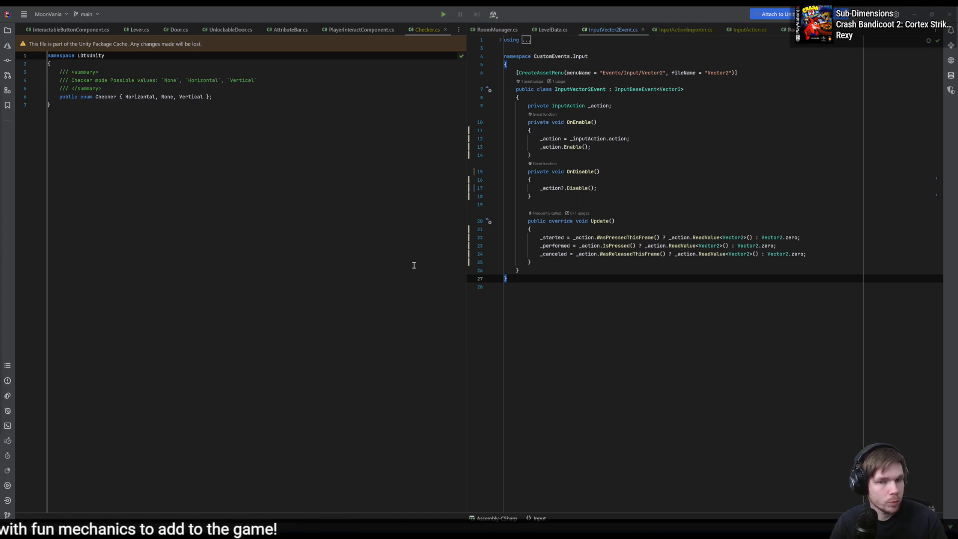
# - Switch to the items.txt notes and delete the old numbered items 1 to 4, leaving an empty line above the Bonus line
pyautogui.hotkey('alt', 'Tab')
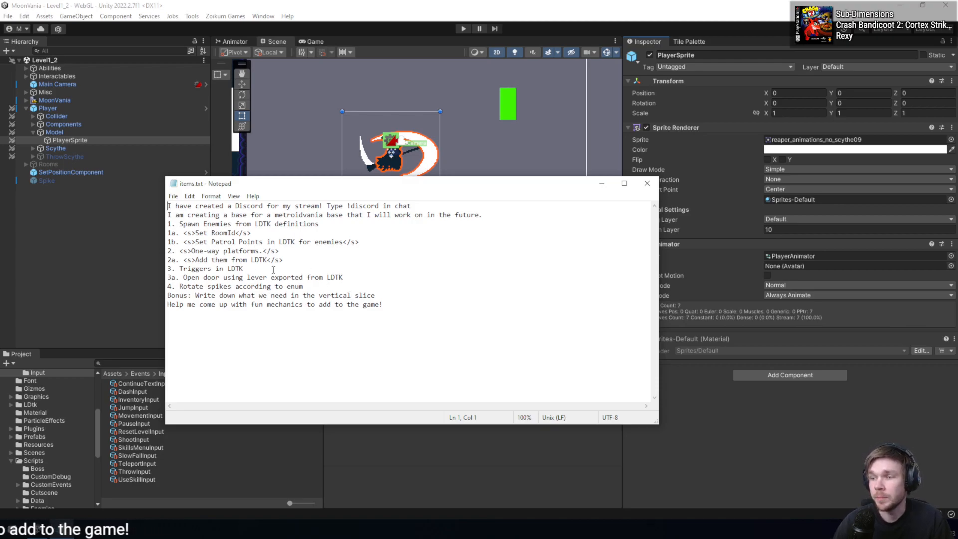
pyautogui.moveTo(284, 260); pyautogui.dragTo(169, 227)
pyautogui.press('Delete')
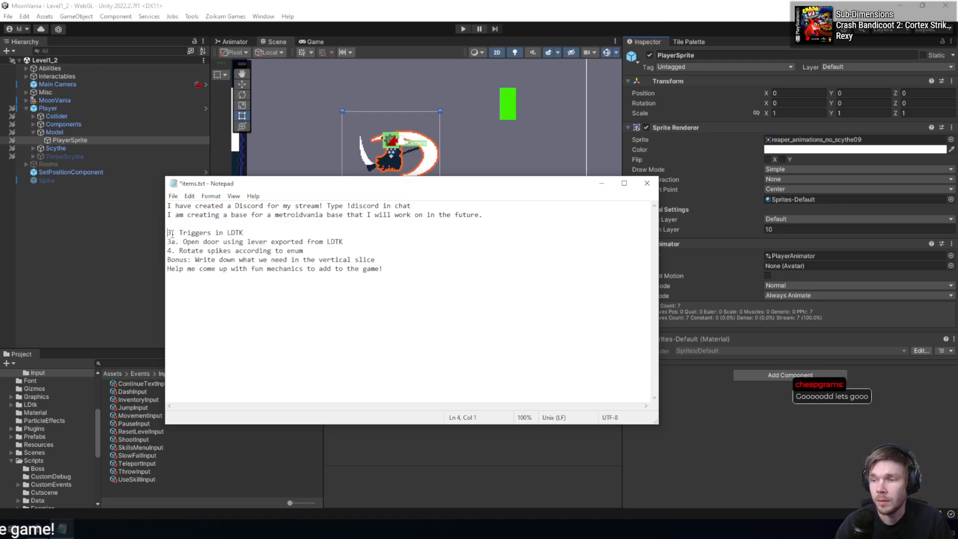
pyautogui.hotkey('shift', 'Down')
pyautogui.hotkey('shift', 'Down')
pyautogui.hotkey('shift', 'Down')
pyautogui.press('Delete')
pyautogui.press('Return')
pyautogui.press('Up')
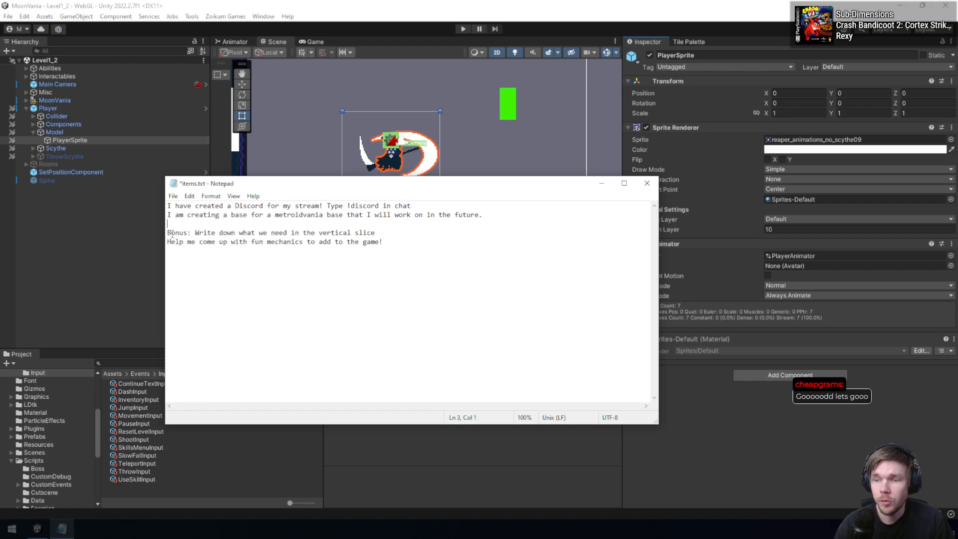
# - Write "1. Rotate spikes from LDTK" above the Bonus line and start an empty item 2 below it
pyautogui.write('1.')
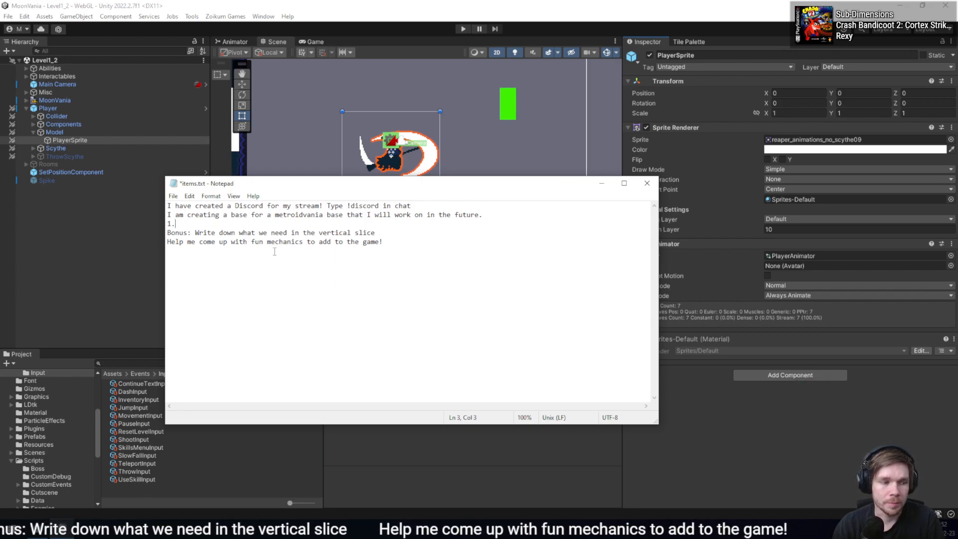
pyautogui.write('ROtate')
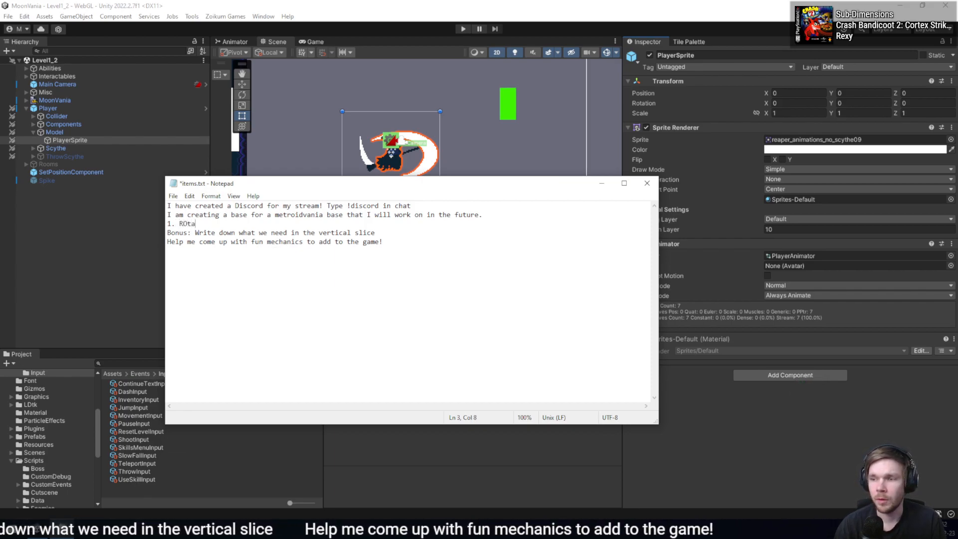
pyautogui.hotkey('ctrl', 'Left')
pyautogui.press('Right')
pyautogui.write('o')
pyautogui.press('BackSpace')
pyautogui.press('BackSpace')
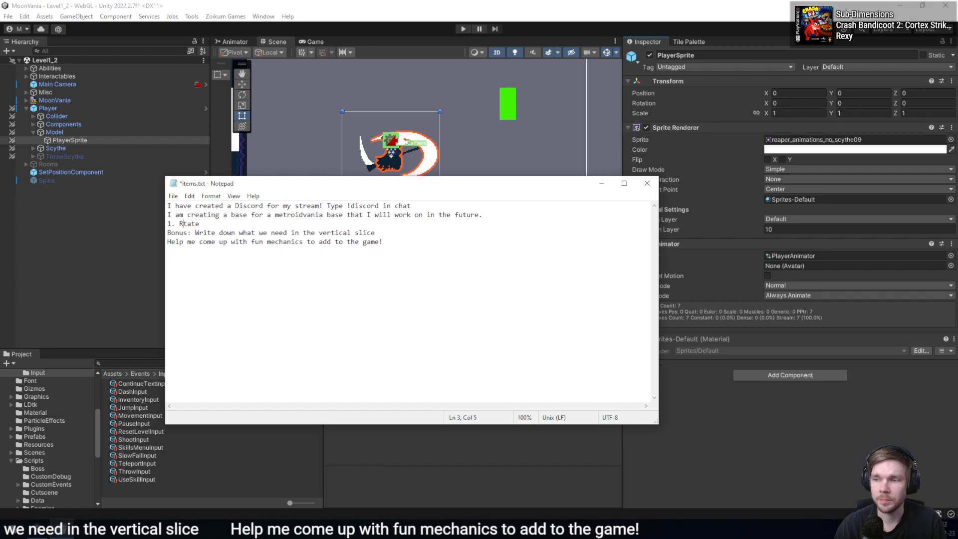
pyautogui.write('o')
pyautogui.hotkey('ctrl', 'Left')
pyautogui.press('BackSpace')
pyautogui.press('End')
pyautogui.press('Right')
pyautogui.press('Right')
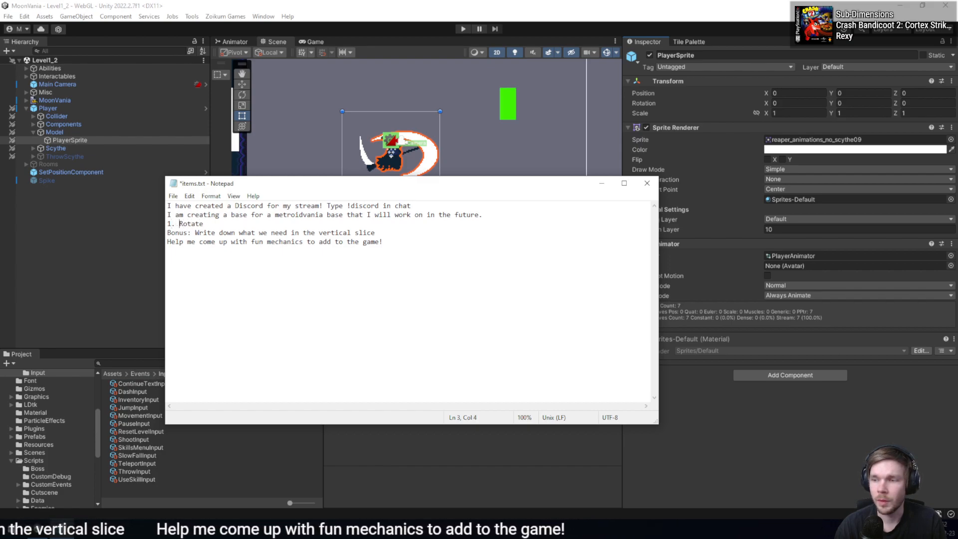
pyautogui.press('End')
pyautogui.write('spikes form LDTK')
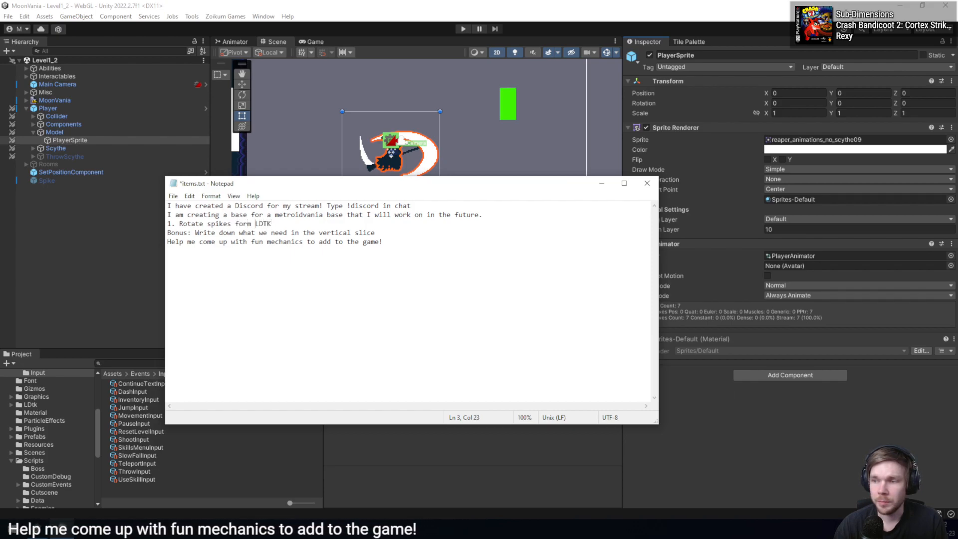
pyautogui.press('BackSpace')
pyautogui.press('BackSpace')
pyautogui.press('BackSpace')
pyautogui.press('BackSpace')
pyautogui.write('rom')
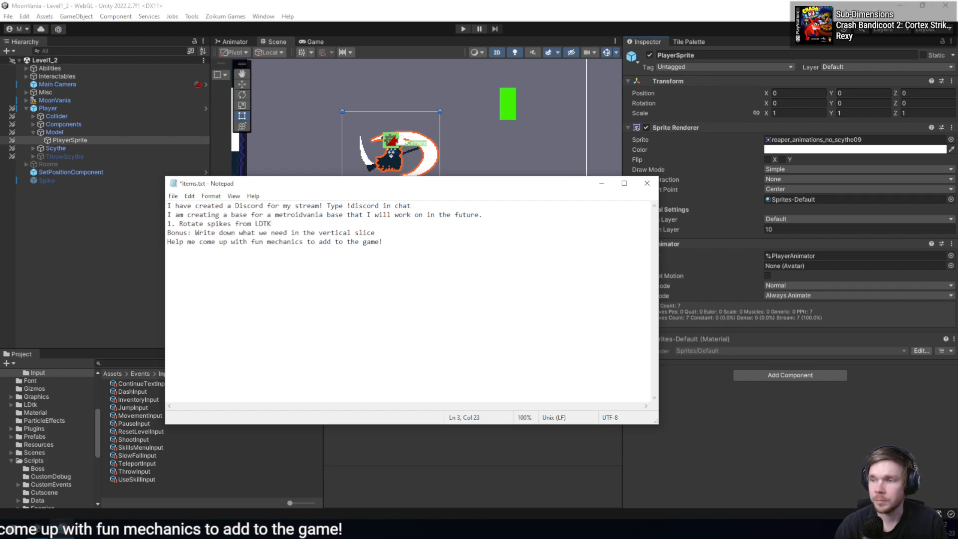
pyautogui.press('Return')
pyautogui.write('2.')
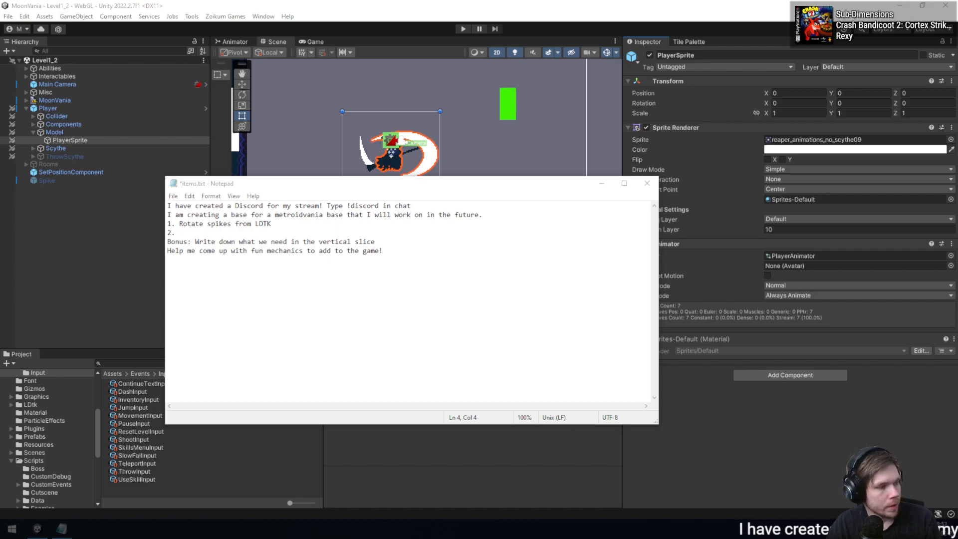
# - Draft item 2 of the list as "Kill enemy event trigger"
pyautogui.hotkey('alt', 'Tab')
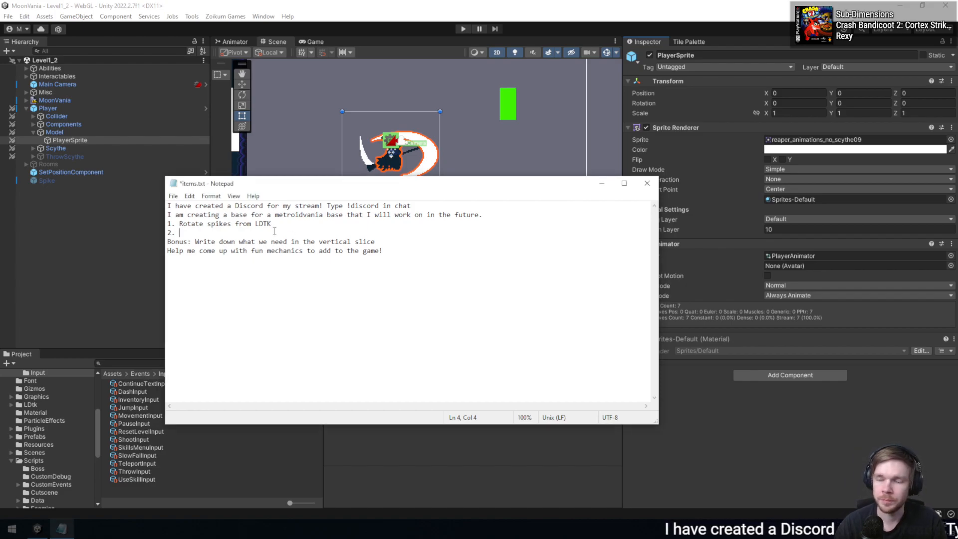
pyautogui.write('Kill enemy event')
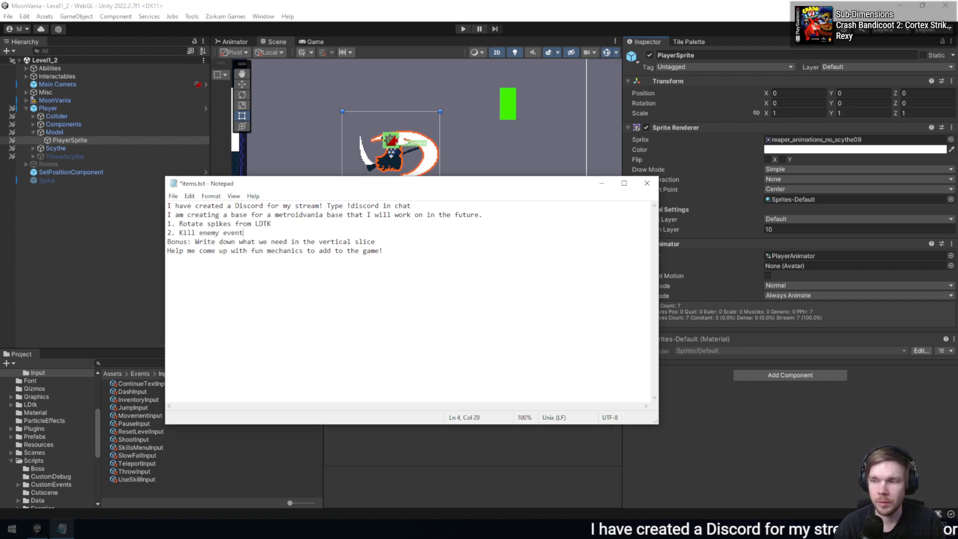
pyautogui.write(' trigger')
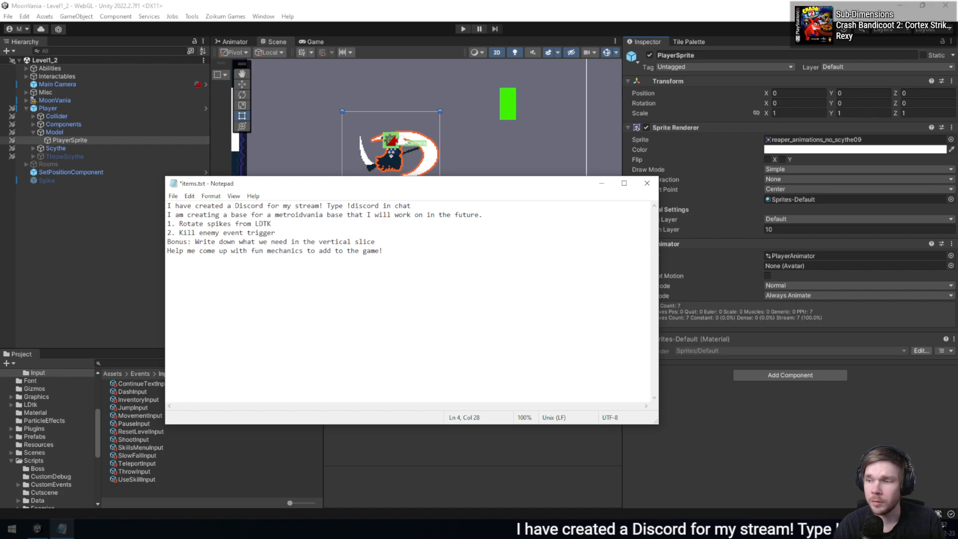
# - Add "3. Spawn enemies on trigger / EnemySpawner" to the list
pyautogui.press('Return')
pyautogui.write('3.')
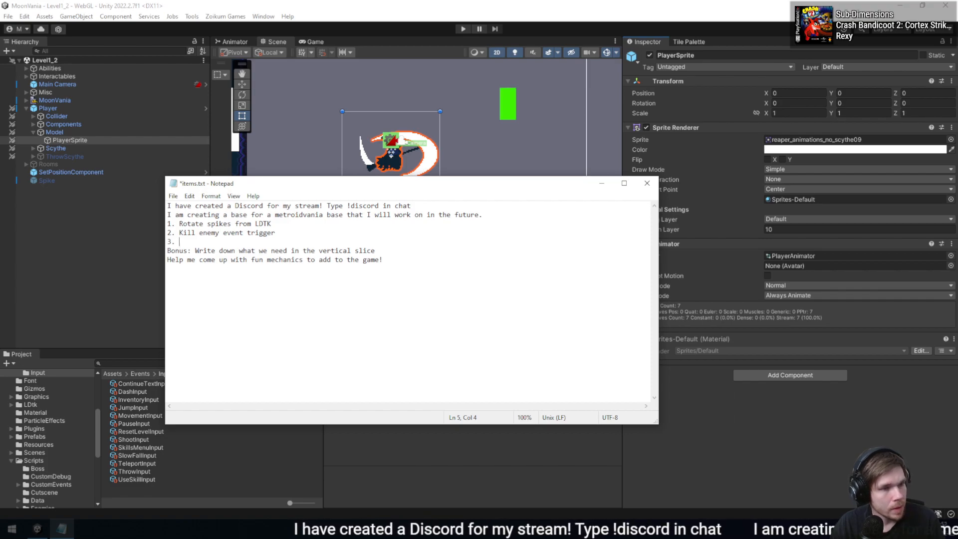
pyautogui.write('Spawn ')
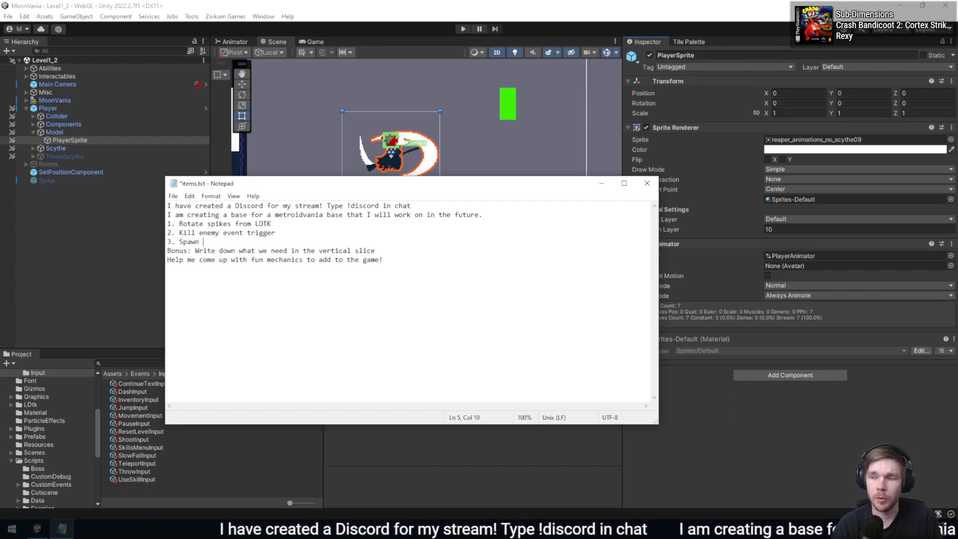
pyautogui.write('enemies on trigger / ')
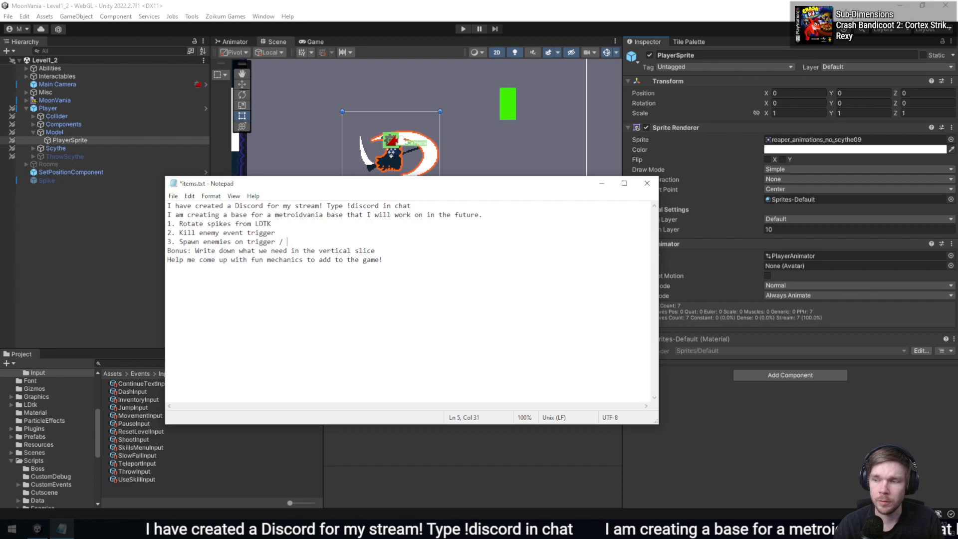
pyautogui.write('EnemySpawner')
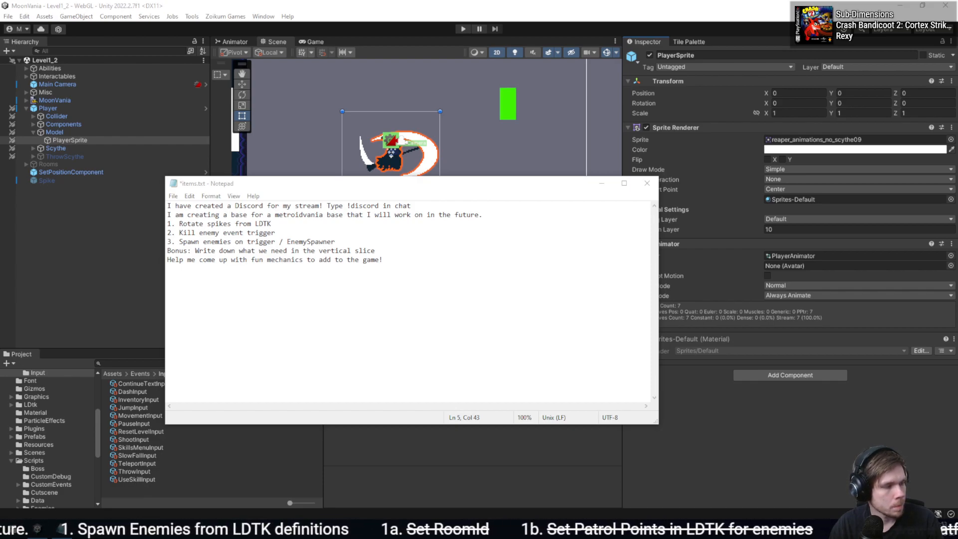
# - Try pasting the clipboard text after item 3, and undo back to the empty item 2
pyautogui.click(426, 244)
pyautogui.hotkey('ctrl', 'v')
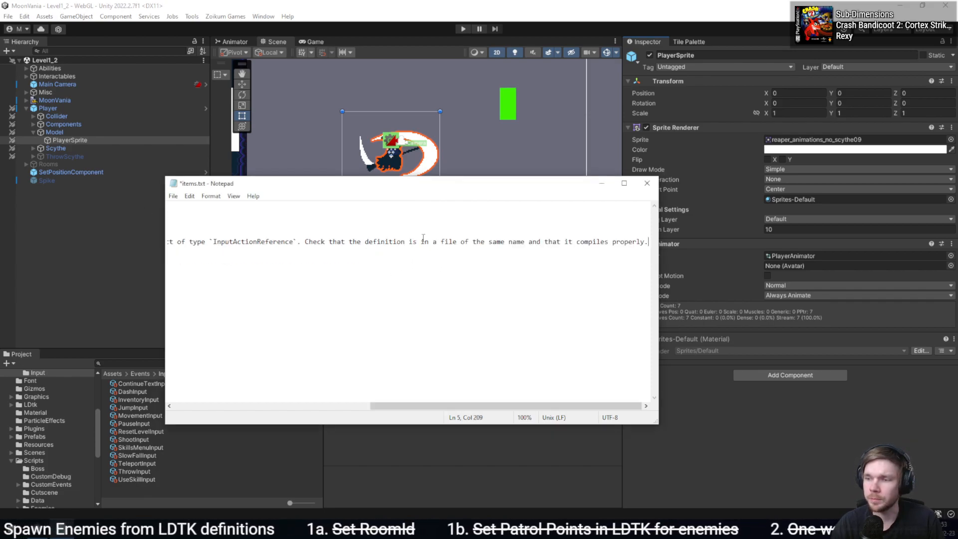
pyautogui.hotkey('ctrl', 'z')
pyautogui.click(403, 234)
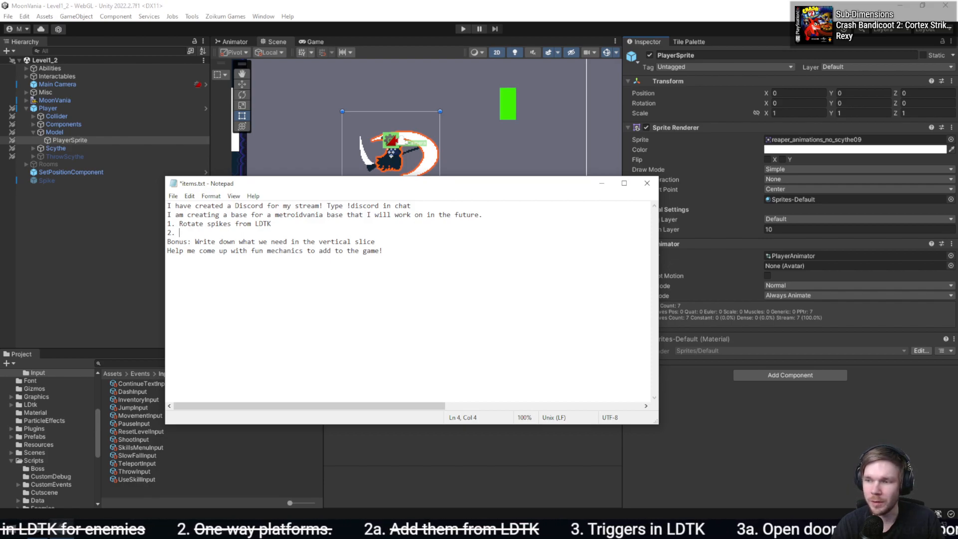
# - Write item 2 as "Killing enemy triggers event" and start an empty item 3 below it
pyautogui.write('Killing ')
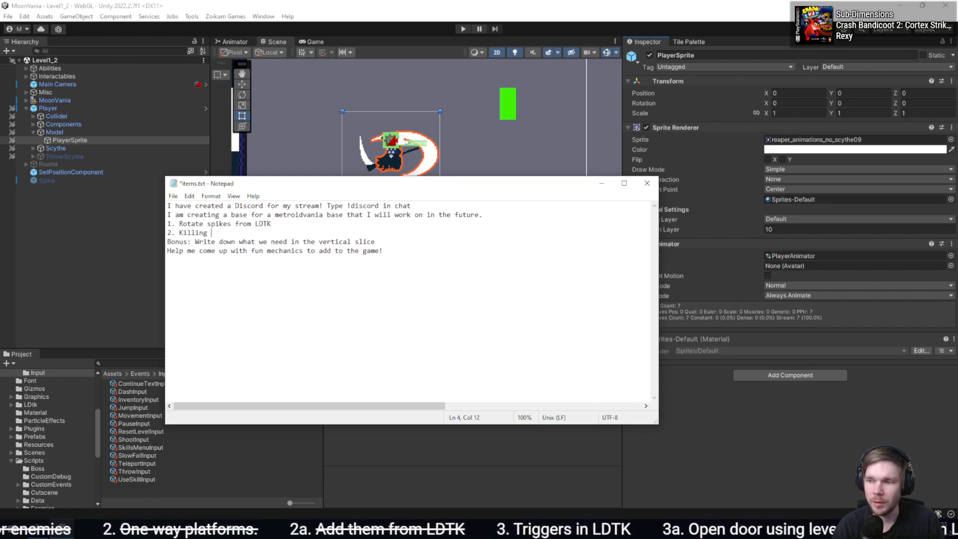
pyautogui.write('enemy triggers event')
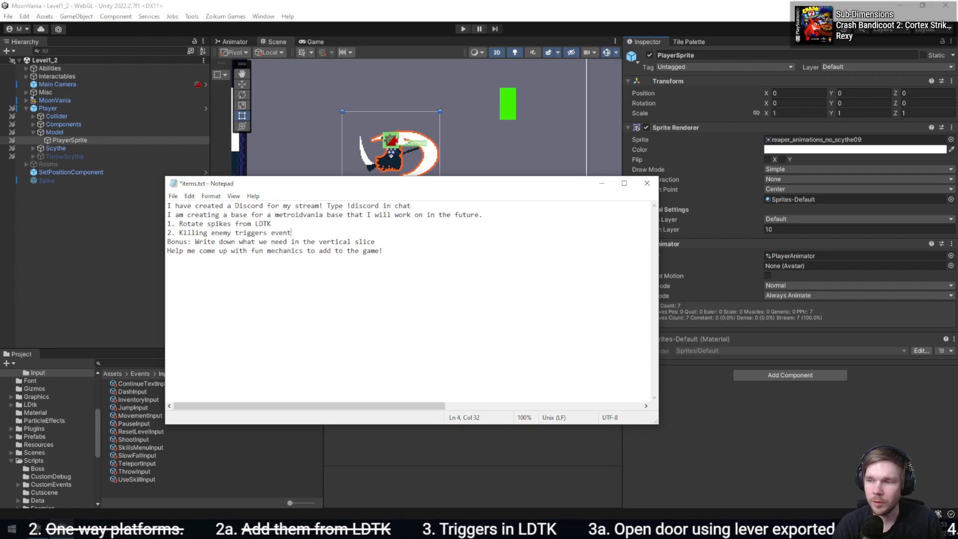
pyautogui.press('Return')
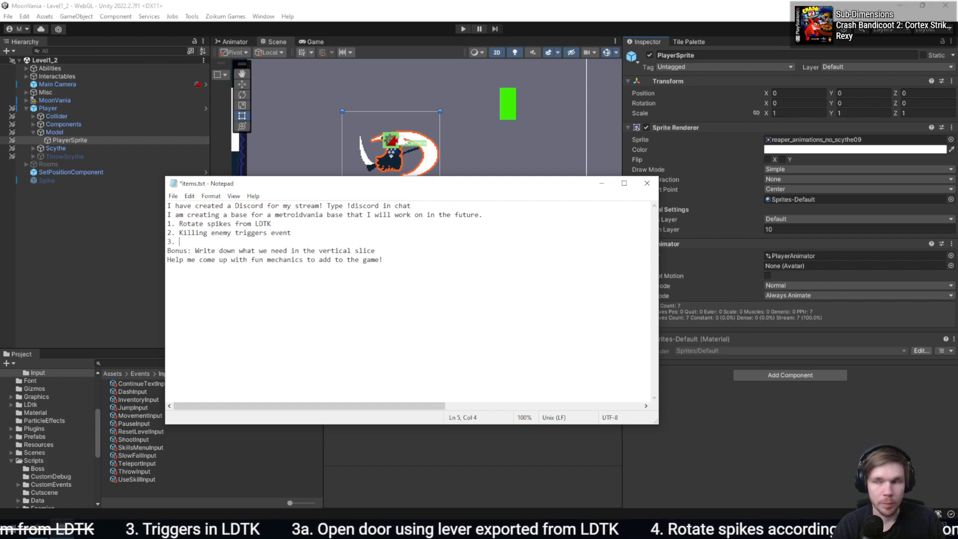
# - Renumber the "Killing enemy triggers event" item as 3, keeping it on one line
pyautogui.press('Down')
pyautogui.press('Return')
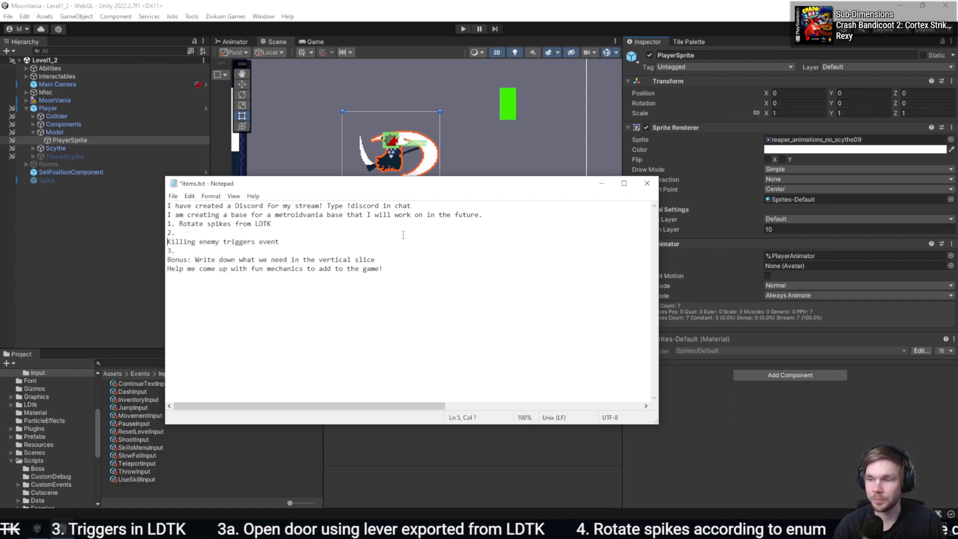
pyautogui.press('BackSpace')
pyautogui.press('Left')
pyautogui.press('Left')
pyautogui.press('BackSpace')
pyautogui.write('3')
pyautogui.press('Return')
pyautogui.press('BackSpace')
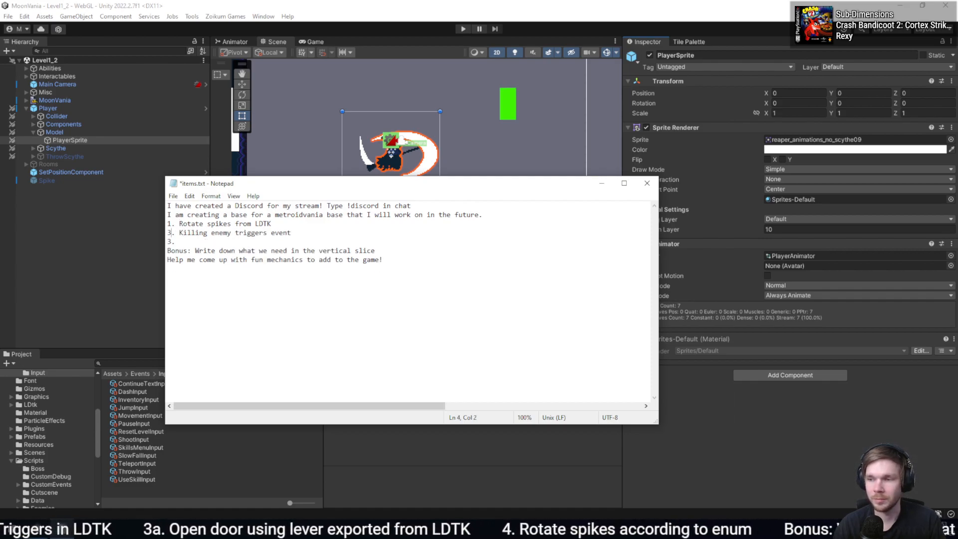
# - Insert "2. Define abilities in LDTK" between the spikes item and the enemy event item
pyautogui.press('Return')
pyautogui.press('Up')
pyautogui.write('2. Defi')
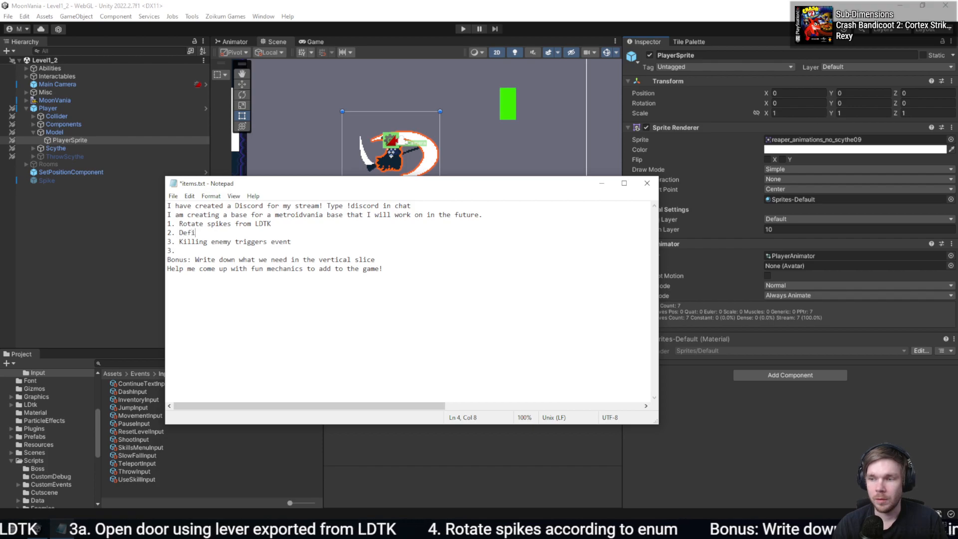
pyautogui.write('ne abilities in')
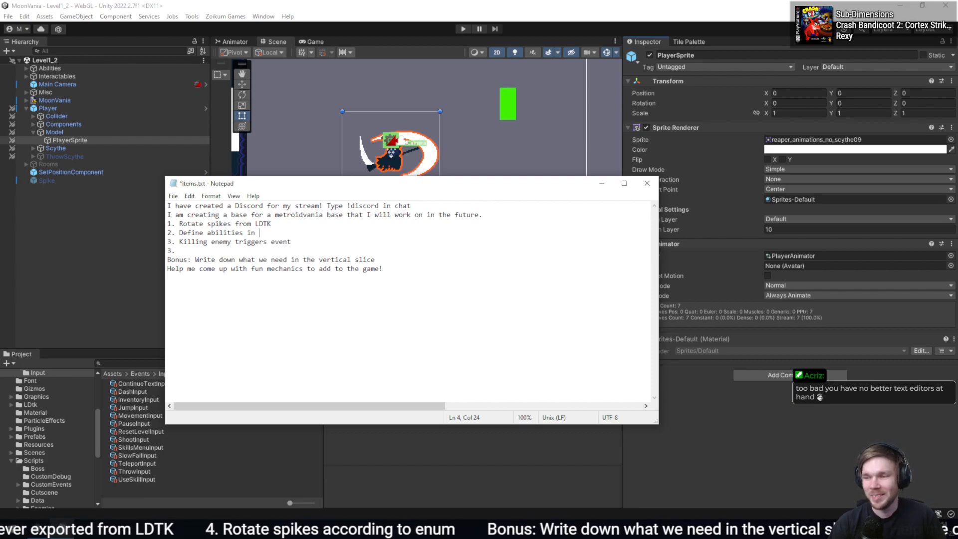
pyautogui.write('LDTK')
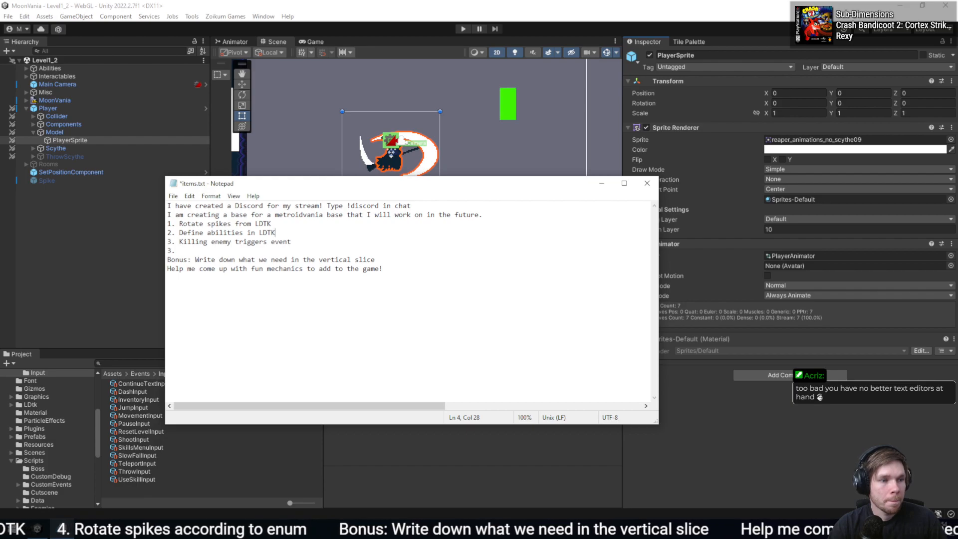
# - Renumber the empty last item as 4, write "Set boss in LDTK" in it, and save the file
pyautogui.press('Down')
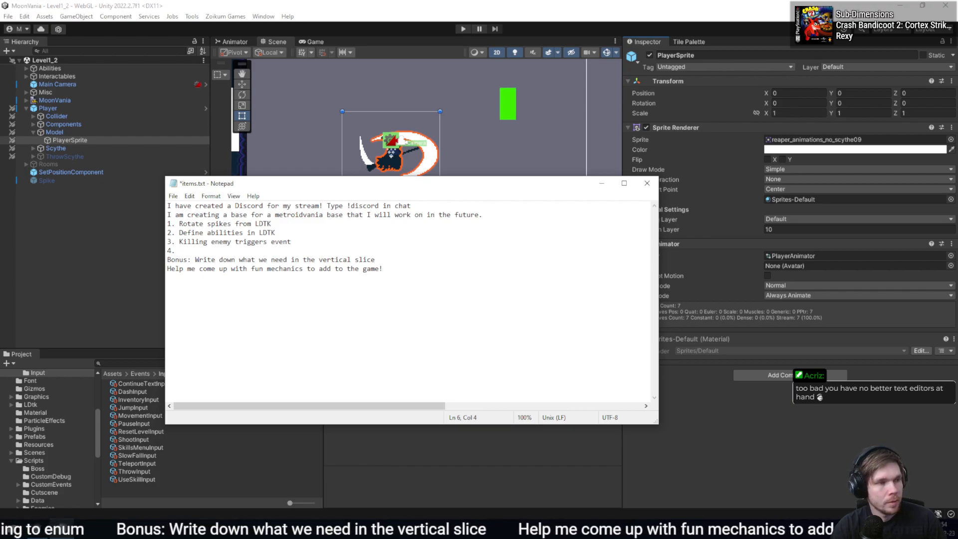
pyautogui.write('Spawn')
pyautogui.hotkey('ctrl', 'BackSpace')
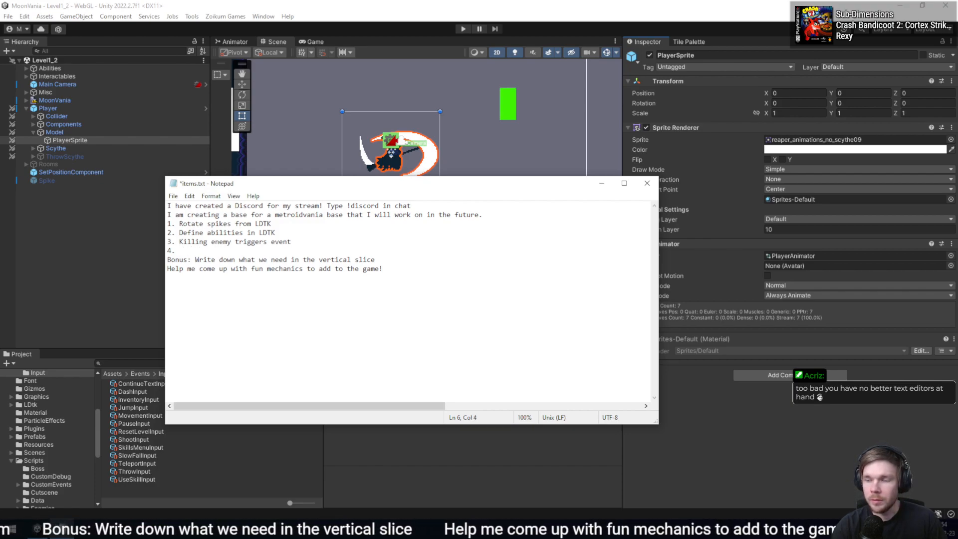
pyautogui.write('Se')
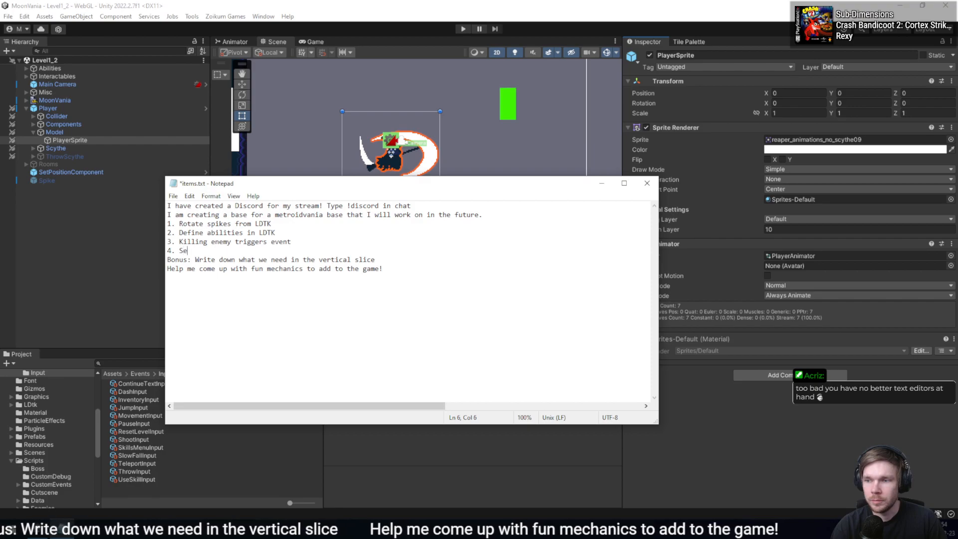
pyautogui.write('t boss in LDTK')
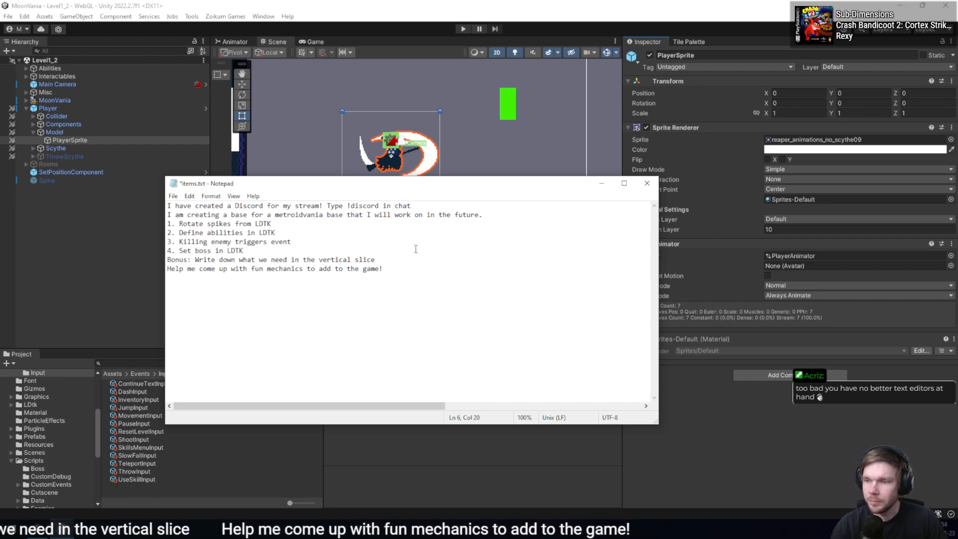
pyautogui.hotkey('ctrl', 's')
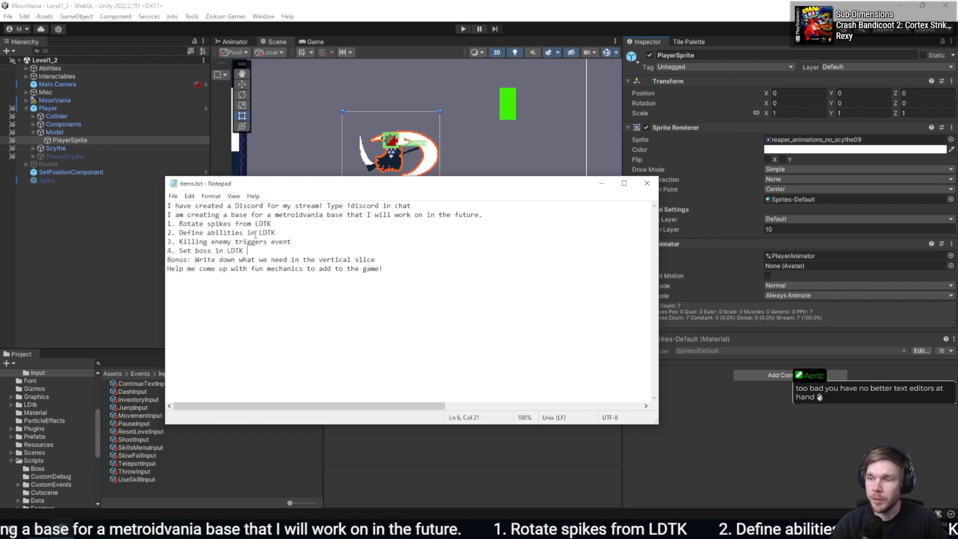
# - Minimize the notes window and return to the Unity editor by way of the code editor
pyautogui.moveTo(294, 233); pyautogui.dragTo(364, 226)
pyautogui.click(367, 241)
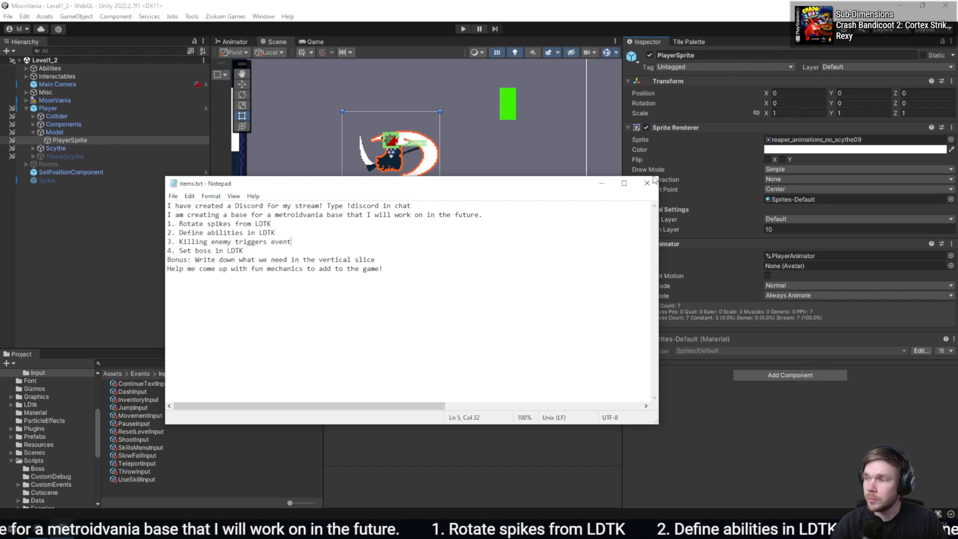
pyautogui.click(601, 185)
pyautogui.hotkey('alt', 'Tab')
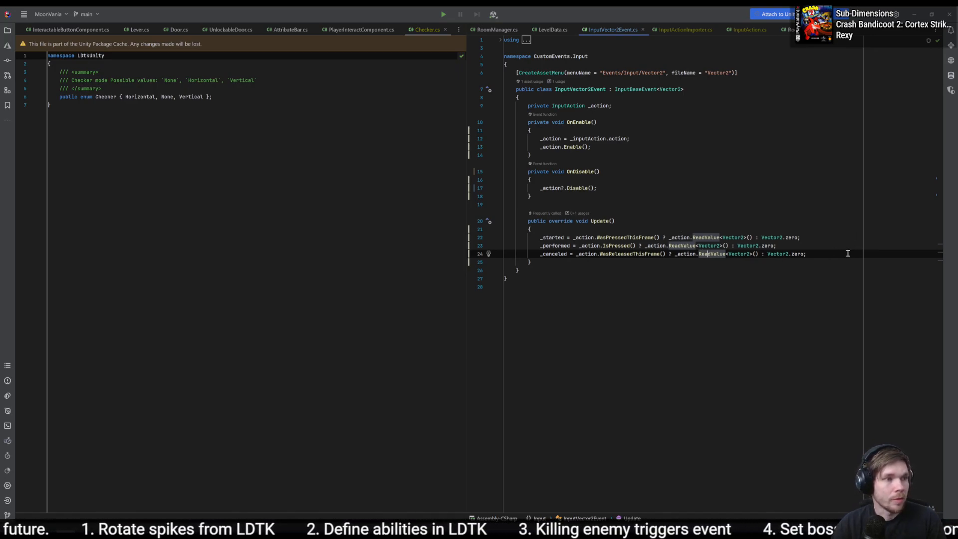
pyautogui.hotkey('alt', 'Tab')
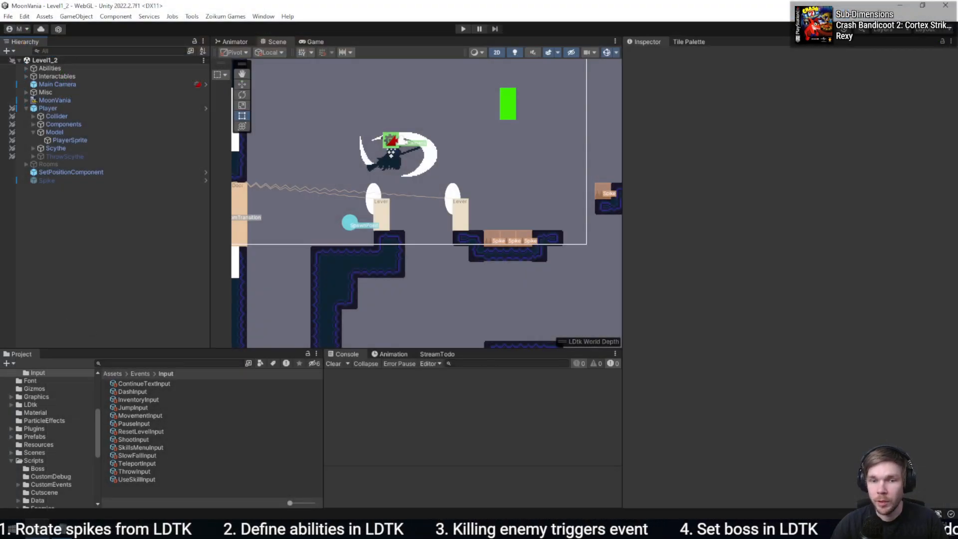
# - Switch from Unity to the Rider code editor and close the Checker.cs file
pyautogui.hotkey('alt', 'Tab')
pyautogui.keyDown('ctrl'); pyautogui.scroll(4, 755, 229); pyautogui.keyUp('ctrl')
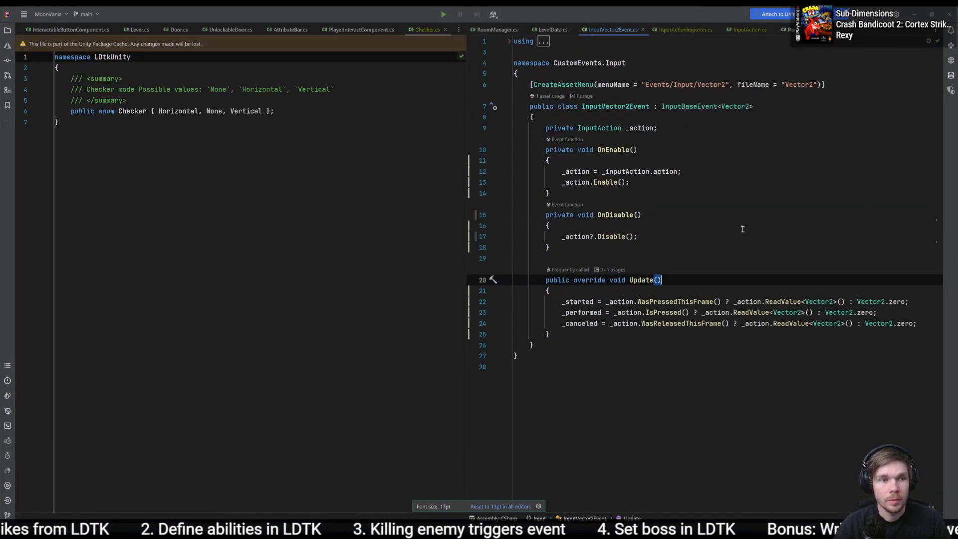
pyautogui.click(755, 230)
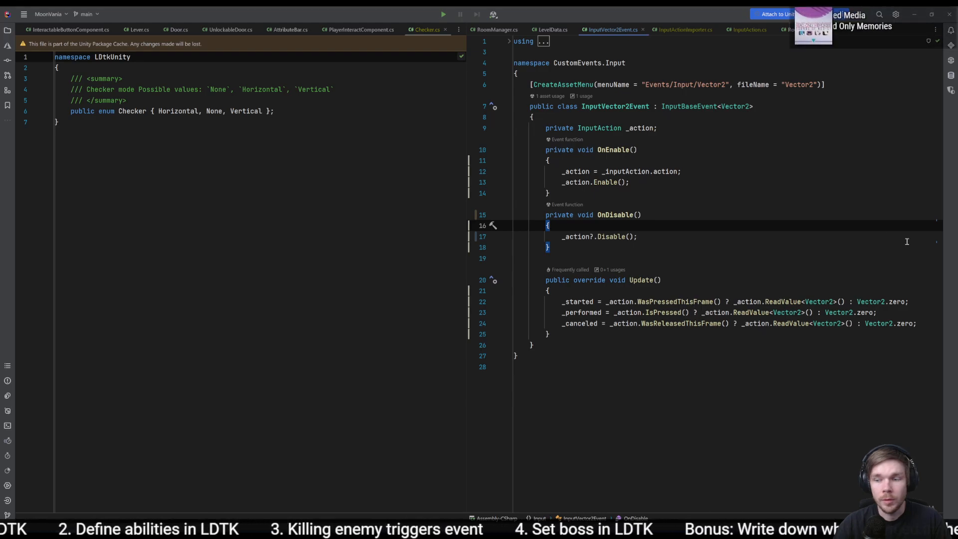
pyautogui.hotkey('alt', 'Tab')
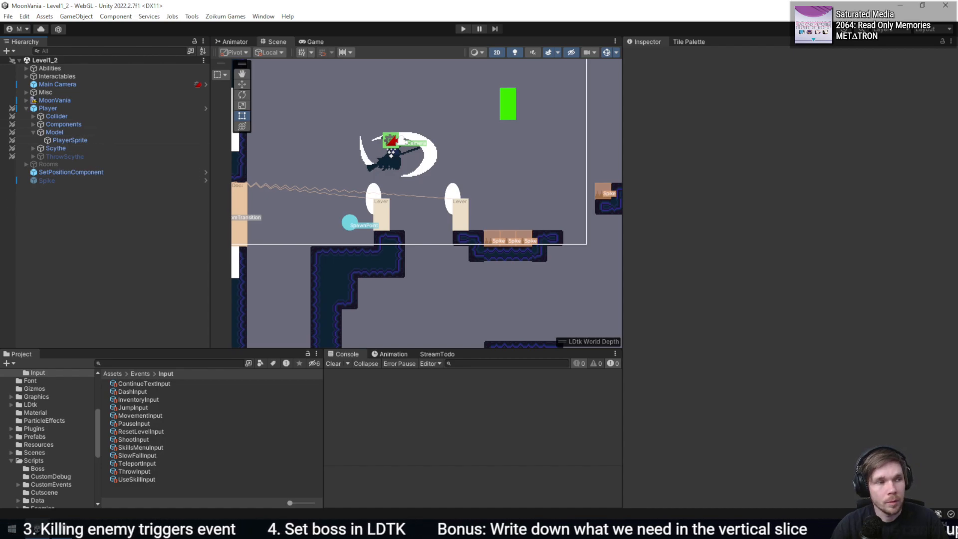
pyautogui.hotkey('alt', 'Tab')
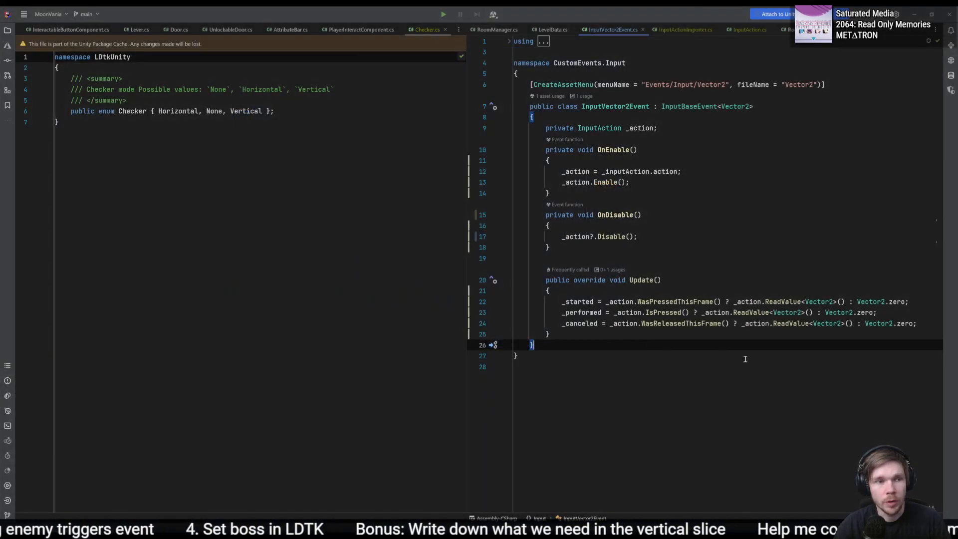
pyautogui.middleClick(433, 28)
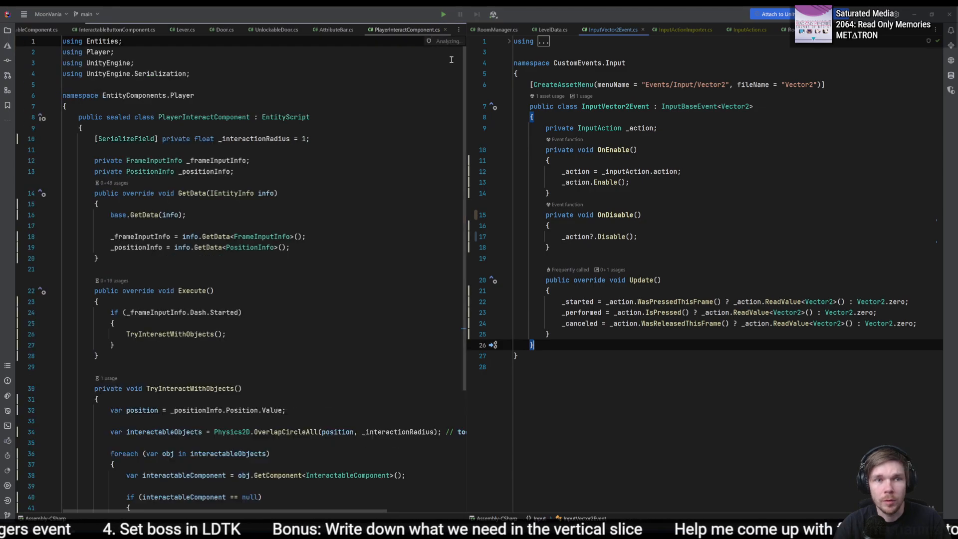
pyautogui.click(666, 218)
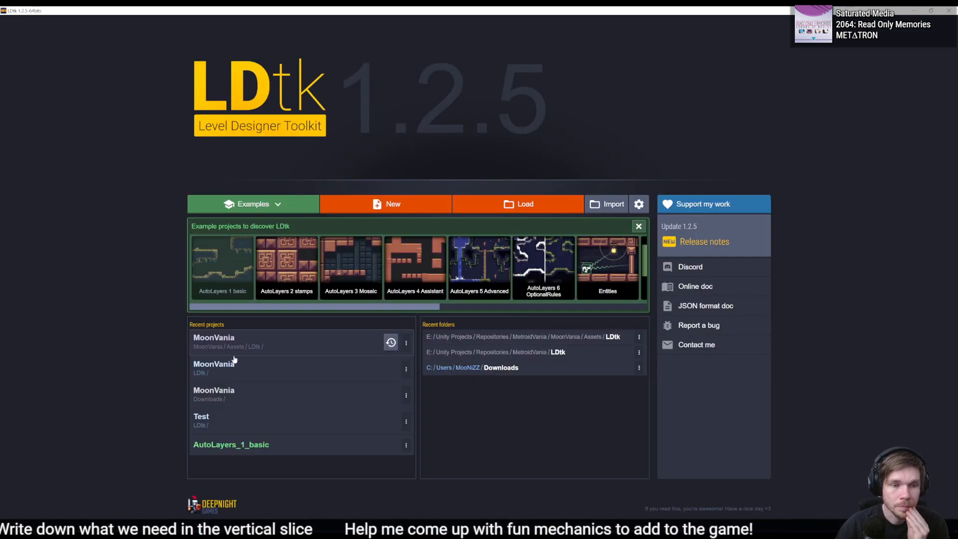
# - Load the recent MoonVania project from MoonVania/Assets/LDtk in LDtk and make Room_6, below the starting room, the active level
pyautogui.click(300, 346)
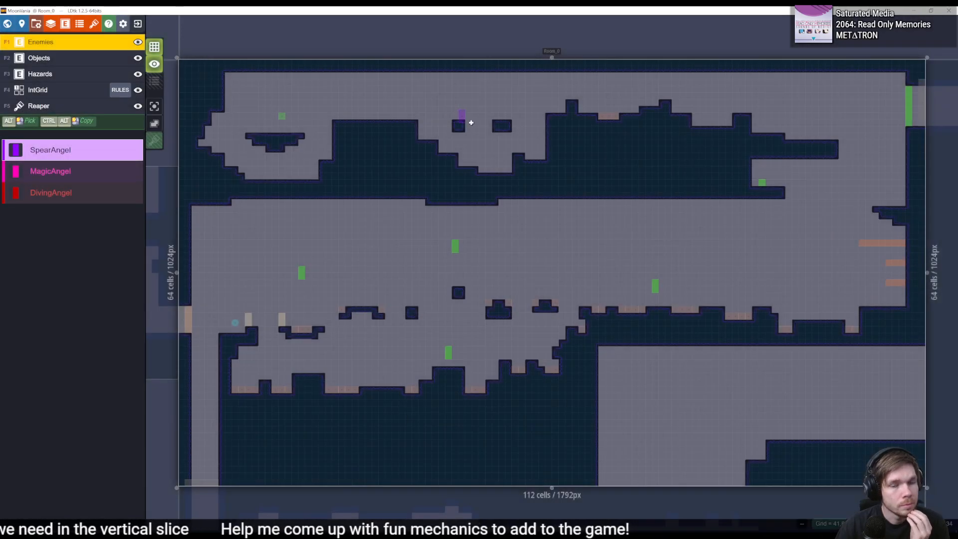
pyautogui.moveTo(479, 322); pyautogui.dragTo(488, 284, button='middle')
pyautogui.scroll(5, 493, 282)
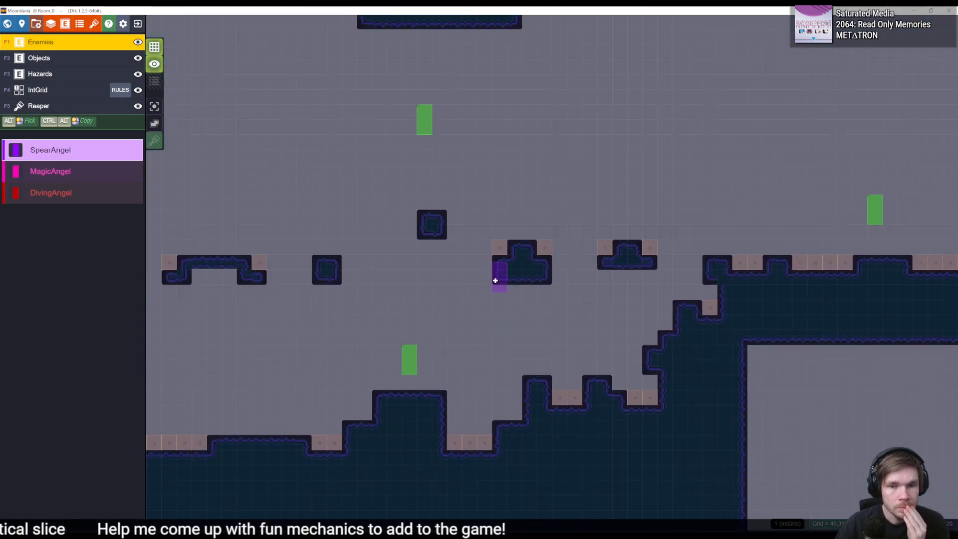
pyautogui.moveTo(365, 264); pyautogui.dragTo(484, 147, button='middle')
pyautogui.scroll(-3, 468, 337)
pyautogui.moveTo(476, 340); pyautogui.dragTo(513, 178, button='middle')
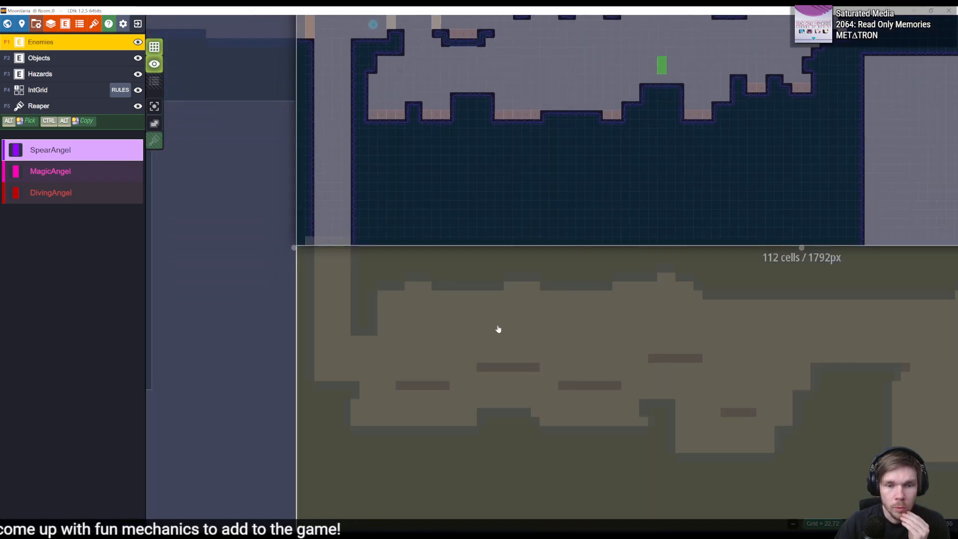
pyautogui.click(497, 328)
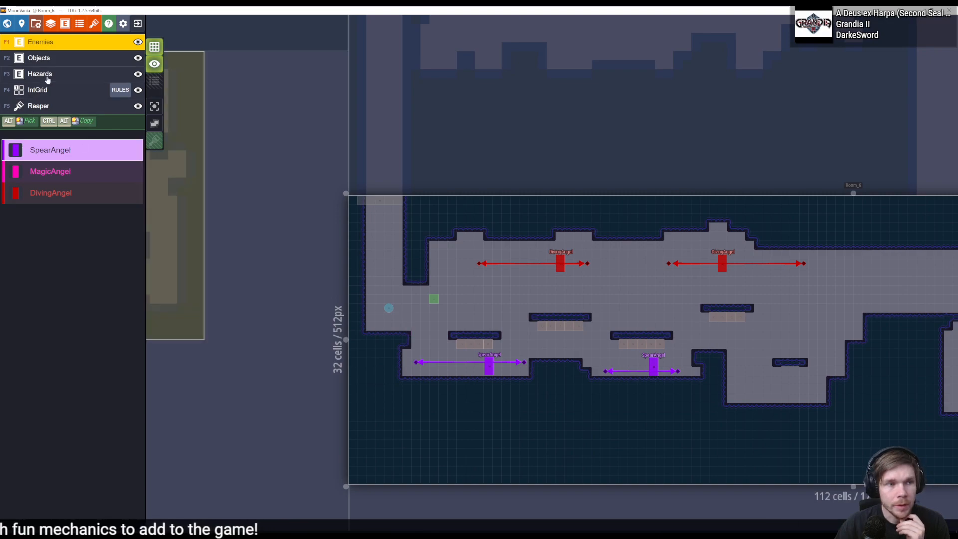
# - Inspect a ceiling spike on the Hazards layer and the Spike entity definition with its Damage and Direction fields
pyautogui.click(40, 58)
pyautogui.click(59, 74)
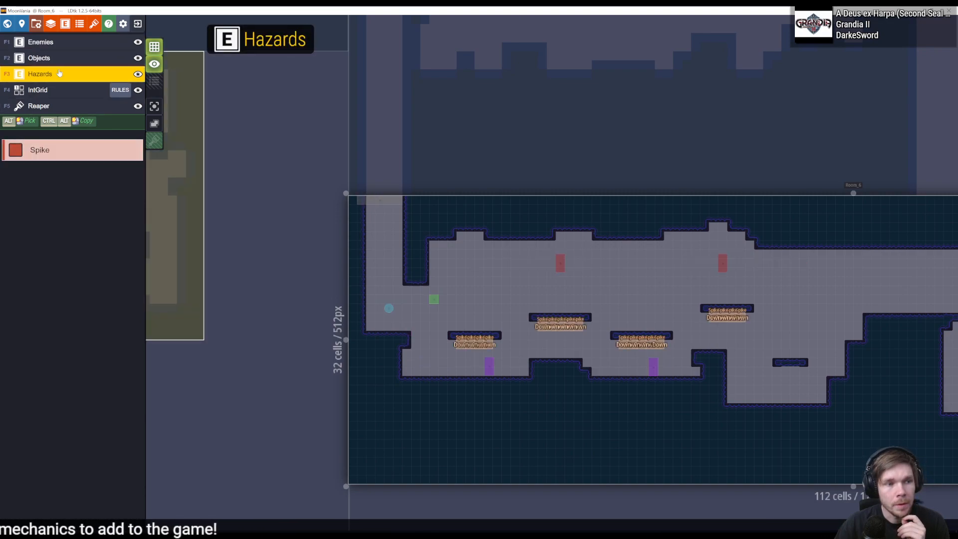
pyautogui.click(487, 344)
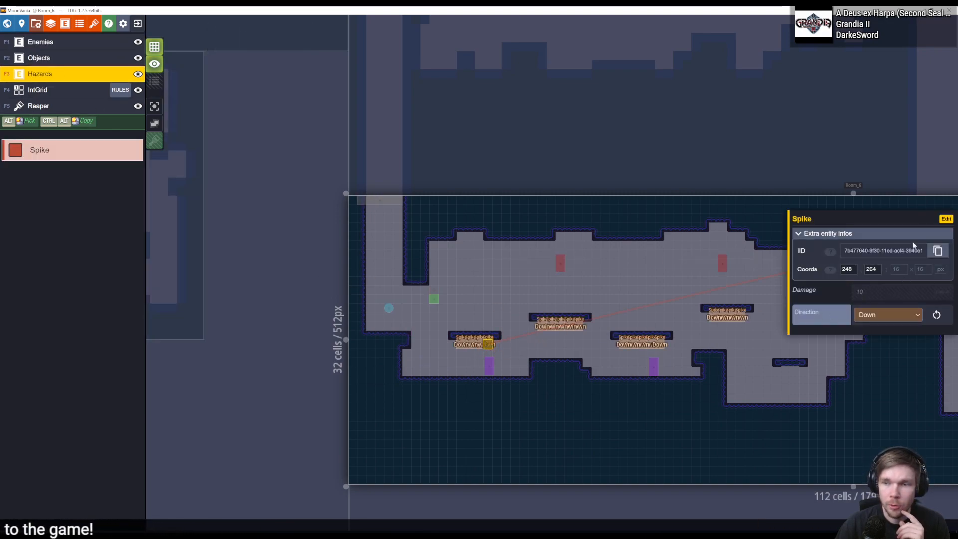
pyautogui.click(945, 219)
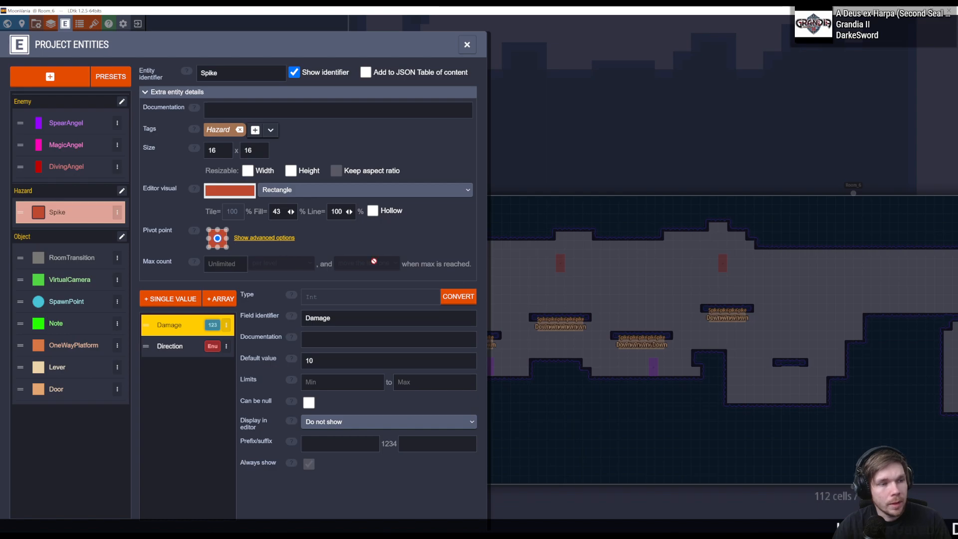
pyautogui.click(651, 317)
# - Return to Rider, search the whole project for "ldtkeditor" and open LDTKEditor.cs from Assets/Editor
pyautogui.hotkey('alt', 'Tab')
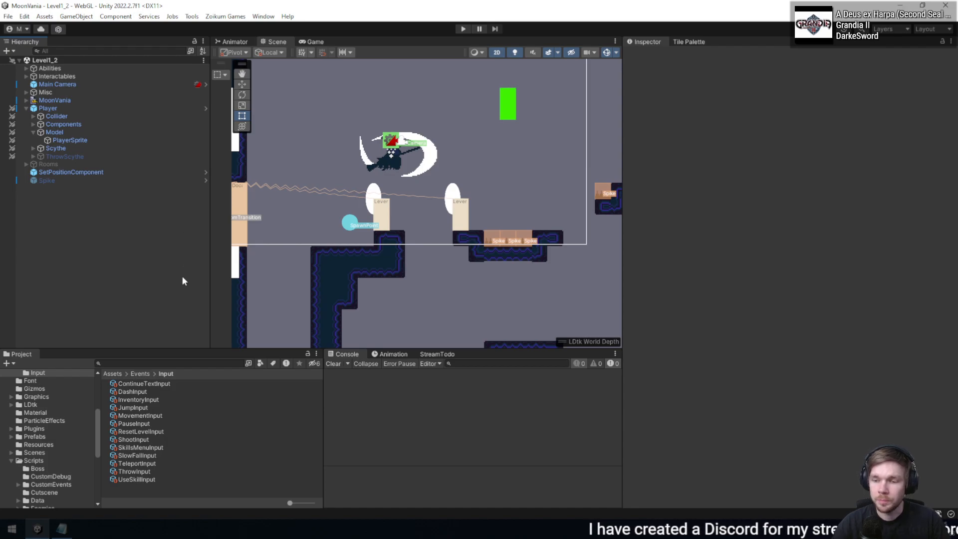
pyautogui.hotkey('alt', 'Tab')
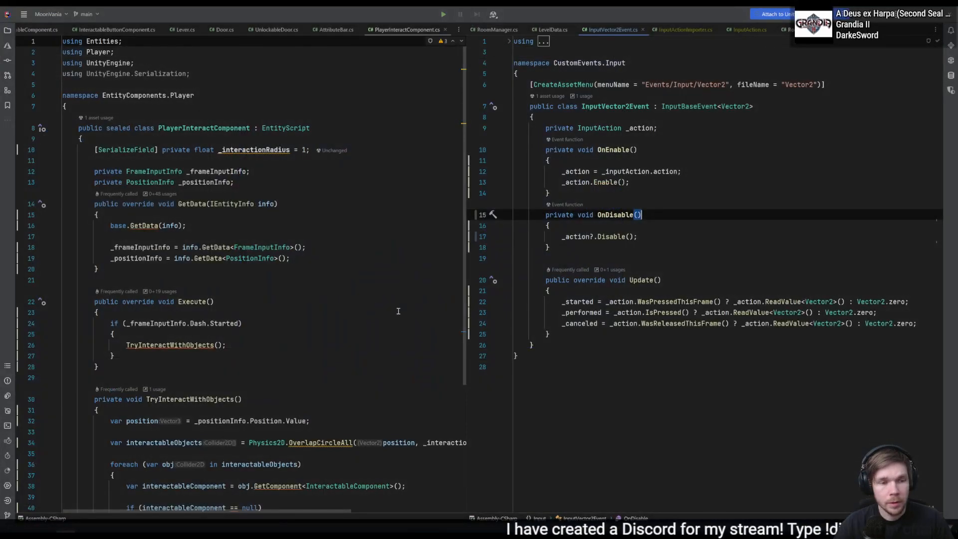
pyautogui.click(628, 260)
pyautogui.click(321, 225)
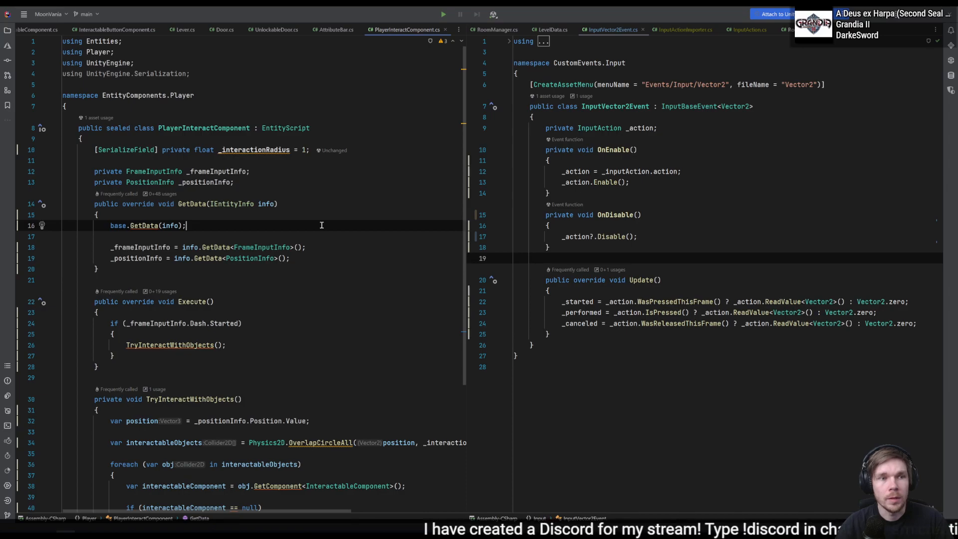
pyautogui.press('shift')
pyautogui.press('shift')
pyautogui.write('ldtk')
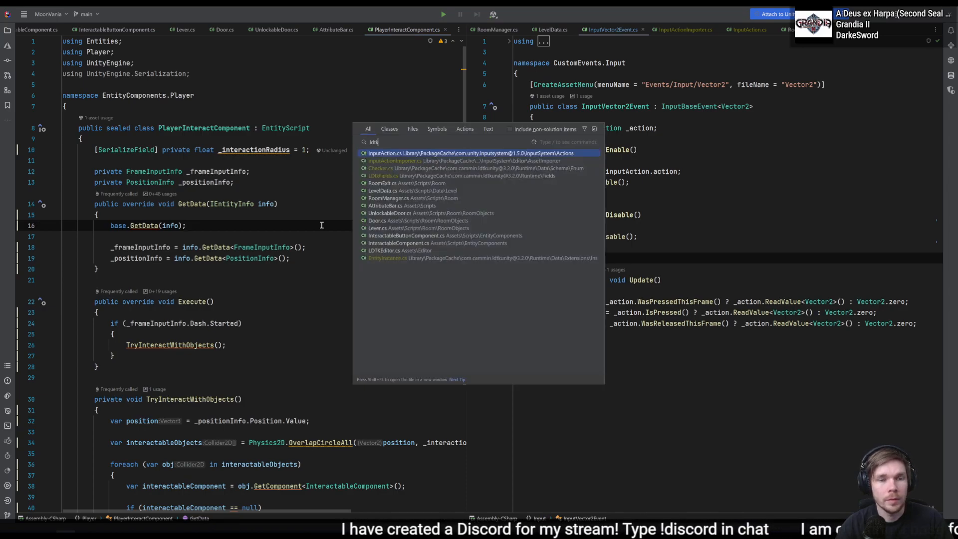
pyautogui.write('editor')
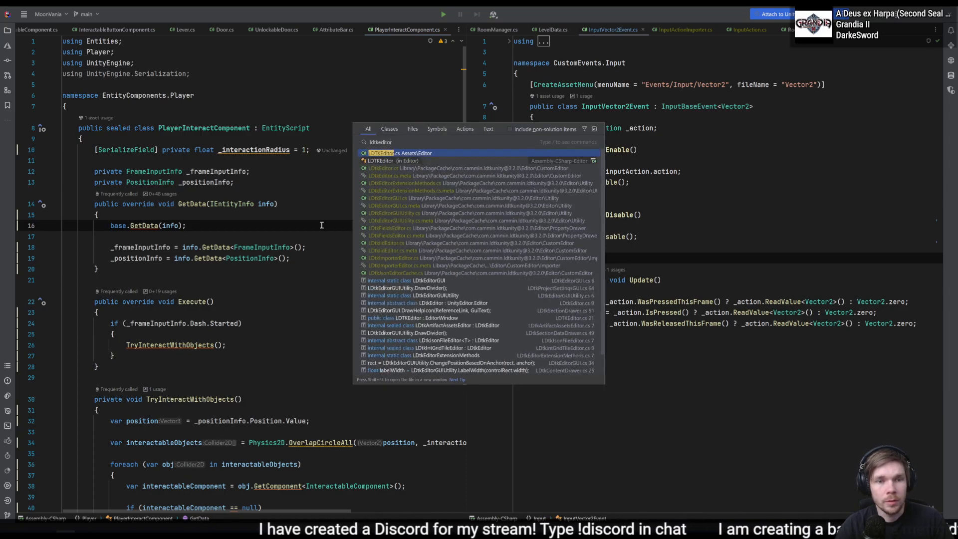
pyautogui.press('Return')
pyautogui.scroll(-4, 322, 227)
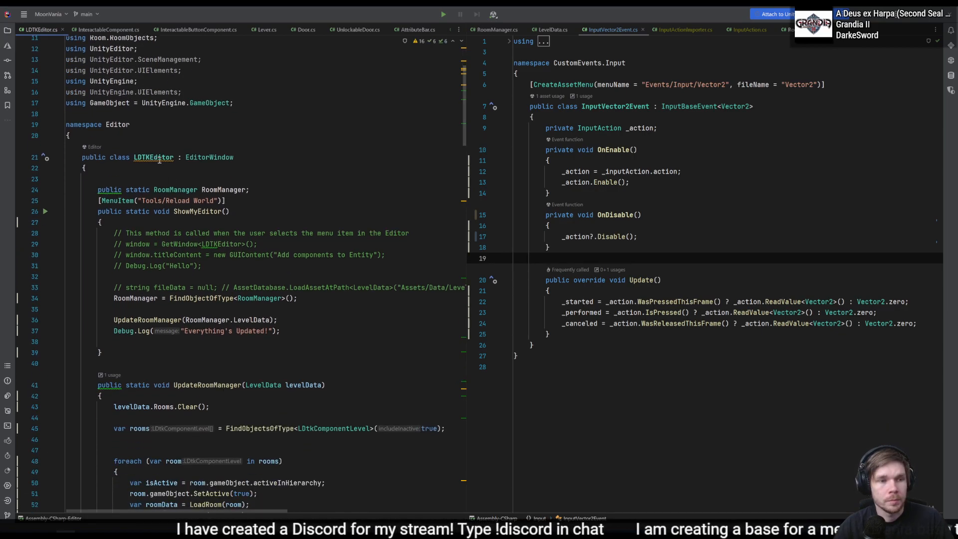
pyautogui.click(156, 158)
pyautogui.hotkey('alt', 'Return')
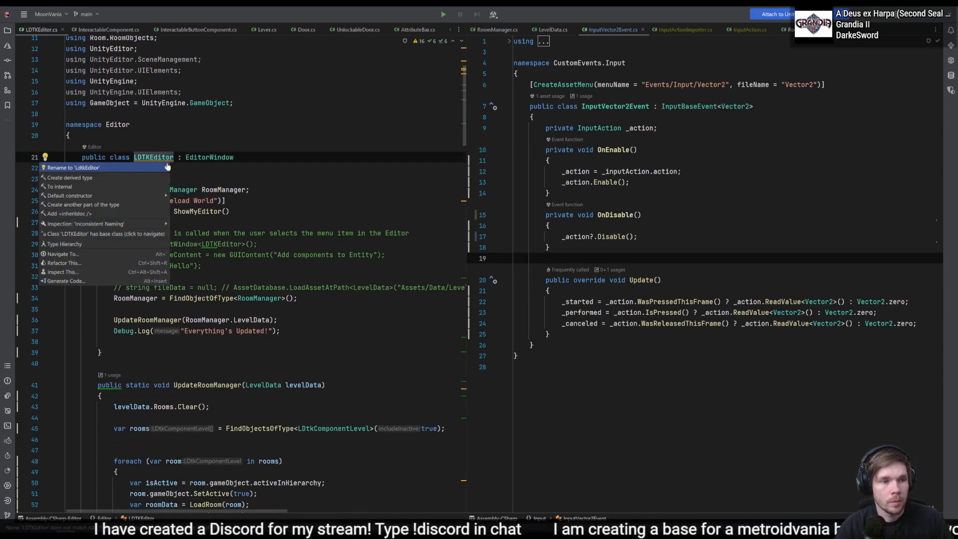
pyautogui.press('Escape')
# - Read through LDTKEditor.cs to examine how LoadRoom finds and processes the hazards, objects, IntGrid and enemies
pyautogui.scroll(-6, 245, 189)
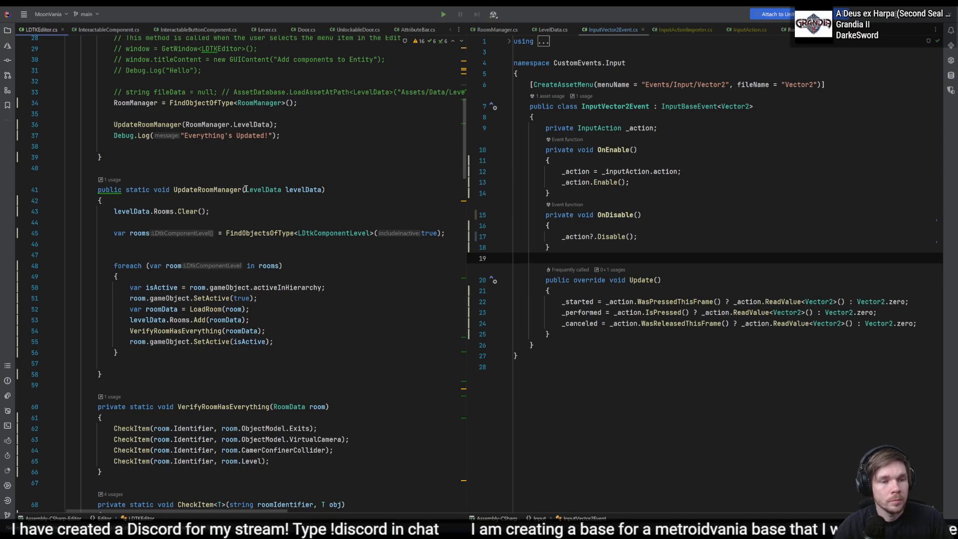
pyautogui.scroll(-9, 246, 189)
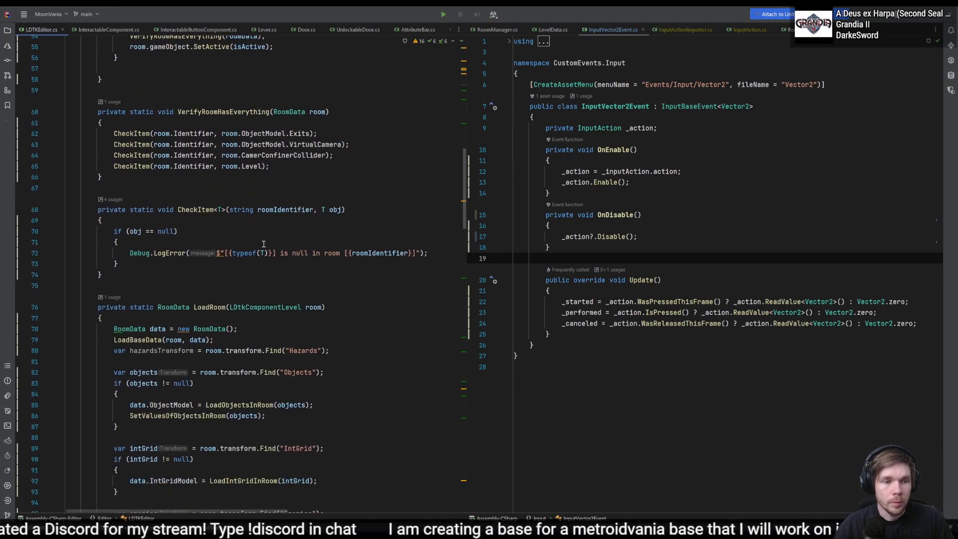
pyautogui.scroll(-2, 263, 243)
pyautogui.click(216, 243)
pyautogui.scroll(-2, 231, 260)
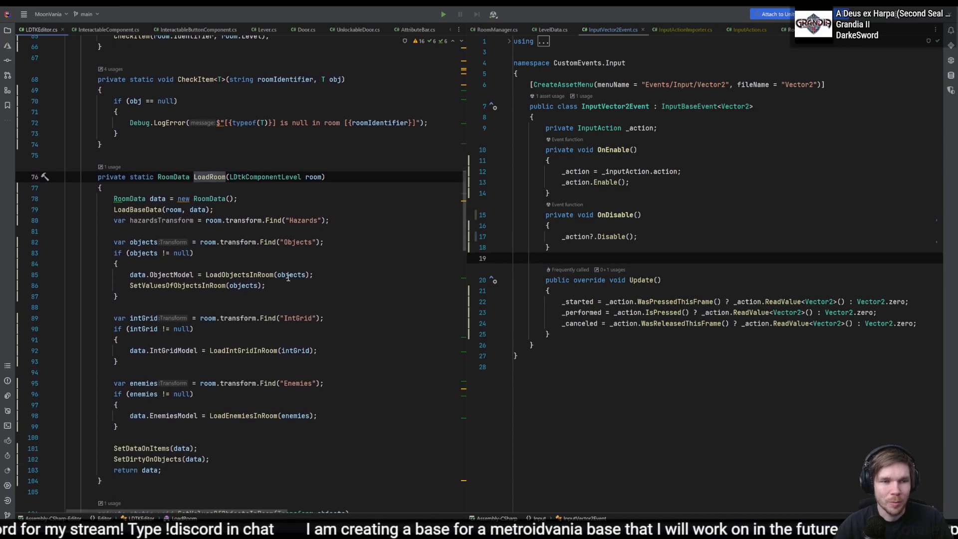
pyautogui.click(298, 243)
pyautogui.click(301, 285)
pyautogui.click(265, 275)
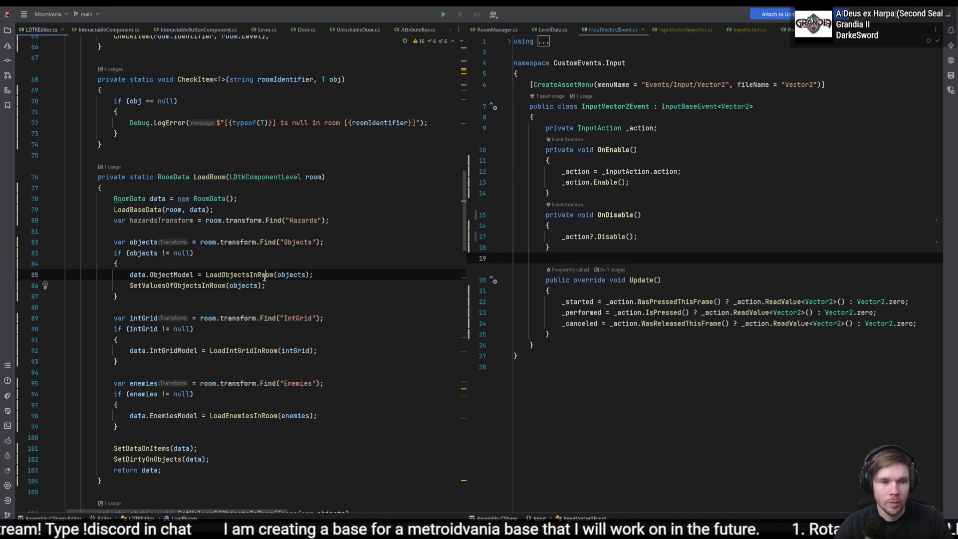
pyautogui.click(324, 292)
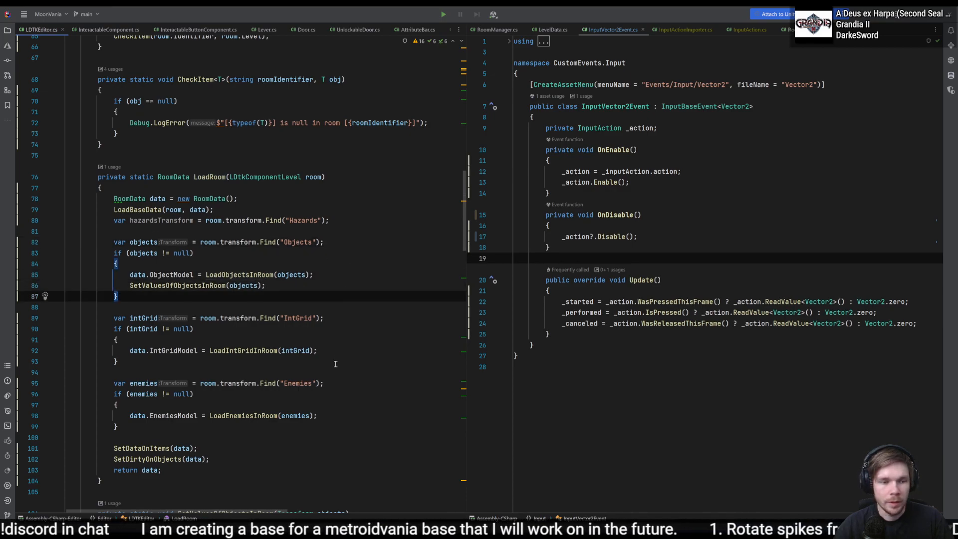
pyautogui.click(339, 218)
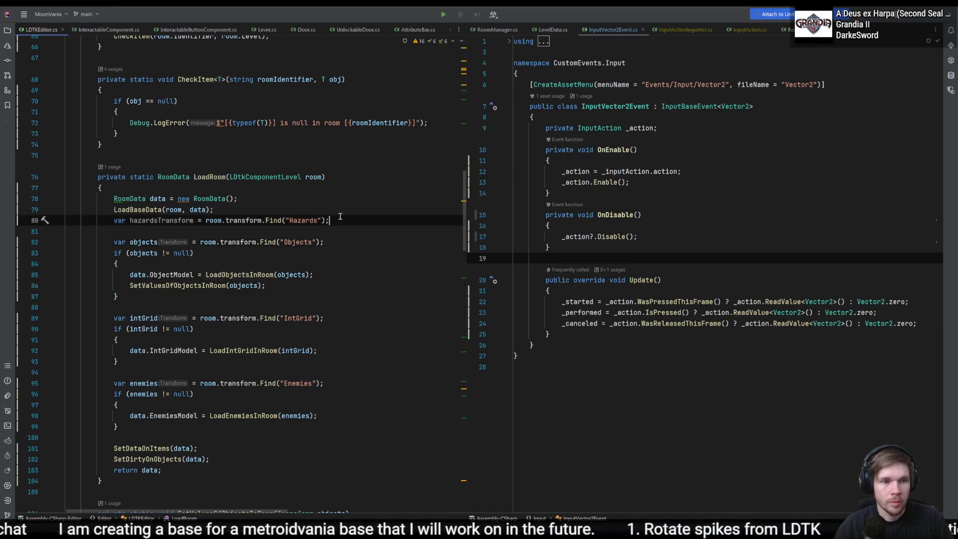
pyautogui.click(356, 254)
# - Add an "if (hazardsTransform != null)" block in LoadRoom beneath the line that finds the "Hazards" transform
pyautogui.moveTo(357, 227)
pyautogui.mouseDown()
pyautogui.moveTo(372, 203)
pyautogui.moveTo(355, 230)
pyautogui.moveTo(358, 212)
pyautogui.mouseUp()
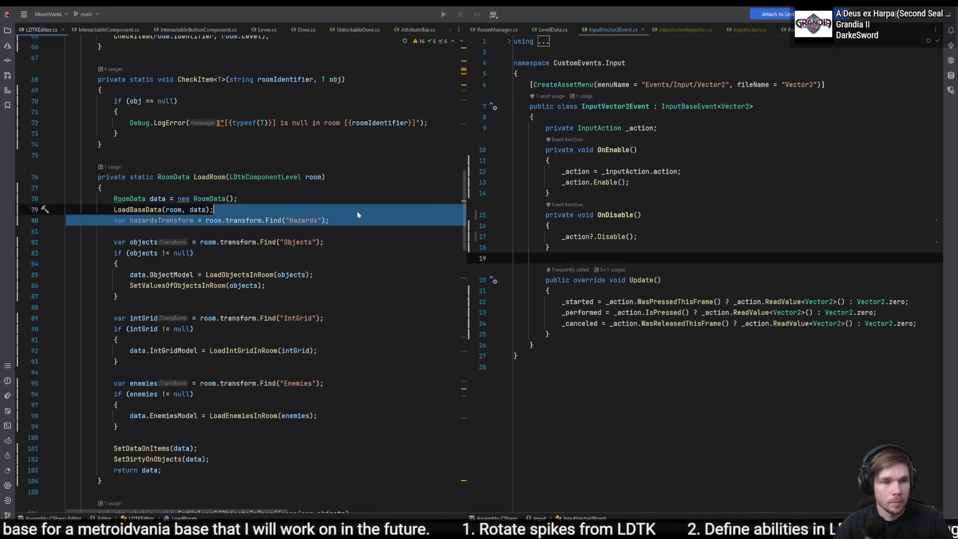
pyautogui.press('Down')
pyautogui.press('Up')
pyautogui.press('Return')
pyautogui.write('if')
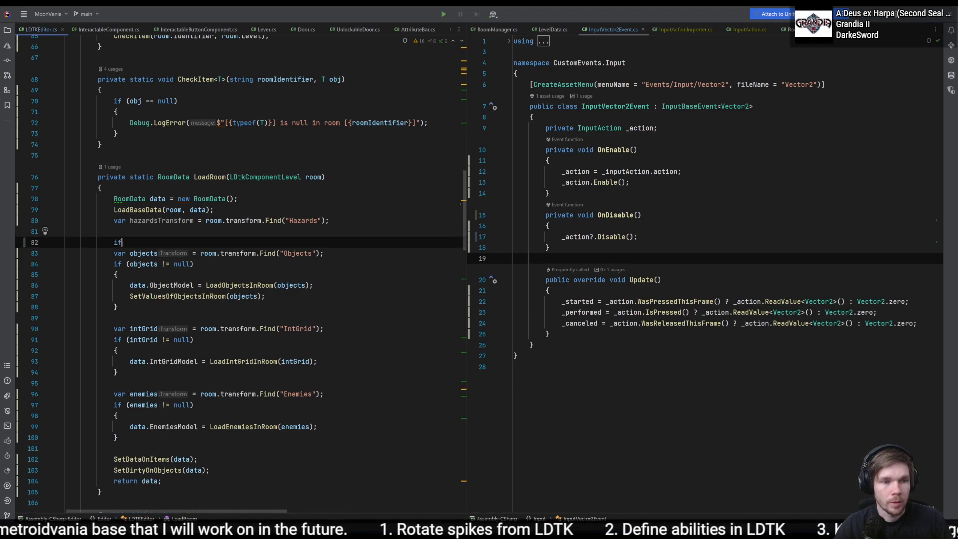
pyautogui.write(' (hazardsTransform')
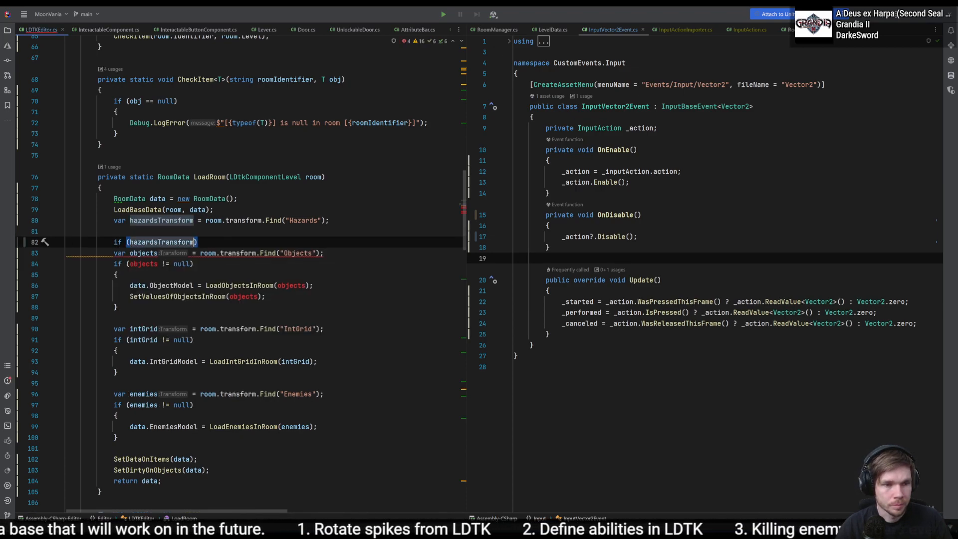
pyautogui.write(' != null')
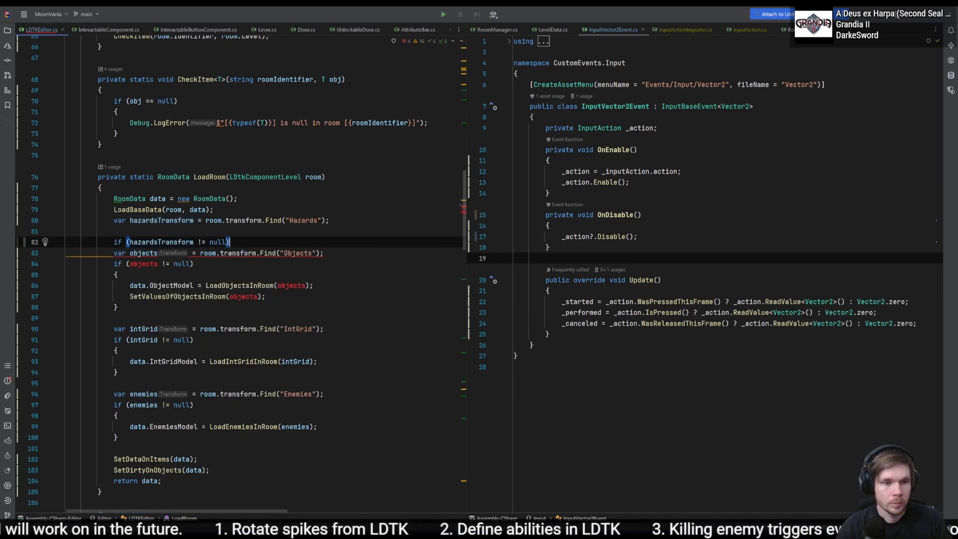
pyautogui.hotkey('ctrl', 'shift', 'Return')
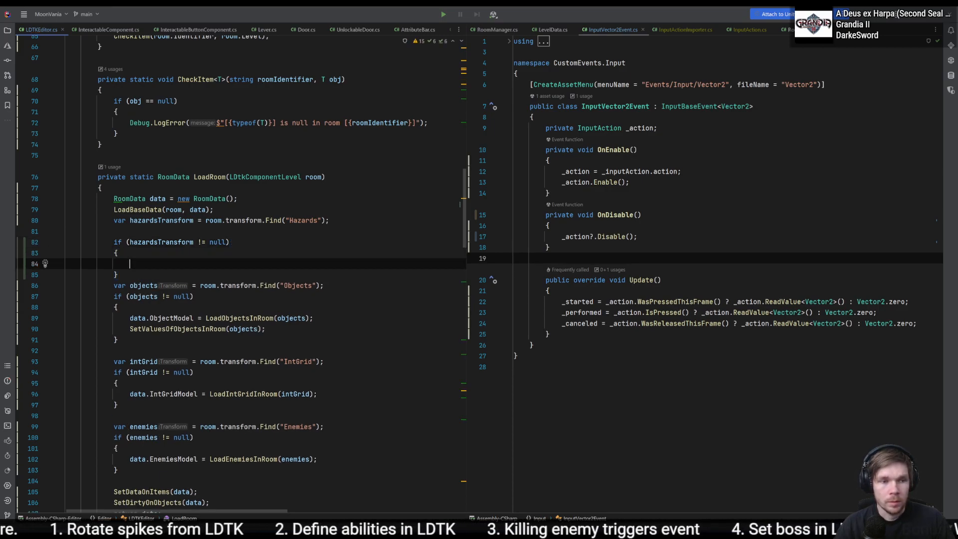
# - Call LoadHazards(hazardsTransform); inside the new hazards null check
pyautogui.write('hazardsTransform')
pyautogui.hotkey('ctrl', 'BackSpace')
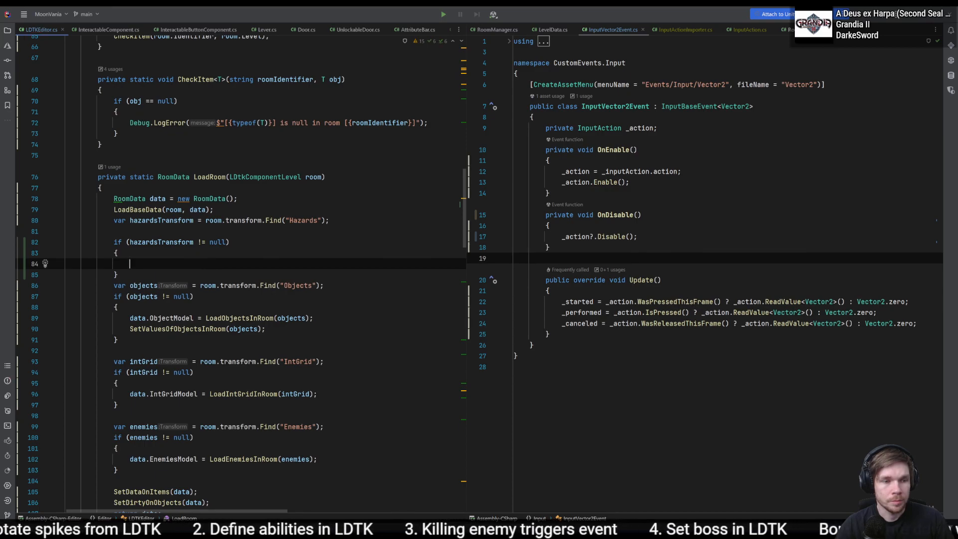
pyautogui.write('LoadHazar')
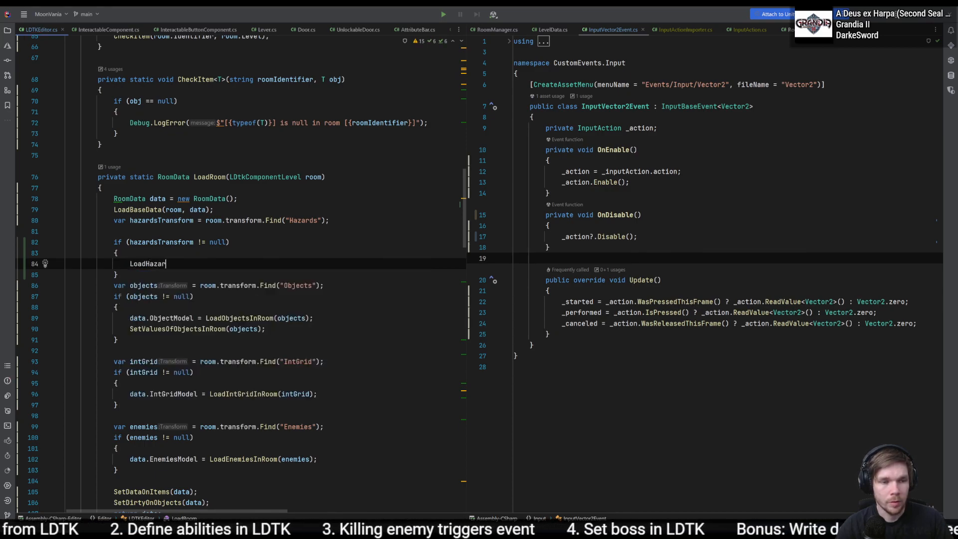
pyautogui.write('ds(hazardsTransform)')
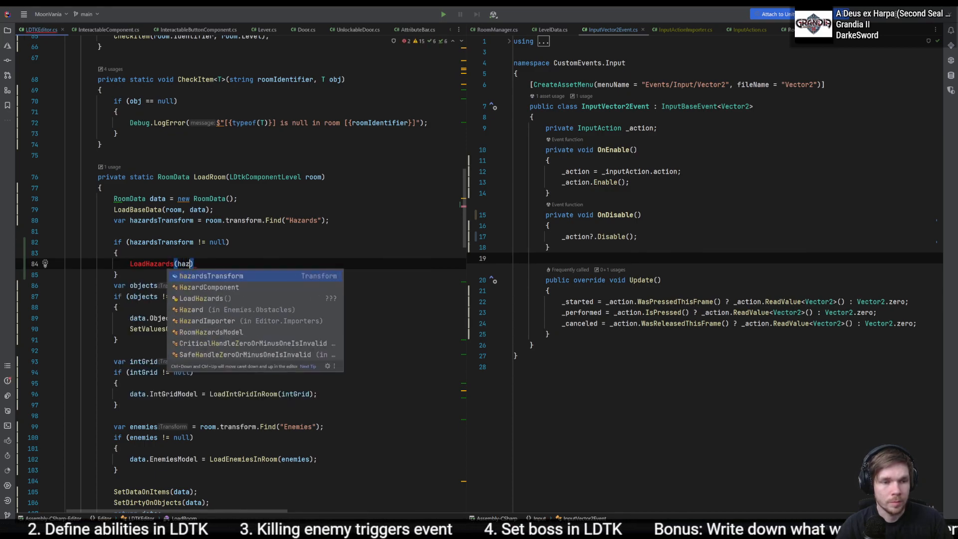
pyautogui.write(';')
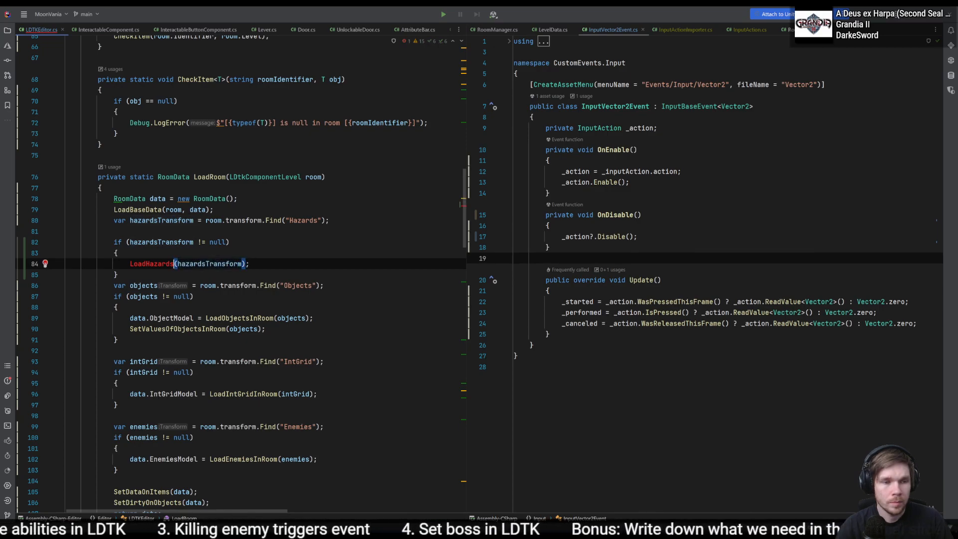
# - Generate the missing LoadHazards method as private static void and remove the NotImplementedException line from its body
pyautogui.hotkey('alt', 'Return')
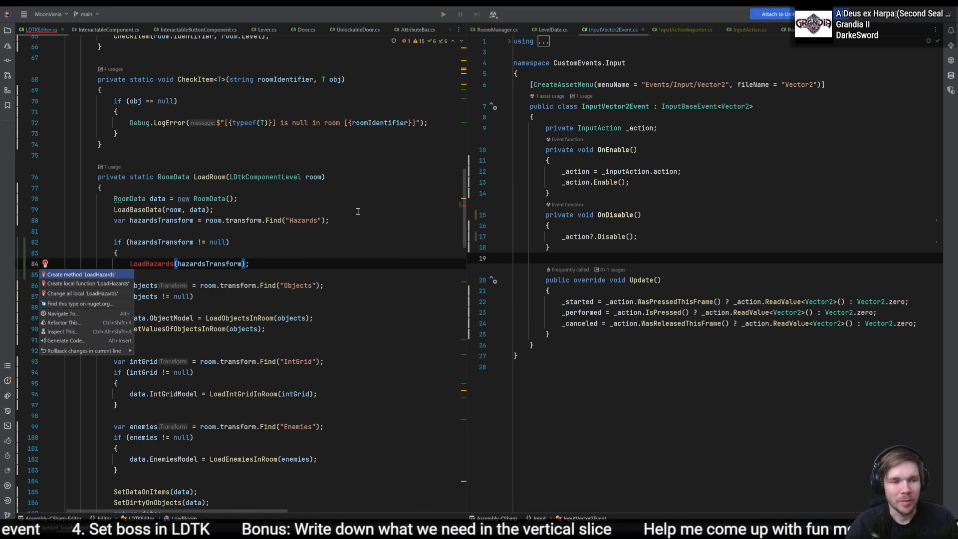
pyautogui.press('Return')
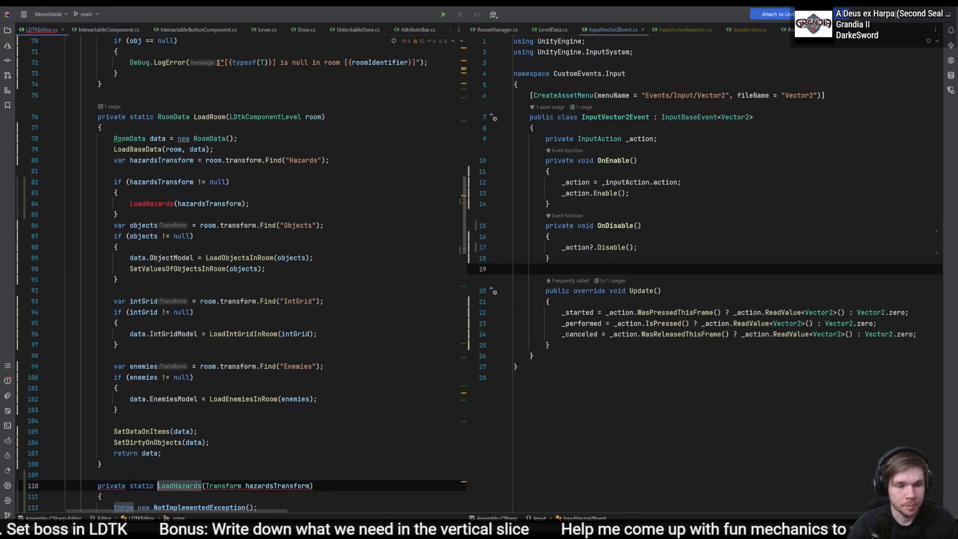
pyautogui.write('void')
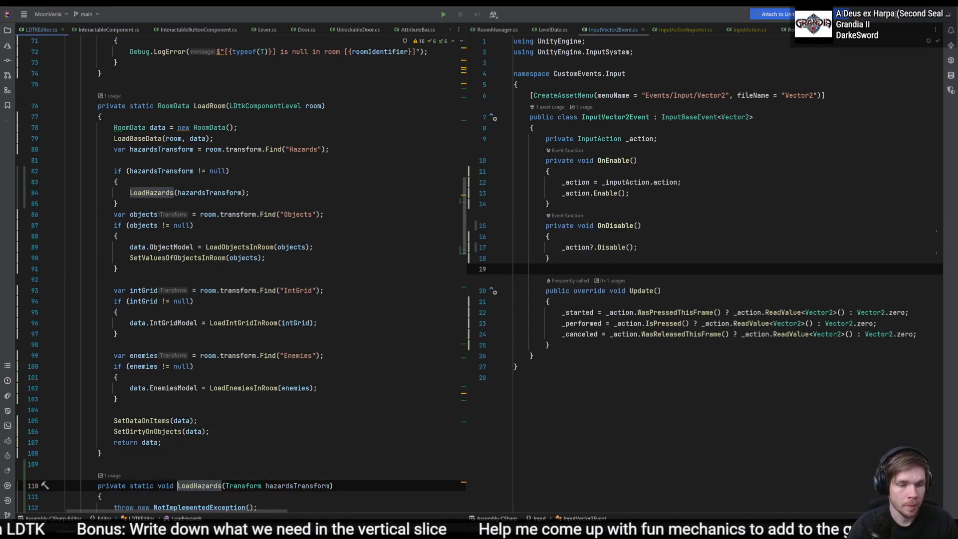
pyautogui.scroll(-5, 304, 343)
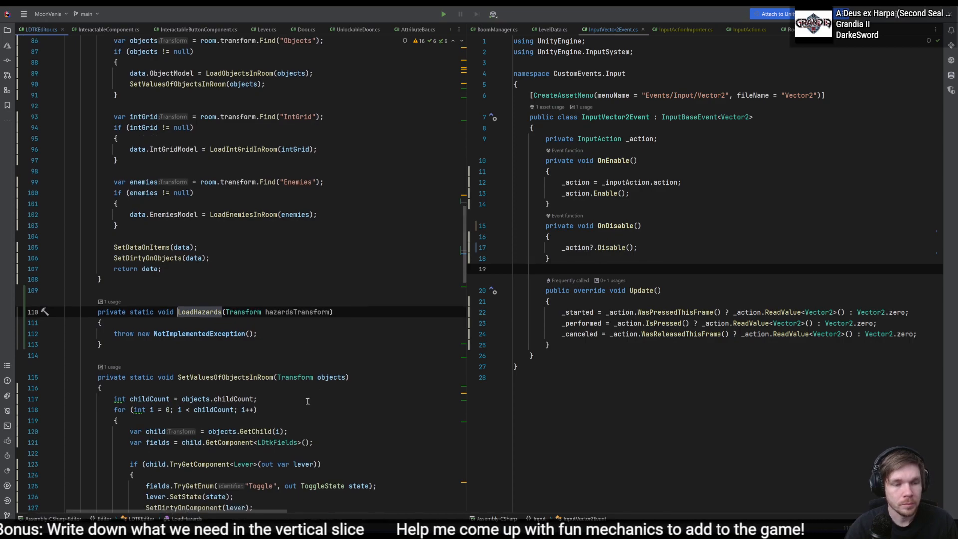
pyautogui.scroll(-1, 308, 399)
pyautogui.moveTo(277, 302); pyautogui.dragTo(303, 289)
pyautogui.press('BackSpace')
pyautogui.press('Return')
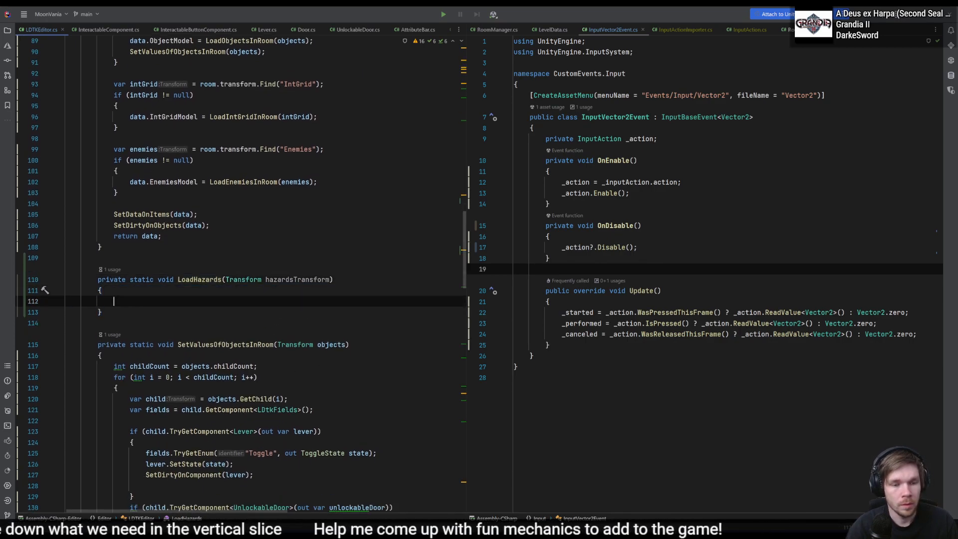
# - Copy the childCount declaration and for-loop opening from SetValuesOfObjectsInRoom into the empty LoadHazards body
pyautogui.click(310, 421)
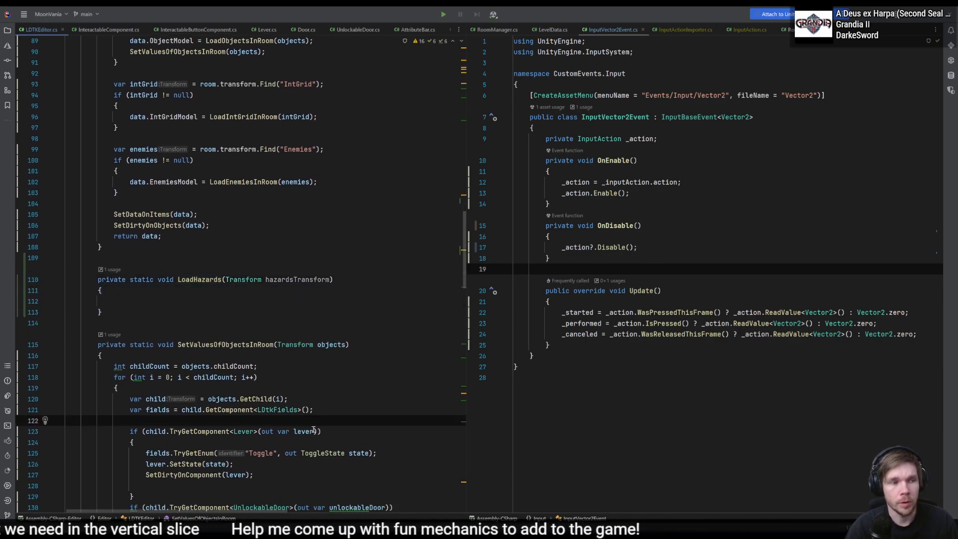
pyautogui.click(267, 301)
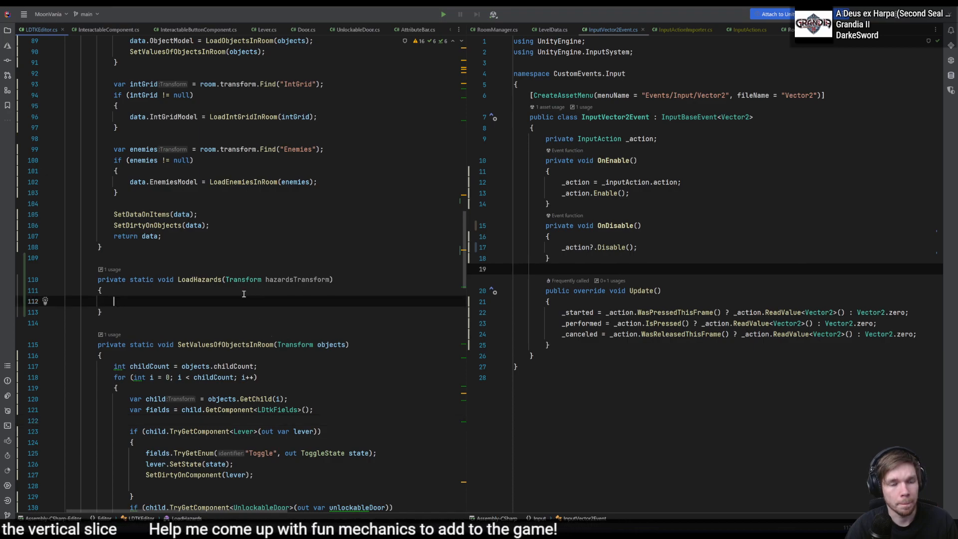
pyautogui.click(280, 409)
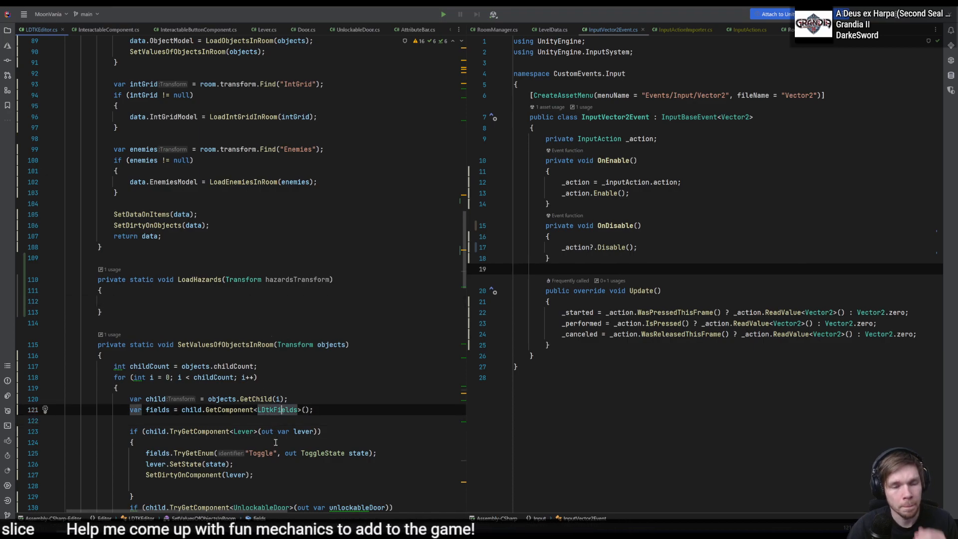
pyautogui.click(237, 431)
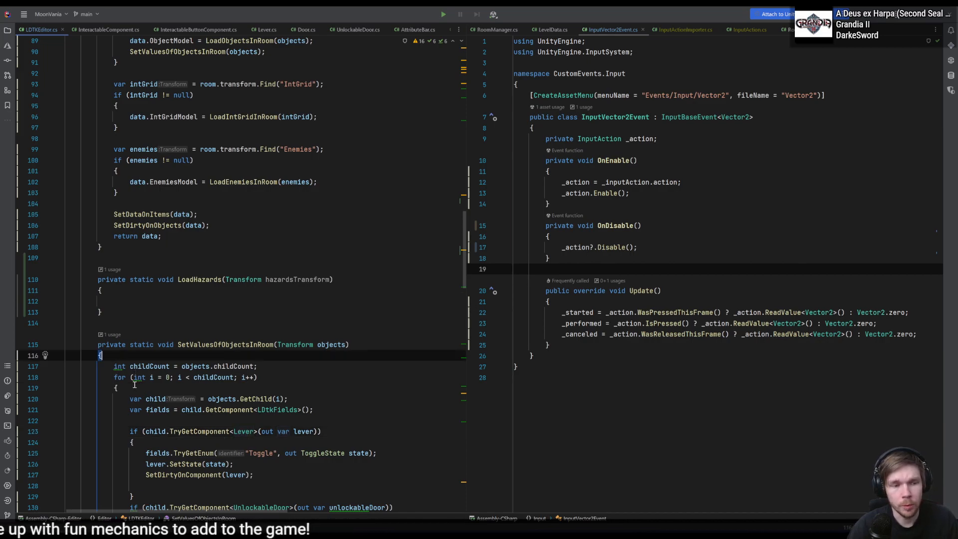
pyautogui.moveTo(118, 388); pyautogui.dragTo(115, 368)
pyautogui.hotkey('ctrl', 'c')
pyautogui.click(184, 303)
pyautogui.hotkey('ctrl', 'v')
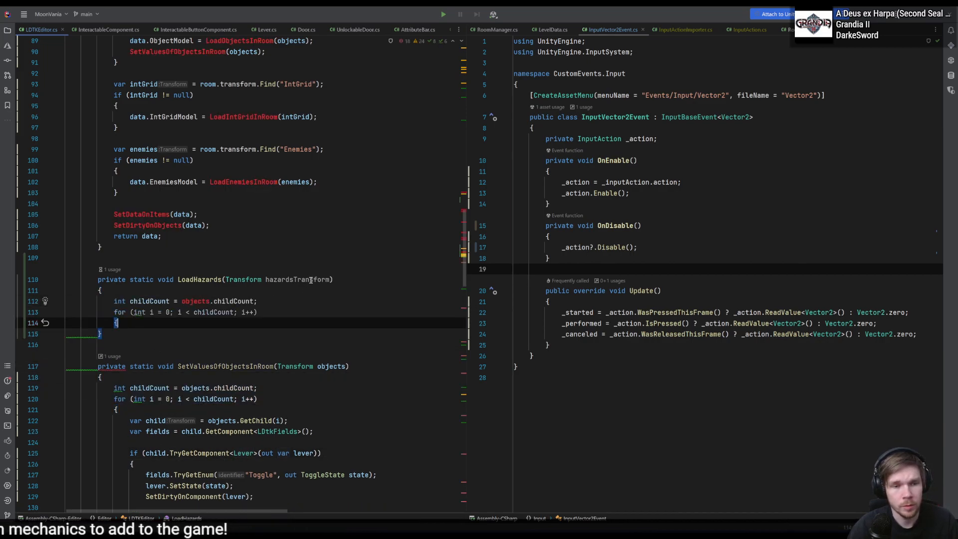
# - Rename the LoadHazards parameter to hazards, read childCount from hazards, and close the for loop's braces
pyautogui.doubleClick(298, 279)
pyautogui.write('hazards')
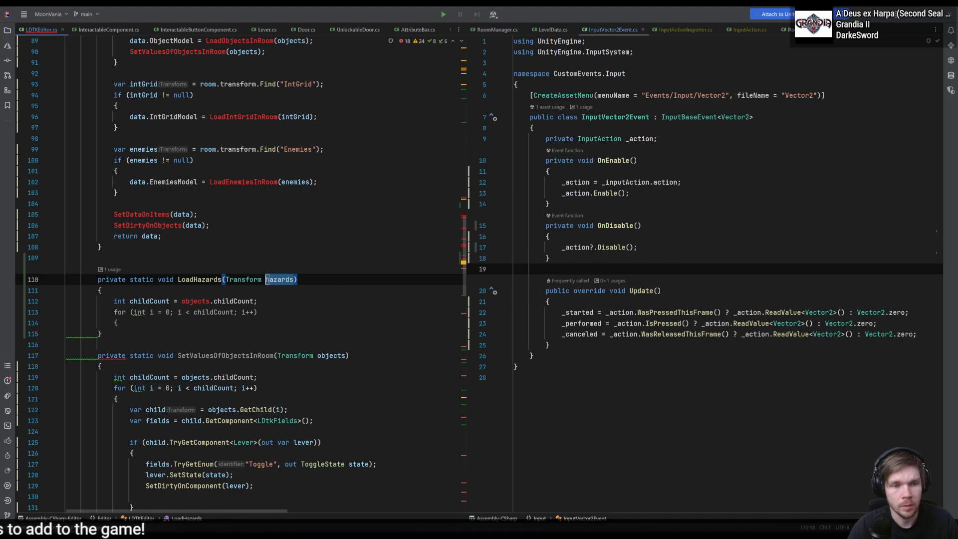
pyautogui.doubleClick(195, 301)
pyautogui.write('hazards')
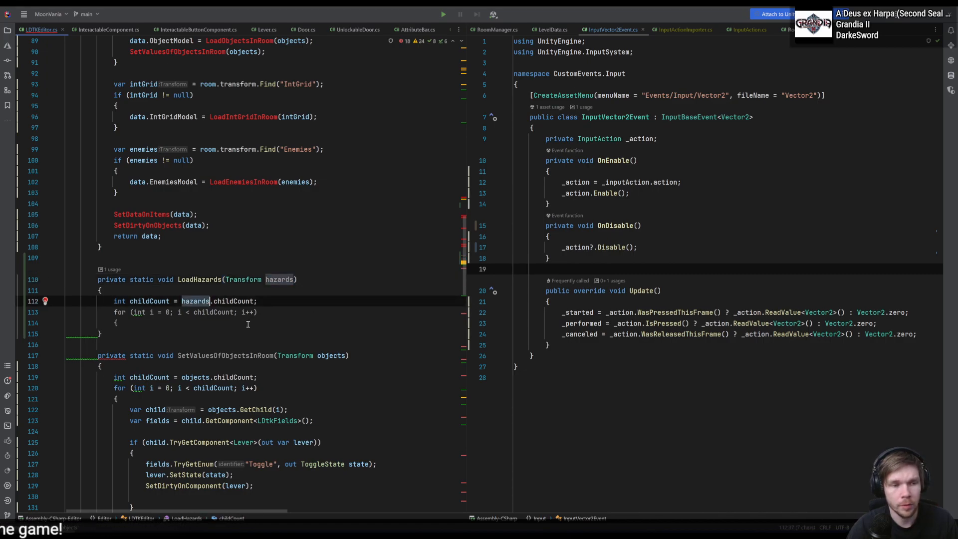
pyautogui.press('Down')
pyautogui.press('Down')
pyautogui.press('Return')
pyautogui.press('Return')
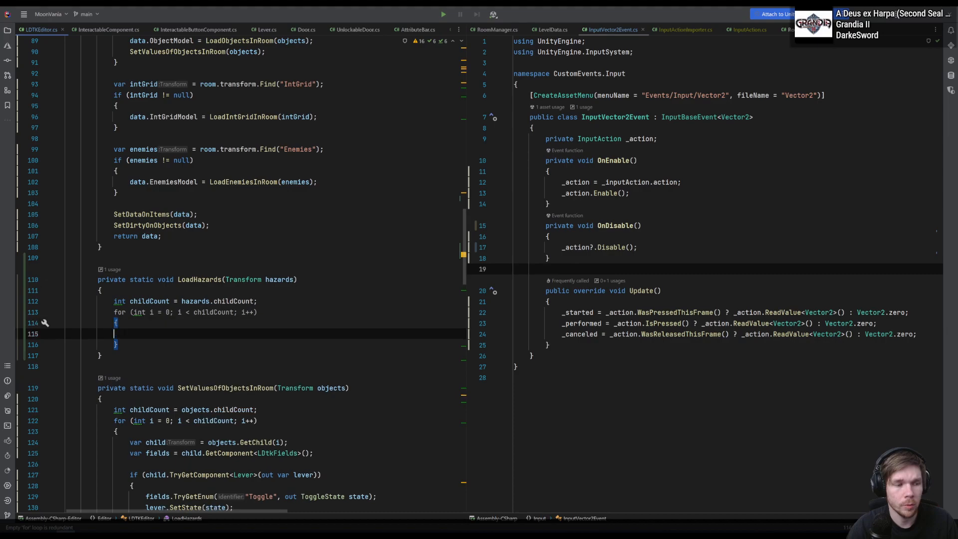
# - Copy the Lever TryGetComponent block from SetValuesOfObjectsInRoom into the LoadHazards for loop
pyautogui.scroll(-2, 266, 319)
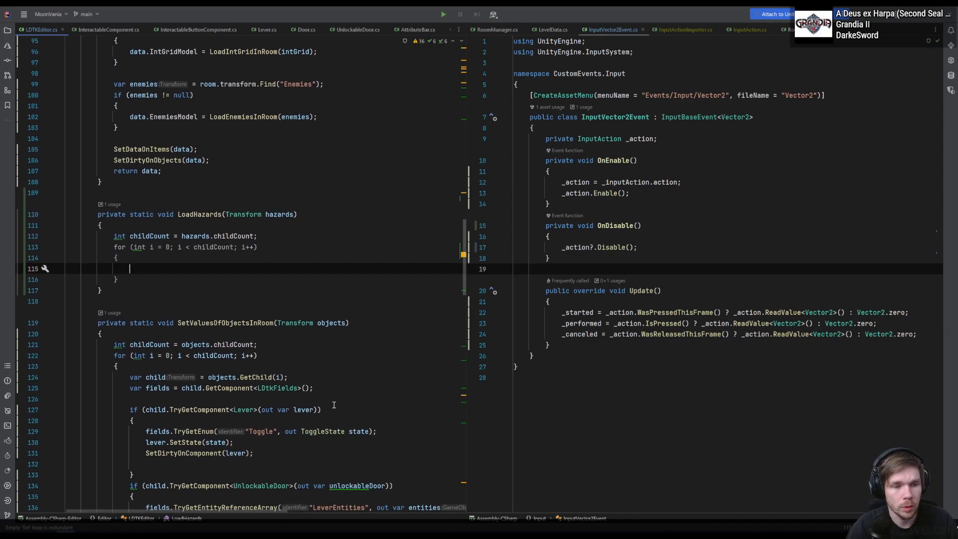
pyautogui.moveTo(322, 412); pyautogui.dragTo(322, 400)
pyautogui.moveTo(259, 453); pyautogui.dragTo(281, 399)
pyautogui.hotkey('ctrl', 'c')
pyautogui.click(271, 270)
pyautogui.hotkey('ctrl', 'v')
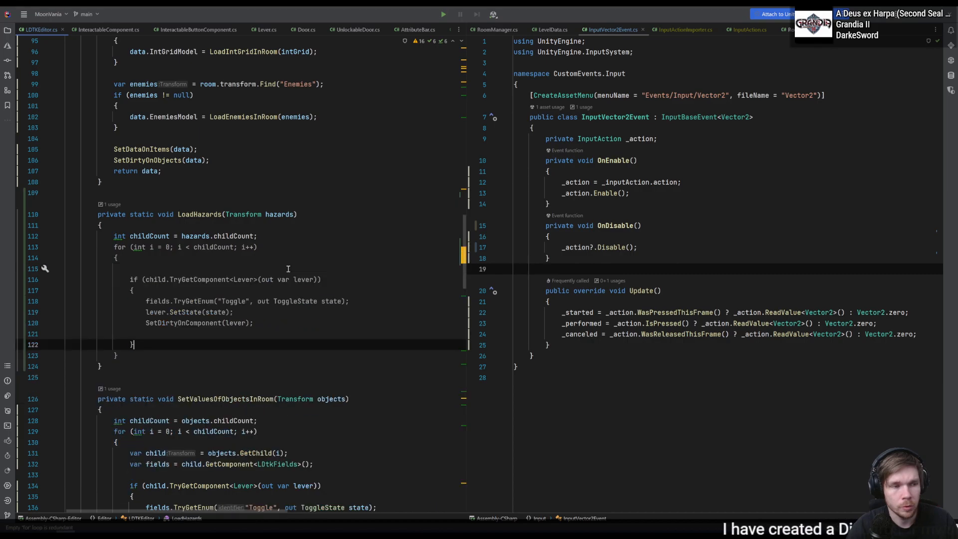
# - Add "var child = hazards.GetChild(i);" above the component check in the LoadHazards loop
pyautogui.press('F2')
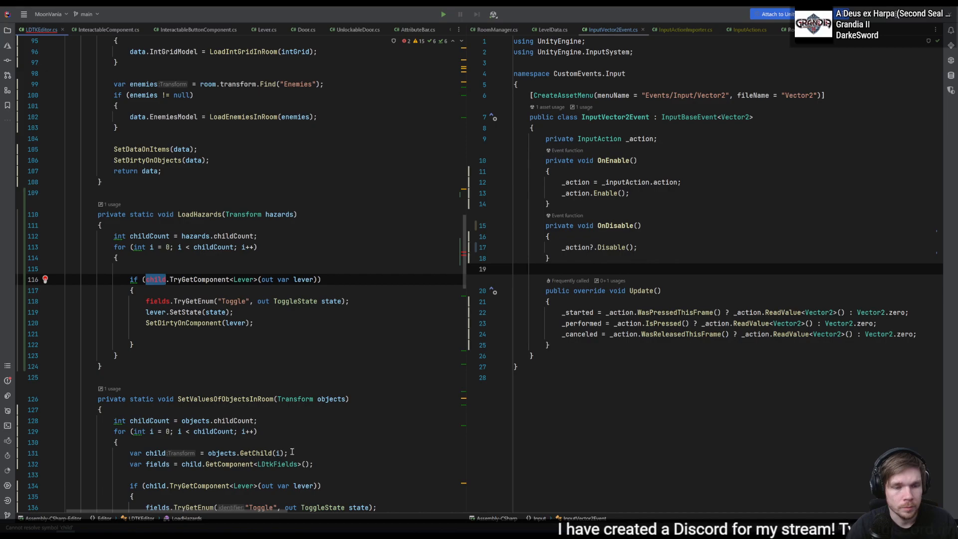
pyautogui.moveTo(292, 451); pyautogui.dragTo(296, 441)
pyautogui.hotkey('ctrl', 'c')
pyautogui.click(306, 266)
pyautogui.hotkey('ctrl', 'v')
pyautogui.doubleClick(193, 281)
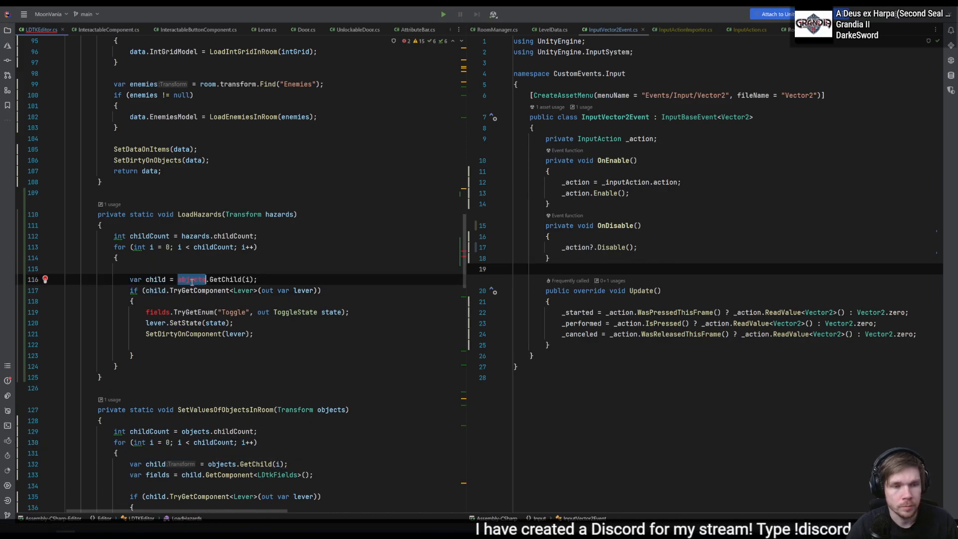
pyautogui.write('hazards')
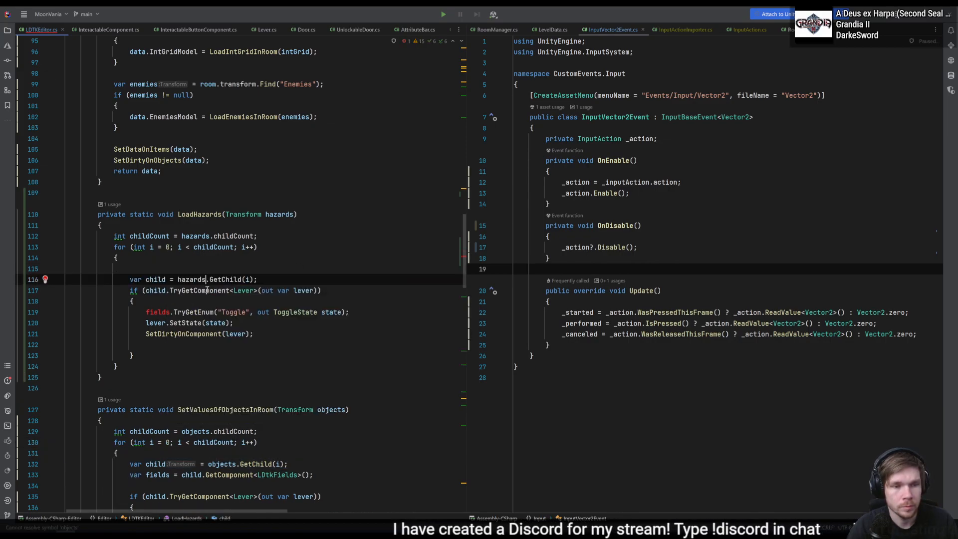
# - Copy "var fields = child.GetComponent<LDtkFields>();" into the LoadHazards loop beneath the child declaration
pyautogui.click(157, 290)
pyautogui.click(192, 314)
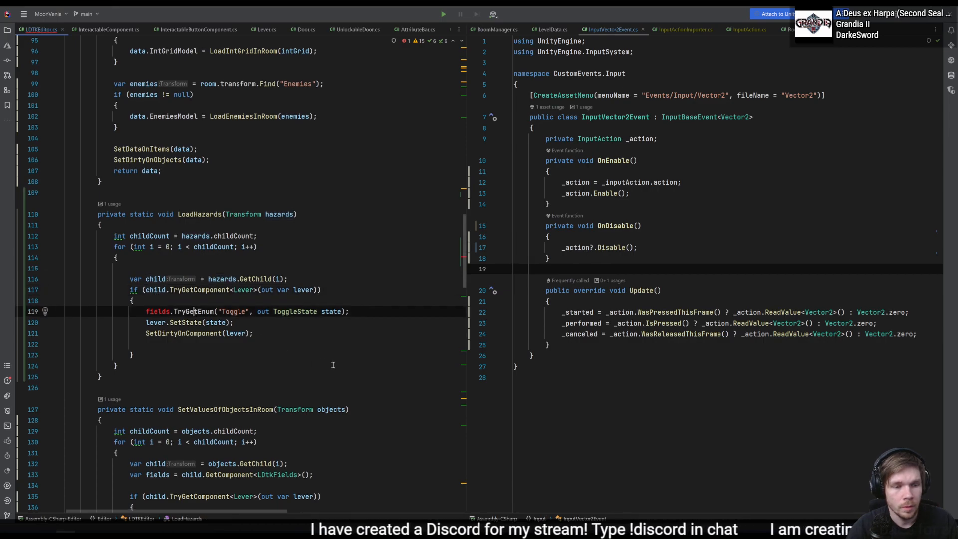
pyautogui.scroll(-3, 250, 350)
pyautogui.moveTo(313, 410); pyautogui.dragTo(331, 398)
pyautogui.hotkey('ctrl', 'c')
pyautogui.click(358, 218)
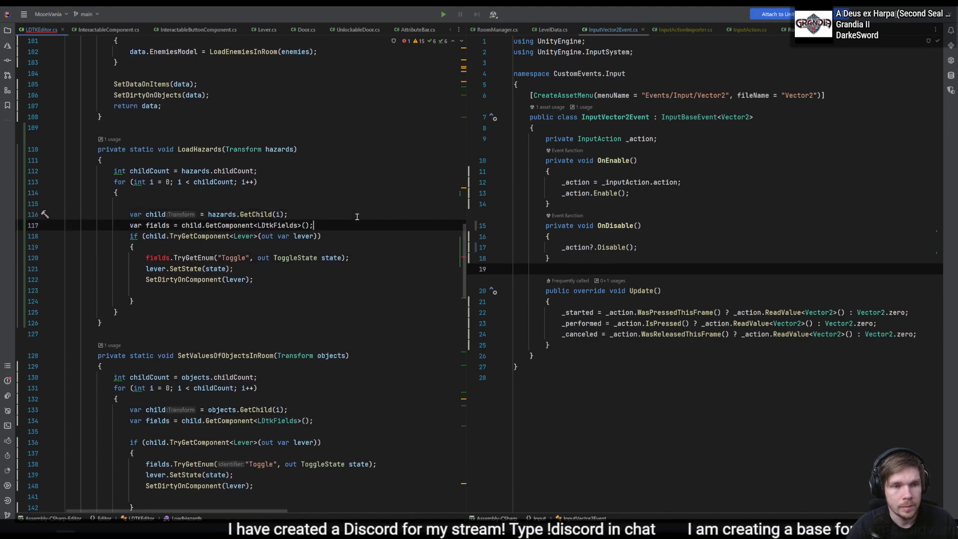
pyautogui.hotkey('ctrl', 'v')
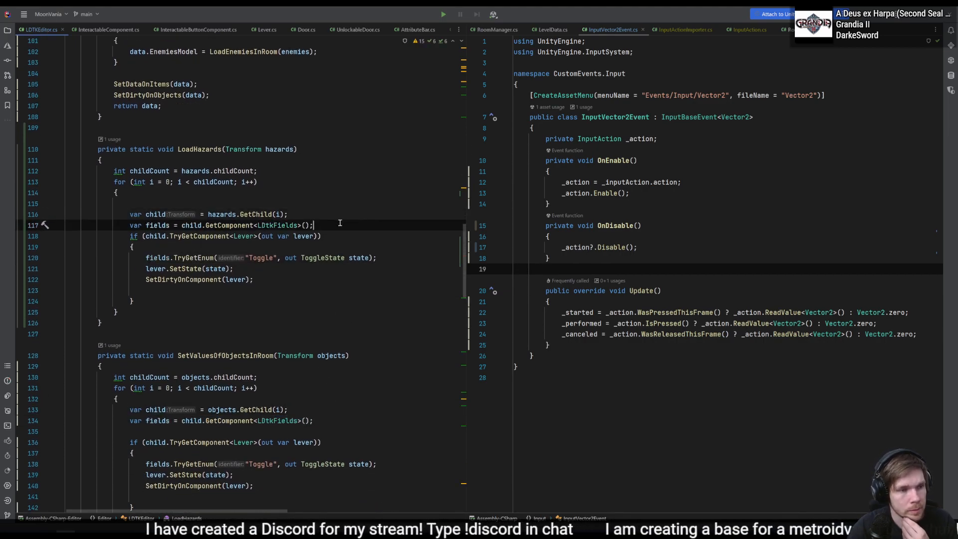
# - Try Spike in place of the Lever type in LoadHazards' TryGetComponent check, and leave the type argument empty
pyautogui.doubleClick(243, 236)
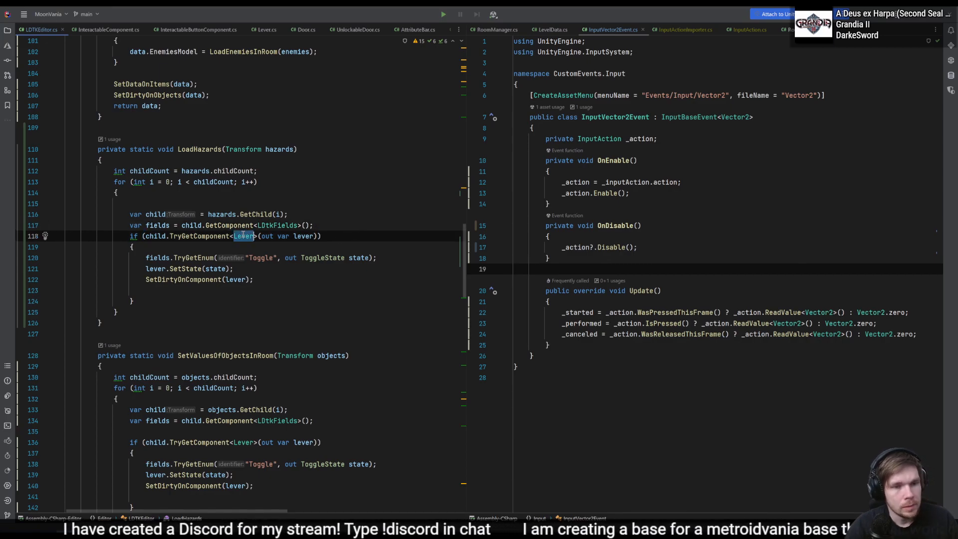
pyautogui.write('Spoi')
pyautogui.press('BackSpace')
pyautogui.press('BackSpace')
pyautogui.write('ike')
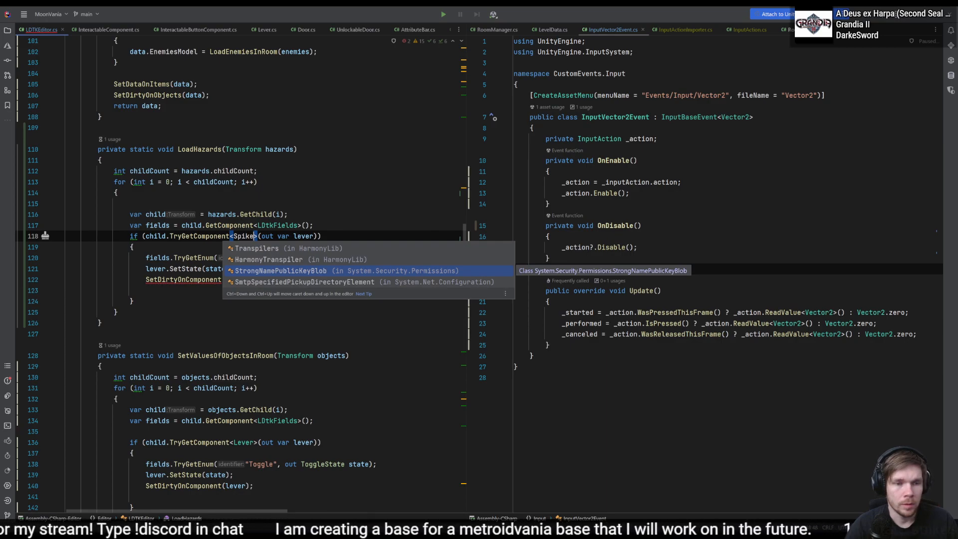
pyautogui.press('Escape')
pyautogui.press('BackSpace')
pyautogui.press('BackSpace')
pyautogui.press('BackSpace')
pyautogui.press('BackSpace')
pyautogui.press('BackSpace')
# - Search the whole project for "spike" to look for a spike component class
pyautogui.press('shift')
pyautogui.press('shift')
pyautogui.write('spike')
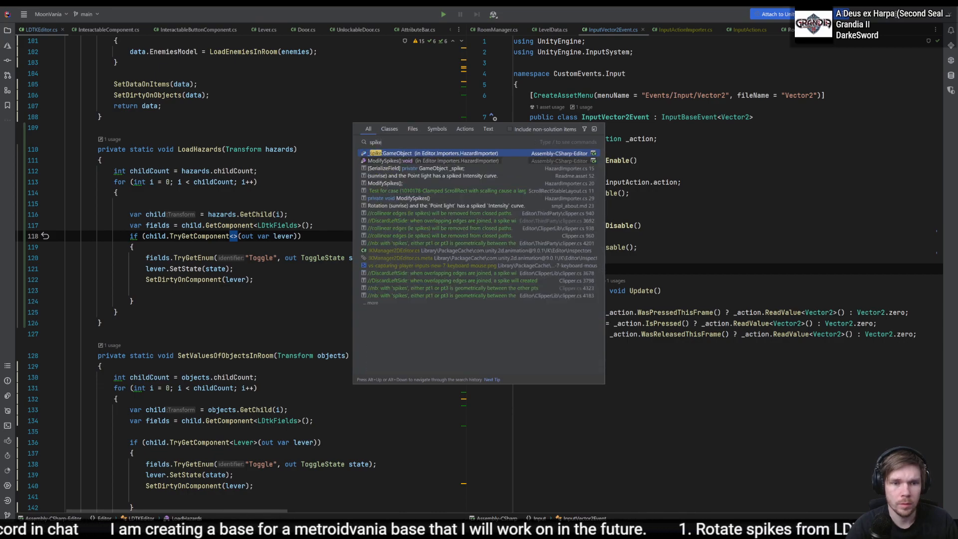
pyautogui.press('Escape')
# - Switch to Unity and inspect the scripts and LDtk fields on a Spike object under Room_1's Hazards
pyautogui.hotkey('alt', 'Tab')
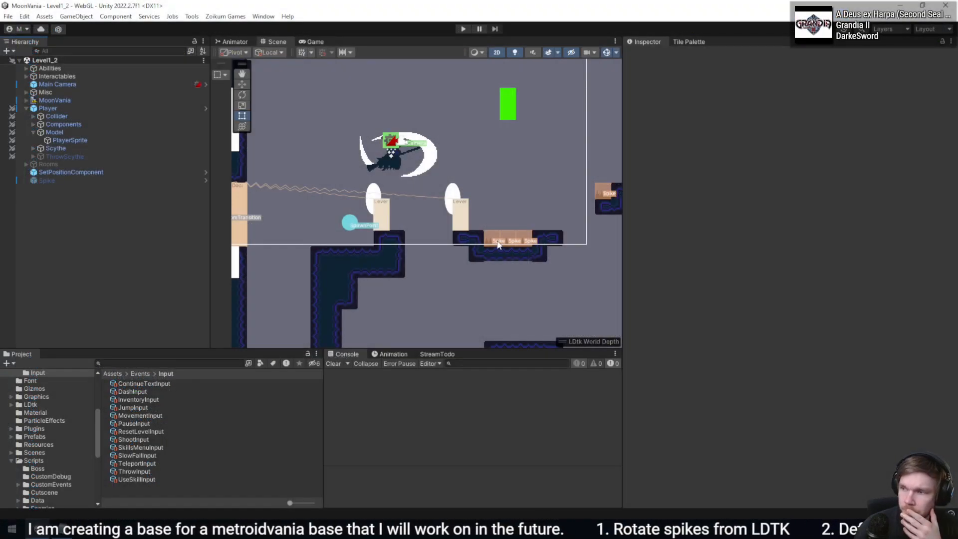
pyautogui.click(498, 243)
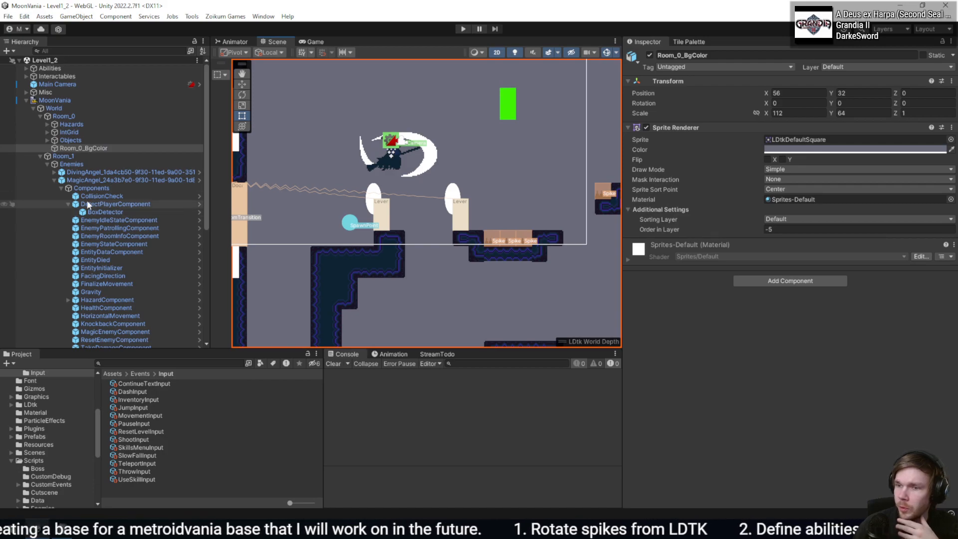
pyautogui.click(47, 165)
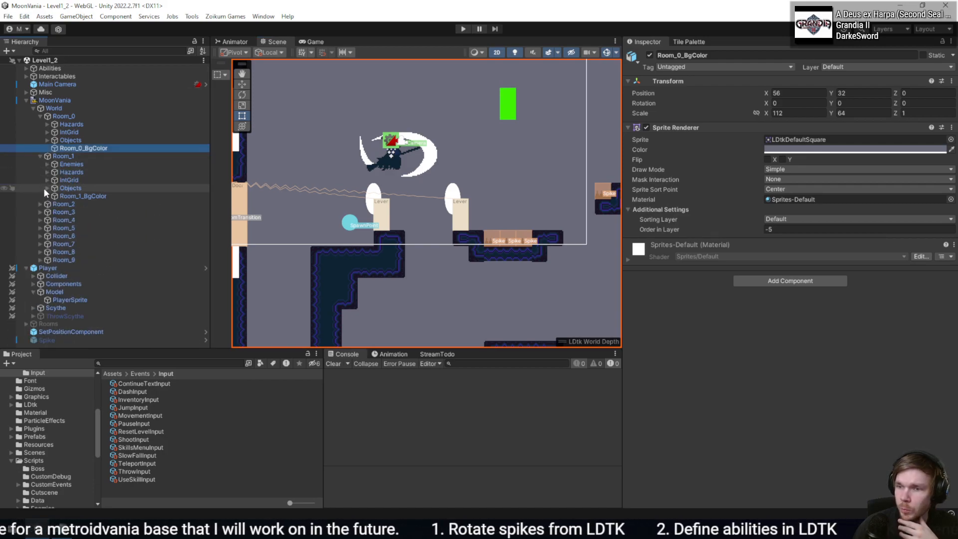
pyautogui.click(48, 172)
pyautogui.click(125, 188)
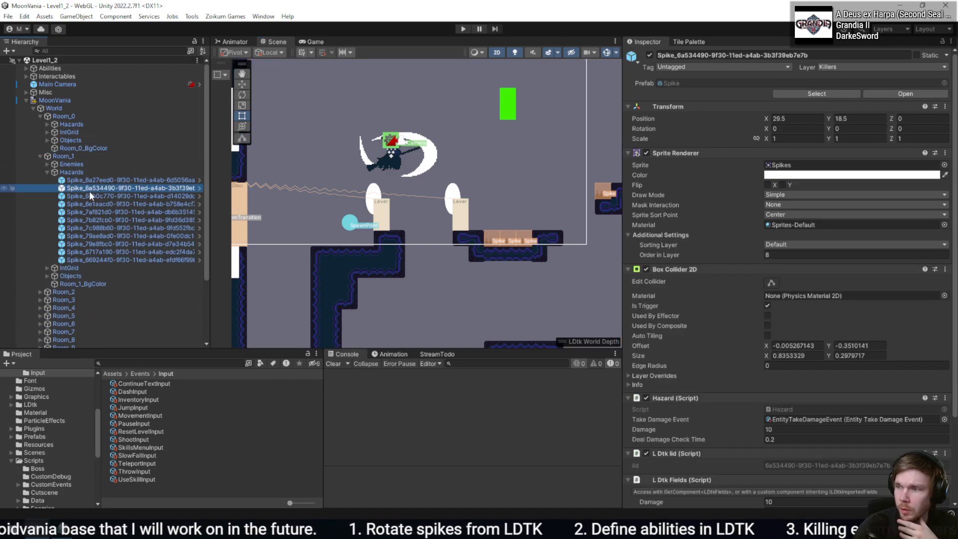
pyautogui.scroll(-2, 696, 298)
pyautogui.scroll(-1, 696, 298)
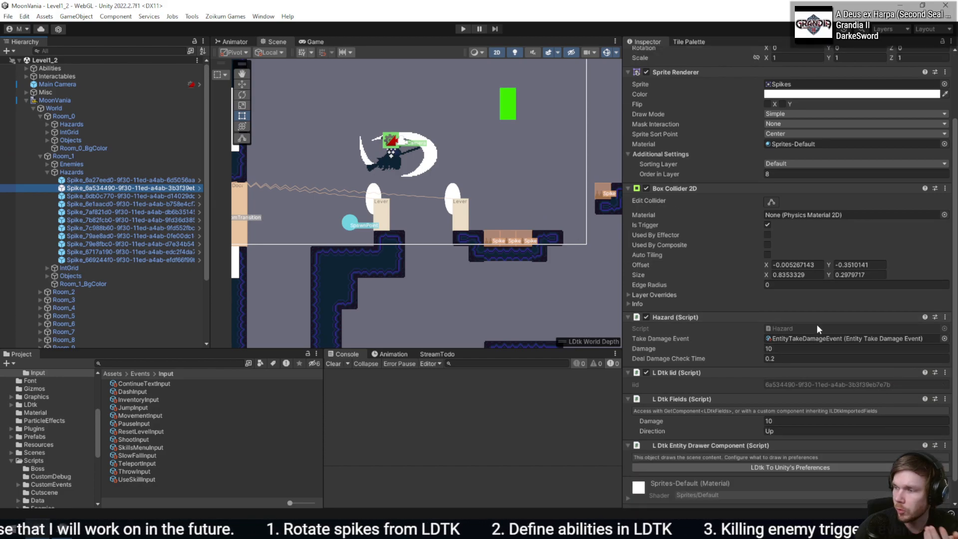
# - Return to Rider and set the empty TryGetComponent type argument in LoadHazards to Hazard
pyautogui.hotkey('alt', 'Tab')
pyautogui.click(194, 258)
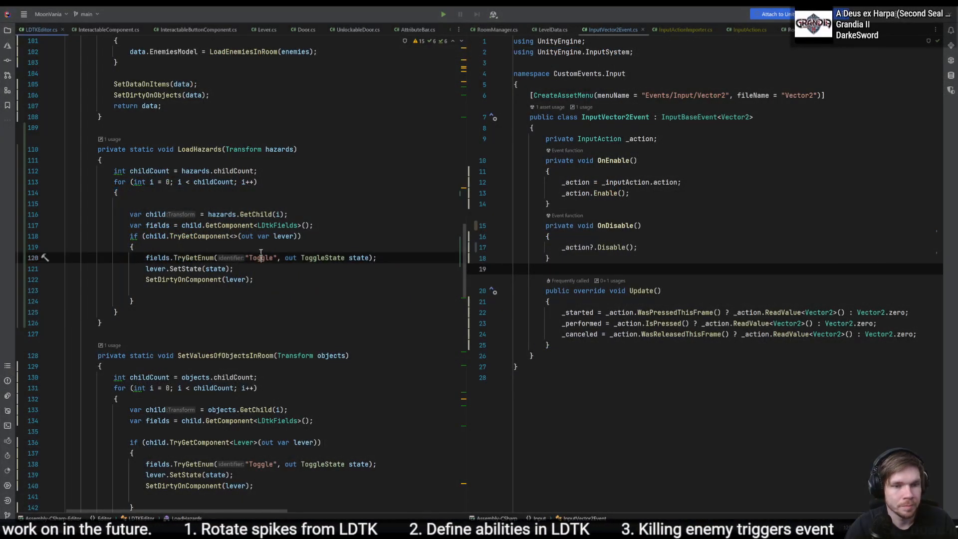
pyautogui.moveTo(267, 264); pyautogui.dragTo(269, 259)
pyautogui.click(268, 258)
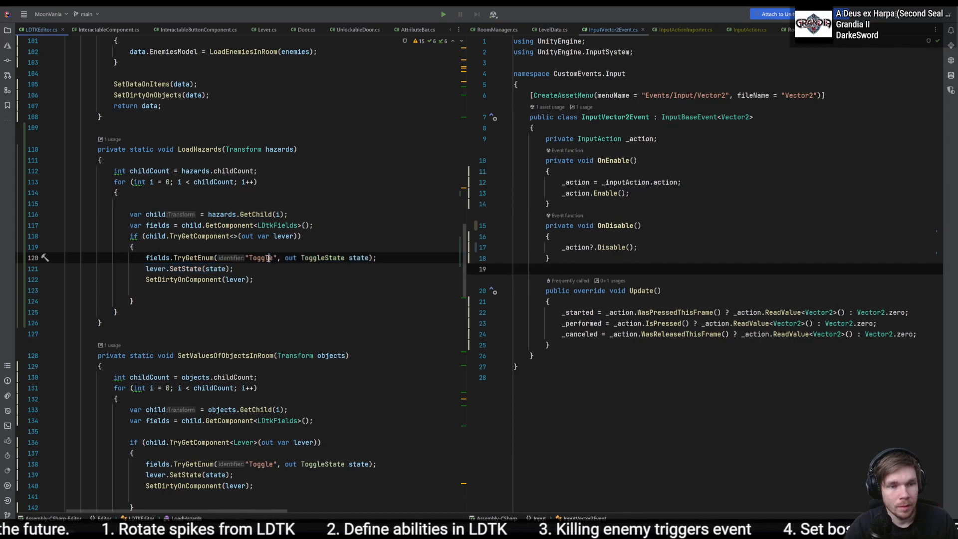
pyautogui.click(233, 235)
pyautogui.write('Haz')
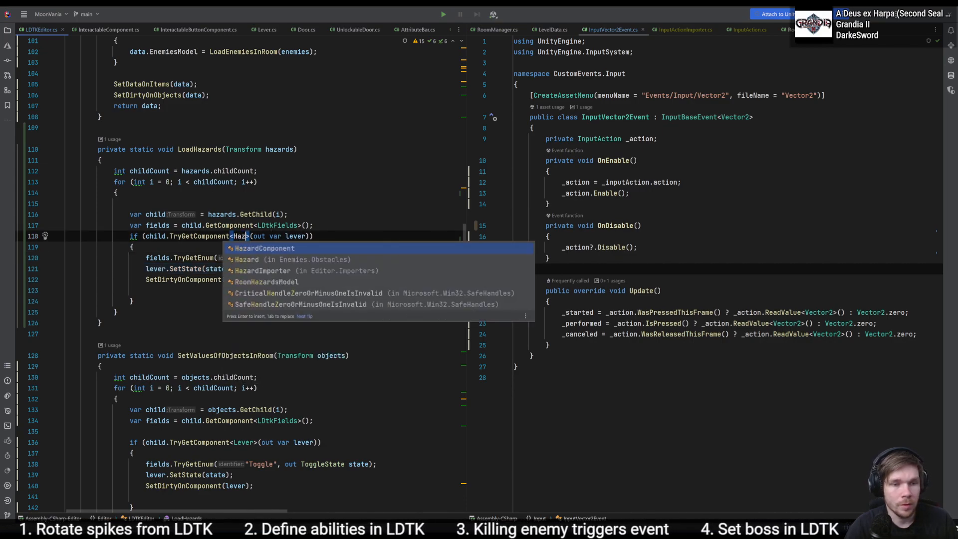
pyautogui.press('Return')
# - Rename the out variable of the Hazard TryGetComponent check from lever to hazard
pyautogui.hotkey('ctrl', 'Right')
pyautogui.hotkey('ctrl', 'Right')
pyautogui.hotkey('ctrl', 'Right')
pyautogui.hotkey('ctrl', 'Right')
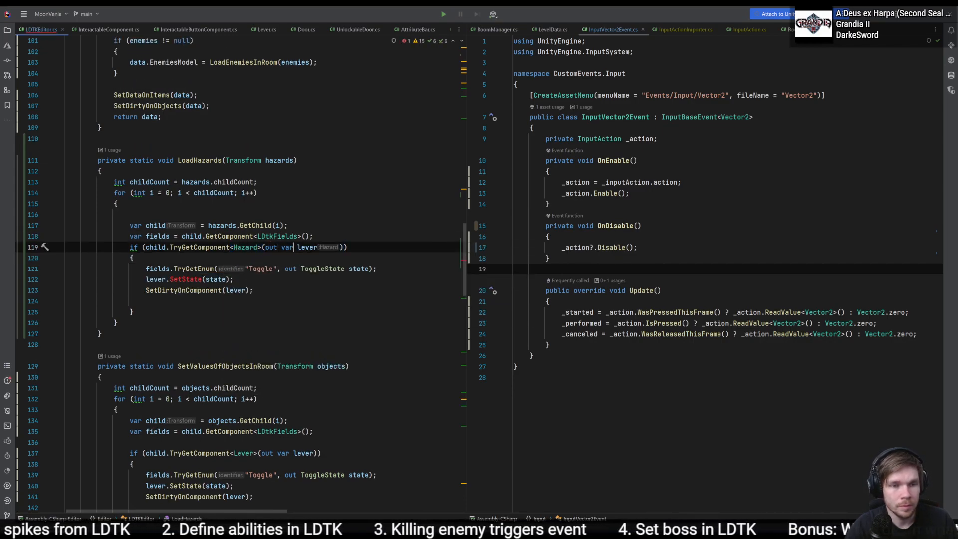
pyautogui.hotkey('ctrl', 'Right')
pyautogui.hotkey('ctrl', 'BackSpace')
pyautogui.write('hazard')
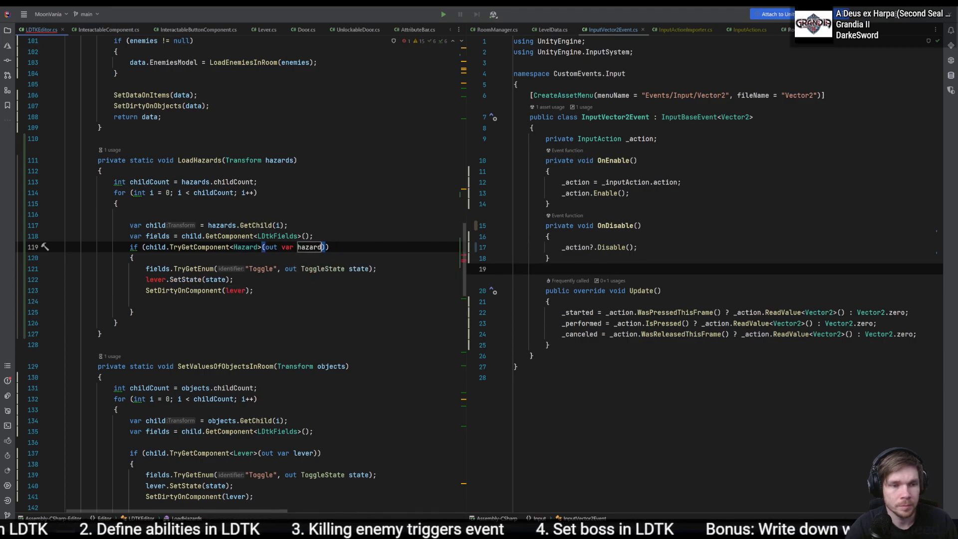
pyautogui.click(400, 266)
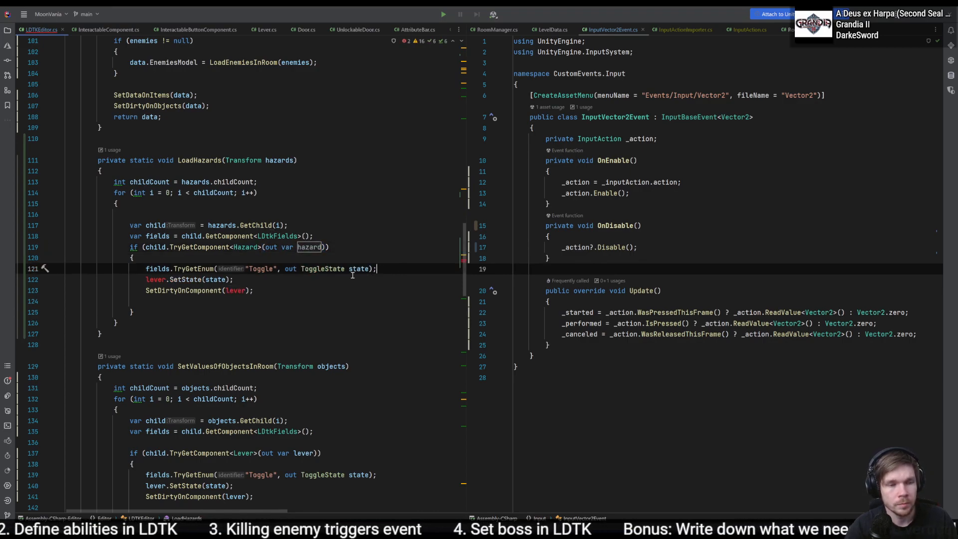
# - Switch to LDtk and inspect the Direction field of a spike under a platform in Room_6
pyautogui.doubleClick(253, 272)
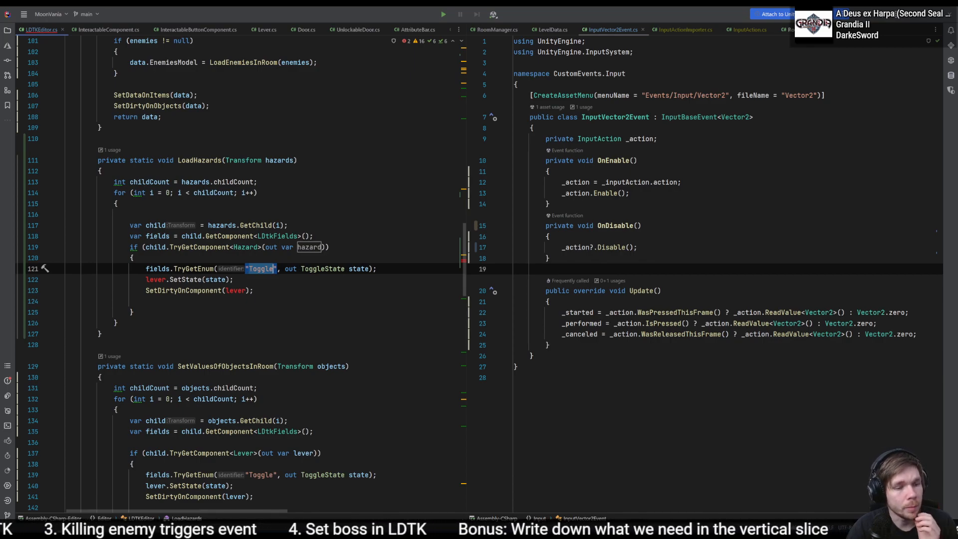
pyautogui.hotkey('alt', 'Tab')
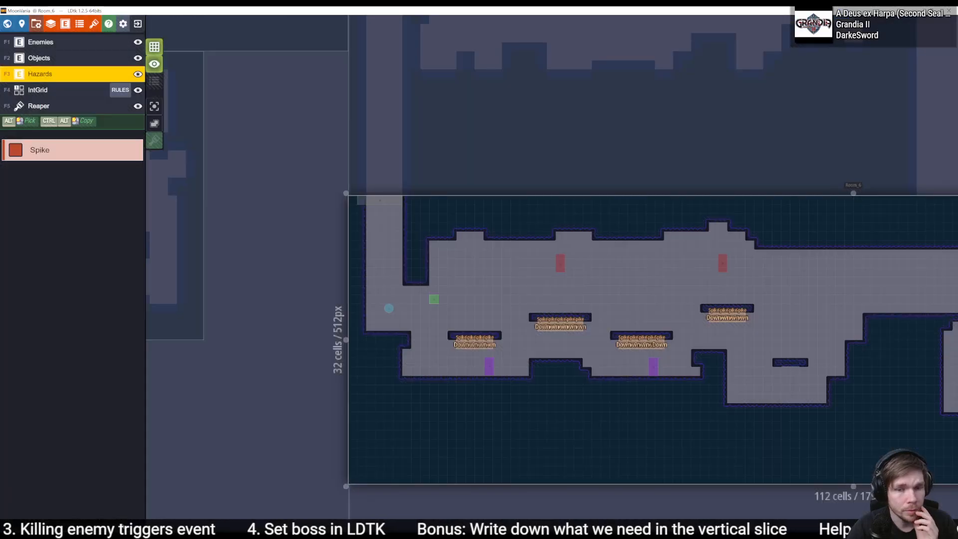
pyautogui.click(479, 344)
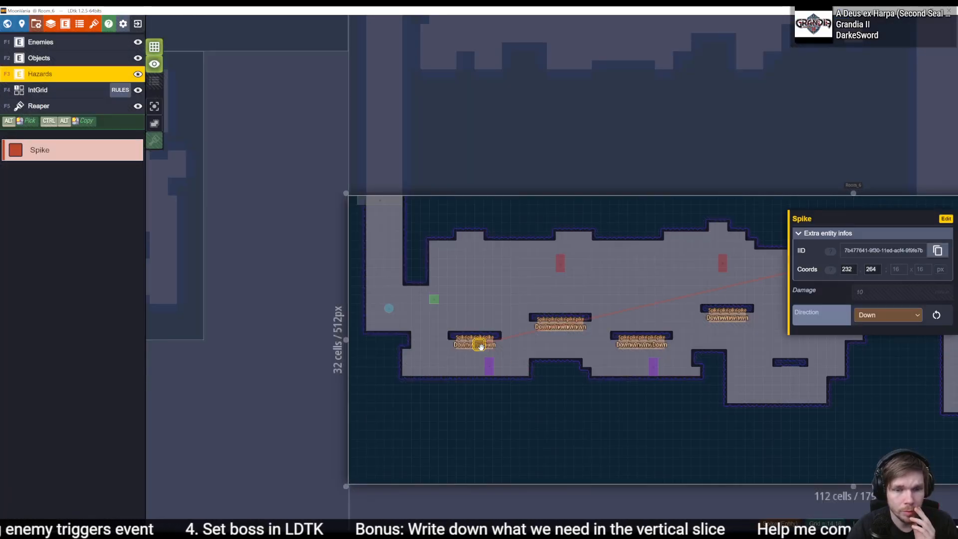
pyautogui.click(873, 317)
pyautogui.click(830, 314)
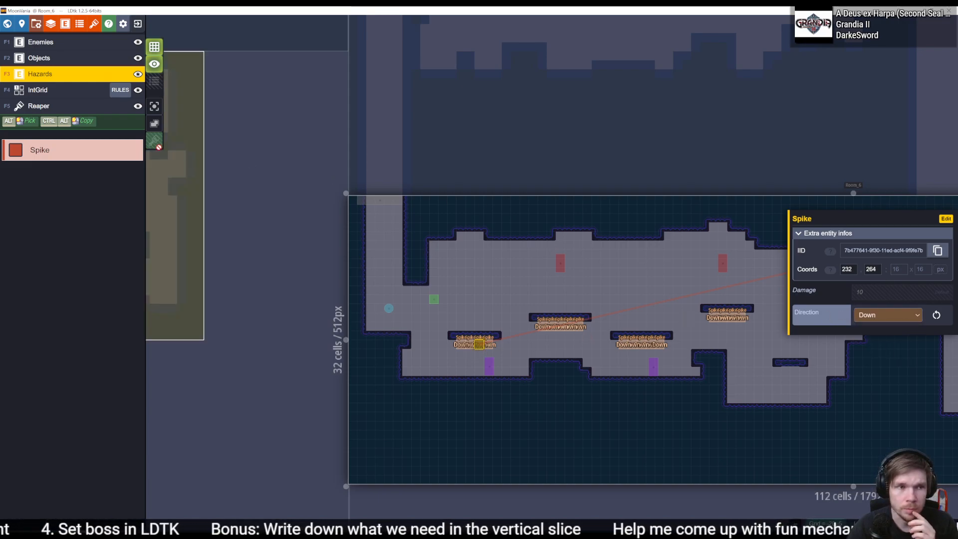
# - Compare the values of the TransitionDirection and Direction enums in the LDtk project enums
pyautogui.click(85, 28)
pyautogui.click(58, 131)
pyautogui.click(78, 111)
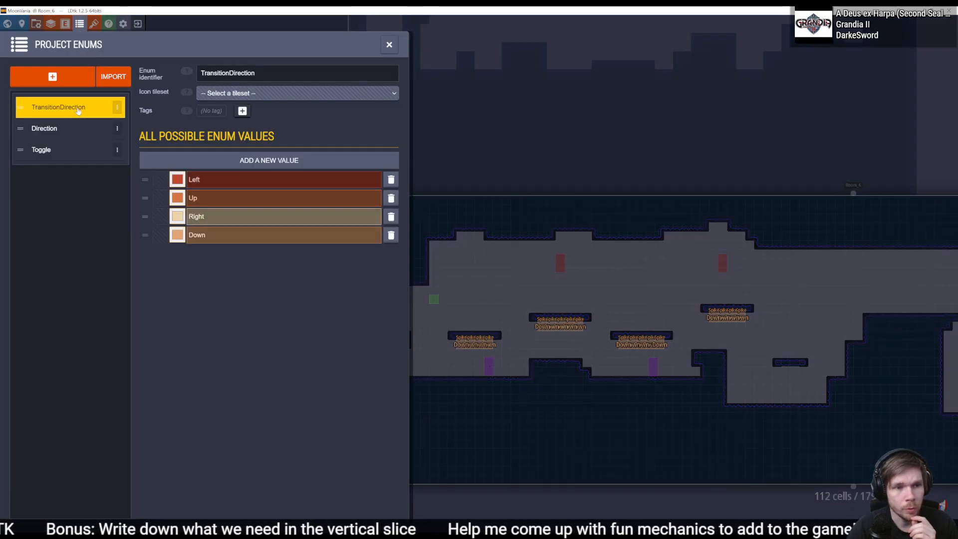
pyautogui.click(71, 127)
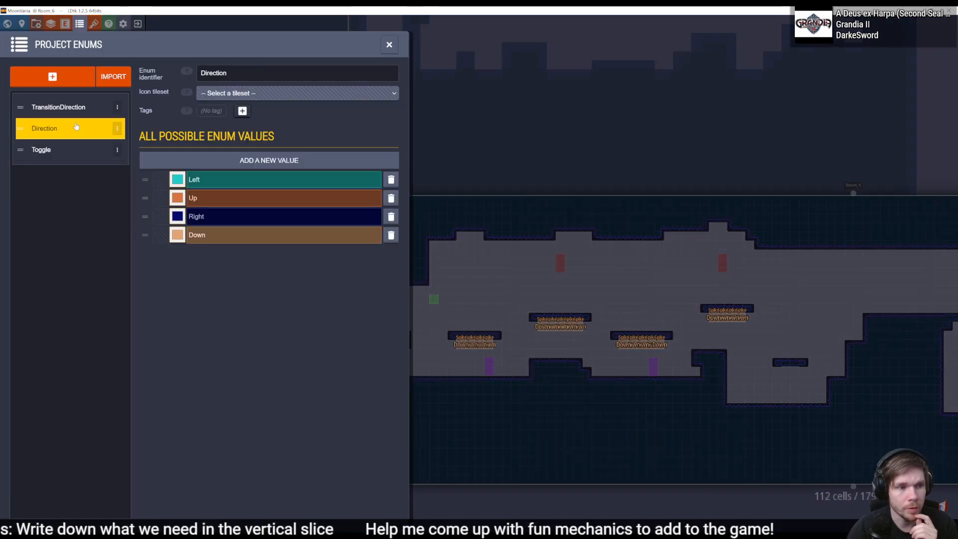
pyautogui.click(71, 108)
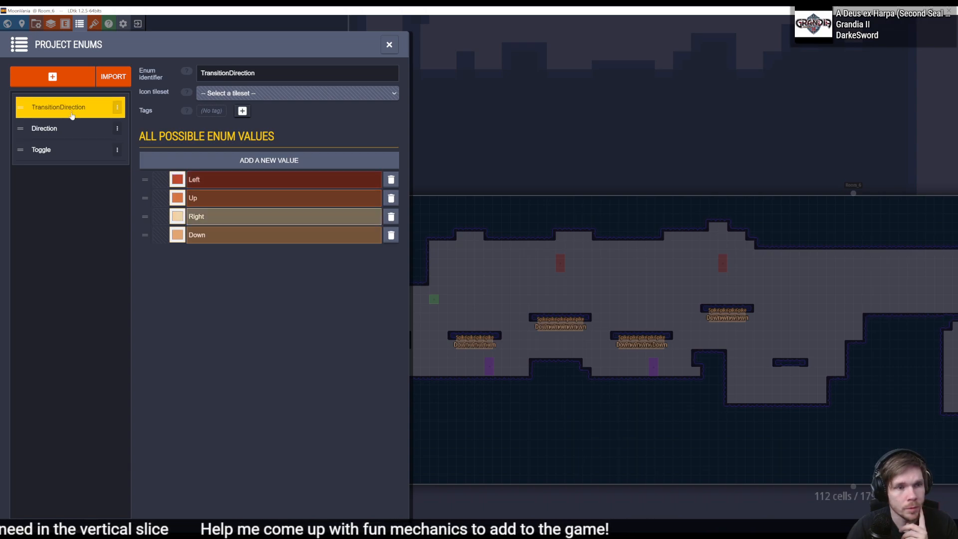
pyautogui.click(73, 126)
pyautogui.click(71, 105)
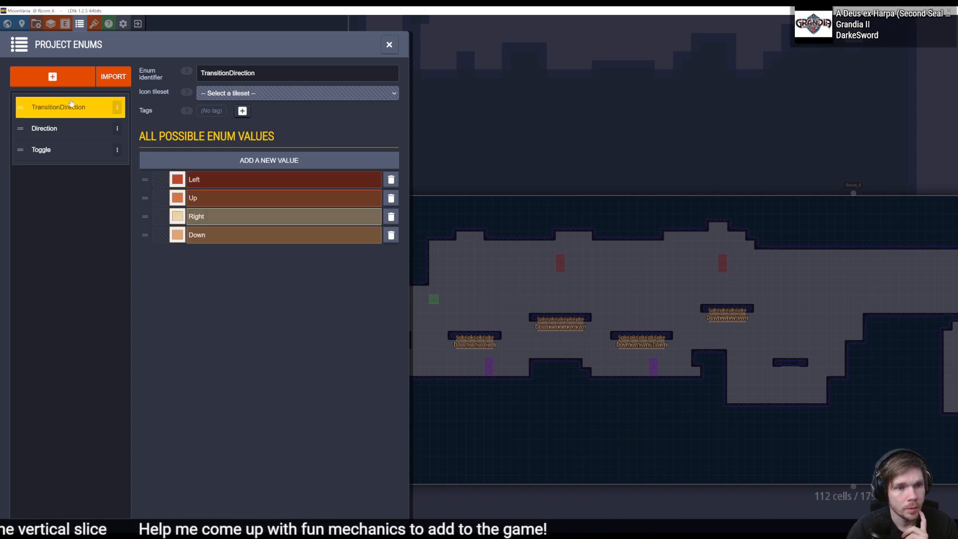
pyautogui.click(73, 130)
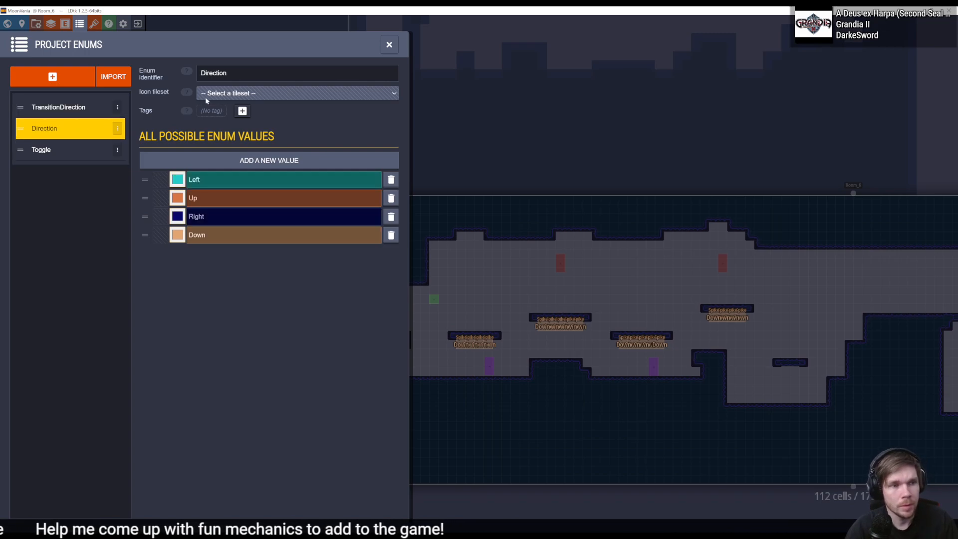
pyautogui.click(389, 45)
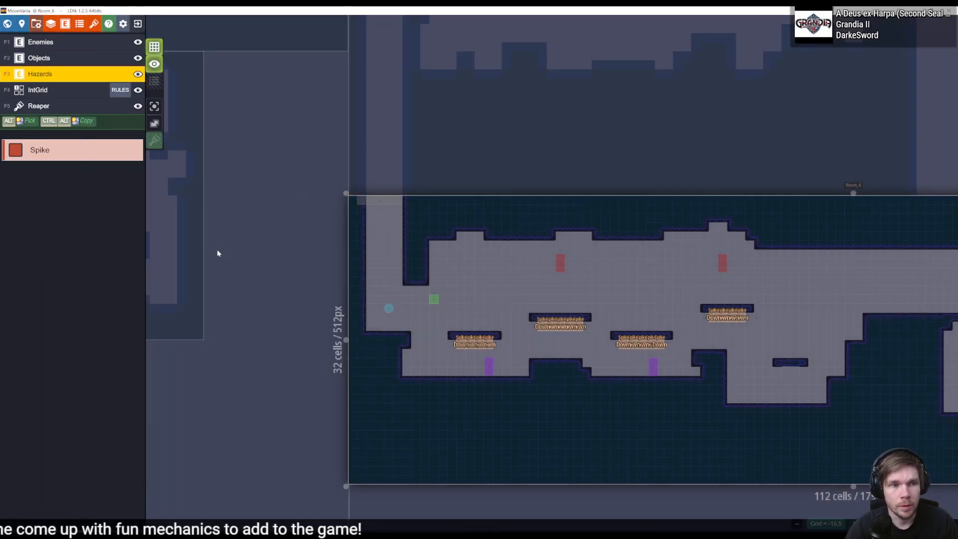
# - Return to Rider and set the TryGetEnum identifier in LoadHazards to "Direction"
pyautogui.hotkey('alt', 'Tab')
pyautogui.doubleClick(260, 268)
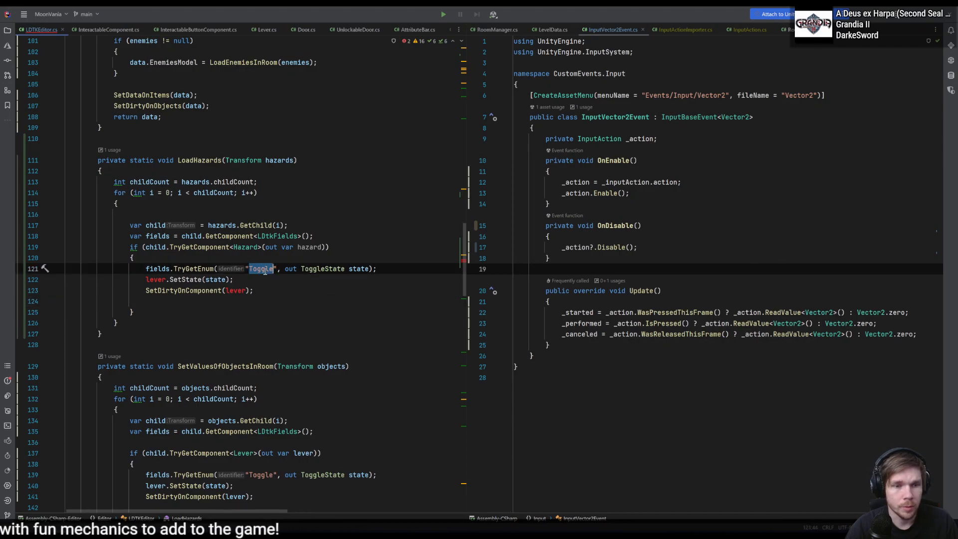
pyautogui.write('Direction')
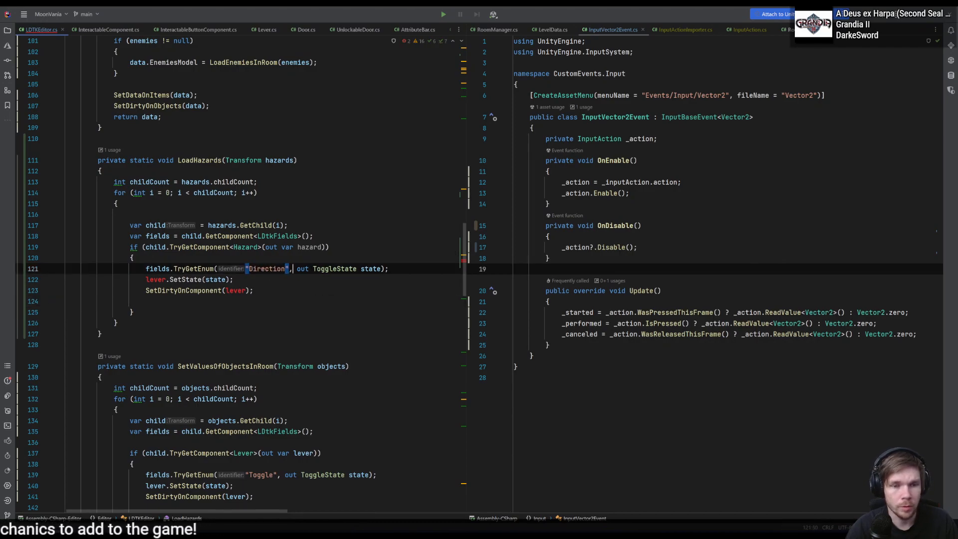
# - View the ToggleState enum definition in Lever.cs, and return to LDTKEditor.cs
pyautogui.hotkey('ctrl', 'Right')
pyautogui.hotkey('ctrl', 'Right')
pyautogui.press('F12')
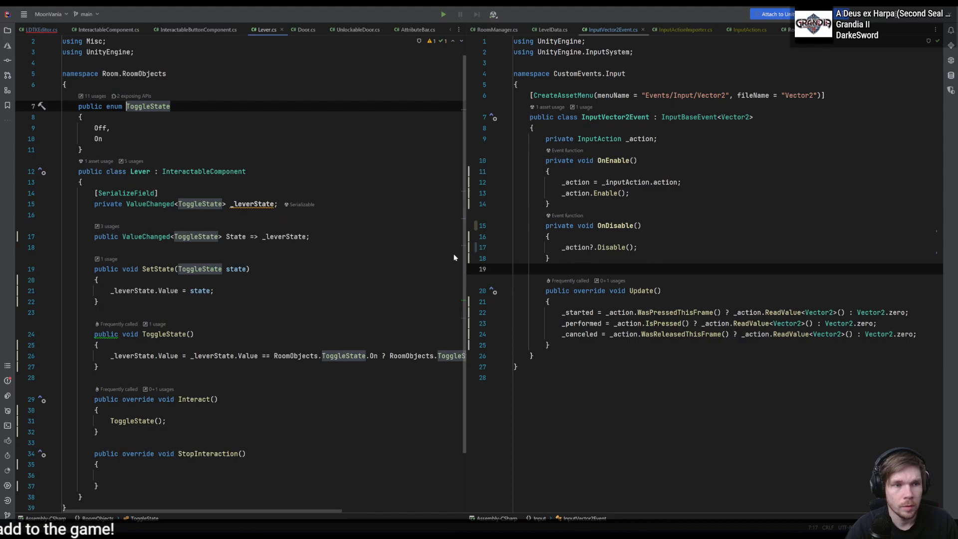
pyautogui.moveTo(190, 147); pyautogui.dragTo(186, 88)
pyautogui.hotkey('ctrl', 'c')
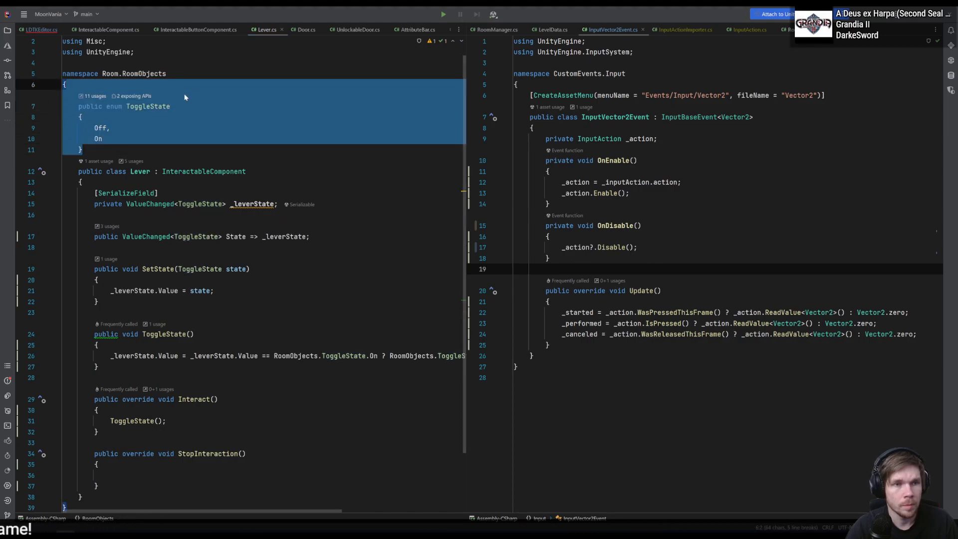
pyautogui.hotkey('ctrl', 'Tab')
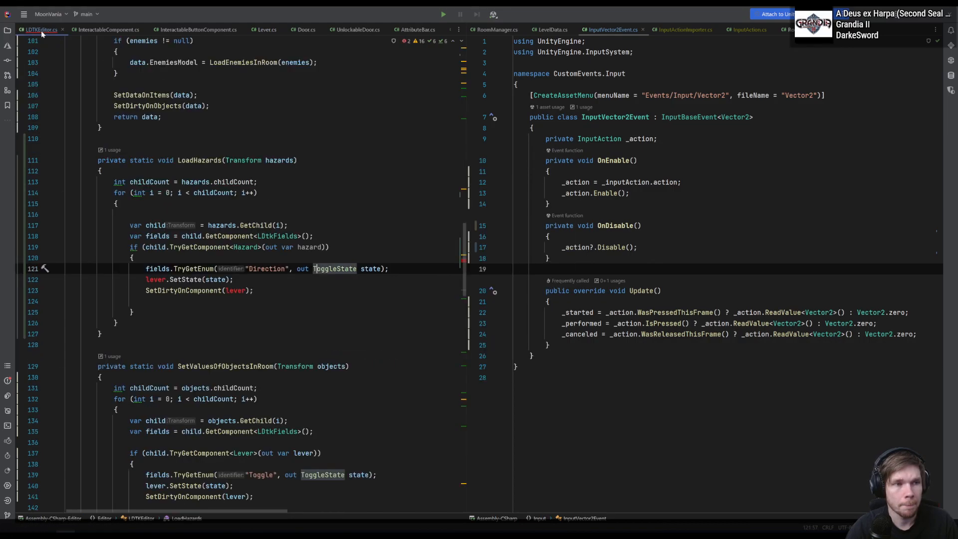
pyautogui.click(333, 182)
# - Search the whole project for "direction" and open the FacingDirection enum in the second editor pane
pyautogui.click(636, 200)
pyautogui.press('shift')
pyautogui.press('shift')
pyautogui.write('direction')
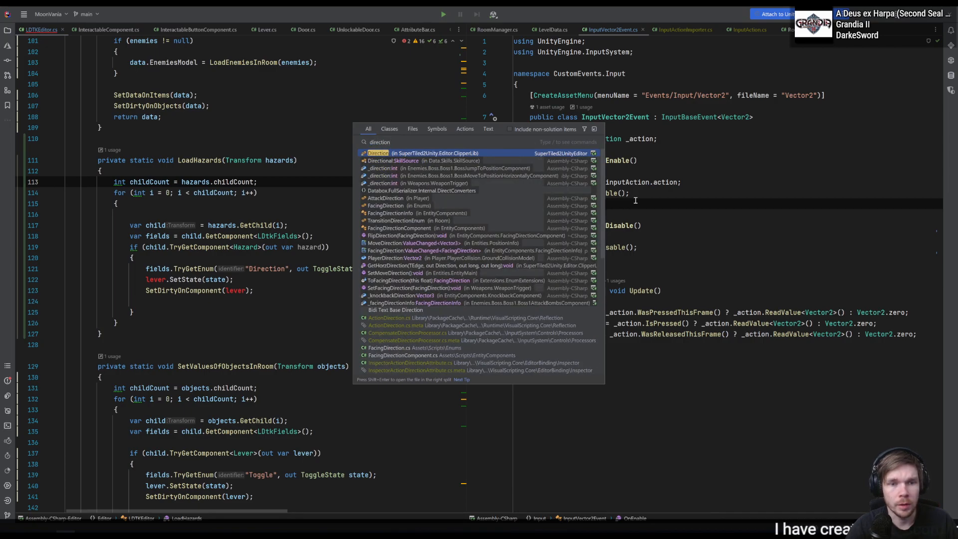
pyautogui.click(394, 207)
# - Reveal the FacingDirection.cs file in the Unity project
pyautogui.click(641, 183)
pyautogui.rightClick(644, 182)
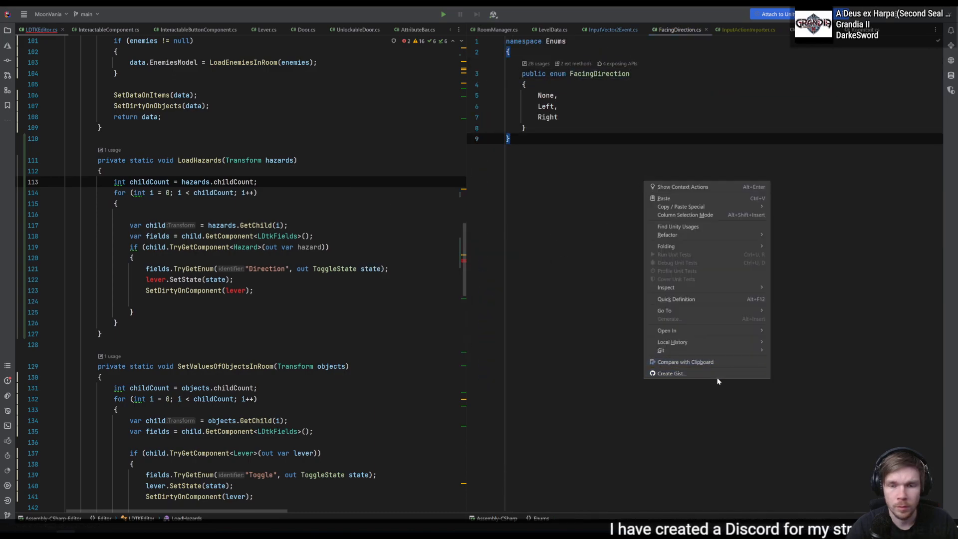
pyautogui.moveTo(743, 330)
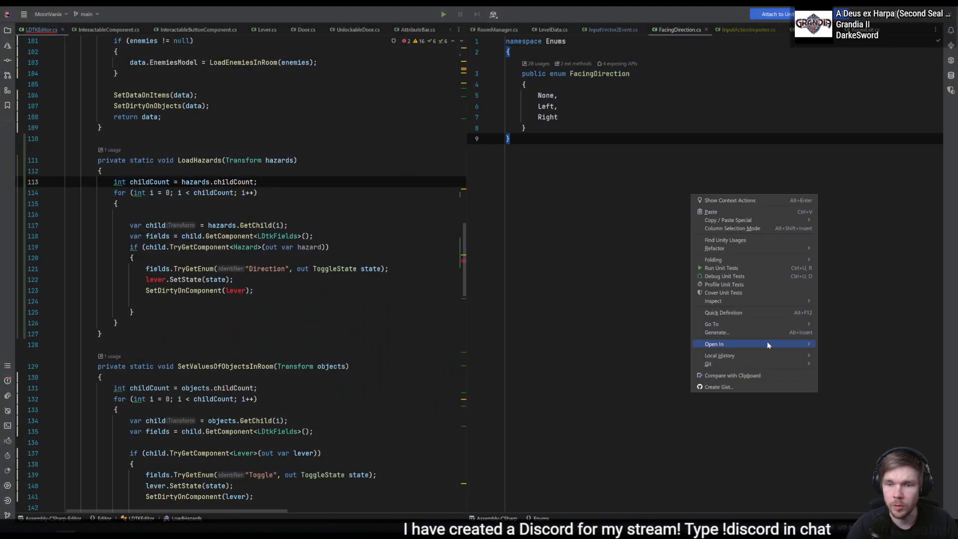
pyautogui.moveTo(782, 361)
pyautogui.moveTo(774, 344)
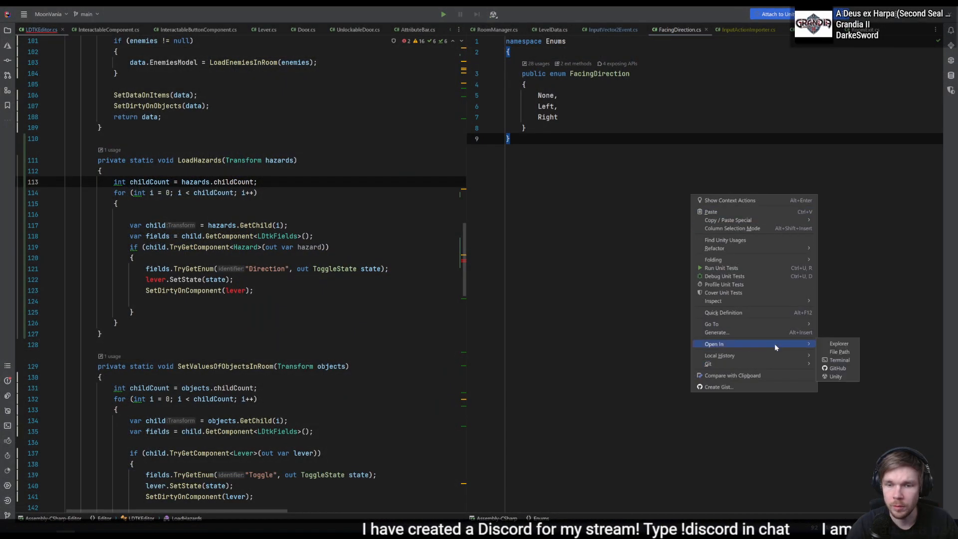
pyautogui.click(837, 378)
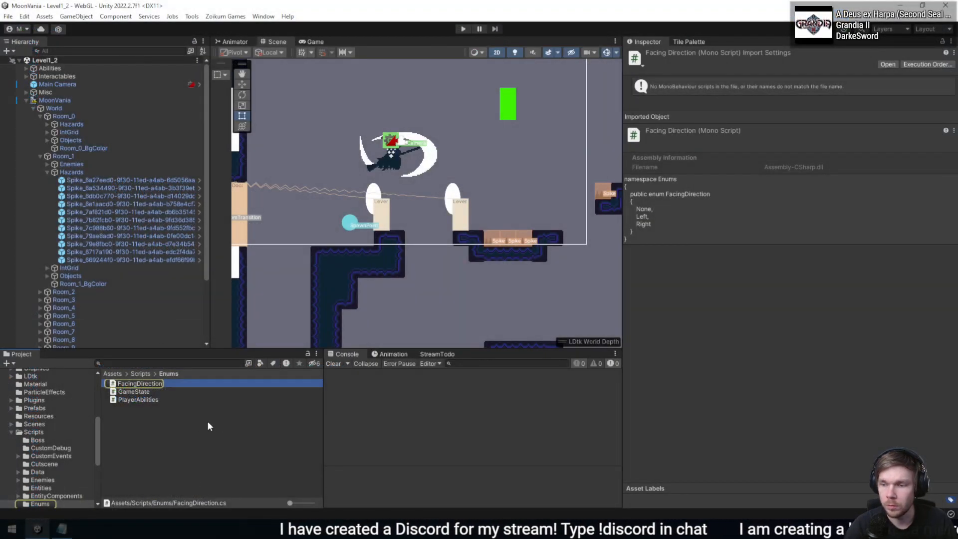
# - Create a C# script named DirectionEnum in the Assets/Scripts/Enums folder and open it in Rider
pyautogui.click(176, 428)
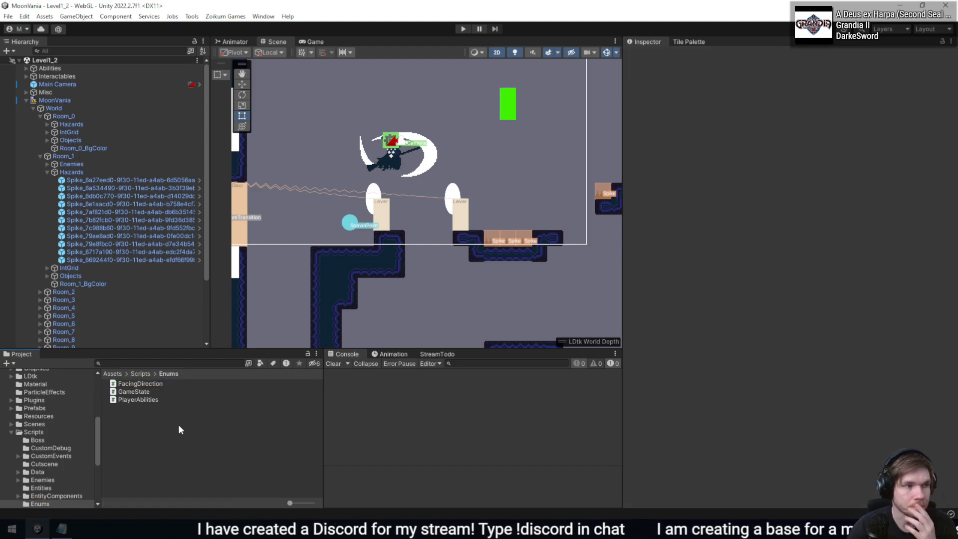
pyautogui.rightClick(151, 430)
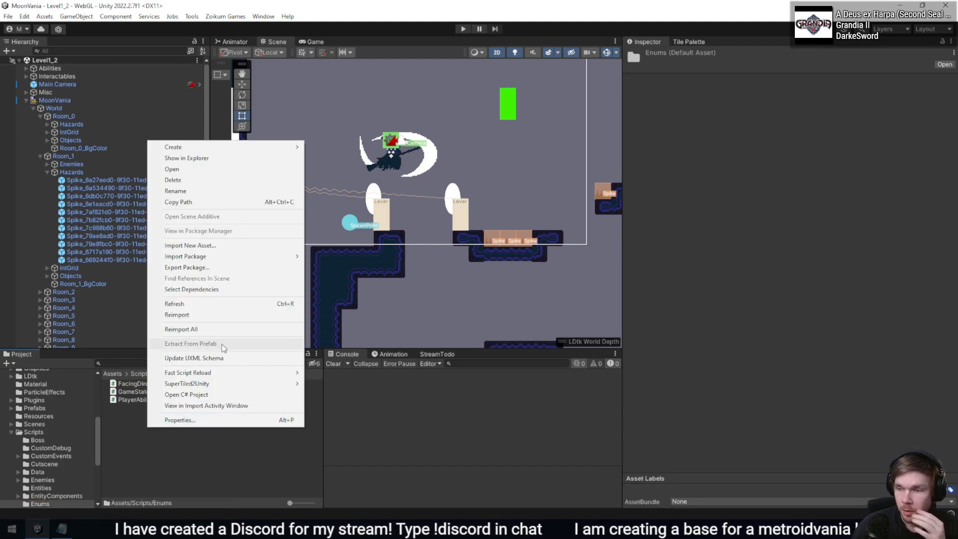
pyautogui.moveTo(279, 147)
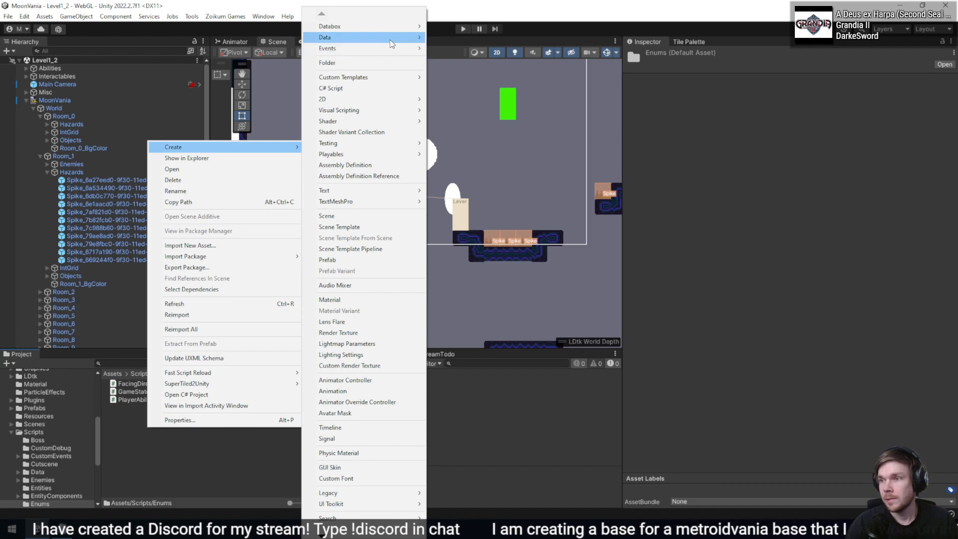
pyautogui.click(379, 88)
pyautogui.write('DirectionEnum')
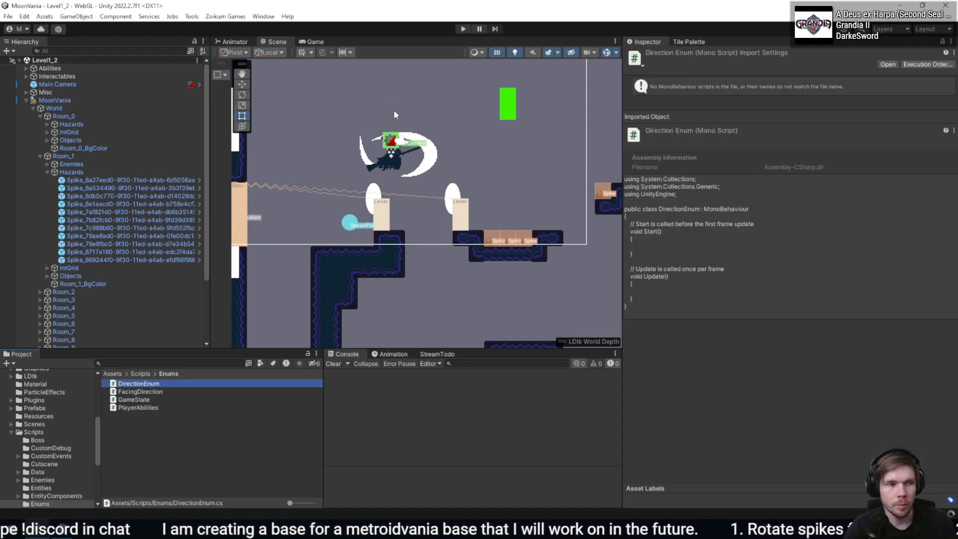
pyautogui.press('Return')
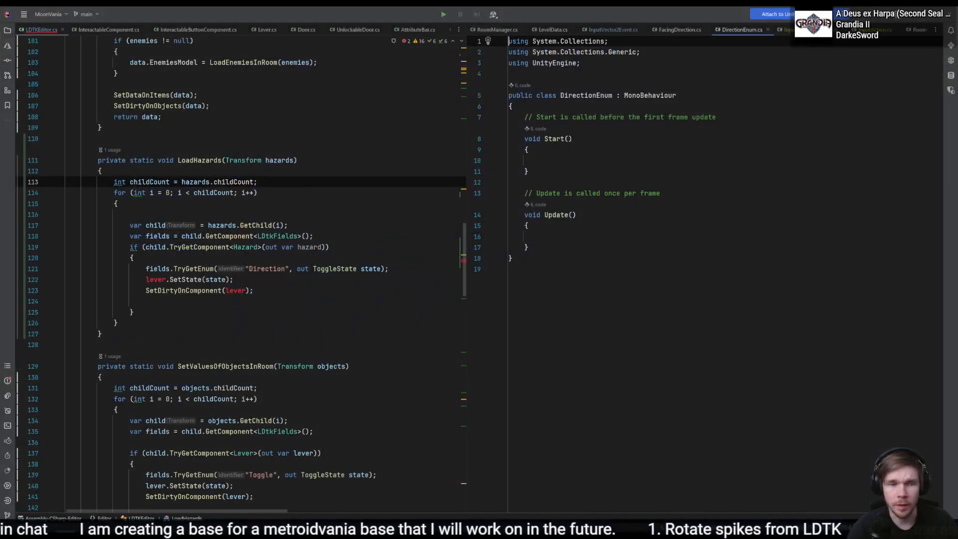
# - Turn the DirectionEnum class into an enum and delete its MonoBehaviour base and template body
pyautogui.click(562, 194)
pyautogui.click(574, 152)
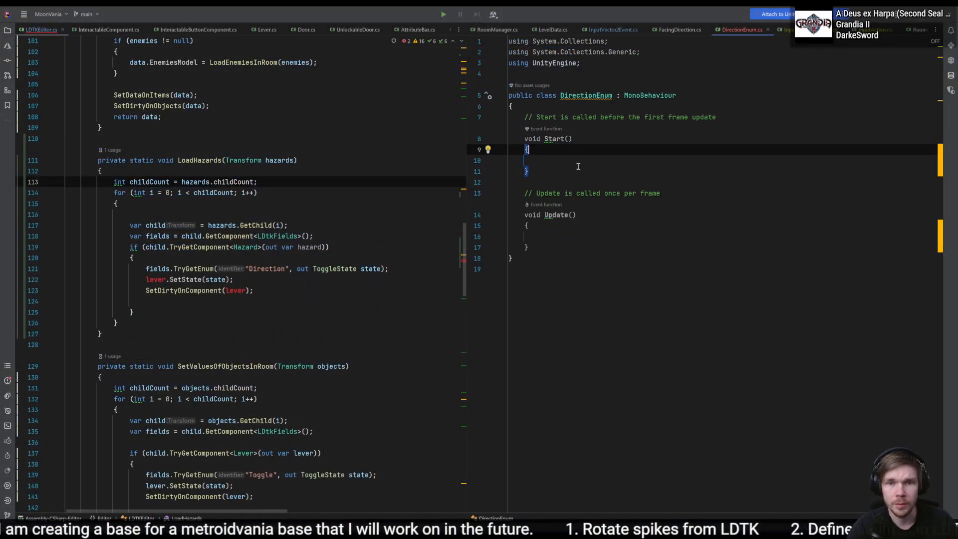
pyautogui.doubleClick(545, 94)
pyautogui.write('enum')
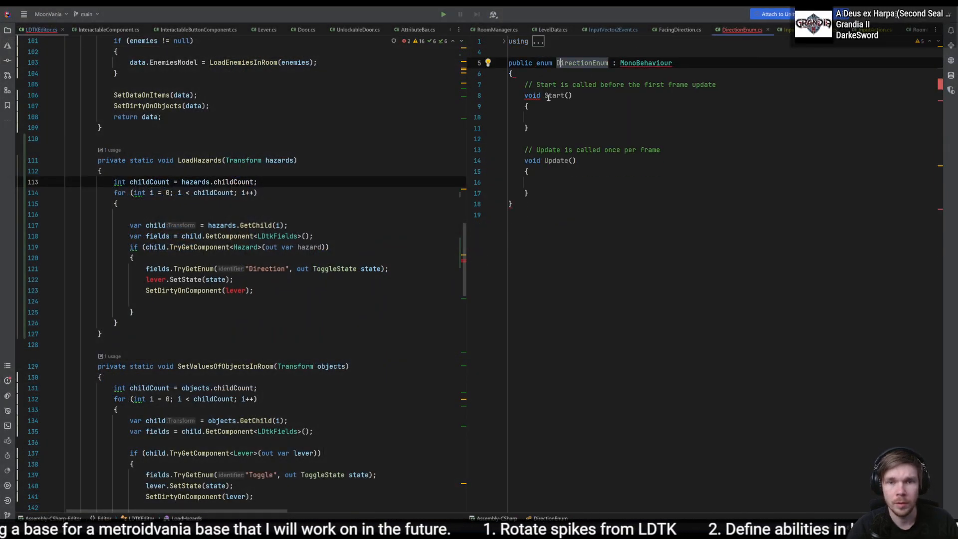
pyautogui.moveTo(618, 61); pyautogui.dragTo(617, 203)
pyautogui.press('BackSpace')
pyautogui.press('BackSpace')
pyautogui.press('BackSpace')
# - Give DirectionEnum an empty body with the opening and closing braces on their own lines
pyautogui.write('{')
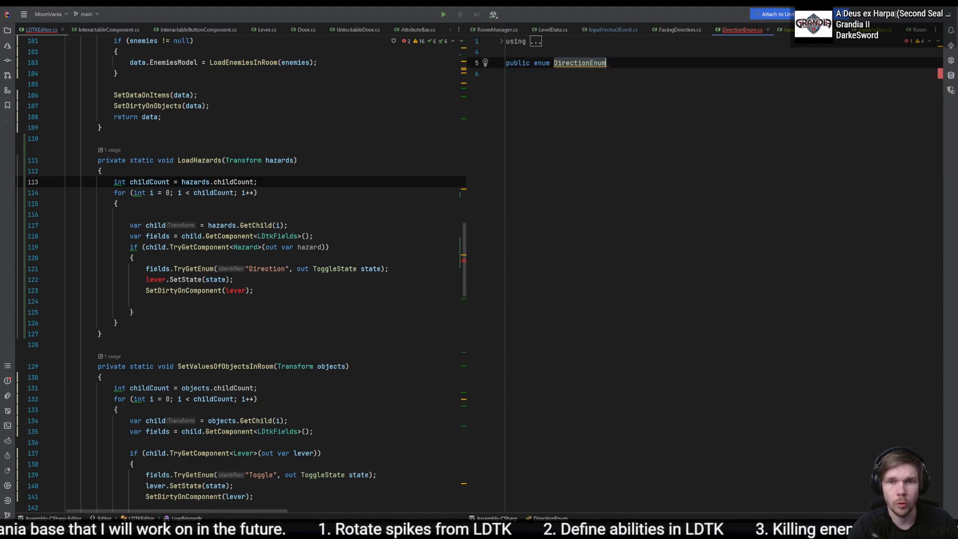
pyautogui.press('Return')
pyautogui.press('Up')
pyautogui.press('Down')
pyautogui.press('Left')
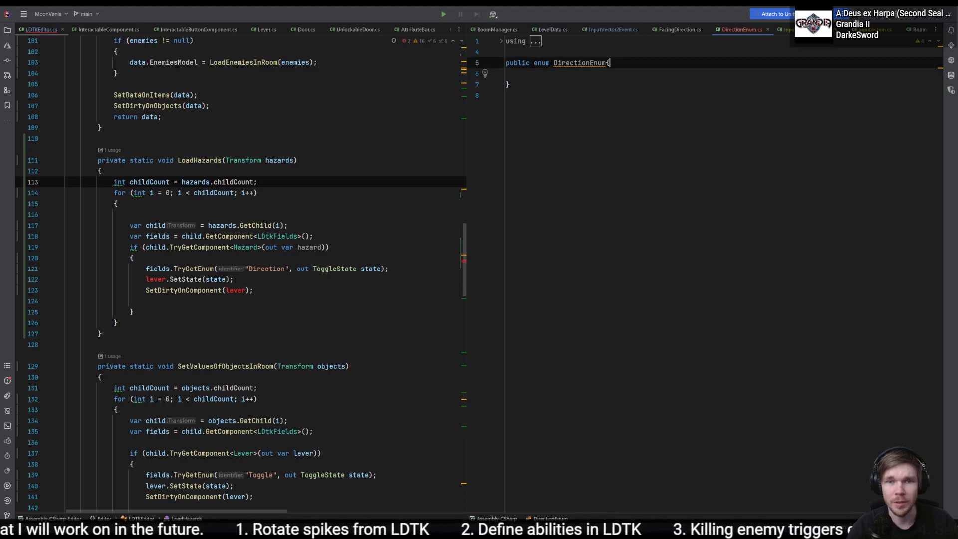
pyautogui.press('Left')
pyautogui.press('Return')
pyautogui.press('Up')
pyautogui.hotkey('ctrl', 'Right')
pyautogui.press('Down')
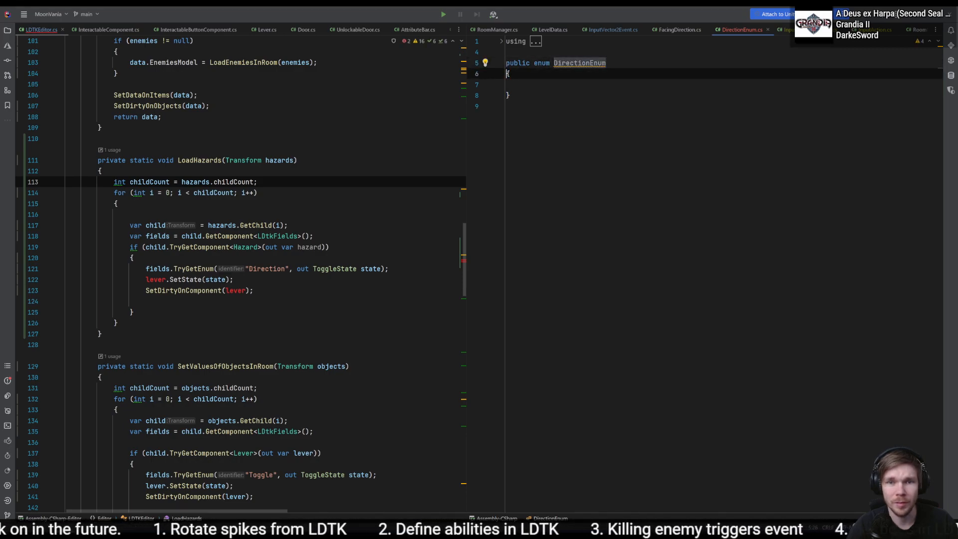
# - Wrap DirectionEnum in the Enums namespace and remove the unused using directives
pyautogui.press('Up')
pyautogui.hotkey('alt', 'Return')
pyautogui.press('Return')
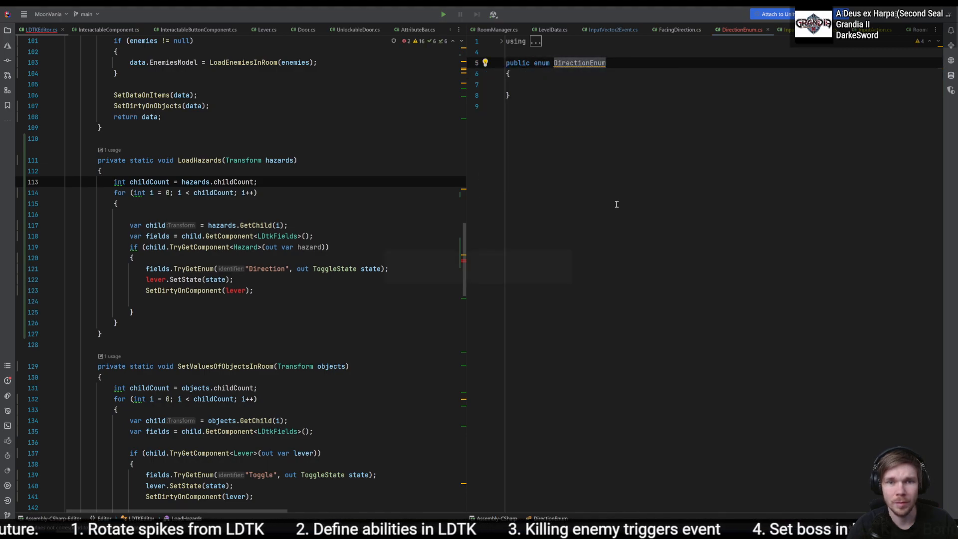
pyautogui.press('Down')
pyautogui.press('Down')
pyautogui.hotkey('ctrl', 'v')
pyautogui.hotkey('ctrl', 'z')
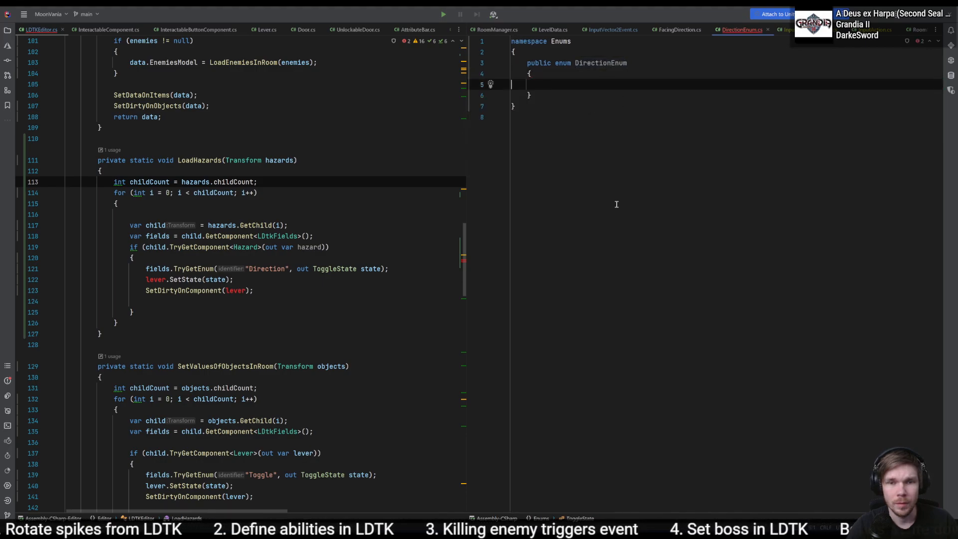
pyautogui.press('Tab')
pyautogui.write('public')
pyautogui.hotkey('ctrl', 'BackSpace')
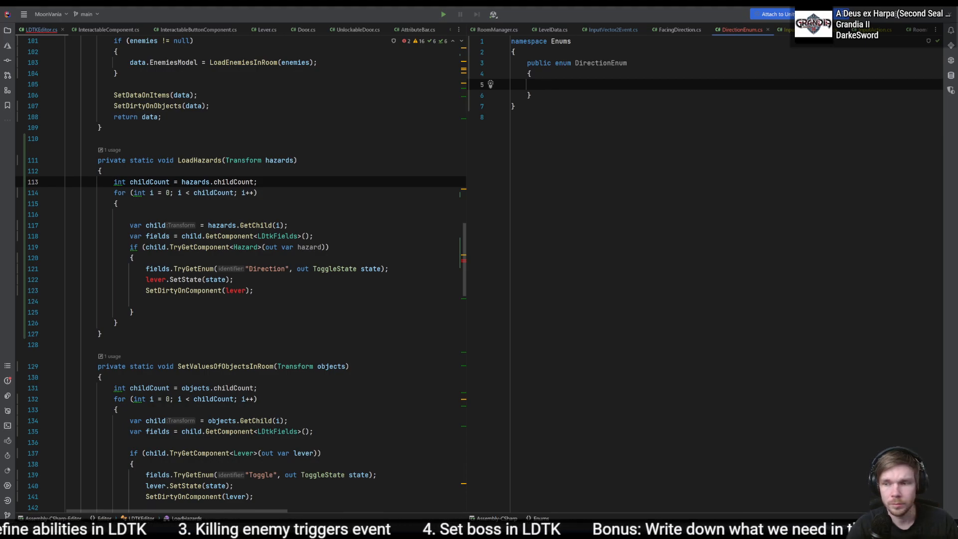
# - Add the members Left, Up, Right and Down to the DirectionEnum enum
pyautogui.write('Left,')
pyautogui.press('Return')
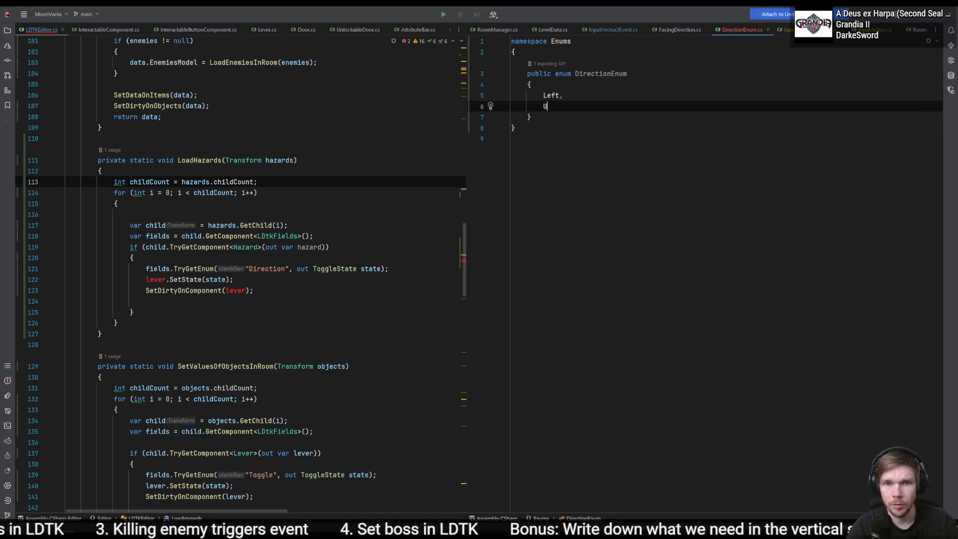
pyautogui.write('Up,')
pyautogui.press('Return')
pyautogui.write('Right,')
pyautogui.press('Return')
pyautogui.write('Down')
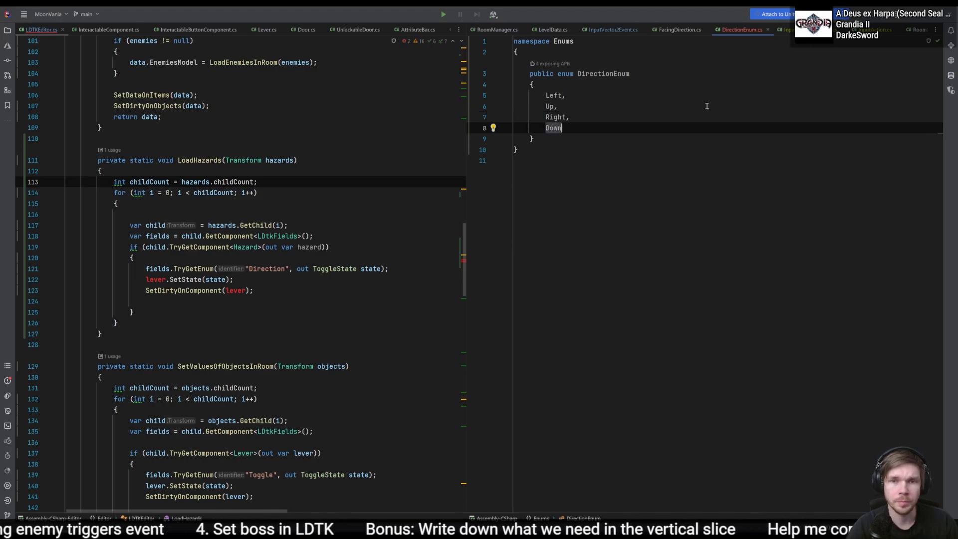
# - Copy the DirectionEnum name and replace ToggleState with it in LoadHazards' TryGetEnum call, importing the enum's namespace
pyautogui.click(627, 81)
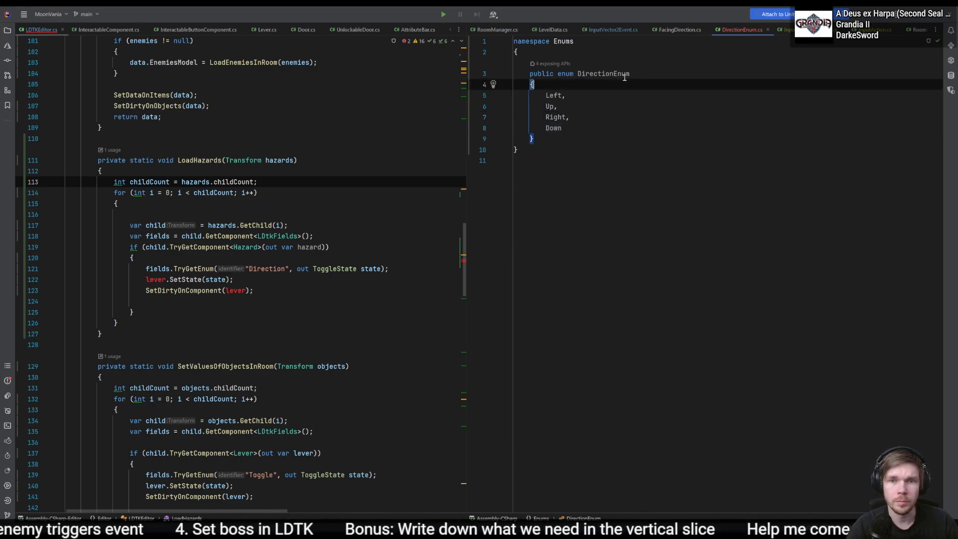
pyautogui.doubleClick(623, 76)
pyautogui.hotkey('ctrl', 'c')
pyautogui.hotkey('ctrl', 'Tab')
pyautogui.click(381, 292)
pyautogui.click(270, 253)
pyautogui.doubleClick(314, 247)
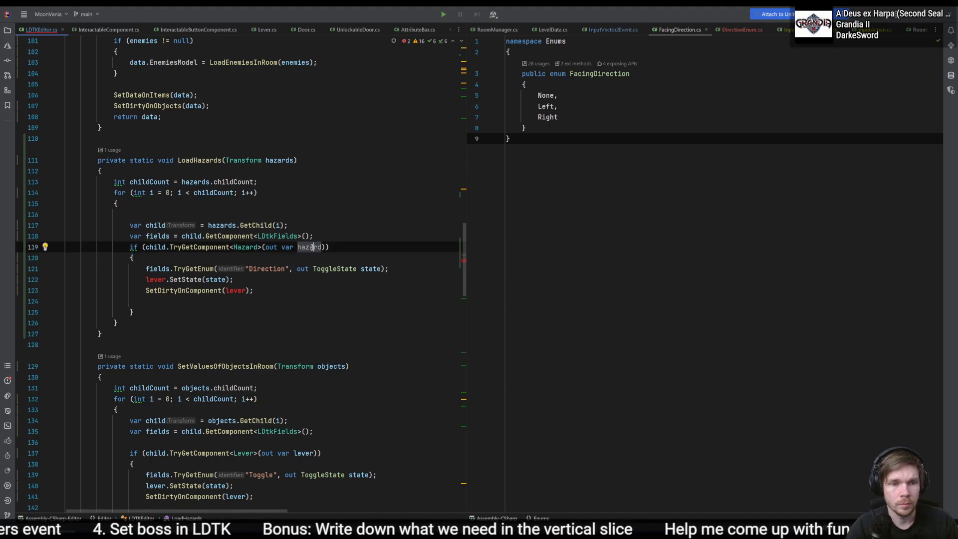
pyautogui.click(229, 269)
pyautogui.doubleClick(267, 269)
pyautogui.doubleClick(342, 268)
pyautogui.hotkey('ctrl', 'v')
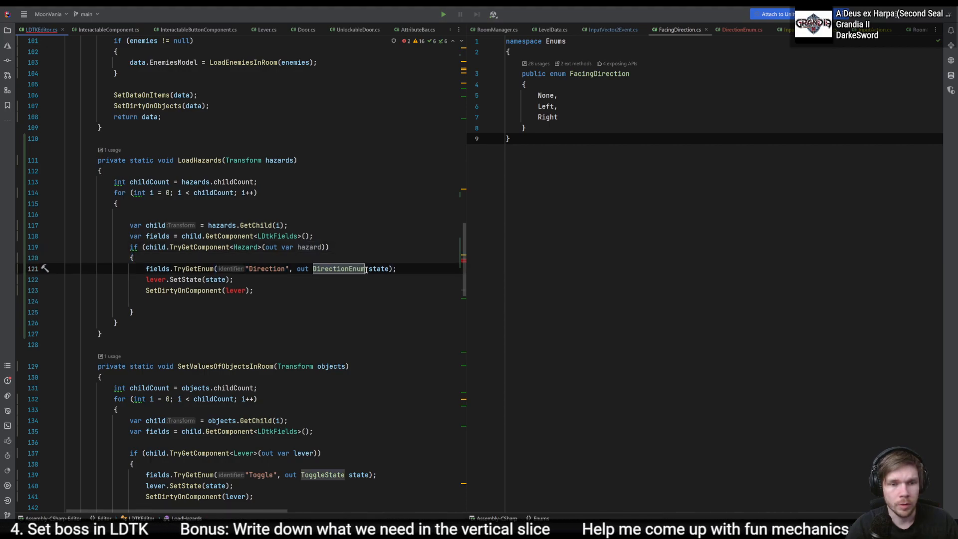
pyautogui.click(370, 269)
pyautogui.press('Left')
pyautogui.hotkey('alt', 'Return')
pyautogui.press('Return')
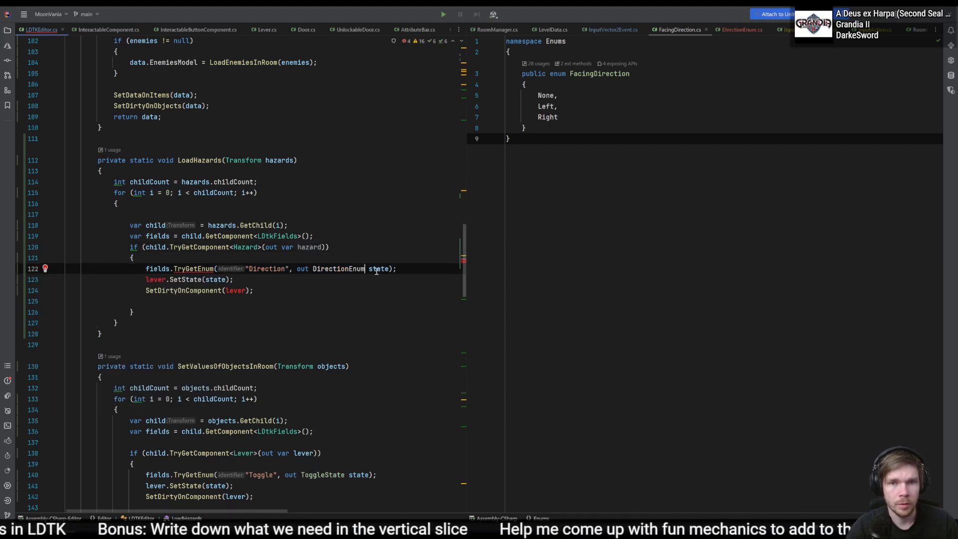
pyautogui.click(433, 274)
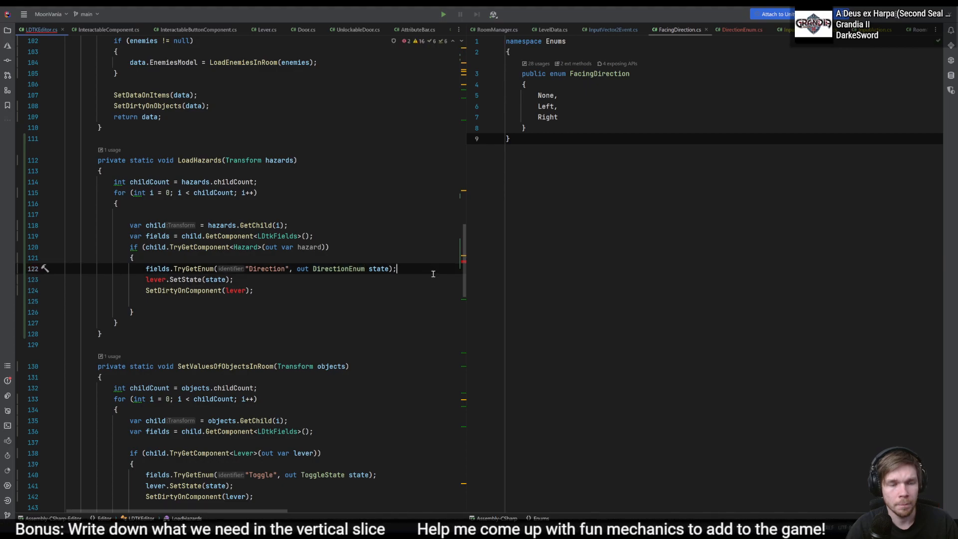
# - Insert a blank line below the TryGetEnum call in LoadHazards and remove the blank line above the child declaration
pyautogui.press('Return')
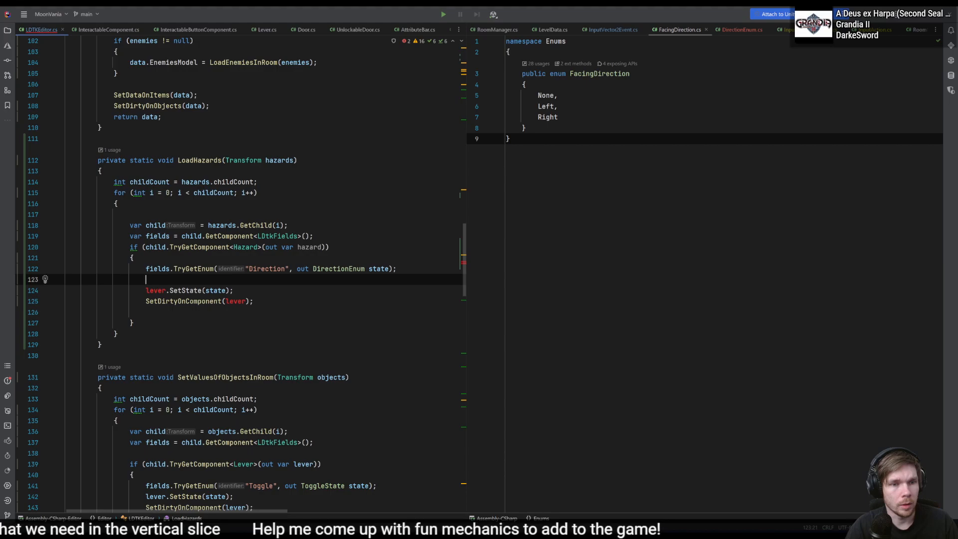
pyautogui.press('Up')
pyautogui.press('Up')
pyautogui.press('Up')
pyautogui.press('Up')
pyautogui.press('Up')
pyautogui.press('Up')
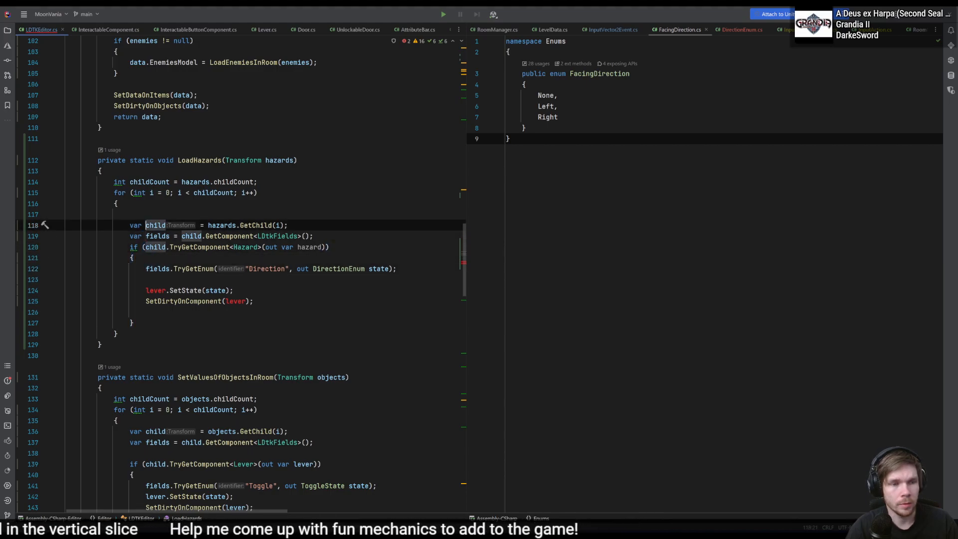
pyautogui.press('BackSpace')
pyautogui.press('Down')
pyautogui.press('Down')
pyautogui.press('Down')
pyautogui.press('Down')
pyautogui.press('Down')
pyautogui.press('Down')
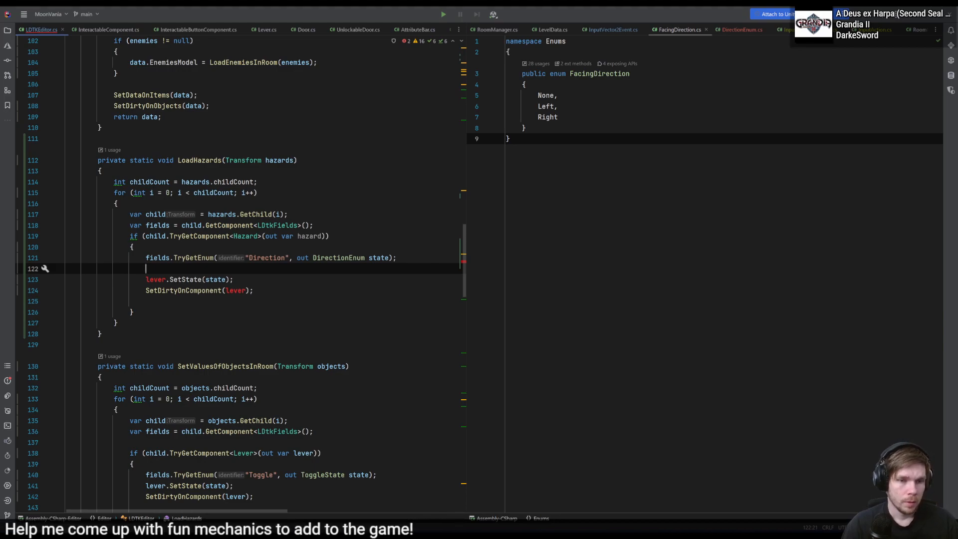
# - Begin a statement below the TryGetEnum call that accesses the rotation of hazard.transform
pyautogui.write('hazard.')
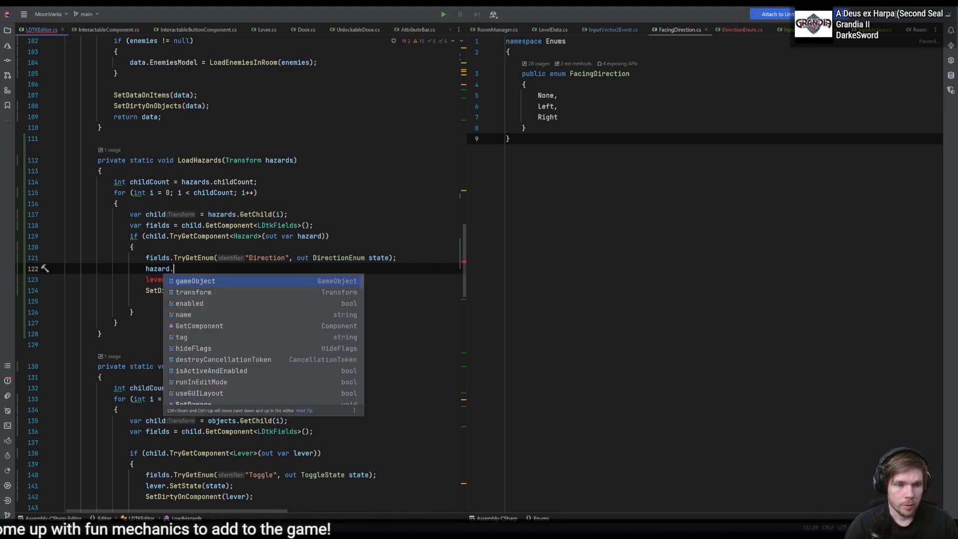
pyautogui.write('tra')
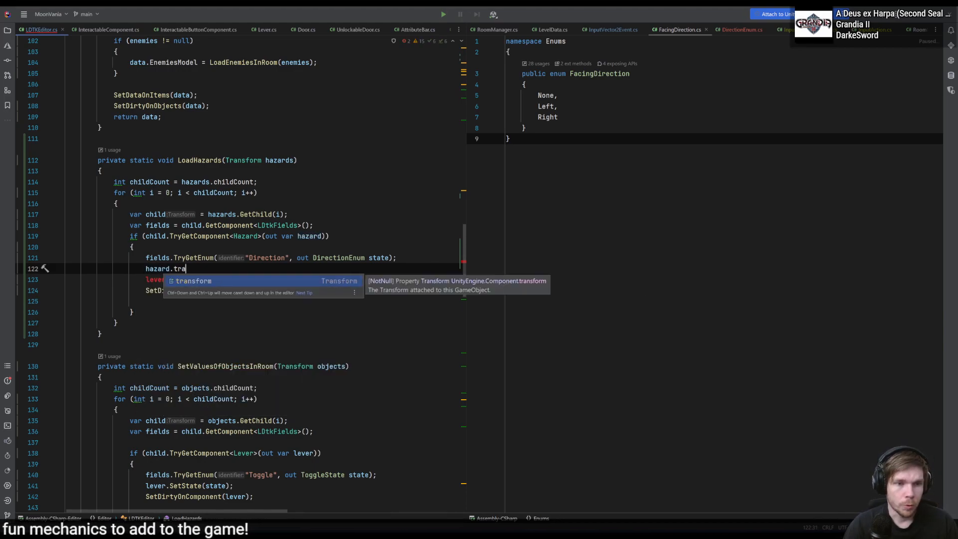
pyautogui.press('Return')
pyautogui.write('.ro')
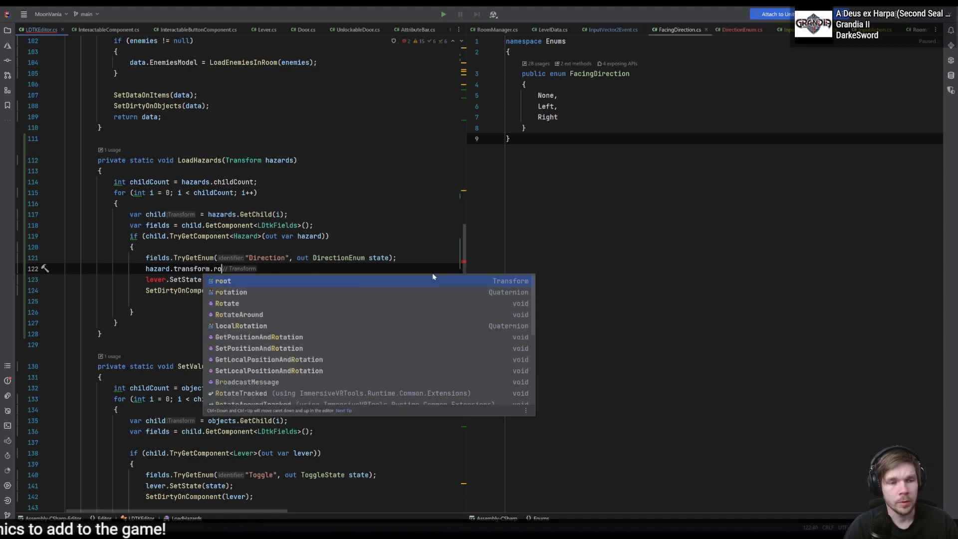
pyautogui.write('t')
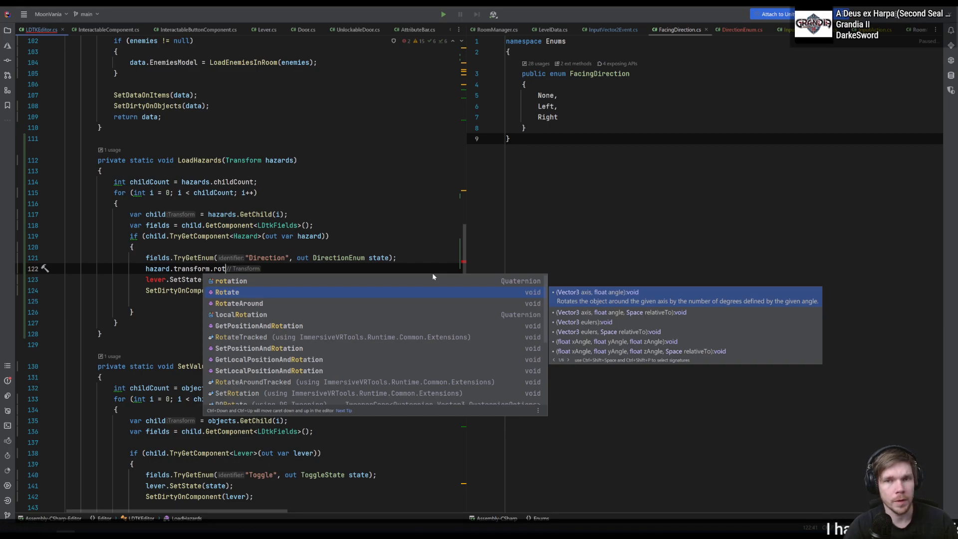
# - Review DirectionEnum's member order, then switch to Unity, frame the selected spike and try out its Z rotation
pyautogui.click(724, 30)
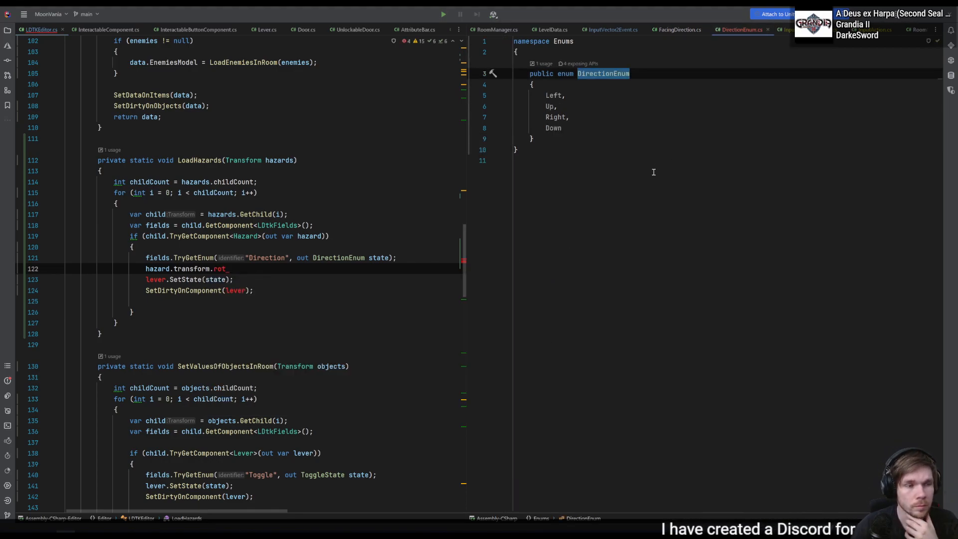
pyautogui.click(592, 97)
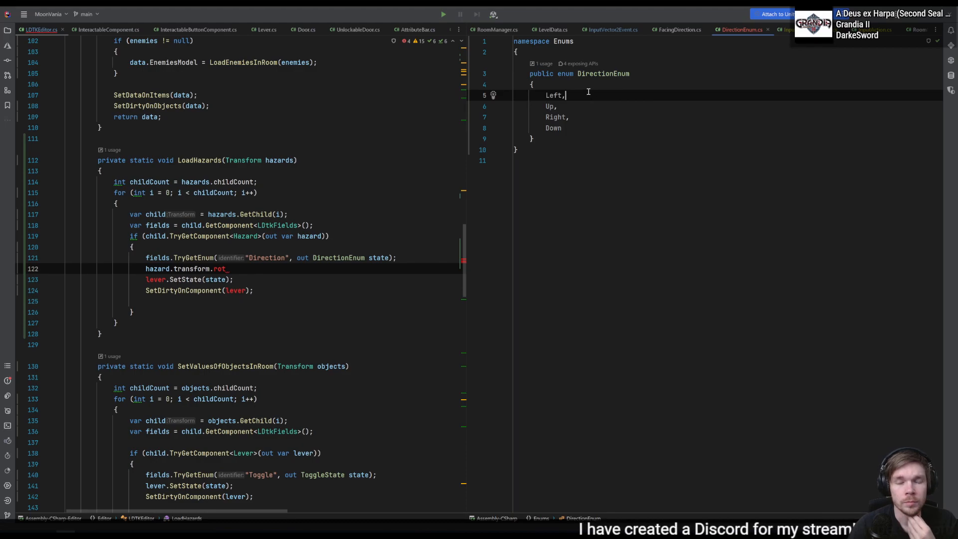
pyautogui.hotkey('alt', 'Tab')
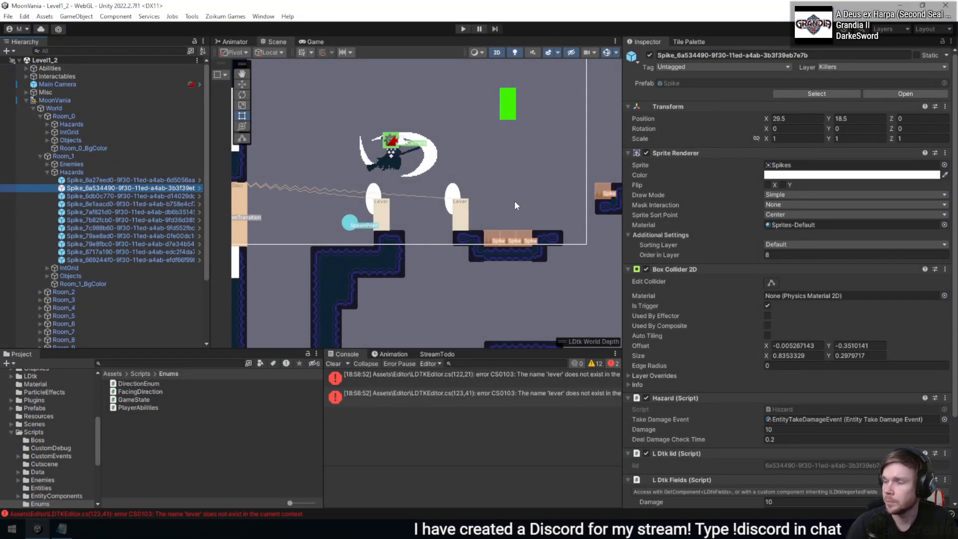
pyautogui.press('f')
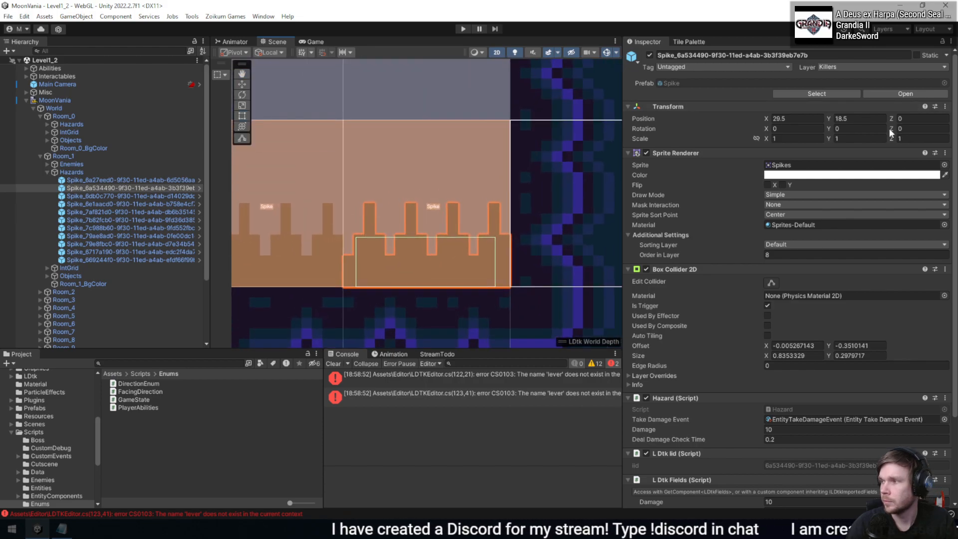
pyautogui.moveTo(889, 128); pyautogui.dragTo(791, 99)
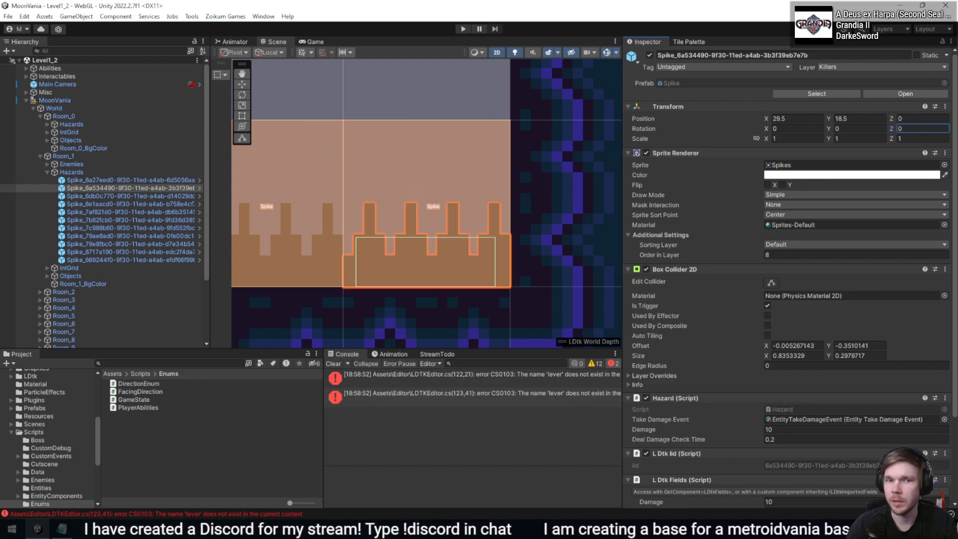
# - Switch back to Rider and move Left to the end of DirectionEnum, making the order Up, Right, Down, Left
pyautogui.hotkey('alt', 'Tab')
pyautogui.write('V')
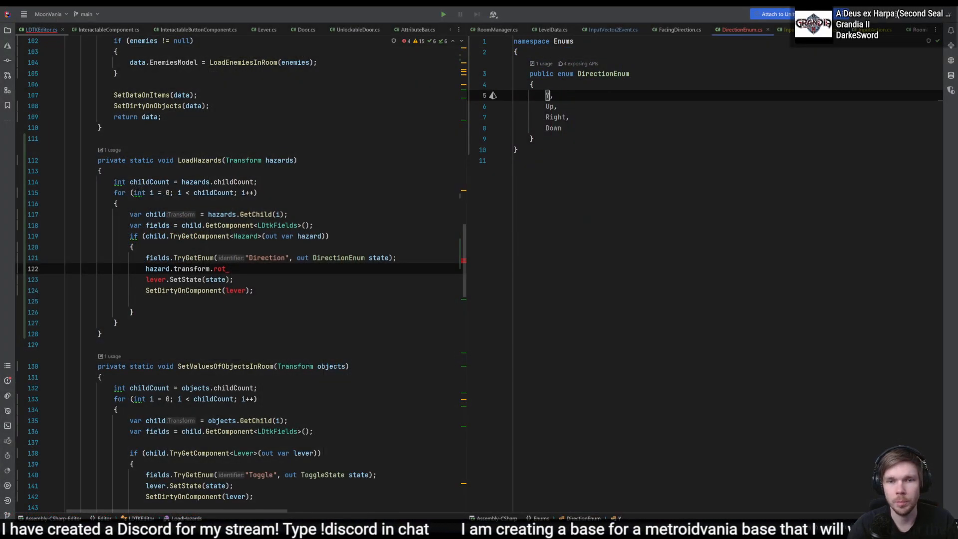
pyautogui.hotkey('ctrl', 'x')
pyautogui.press('Down')
pyautogui.press('Down')
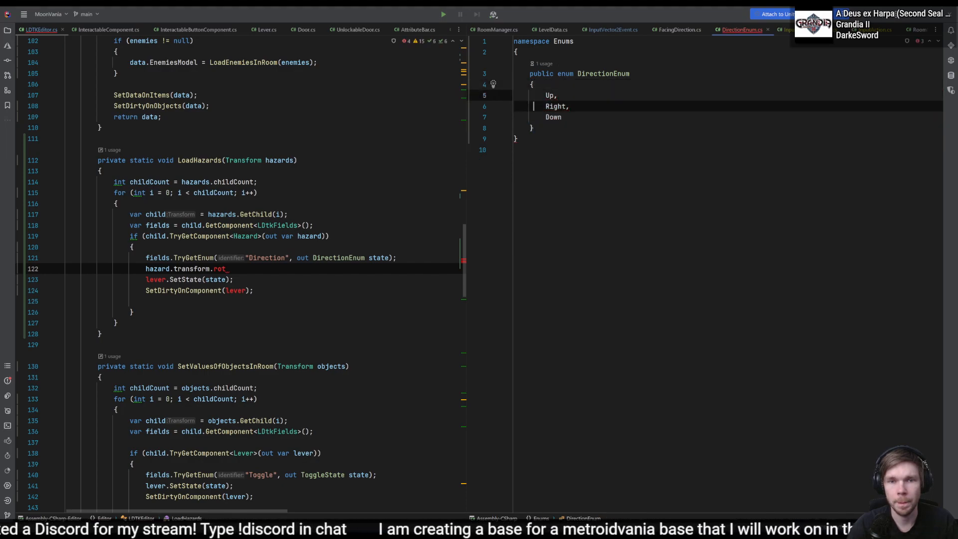
pyautogui.press('End')
pyautogui.write(',')
pyautogui.press('Return')
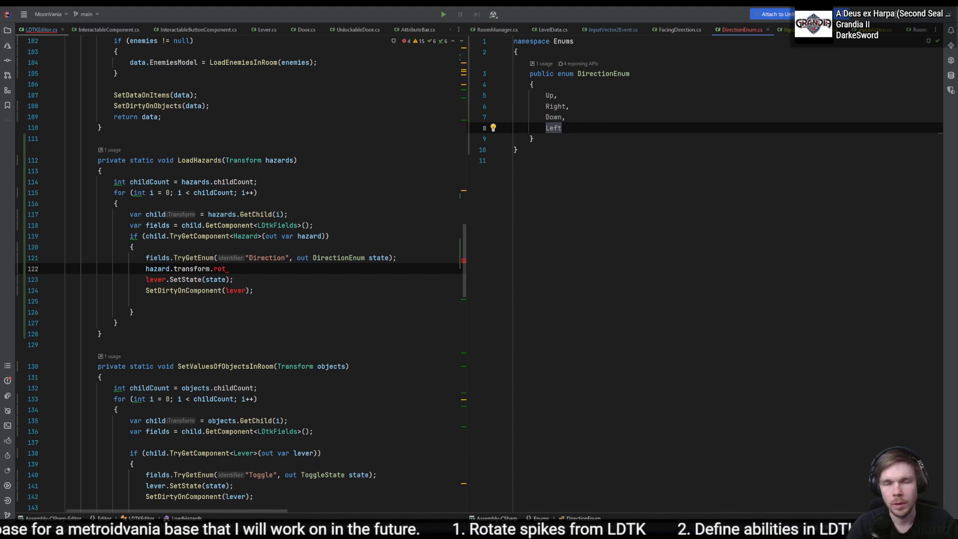
# - Assign explicit values to the DirectionEnum members: Up = 0, Right = 1, Down = 2 and Left = 3
pyautogui.click(580, 99)
pyautogui.write('= ')
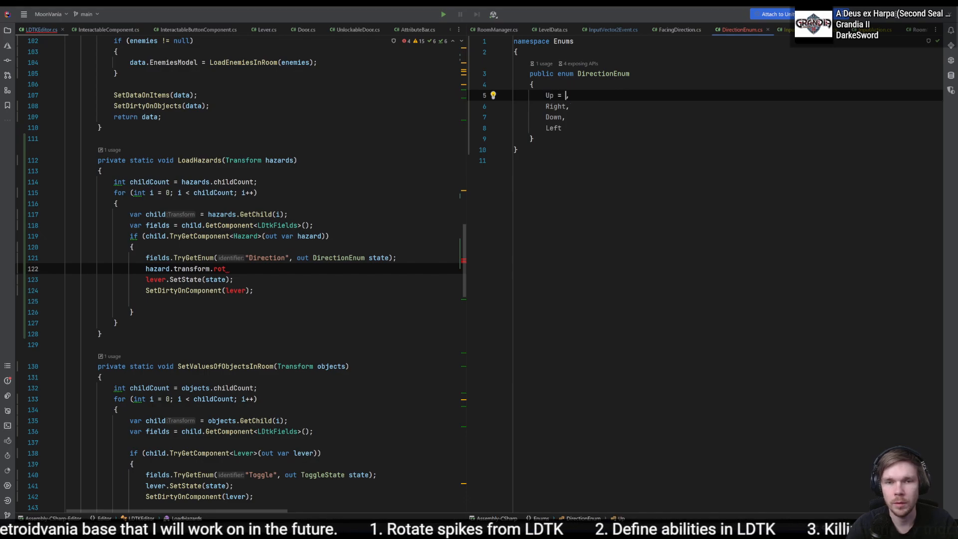
pyautogui.write('0')
pyautogui.press('Escape')
pyautogui.press('Down')
pyautogui.press('Left')
pyautogui.write('= 1')
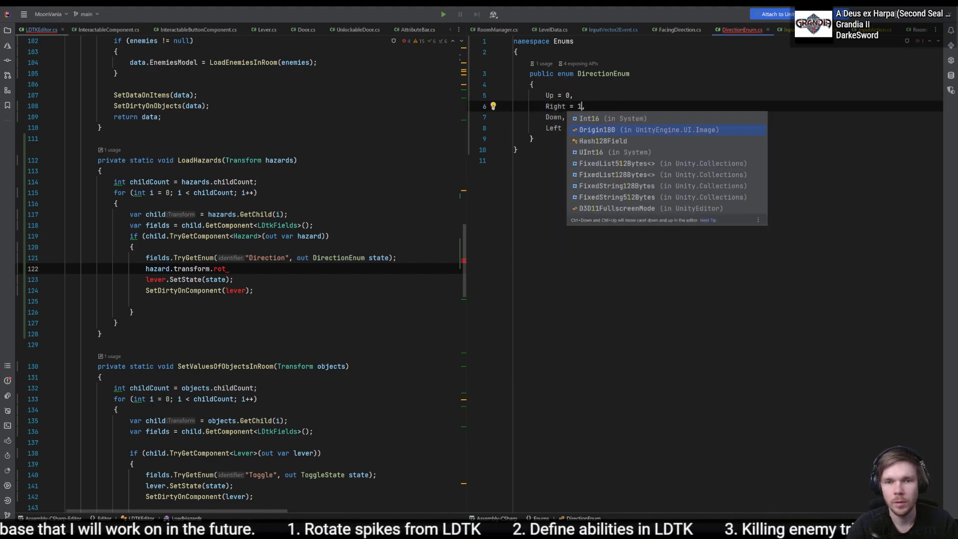
pyautogui.press('Escape')
pyautogui.press('Down')
pyautogui.press('Left')
pyautogui.write('= 2')
pyautogui.press('Escape')
pyautogui.press('Down')
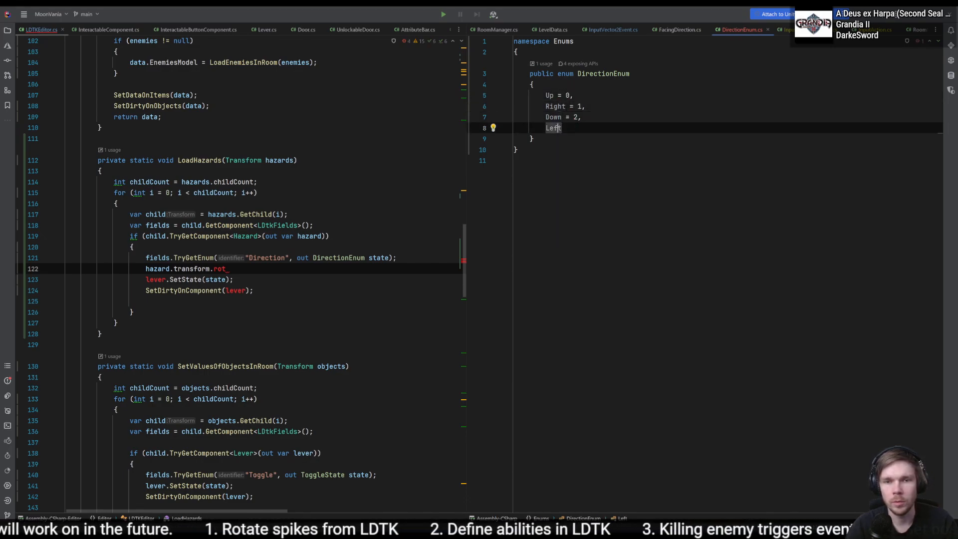
pyautogui.write('= 3')
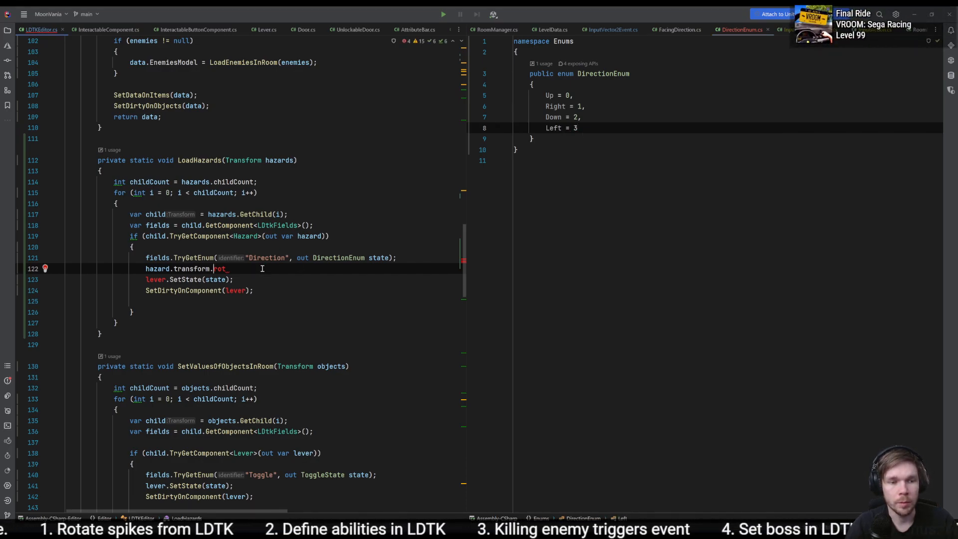
pyautogui.write('.rota')
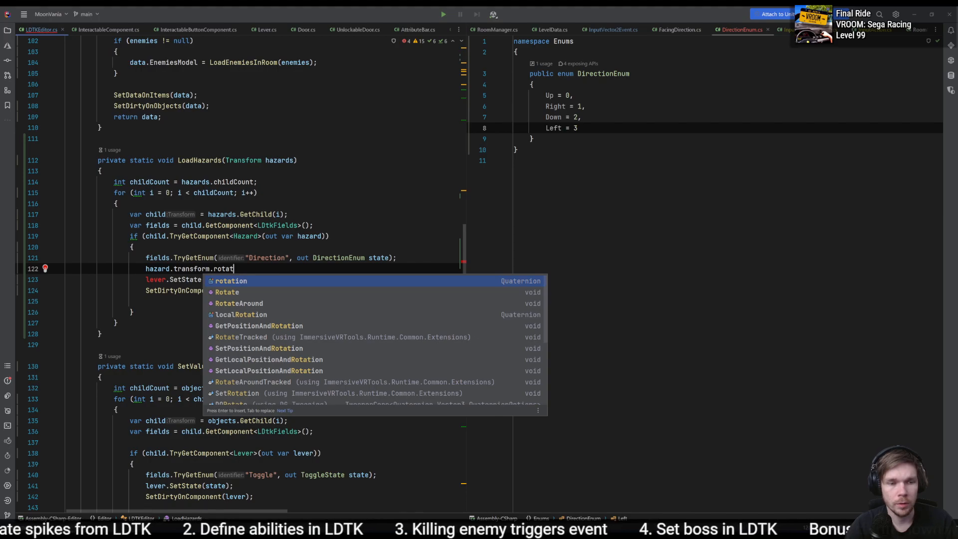
pyautogui.write('t')
# - Complete the hazard statement in LoadHazards so that hazard.transform.localRotation is assigned a Quaternion.Euler() call
pyautogui.press('Down')
pyautogui.press('Down')
pyautogui.press('Down')
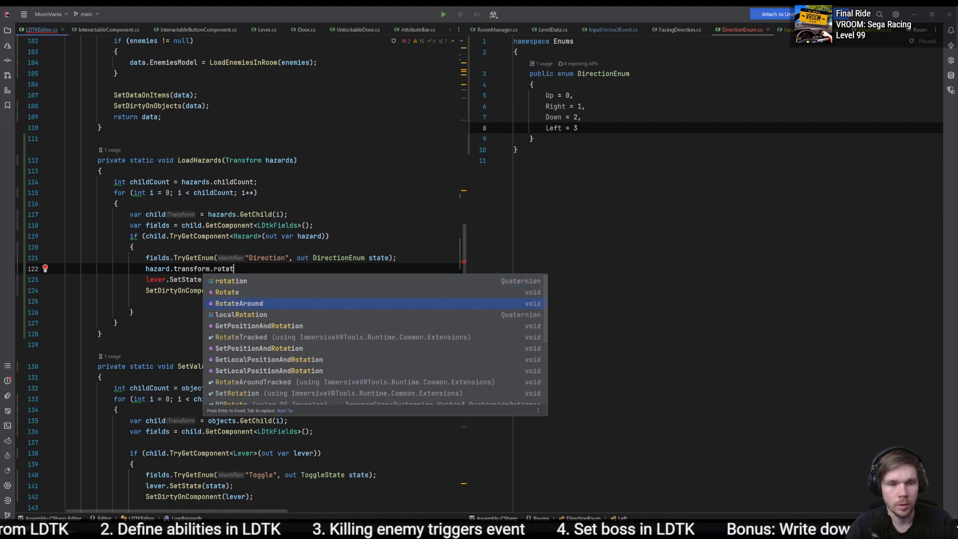
pyautogui.press('Return')
pyautogui.write('= ')
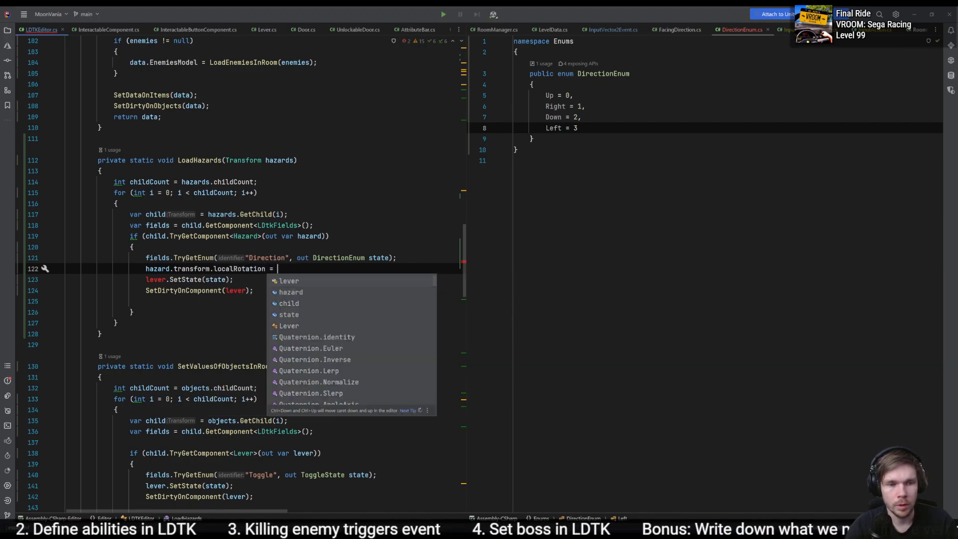
pyautogui.write('Qua')
pyautogui.press('Return')
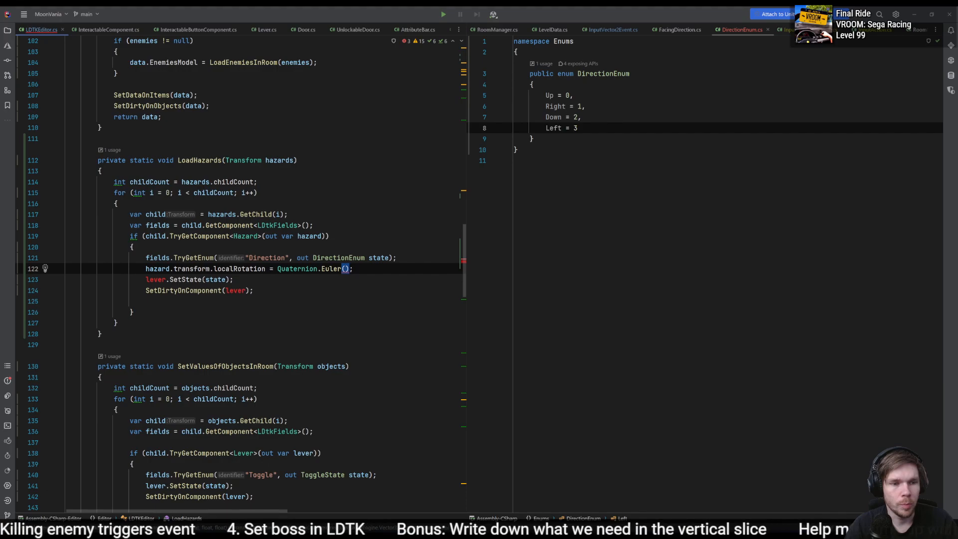
# - Fill the Quaternion.Euler call with 0, 0 and the state variable cast to int
pyautogui.write('0, 0 ')
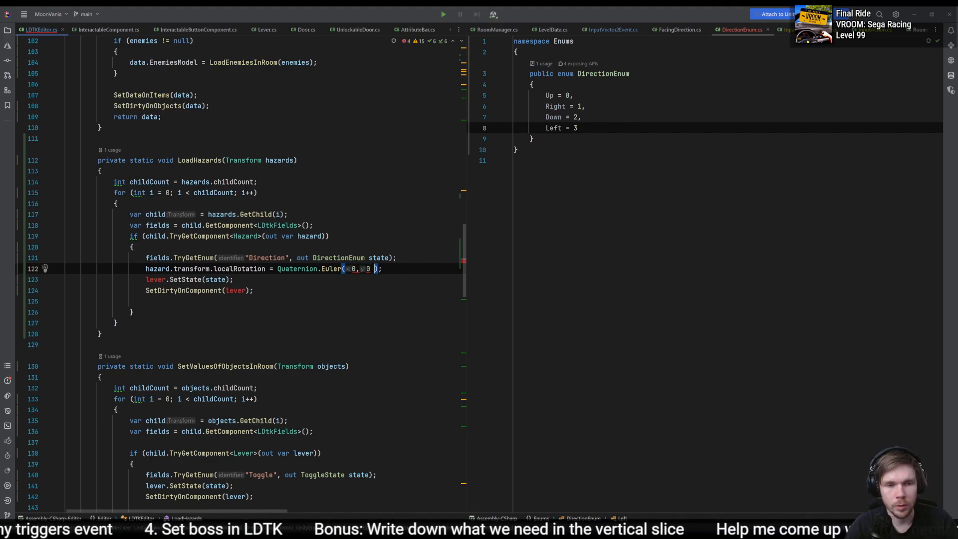
pyautogui.write('(int)stat')
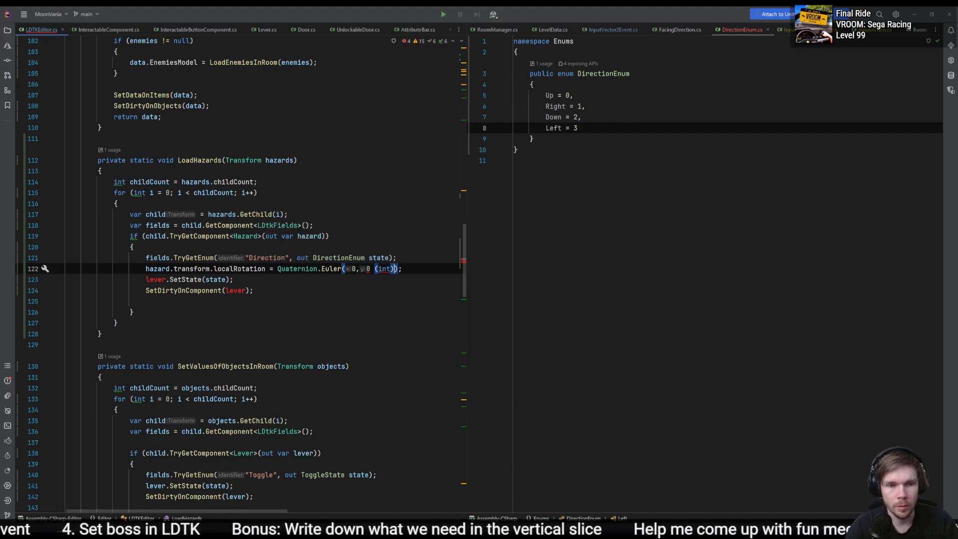
pyautogui.write('e')
pyautogui.press('Return')
# - Rename the state variable in LoadHazards to direction throughout its usages
pyautogui.press('Up')
pyautogui.press('Left')
pyautogui.press('Left')
pyautogui.press('F2')
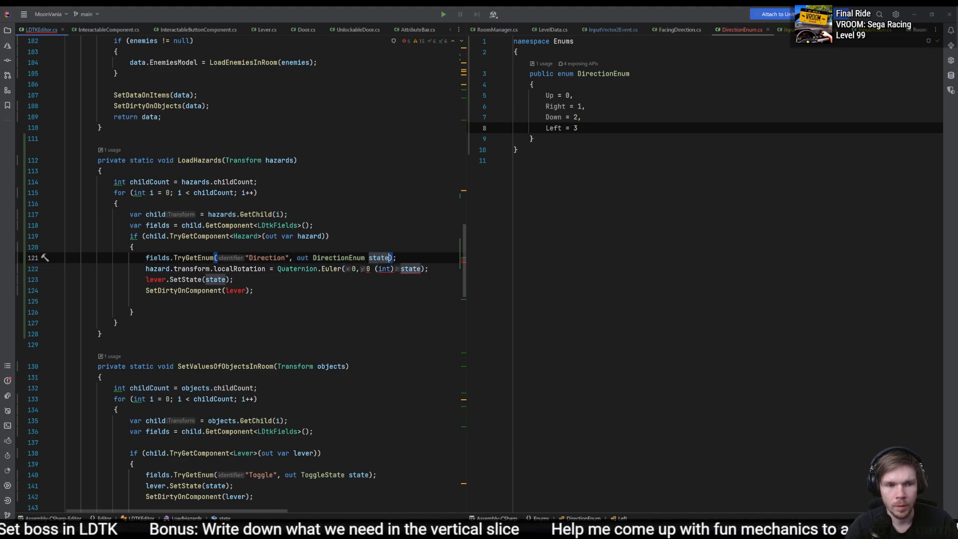
pyautogui.write('direction')
pyautogui.press('Return')
# - Multiply the int-cast direction by 90 in the Quaternion.Euler call of LoadHazards
pyautogui.press('Down')
pyautogui.hotkey('ctrl', 'Right')
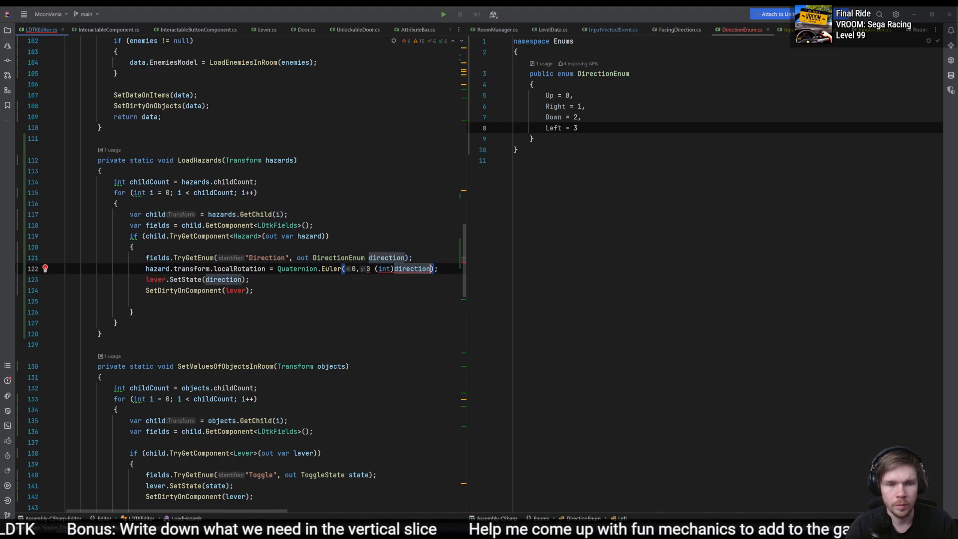
pyautogui.write('* 90')
pyautogui.write('*')
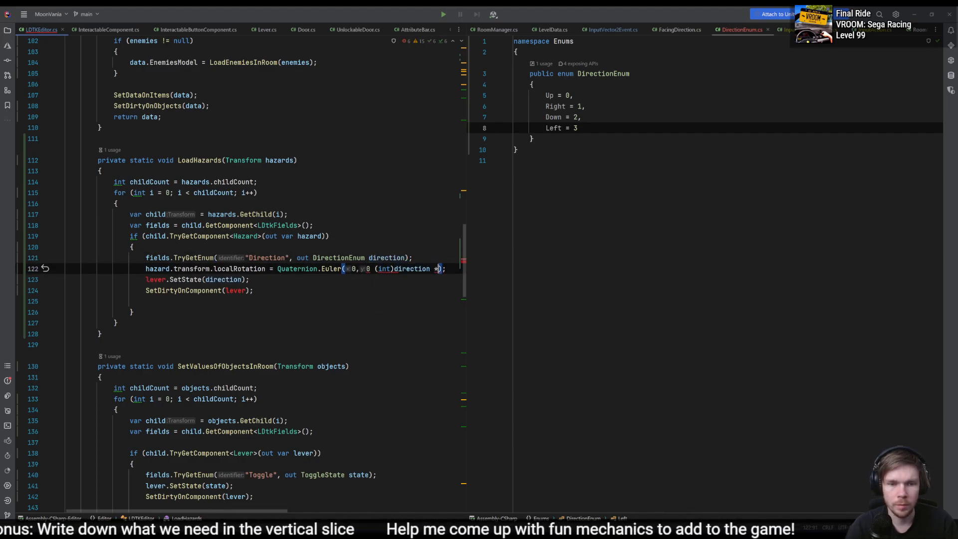
pyautogui.write(' 8')
pyautogui.press('BackSpace')
pyautogui.write('90')
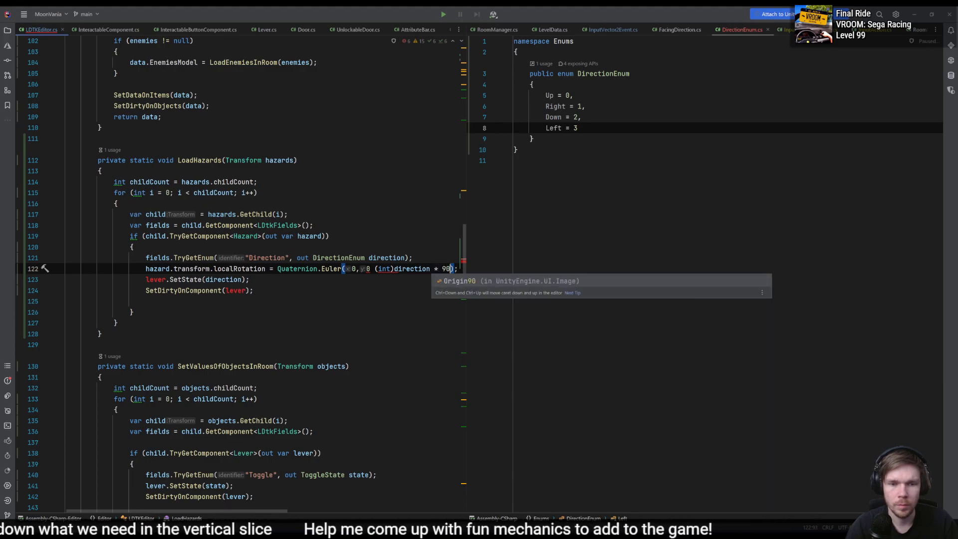
# - Insert the missing comma between the second 0 and the (int)direction argument of Quaternion.Euler
pyautogui.hotkey('ctrl', 'Left')
pyautogui.hotkey('ctrl', 'Left')
pyautogui.hotkey('ctrl', 'Left')
pyautogui.hotkey('ctrl', 'Left')
pyautogui.hotkey('ctrl', 'Left')
pyautogui.hotkey('ctrl', 'Left')
pyautogui.write(',')
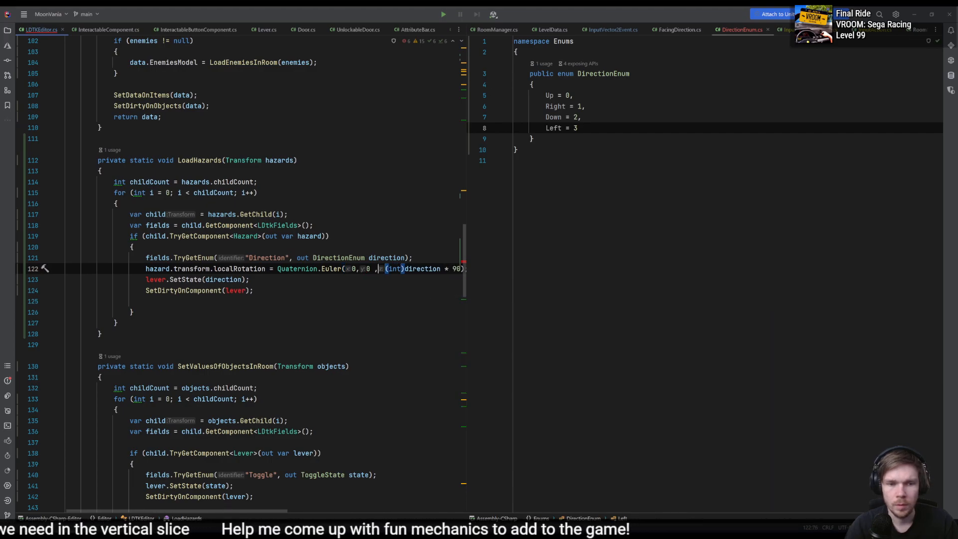
# - Remove the lever.SetState(direction) line from LoadHazards
pyautogui.press('Down')
pyautogui.press('Down')
pyautogui.hotkey('shift', 'Up')
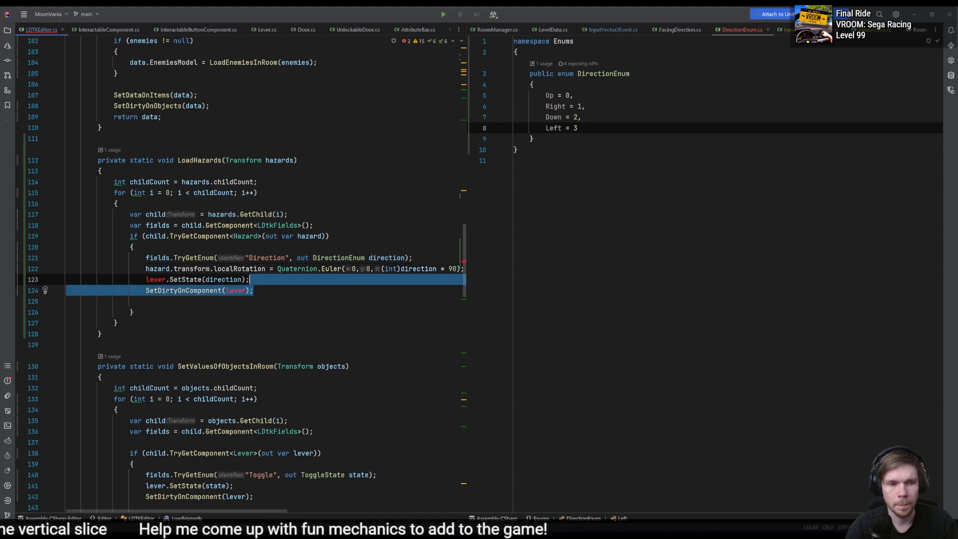
pyautogui.press('Up')
# - Replace the lever argument of SetDirtyOnComponent in LoadHazards with hazard
pyautogui.press('Down')
pyautogui.hotkey('ctrl', 'x')
pyautogui.press('Down')
pyautogui.press('Up')
pyautogui.press('Left')
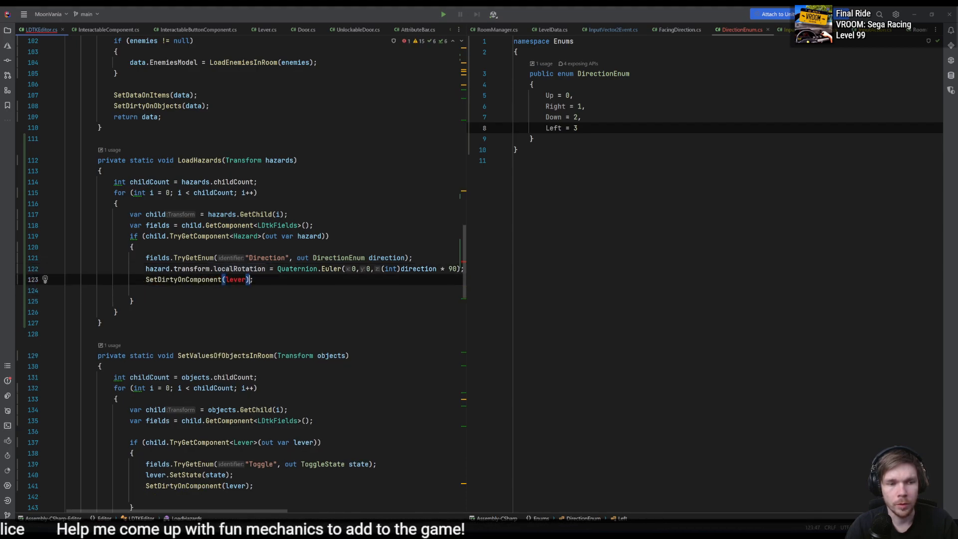
pyautogui.hotkey('ctrl', 'BackSpace')
pyautogui.write('haz')
pyautogui.press('Return')
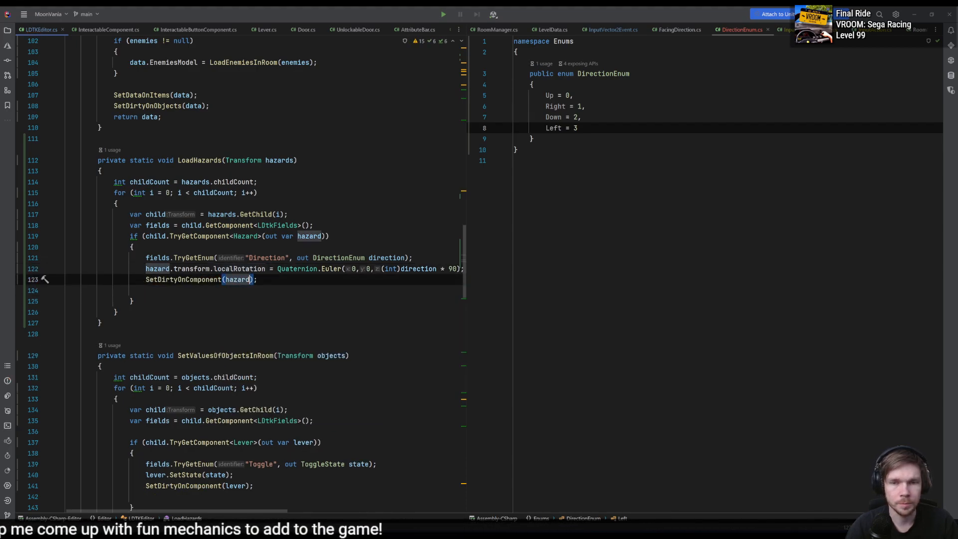
# - Switch by way of Unity to LDtk and inspect the Direction field of the first spike under the middle platform
pyautogui.hotkey('alt', 'Tab')
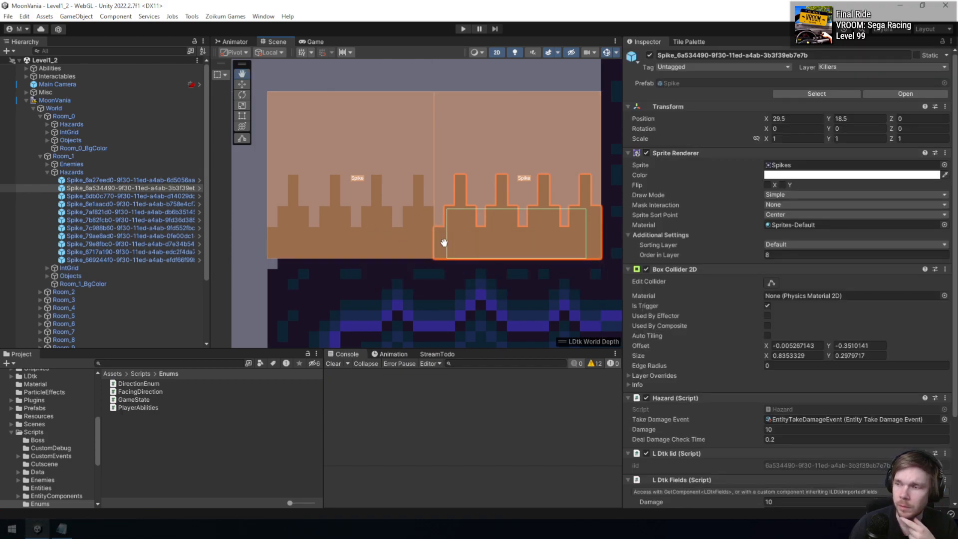
pyautogui.scroll(-5, 444, 243)
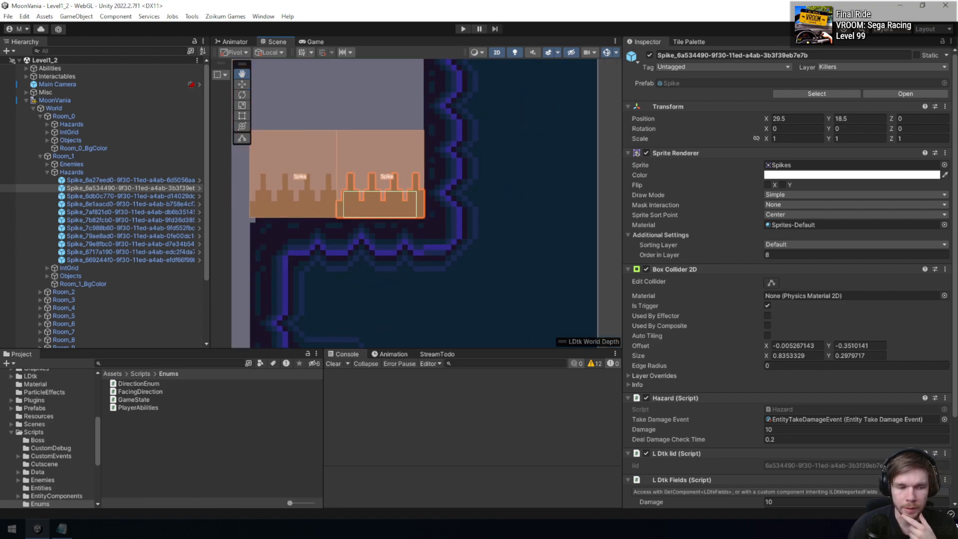
pyautogui.hotkey('alt', 'Tab')
pyautogui.scroll(4, 539, 331)
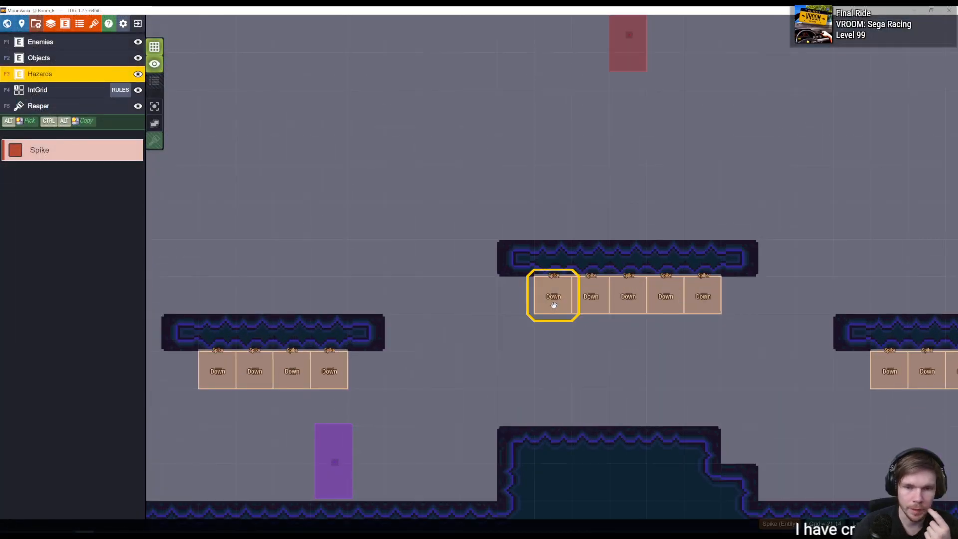
pyautogui.click(553, 305)
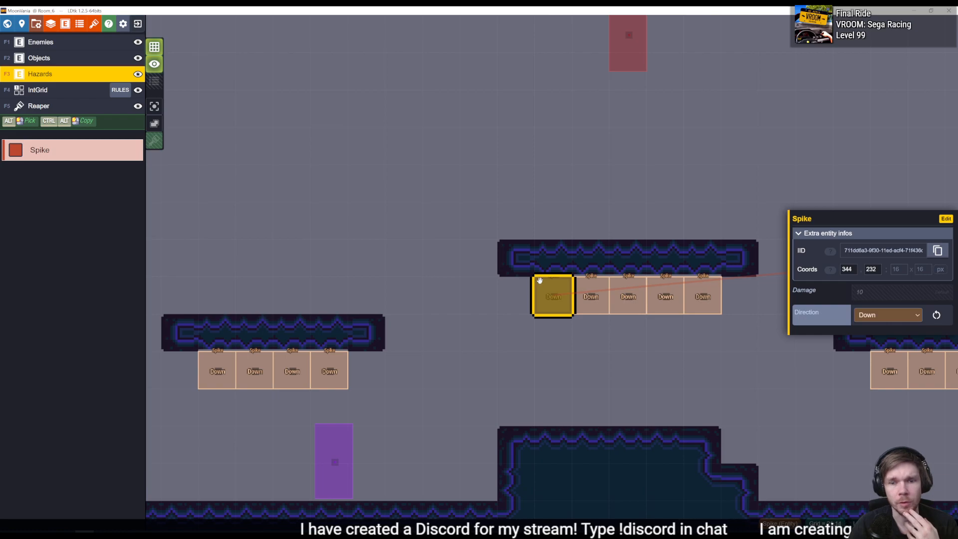
pyautogui.scroll(-5, 489, 313)
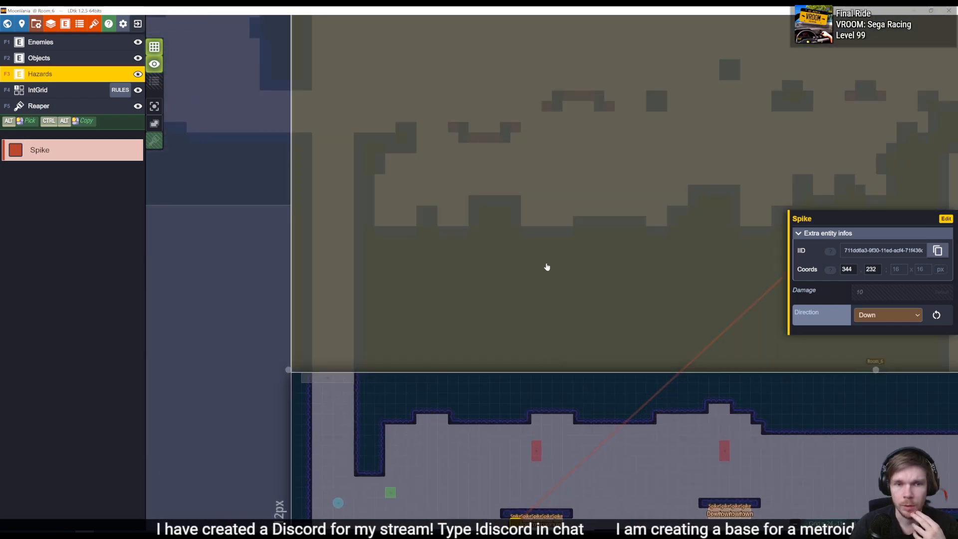
# - Open Room_0 in LDtk and place a Spike at the right end of the small spiked platform, with Direction set to Right
pyautogui.click(545, 264)
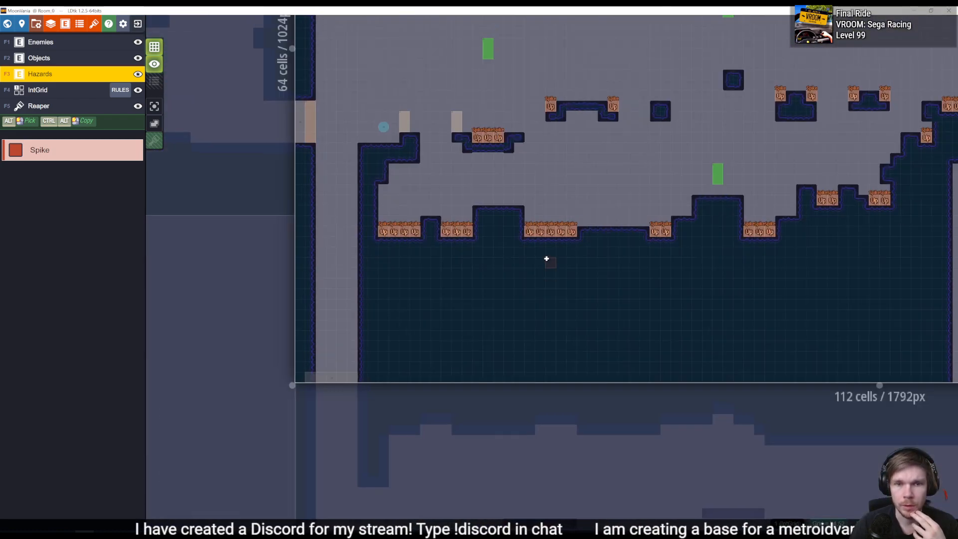
pyautogui.moveTo(749, 239); pyautogui.dragTo(785, 284, button='middle')
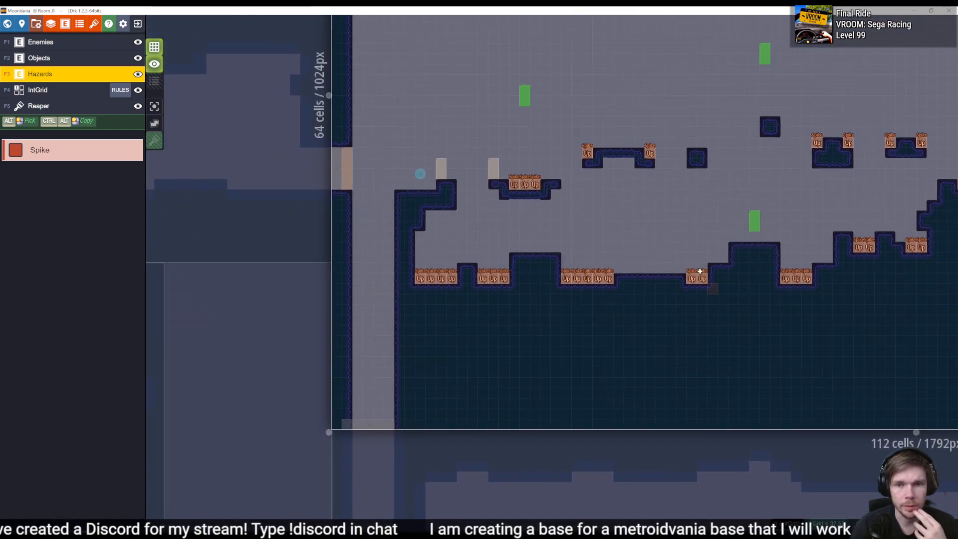
pyautogui.click(556, 195)
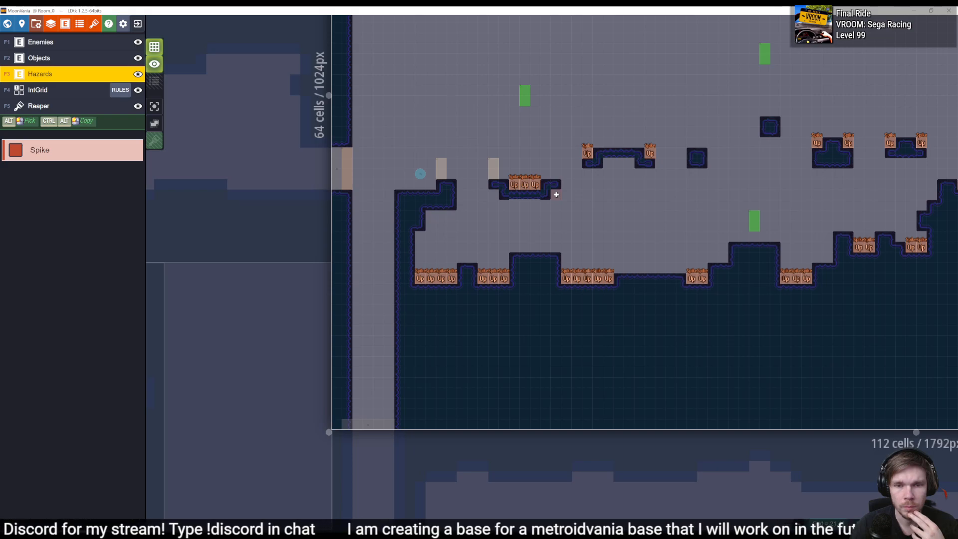
pyautogui.click(879, 315)
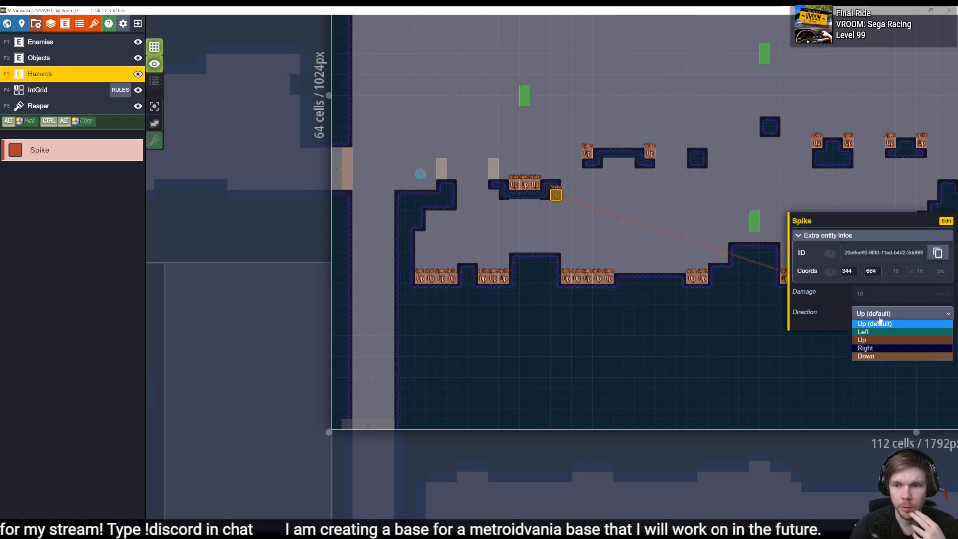
pyautogui.click(866, 348)
# - Place another Spike at the left end of the same platform and set its Direction to Left
pyautogui.click(493, 195)
pyautogui.click(888, 315)
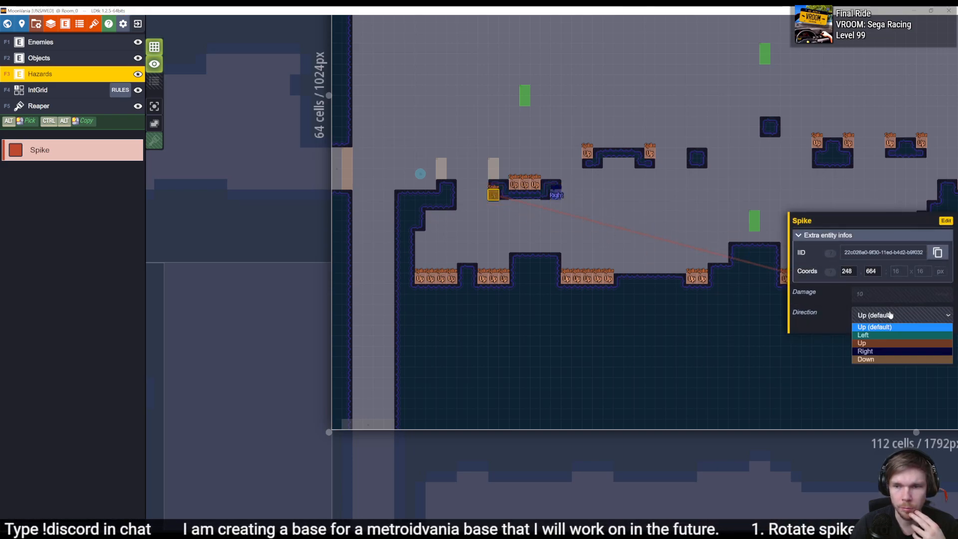
pyautogui.click(867, 330)
pyautogui.click(744, 362)
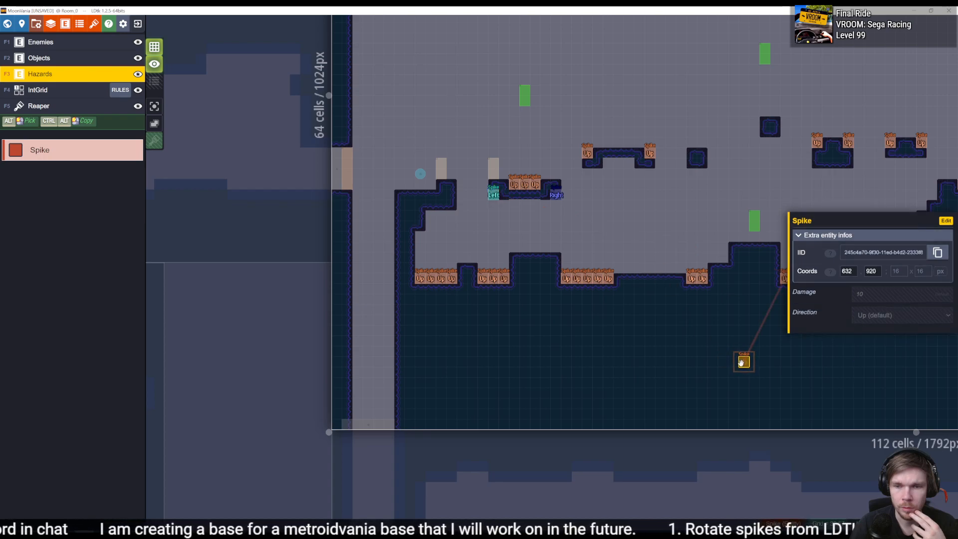
pyautogui.press('Escape')
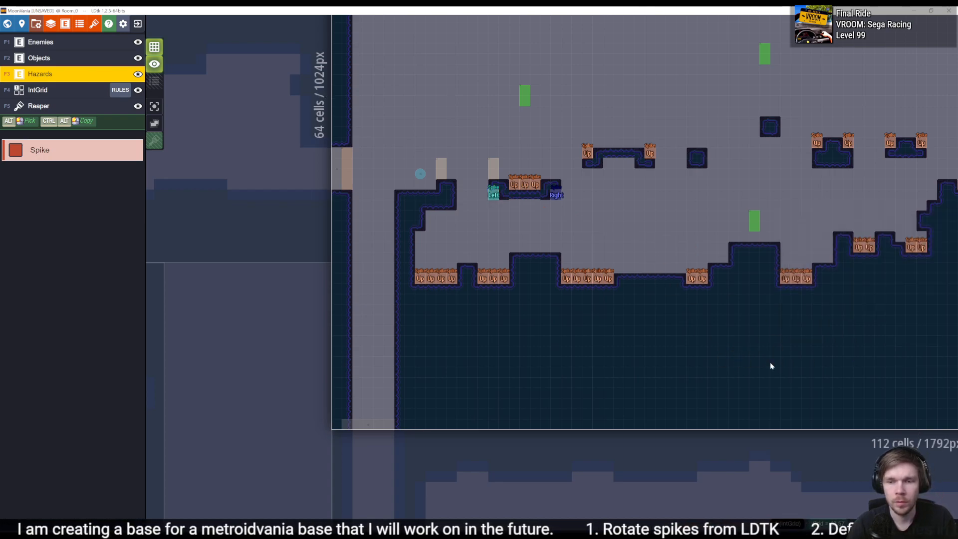
pyautogui.hotkey('ctrl', 'z')
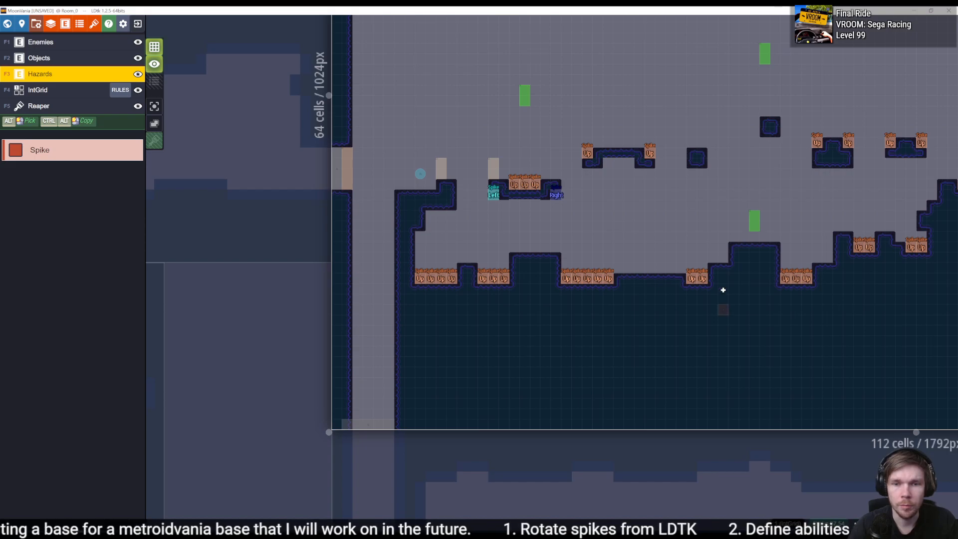
# - Save the LDtk project, then switch to Unity and reload the world to update the platform's new side spikes
pyautogui.hotkey('ctrl', 's')
pyautogui.hotkey('alt', 'Tab')
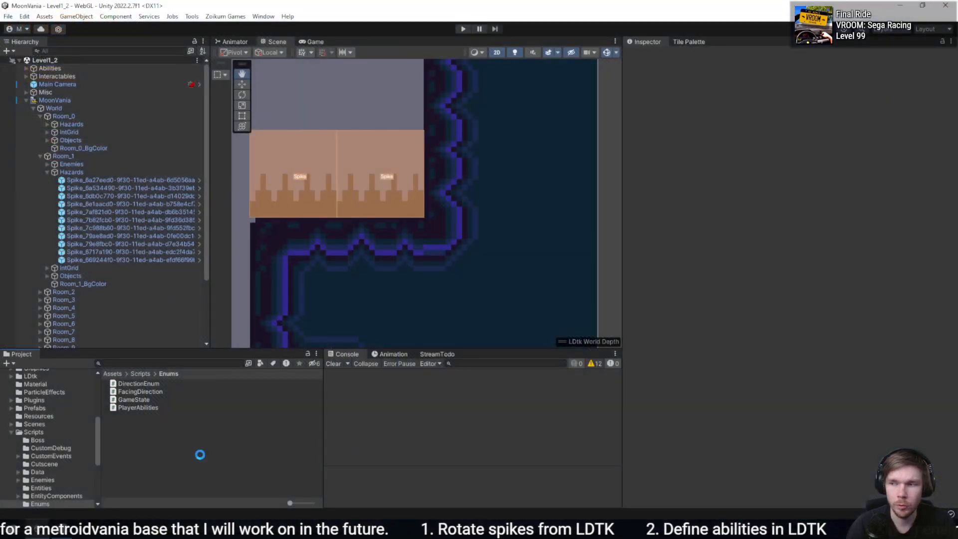
pyautogui.scroll(-5, 466, 212)
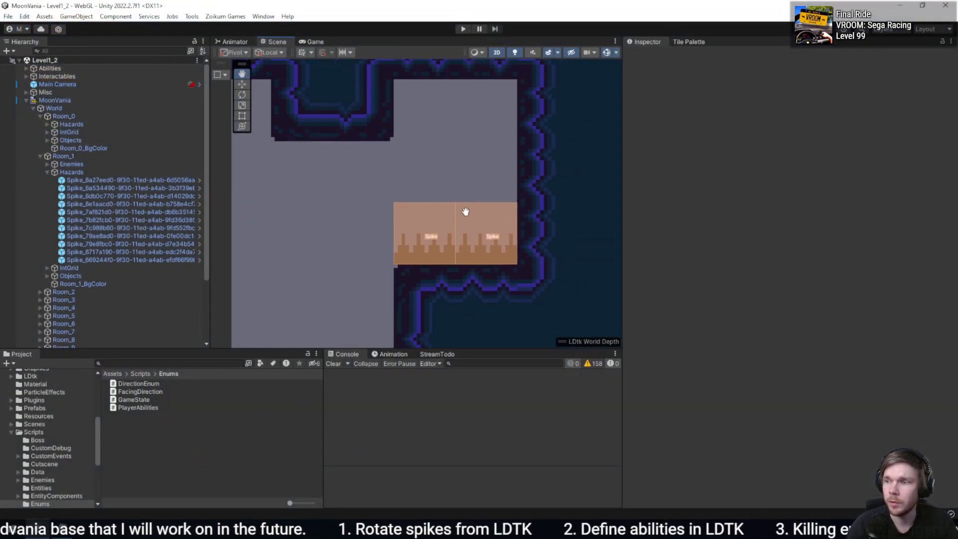
pyautogui.scroll(-5, 479, 191)
pyautogui.scroll(6, 458, 252)
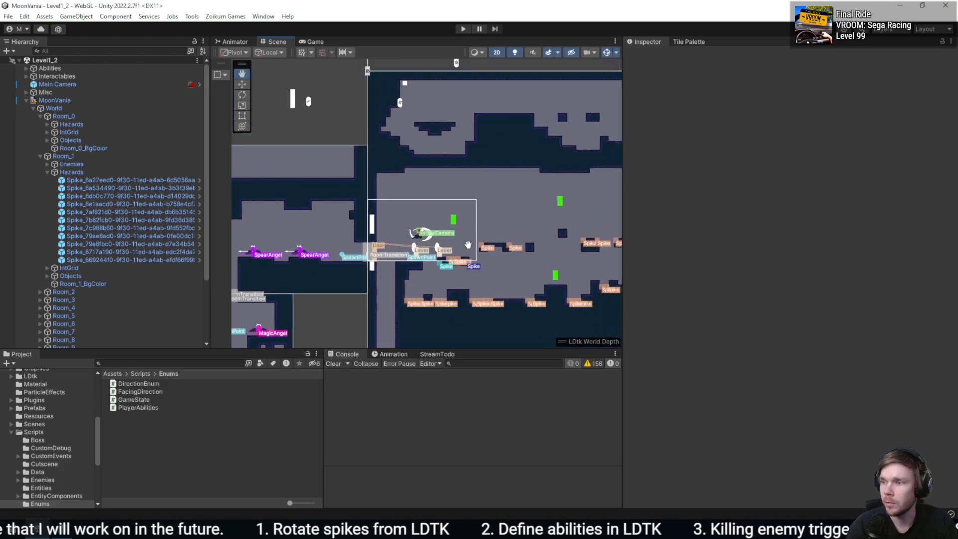
pyautogui.scroll(4, 459, 252)
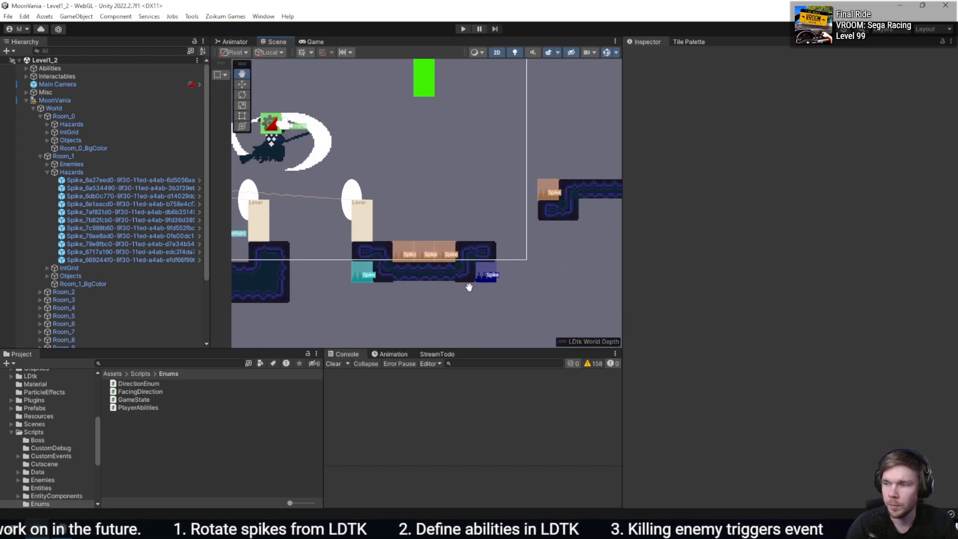
pyautogui.hotkey('alt', 'Tab')
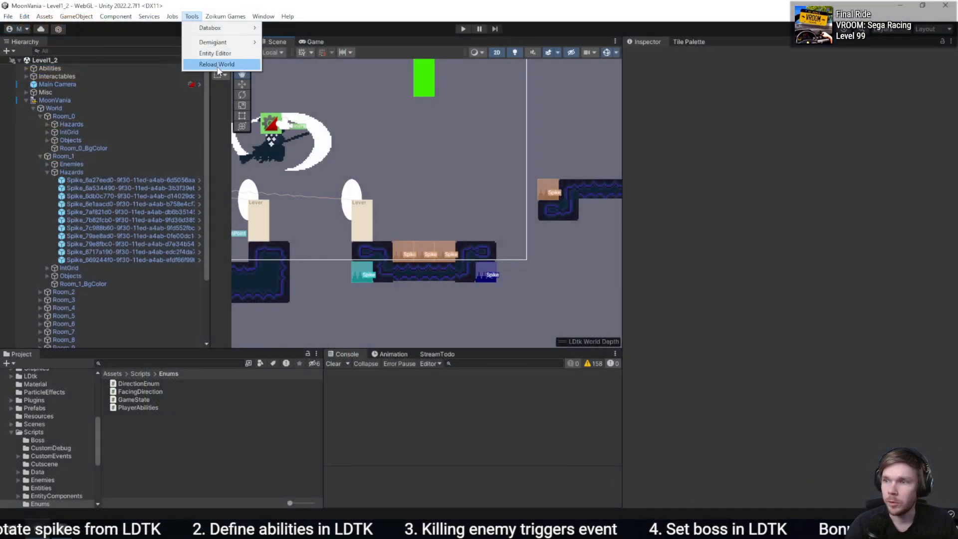
pyautogui.click(214, 64)
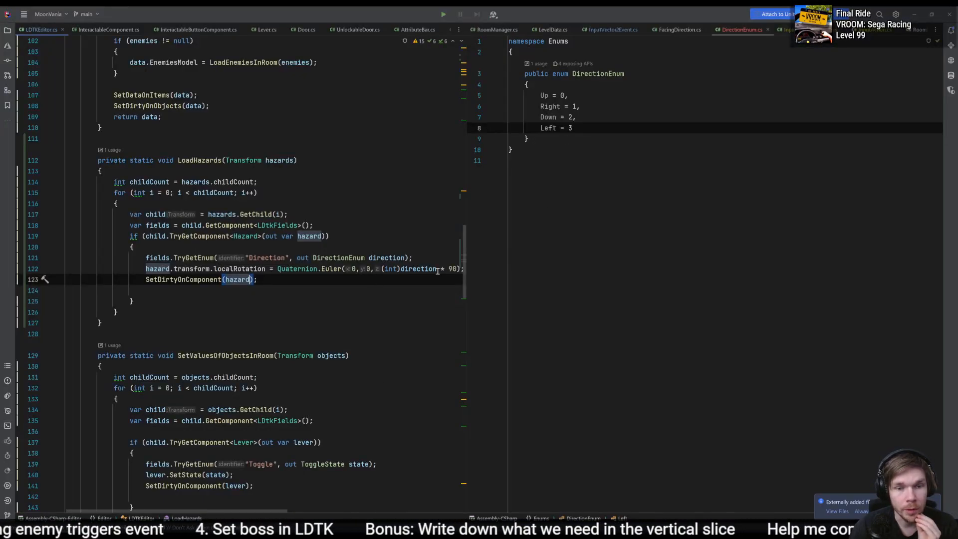
# - Change the direction multiplier in the Quaternion.Euler call to -90 and switch back to Unity
pyautogui.click(445, 269)
pyautogui.write('-')
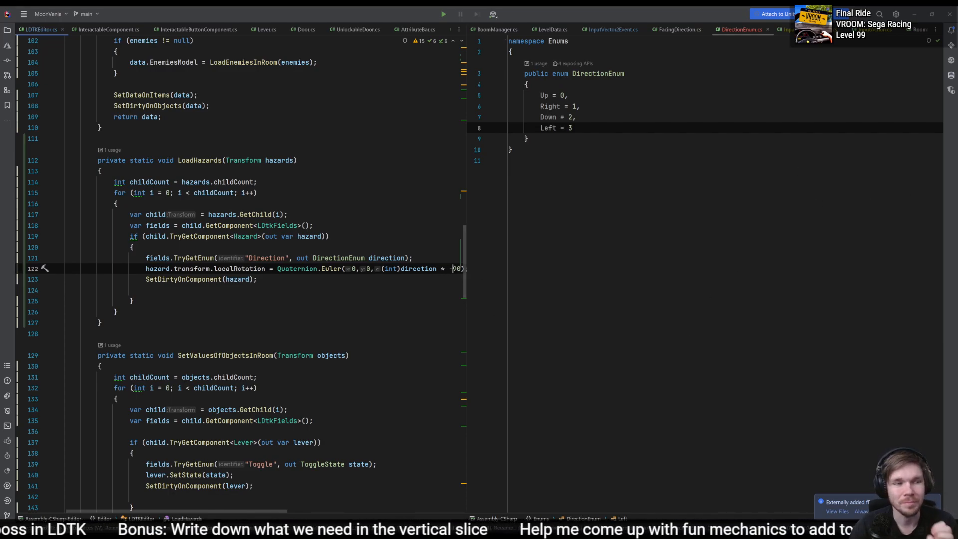
pyautogui.hotkey('alt', 'Tab')
# - Reload the world in Unity and inspect the orientation of the side spikes and the spikes under the floating platforms
pyautogui.click(191, 17)
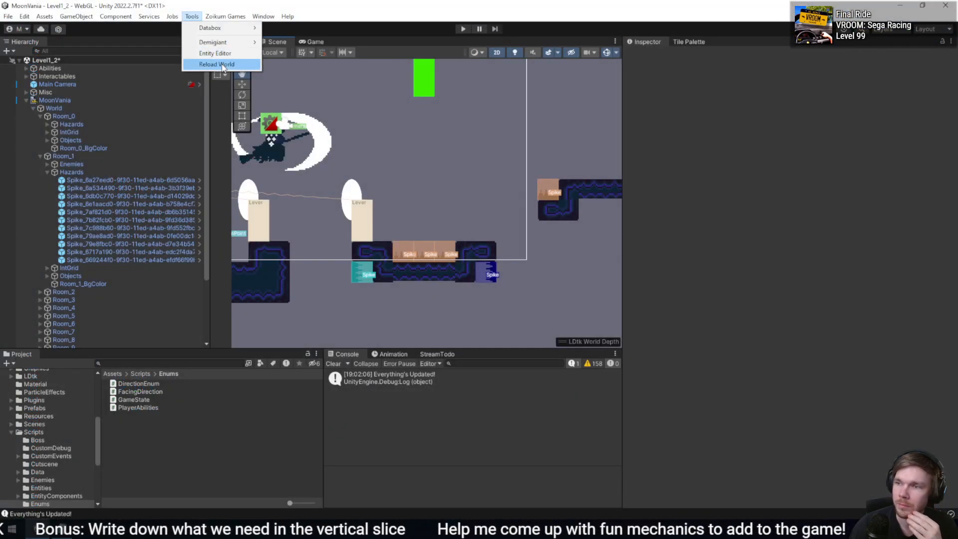
pyautogui.click(222, 65)
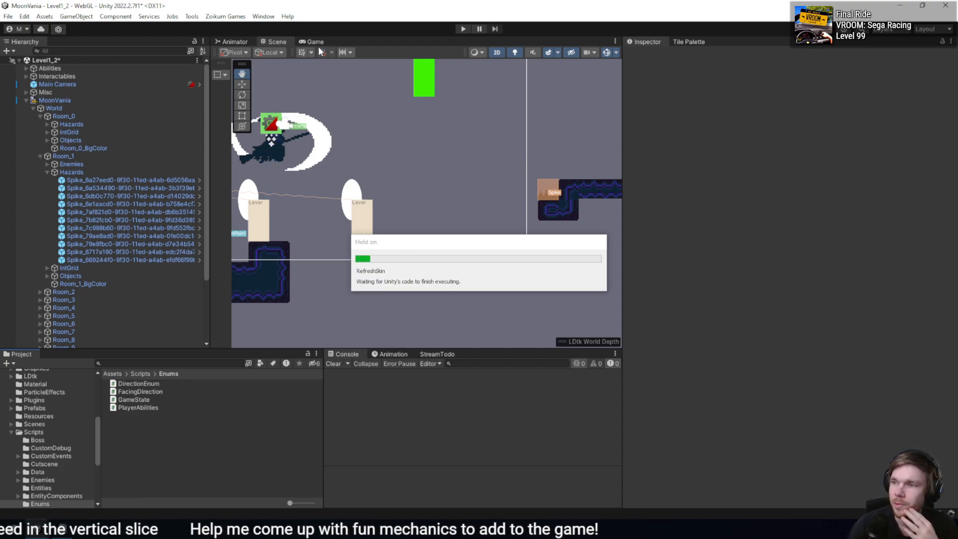
pyautogui.click(209, 17)
pyautogui.moveTo(189, 19)
pyautogui.click(207, 67)
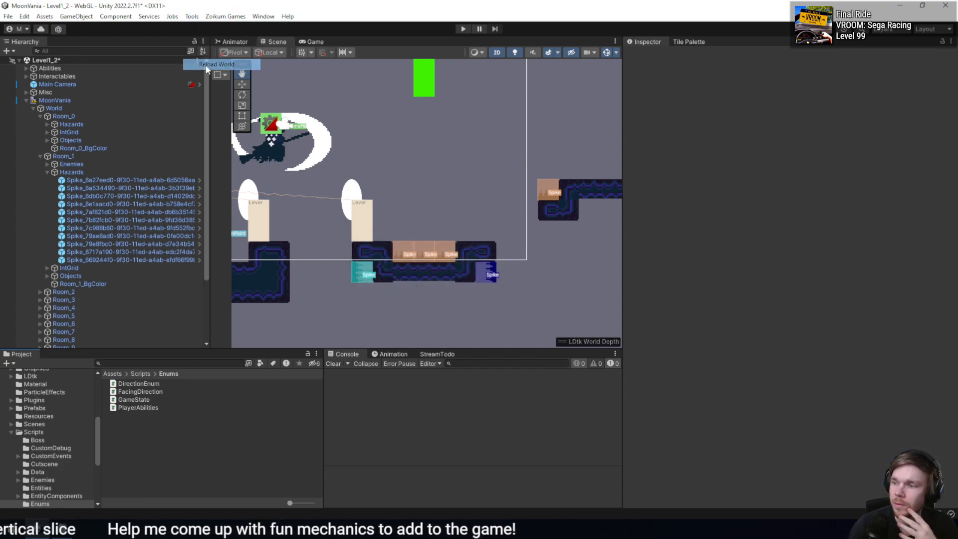
pyautogui.moveTo(417, 269); pyautogui.dragTo(456, 118)
pyautogui.moveTo(484, 321); pyautogui.dragTo(510, 157)
pyautogui.moveTo(544, 209); pyautogui.dragTo(431, 249)
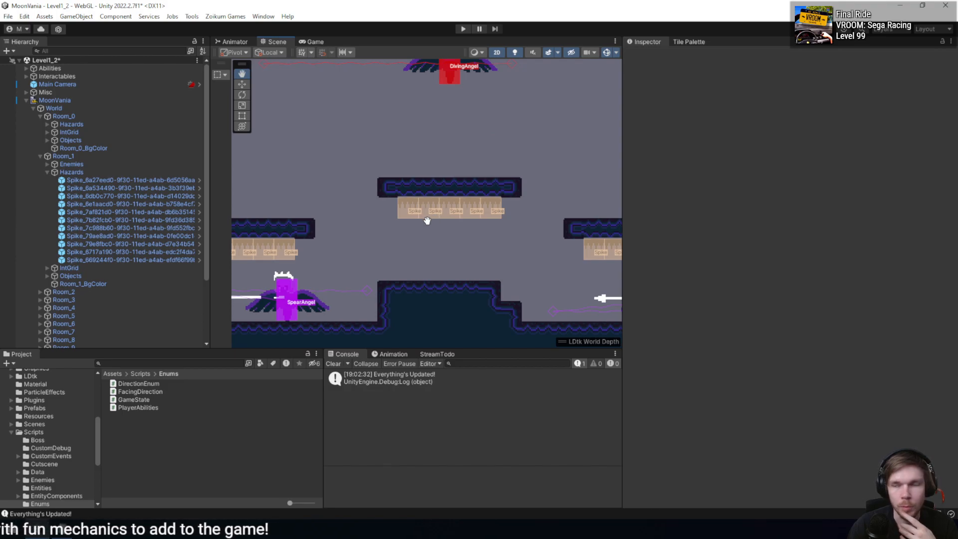
pyautogui.scroll(-3, 406, 186)
pyautogui.moveTo(339, 167); pyautogui.dragTo(408, 311)
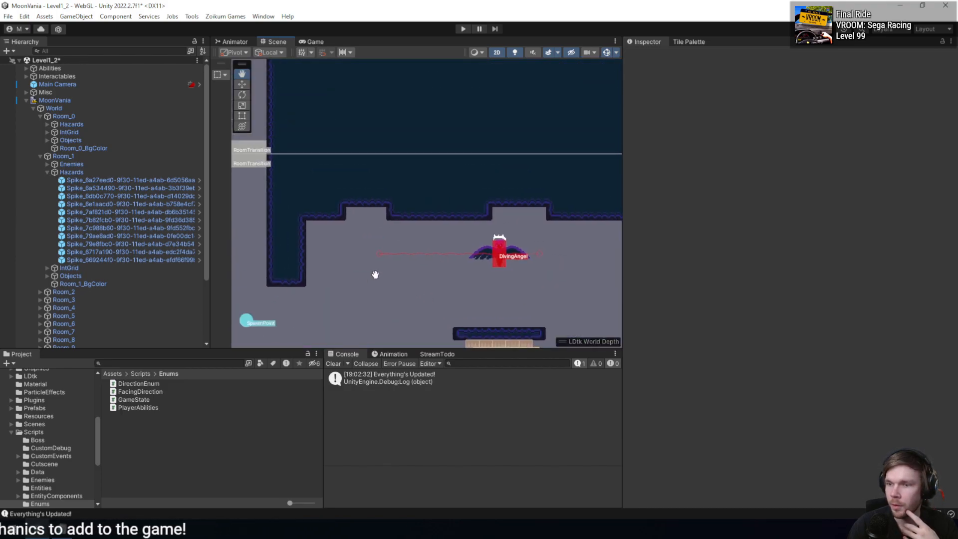
# - Delete the blank line below SetDirtyOnComponent(hazard) in LDTKEditor.cs, and save the LDtk project before returning to Unity
pyautogui.click(62, 529)
pyautogui.press('BackSpace')
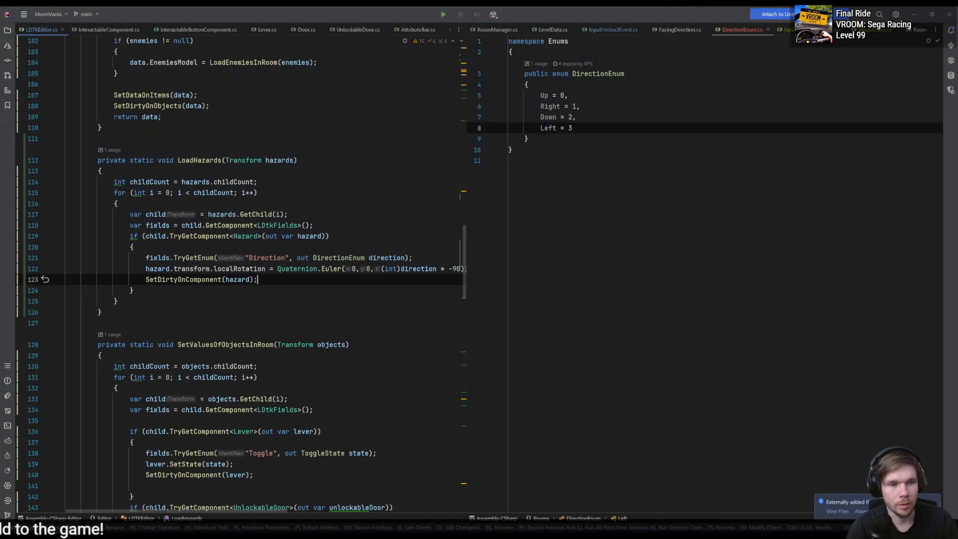
pyautogui.hotkey('alt', 'Tab')
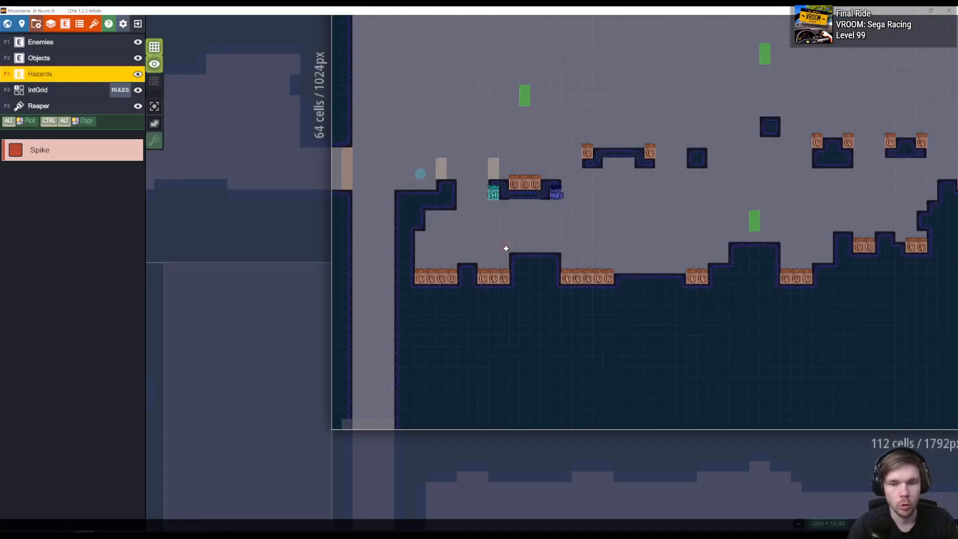
pyautogui.hotkey('ctrl', 's')
pyautogui.hotkey('alt', 'Tab')
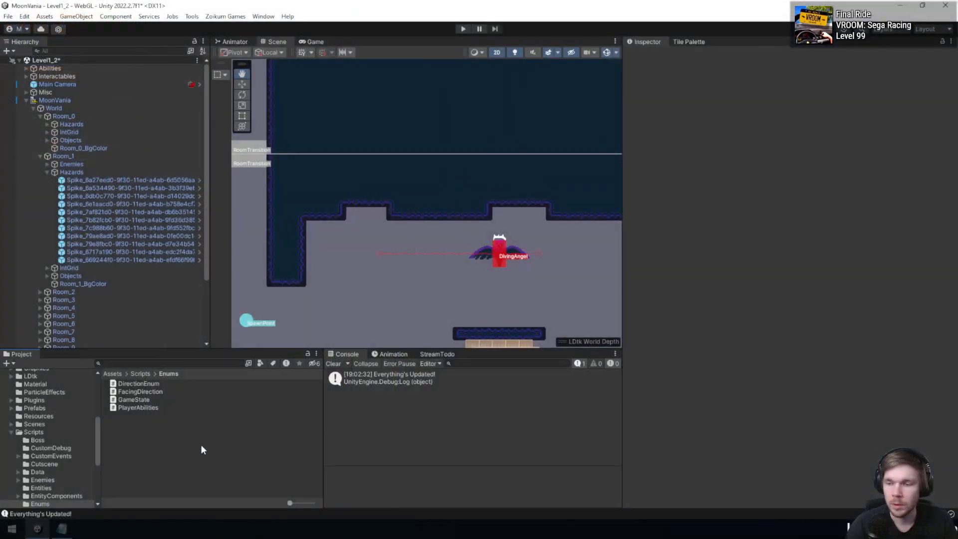
# - In the items.txt to-do list, wrap "Rotate spikes from LDTK" in <s> and </s> tags and save the file
pyautogui.click(61, 530)
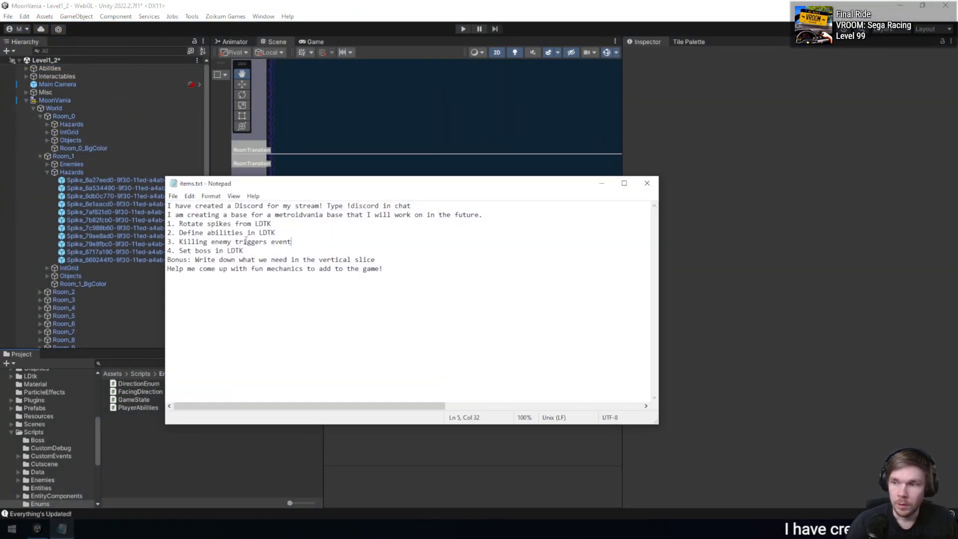
pyautogui.click(179, 224)
pyautogui.write('<s>')
pyautogui.click(247, 224)
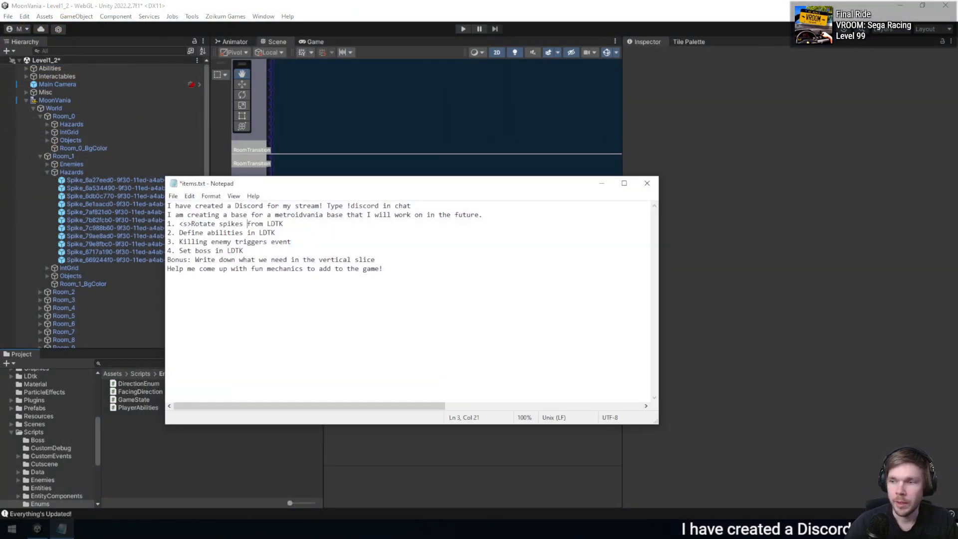
pyautogui.hotkey('ctrl', 'Right')
pyautogui.hotkey('ctrl', 'Right')
pyautogui.write('</s>')
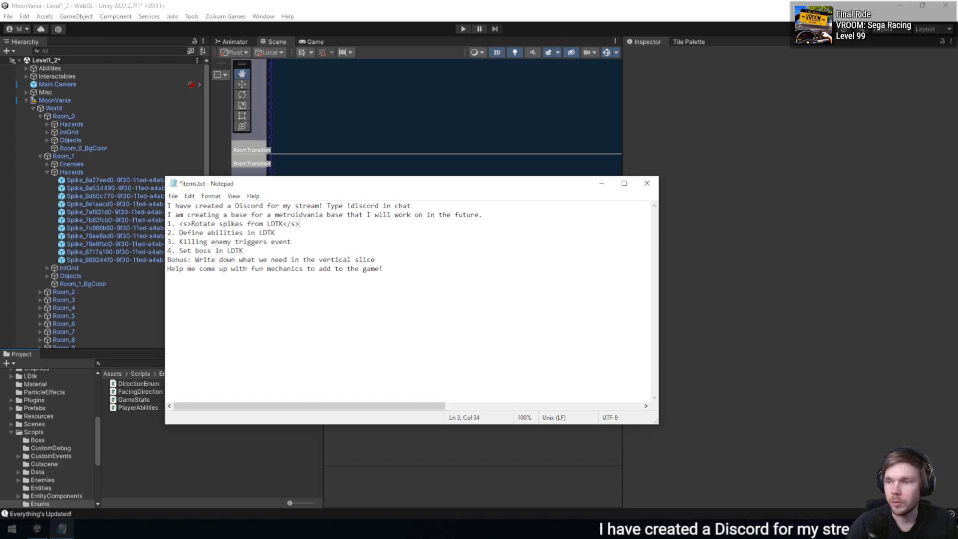
pyautogui.hotkey('ctrl', 's')
# - Switch to LDtk and create a project entity named AbilityPickup with the Object tag
pyautogui.hotkey('alt', 'Tab')
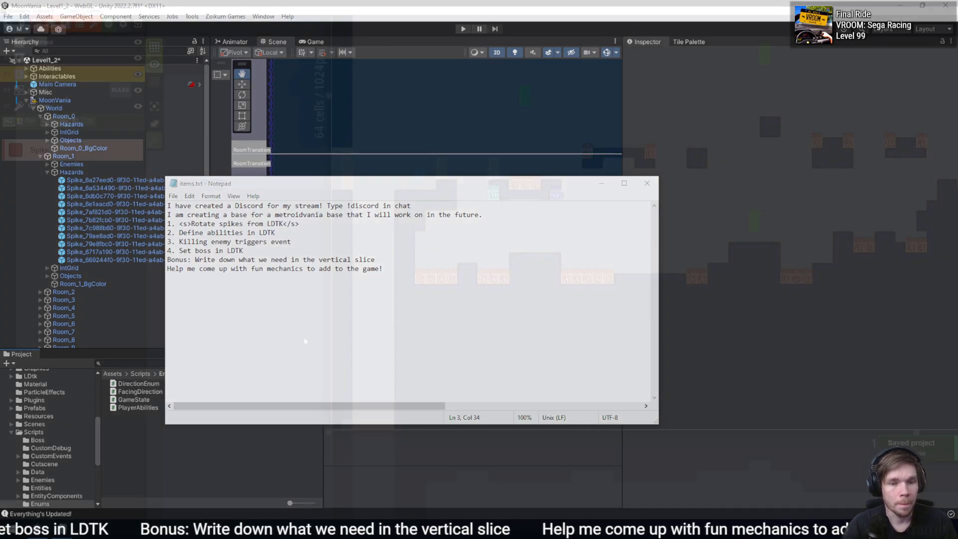
pyautogui.moveTo(752, 332); pyautogui.dragTo(552, 263, button='middle')
pyautogui.moveTo(328, 241); pyautogui.dragTo(530, 265, button='middle')
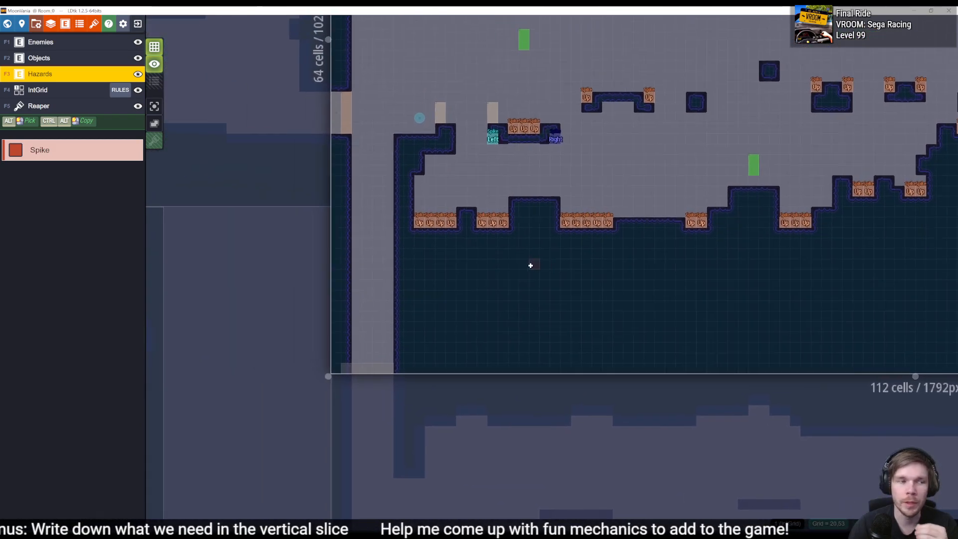
pyautogui.click(65, 24)
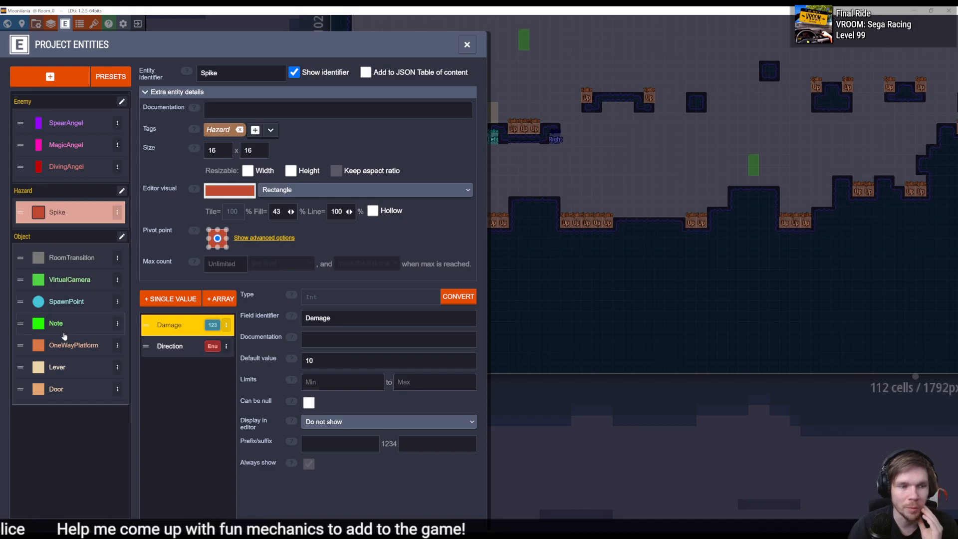
pyautogui.click(63, 75)
pyautogui.write('Abilit')
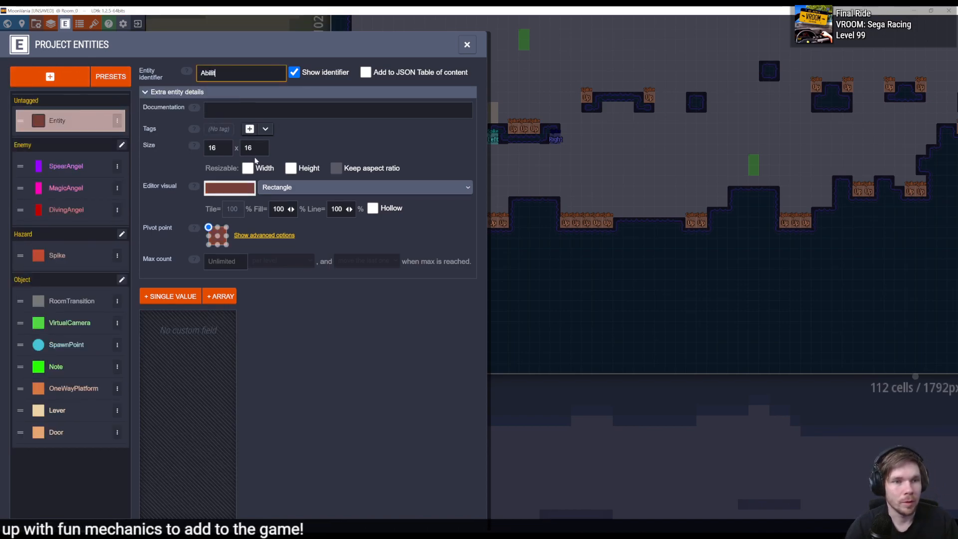
pyautogui.write('yPickup')
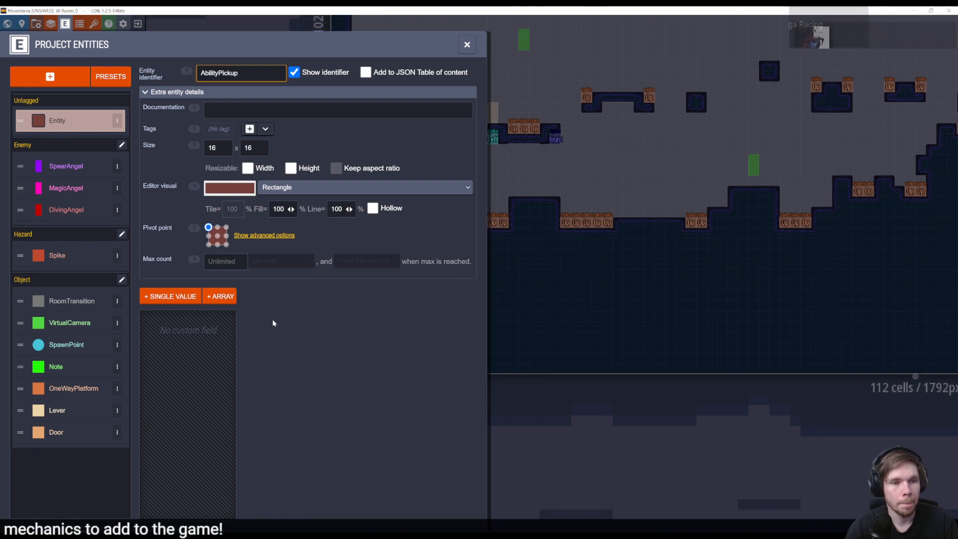
pyautogui.press('Return')
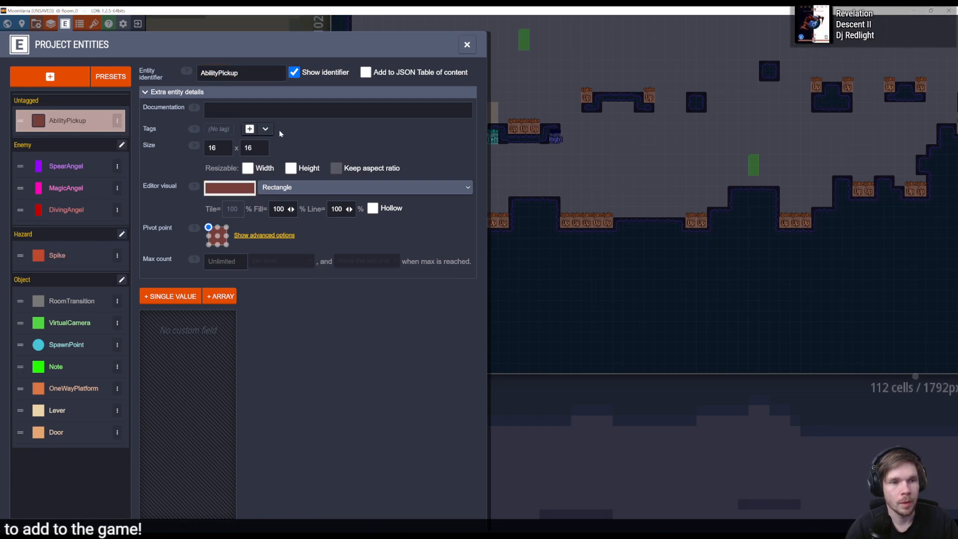
pyautogui.click(265, 128)
pyautogui.click(283, 156)
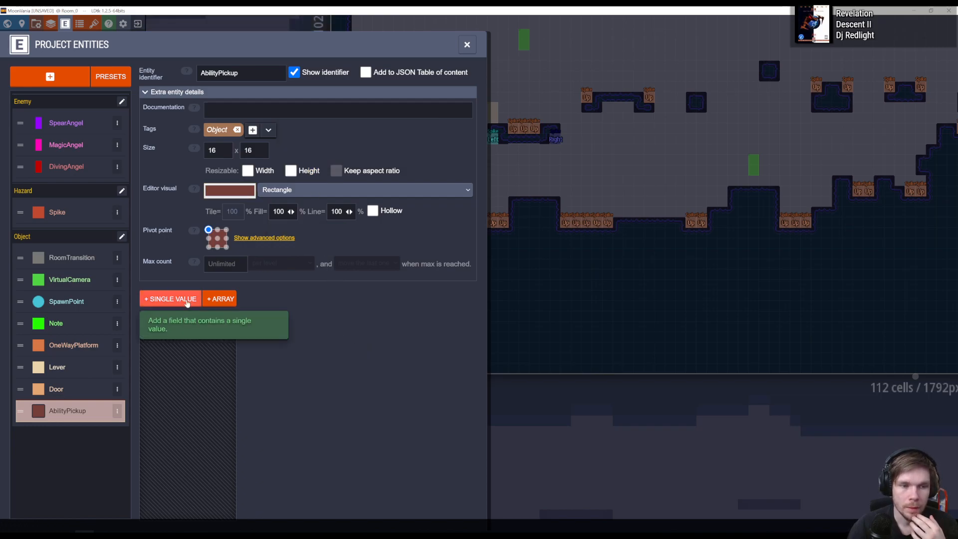
# - Leave the entity's field type choice and create a project enum named Abilities
pyautogui.click(170, 298)
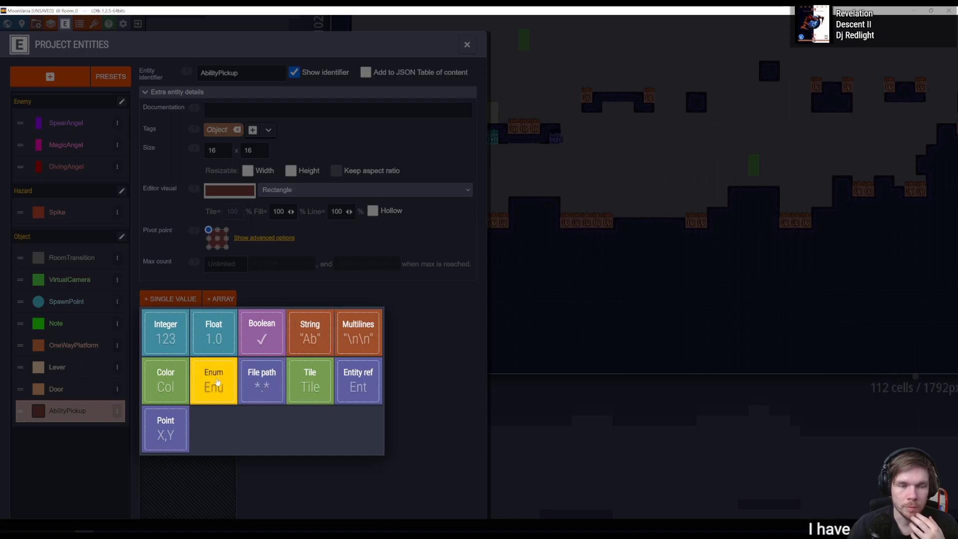
pyautogui.click(435, 376)
pyautogui.click(80, 23)
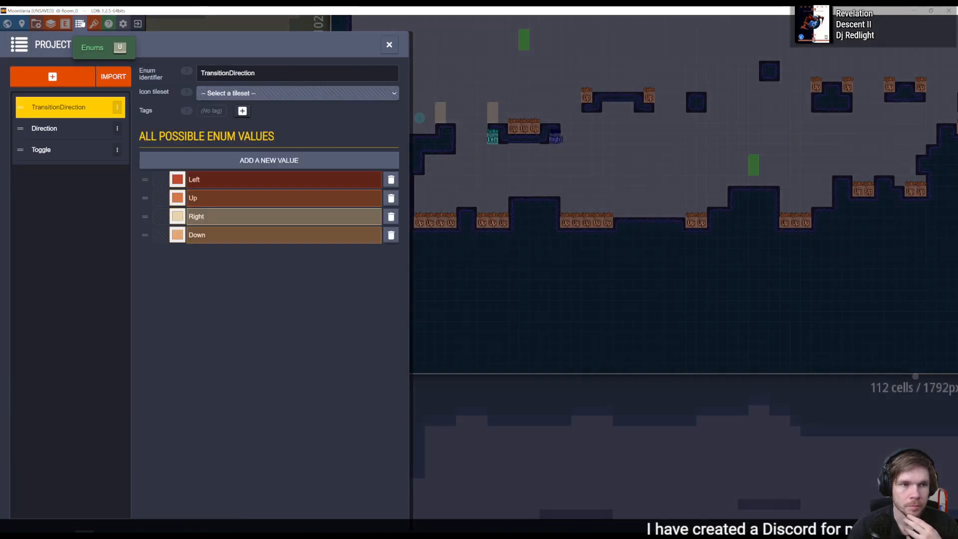
pyautogui.click(52, 76)
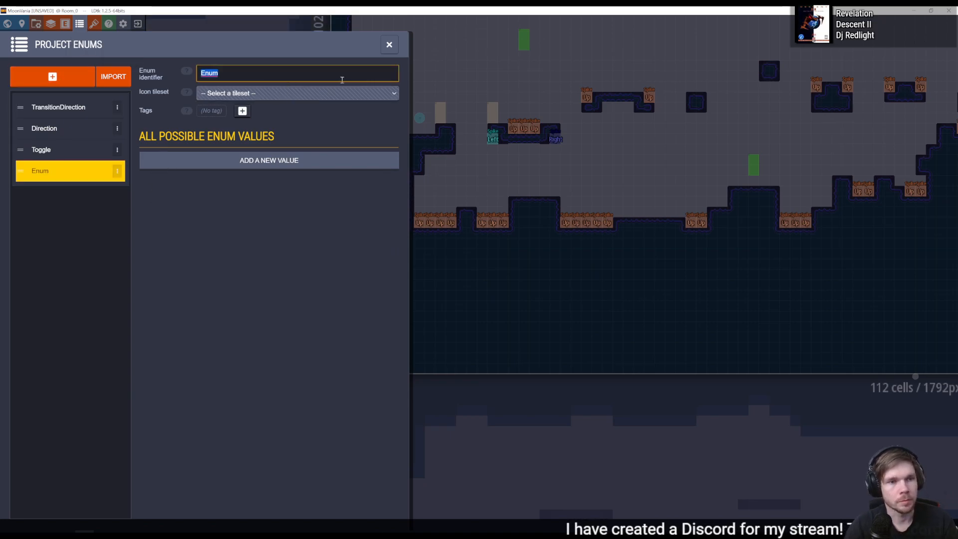
pyautogui.write('Abilities')
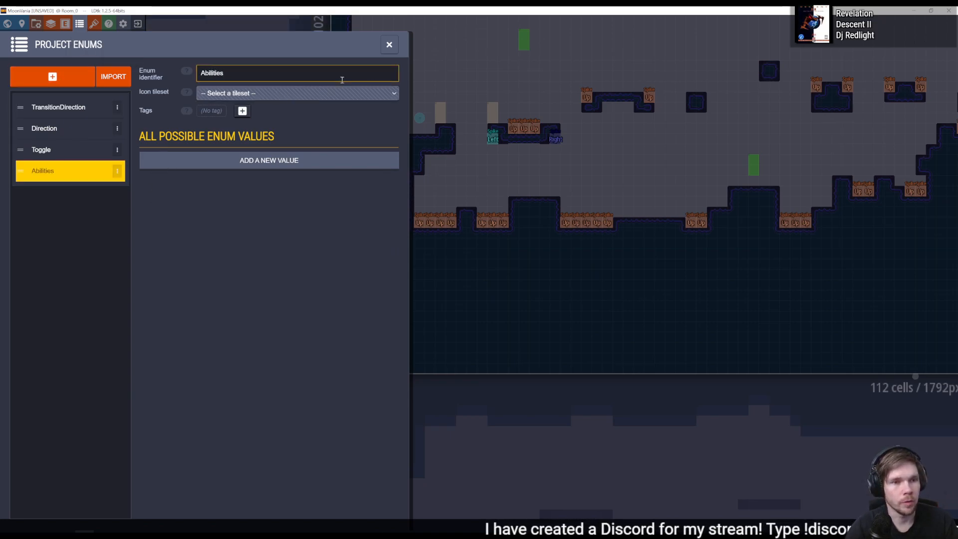
pyautogui.click(287, 95)
pyautogui.click(305, 78)
pyautogui.click(259, 195)
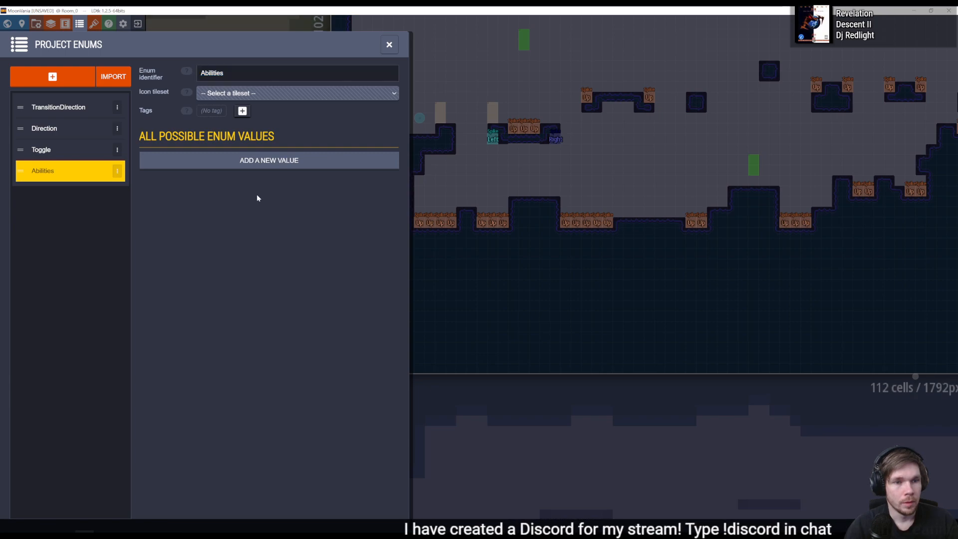
# - Add the value Dash and seven more values with default names to the Abilities enum
pyautogui.click(268, 161)
pyautogui.write('Das')
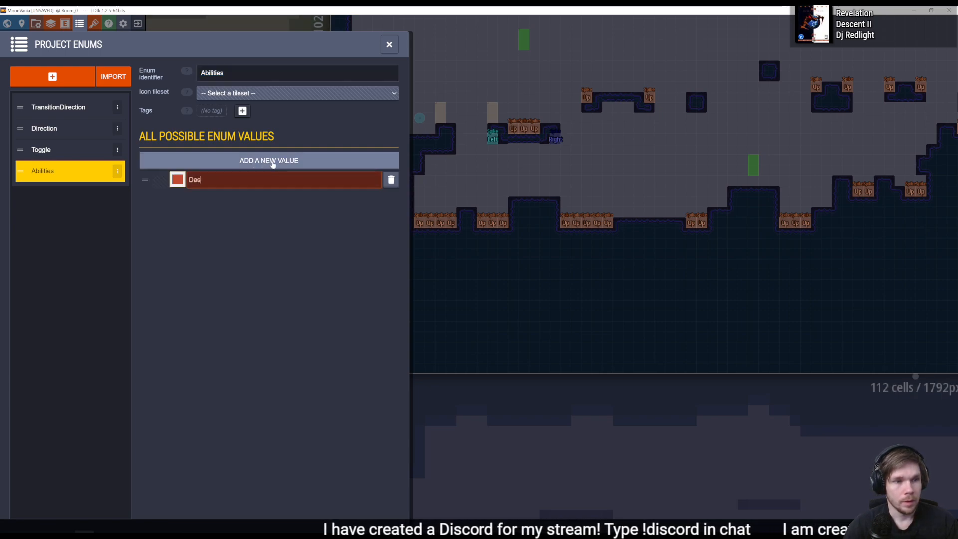
pyautogui.click(271, 161)
pyautogui.click(272, 160)
pyautogui.click(271, 160)
pyautogui.click(271, 160)
pyautogui.click(271, 161)
pyautogui.click(272, 160)
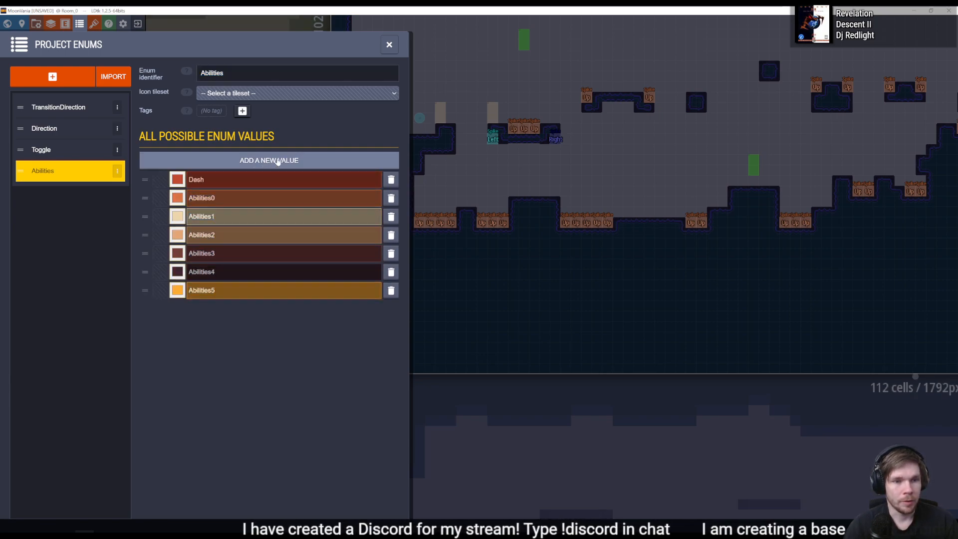
pyautogui.click(272, 160)
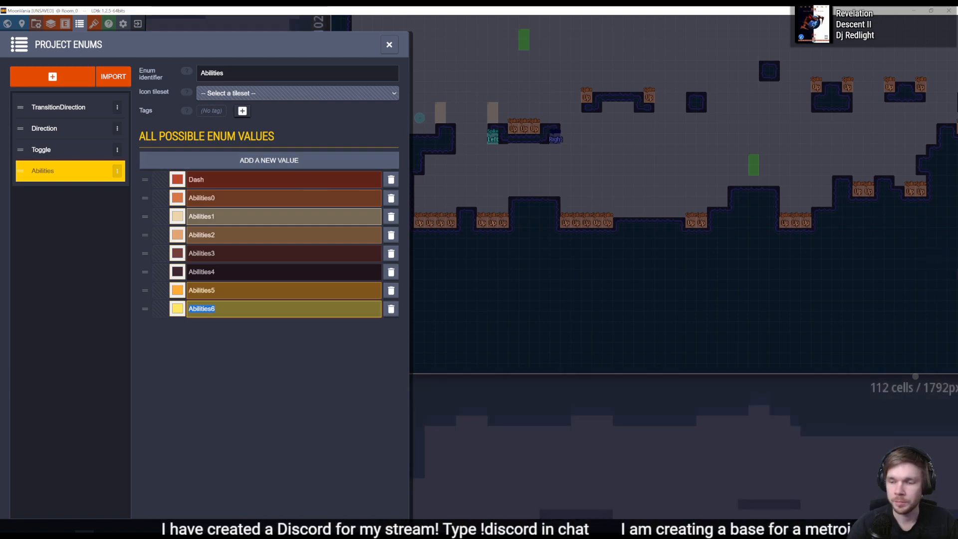
pyautogui.doubleClick(243, 198)
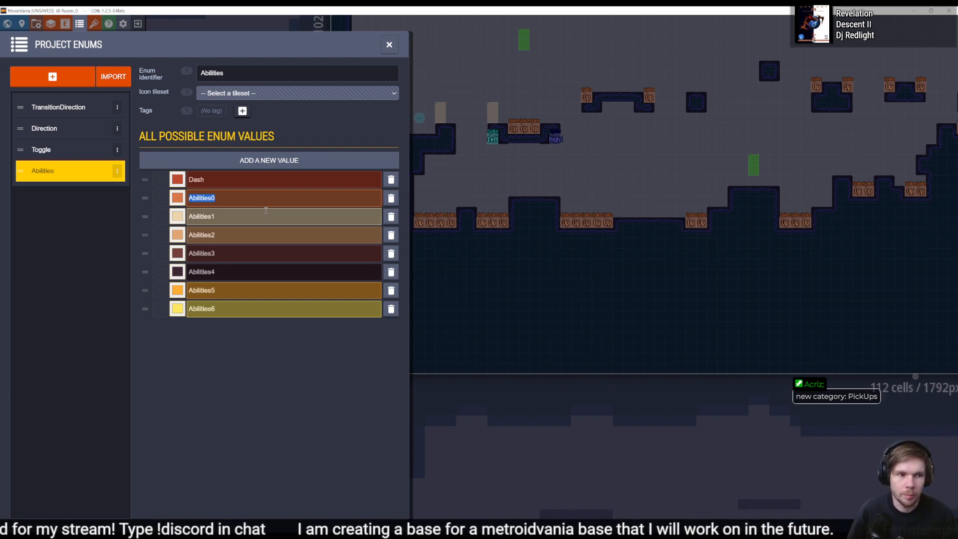
# - Replace the AbilityPickup entity's Object tag with a new tag named Pickups
pyautogui.click(65, 23)
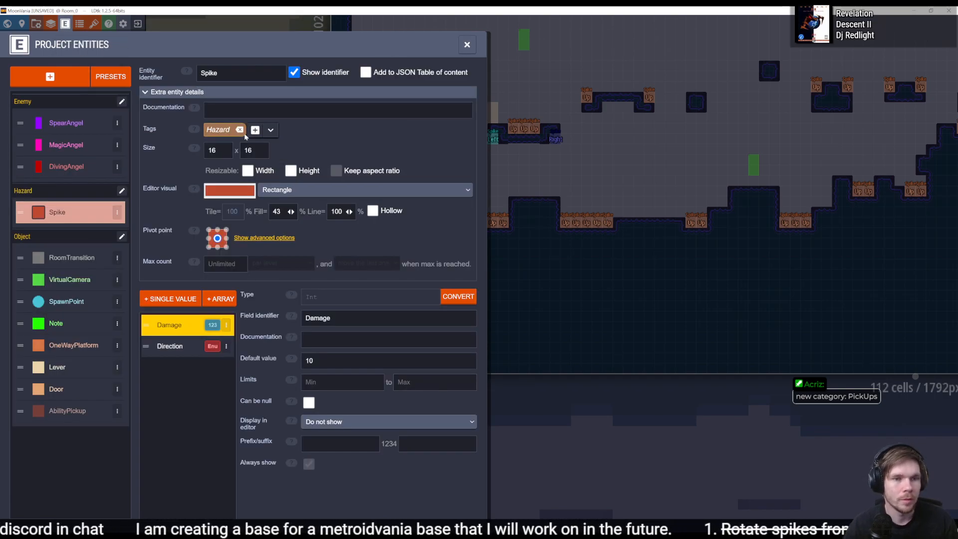
pyautogui.click(67, 410)
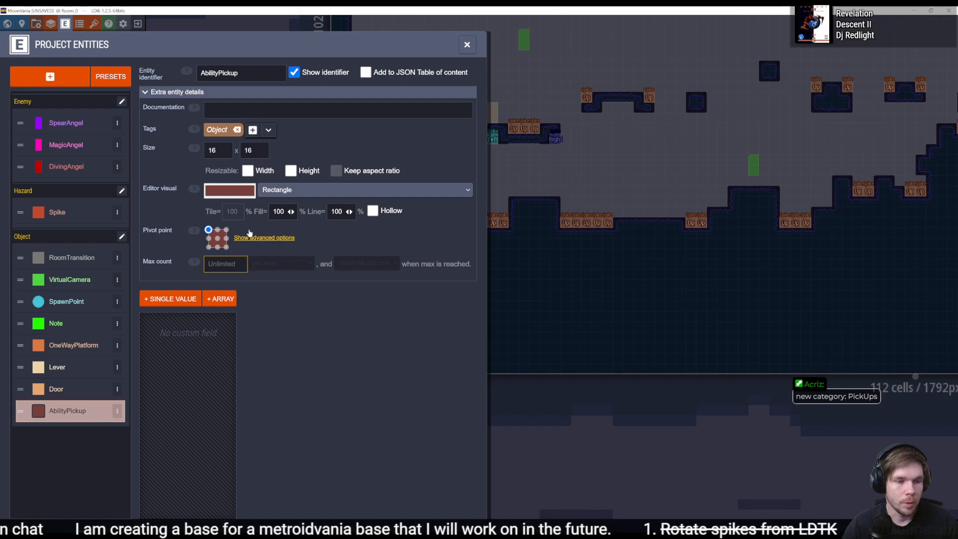
pyautogui.click(252, 129)
pyautogui.write('Pickups')
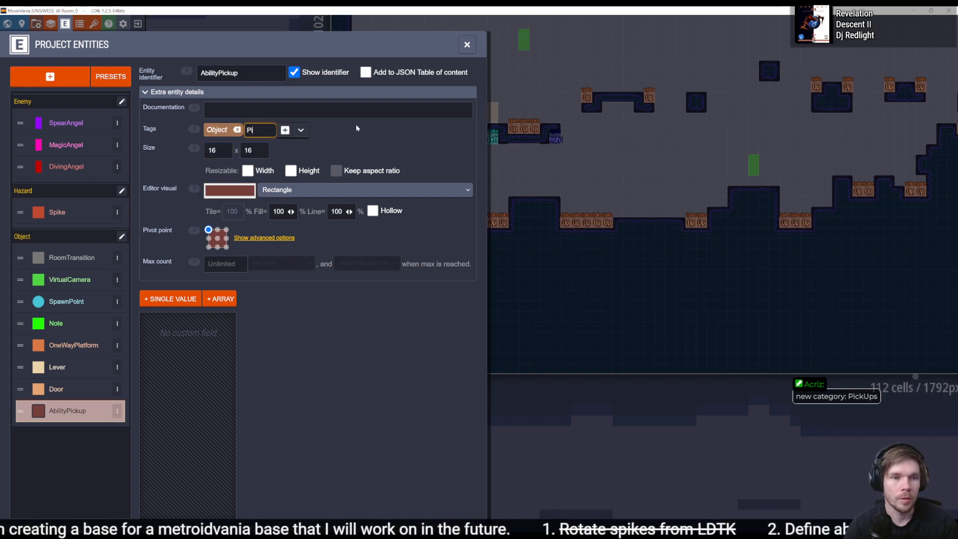
pyautogui.press('Return')
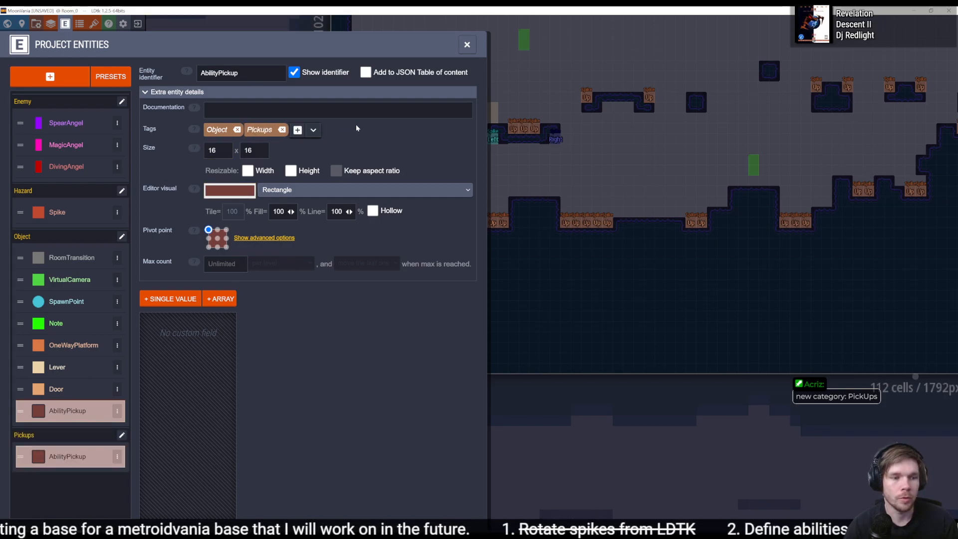
pyautogui.click(237, 130)
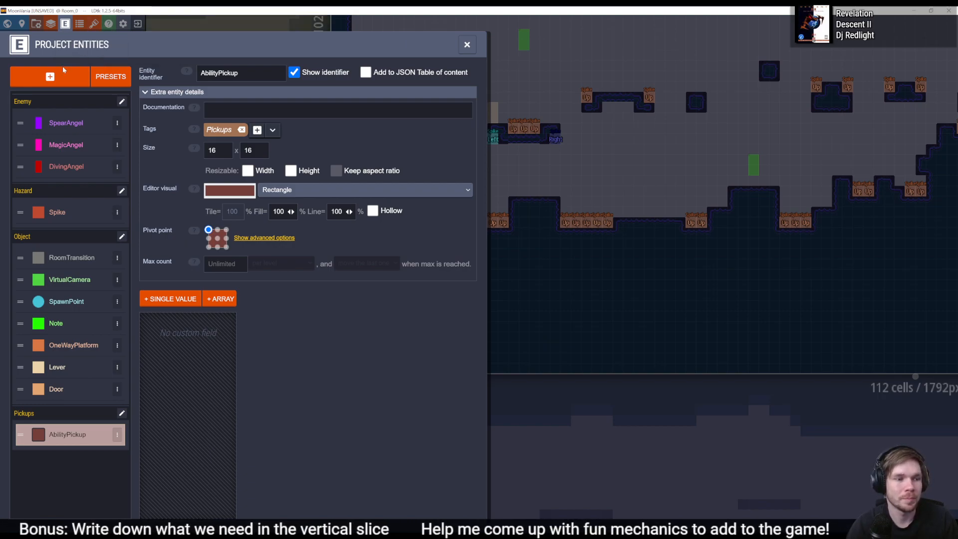
# - Rename the Abilities0 value of the Abilities enum to DoubleJump and select the Abilities1 name for editing
pyautogui.click(80, 24)
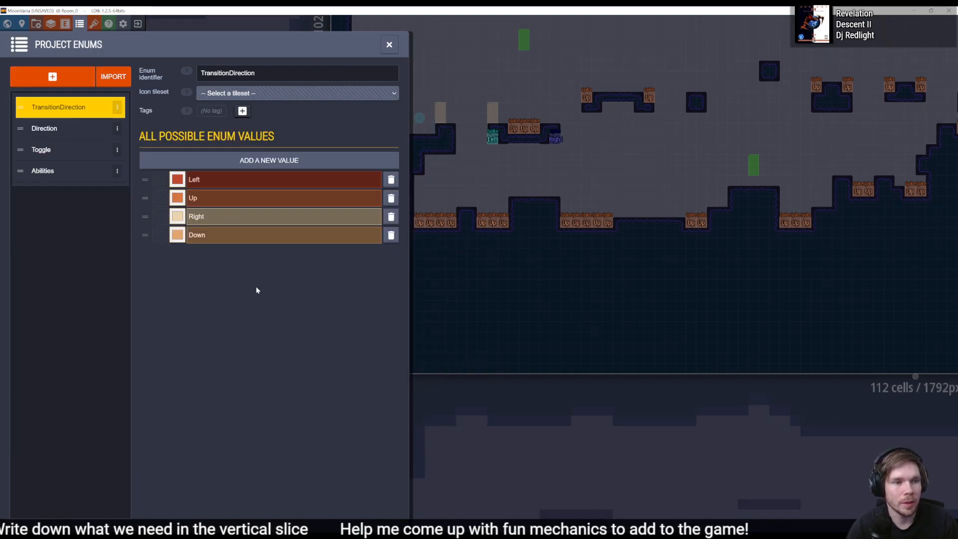
pyautogui.click(45, 171)
pyautogui.doubleClick(243, 202)
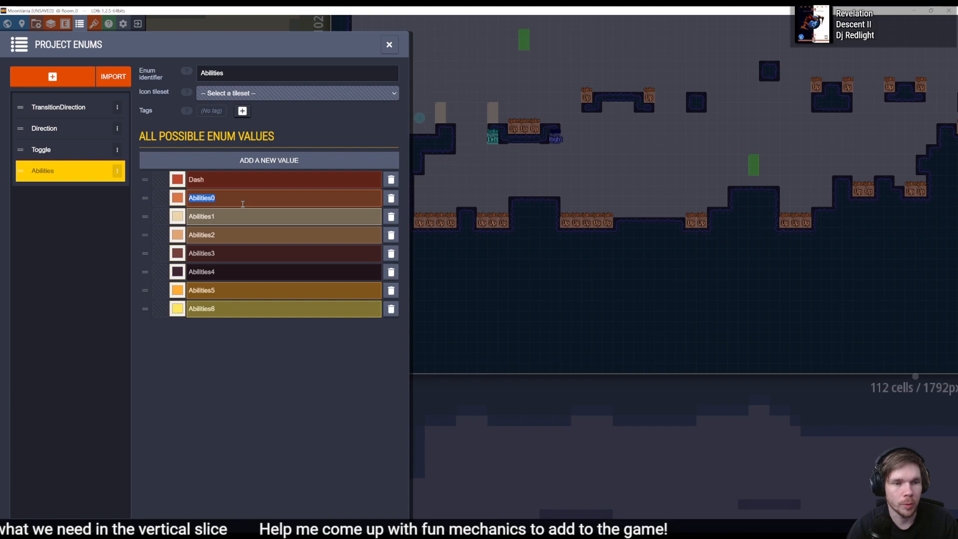
pyautogui.write('DoubleJump')
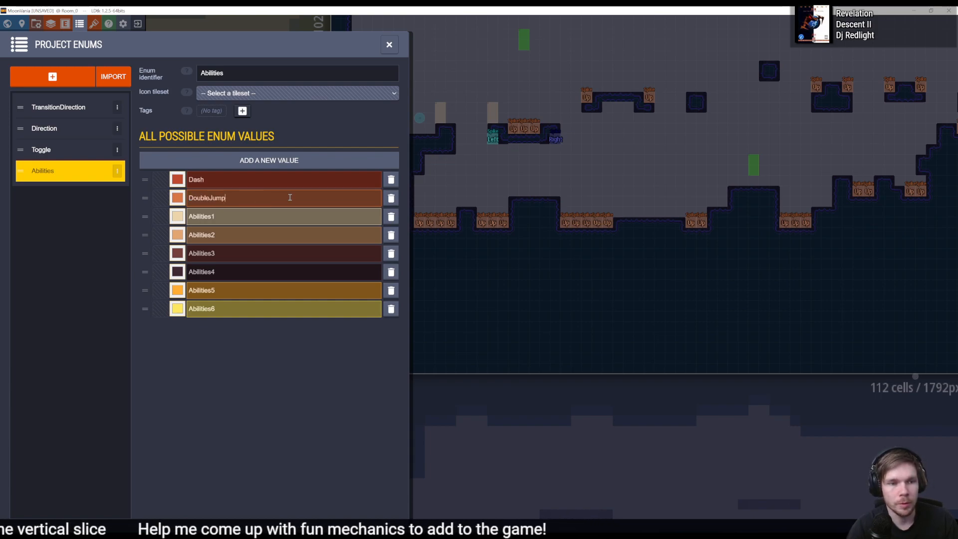
pyautogui.doubleClick(252, 220)
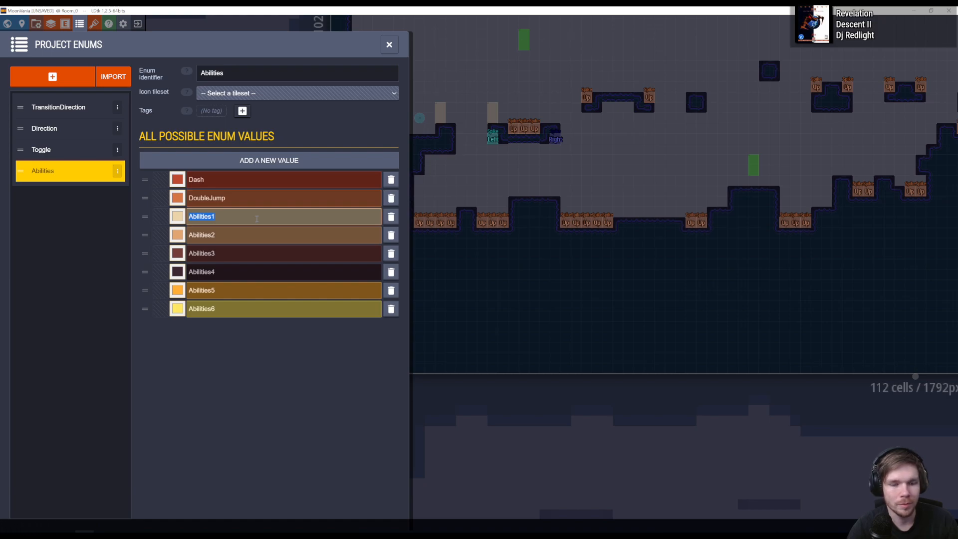
# - Switch to Unity and look through the Player's Components children to identify its abilities
pyautogui.hotkey('alt', 'Tab')
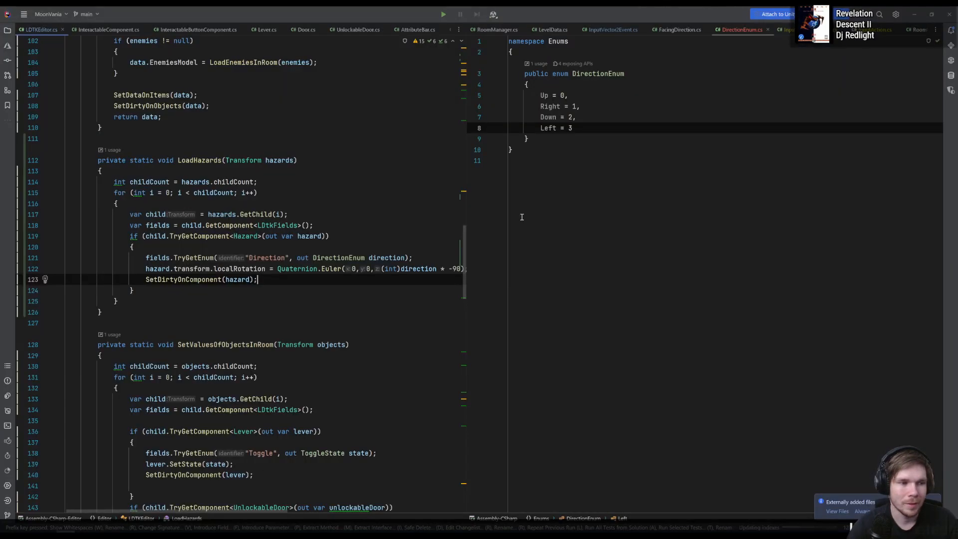
pyautogui.click(396, 182)
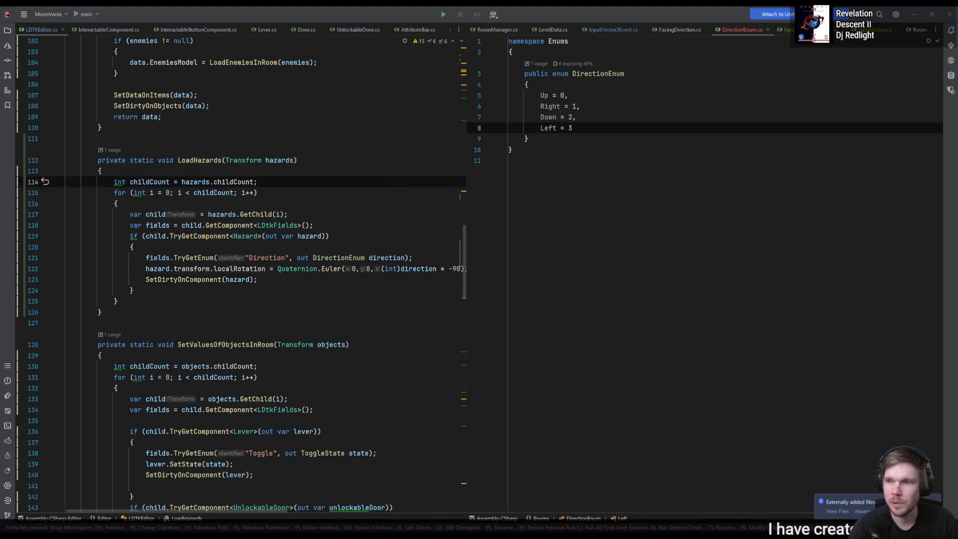
pyautogui.hotkey('alt', 'Tab')
pyautogui.scroll(-3, 93, 247)
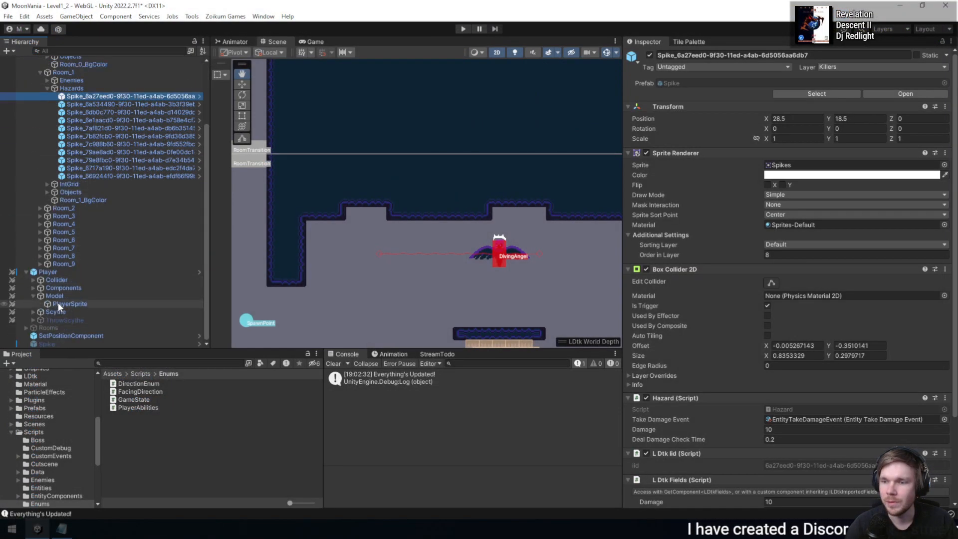
pyautogui.click(33, 287)
pyautogui.scroll(-2, 72, 301)
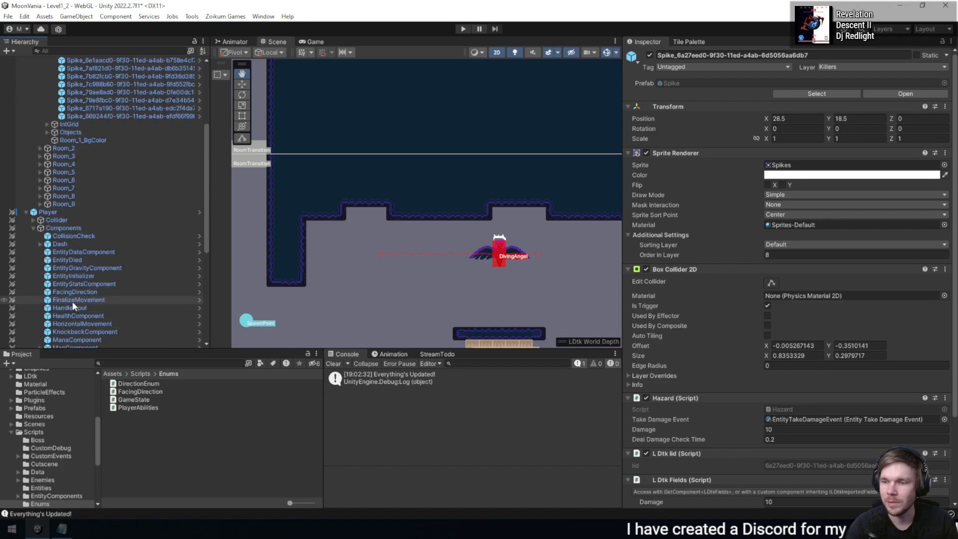
pyautogui.click(103, 245)
pyautogui.scroll(-3, 108, 251)
pyautogui.click(132, 247)
pyautogui.scroll(-1, 133, 246)
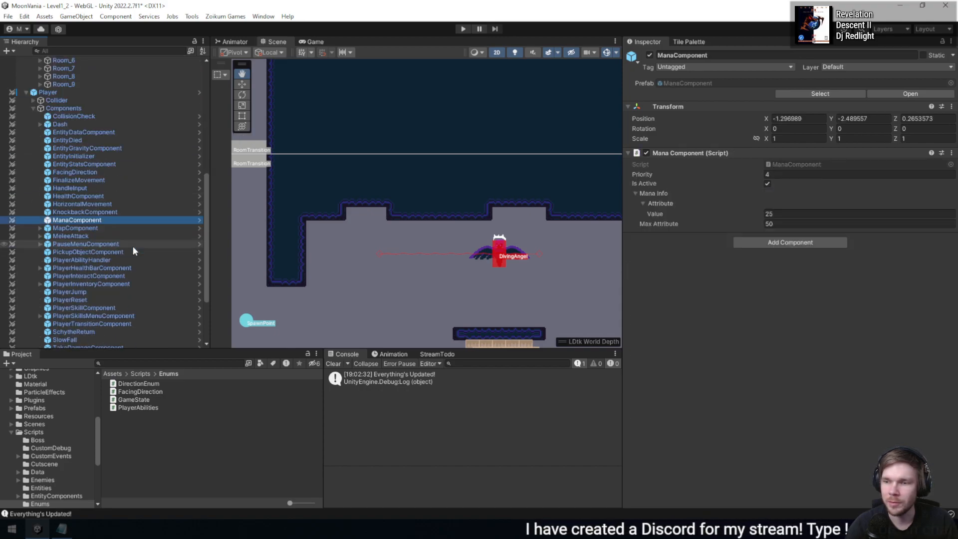
pyautogui.scroll(-1, 133, 246)
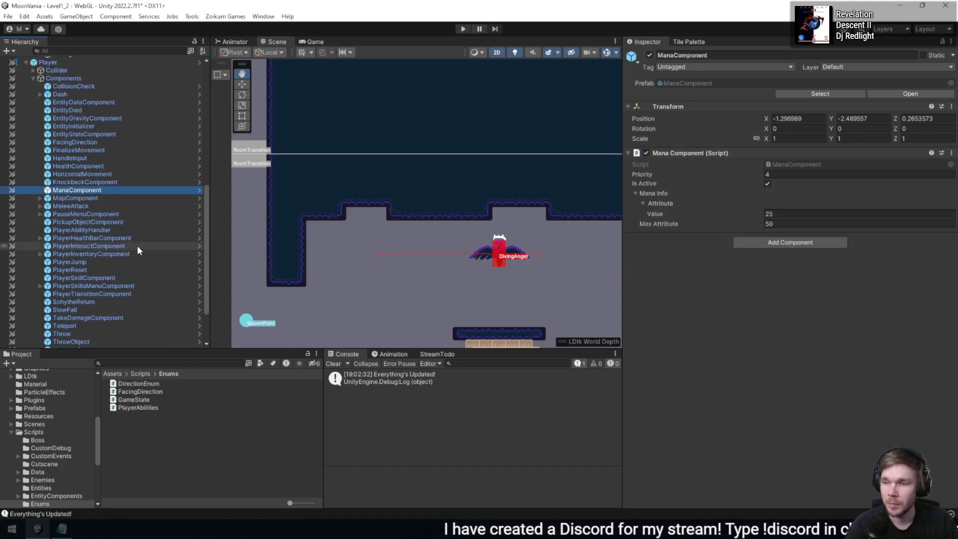
pyautogui.scroll(-1, 139, 250)
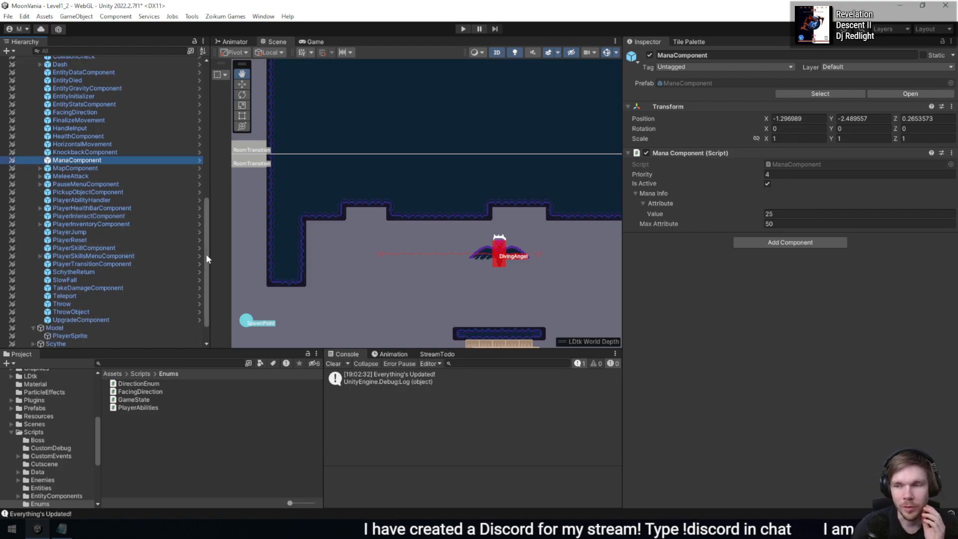
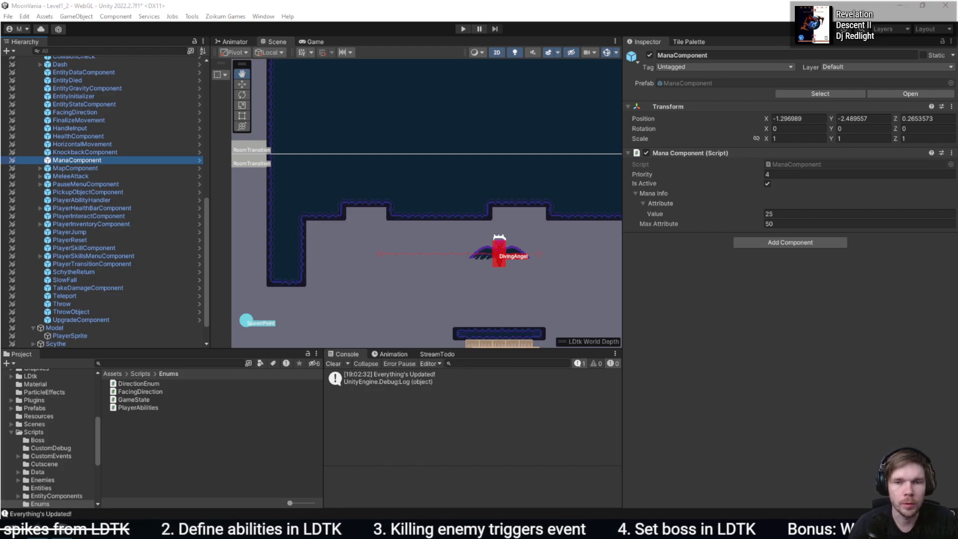
# - Switch to LDtk and delete the values Abilities1 through Abilities6 from the Abilities enum
pyautogui.hotkey('alt', 'Tab')
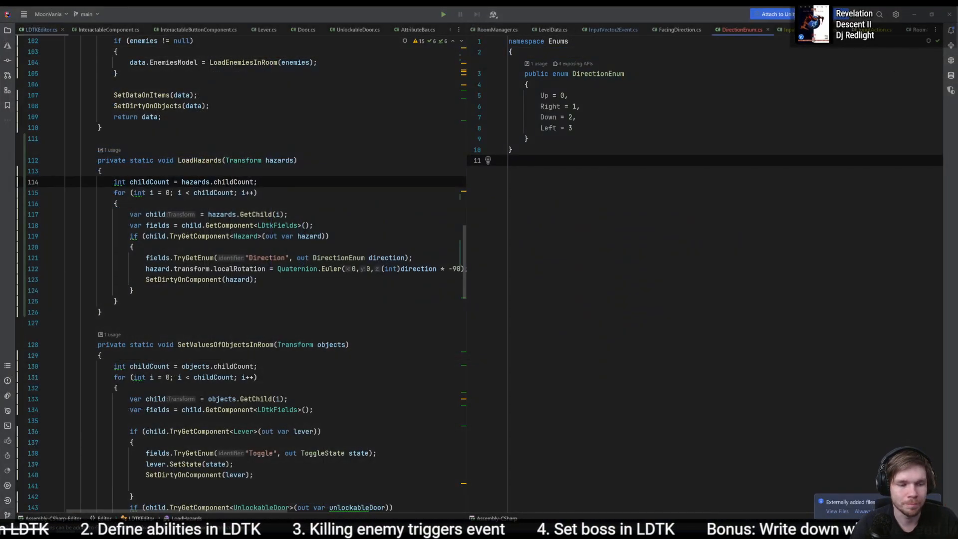
pyautogui.hotkey('alt', 'Tab')
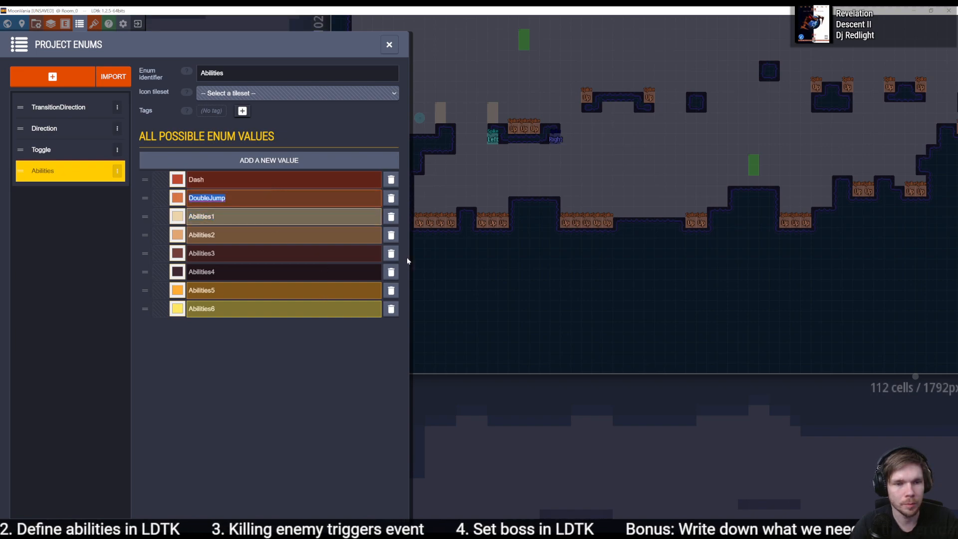
pyautogui.click(390, 235)
pyautogui.click(390, 234)
pyautogui.click(390, 235)
pyautogui.click(391, 234)
pyautogui.click(391, 235)
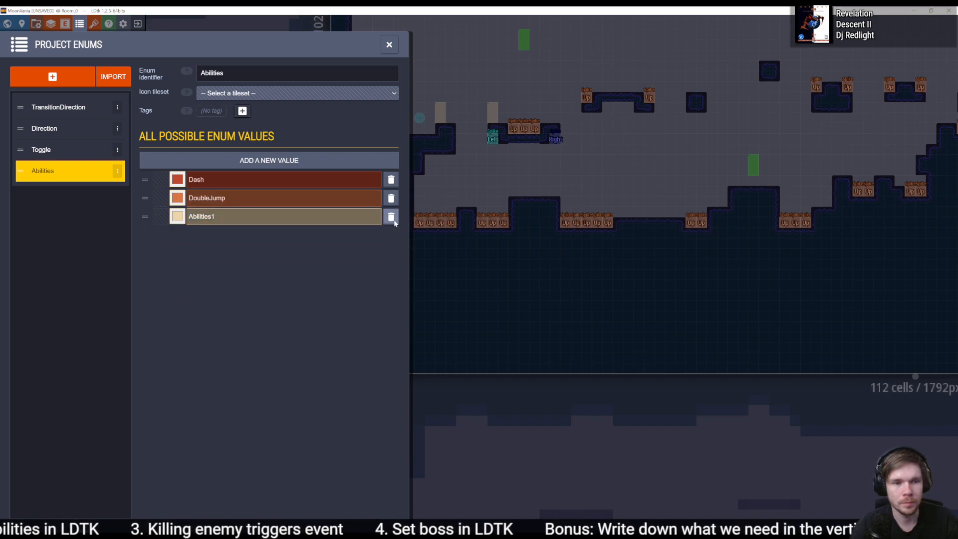
pyautogui.click(390, 216)
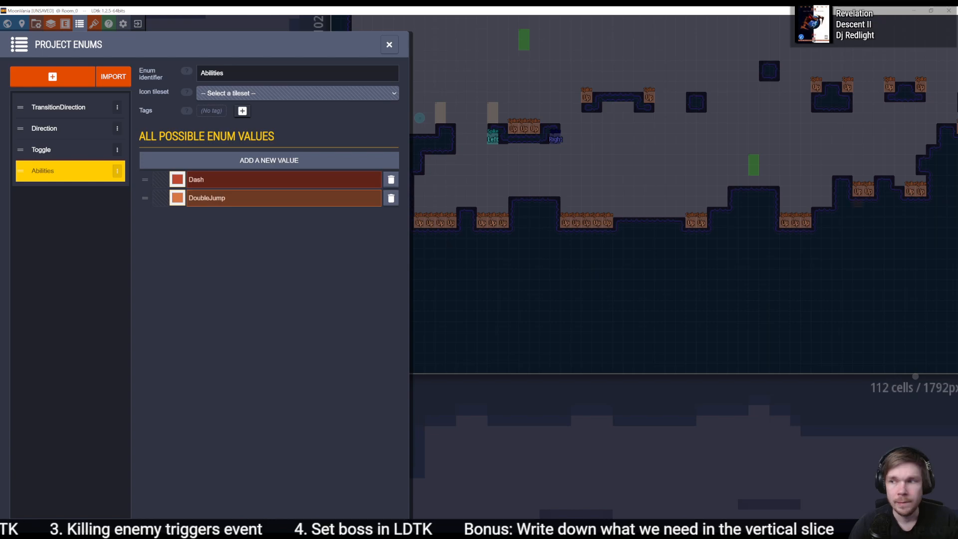
# - Switch to the code editor, search for "abi", and examine the Abilities class in ExampleCustomDataType before closing its file
pyautogui.hotkey('alt', 'Tab')
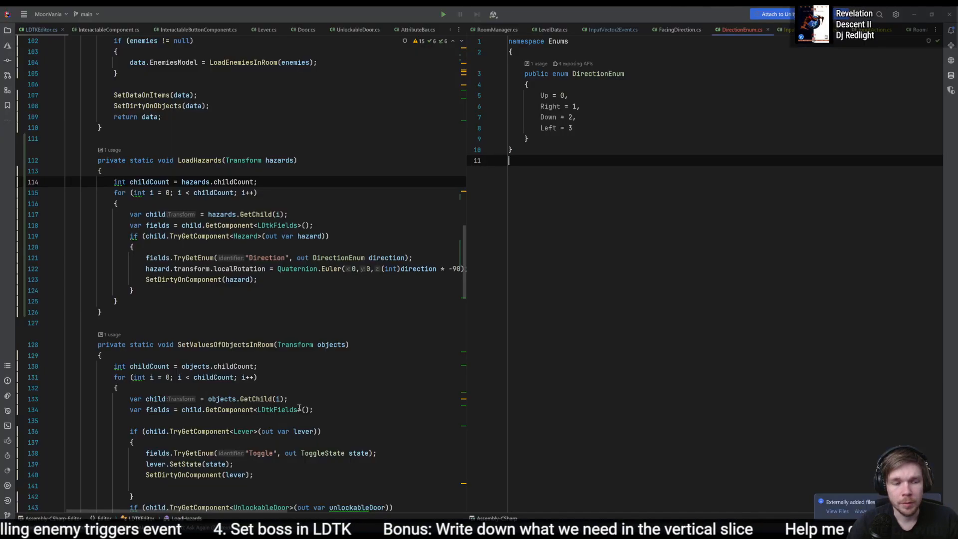
pyautogui.press('shift')
pyautogui.press('shift')
pyautogui.write('abili')
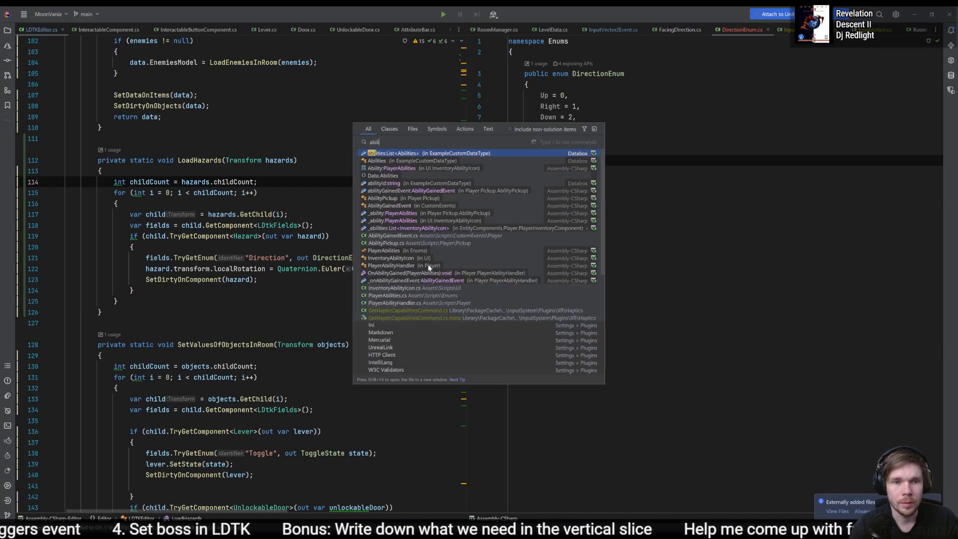
pyautogui.press('Return')
pyautogui.hotkey('ctrl', 'Left')
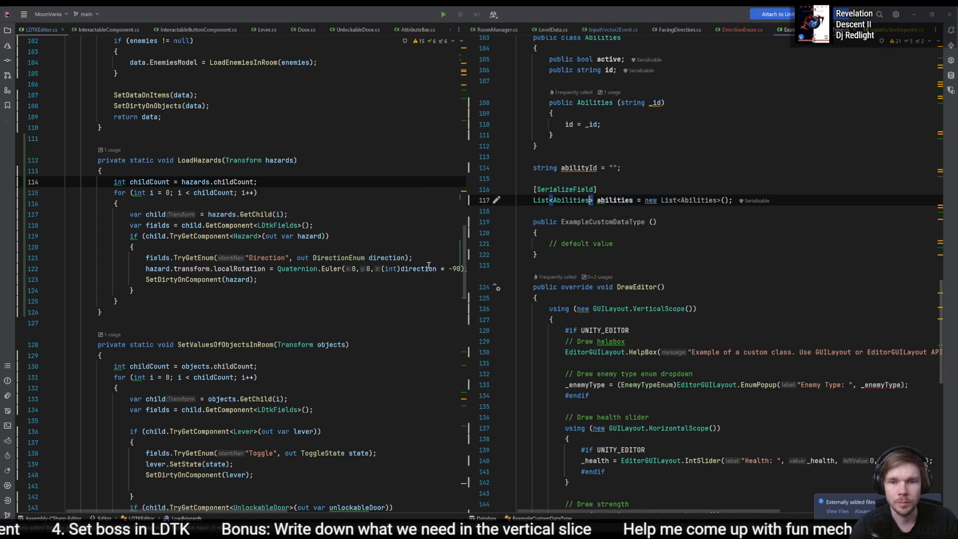
pyautogui.press('F12')
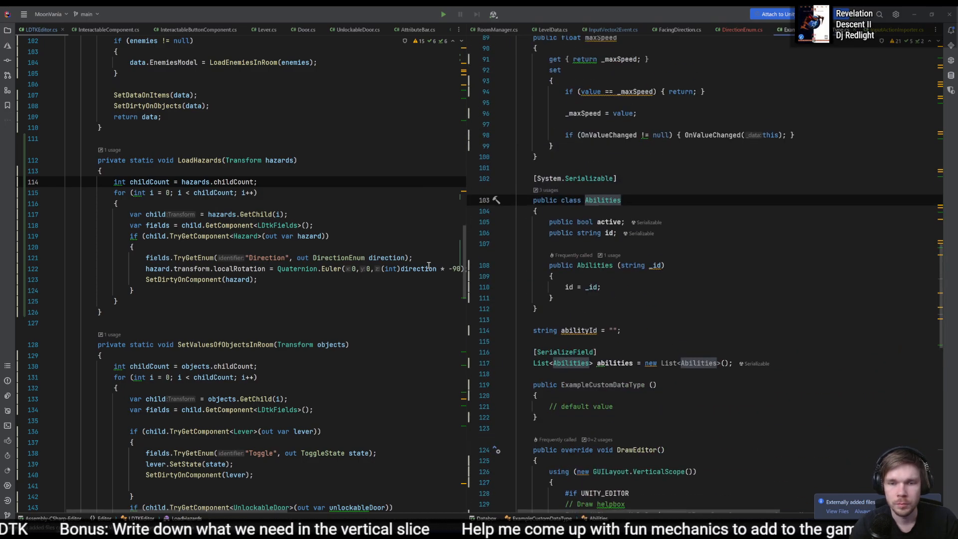
pyautogui.scroll(10, 699, 193)
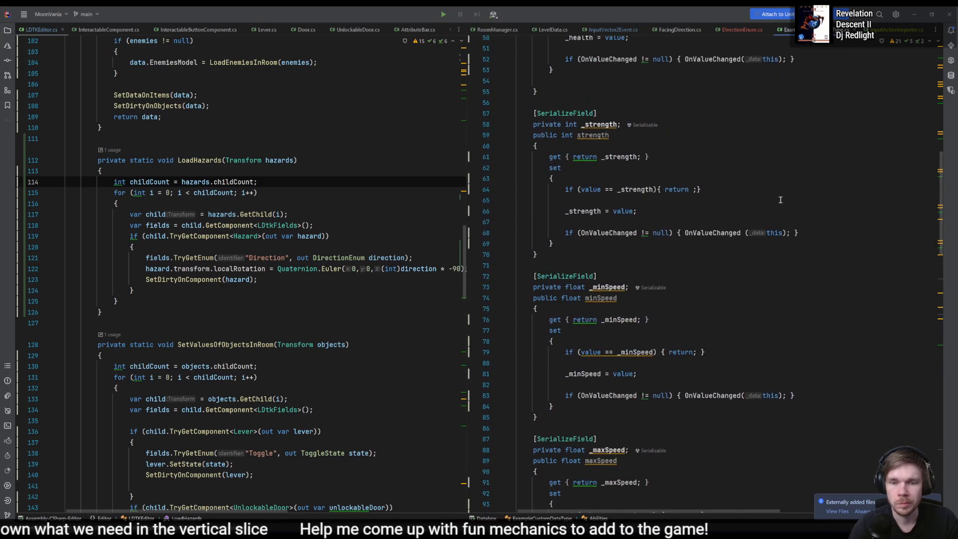
pyautogui.scroll(-6, 780, 199)
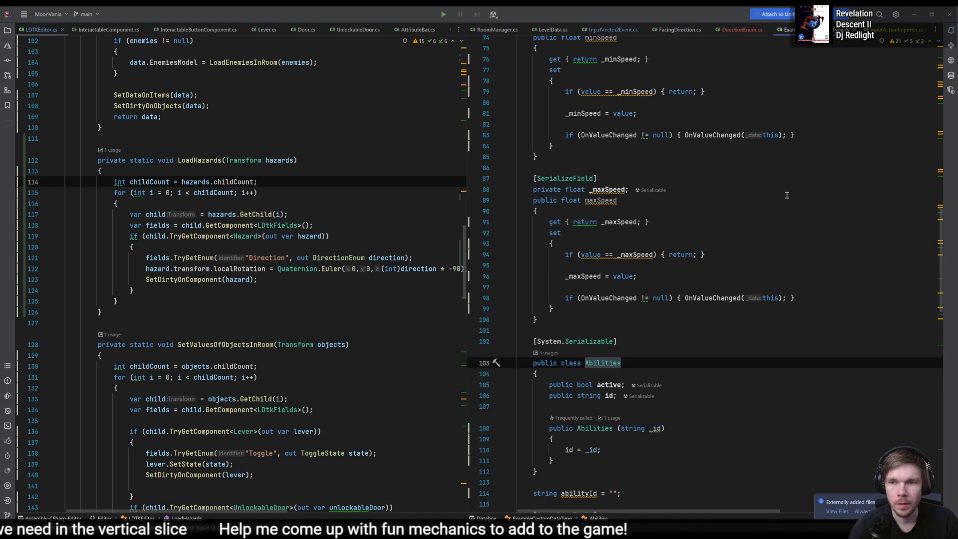
pyautogui.scroll(15, 787, 195)
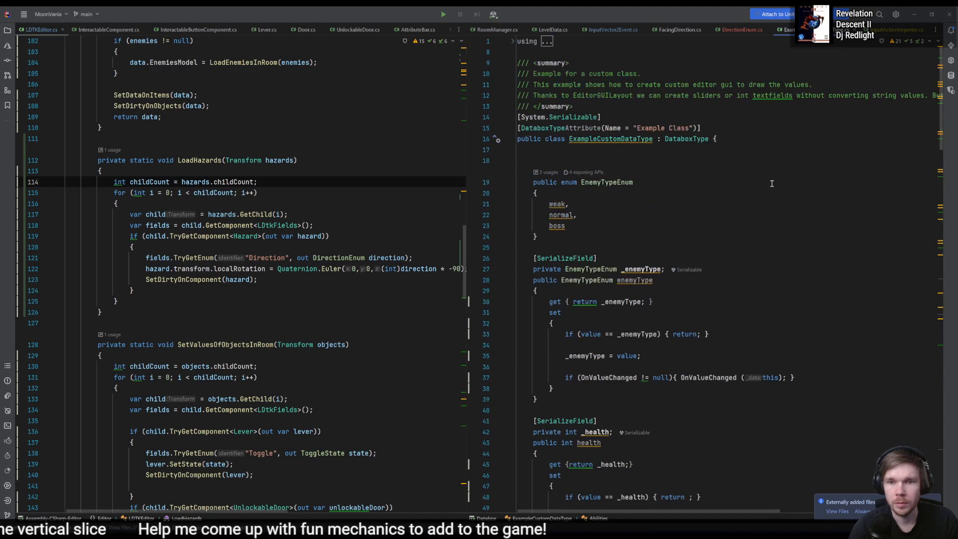
pyautogui.hotkey('ctrl', 'F4')
# - Search the code for "abilities" and open the PlayerAbilities enum to read its values
pyautogui.press('shift')
pyautogui.press('shift')
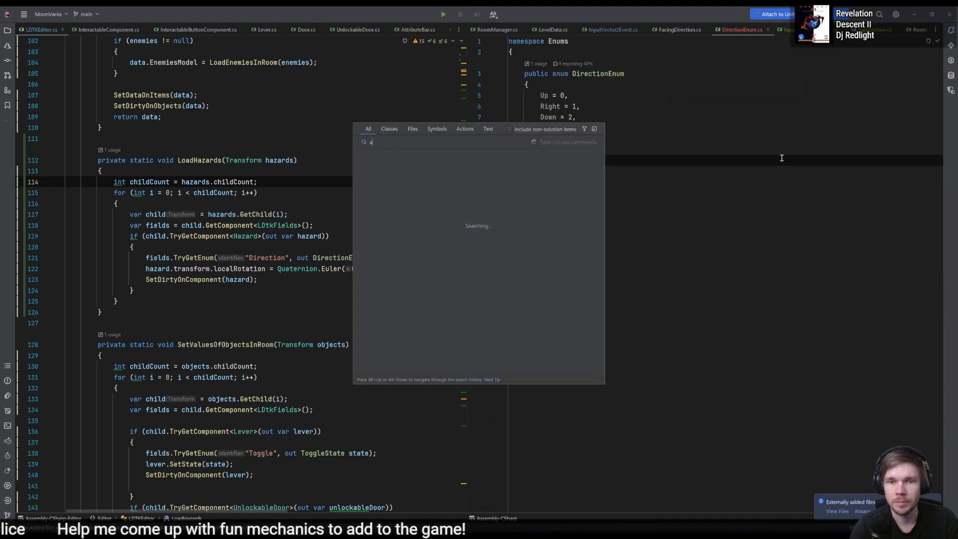
pyautogui.write('abilities')
pyautogui.press('Down')
pyautogui.press('Down')
pyautogui.press('Down')
pyautogui.press('Down')
pyautogui.press('Down')
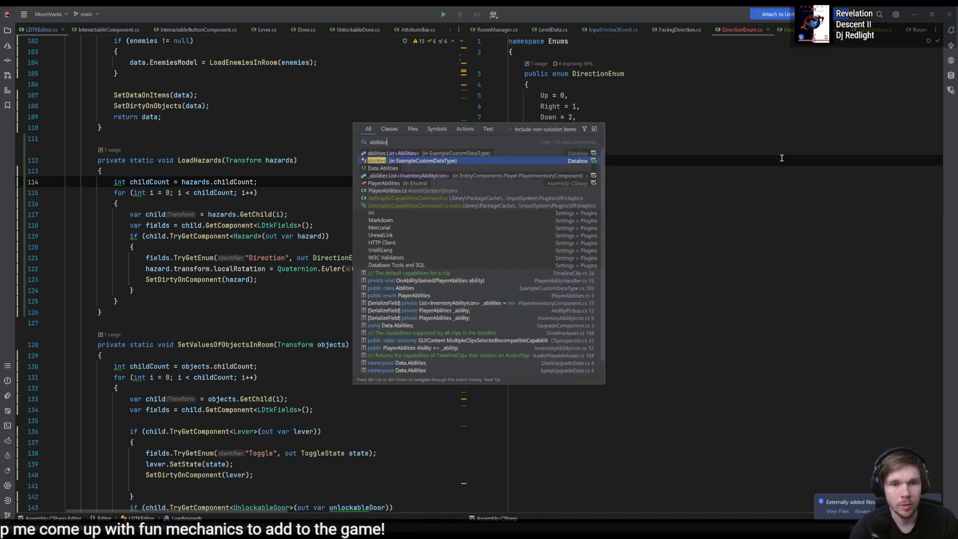
pyautogui.press('Return')
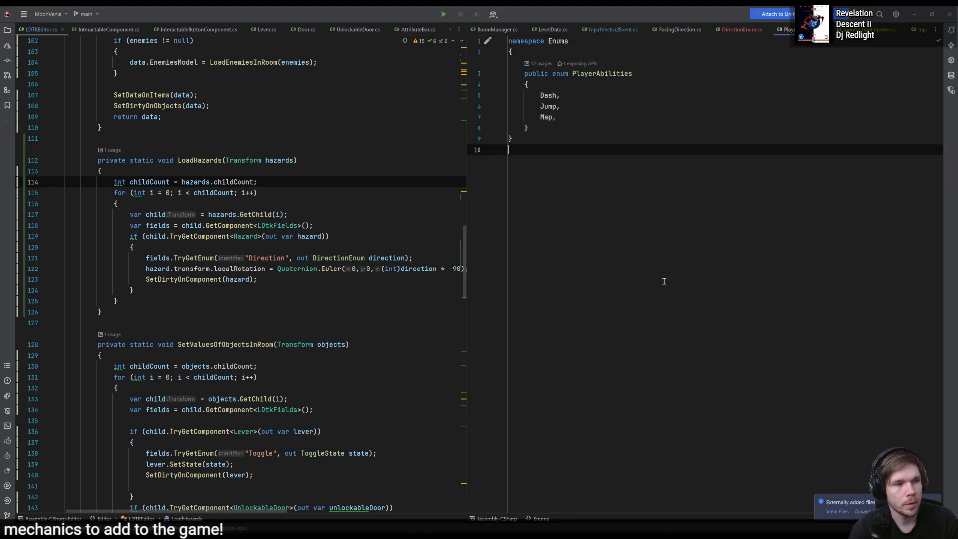
# - Switch back to LDtk and add the value Map to the Abilities enum
pyautogui.hotkey('alt', 'Tab')
pyautogui.click(282, 160)
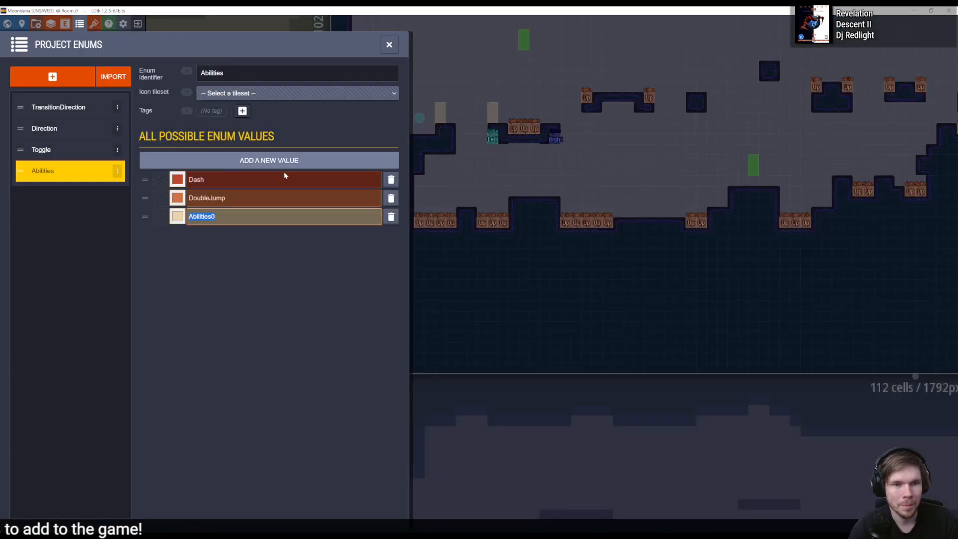
pyautogui.write('Map')
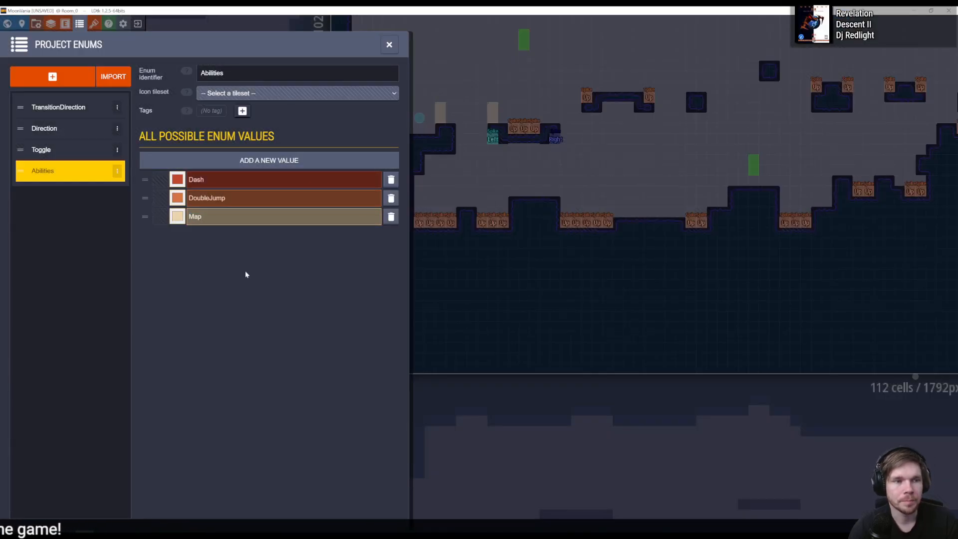
# - Give the AbilityPickup entity a single-value enum field based on the Abilities enum
pyautogui.click(68, 23)
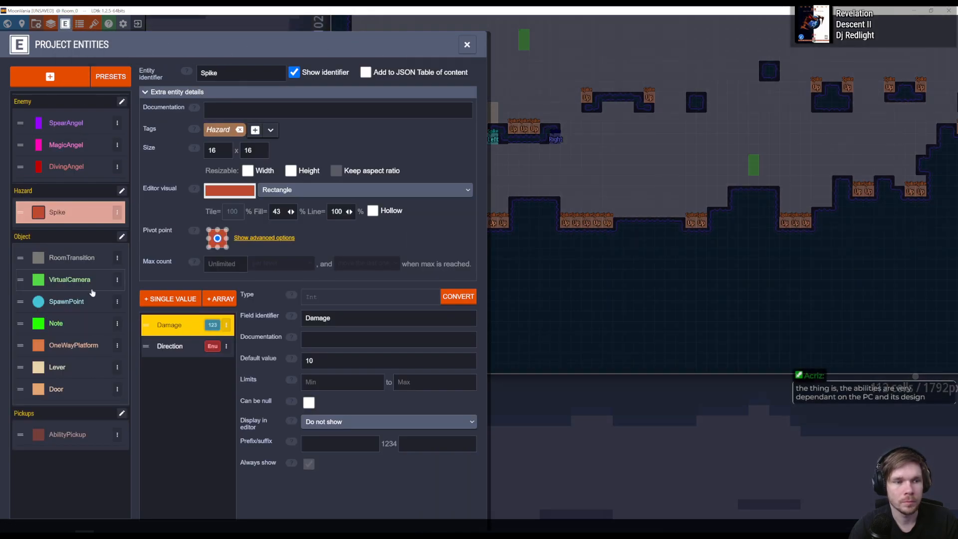
pyautogui.click(70, 434)
pyautogui.click(168, 298)
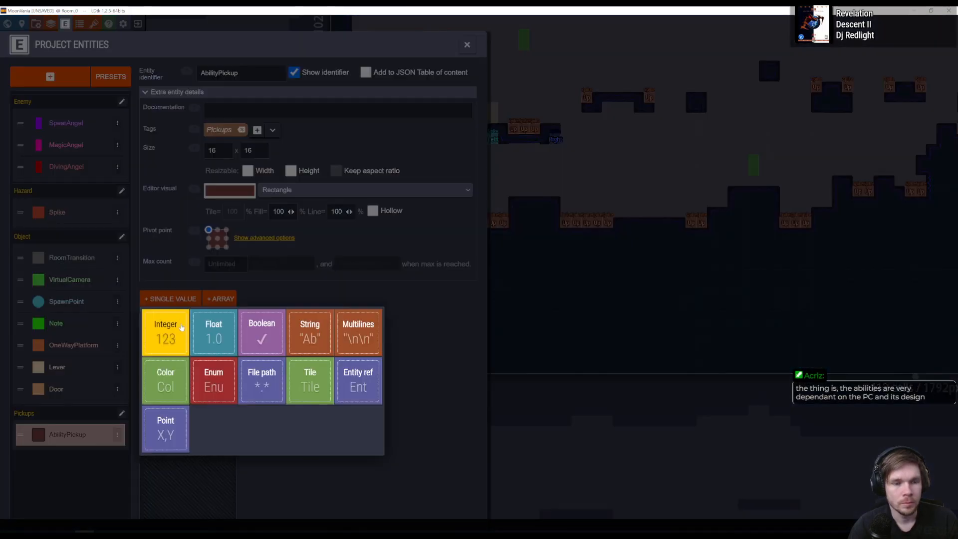
pyautogui.click(213, 380)
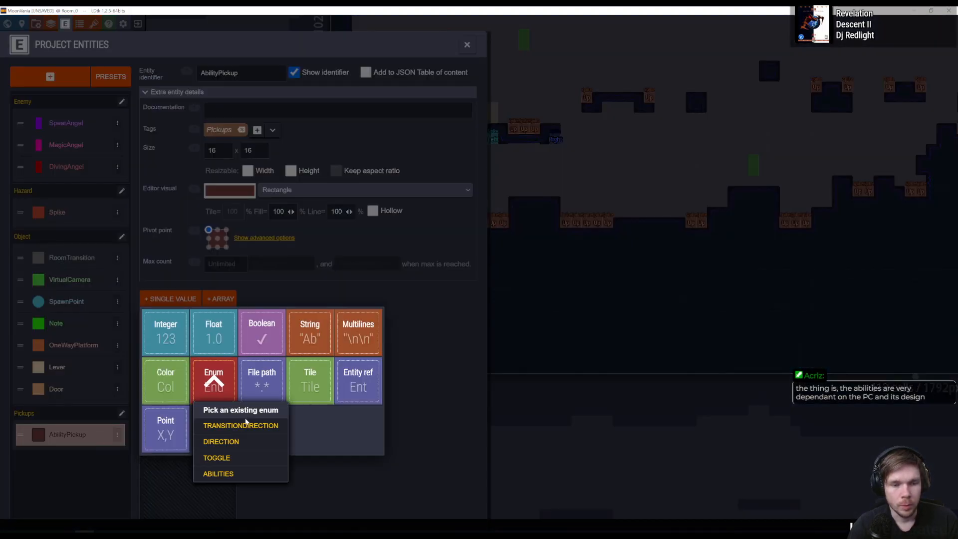
pyautogui.click(237, 474)
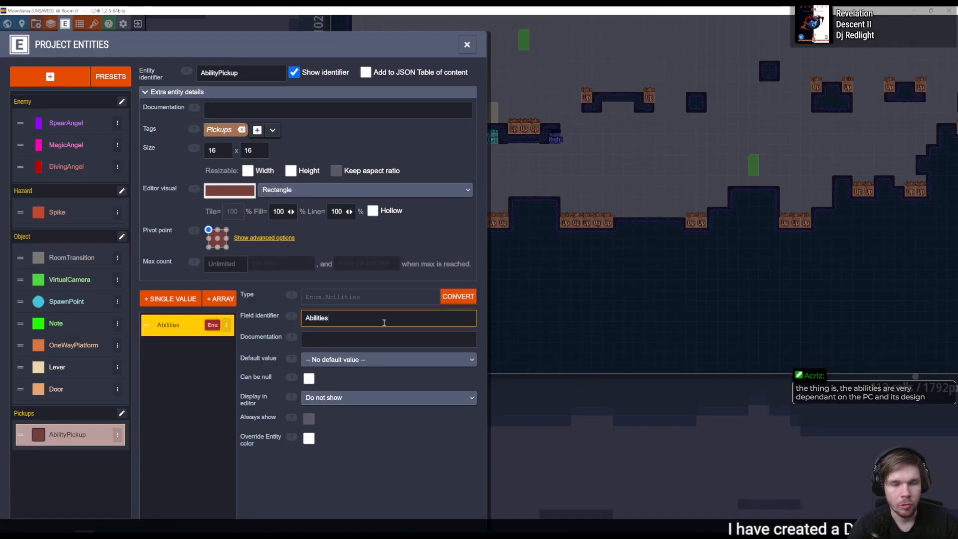
# - Set the AbilityPickup's Abilities field to show its value only in the editor and to always show
pyautogui.click(437, 360)
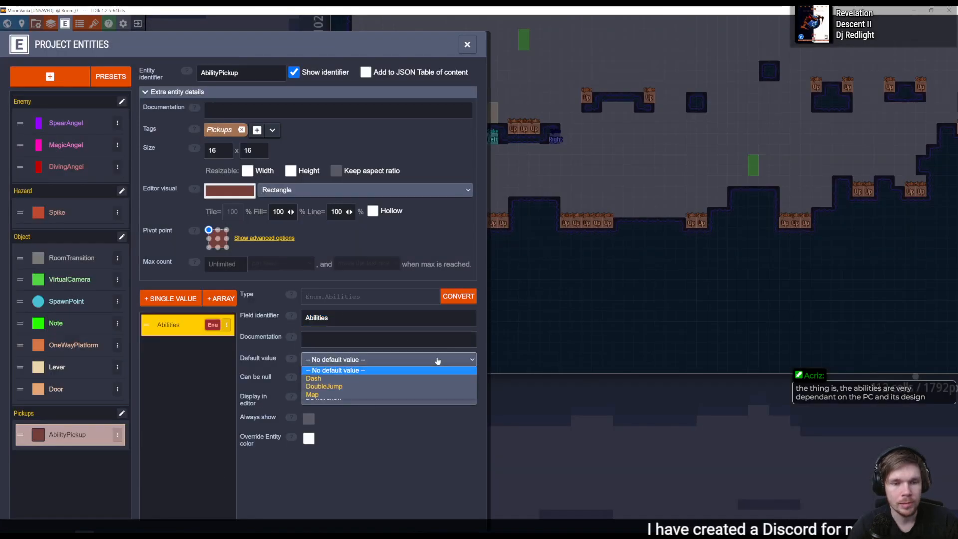
pyautogui.click(439, 359)
pyautogui.click(387, 398)
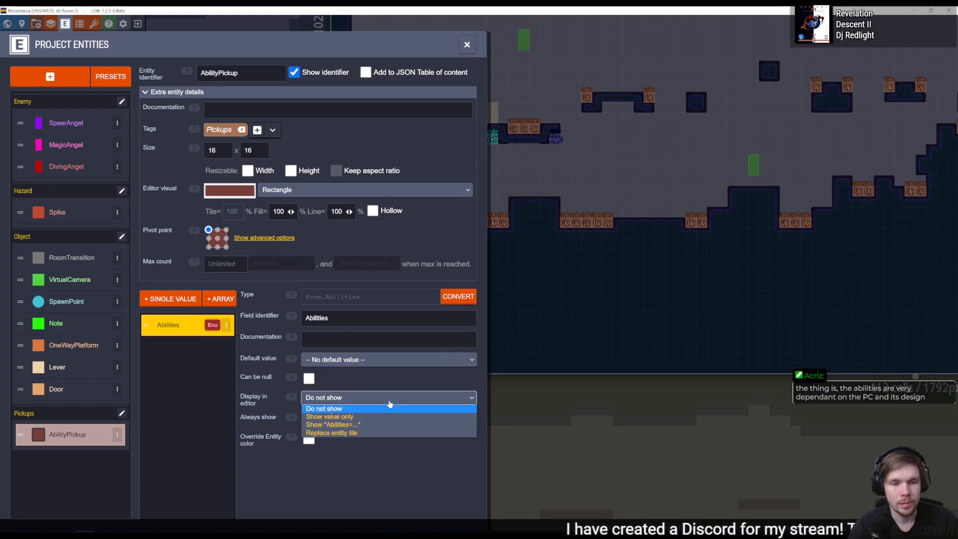
pyautogui.click(376, 416)
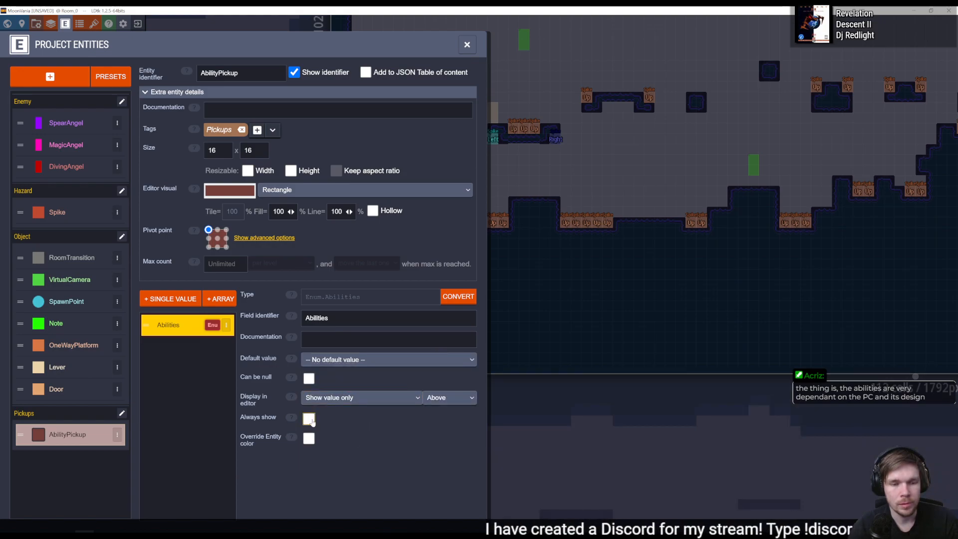
pyautogui.click(309, 418)
pyautogui.click(398, 397)
pyautogui.click(415, 459)
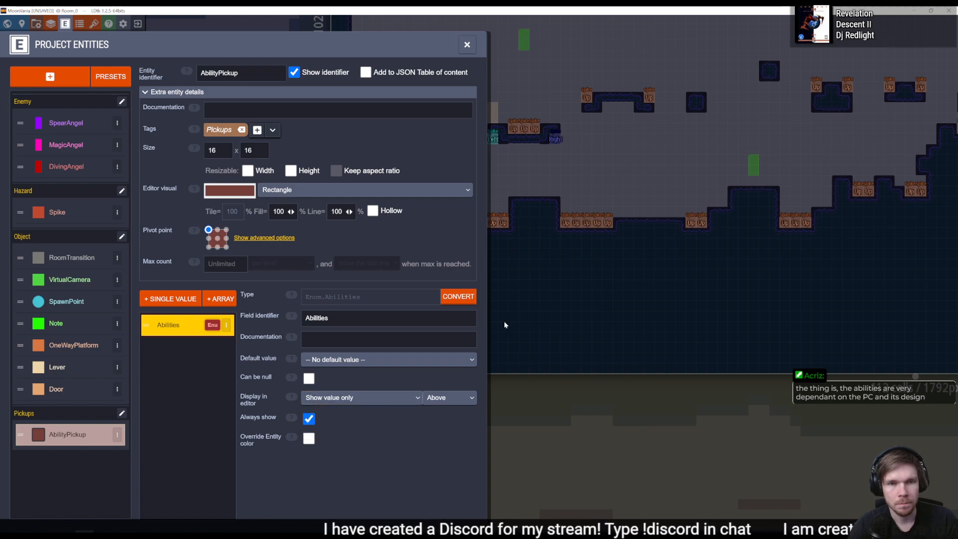
# - Close the entity settings and open the room below the current one at its stepped mound
pyautogui.click(462, 48)
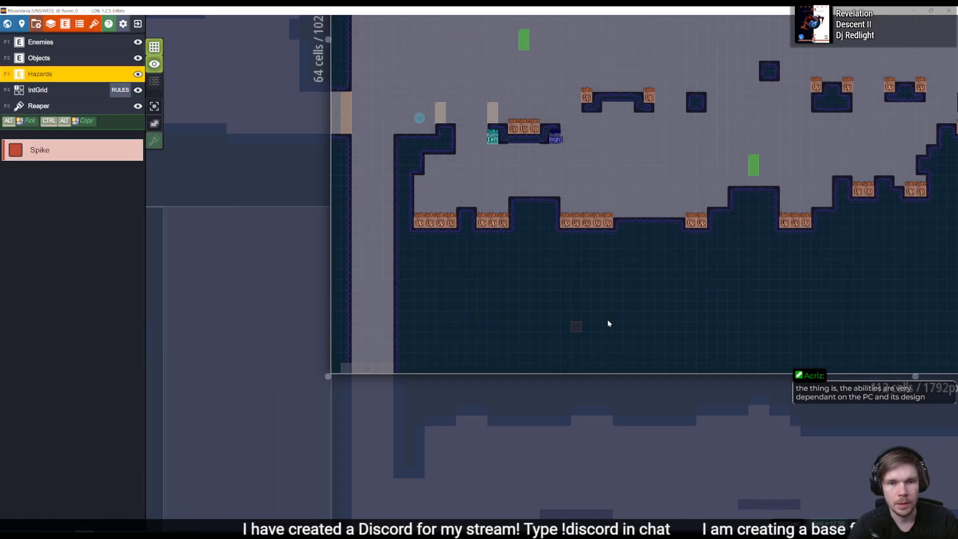
pyautogui.moveTo(612, 309); pyautogui.dragTo(264, 276, button='middle')
pyautogui.moveTo(773, 378); pyautogui.dragTo(451, 244, button='middle')
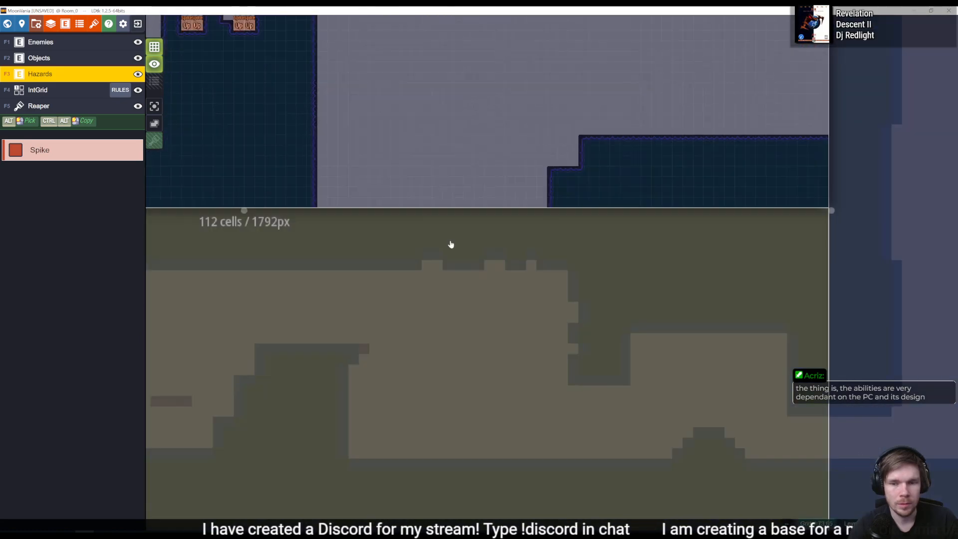
pyautogui.click(704, 391)
pyautogui.scroll(4, 558, 315)
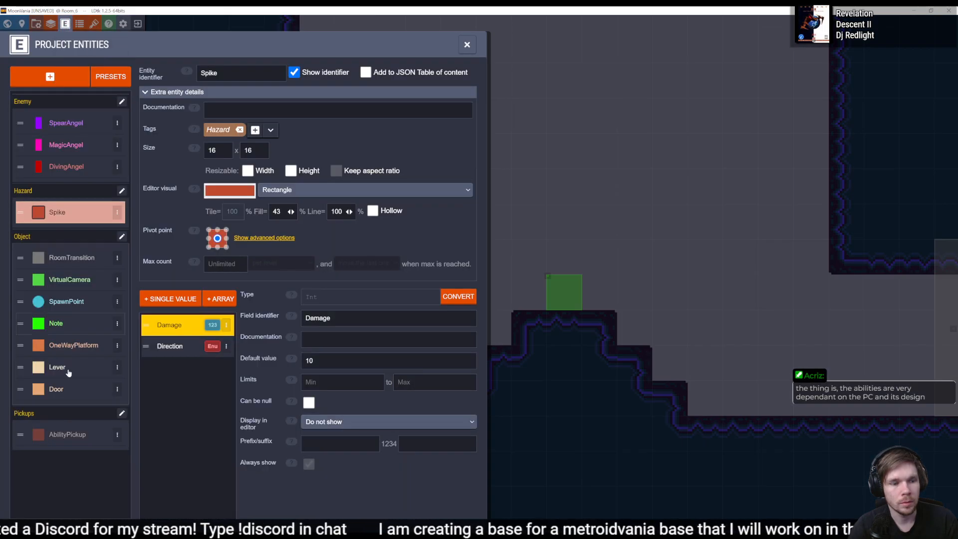
# - Check the AbilityPickup entity's settings and look through the project's layers for one that offers it
pyautogui.click(66, 434)
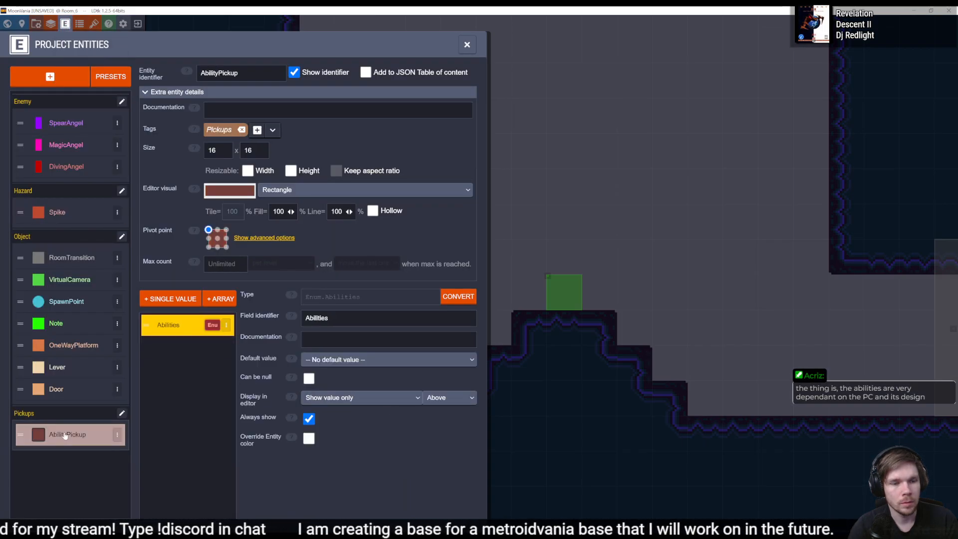
pyautogui.click(466, 44)
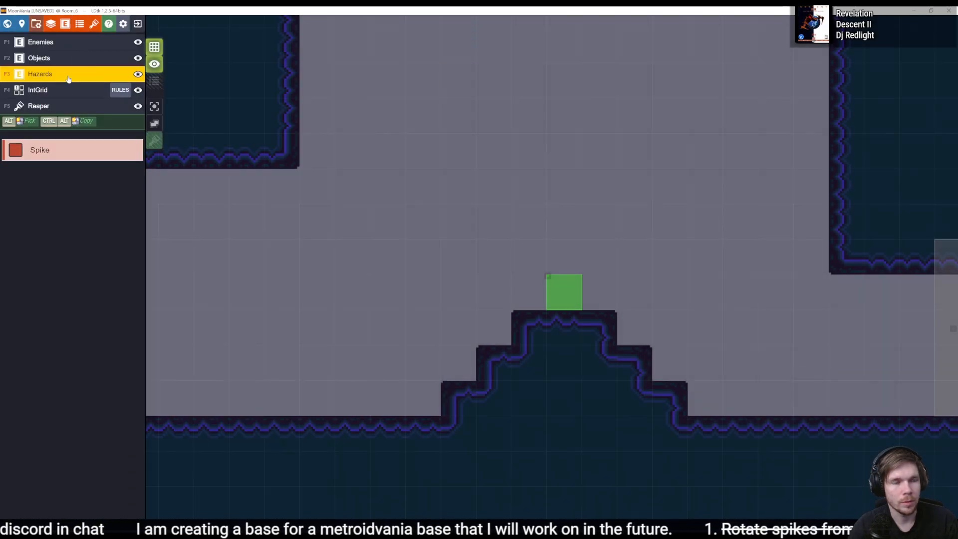
pyautogui.click(72, 59)
pyautogui.click(77, 49)
pyautogui.click(65, 92)
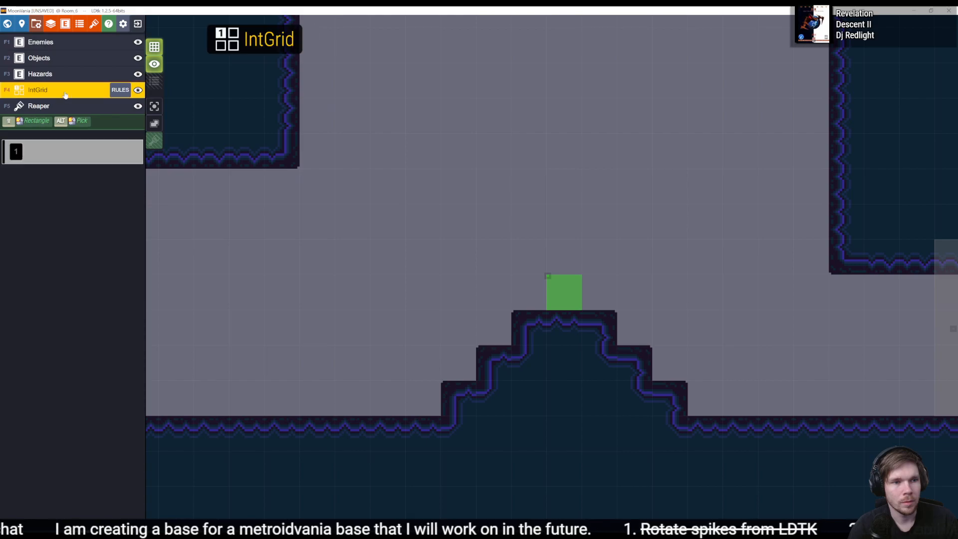
pyautogui.click(64, 105)
pyautogui.click(65, 24)
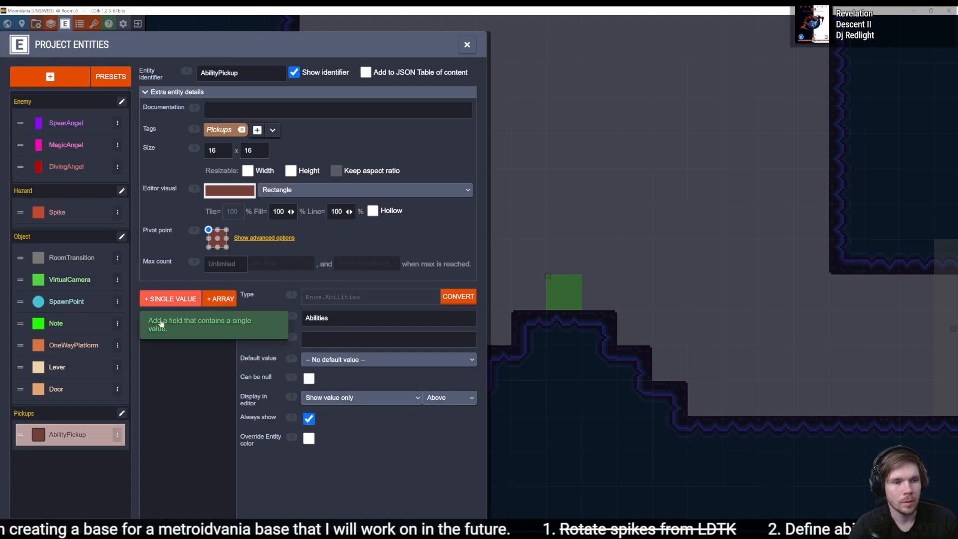
pyautogui.click(467, 46)
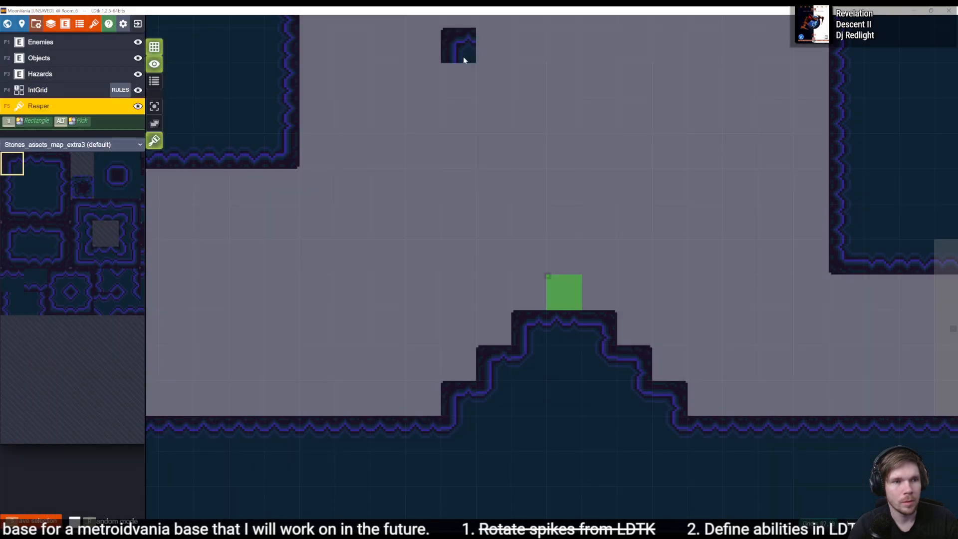
# - Add a new layer of type Entities to the project's layers
pyautogui.click(38, 43)
pyautogui.click(50, 24)
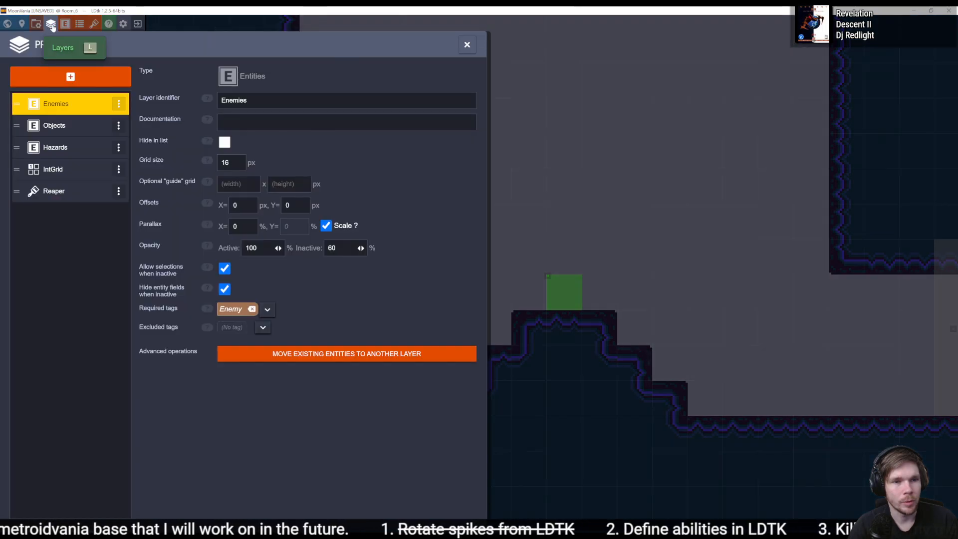
pyautogui.click(70, 76)
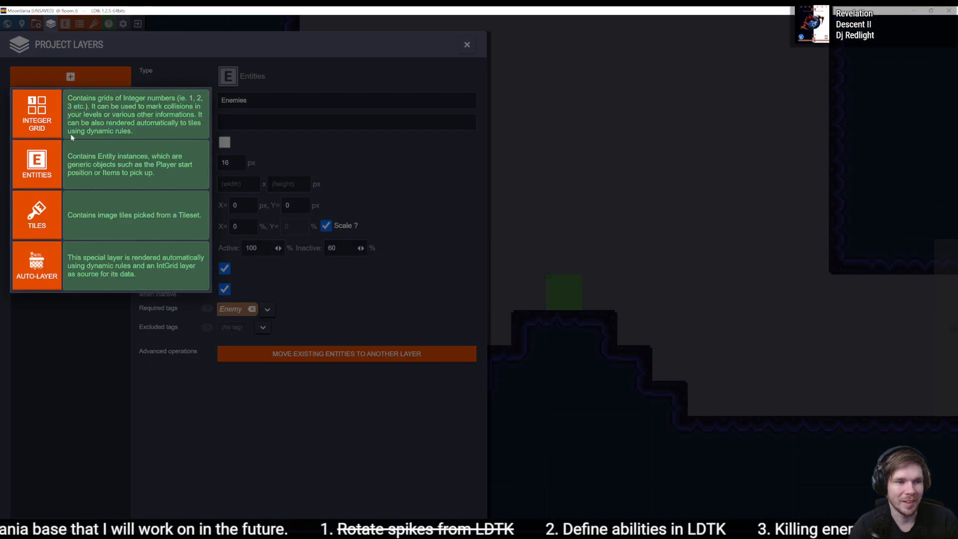
pyautogui.click(40, 165)
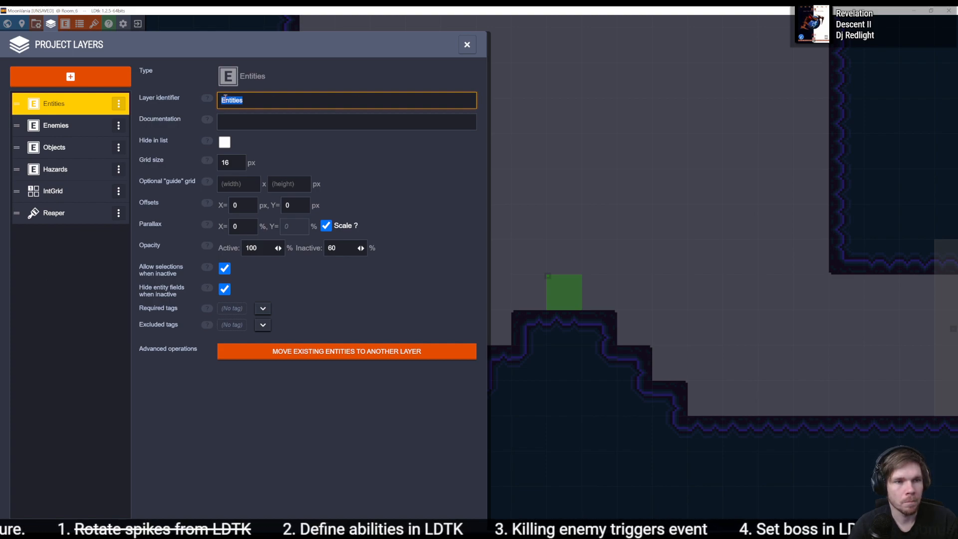
# - Add Pickups to the Objects layer's required tags and close the layer settings
pyautogui.click(60, 147)
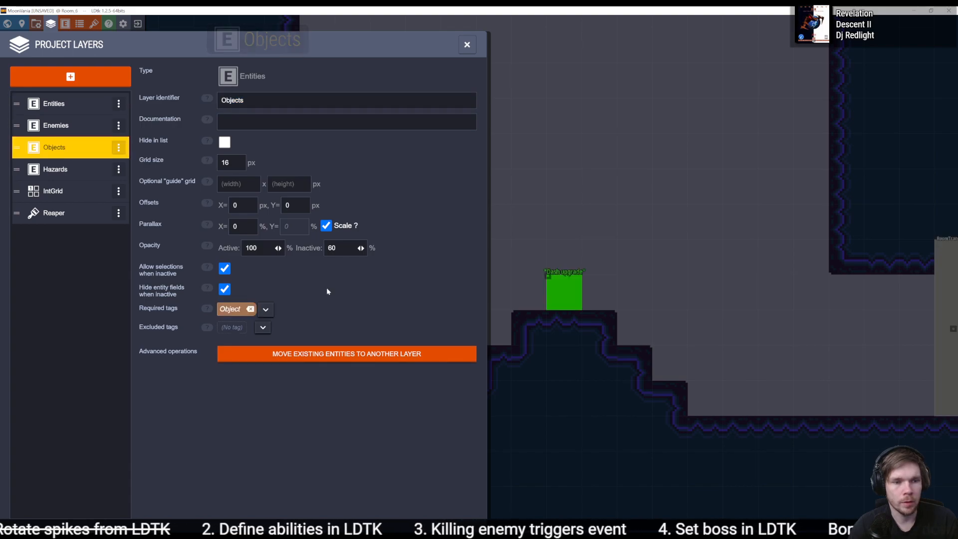
pyautogui.click(266, 309)
pyautogui.click(298, 355)
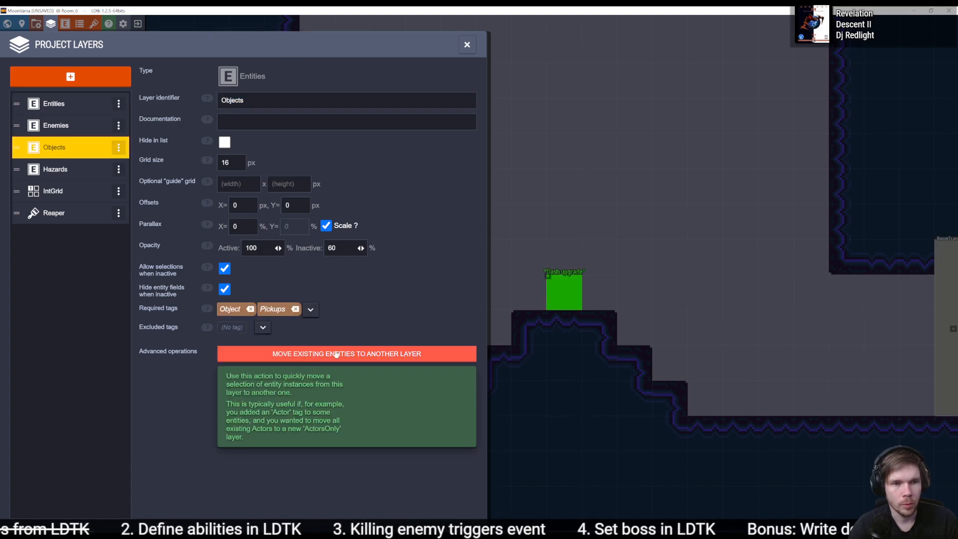
pyautogui.click(466, 45)
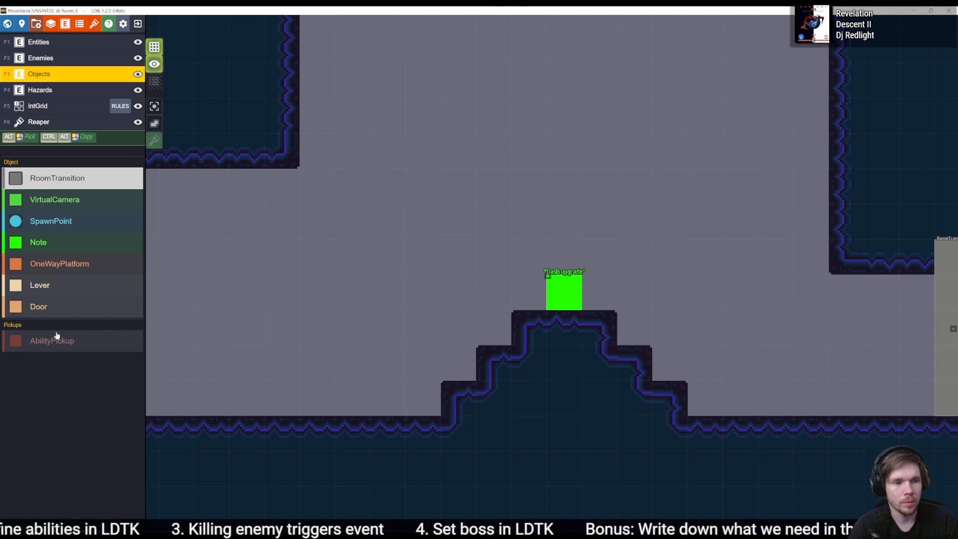
# - Look through the project's entity, enum and layer settings to see how the AbilityPickup entity and the Objects layer are set up
pyautogui.click(64, 25)
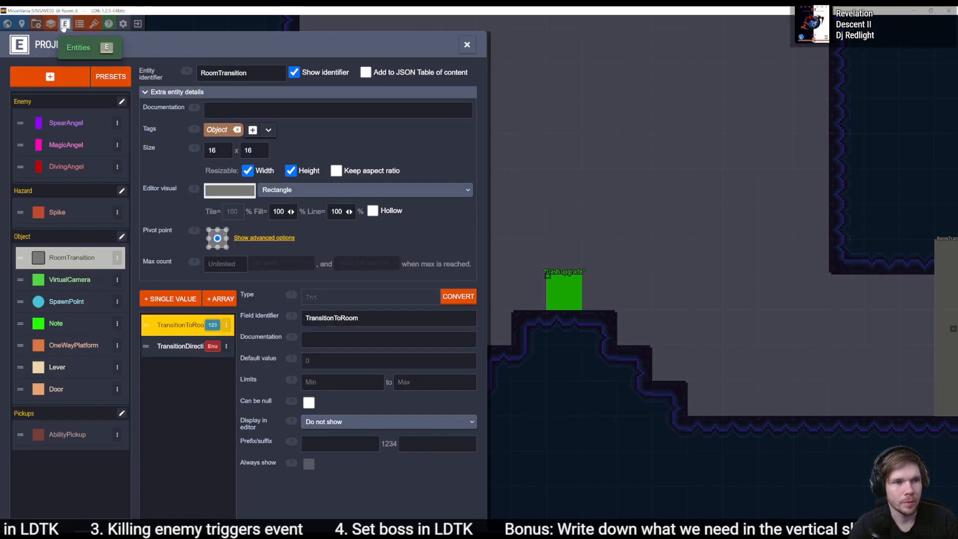
pyautogui.click(466, 45)
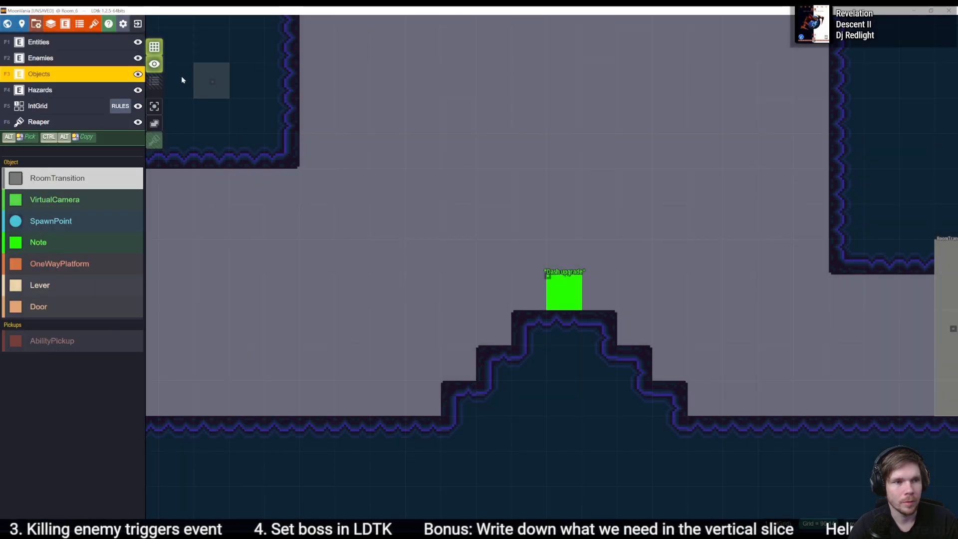
pyautogui.click(60, 24)
pyautogui.click(50, 23)
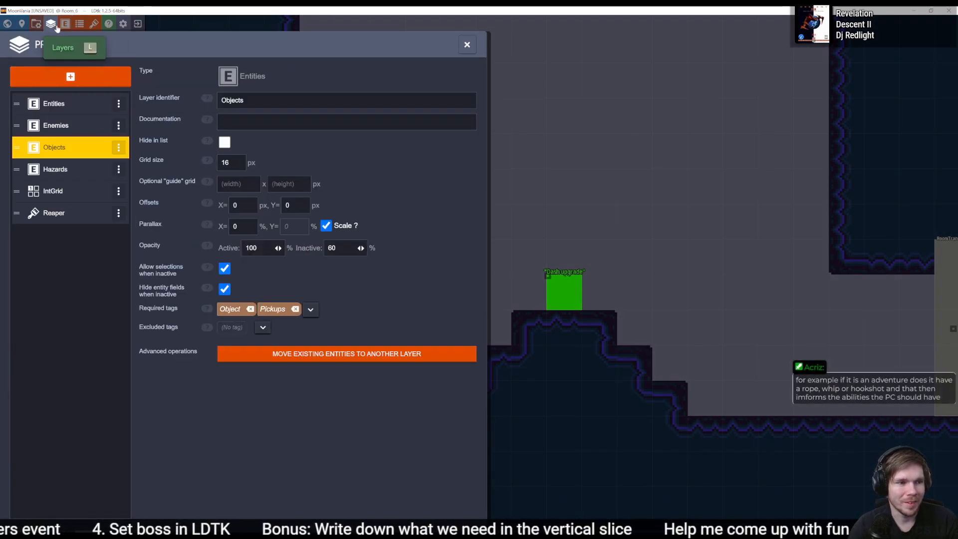
pyautogui.click(81, 24)
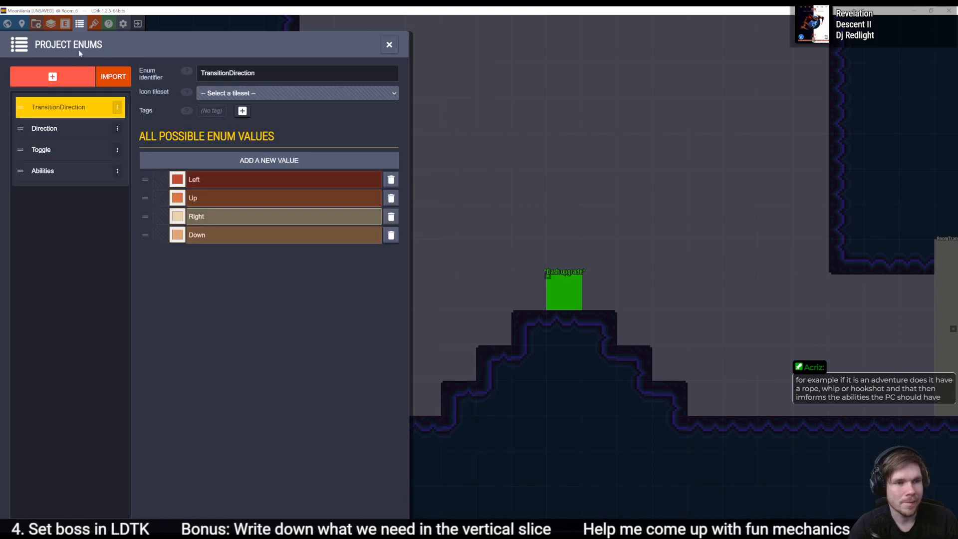
pyautogui.click(67, 25)
pyautogui.click(51, 24)
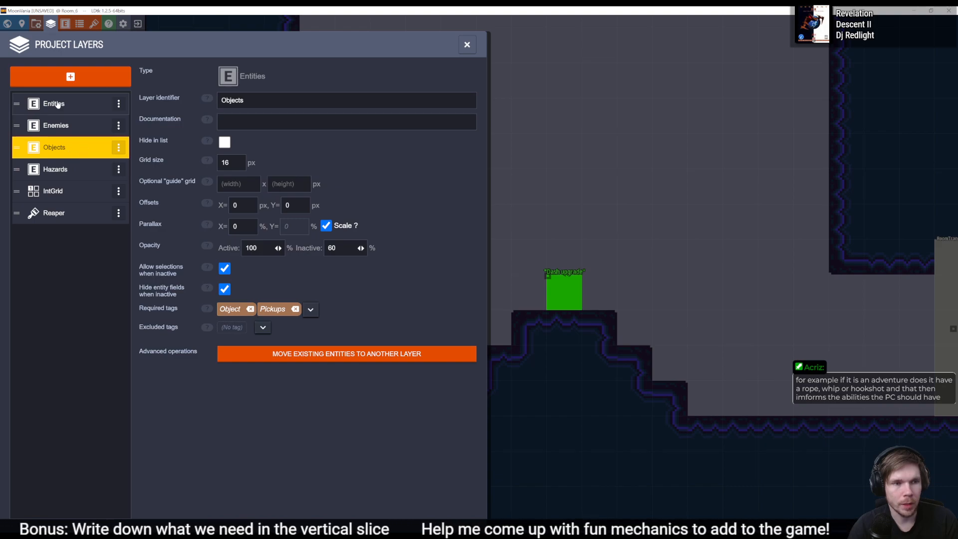
# - Compare the required tags of the Entities, Enemies, Objects and Hazards layers
pyautogui.click(84, 104)
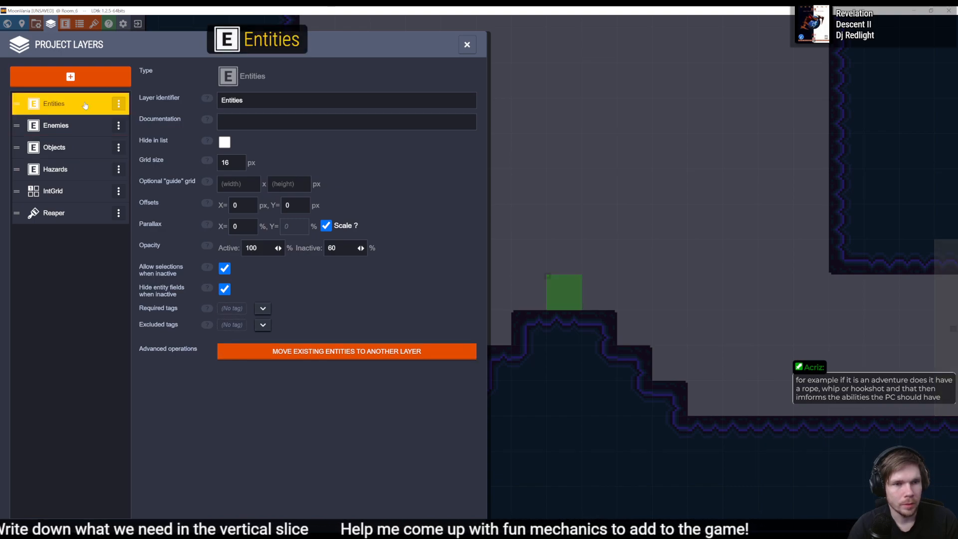
pyautogui.click(79, 150)
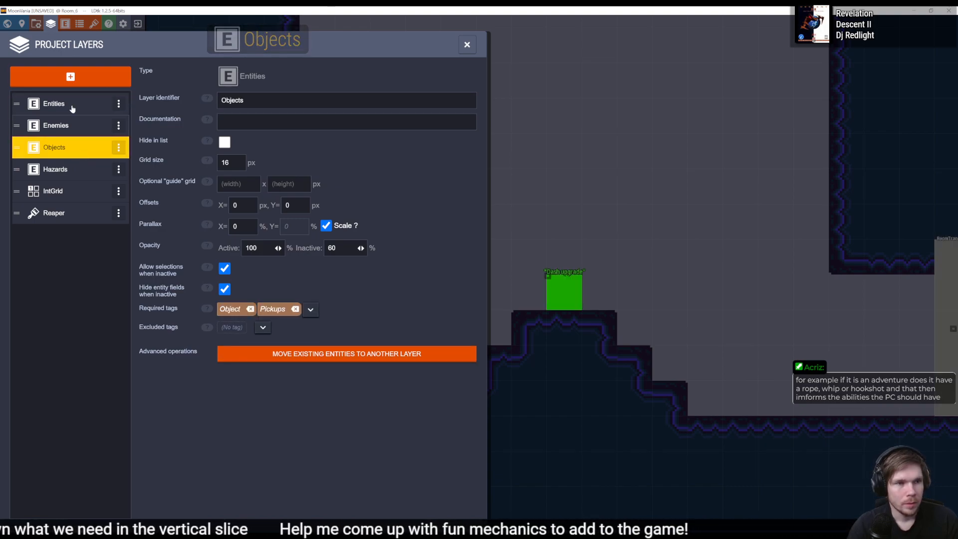
pyautogui.click(66, 24)
pyautogui.click(52, 24)
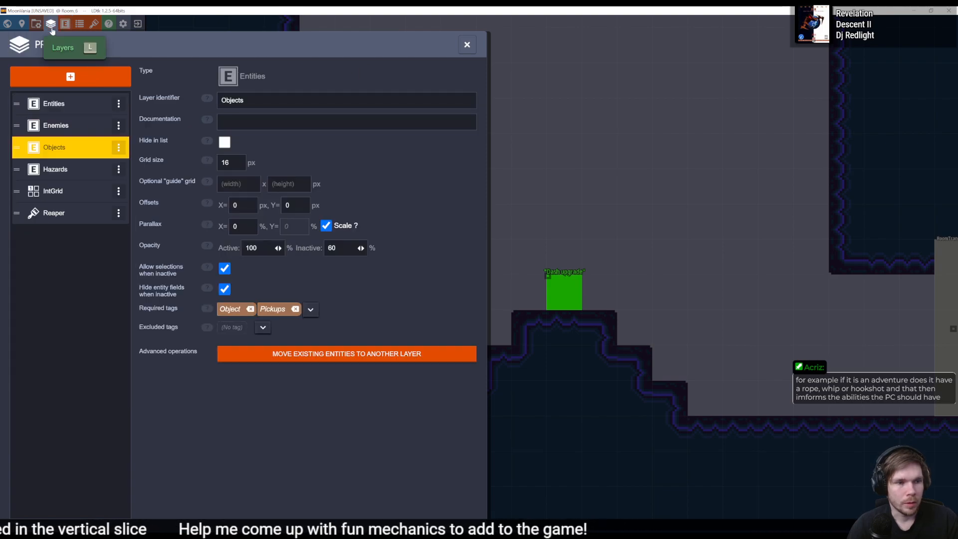
pyautogui.click(84, 102)
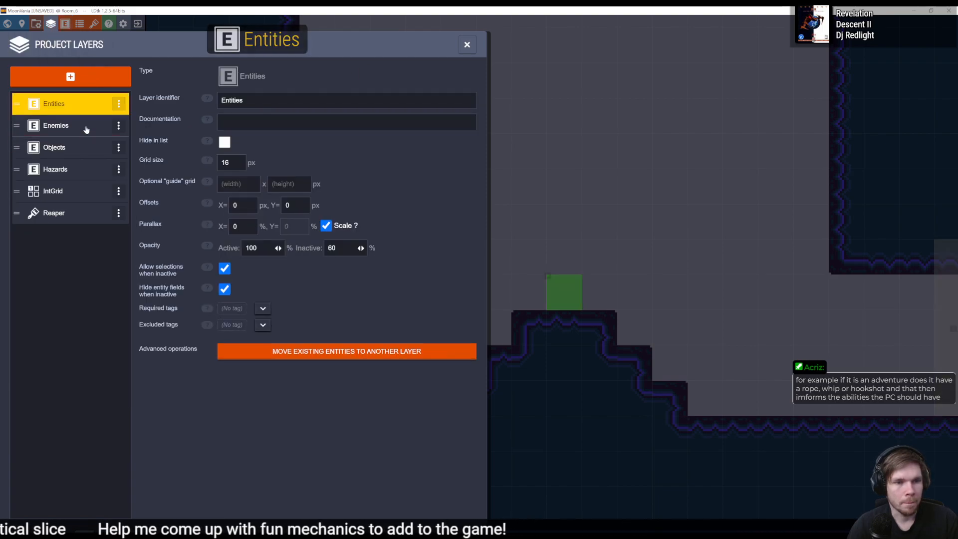
pyautogui.click(85, 142)
pyautogui.click(84, 125)
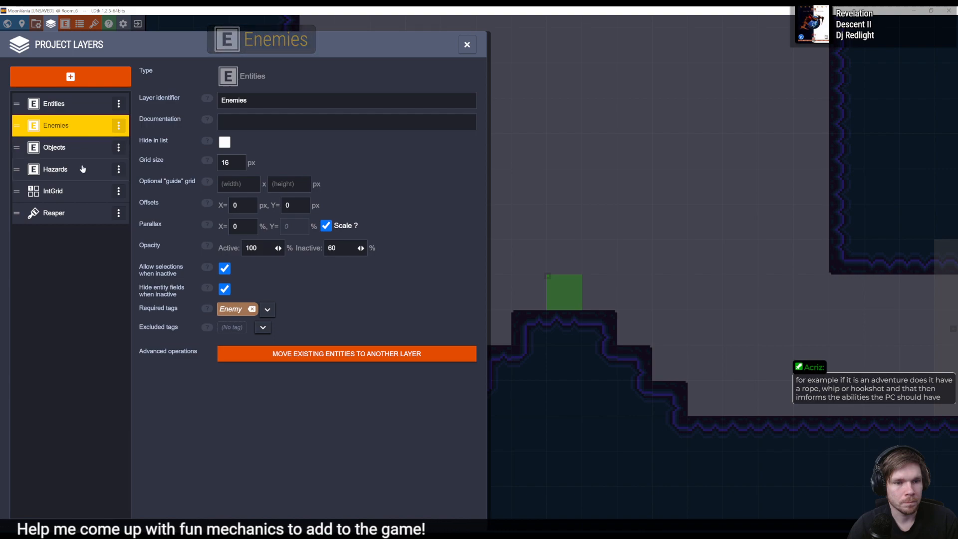
pyautogui.click(80, 169)
# - Delete the untagged Entities layer and the Reaper layer from the project's layers
pyautogui.click(77, 104)
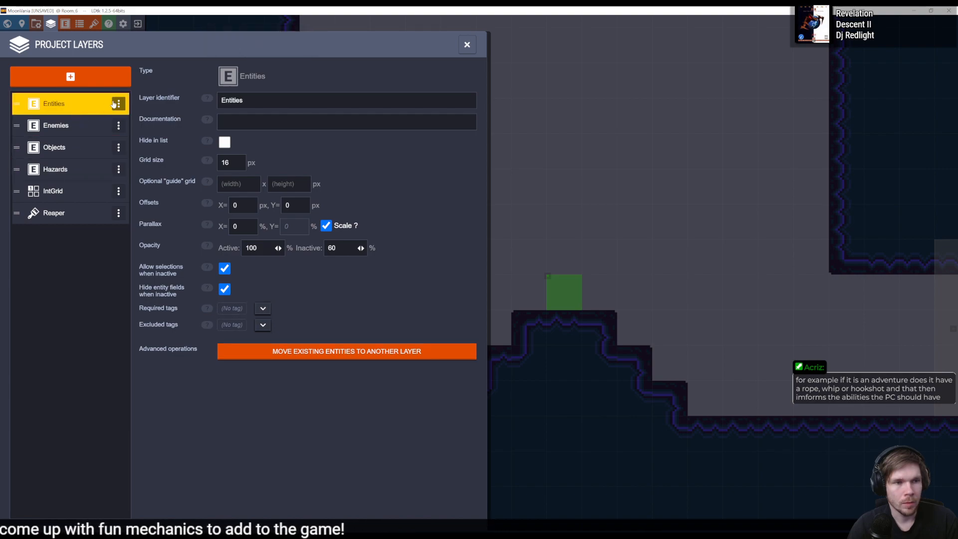
pyautogui.click(118, 103)
pyautogui.click(142, 184)
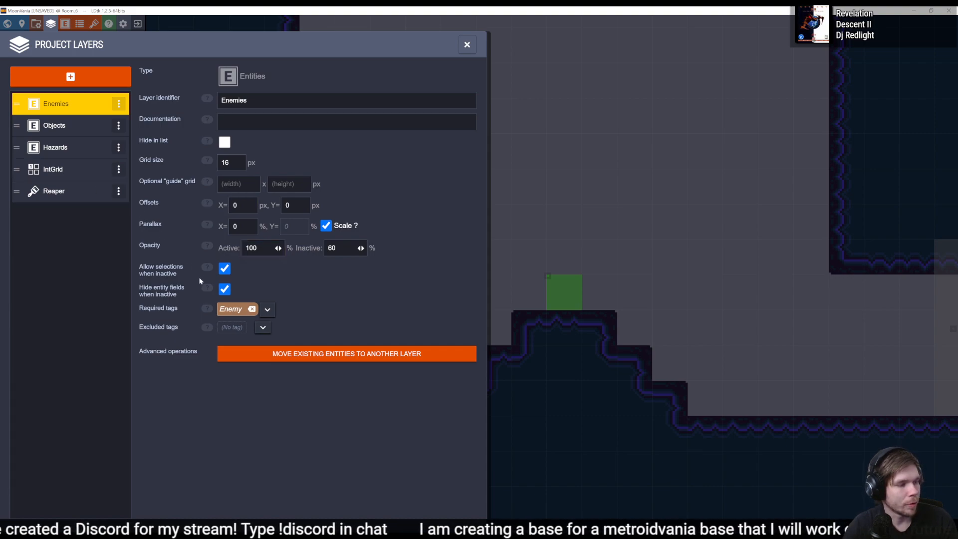
pyautogui.click(119, 191)
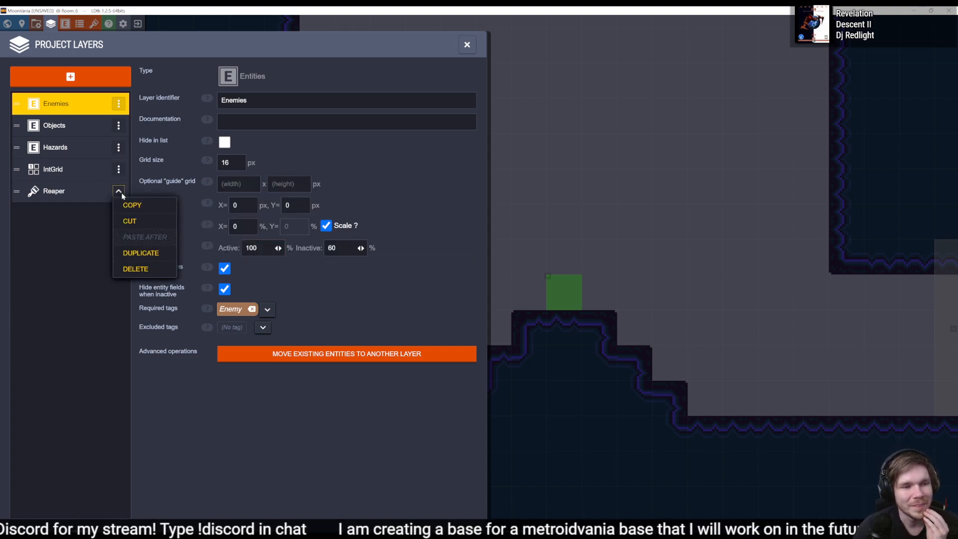
pyautogui.click(137, 275)
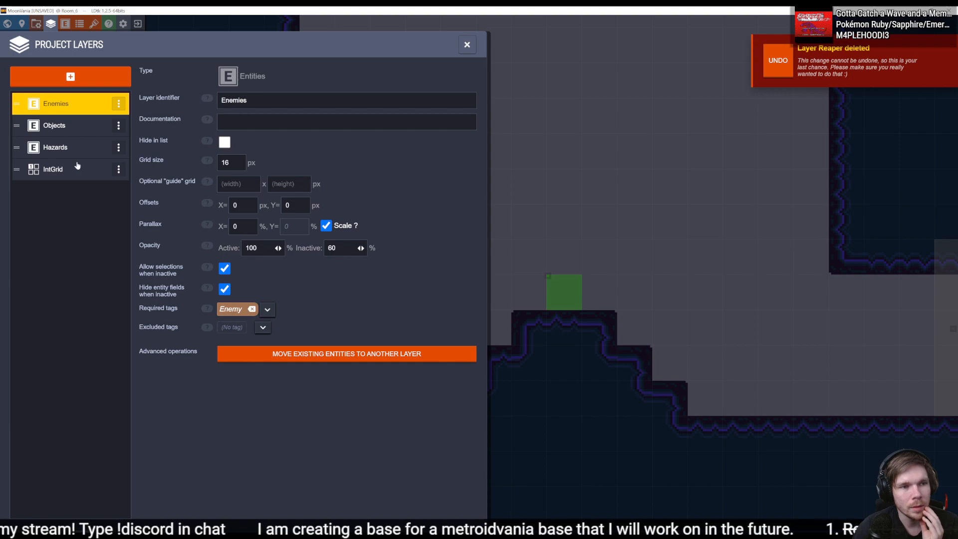
# - Add Hazard and Enemy to the Objects layer's required tags and close the layer settings
pyautogui.click(70, 126)
pyautogui.click(80, 147)
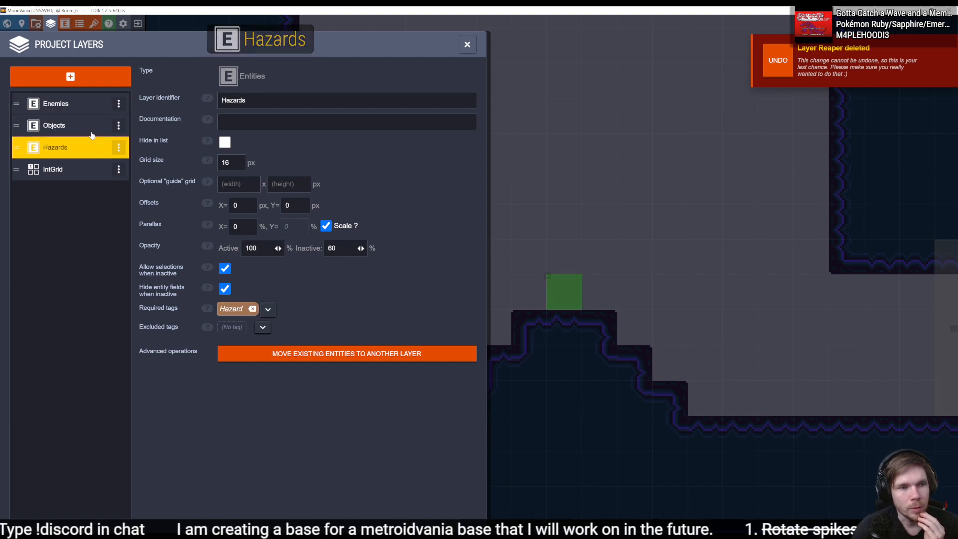
pyautogui.click(93, 131)
pyautogui.click(84, 146)
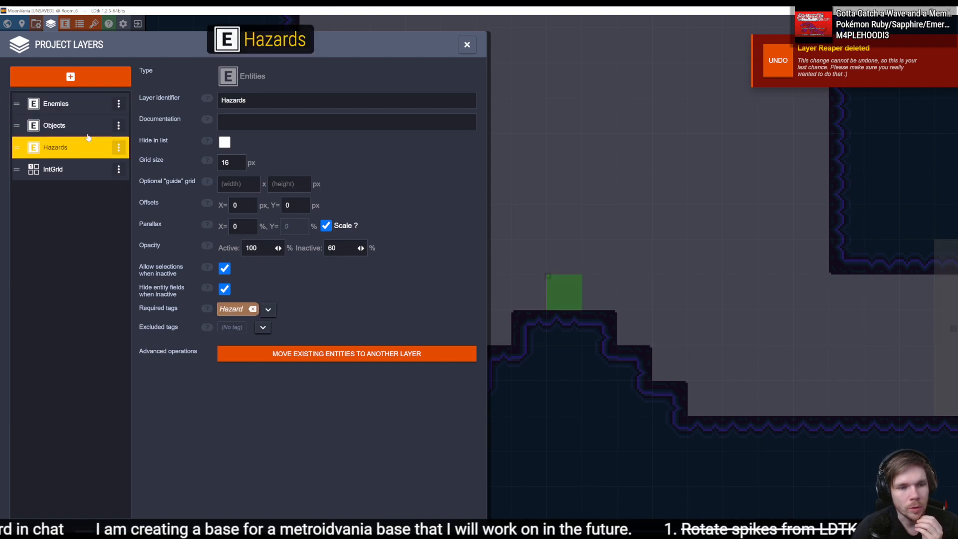
pyautogui.click(75, 127)
pyautogui.click(310, 309)
pyautogui.click(322, 319)
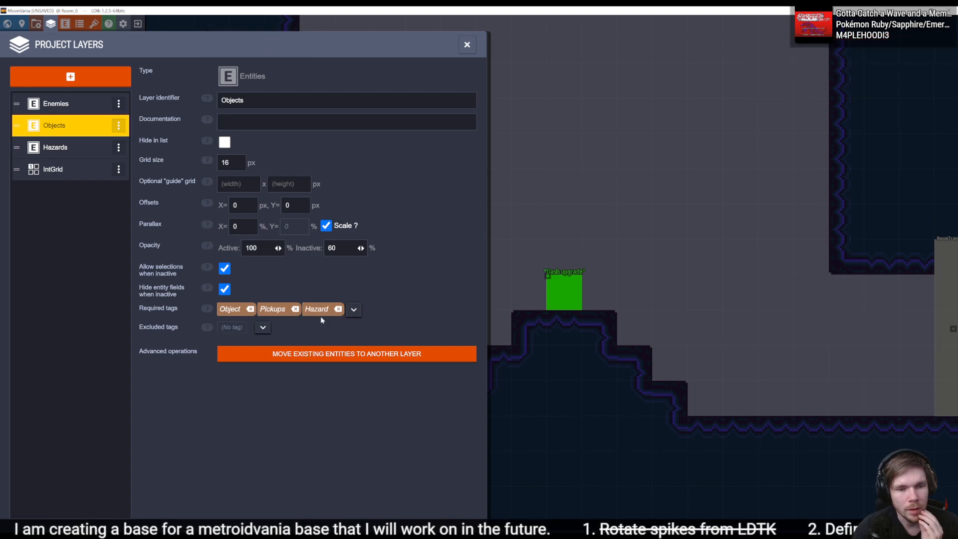
pyautogui.click(376, 323)
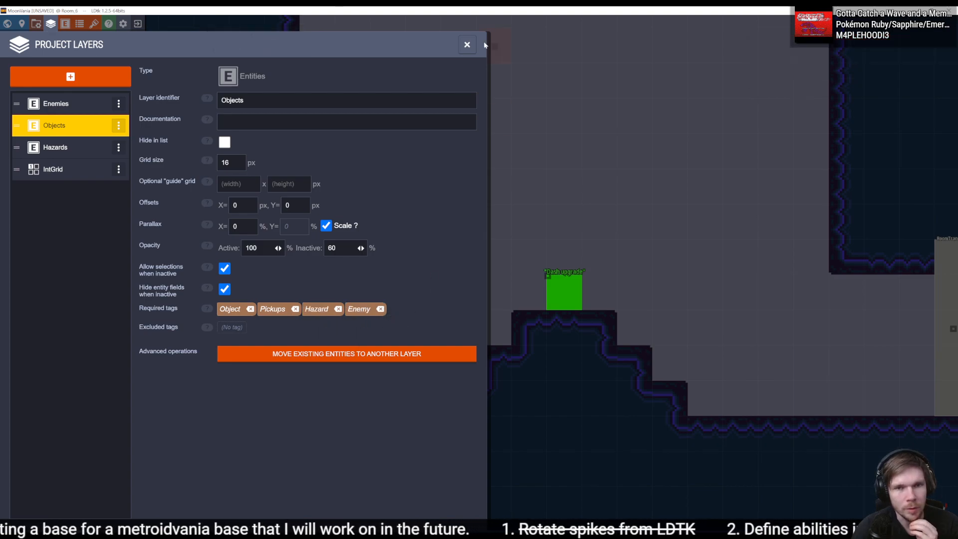
pyautogui.click(467, 44)
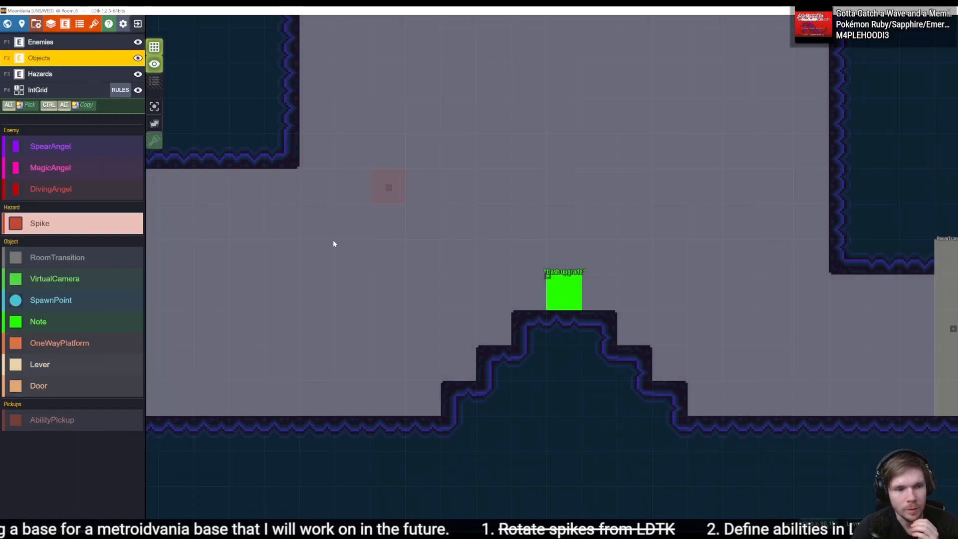
# - Place an AbilityPickup on the Objects layer directly above the "Dash upgrade" note and set its Abilities value to Dash
pyautogui.click(39, 43)
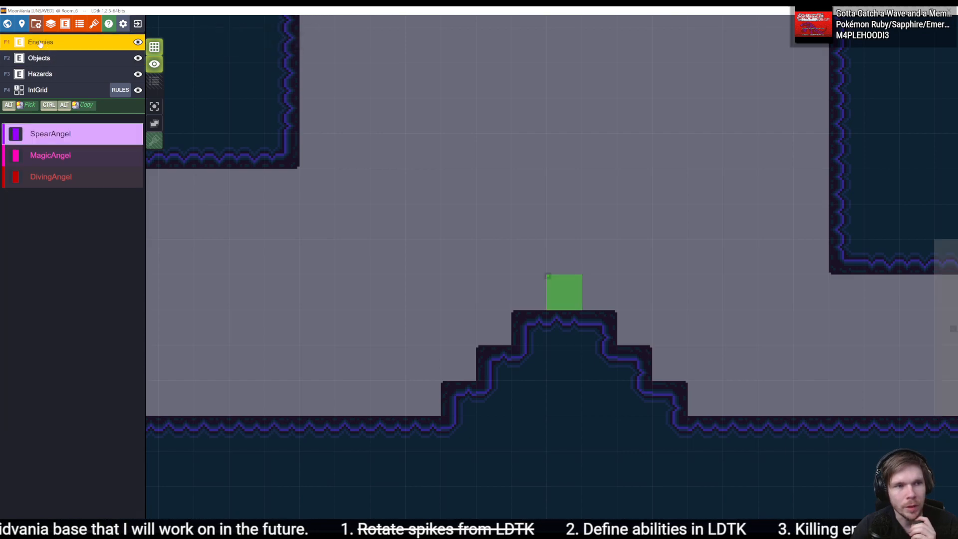
pyautogui.click(47, 74)
pyautogui.click(48, 58)
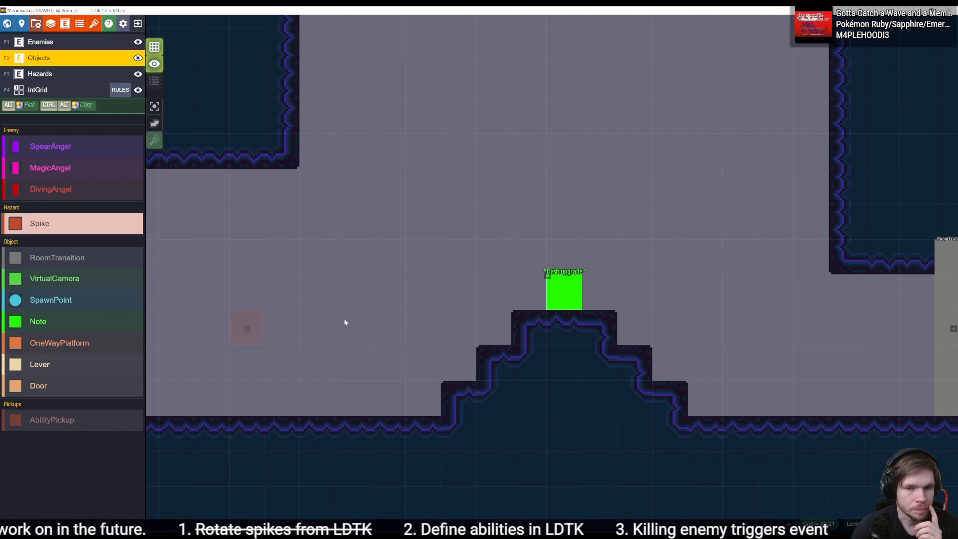
pyautogui.moveTo(570, 303); pyautogui.dragTo(455, 294, button='middle')
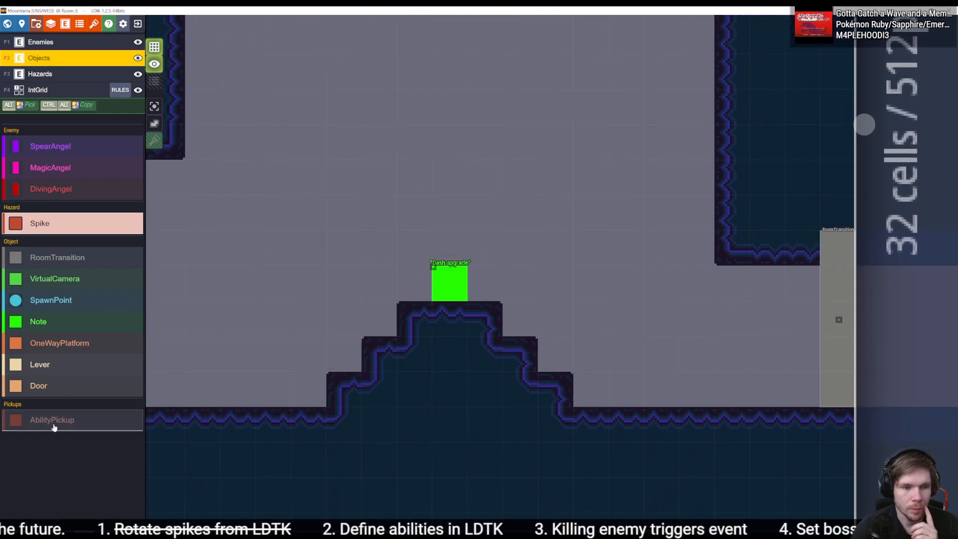
pyautogui.click(69, 425)
pyautogui.click(454, 241)
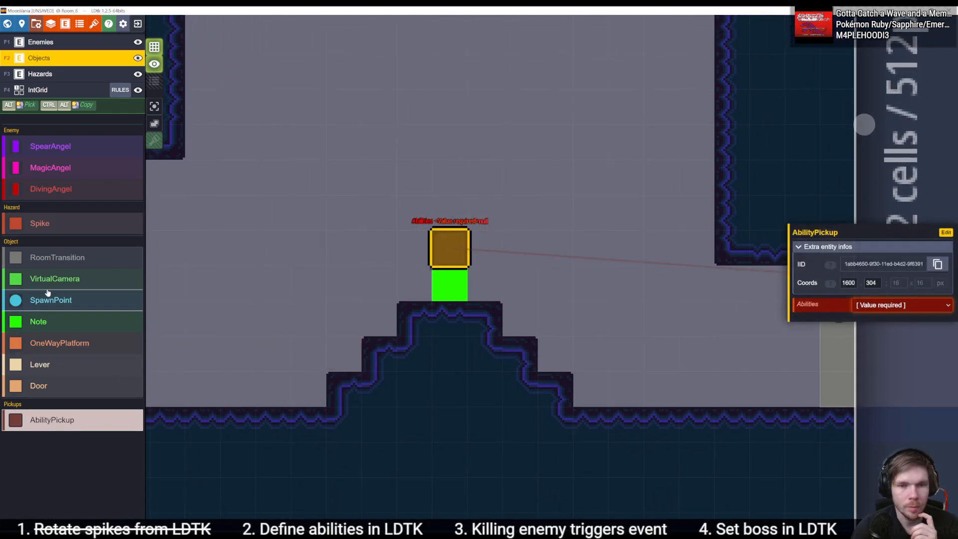
pyautogui.click(916, 304)
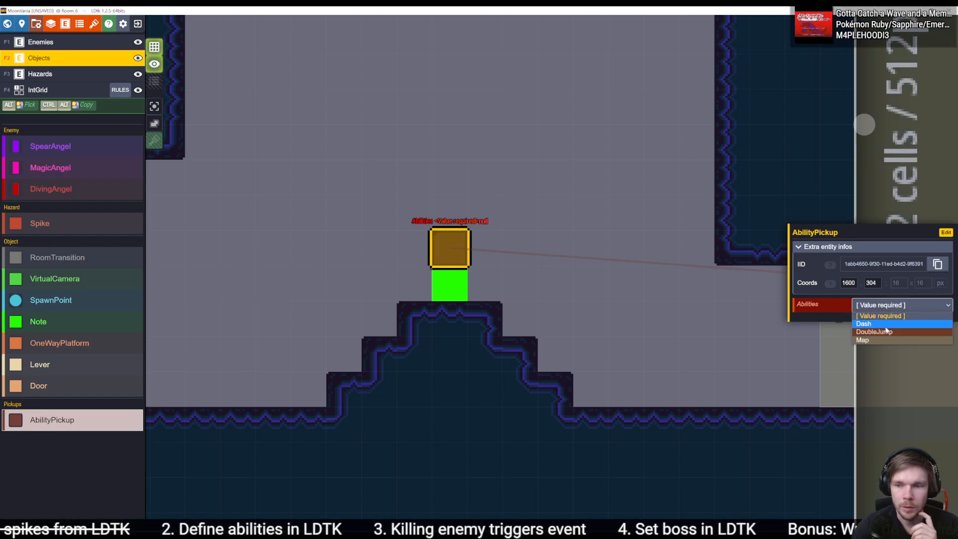
pyautogui.click(898, 332)
# - Move the "Dash upgrade" note two cells to the right and put the Dash pickup in its place on the mound
pyautogui.click(450, 286)
pyautogui.moveTo(449, 287); pyautogui.dragTo(517, 286)
pyautogui.moveTo(448, 255); pyautogui.dragTo(448, 286)
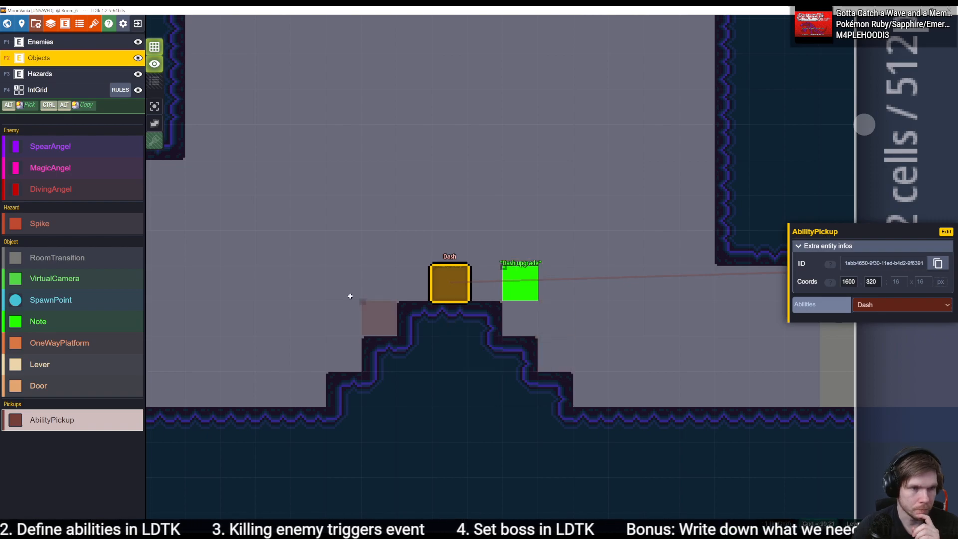
# - Try placing a MagicAngel on the Objects layer in the upper open area of the room, beside the existing DivingAngel
pyautogui.scroll(-5, 402, 252)
pyautogui.scroll(2, 369, 273)
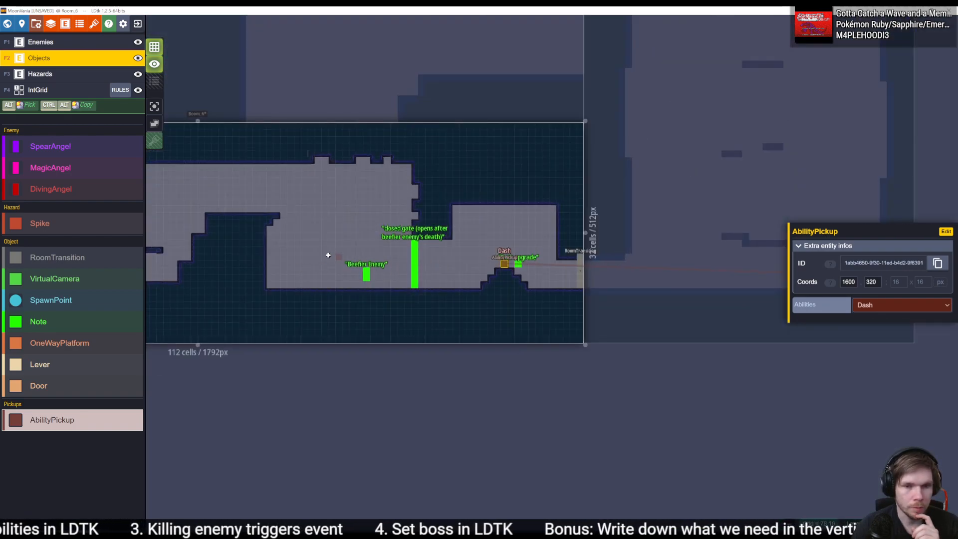
pyautogui.moveTo(245, 240); pyautogui.dragTo(440, 250, button='middle')
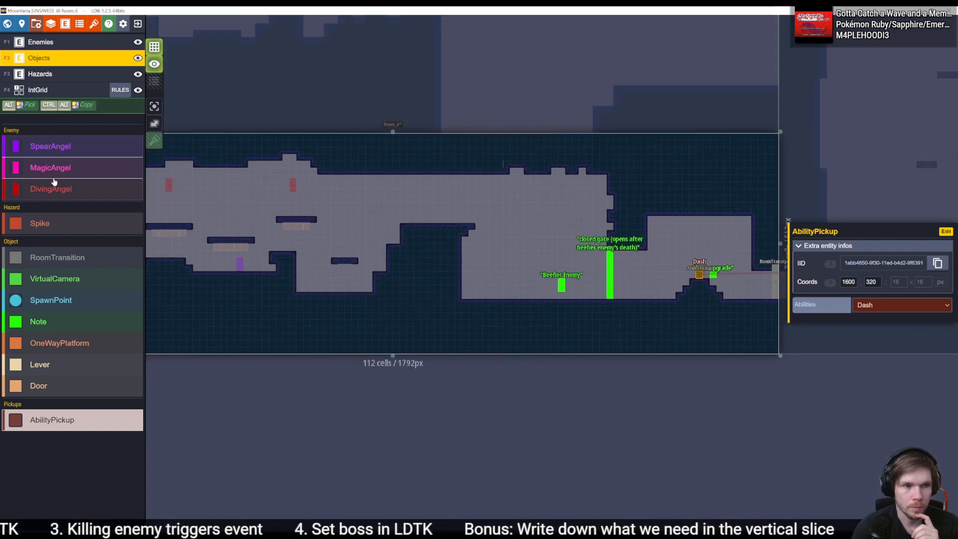
pyautogui.click(55, 167)
pyautogui.click(328, 201)
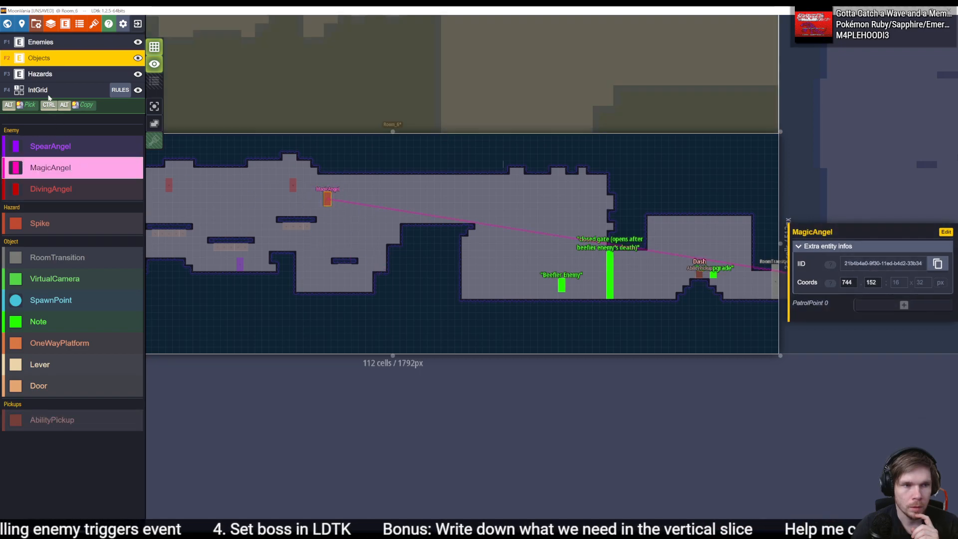
# - Compare the test MagicAngel with the DivingAngel on the Enemies layer and remove the MagicAngel from the Objects layer
pyautogui.click(48, 44)
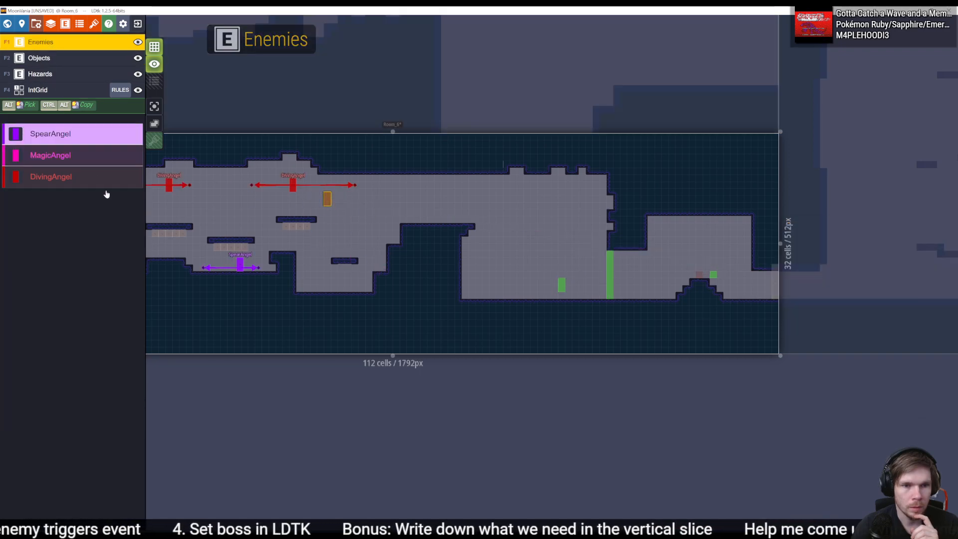
pyautogui.click(292, 186)
pyautogui.click(55, 63)
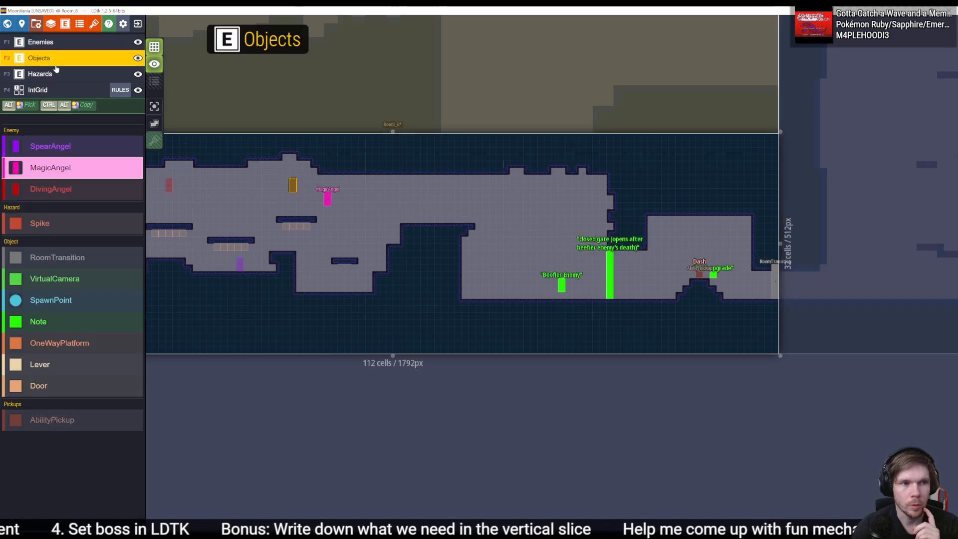
pyautogui.moveTo(327, 195); pyautogui.dragTo(359, 219)
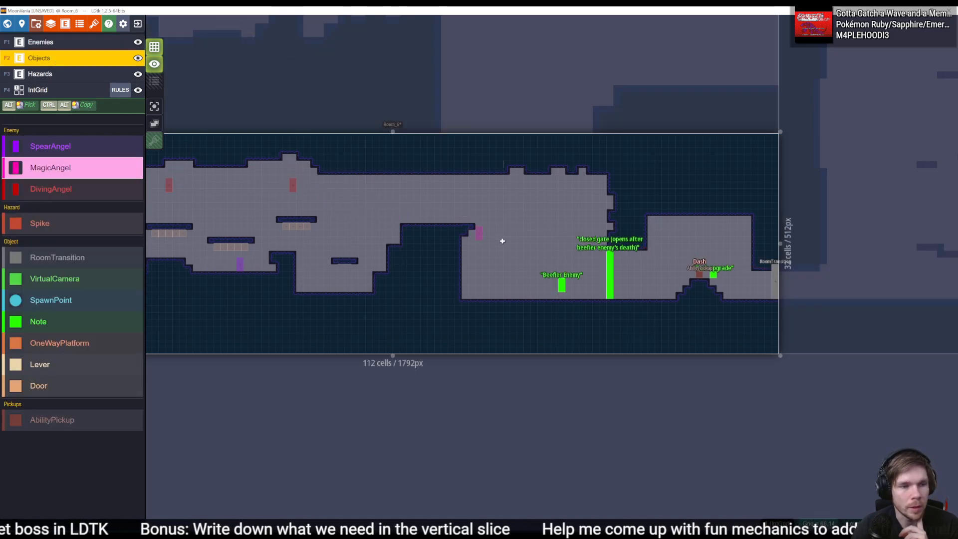
pyautogui.moveTo(633, 261); pyautogui.dragTo(462, 236, button='middle')
pyautogui.scroll(4, 532, 246)
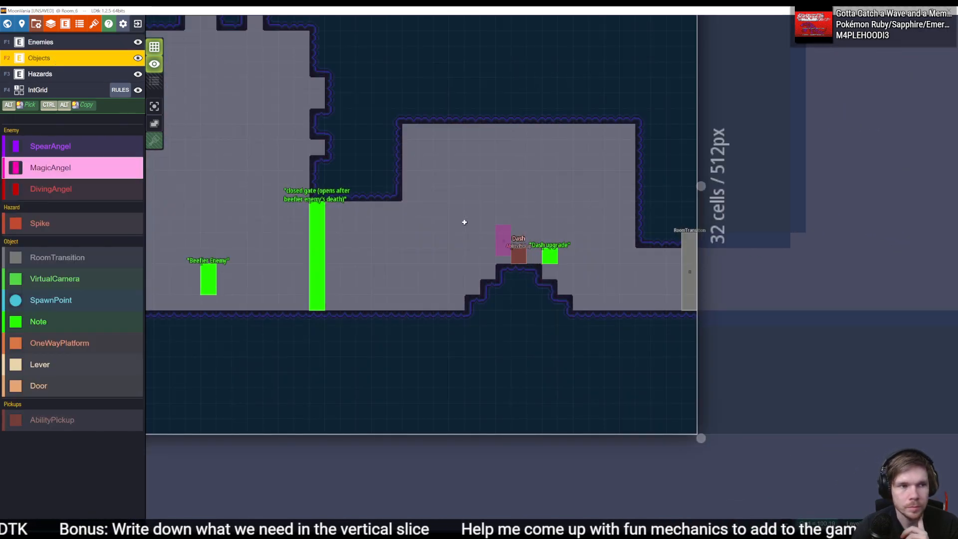
# - Delete the "Dash upgrade" note beside the Dash pickup on the mound
pyautogui.moveTo(606, 266); pyautogui.dragTo(541, 259, button='middle')
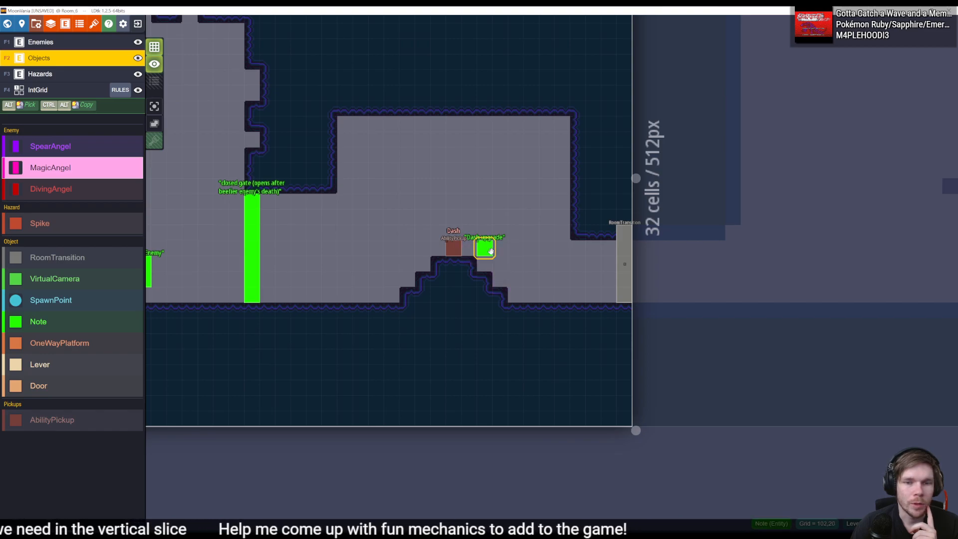
pyautogui.moveTo(486, 250); pyautogui.dragTo(488, 213)
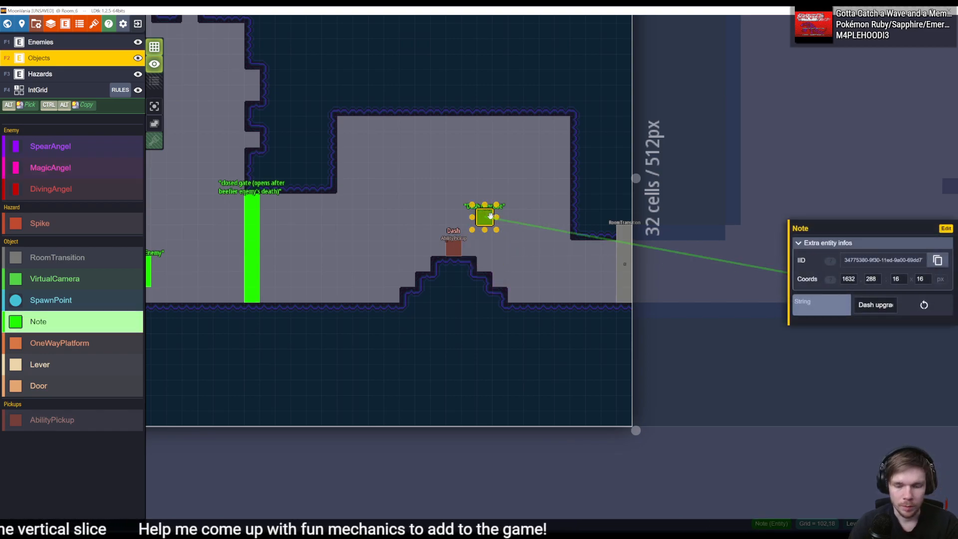
pyautogui.rightClick(491, 216)
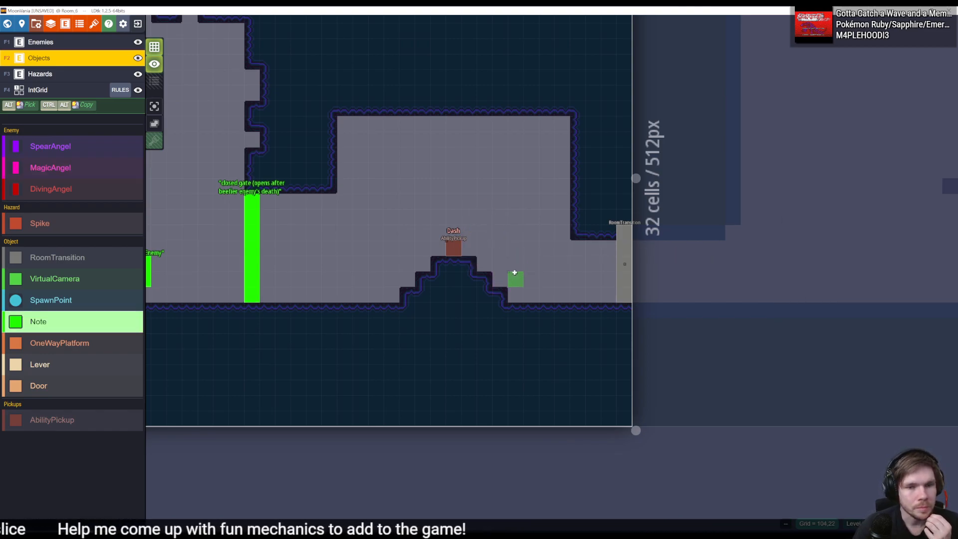
pyautogui.moveTo(299, 247); pyautogui.dragTo(475, 227, button='middle')
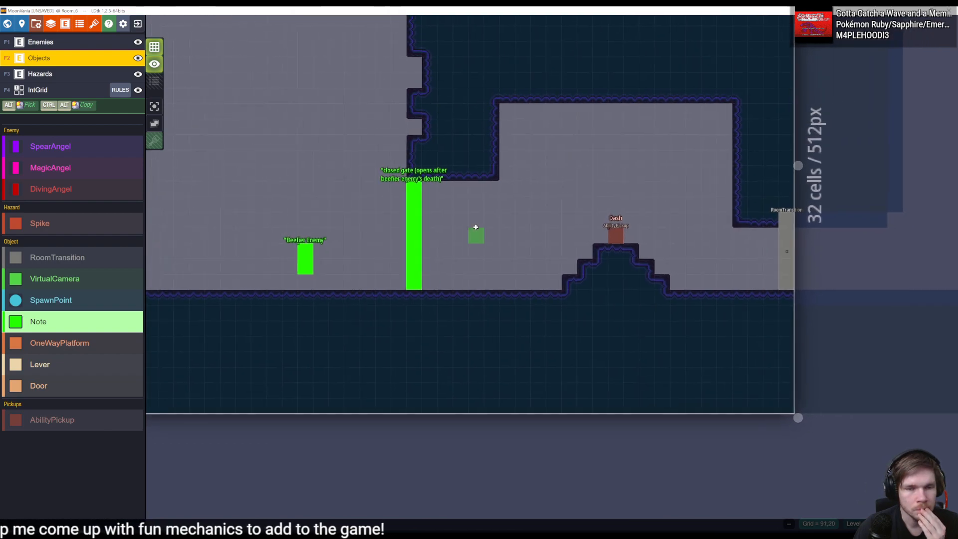
pyautogui.moveTo(671, 212); pyautogui.dragTo(564, 243, button='middle')
# - Switch to the code editor and review how the LoadRoom method in LDTKEditor.cs loads hazards, objects, the IntGrid and enemies
pyautogui.click(503, 262)
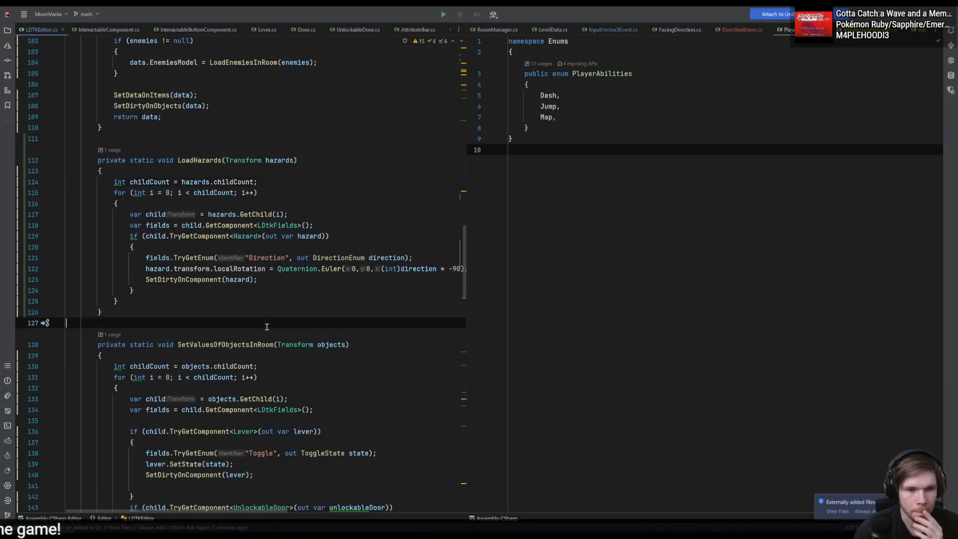
pyautogui.scroll(13, 267, 327)
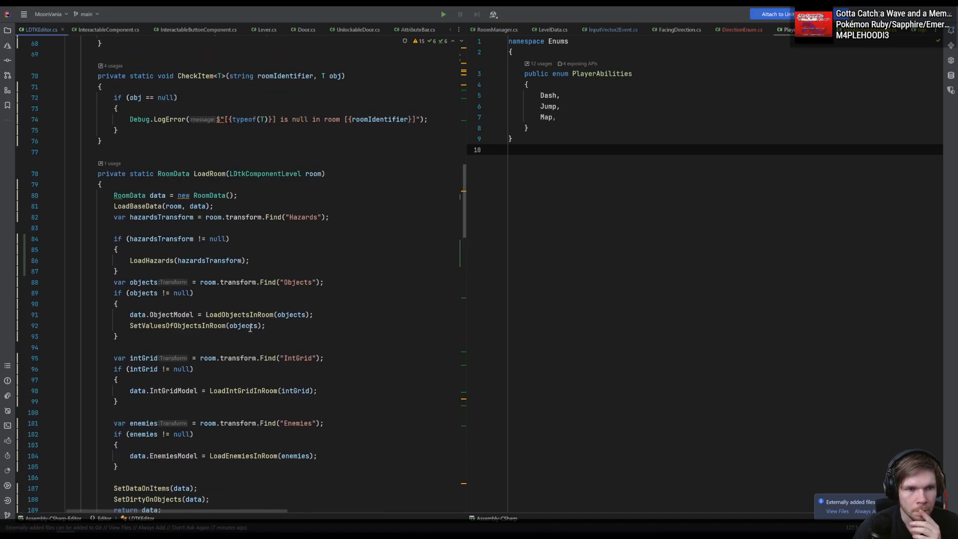
pyautogui.click(293, 301)
pyautogui.click(330, 290)
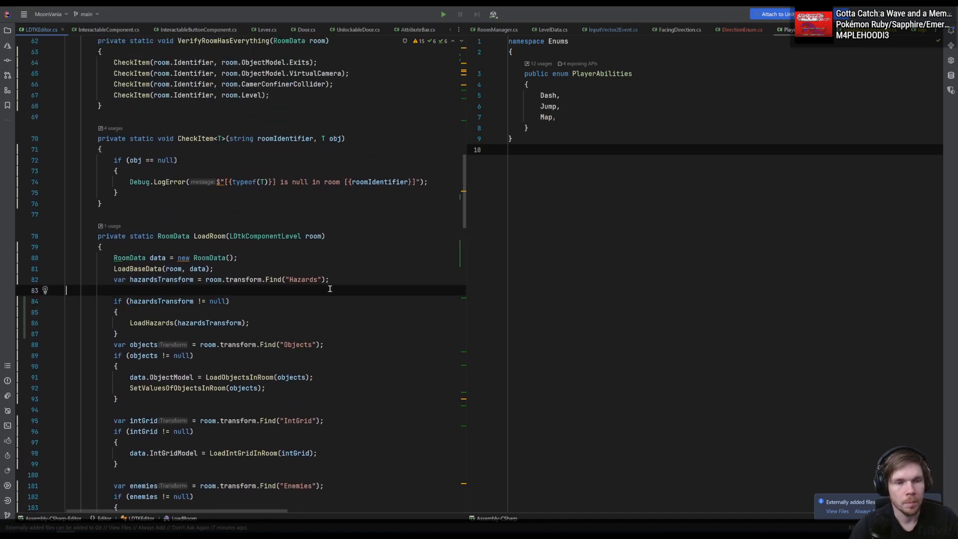
pyautogui.tripleClick(354, 279)
pyautogui.click(361, 269)
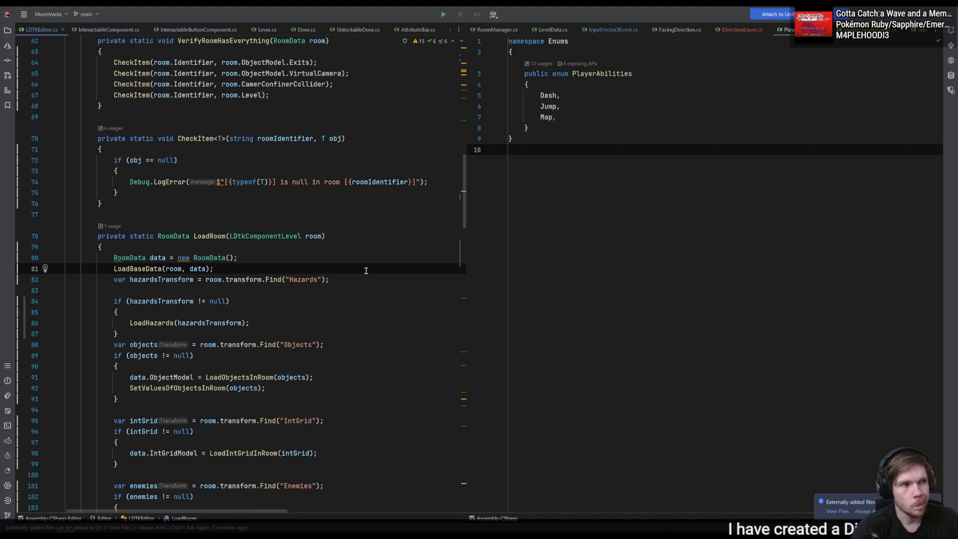
pyautogui.scroll(-3, 369, 280)
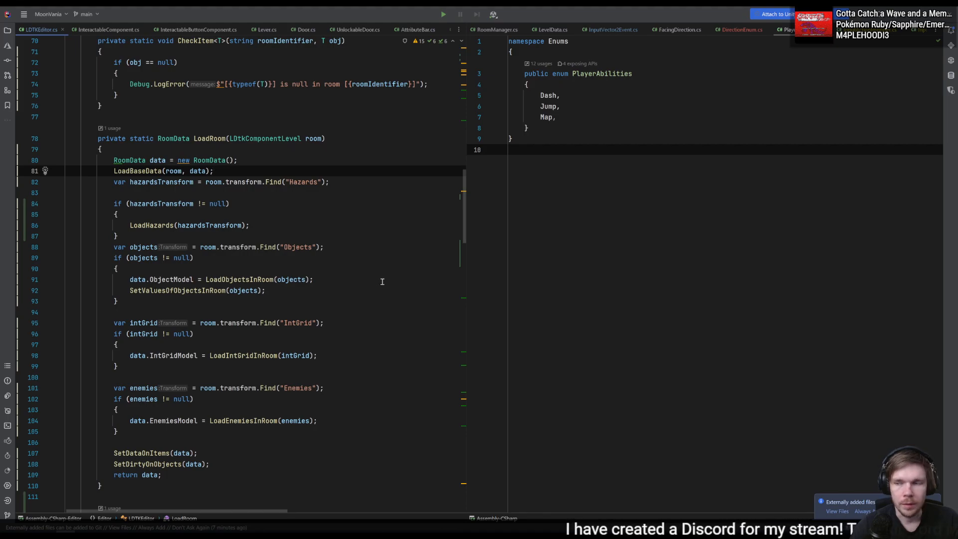
pyautogui.click(388, 276)
pyautogui.click(385, 162)
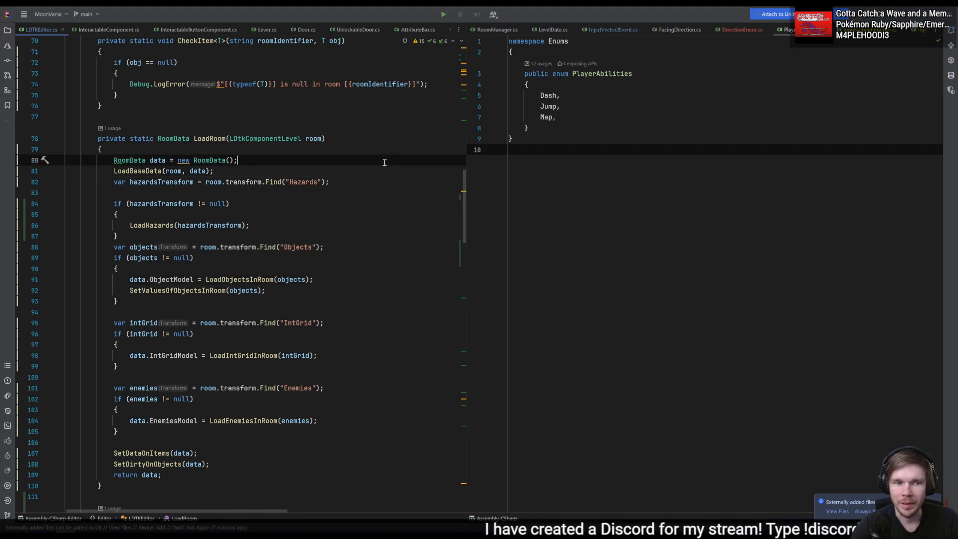
pyautogui.click(385, 170)
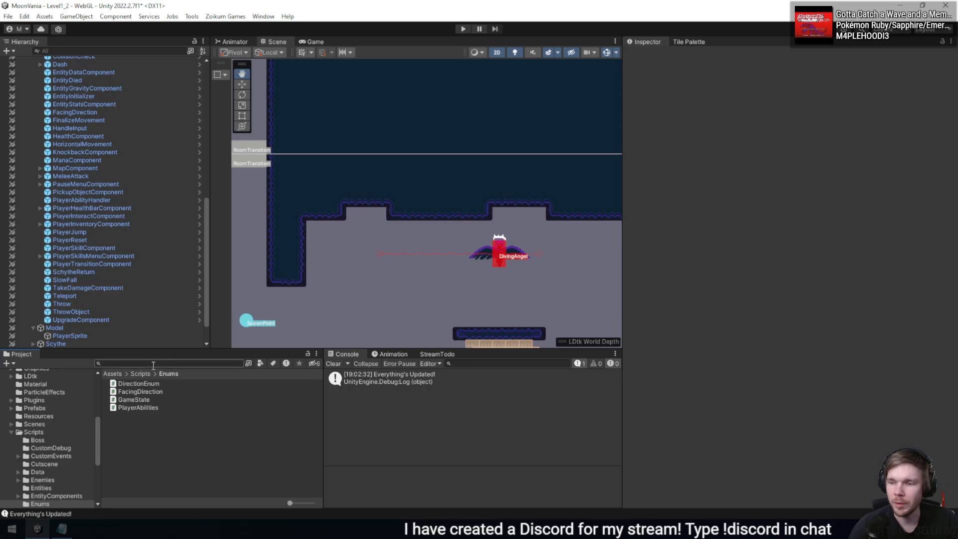
# - Switch to Unity, look through the EntityComponents prefabs and its Skill subfolder, and inspect the DashComponent prefab
pyautogui.scroll(4, 40, 460)
pyautogui.scroll(-5, 40, 460)
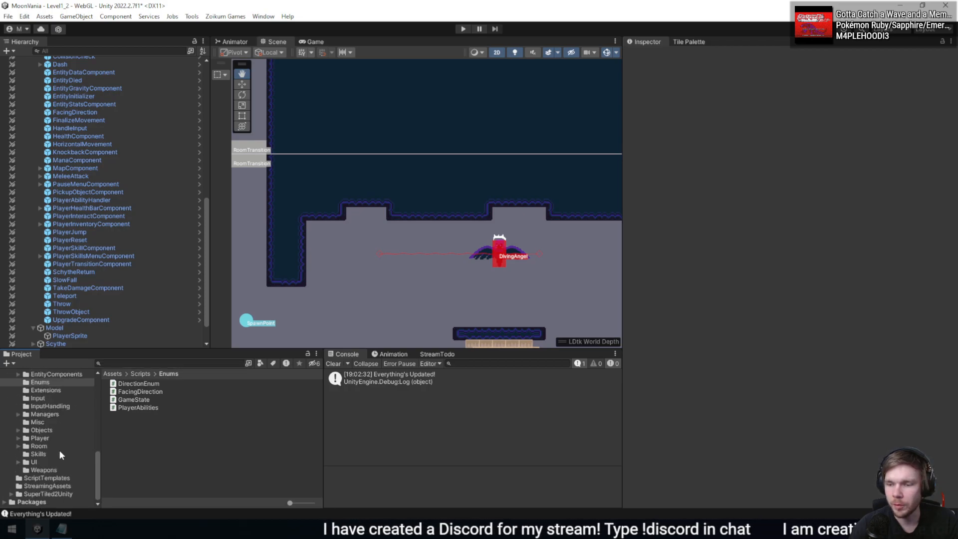
pyautogui.click(11, 406)
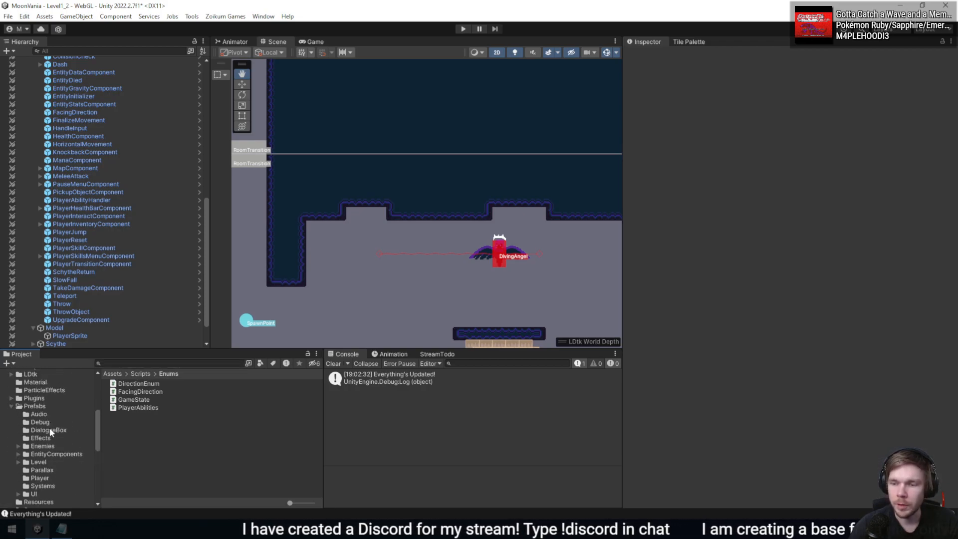
pyautogui.click(50, 454)
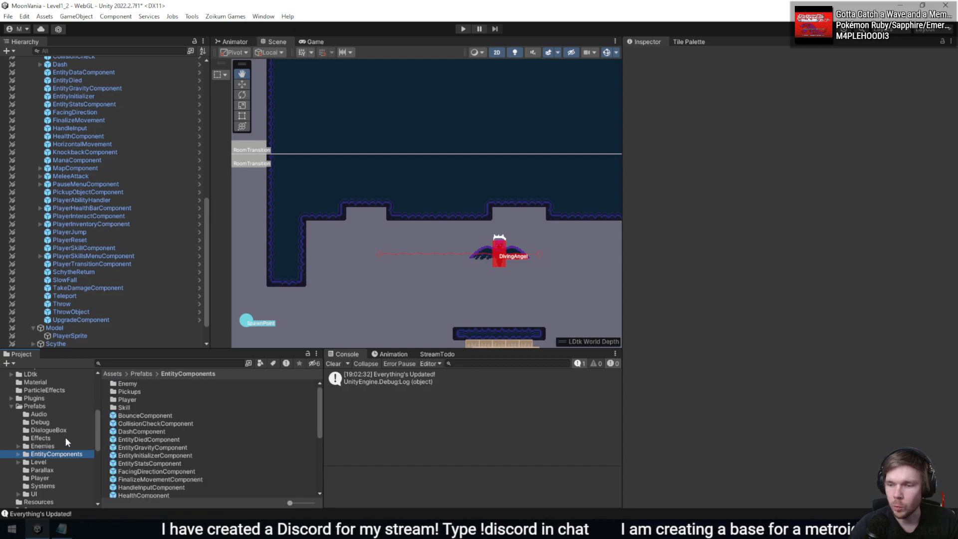
pyautogui.doubleClick(139, 388)
pyautogui.click(197, 376)
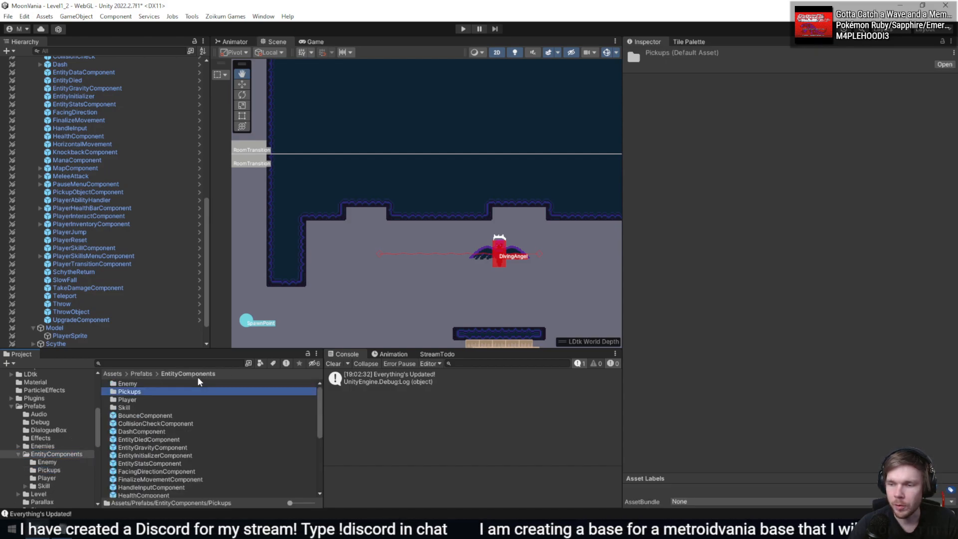
pyautogui.doubleClick(145, 408)
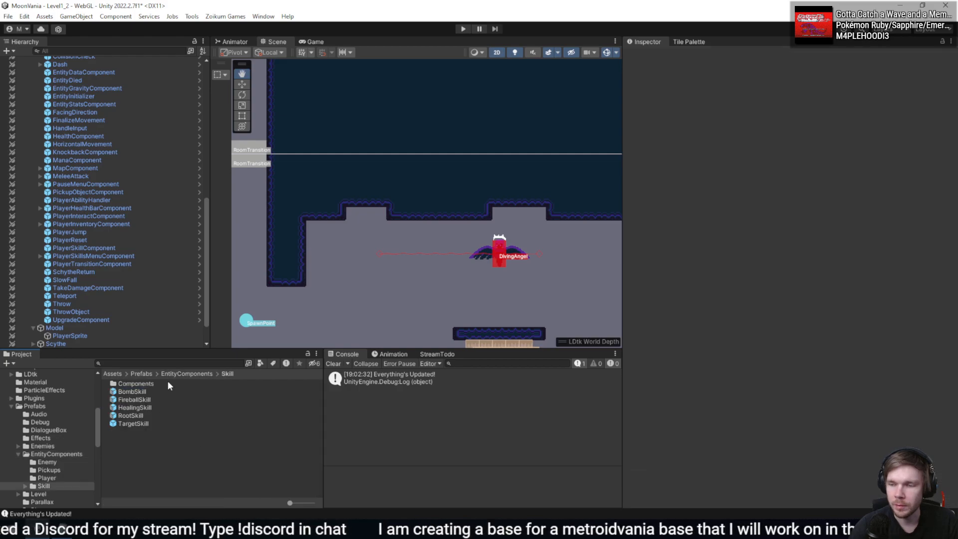
pyautogui.click(187, 373)
pyautogui.scroll(-3, 170, 399)
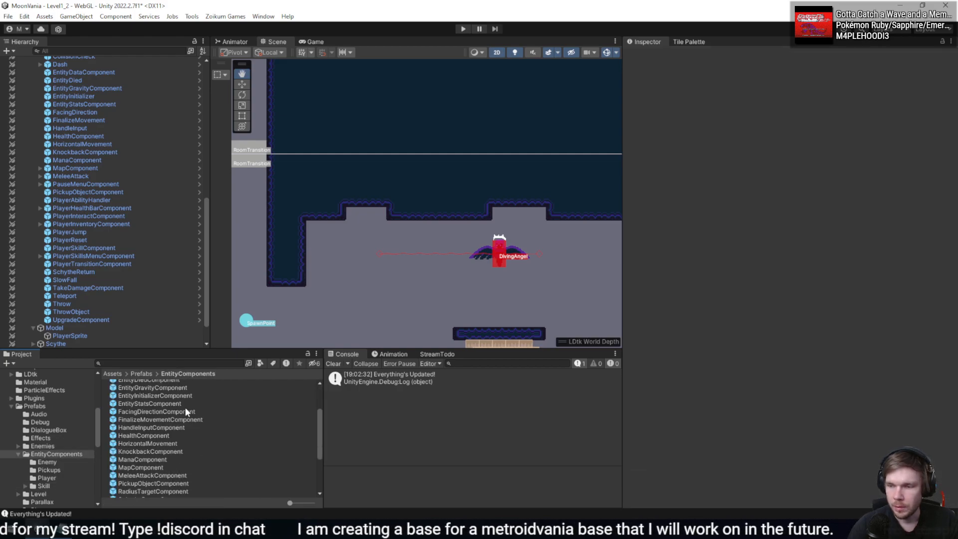
pyautogui.scroll(2, 185, 407)
pyautogui.click(145, 401)
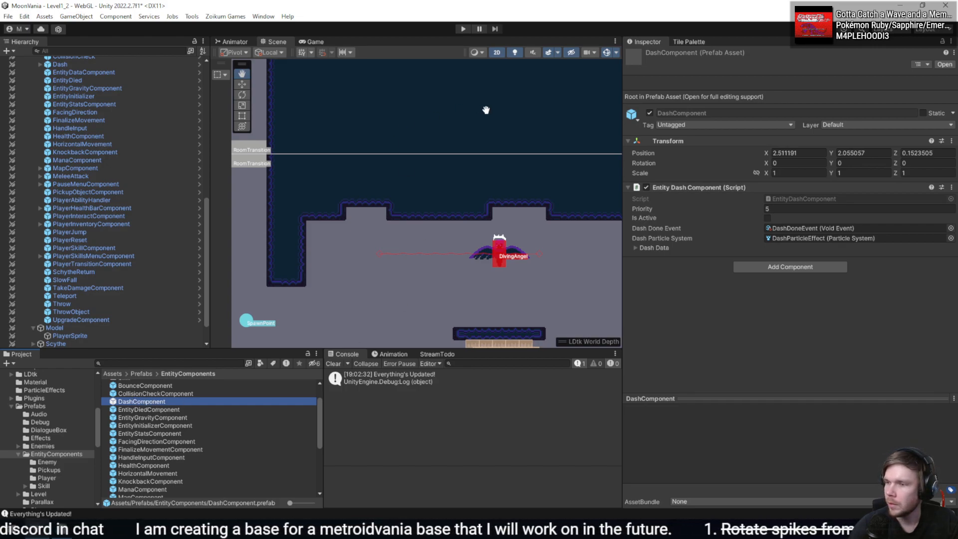
# - Select the AbilityDashPickup instance above the level in the scene and locate its source prefab in the project
pyautogui.moveTo(485, 110); pyautogui.dragTo(259, 271)
pyautogui.scroll(-20, 524, 185)
pyautogui.moveTo(556, 171); pyautogui.dragTo(306, 207)
pyautogui.moveTo(476, 245); pyautogui.dragTo(675, 296)
pyautogui.moveTo(331, 144); pyautogui.dragTo(408, 221)
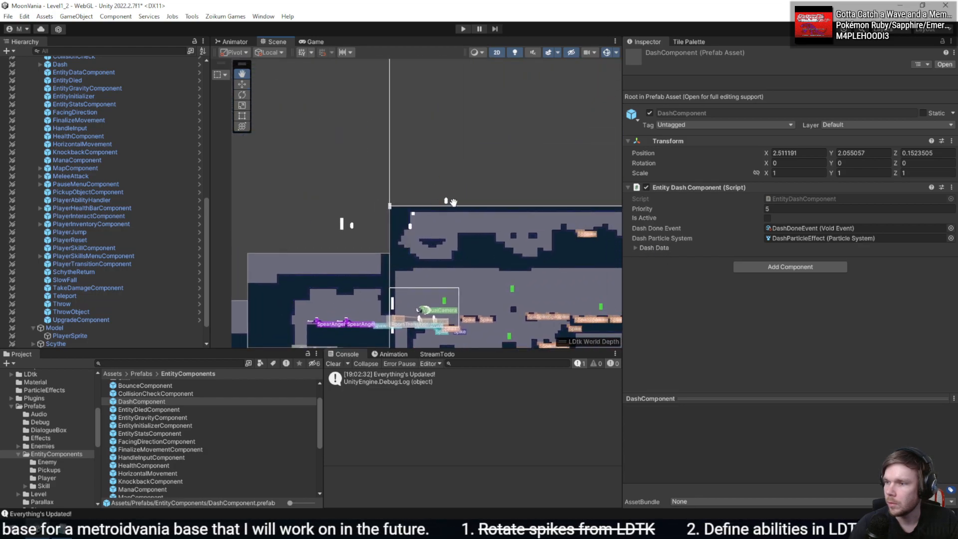
pyautogui.scroll(12, 453, 193)
pyautogui.scroll(2, 453, 191)
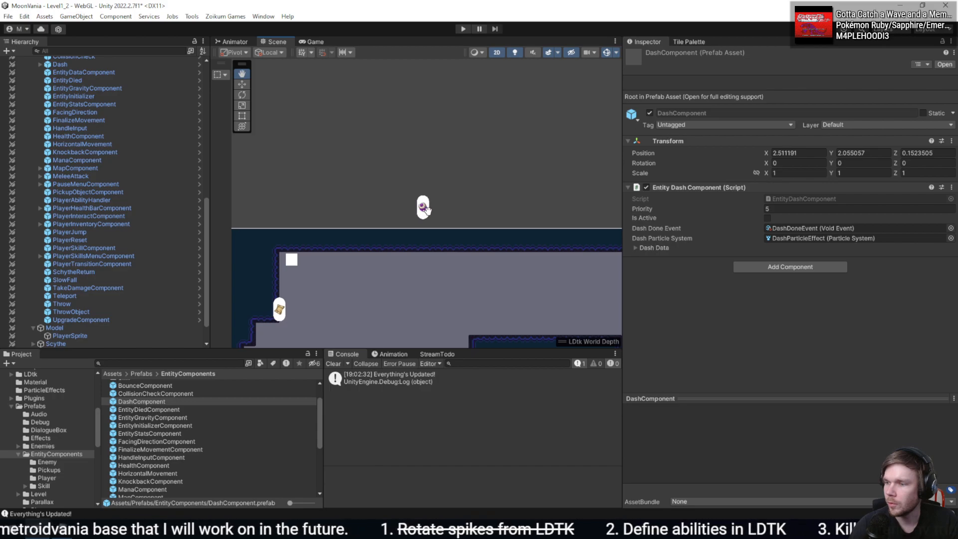
pyautogui.click(424, 210)
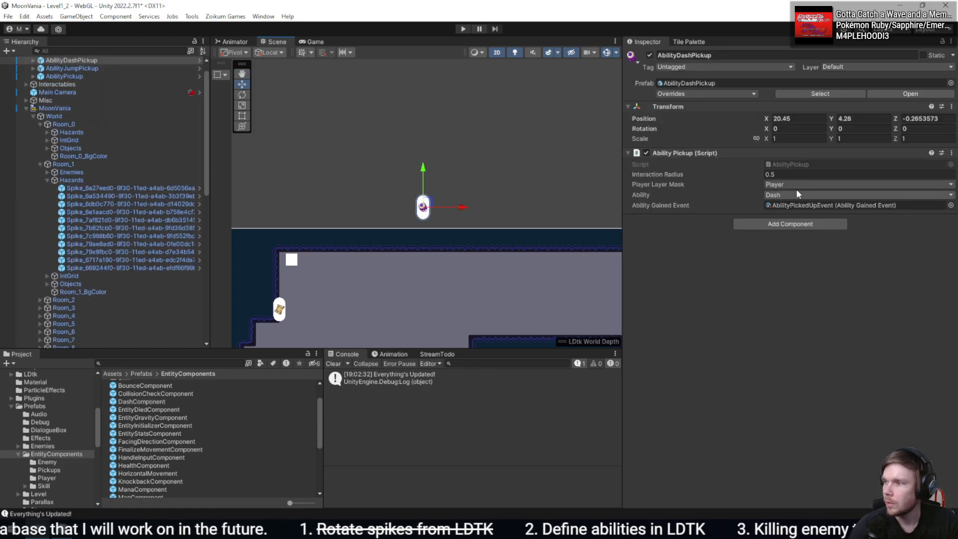
pyautogui.click(818, 95)
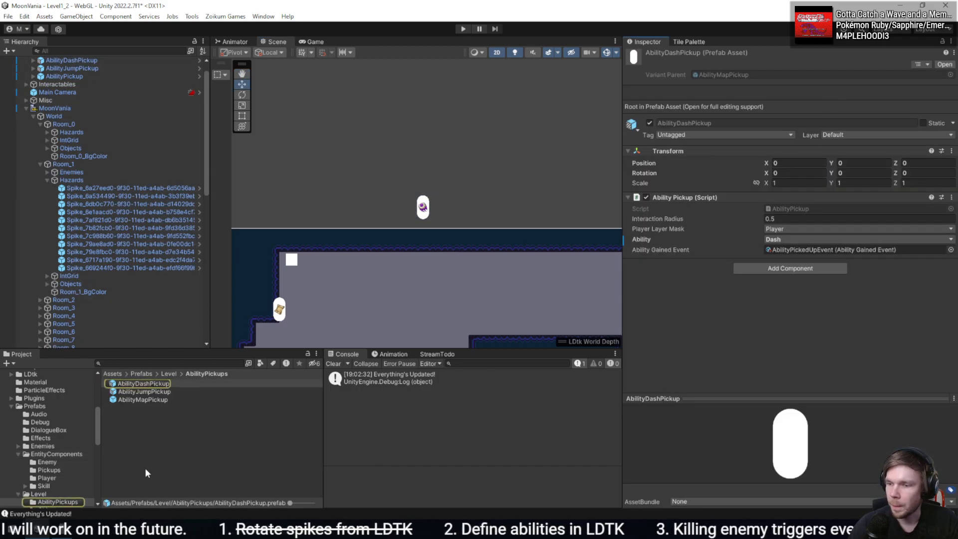
# - Compare the Ability Pickup settings of the AbilityDashPickup, AbilityJumpPickup and AbilityMapPickup prefabs
pyautogui.click(145, 392)
pyautogui.click(150, 400)
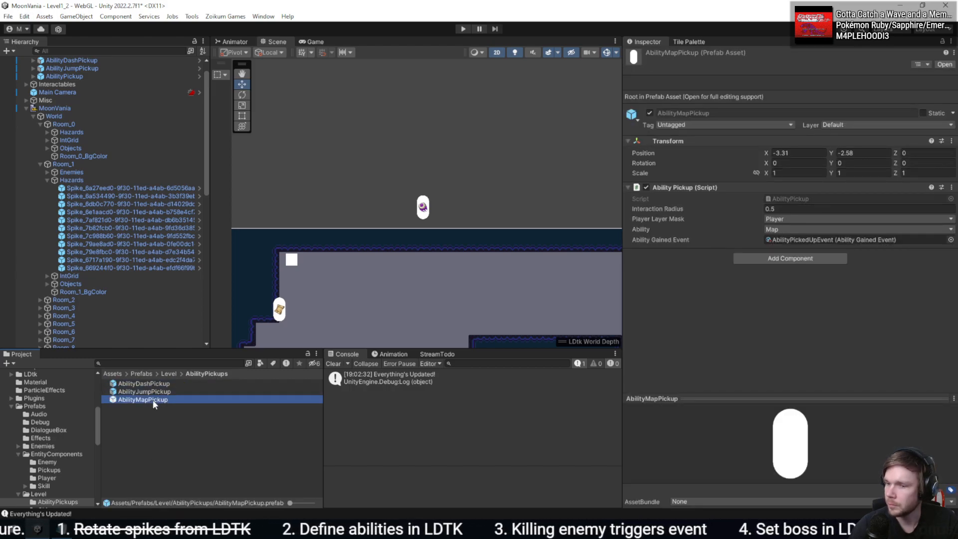
pyautogui.click(152, 392)
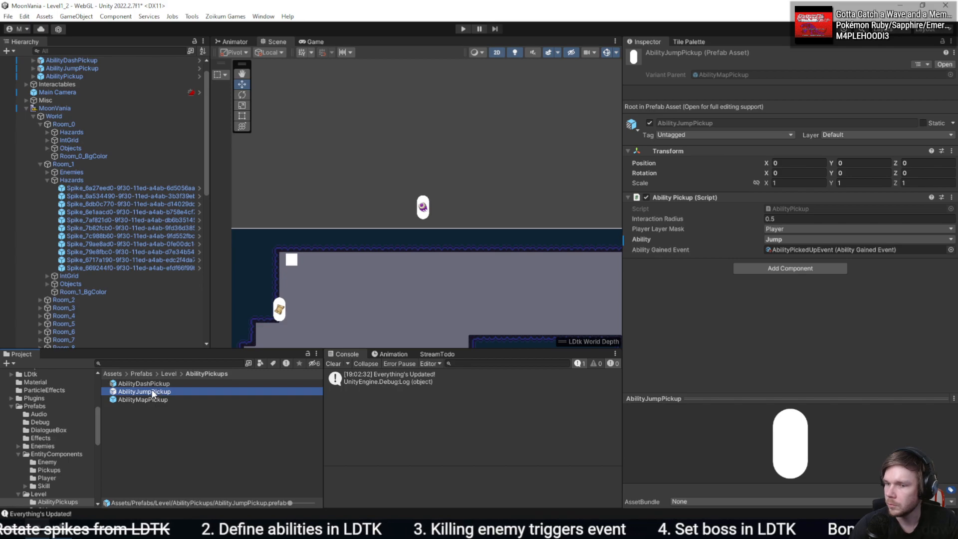
pyautogui.doubleClick(152, 392)
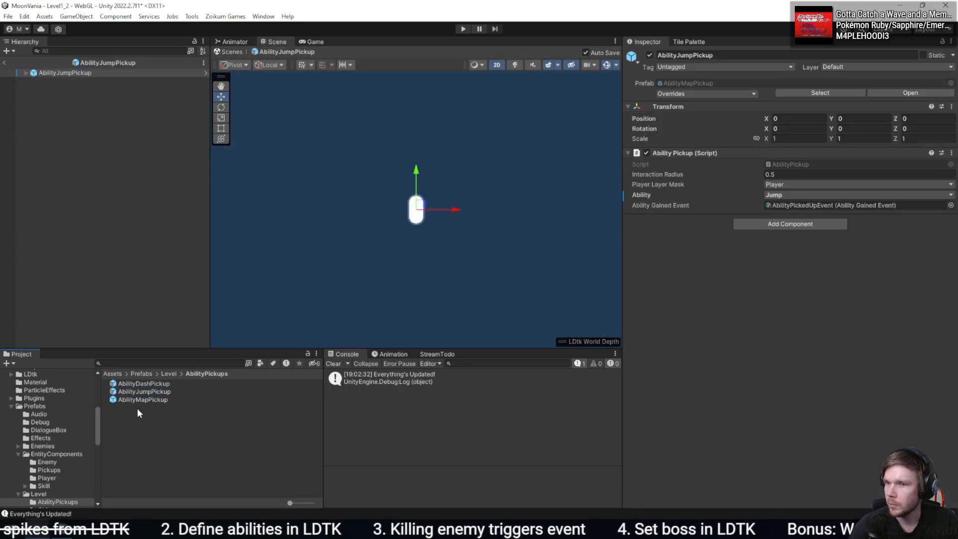
pyautogui.click(5, 63)
pyautogui.click(180, 393)
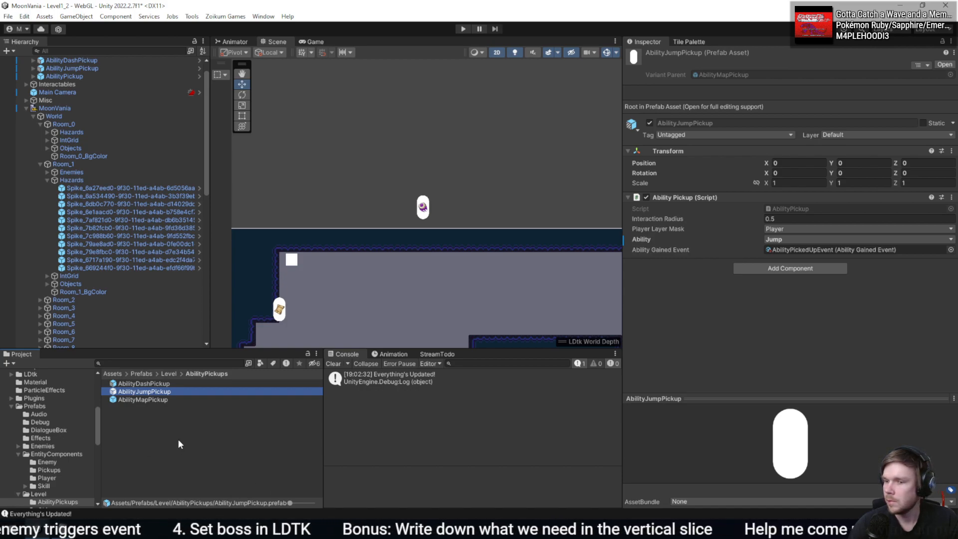
pyautogui.click(154, 401)
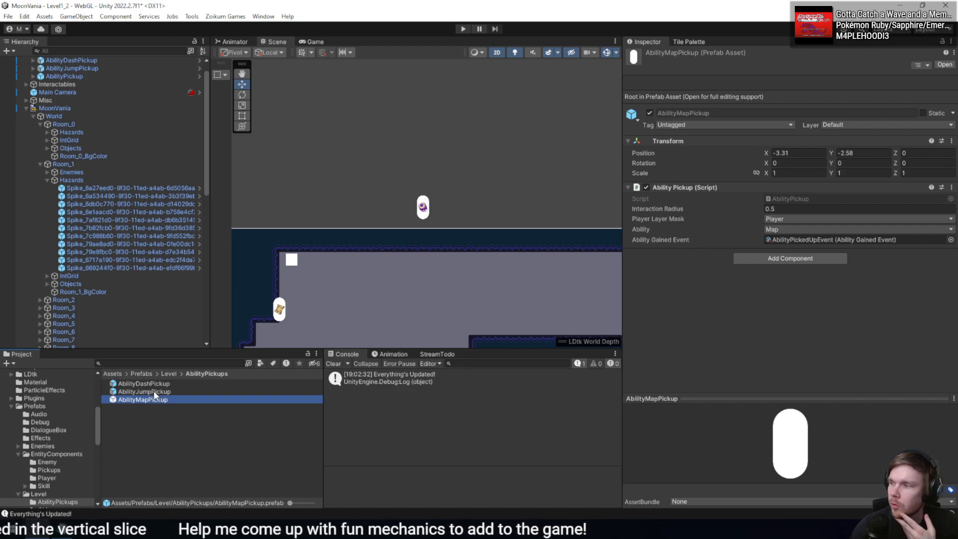
pyautogui.moveTo(486, 218); pyautogui.dragTo(545, 144, button='middle')
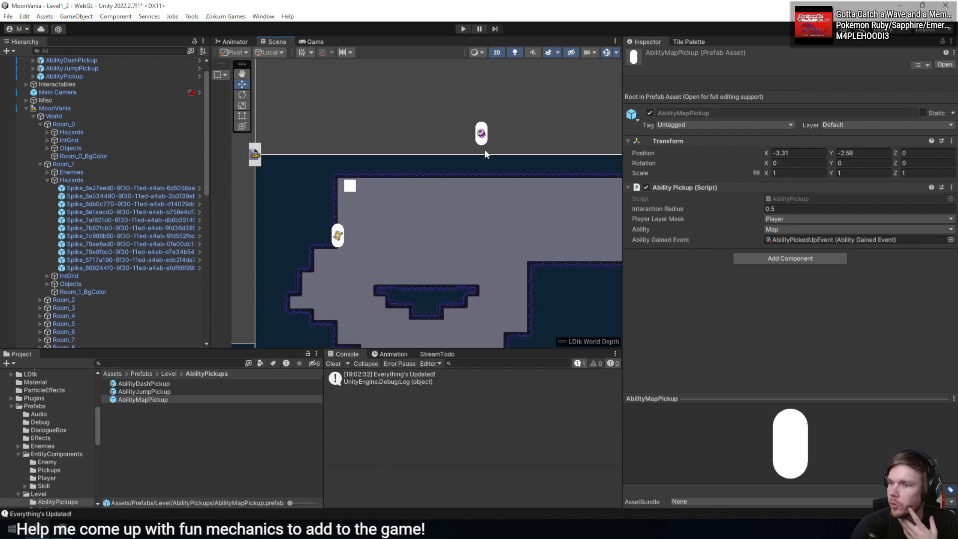
pyautogui.click(183, 390)
pyautogui.click(189, 383)
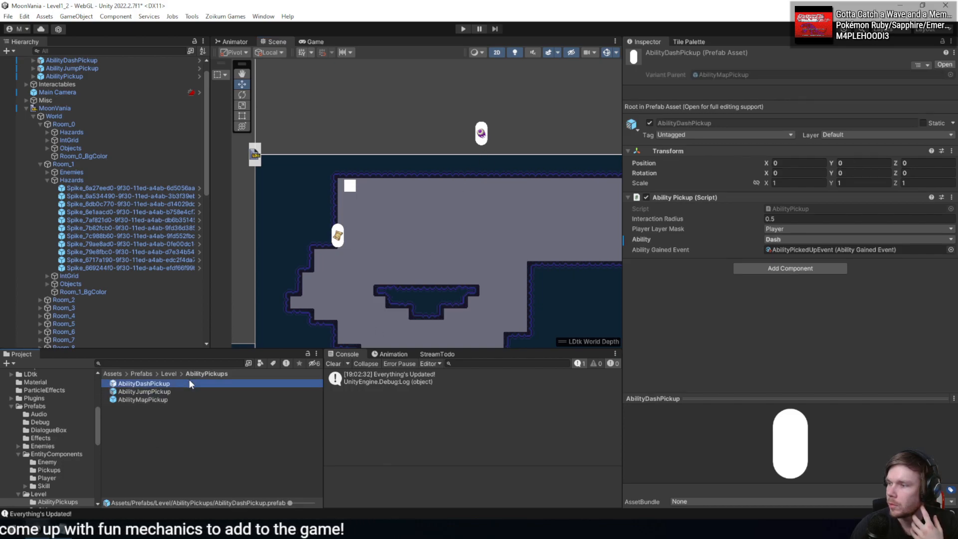
pyautogui.click(165, 399)
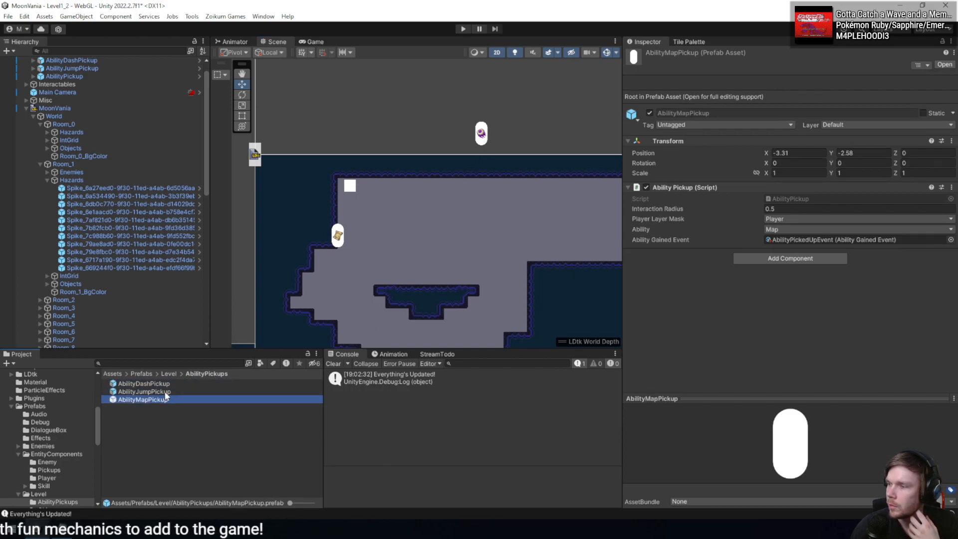
pyautogui.click(174, 382)
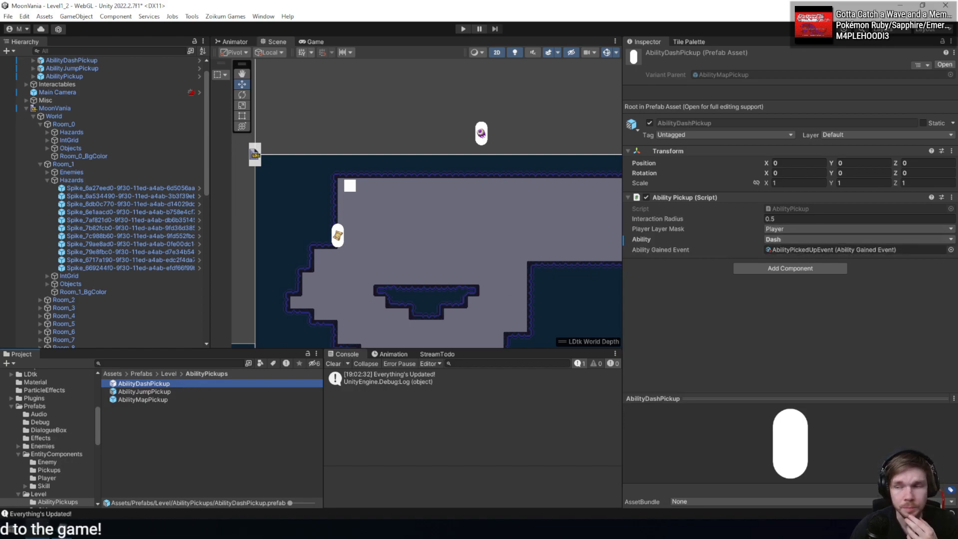
# - Duplicate the AbilityMapPickup prefab in the AbilityPickups folder and rename the copy AbilityPickup
pyautogui.click(150, 401)
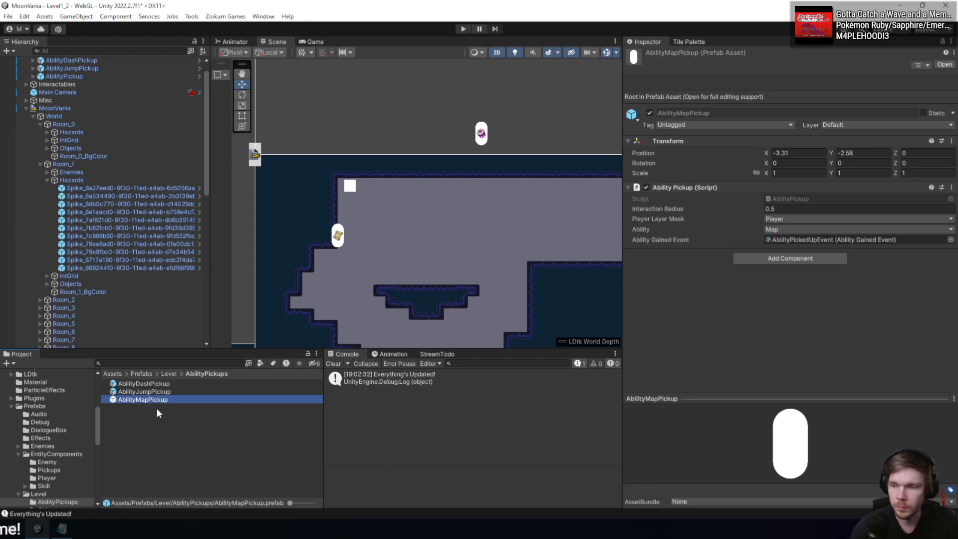
pyautogui.moveTo(154, 407)
pyautogui.mouseDown()
pyautogui.moveTo(153, 432)
pyautogui.moveTo(155, 408)
pyautogui.mouseUp()
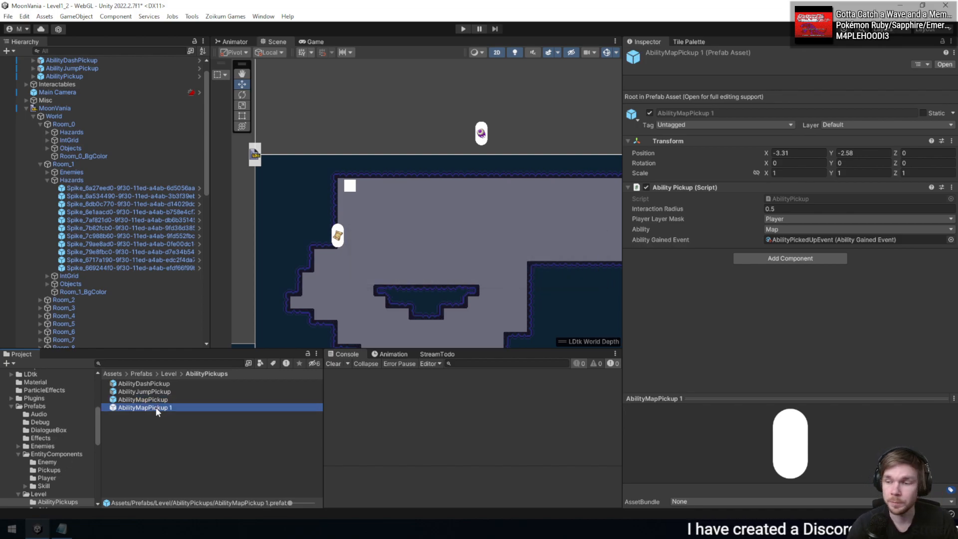
pyautogui.click(156, 407)
pyautogui.write('AbilityPickup')
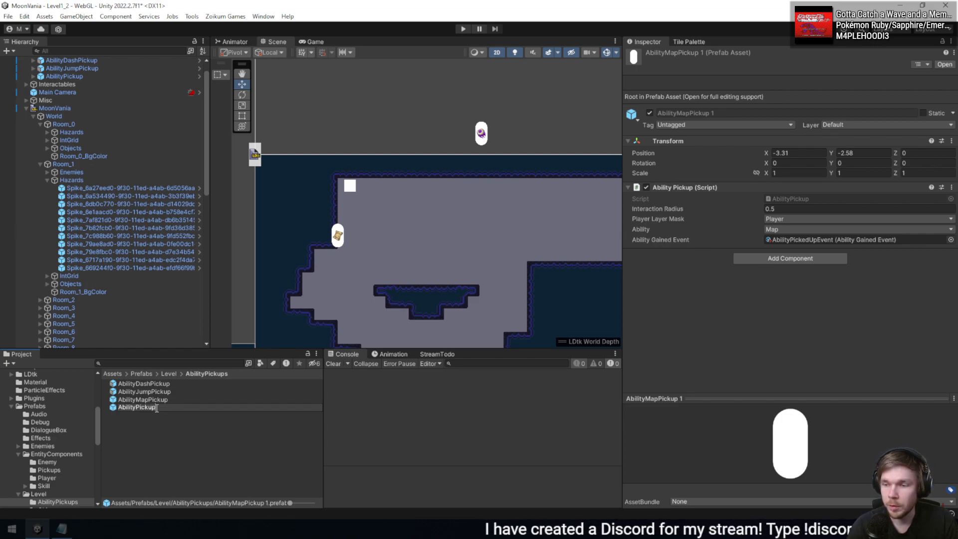
pyautogui.press('Return')
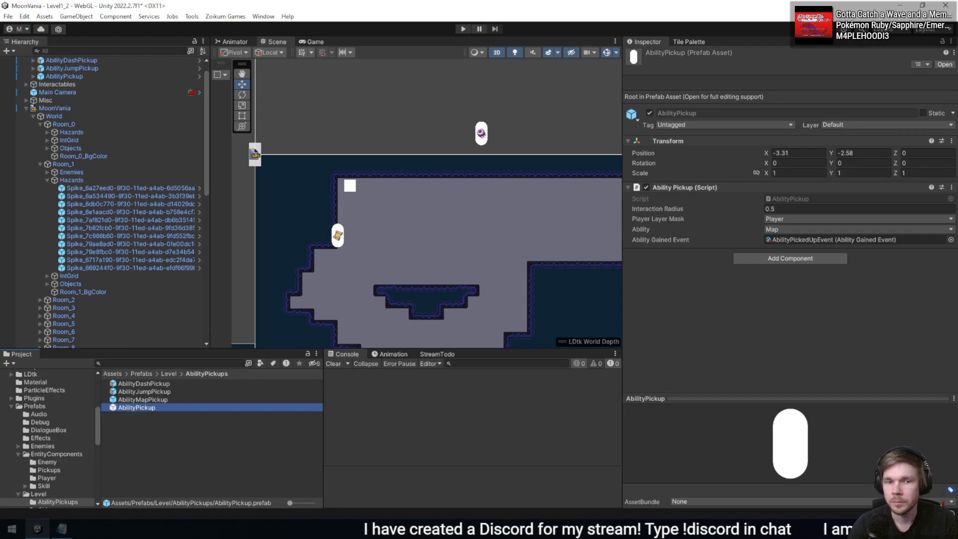
# - Check the PlayerAbilities enum in the code editor, and open the AbilityPickup script from the new prefab in Unity
pyautogui.hotkey('alt', 'Tab')
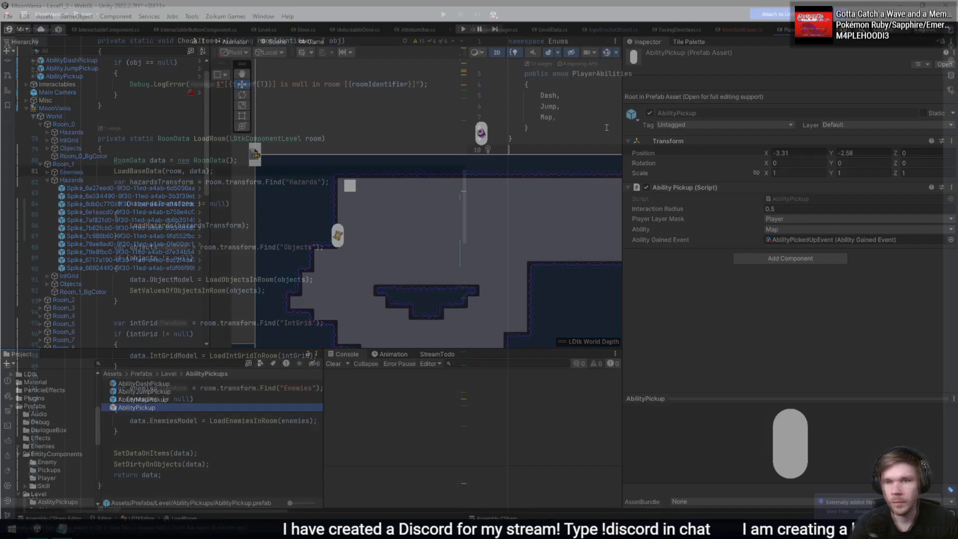
pyautogui.click(601, 101)
pyautogui.click(551, 107)
pyautogui.click(544, 117)
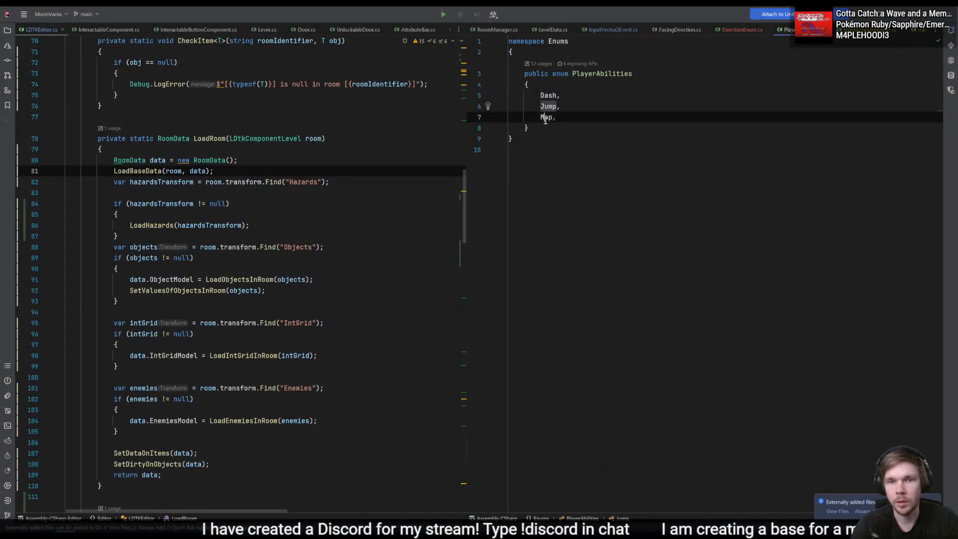
pyautogui.hotkey('alt', 'Tab')
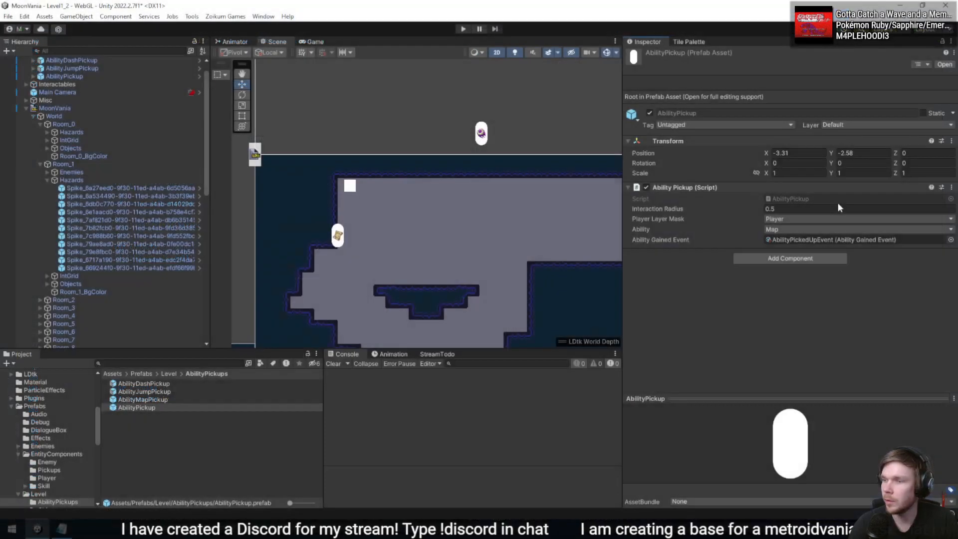
pyautogui.doubleClick(814, 195)
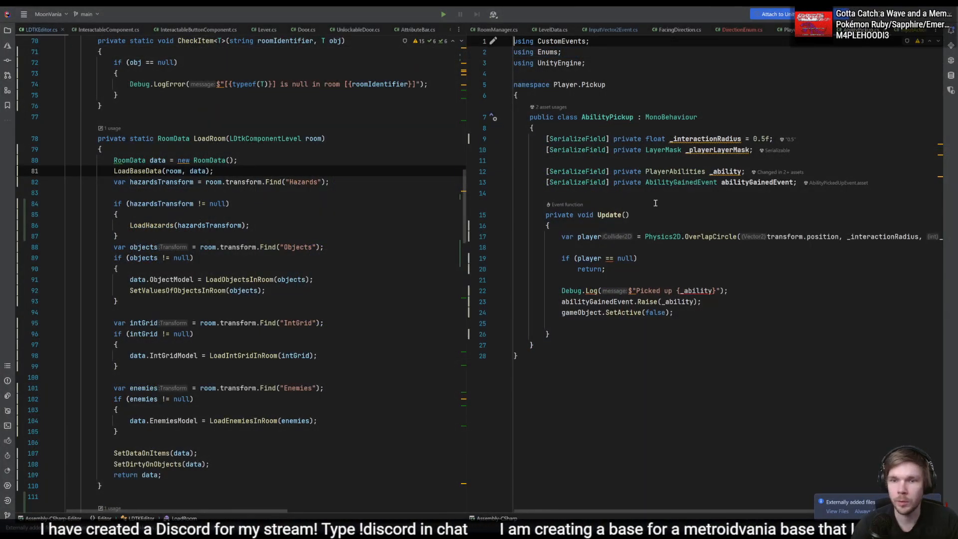
pyautogui.keyDown('ctrl'); pyautogui.click(674, 172); pyautogui.keyUp('ctrl')
pyautogui.hotkey('ctrl', 'alt', 'Left')
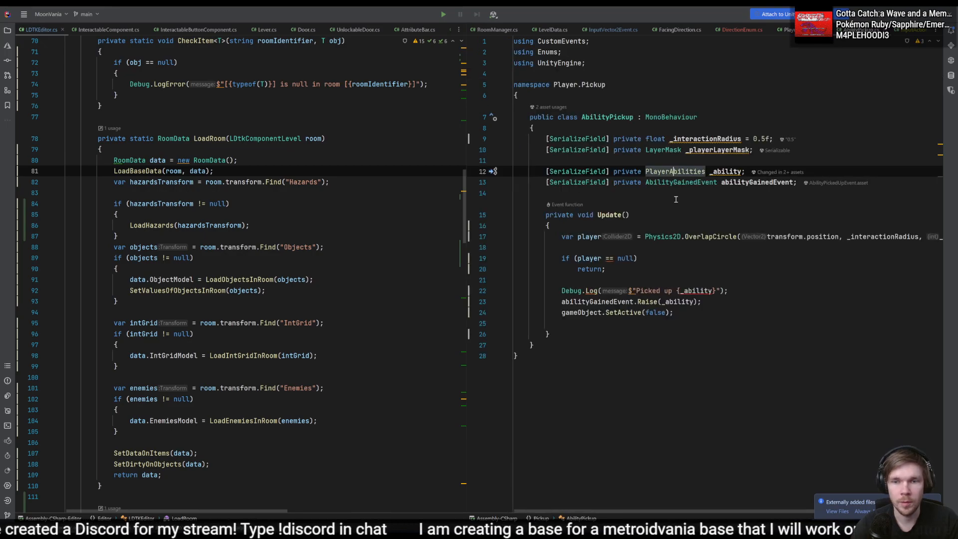
# - Add a public void SetAbility method below Update in AbilityPickup, with a body that begins assigning _ability
pyautogui.click(647, 334)
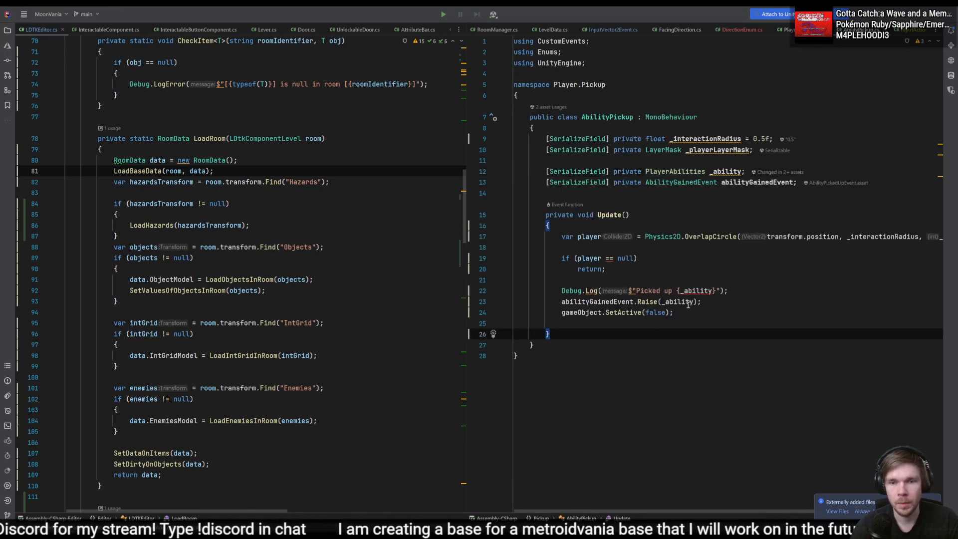
pyautogui.press('Return')
pyautogui.press('Return')
pyautogui.write('public void SetAbility(){')
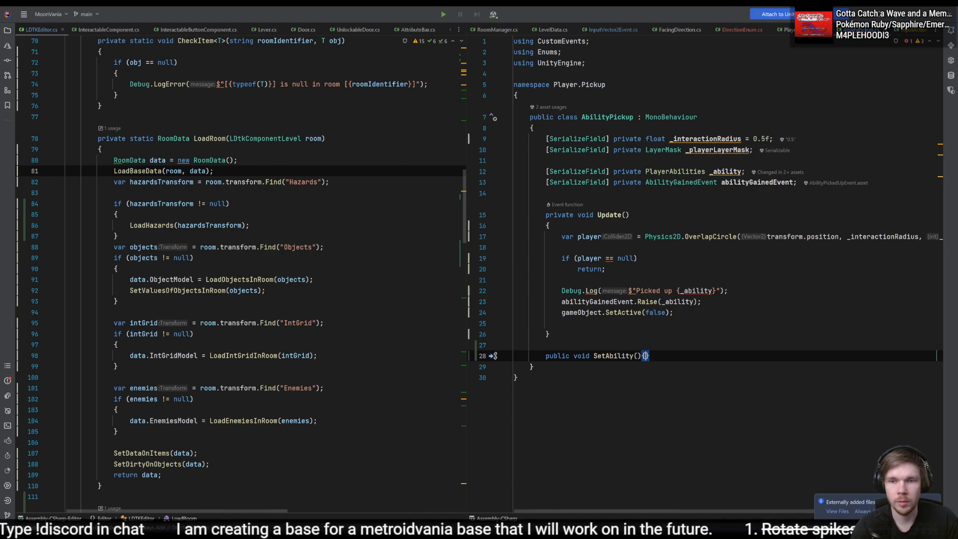
pyautogui.press('Return')
pyautogui.write('_ability = ')
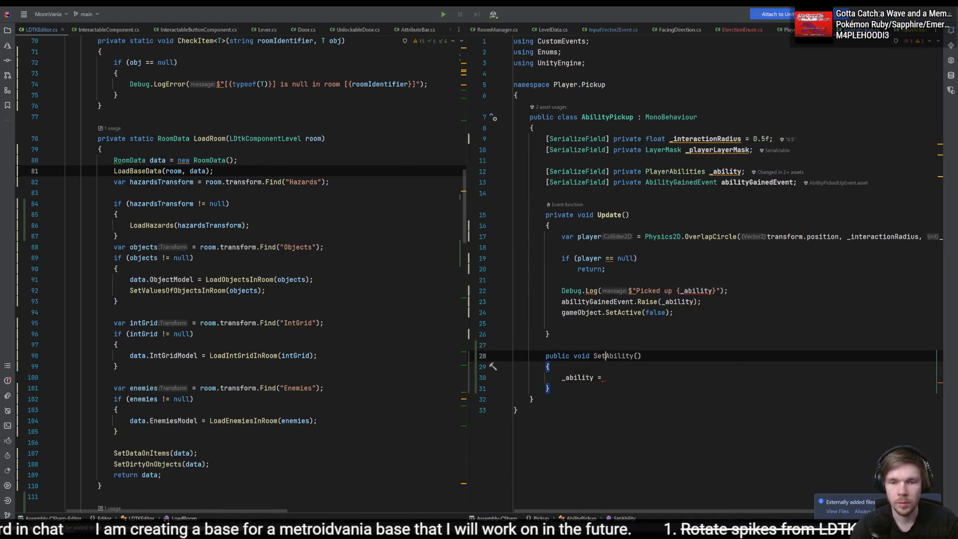
pyautogui.write('PlayerAbilities a')
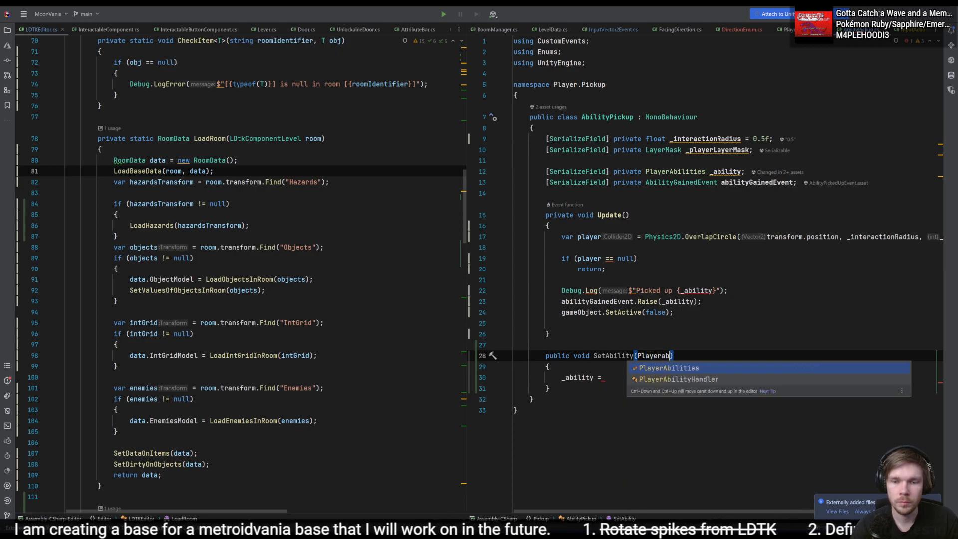
pyautogui.write('bili')
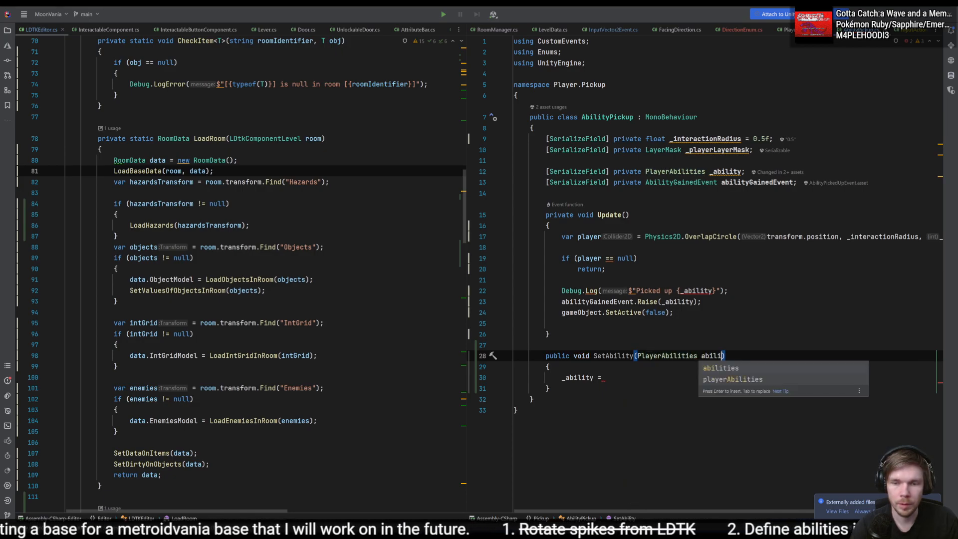
pyautogui.write('ty')
# - Give SetAbility a PlayerAbilities parameter named ability and assign it to _ability
pyautogui.press('Down')
pyautogui.press('Down')
pyautogui.write('ab')
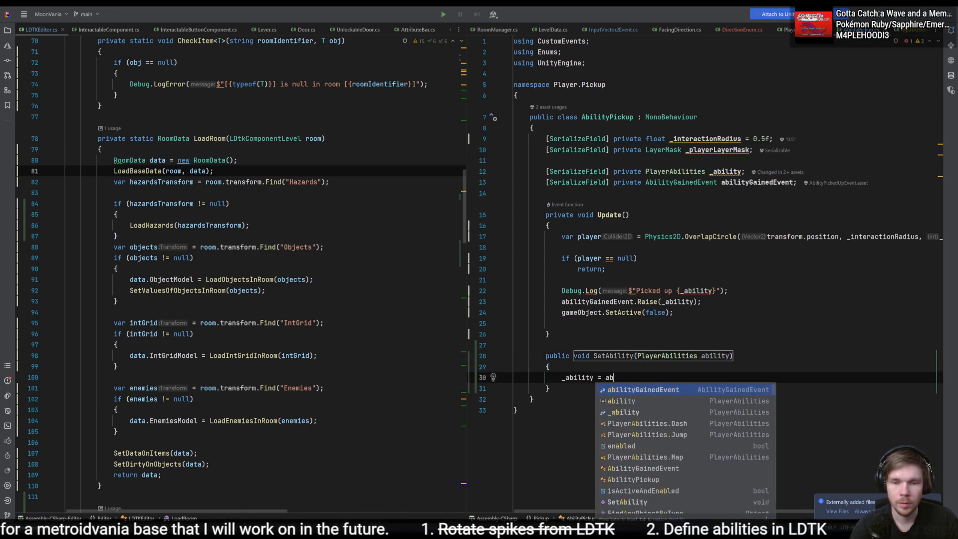
pyautogui.write('ility;')
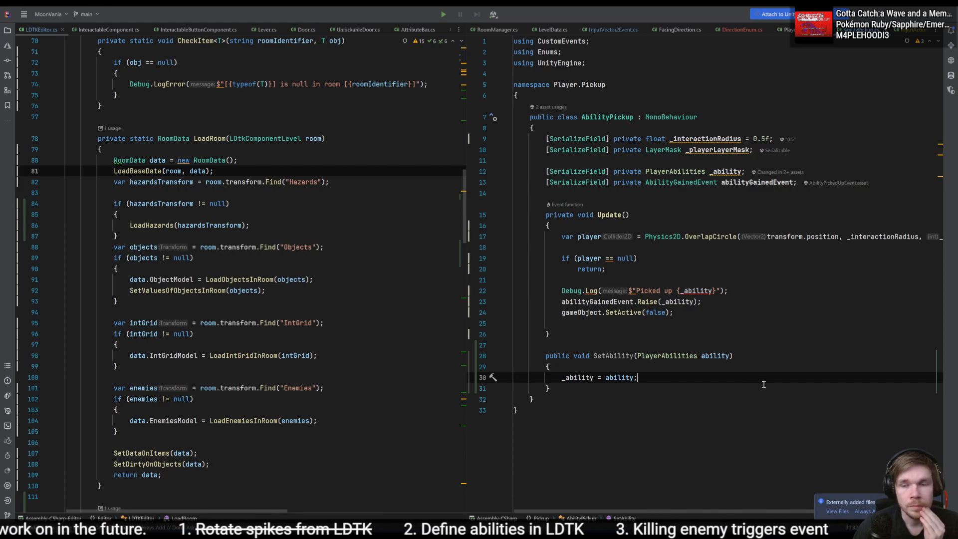
# - Open the PlayerAbilities enum from SetAbility's parameter, and remove the blank line below the hazardsTransform declaration in LDTKEditor's LoadRoom
pyautogui.click(613, 357)
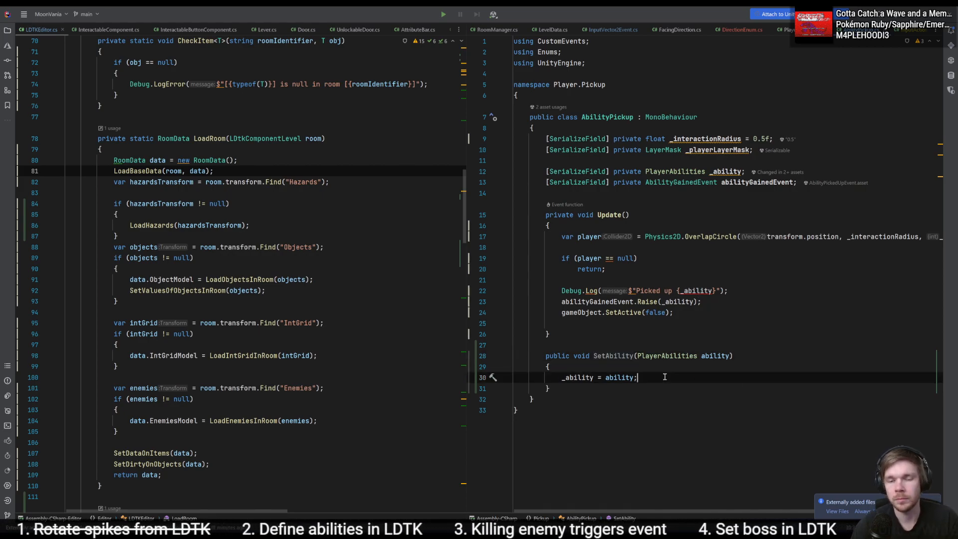
pyautogui.keyDown('ctrl'); pyautogui.click(658, 356); pyautogui.keyUp('ctrl')
pyautogui.click(285, 239)
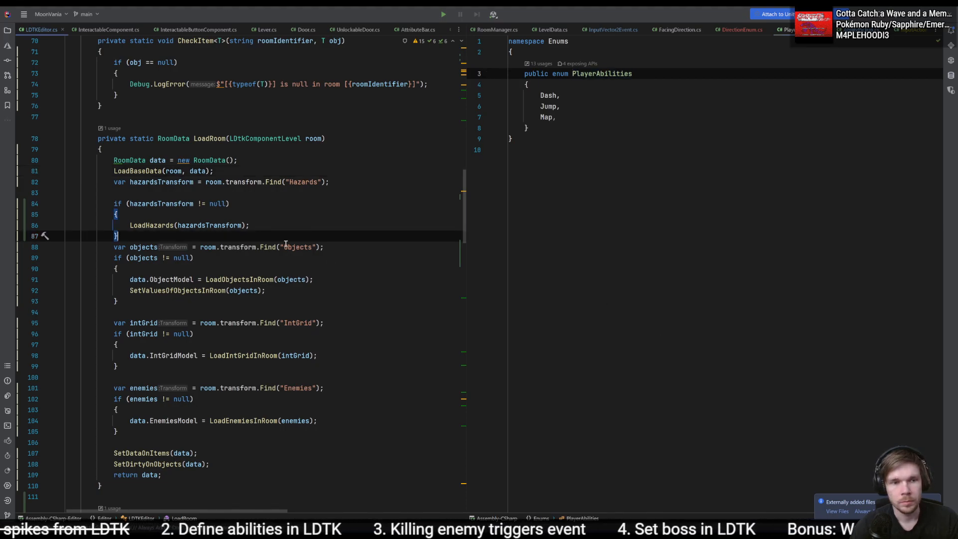
pyautogui.moveTo(244, 232); pyautogui.dragTo(345, 173)
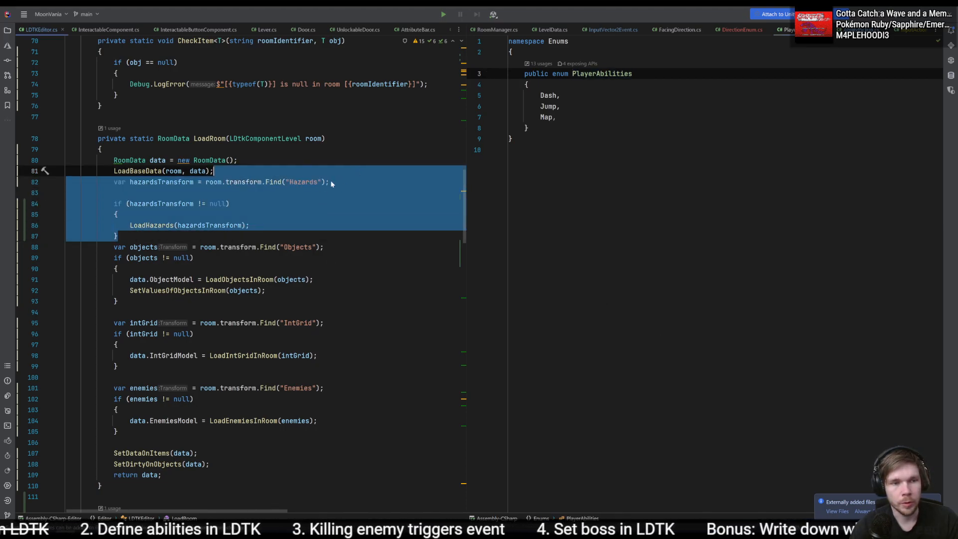
pyautogui.click(308, 191)
pyautogui.press('BackSpace')
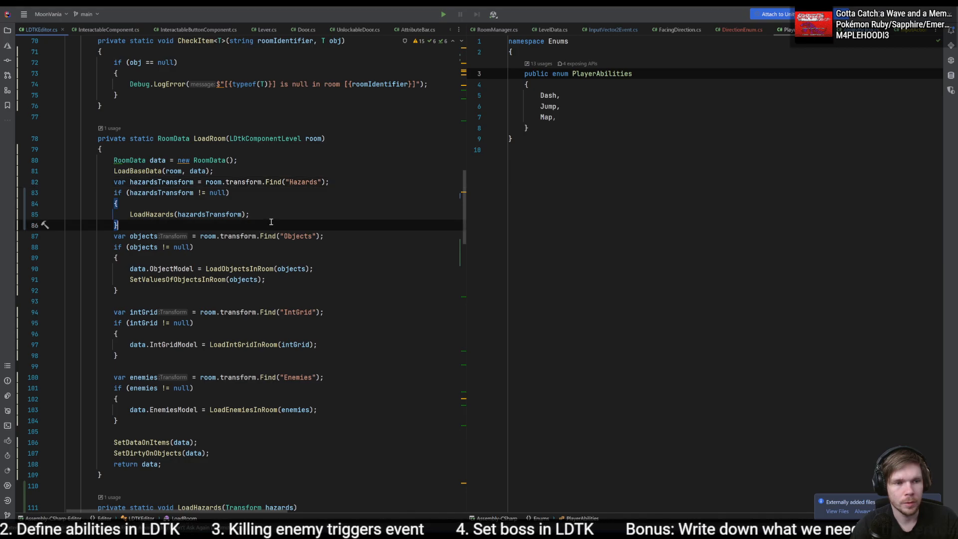
# - Add a LoadPickups call below LoadBaseData in LoadRoom, set off by blank lines, and generate the missing LoadPickups method
pyautogui.press('Up')
pyautogui.press('Return')
pyautogui.press('Return')
pyautogui.press('Return')
pyautogui.press('Up')
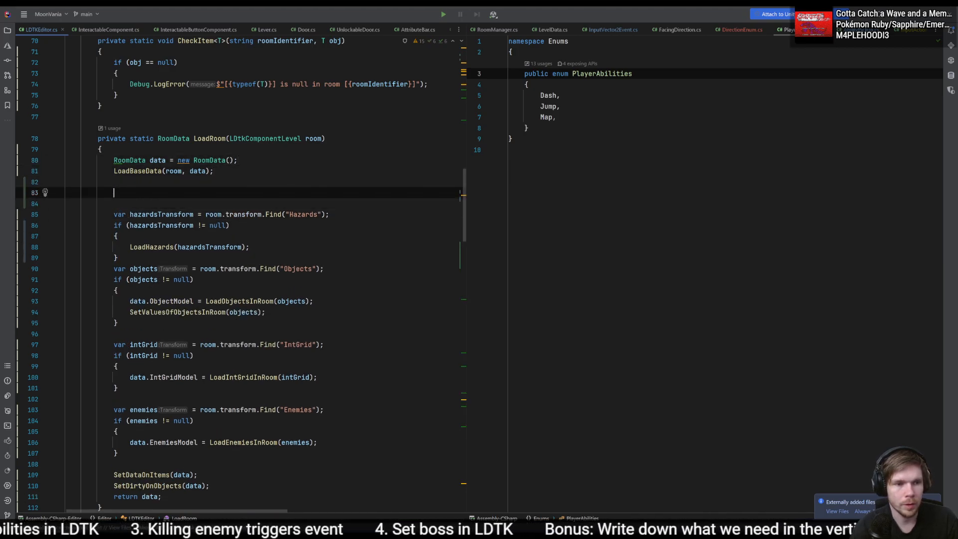
pyautogui.write('LoadPickups();')
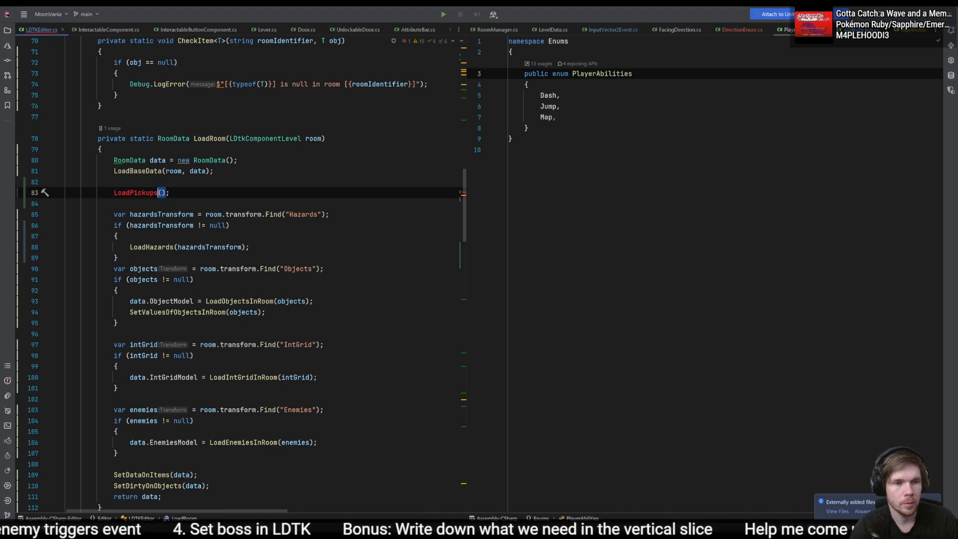
pyautogui.hotkey('alt', 'Return')
pyautogui.press('Return')
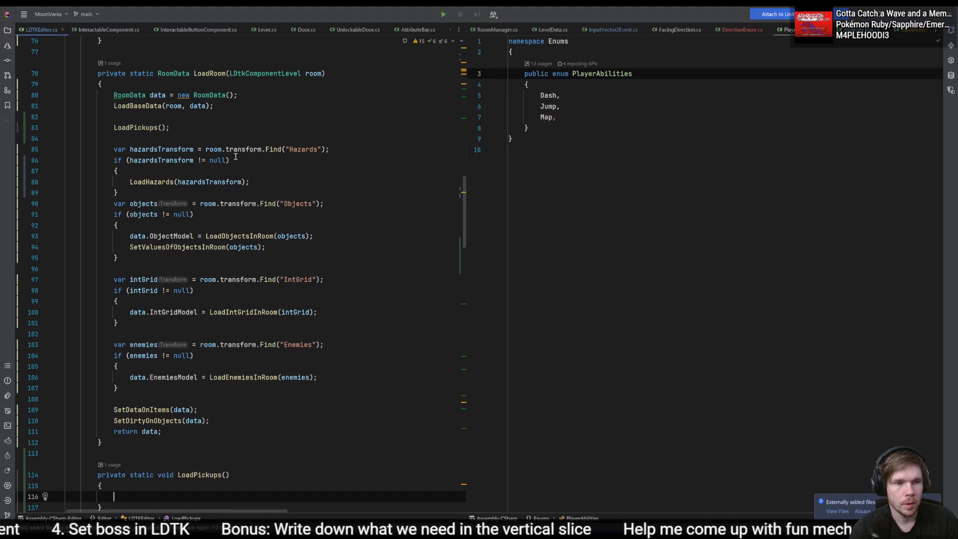
# - Copy the hazardsTransform lookup and the start of its null check from LoadRoom into the LoadPickups body
pyautogui.moveTo(367, 149); pyautogui.dragTo(367, 143)
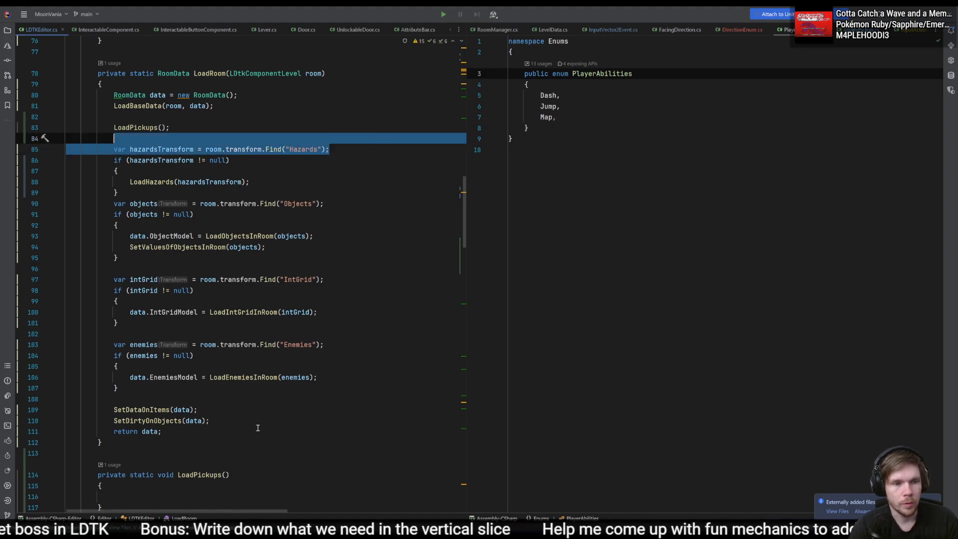
pyautogui.moveTo(252, 171); pyautogui.dragTo(255, 140)
pyautogui.hotkey('ctrl', 'c')
pyautogui.click(184, 486)
pyautogui.click(198, 494)
pyautogui.hotkey('ctrl', 'v')
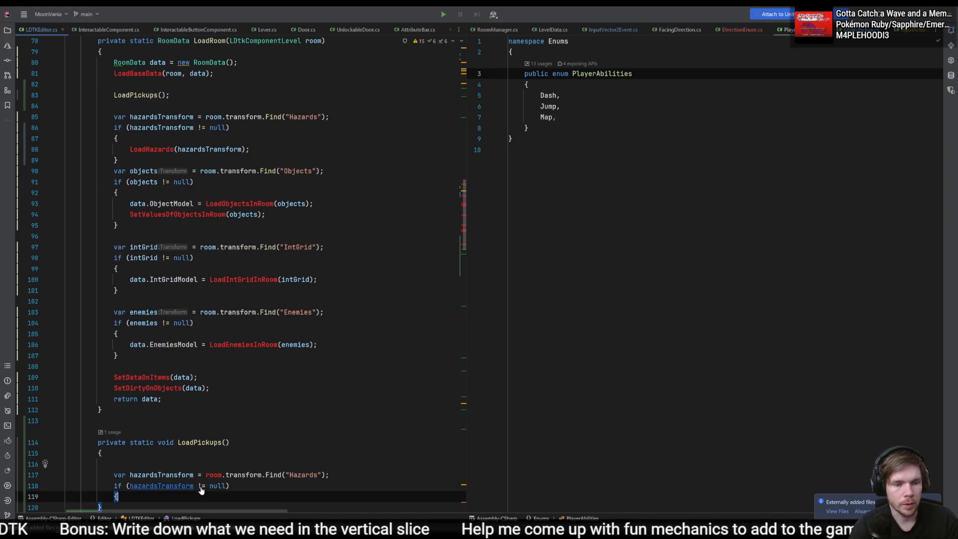
# - Rename the copied variable declaration in LoadPickups to objects and make its Find call look for "Pickups"
pyautogui.doubleClick(162, 475)
pyautogui.write('obje')
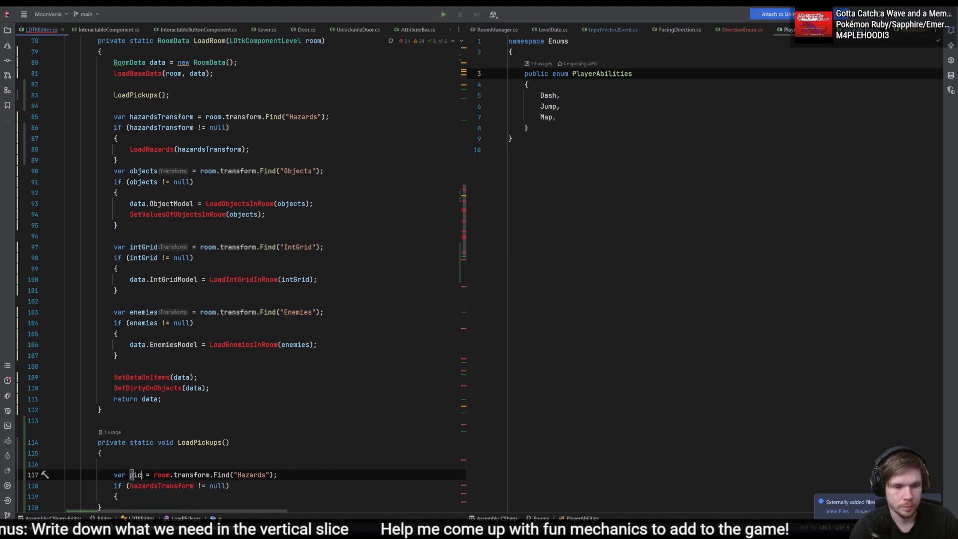
pyautogui.write('cts')
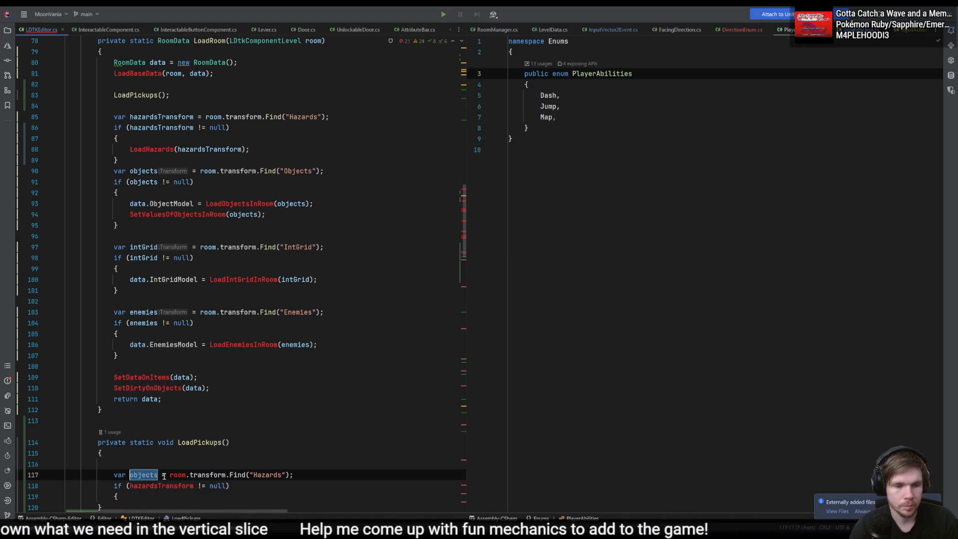
pyautogui.doubleClick(265, 475)
pyautogui.write('Pickups')
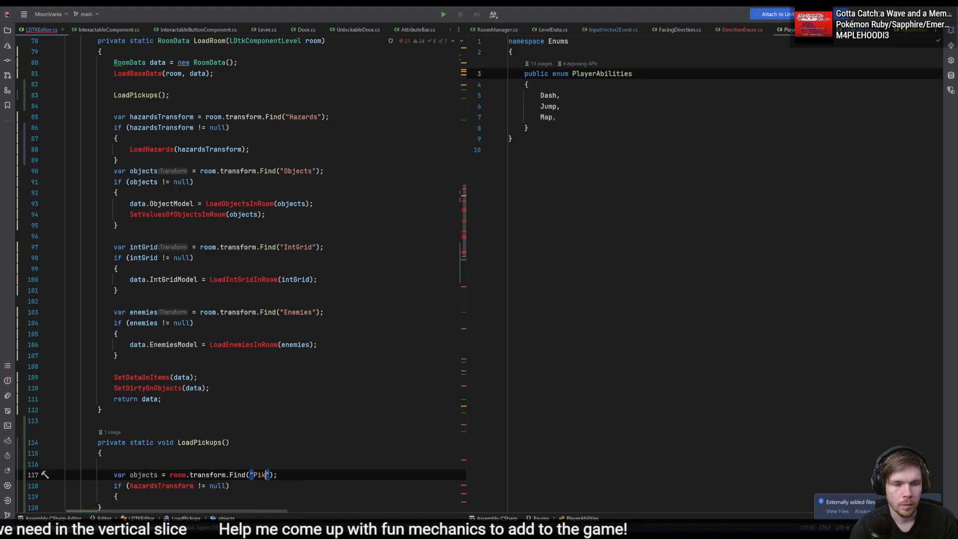
# - Try giving the LoadPickups method a RoomData parameter named room
pyautogui.hotkey('ctrl', 'Left')
pyautogui.hotkey('ctrl', 'Left')
pyautogui.hotkey('ctrl', 'Left')
pyautogui.press('Up')
pyautogui.press('Up')
pyautogui.press('Up')
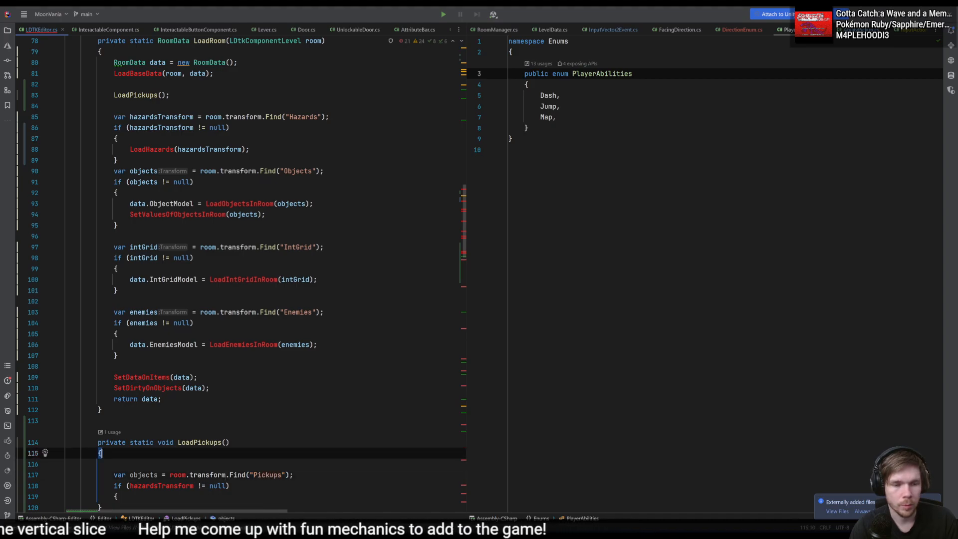
pyautogui.press('Left')
pyautogui.write('RoomData d')
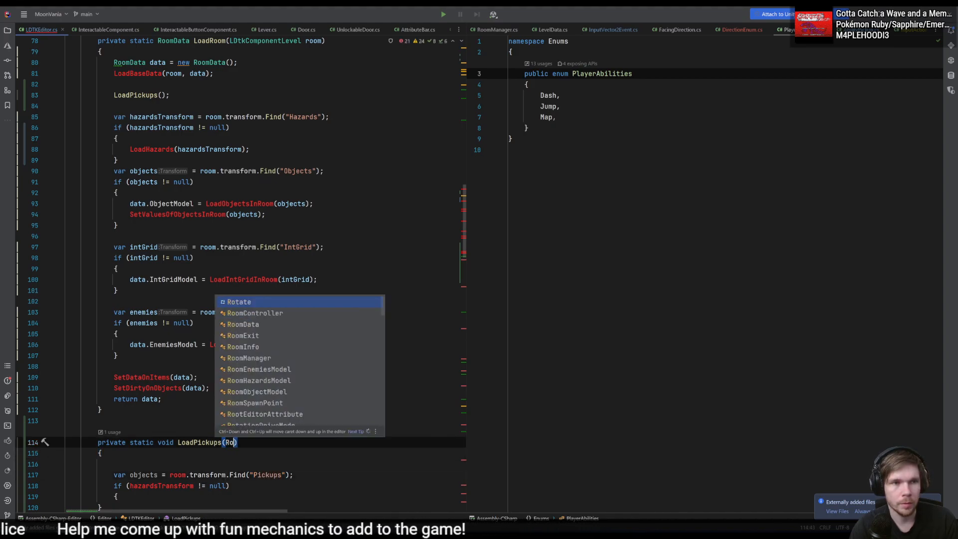
pyautogui.press('BackSpace')
pyautogui.write('room')
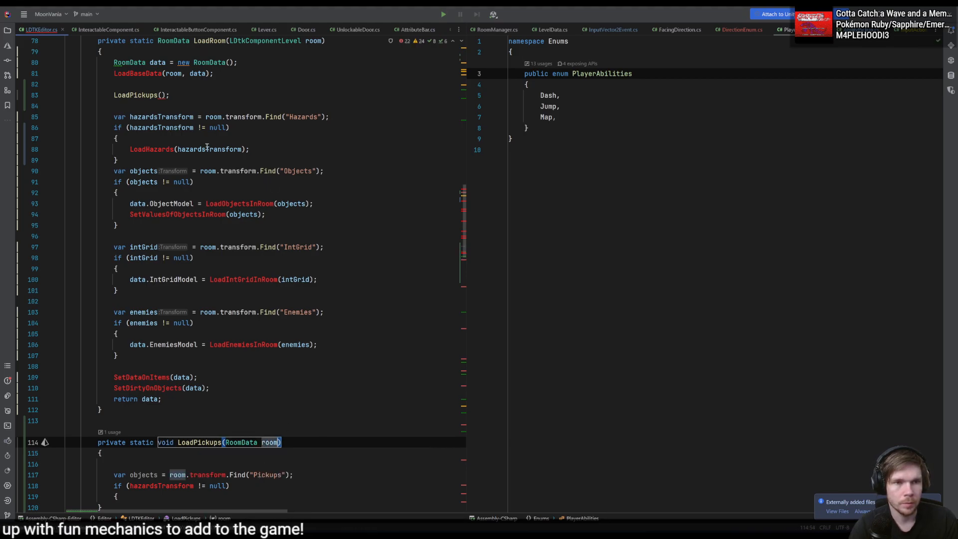
pyautogui.hotkey('ctrl', 'BackSpace')
pyautogui.hotkey('ctrl', 'BackSpace')
# - Declare an LDtkComponentLevel parameter named room in the LoadPickups signature
pyautogui.write('Lddtk')
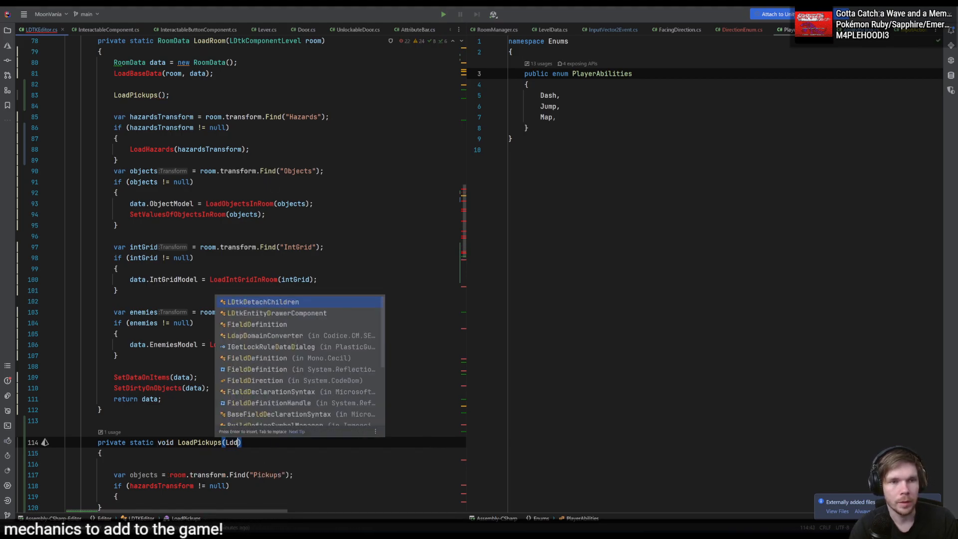
pyautogui.press('BackSpace')
pyautogui.press('BackSpace')
pyautogui.press('BackSpace')
pyautogui.write('tk')
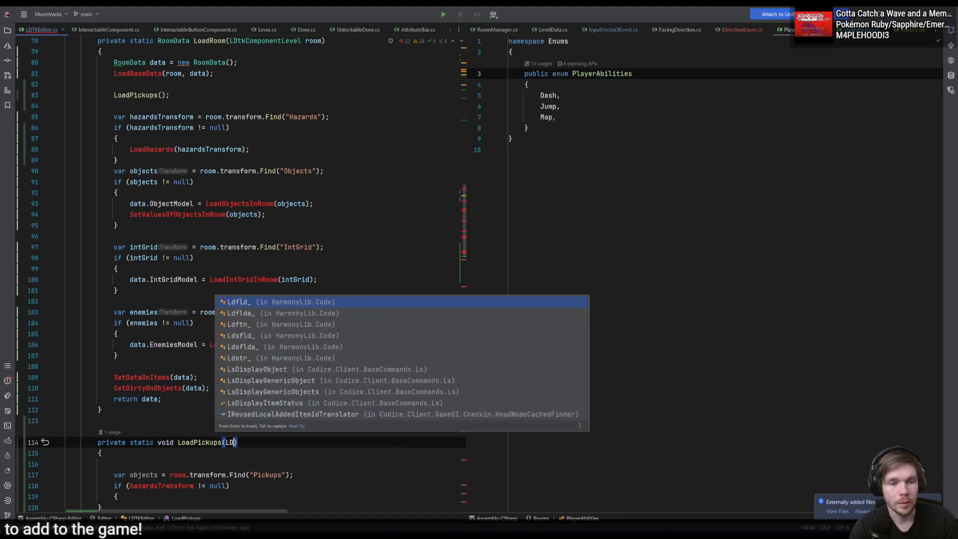
pyautogui.write('Compon')
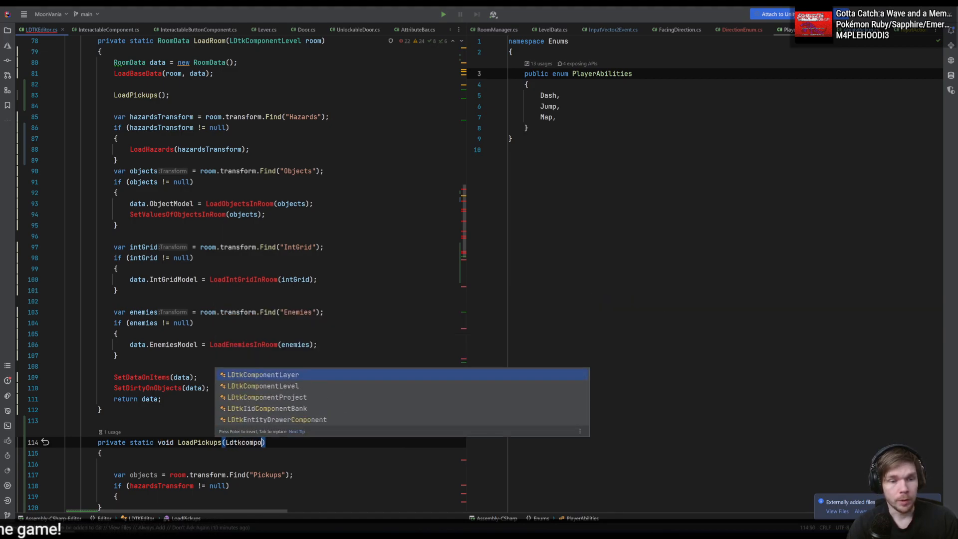
pyautogui.press('Return')
pyautogui.write('room')
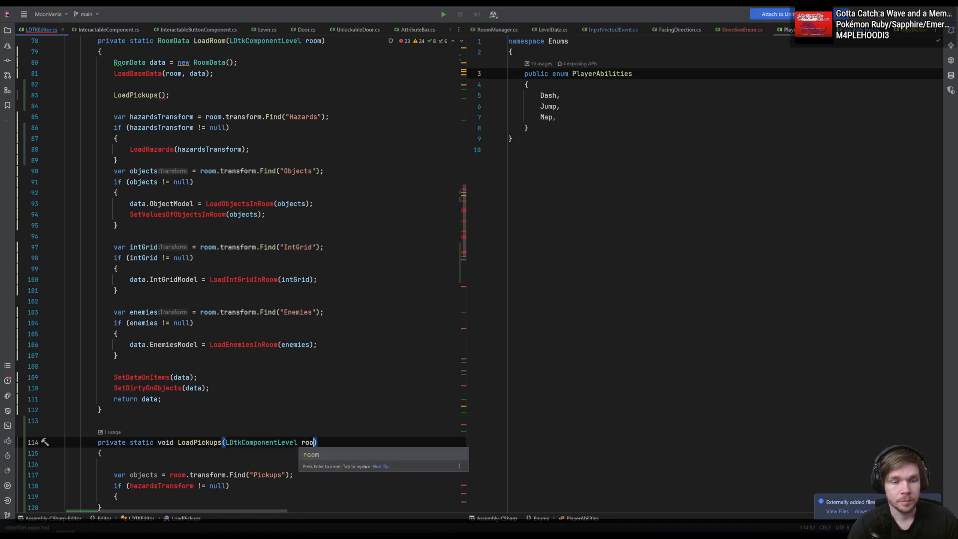
# - Replace hazardsTransform with objects in the null check of LoadPickups
pyautogui.press('Down')
pyautogui.press('Down')
pyautogui.press('Down')
pyautogui.scroll(-3, 259, 135)
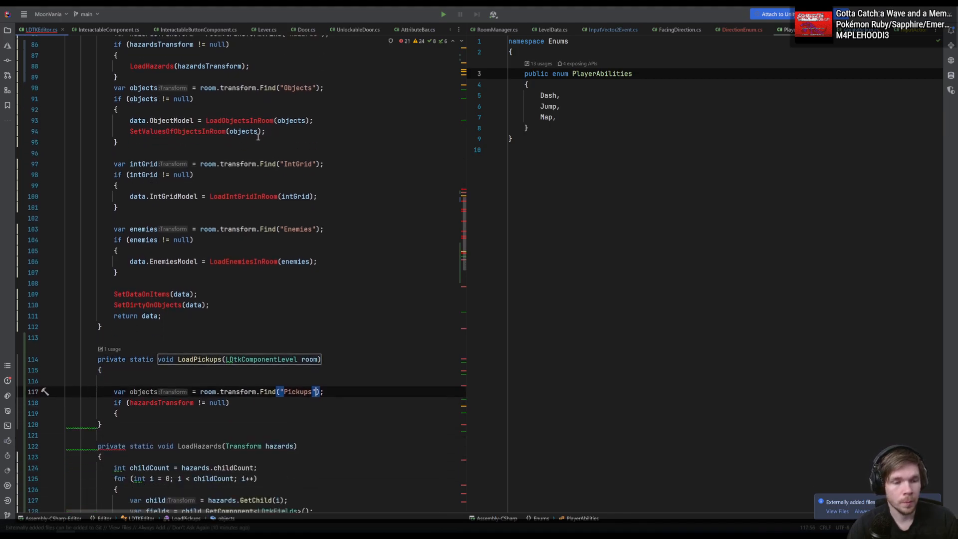
pyautogui.doubleClick(152, 369)
pyautogui.doubleClick(152, 376)
pyautogui.hotkey('ctrl', 'c')
pyautogui.doubleClick(167, 387)
pyautogui.hotkey('ctrl', 'v')
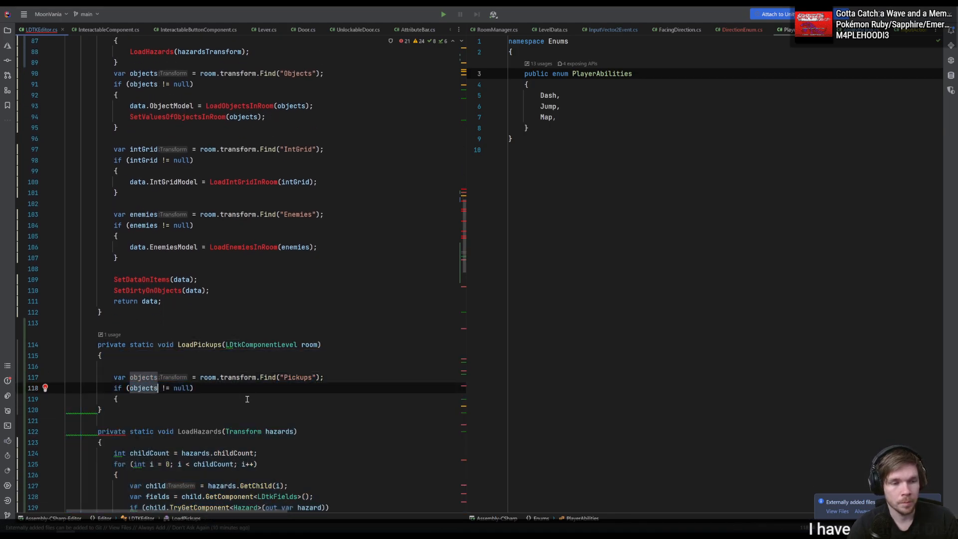
# - Close the if block in LoadPickups, tidy the blank line above the declaration, and change the condition to objects == null
pyautogui.click(246, 399)
pyautogui.press('Return')
pyautogui.press('Up')
pyautogui.press('Up')
pyautogui.press('Up')
pyautogui.press('Up')
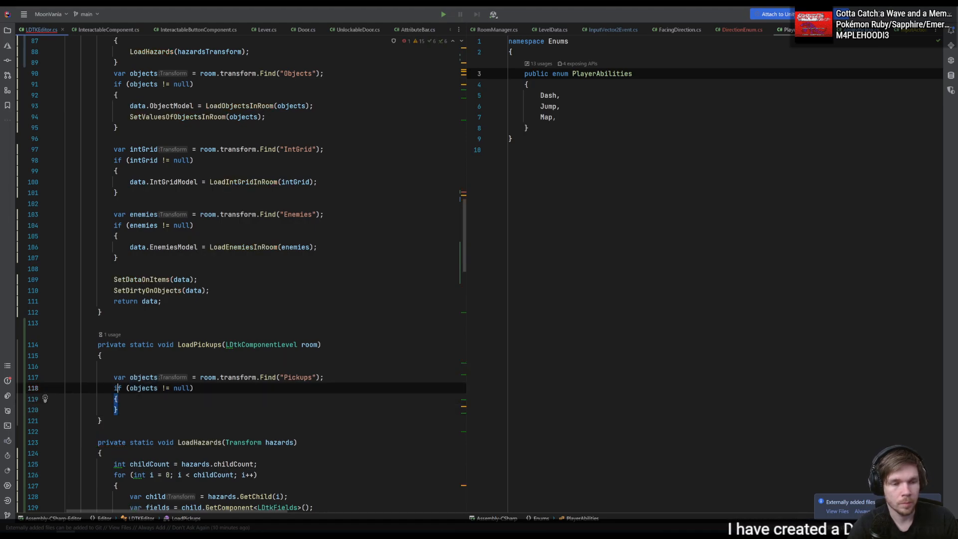
pyautogui.press('BackSpace')
pyautogui.press('Down')
pyautogui.press('Down')
pyautogui.press('Down')
pyautogui.press('Up')
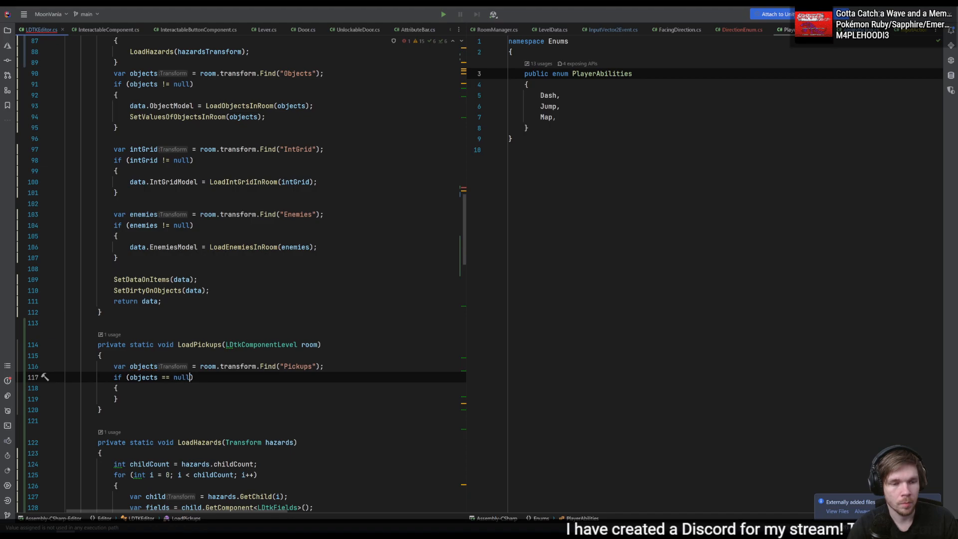
# - Make the objects == null check in LoadPickups return early and remove the empty braces beneath it
pyautogui.press('Right')
pyautogui.press('Return')
pyautogui.write('return;')
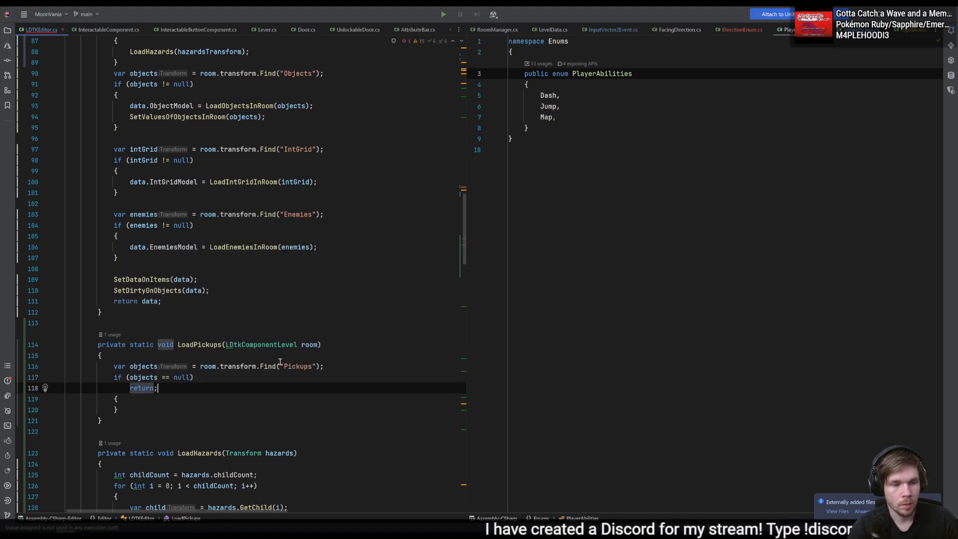
pyautogui.hotkey('shift', 'Down')
pyautogui.hotkey('shift', 'Down')
pyautogui.press('BackSpace')
pyautogui.press('Return')
pyautogui.press('Return')
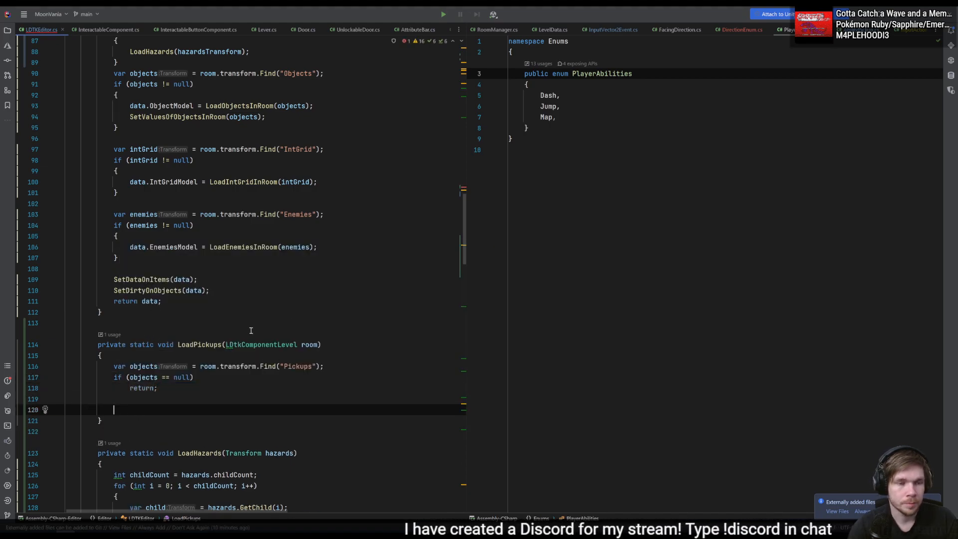
# - Pass room as the argument of the LoadPickups call in LoadRoom
pyautogui.scroll(4, 247, 328)
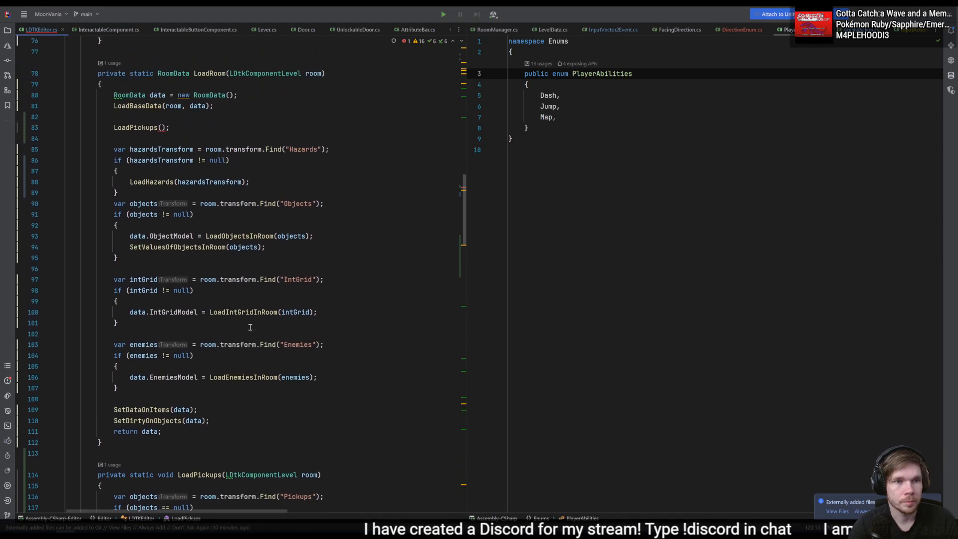
pyautogui.click(172, 125)
pyautogui.write('room')
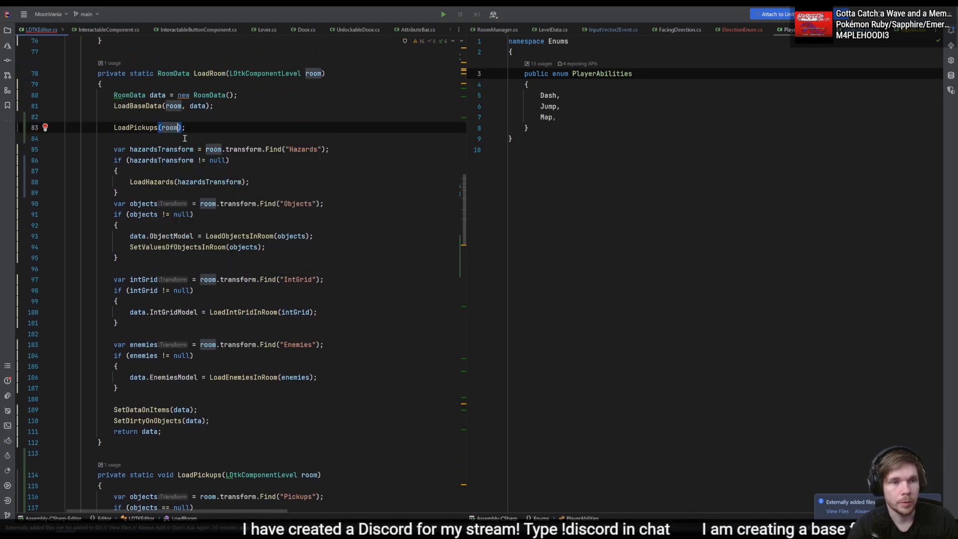
# - Copy the for loop over the children from LoadHazards into LoadPickups, below the null check
pyautogui.scroll(-3, 188, 153)
pyautogui.click(238, 440)
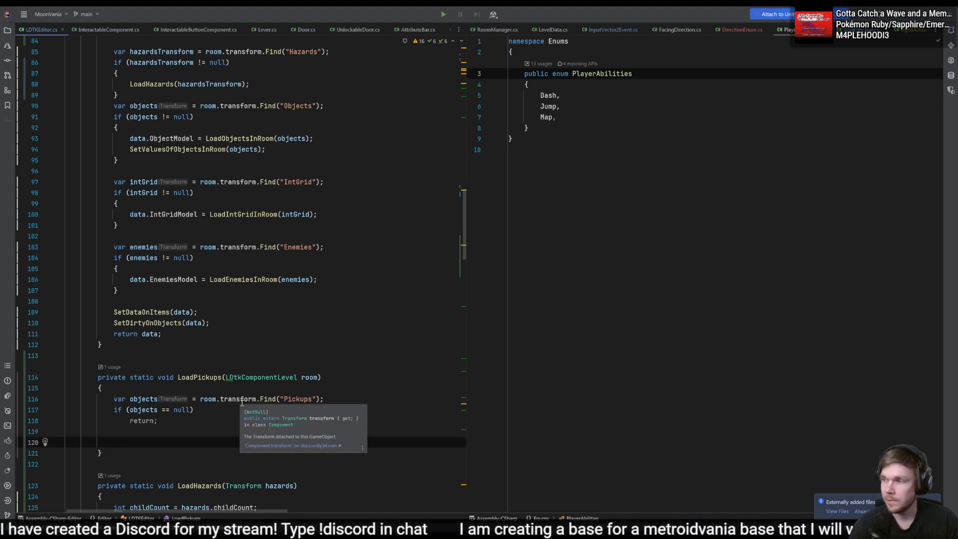
pyautogui.scroll(-5, 123, 462)
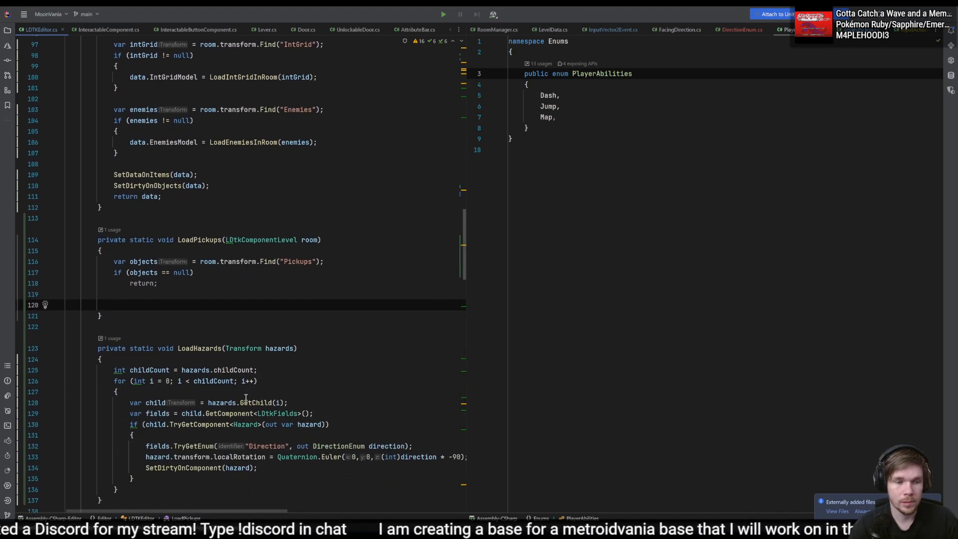
pyautogui.moveTo(125, 461); pyautogui.dragTo(281, 347)
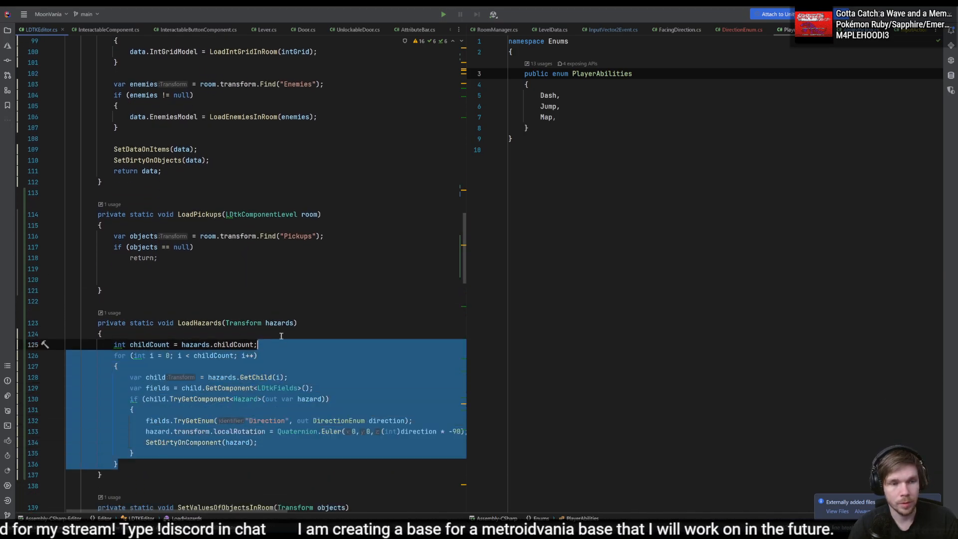
pyautogui.hotkey('ctrl', 'c')
pyautogui.click(235, 270)
pyautogui.hotkey('ctrl', 'v')
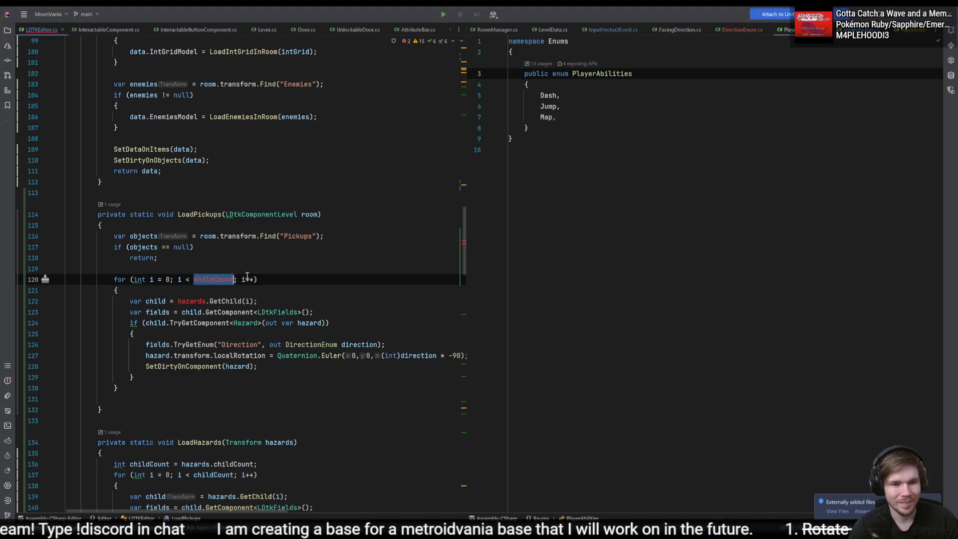
# - Copy the childCount declaration from LoadHazards to just above the loop in LoadPickups
pyautogui.scroll(-1, 293, 458)
pyautogui.moveTo(273, 430)
pyautogui.mouseDown()
pyautogui.moveTo(292, 405)
pyautogui.moveTo(283, 422)
pyautogui.mouseUp()
pyautogui.click(257, 409)
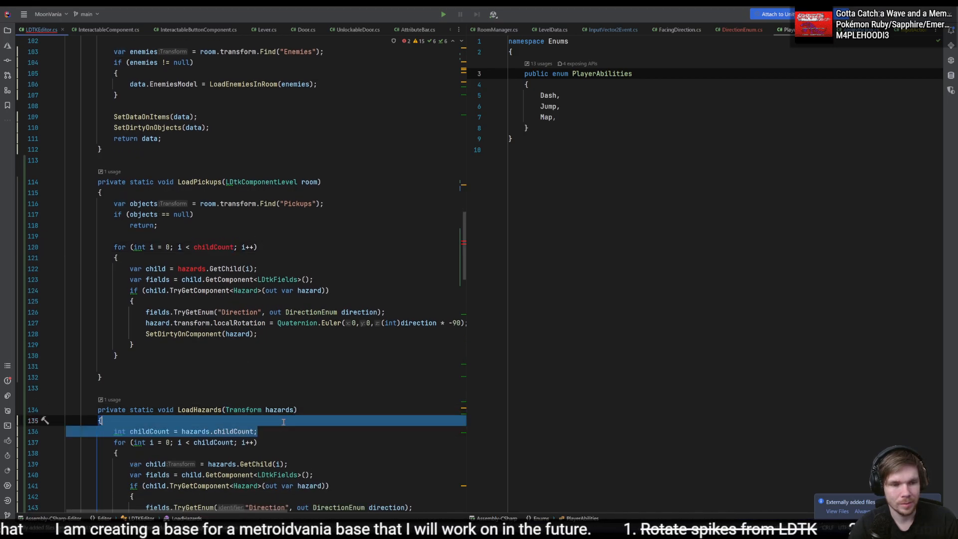
pyautogui.hotkey('ctrl', 'c')
pyautogui.click(254, 236)
pyautogui.hotkey('ctrl', 'v')
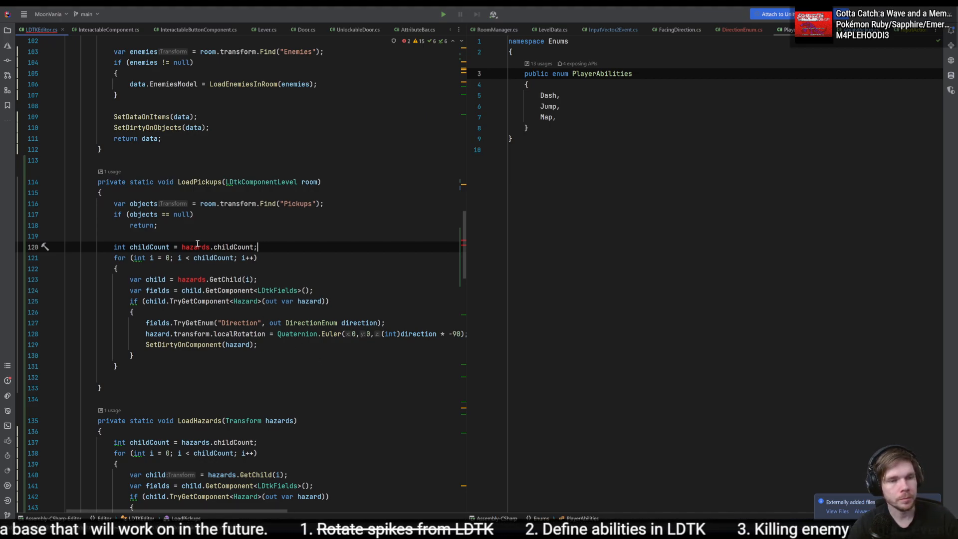
# - Replace hazards with objects in the childCount declaration and the GetChild call of LoadPickups
pyautogui.doubleClick(152, 205)
pyautogui.doubleClick(198, 247)
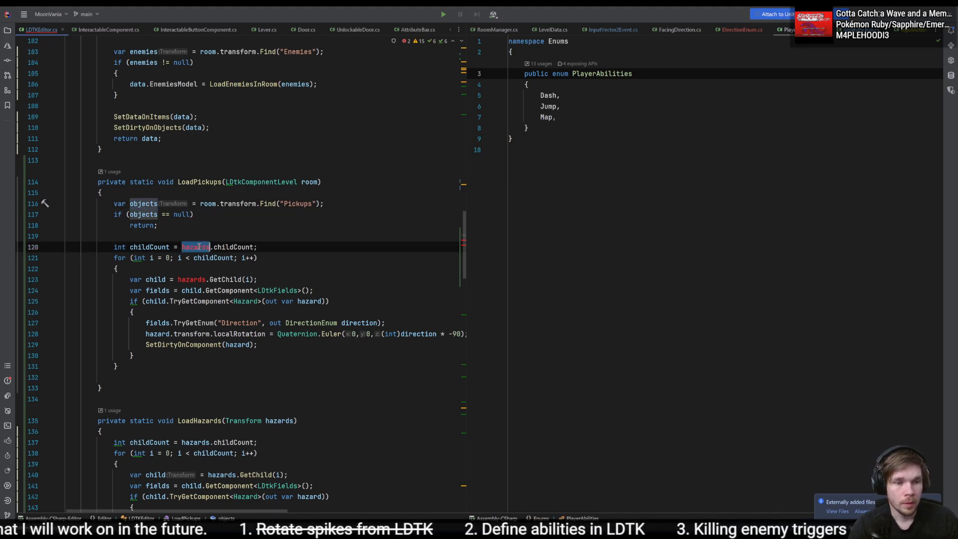
pyautogui.doubleClick(192, 280)
pyautogui.hotkey('ctrl', 'v')
pyautogui.click(202, 290)
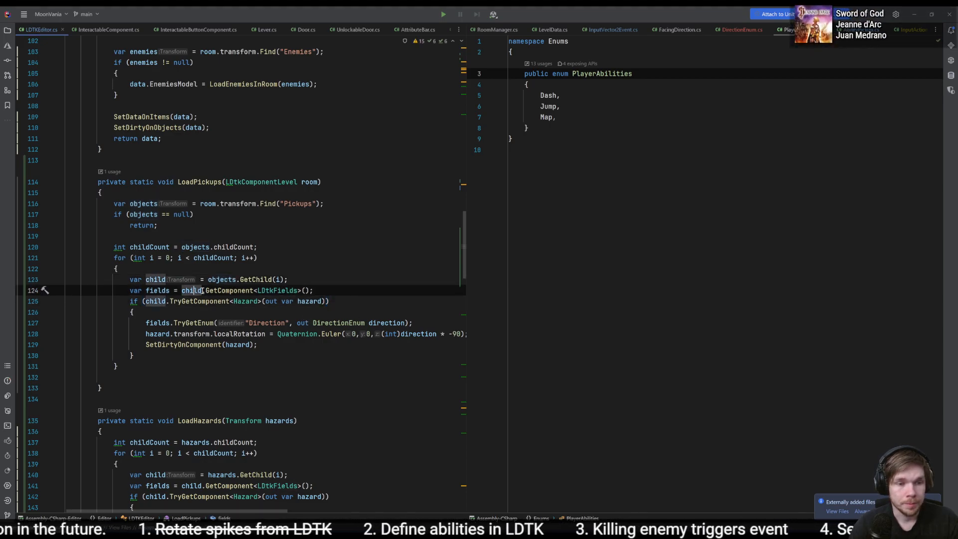
# - Change the TryGetComponent check in LoadPickups to look for AbilityPickup with an out variable named ability
pyautogui.doubleClick(280, 290)
pyautogui.doubleClick(244, 302)
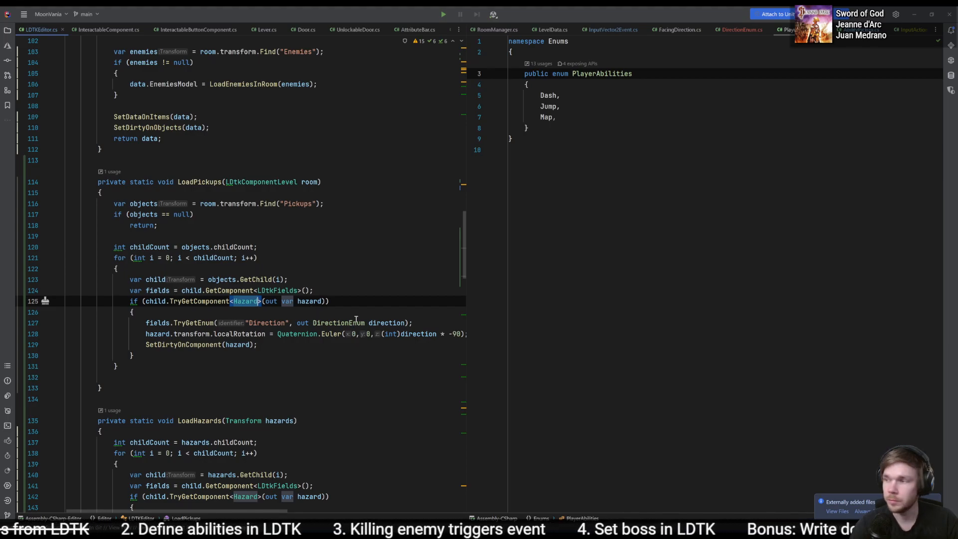
pyautogui.write('AbilityP')
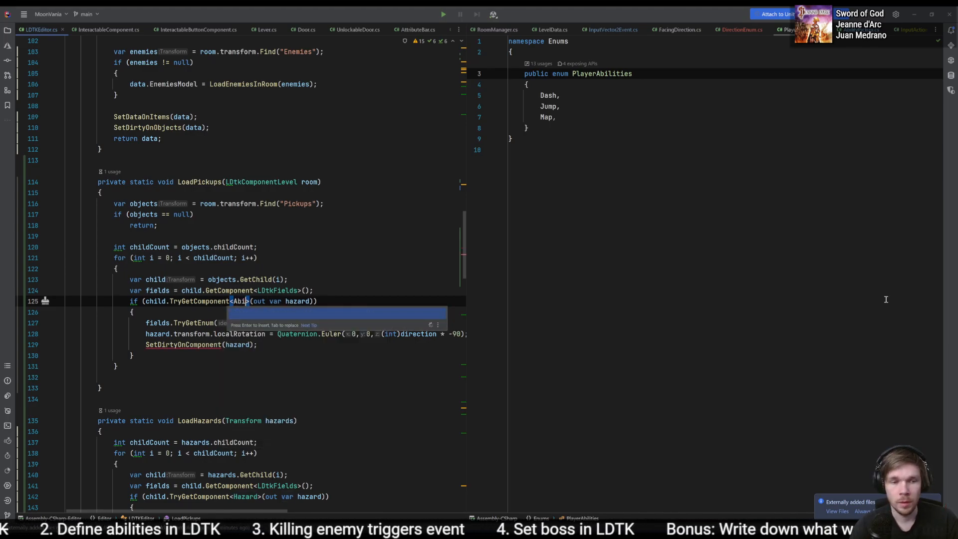
pyautogui.press('Return')
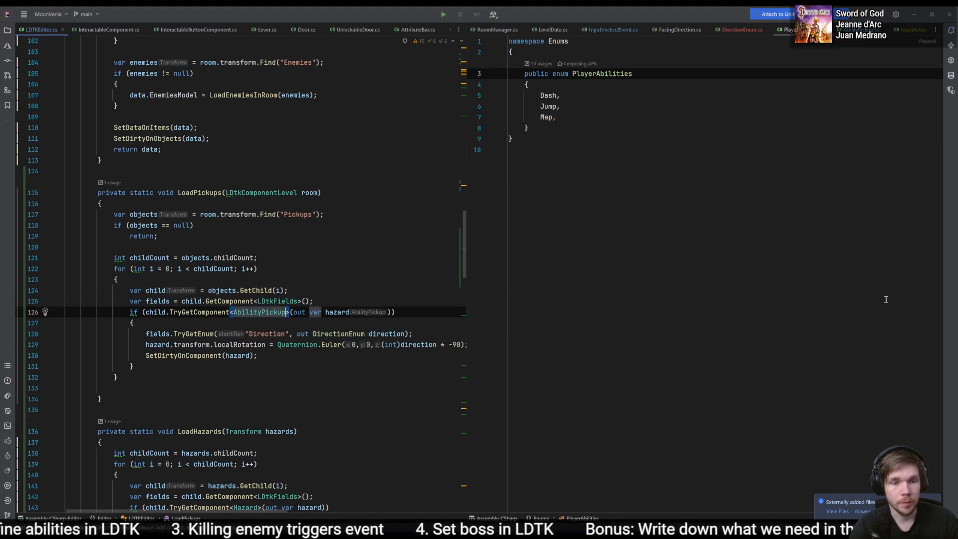
pyautogui.doubleClick(337, 312)
pyautogui.write('abiliti')
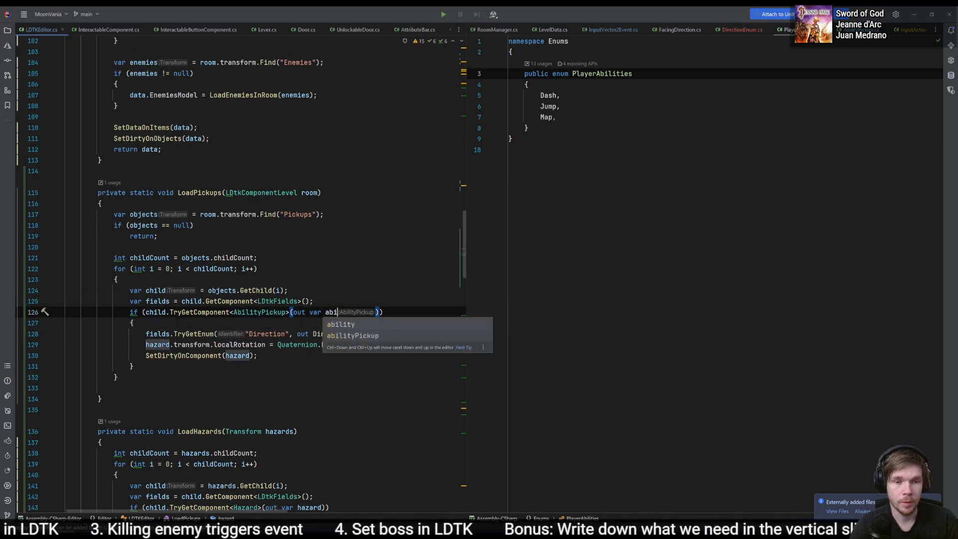
pyautogui.press('BackSpace')
pyautogui.write('y')
pyautogui.press('Return')
# - Change the TryGetEnum call in LoadPickups to read "Ability" as PlayerAbilities, and clear its out variable name
pyautogui.click(381, 334)
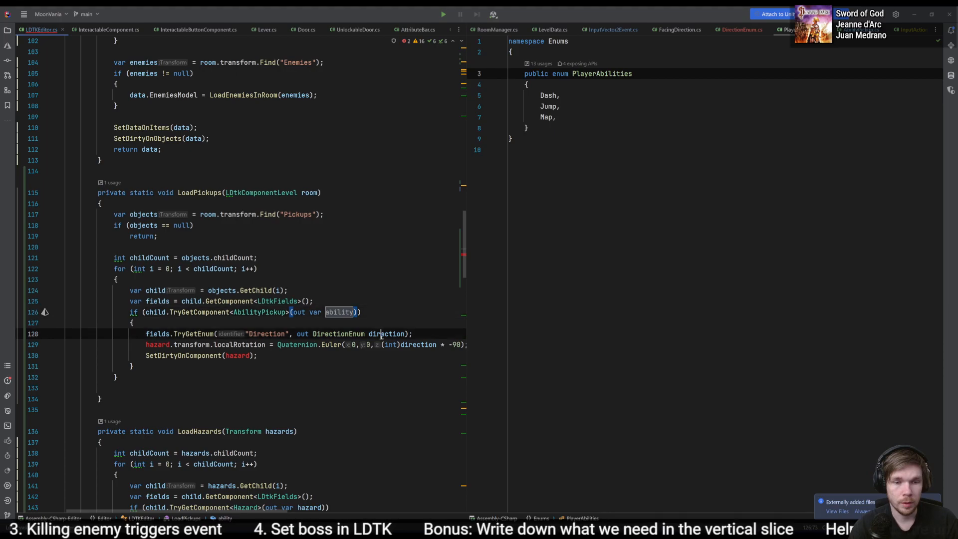
pyautogui.doubleClick(264, 334)
pyautogui.hotkey('ctrl', 'w')
pyautogui.write('lity')
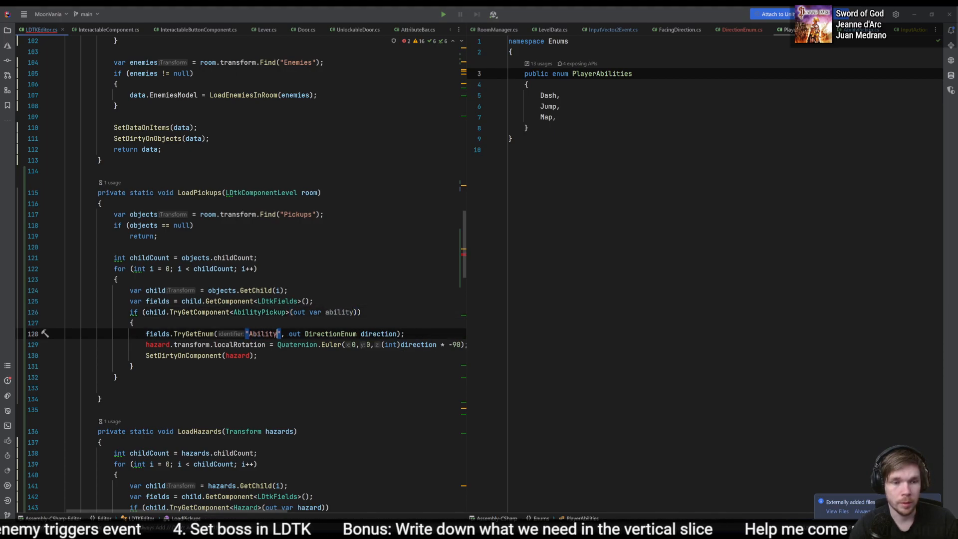
pyautogui.hotkey('ctrl', 'shift', 'Right')
pyautogui.write('PlayerAbilities')
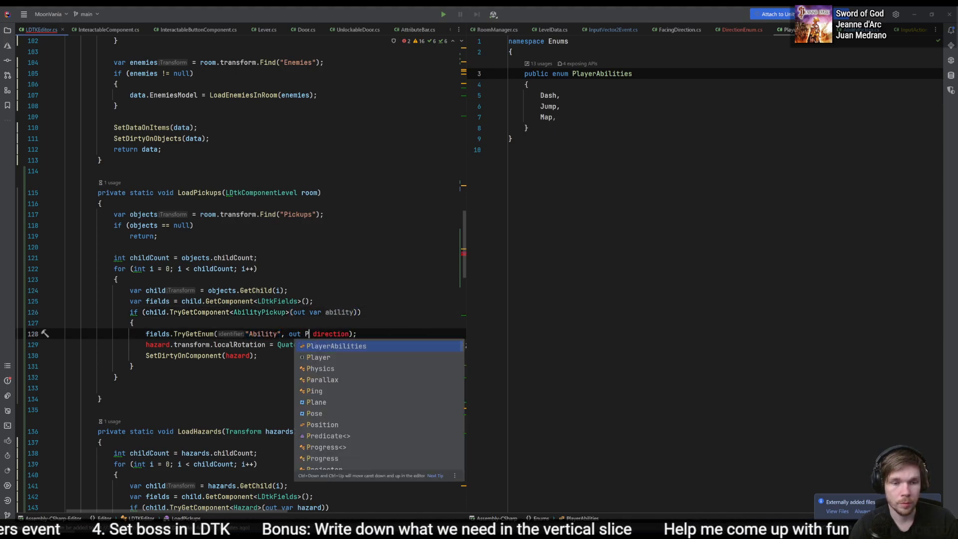
pyautogui.hotkey('ctrl', 'shift', 'Right')
pyautogui.write('ab')
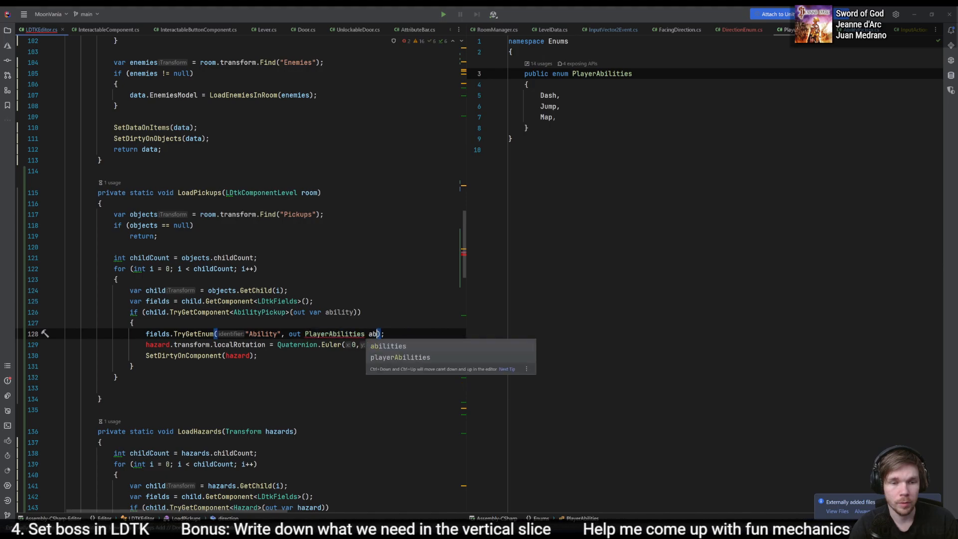
pyautogui.write('ility')
pyautogui.hotkey('ctrl', 'BackSpace')
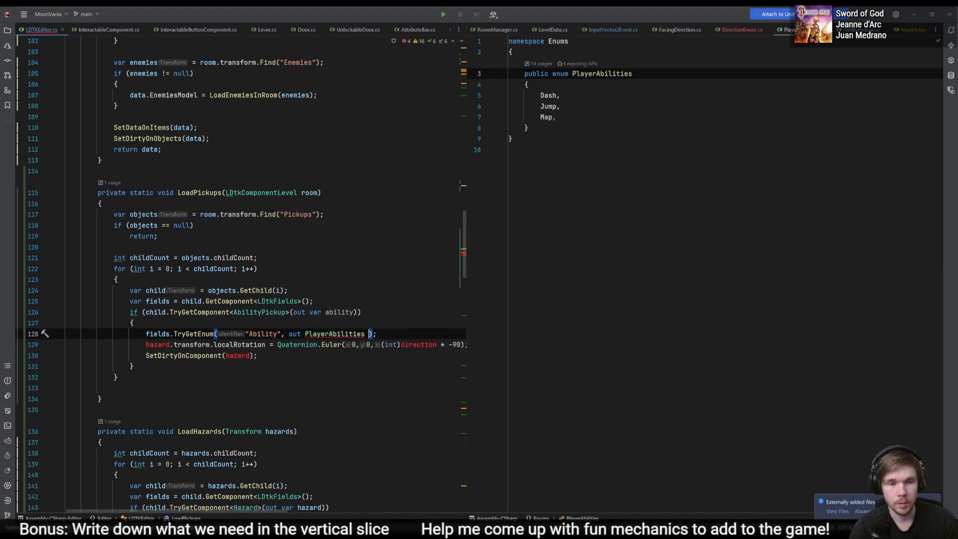
# - Rename the TryGetComponent out variable to abilityPickup and name the TryGetEnum out variable ability
pyautogui.press('Up')
pyautogui.press('Up')
pyautogui.press('Left')
pyautogui.press('Left')
pyautogui.write('Pickup')
pyautogui.press('Escape')
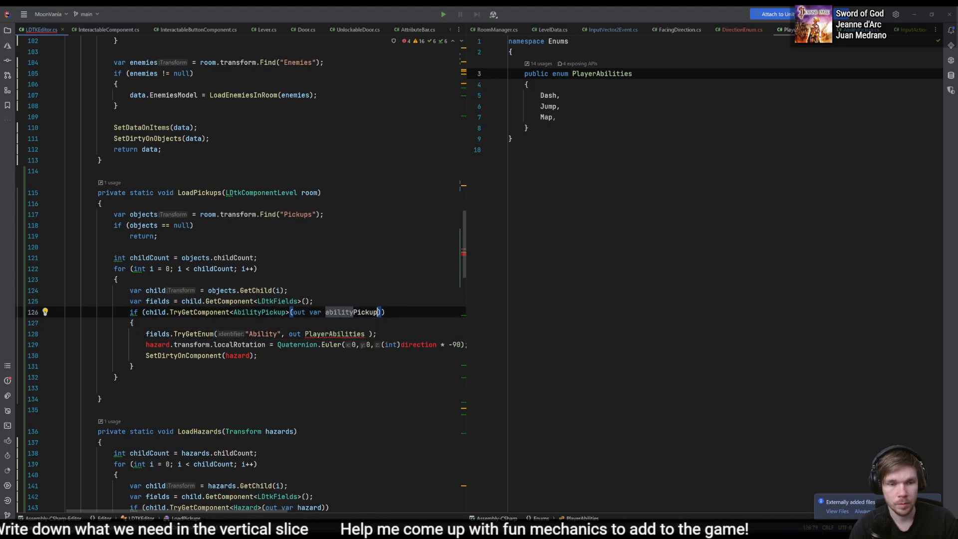
pyautogui.press('Down')
pyautogui.press('Down')
pyautogui.press('Left')
pyautogui.press('Left')
pyautogui.write('ability')
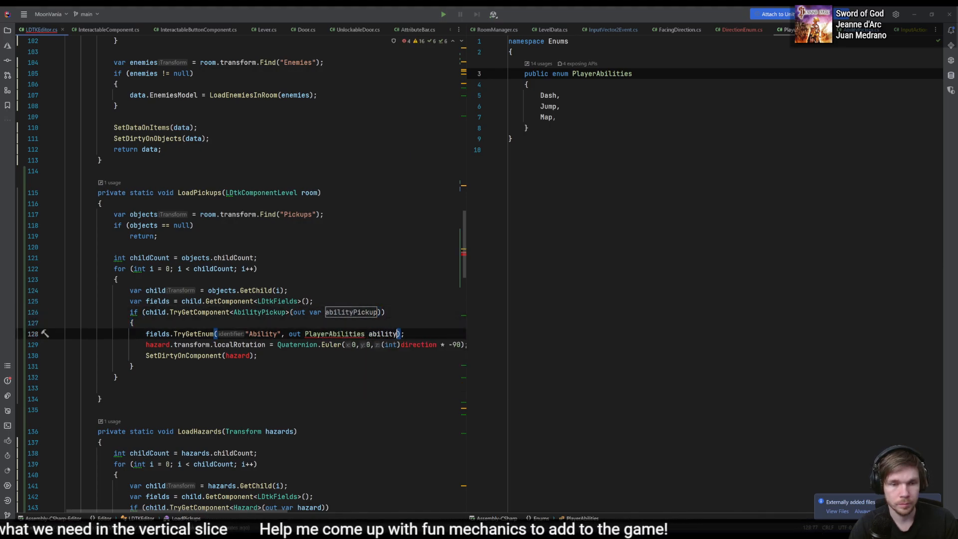
# - Call abilityPickup.SetAbility(ability) after the enum lookup and delete the leftover hazard rotation and SetDirtyOnComponent lines
pyautogui.press('End')
pyautogui.press('Return')
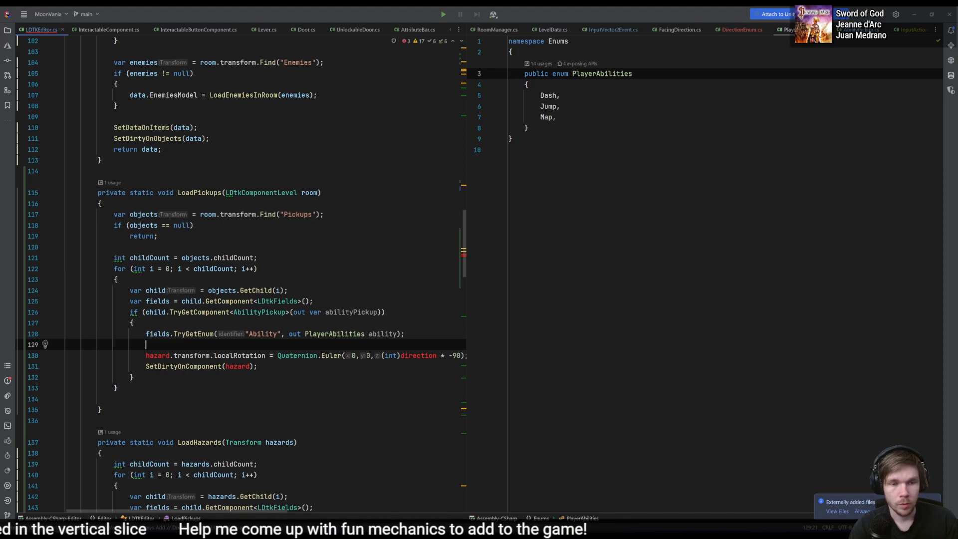
pyautogui.write('abilityPickup.s')
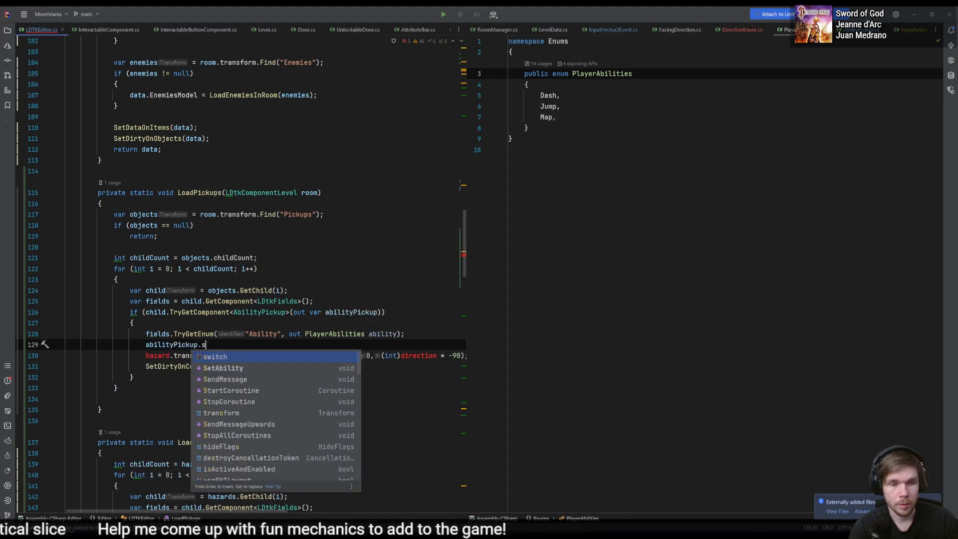
pyautogui.press('Down')
pyautogui.press('Return')
pyautogui.write('ability);')
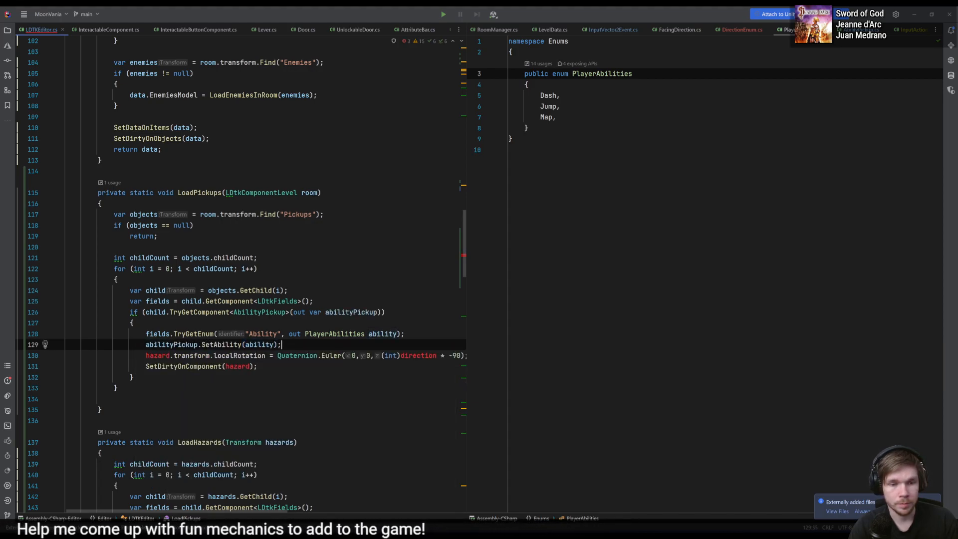
pyautogui.hotkey('shift', 'Down')
pyautogui.hotkey('shift', 'Down')
pyautogui.press('BackSpace')
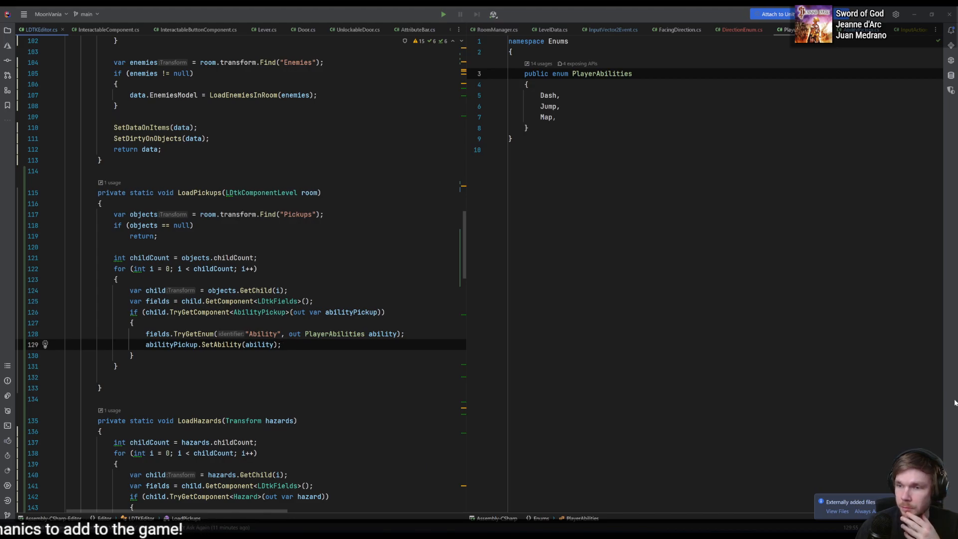
# - Save the LDTKEditor.cs script and switch to the Unity editor to recompile it
pyautogui.hotkey('alt', 'Tab')
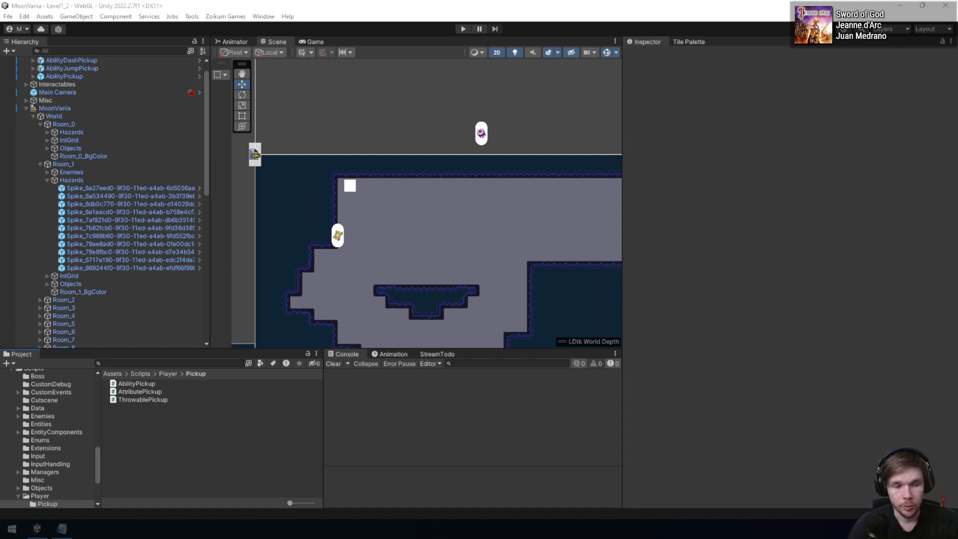
pyautogui.hotkey('alt', 'Tab')
pyautogui.hotkey('ctrl', 's')
pyautogui.hotkey('alt', 'Tab')
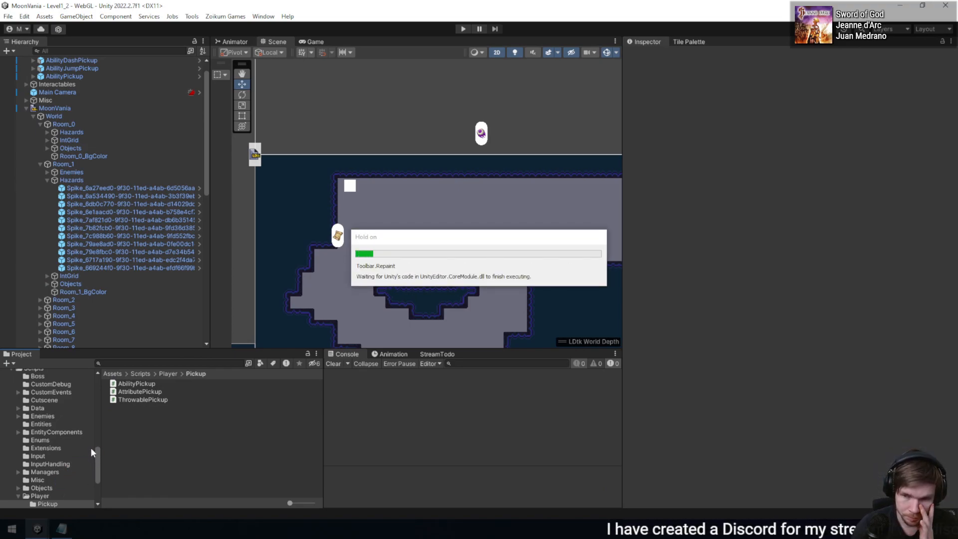
# - Open the import settings of the MoonVania LDtk project in the Assets/LDtk folder
pyautogui.scroll(3, 81, 458)
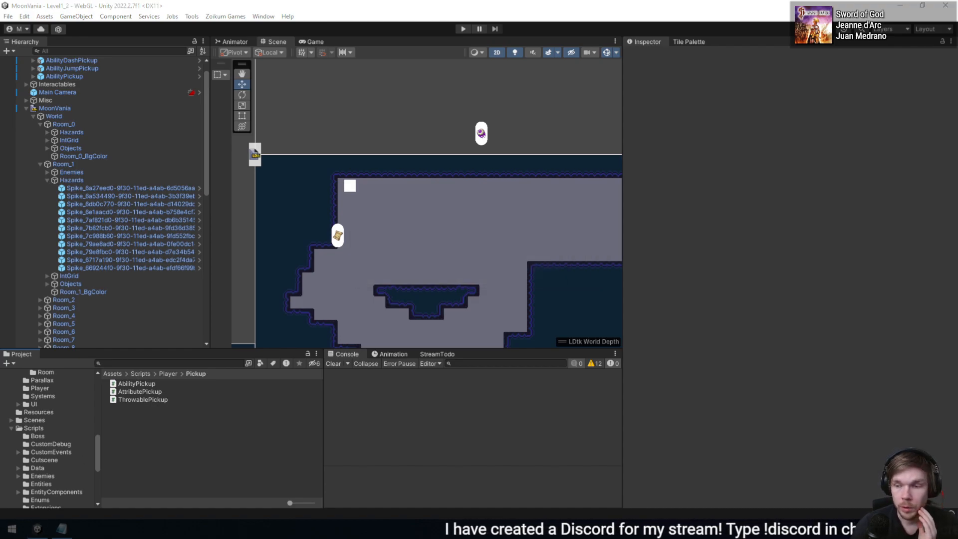
pyautogui.scroll(5, 48, 451)
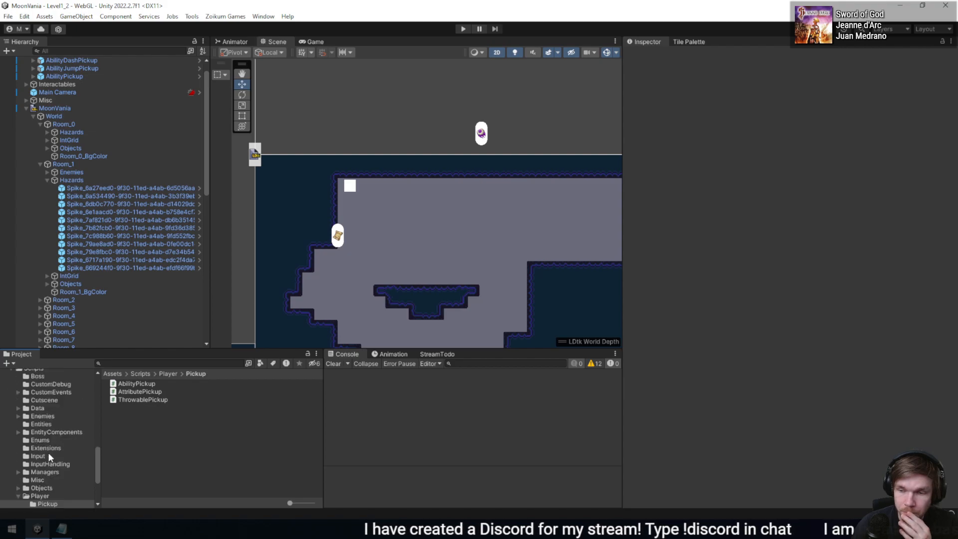
pyautogui.scroll(5, 48, 452)
pyautogui.click(45, 438)
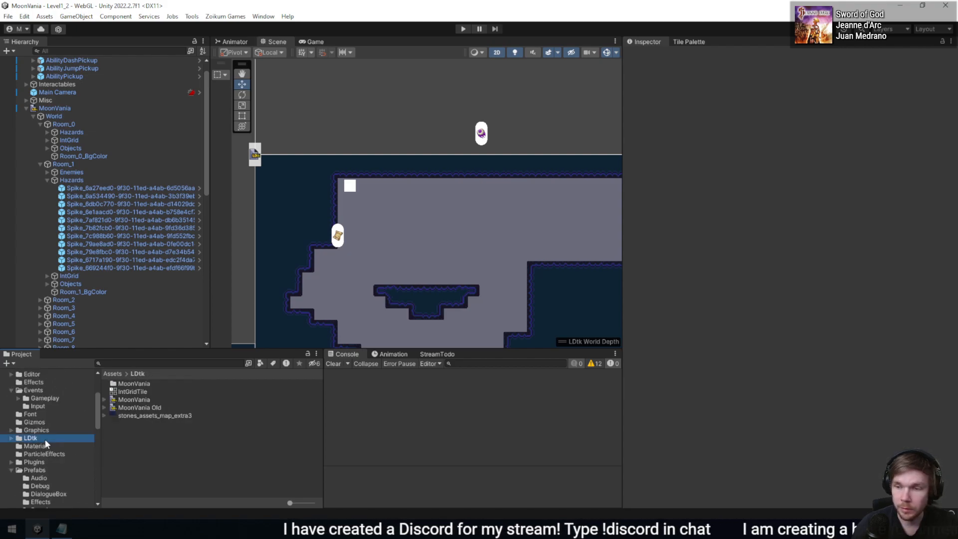
pyautogui.click(144, 401)
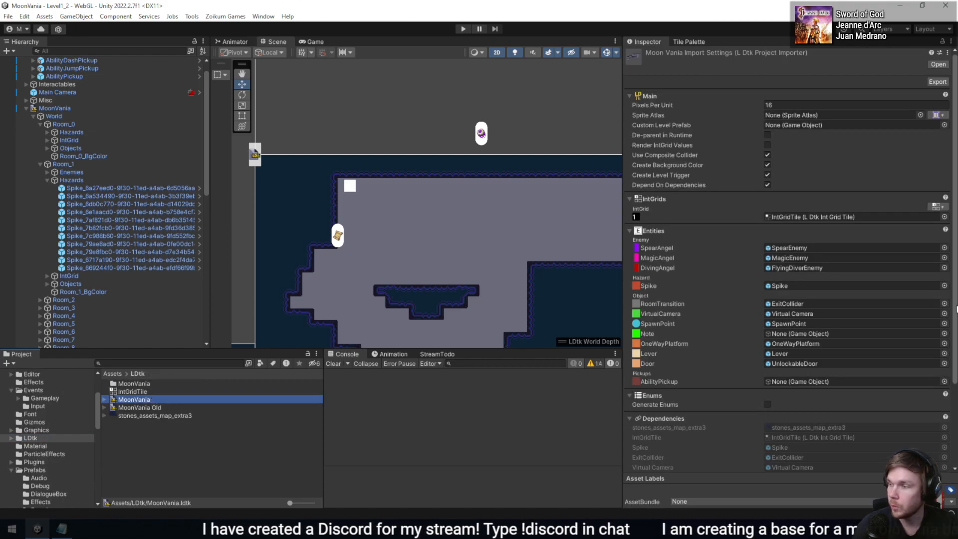
# - Assign the AbilityPickup prefab to the AbilityPickup entity in the MoonVania import settings
pyautogui.click(951, 383)
pyautogui.click(945, 382)
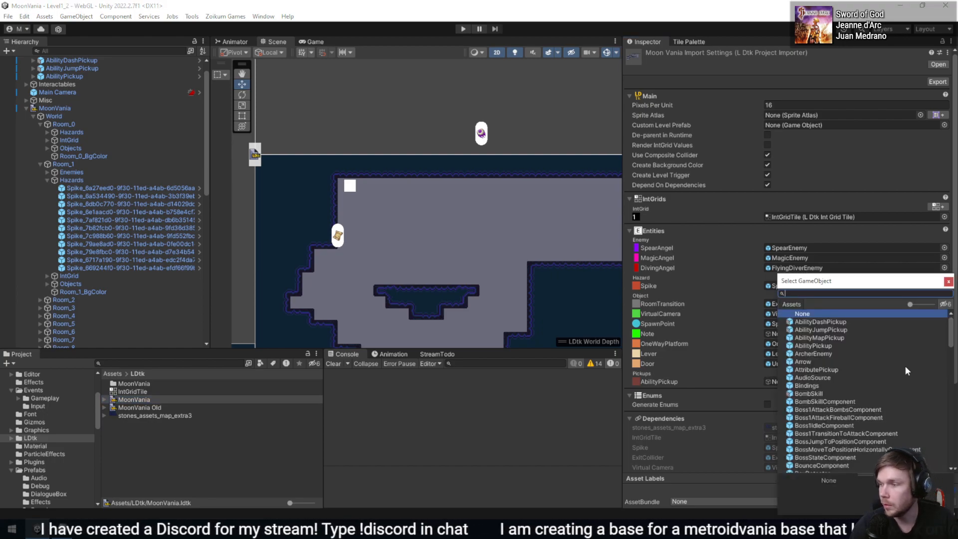
pyautogui.press('Down')
pyautogui.press('Down')
pyautogui.press('Escape')
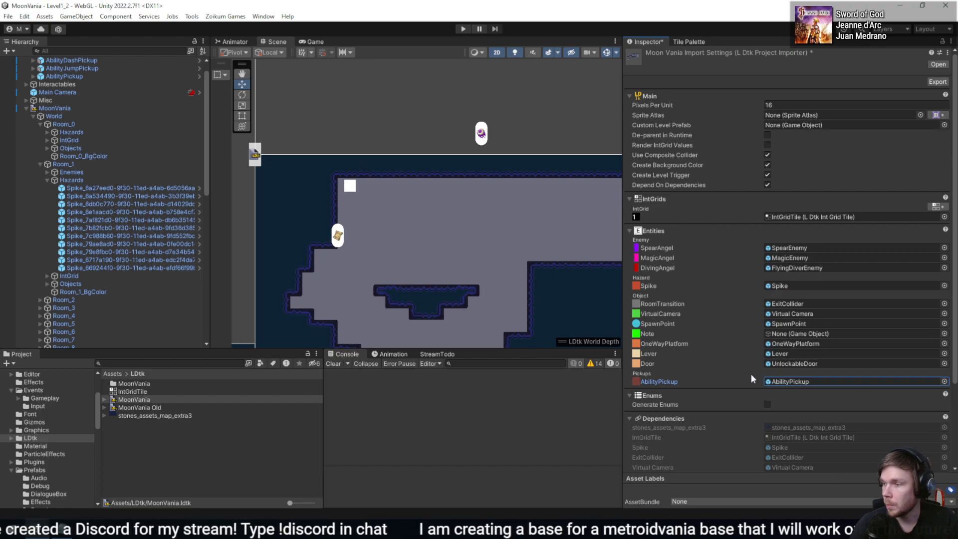
# - Reload the world and save the unapplied import settings of MoonVania.ldtk
pyautogui.click(192, 17)
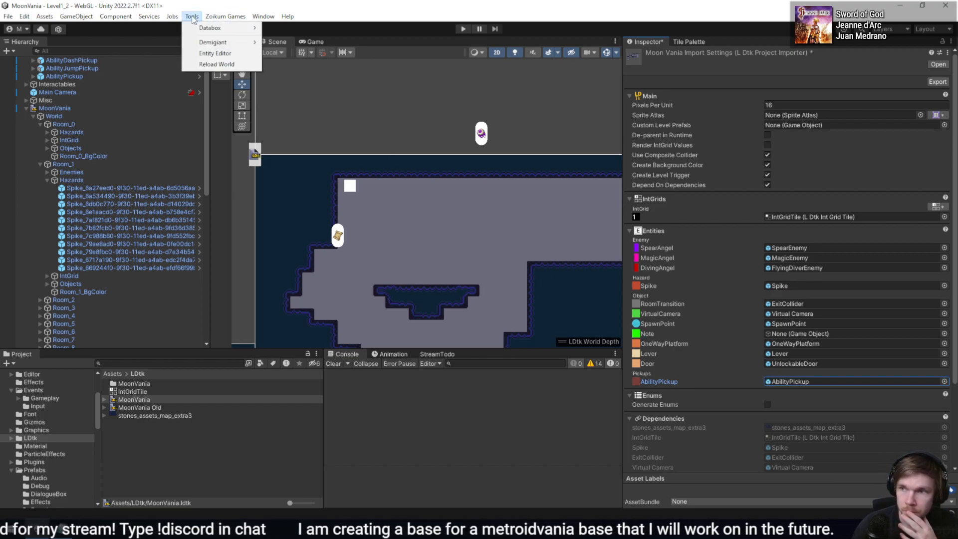
pyautogui.click(238, 64)
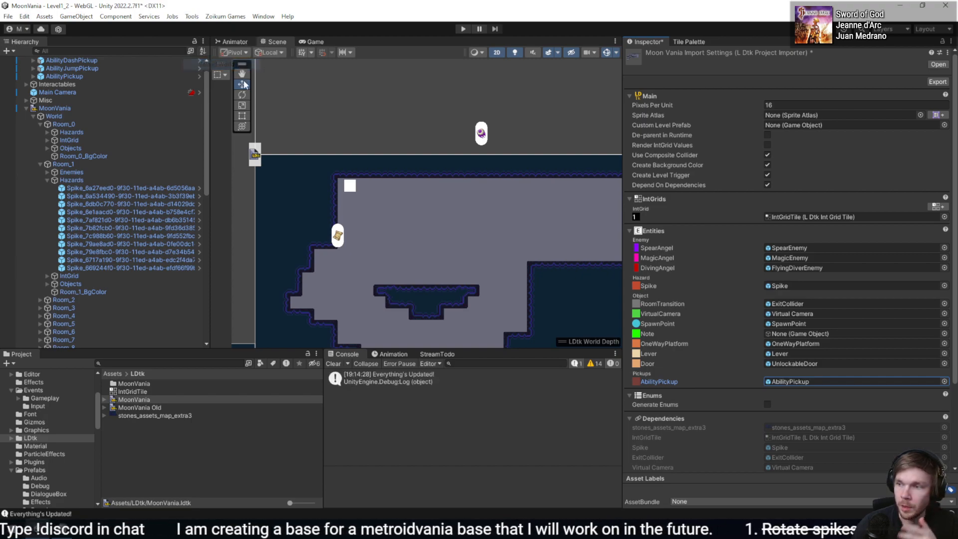
pyautogui.scroll(-8, 443, 206)
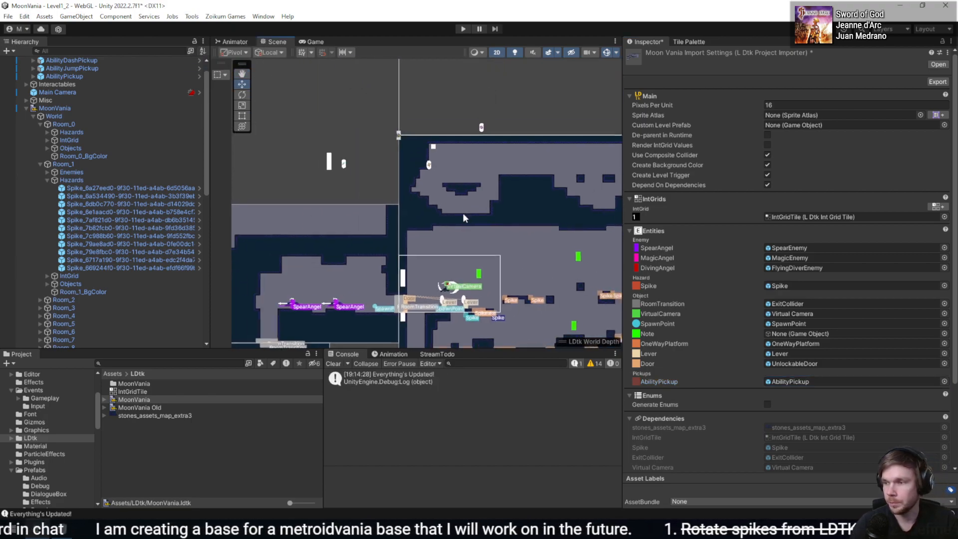
pyautogui.scroll(10, 449, 218)
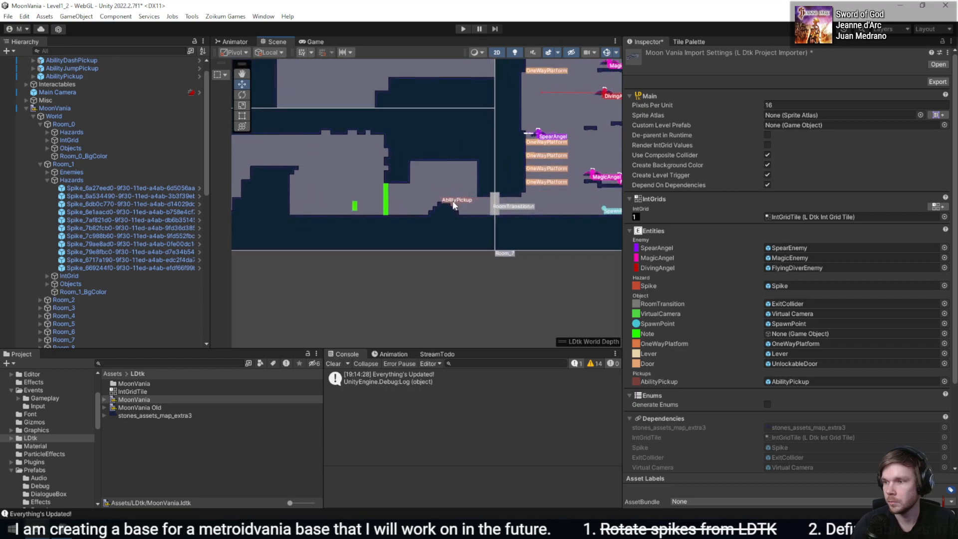
pyautogui.click(441, 198)
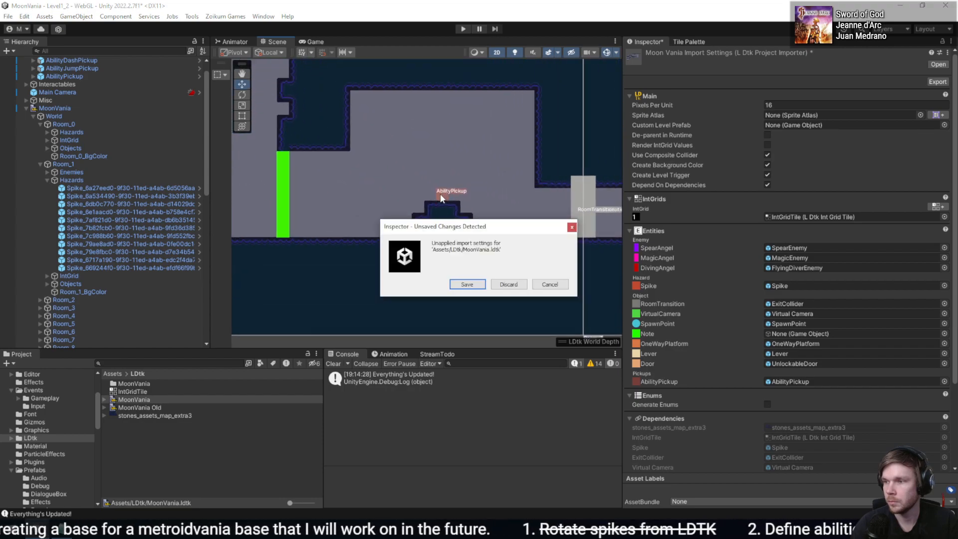
pyautogui.click(466, 285)
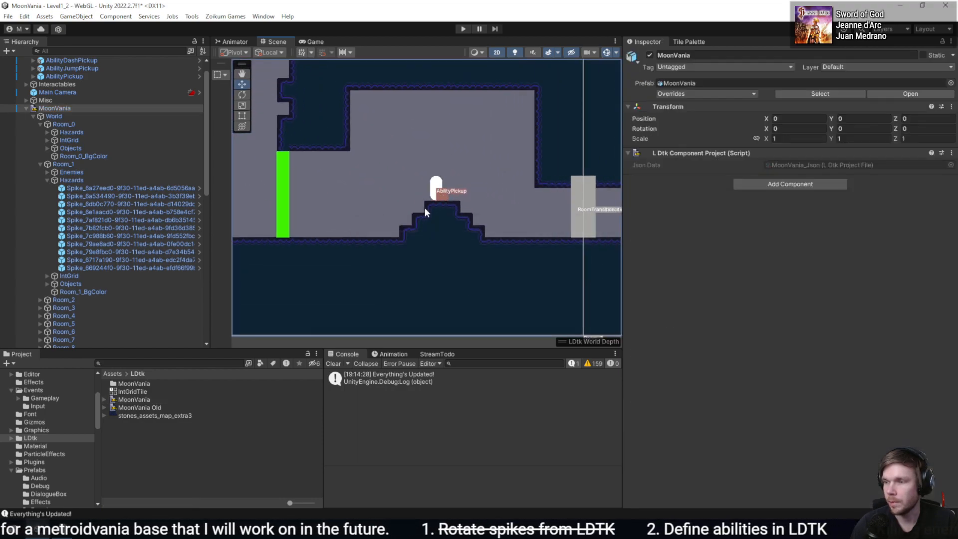
# - Inspect the AbilityPickup object placed in Room_6 and run Reload World again
pyautogui.click(441, 194)
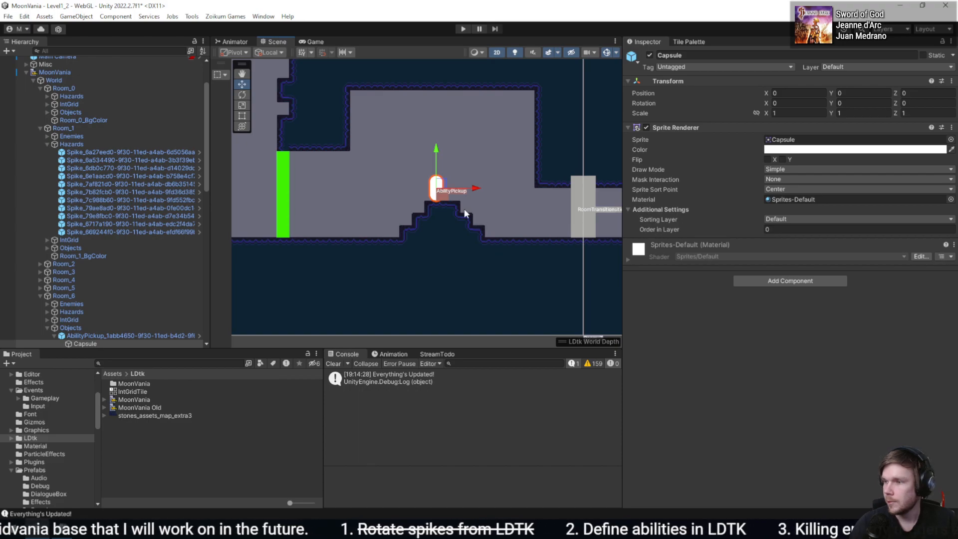
pyautogui.click(445, 198)
pyautogui.click(440, 192)
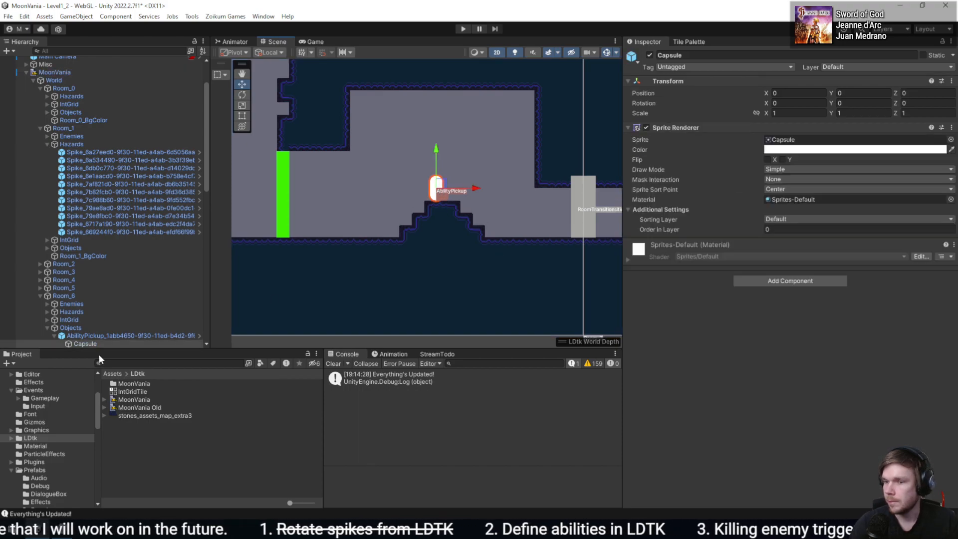
pyautogui.click(118, 335)
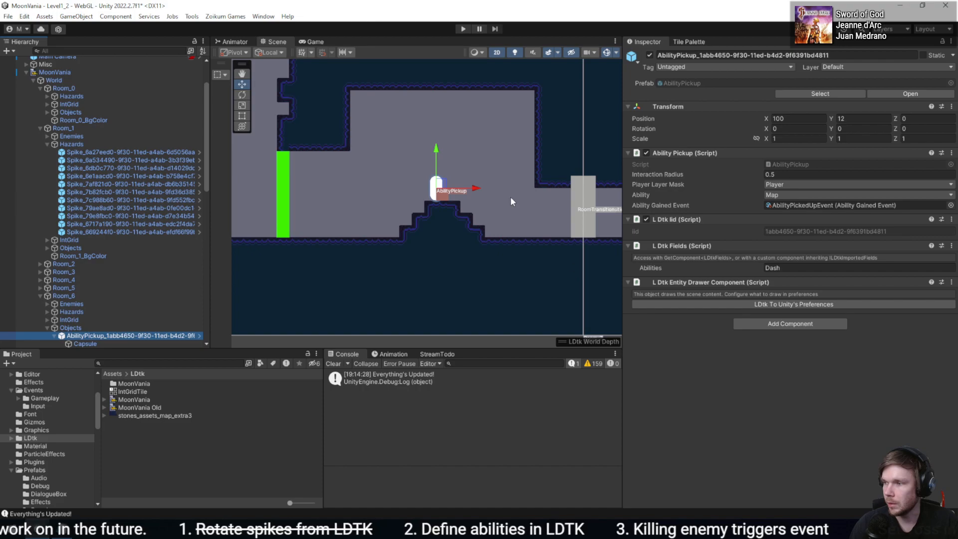
pyautogui.click(192, 16)
pyautogui.click(216, 69)
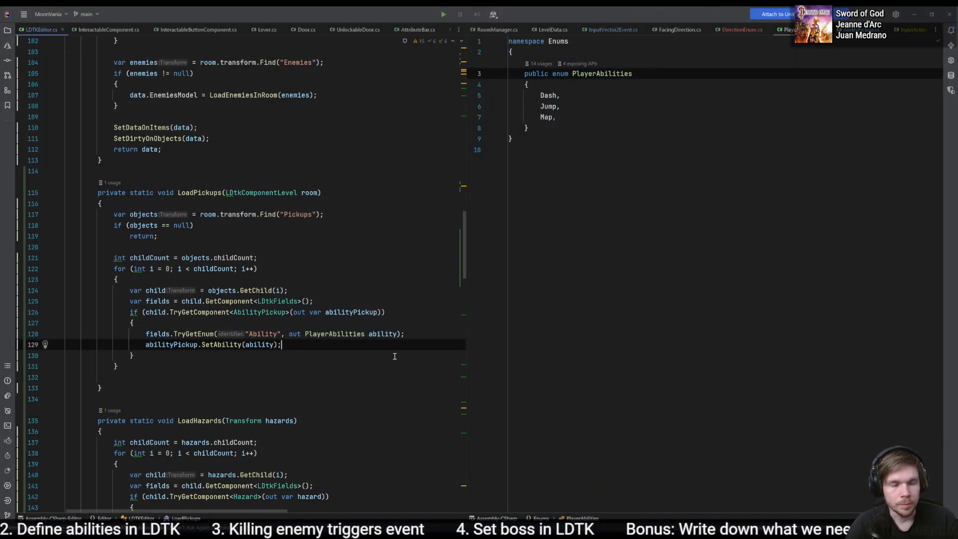
# - In LoadPickups of LDTKEditor.cs, add a SetDirtyOnComponent(abilityPickup) call after the SetAbility line
pyautogui.press('Return')
pyautogui.write('Seti')
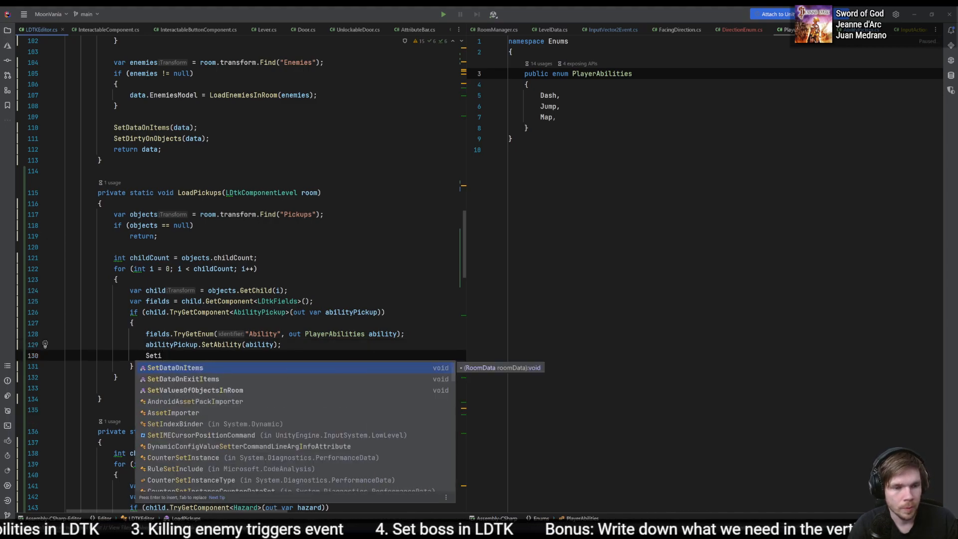
pyautogui.press('BackSpace')
pyautogui.press('BackSpace')
pyautogui.press('BackSpace')
pyautogui.press('BackSpace')
pyautogui.write('Dirty')
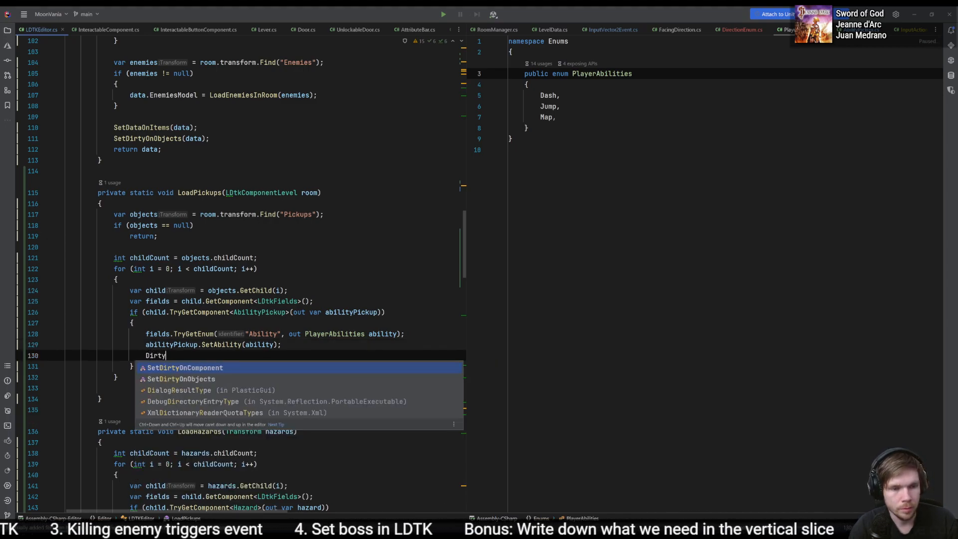
pyautogui.press('Return')
pyautogui.write('abi);')
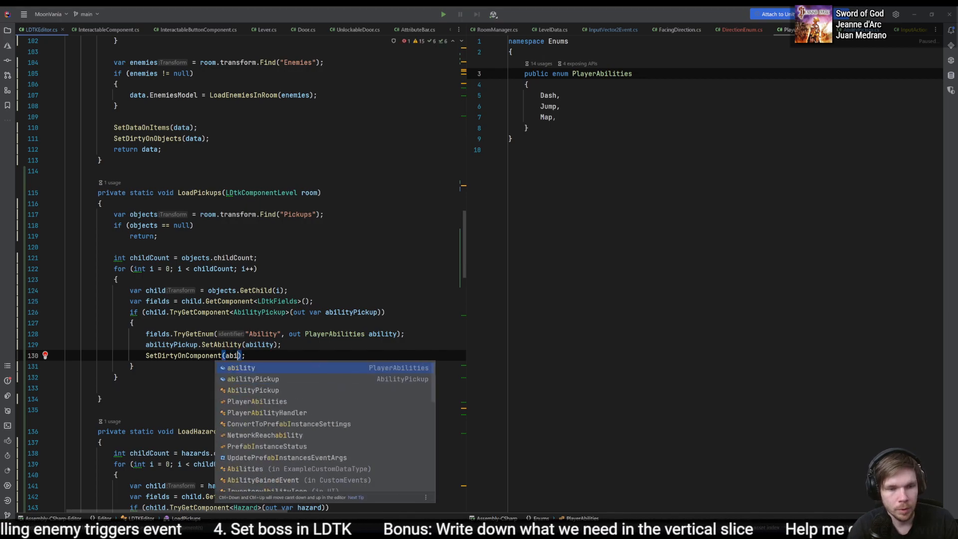
pyautogui.press('Down')
pyautogui.press('Return')
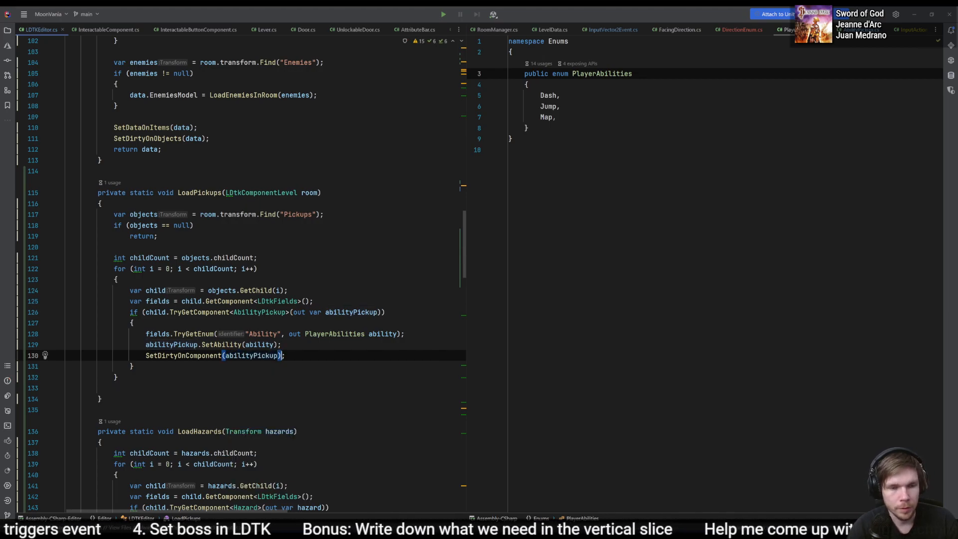
# - Open the SetAbility definition in the AbilityPickup script and compare its ability assignment with the TryGetEnum call
pyautogui.click(227, 341)
pyautogui.keyDown('ctrl'); pyautogui.click(228, 340); pyautogui.keyUp('ctrl')
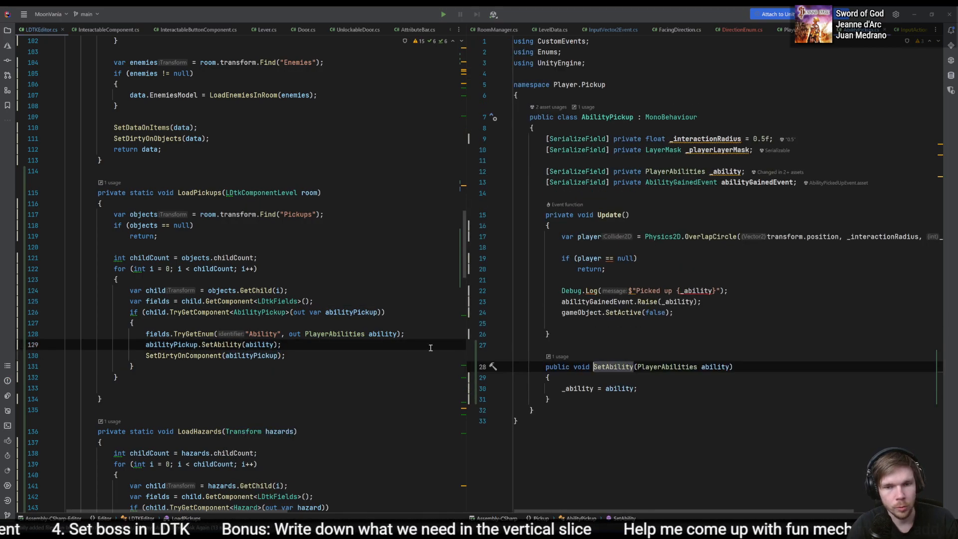
pyautogui.click(351, 334)
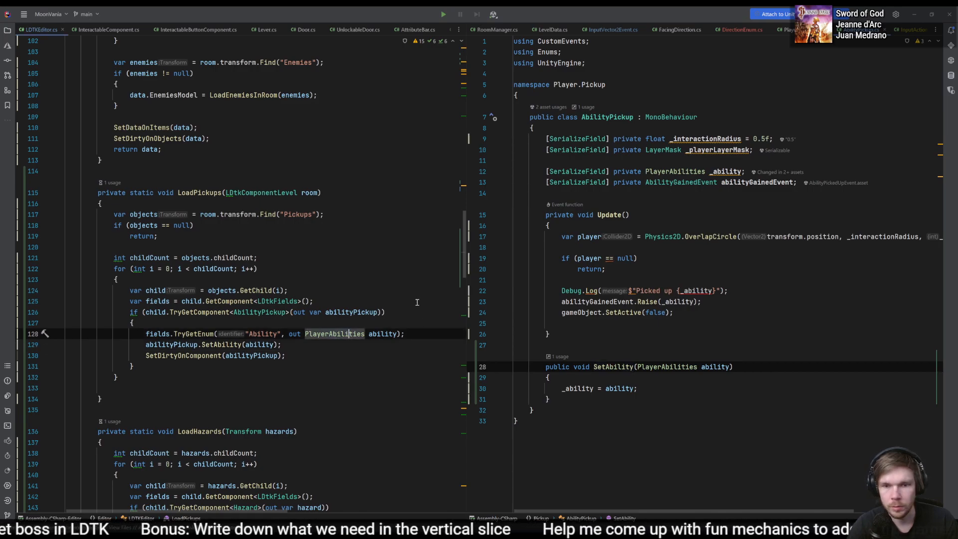
pyautogui.click(592, 389)
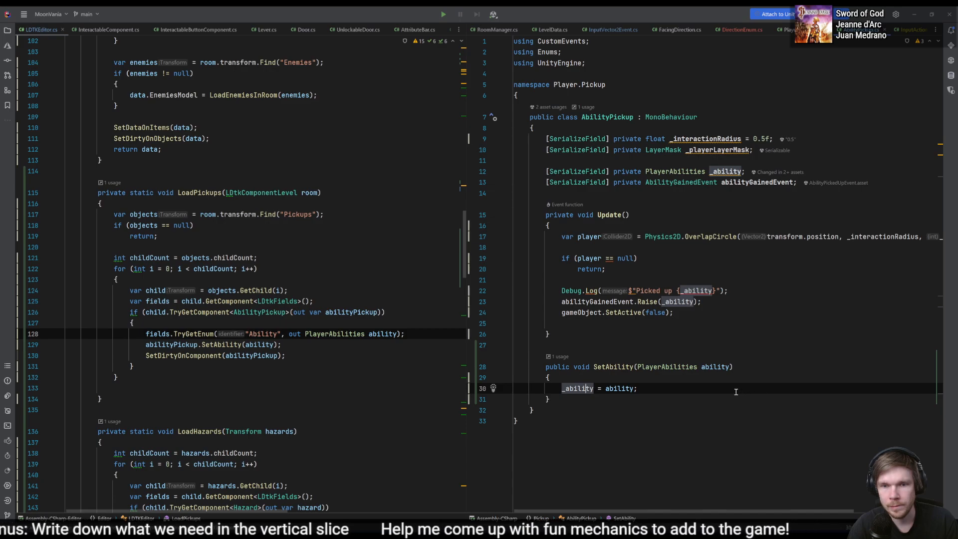
# - Switch to Unity, reload the world and check the ability value of Room_6's AbilityPickup object
pyautogui.hotkey('alt', 'Tab')
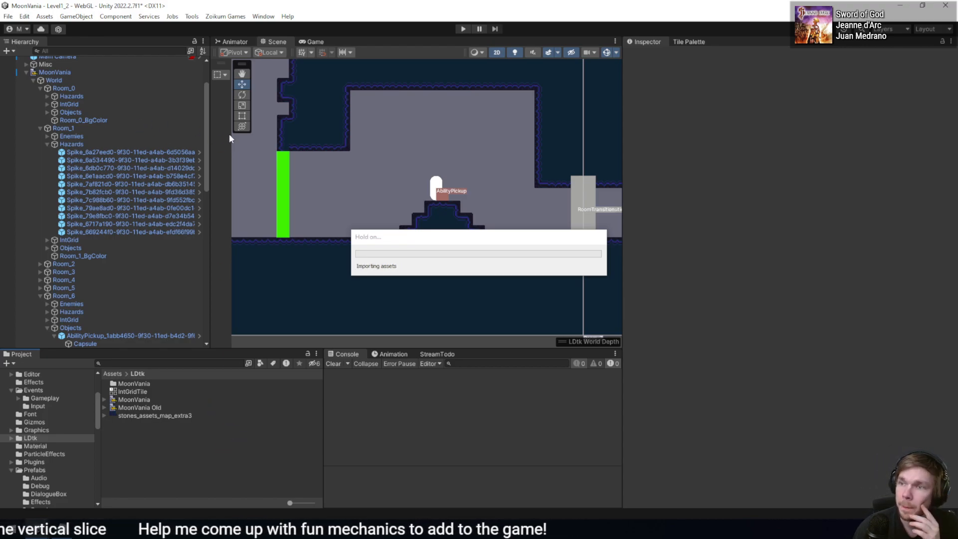
pyautogui.click(192, 17)
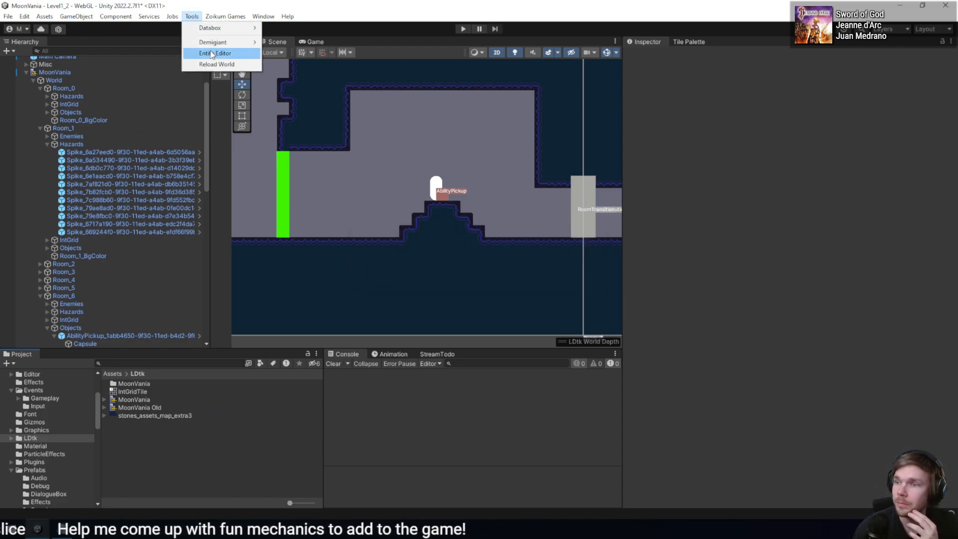
pyautogui.click(217, 64)
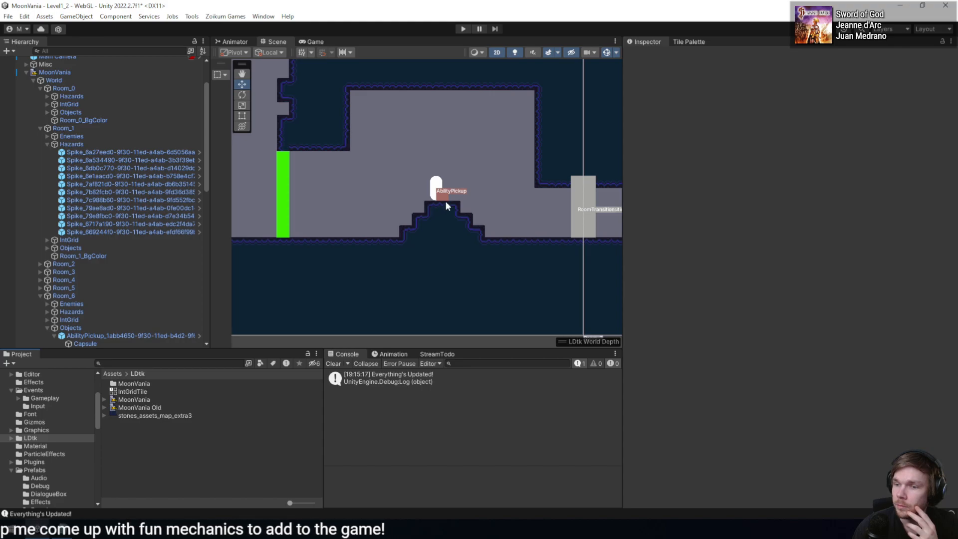
pyautogui.click(136, 335)
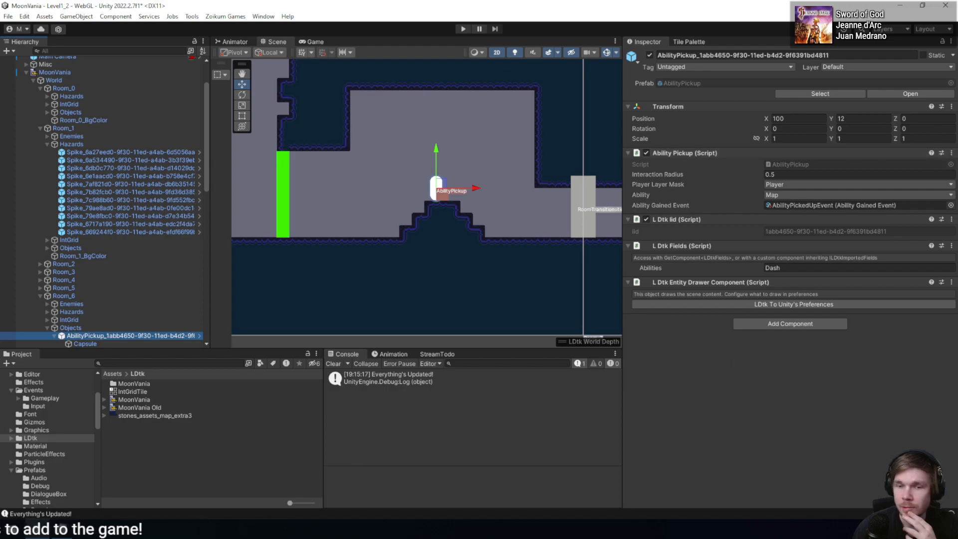
# - Recheck the loading code, switch to LDtk, rename the Abilities enum to Ability and save the project
pyautogui.hotkey('alt', 'Tab')
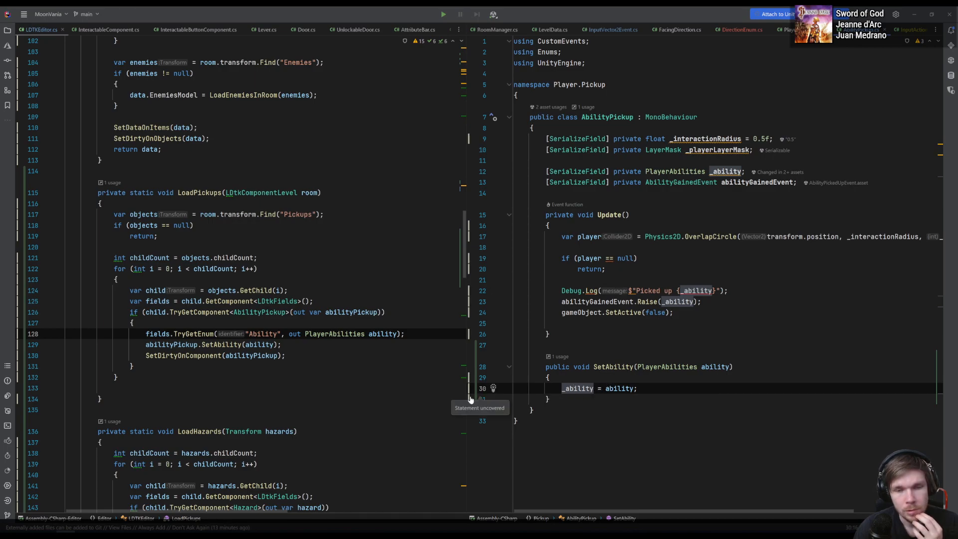
pyautogui.click(483, 388)
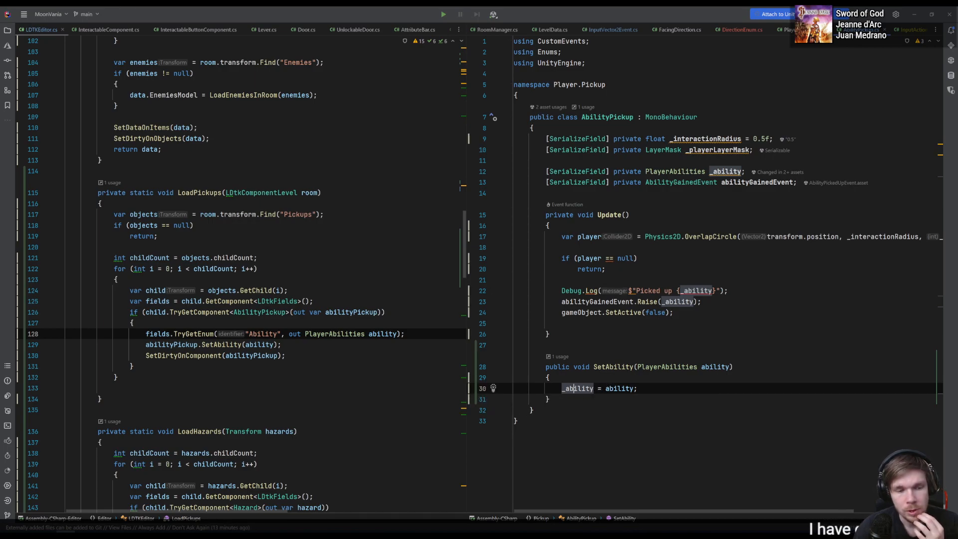
pyautogui.hotkey('alt', 'Tab')
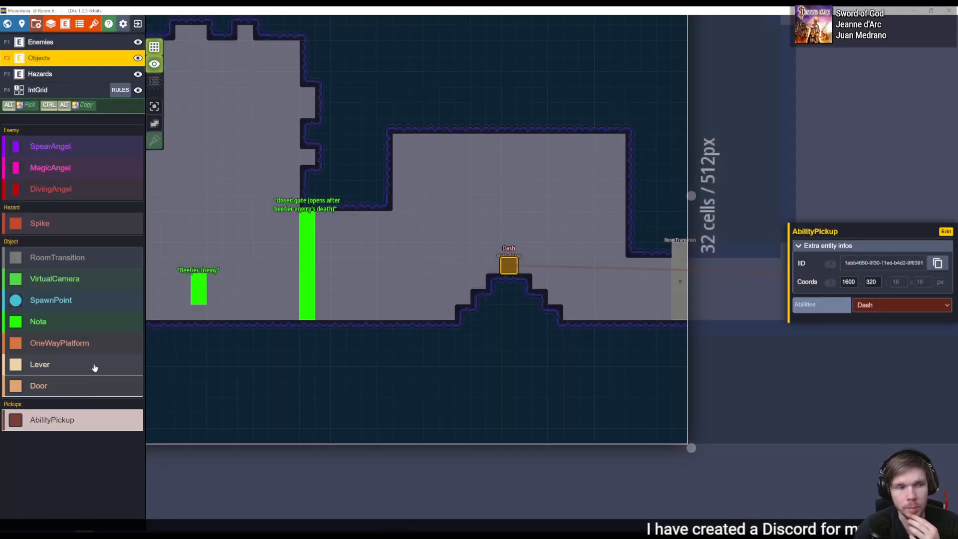
pyautogui.click(79, 24)
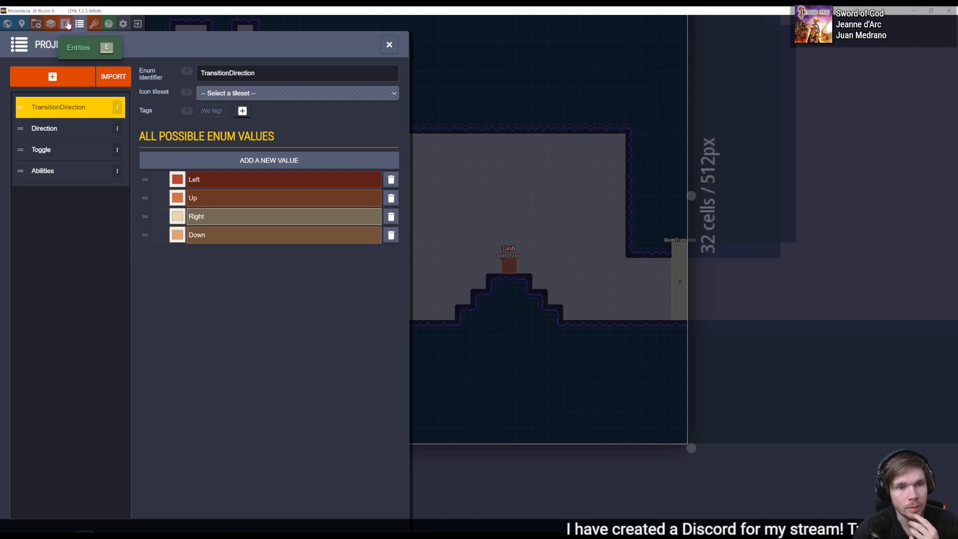
pyautogui.click(118, 170)
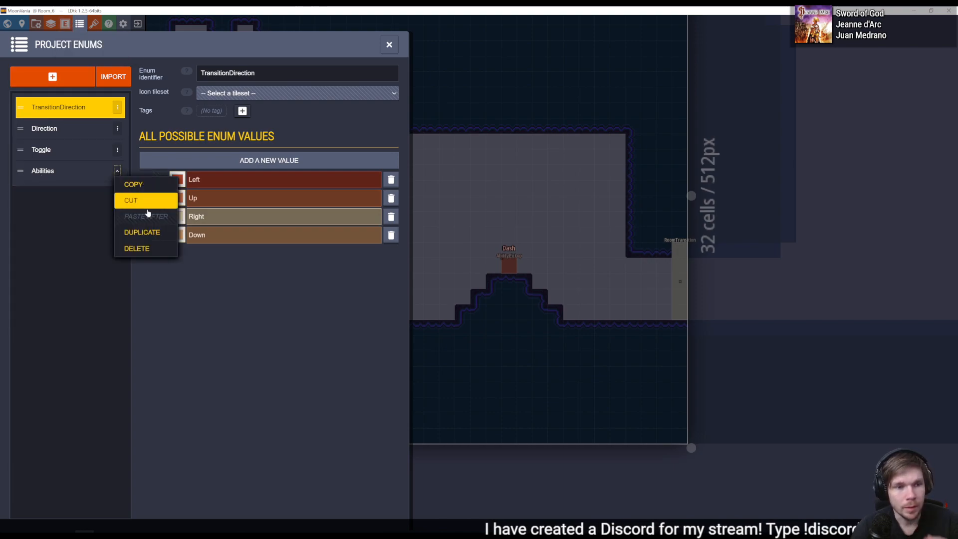
pyautogui.click(47, 169)
pyautogui.click(47, 170)
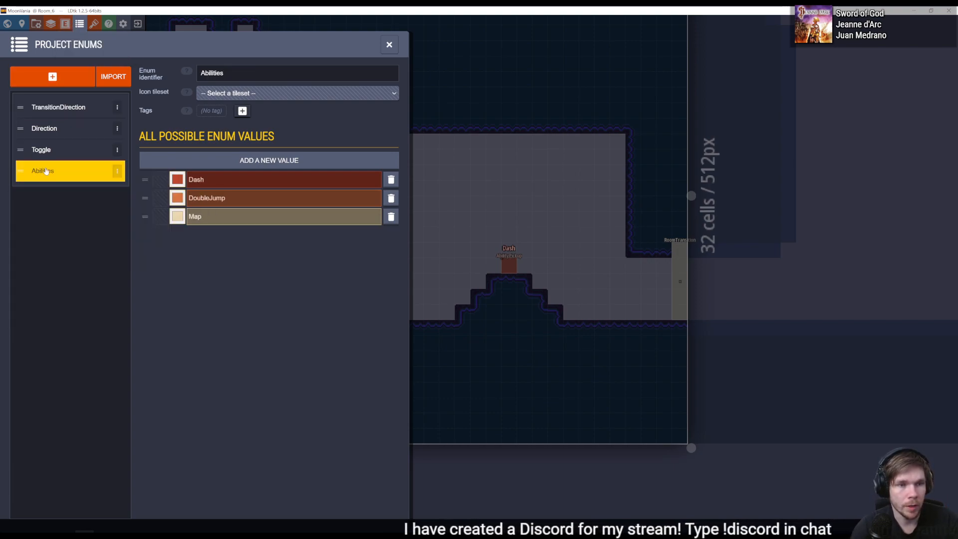
pyautogui.click(240, 70)
pyautogui.write('Abi')
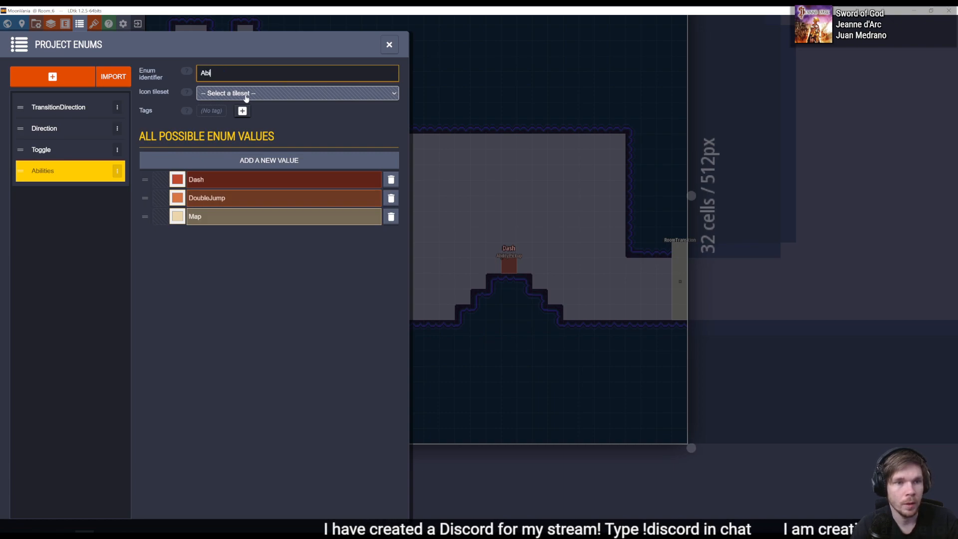
pyautogui.write('lity')
pyautogui.press('Return')
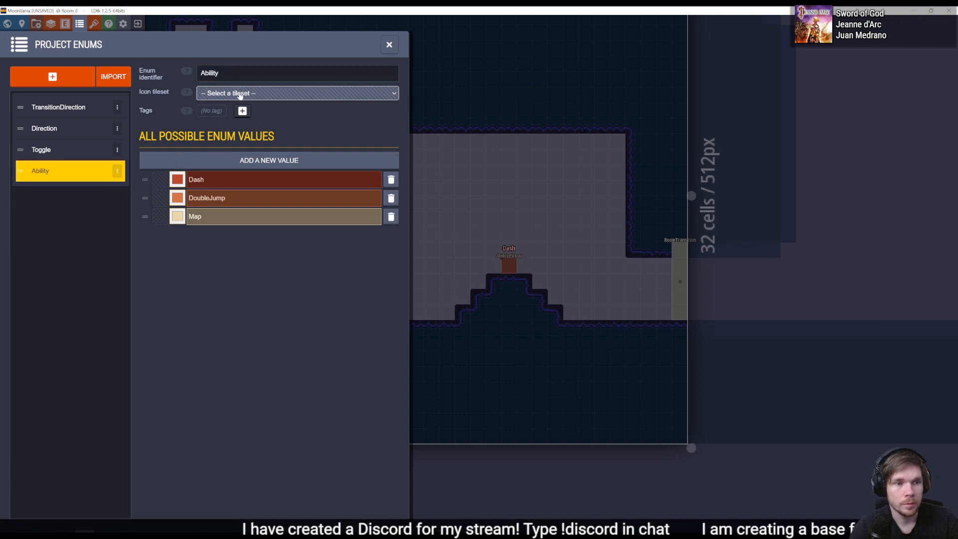
pyautogui.click(389, 44)
pyautogui.hotkey('ctrl', 's')
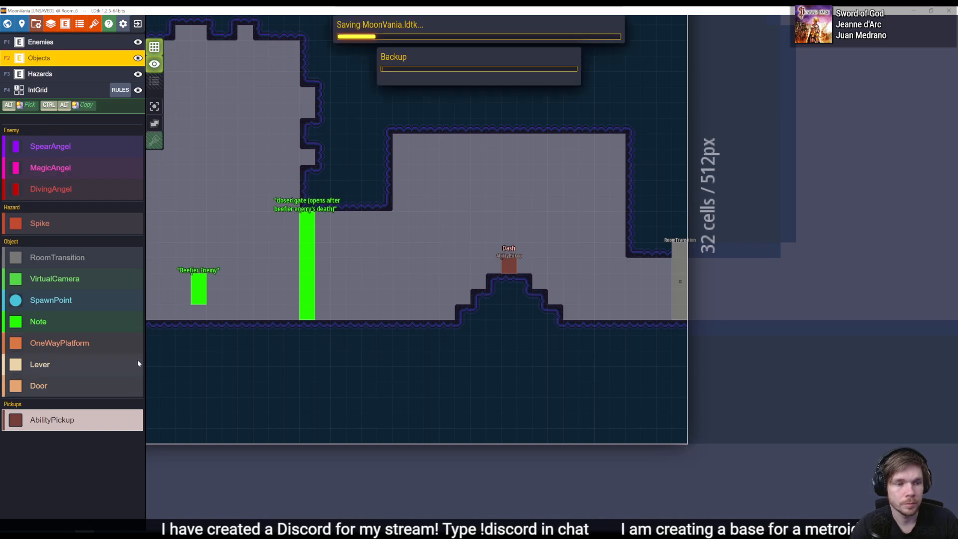
# - Return to Unity, reload the world from the saved LDtk project and inspect the AbilityPickup object in Room_6
pyautogui.hotkey('alt', 'Tab')
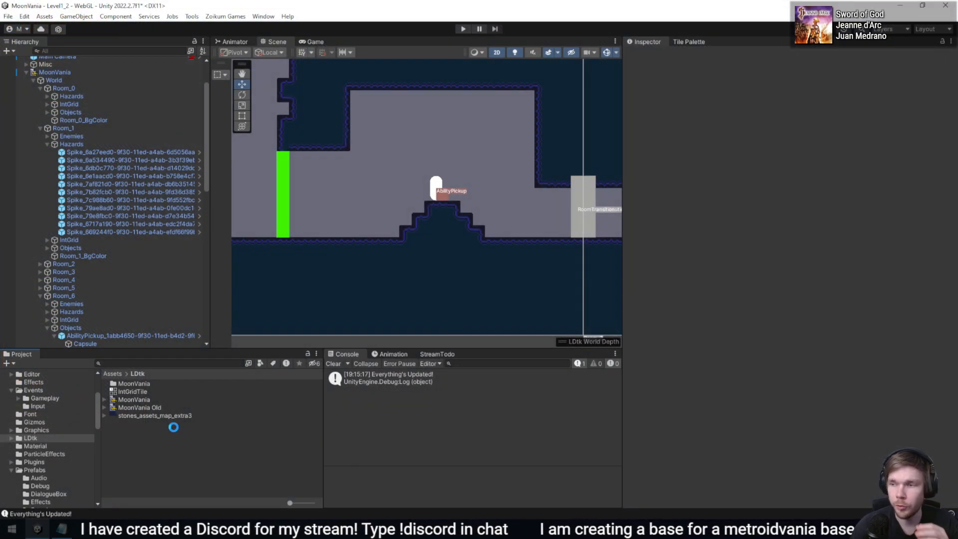
pyautogui.click(192, 16)
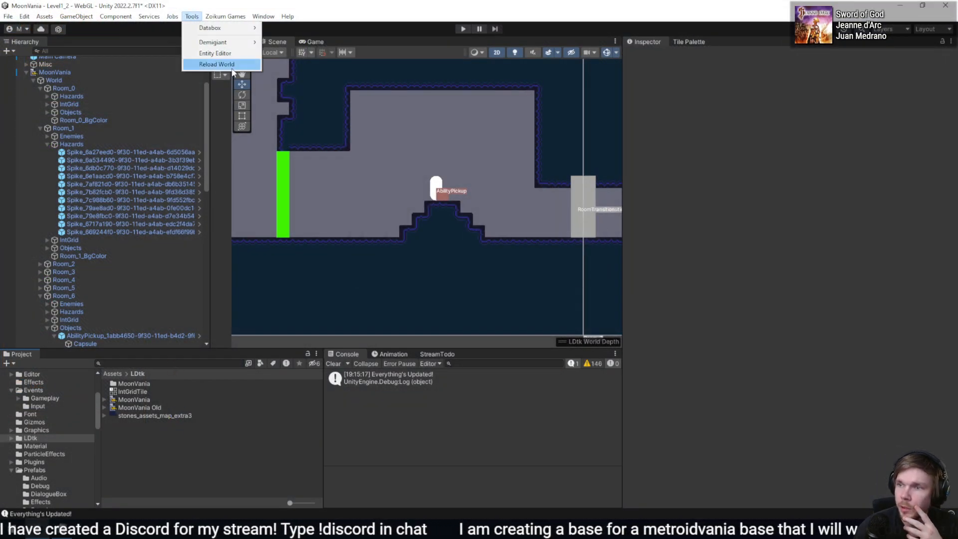
pyautogui.click(216, 64)
pyautogui.click(108, 336)
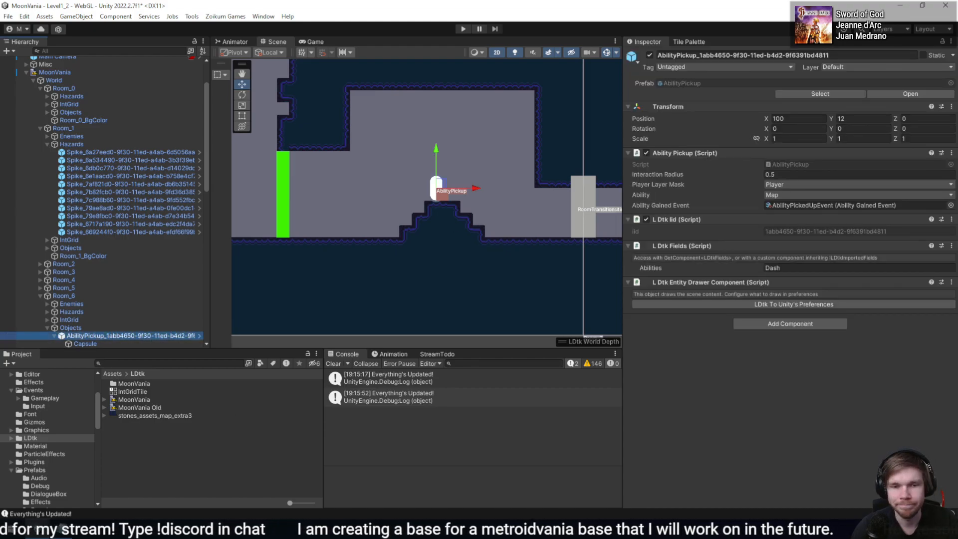
# - Switch to LDtk and choose Dash again as the Abilities value of the AbilityPickup in Room_6
pyautogui.hotkey('alt', 'Tab')
pyautogui.click(513, 266)
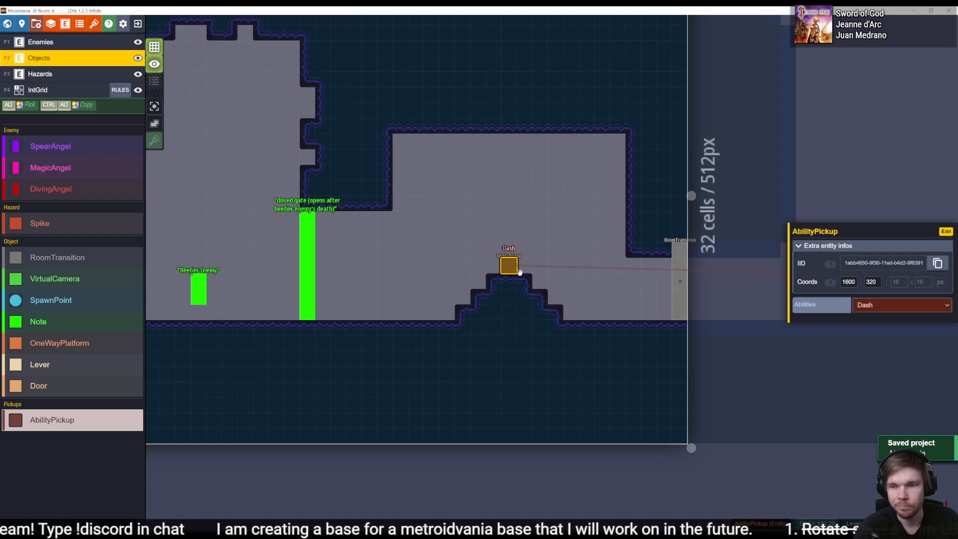
pyautogui.click(916, 305)
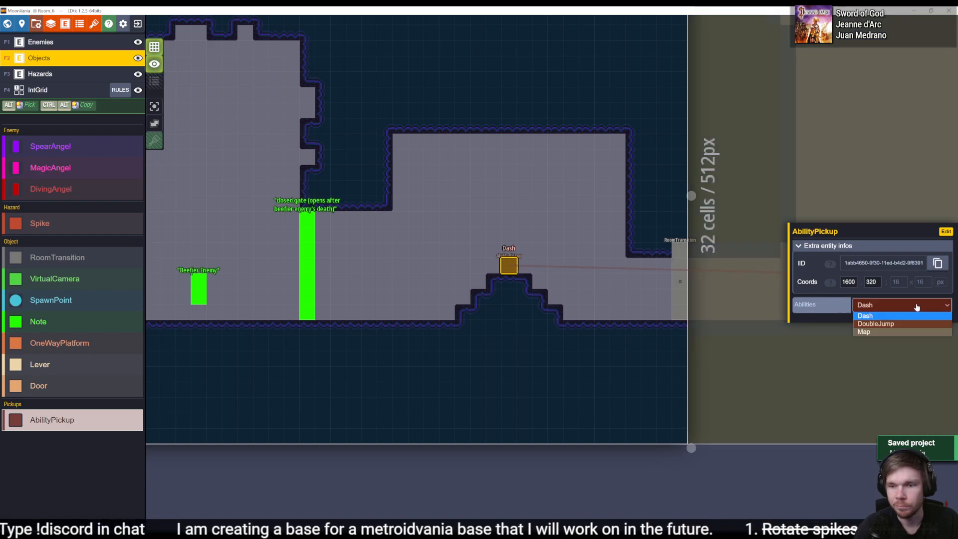
pyautogui.click(877, 318)
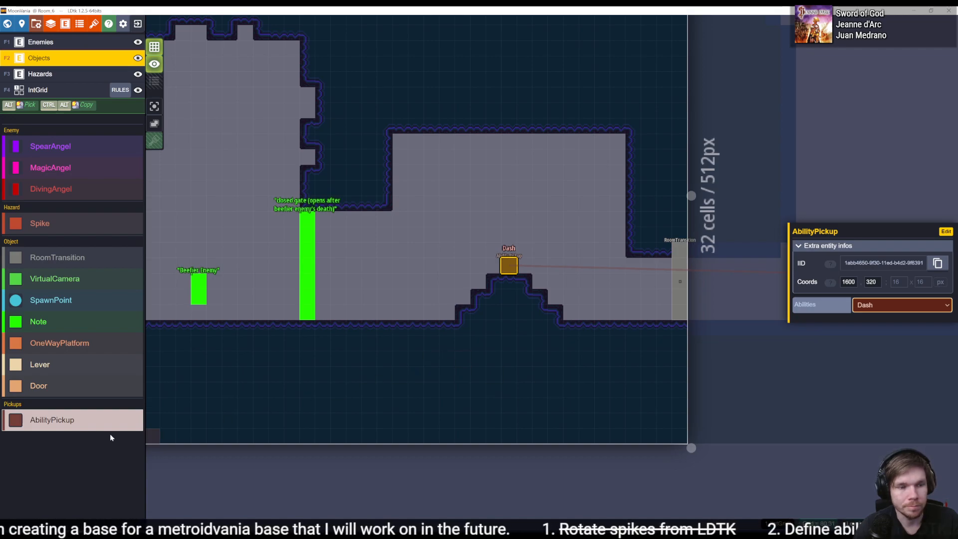
# - Check the AbilityPickup entity definition and the project enums, reselect the placed pickup and save the project
pyautogui.click(64, 24)
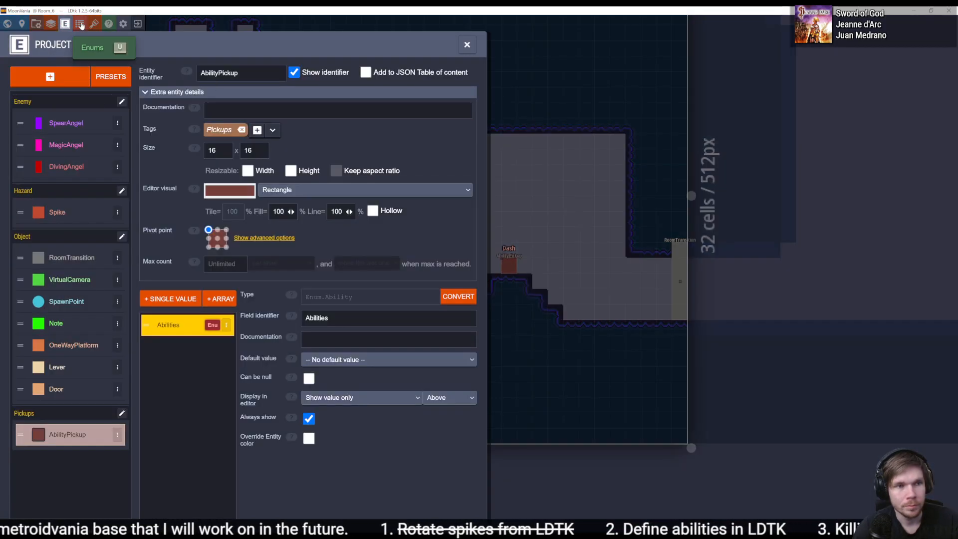
pyautogui.click(80, 24)
pyautogui.click(65, 24)
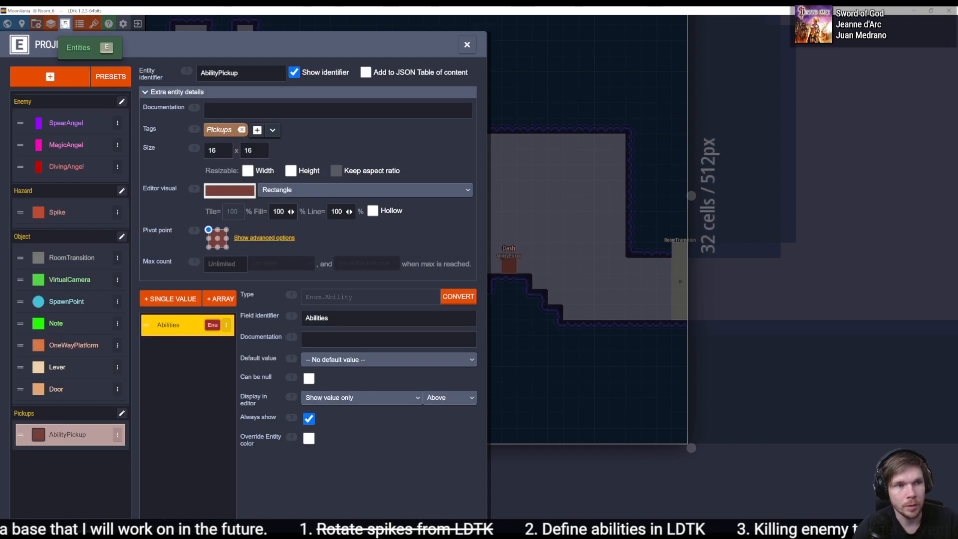
pyautogui.click(467, 46)
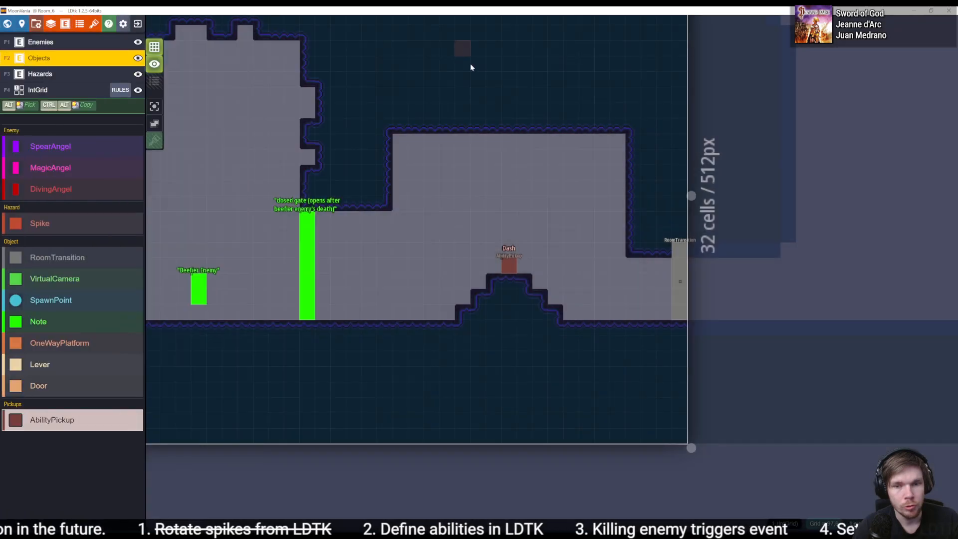
pyautogui.click(513, 272)
pyautogui.hotkey('ctrl', 's')
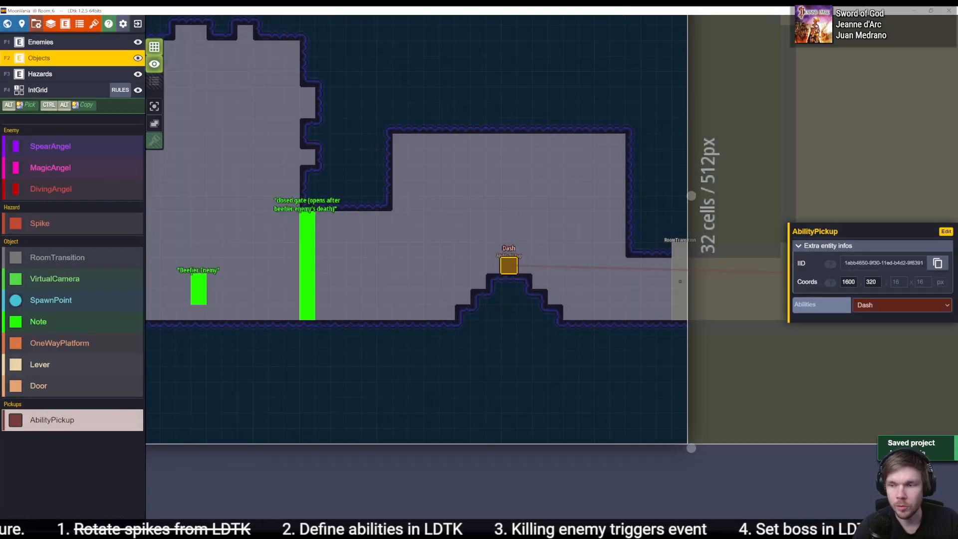
# - Return to Unity, check the MoonVania import settings, reload the world and inspect the ability of Room_6's AbilityPickup
pyautogui.hotkey('alt', 'Tab')
pyautogui.click(141, 400)
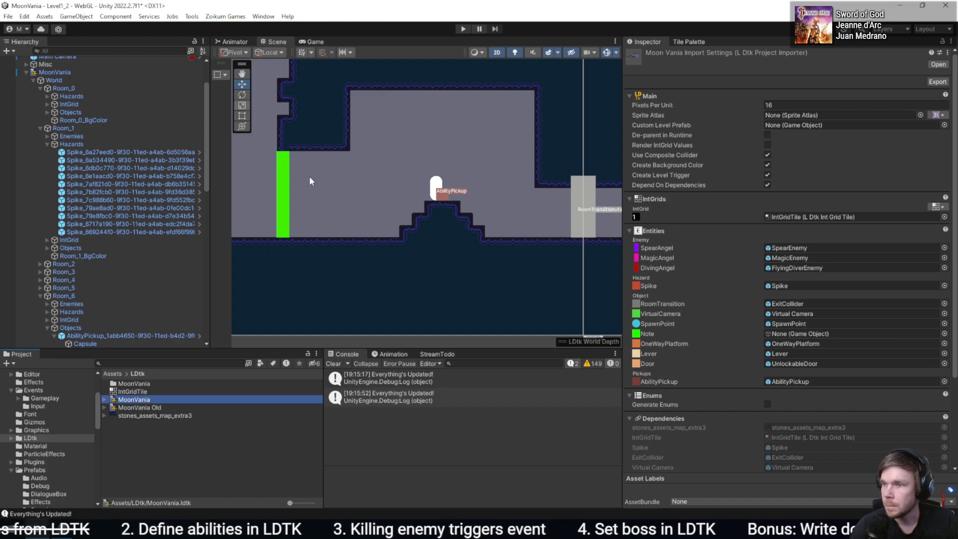
pyautogui.click(150, 343)
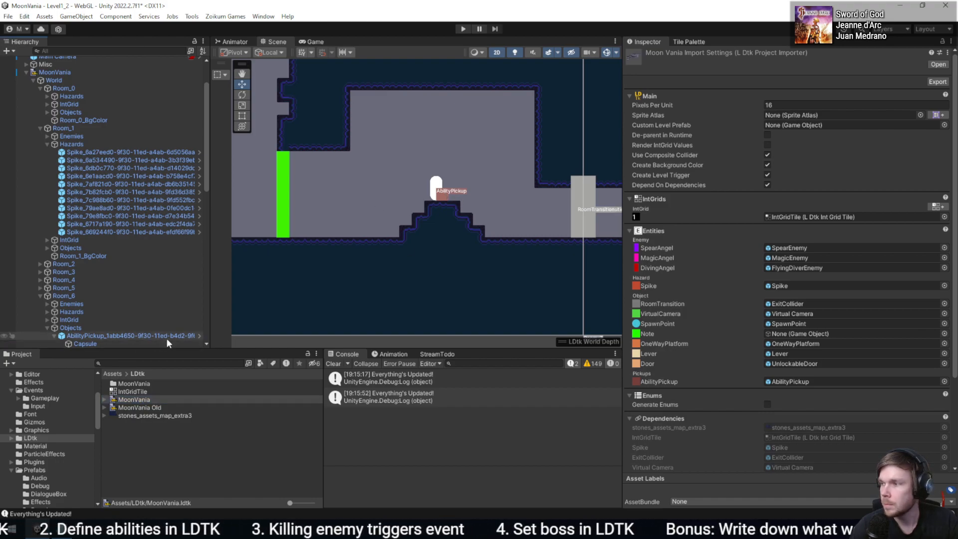
pyautogui.click(140, 335)
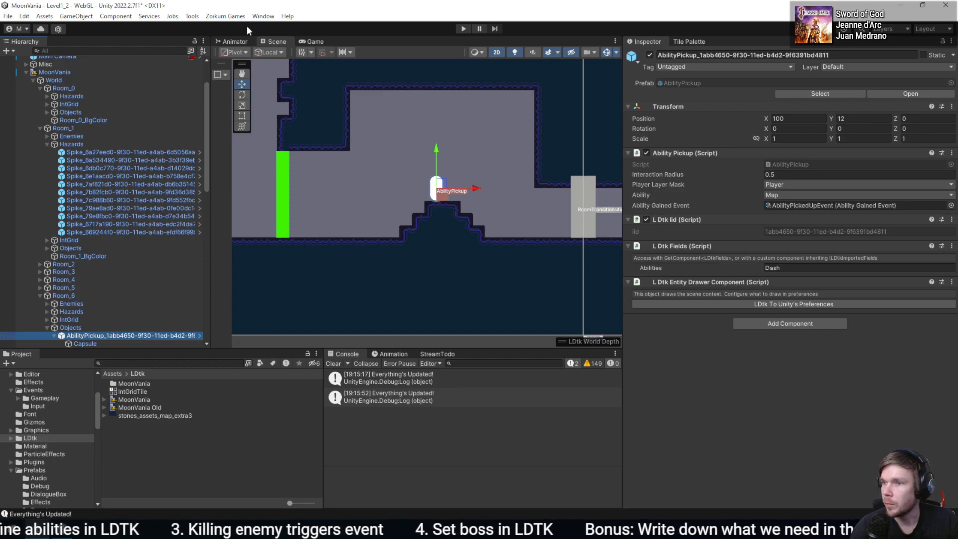
pyautogui.click(192, 16)
pyautogui.click(220, 63)
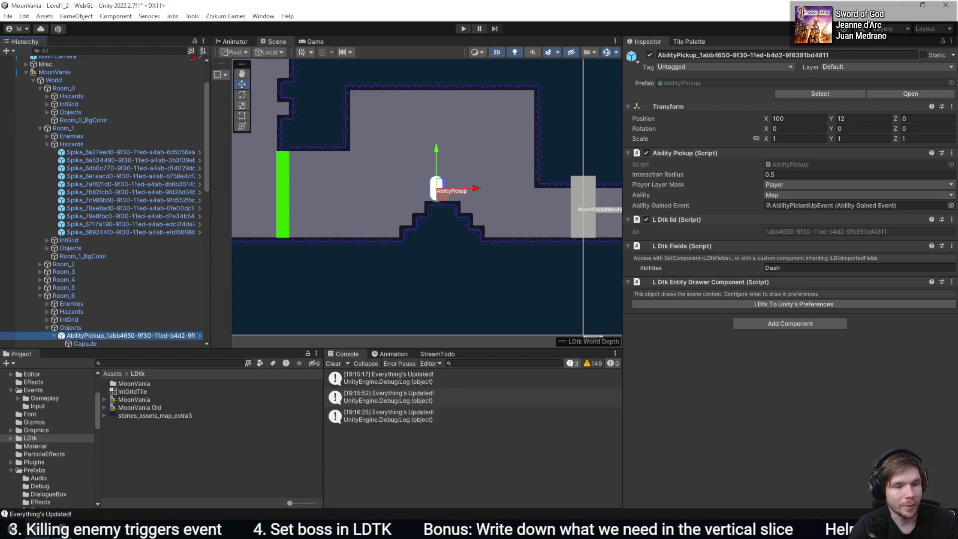
# - Switch to the code editor and review the TryGetEnum identifier and the child name searched for in LoadPickups
pyautogui.hotkey('alt', 'Tab')
pyautogui.click(273, 336)
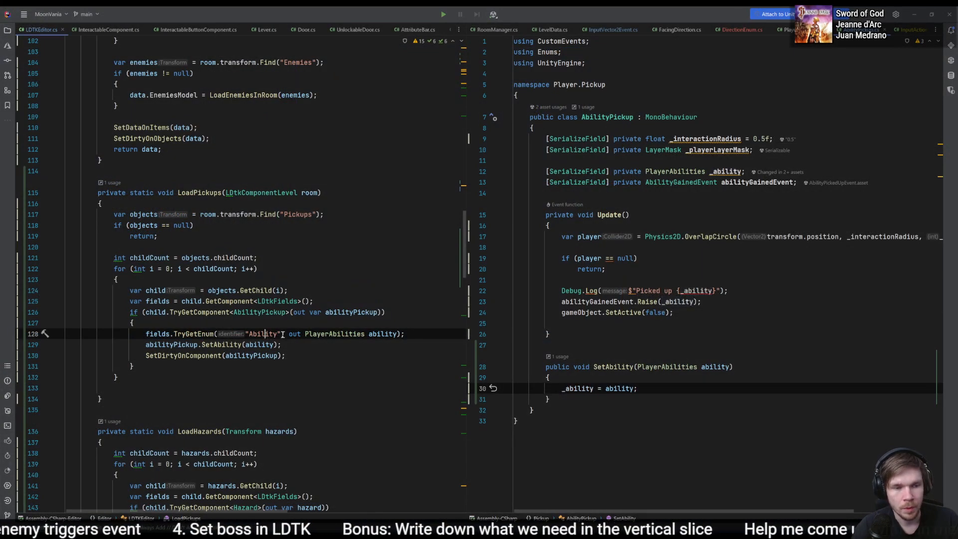
pyautogui.click(368, 334)
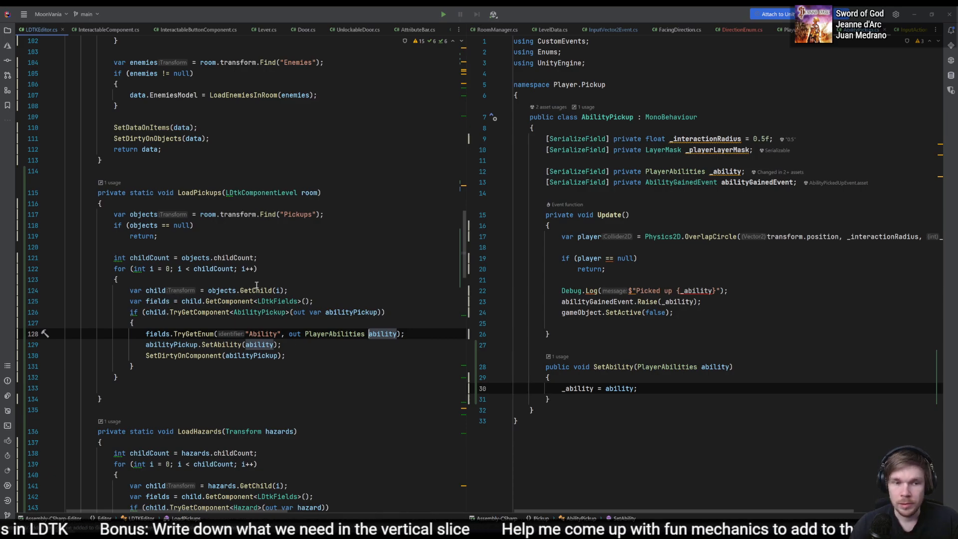
pyautogui.click(315, 214)
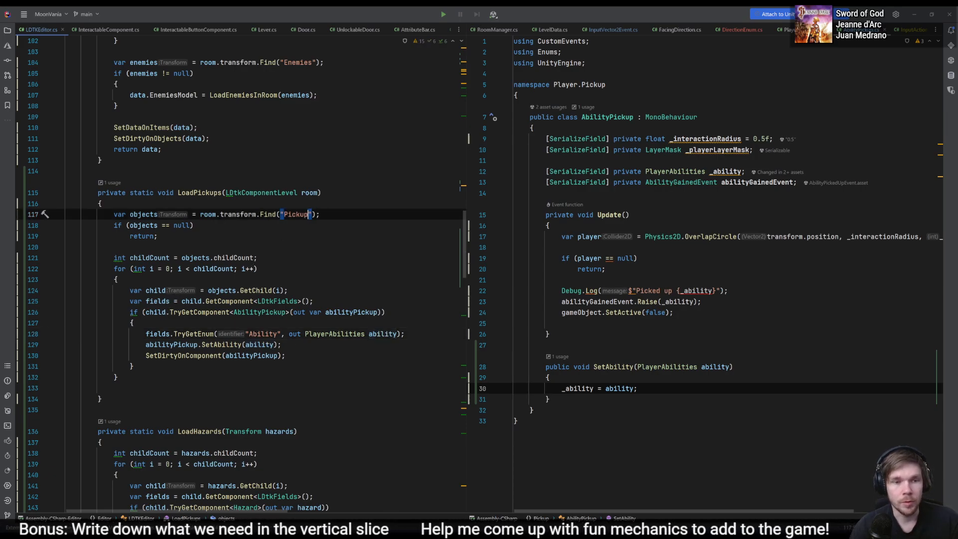
# - Switch to LDtk and compare the Objects layer settings with the AbilityPickup entity definition
pyautogui.hotkey('alt', 'Tab')
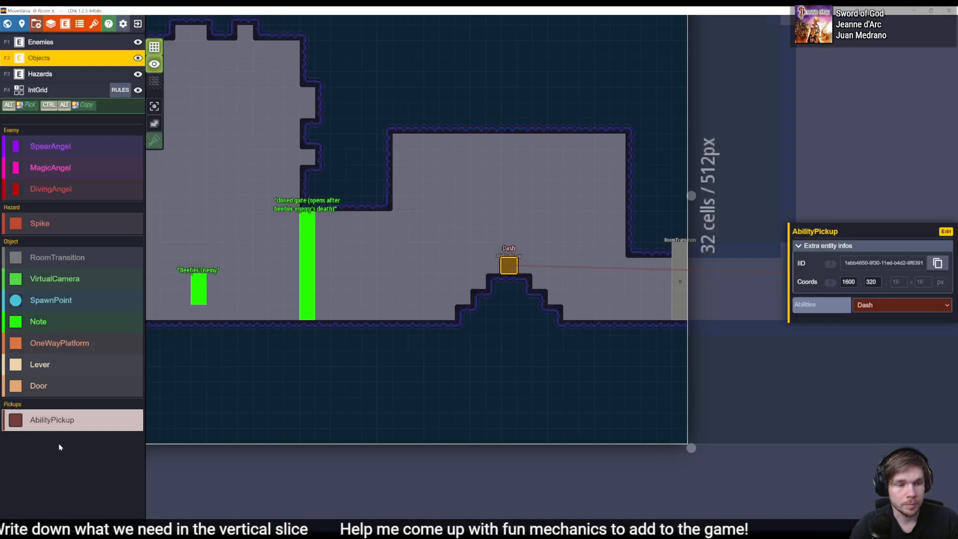
pyautogui.click(65, 23)
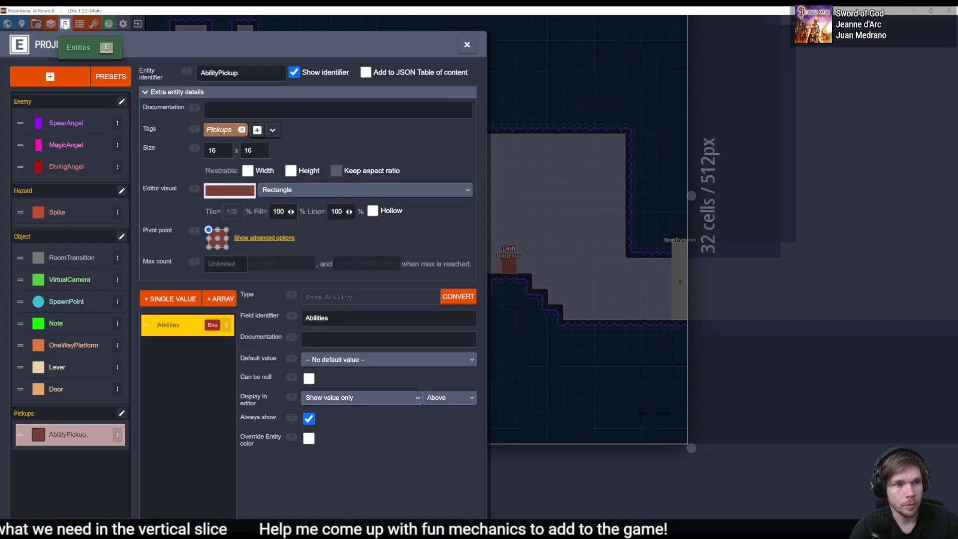
pyautogui.click(50, 24)
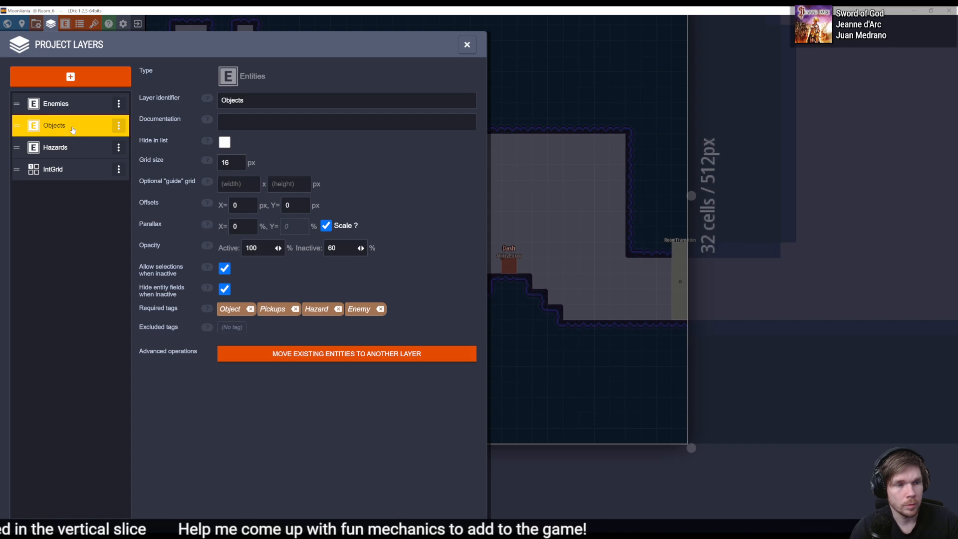
pyautogui.click(65, 23)
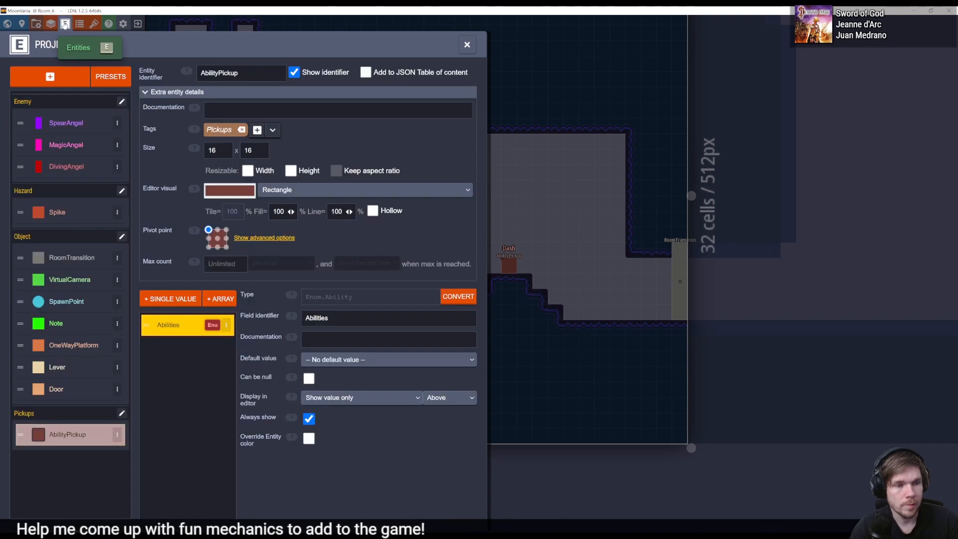
pyautogui.click(50, 24)
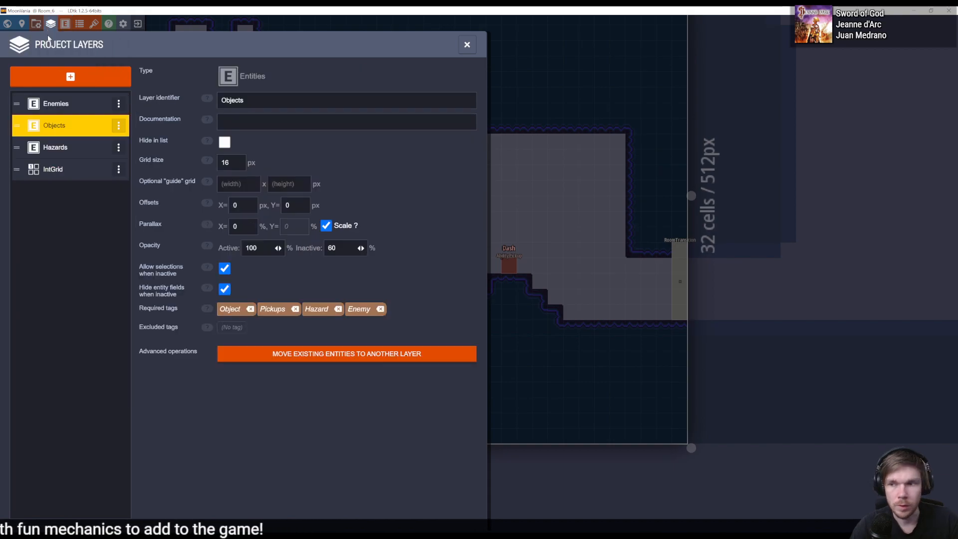
# - Check in Unity which parent holds Room_6's AbilityPickup, and look over the placed pickup in LDtk's Room_6
pyautogui.hotkey('alt', 'Tab')
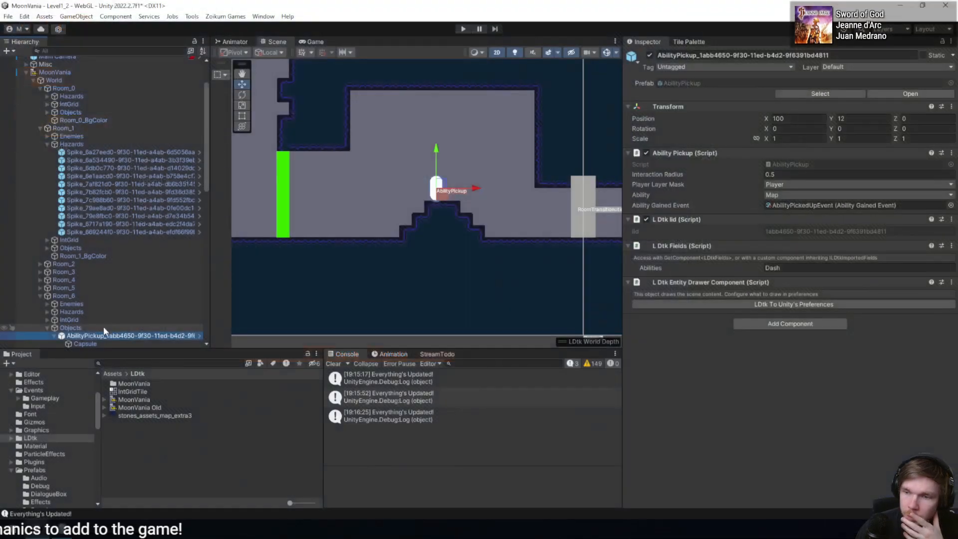
pyautogui.click(100, 267)
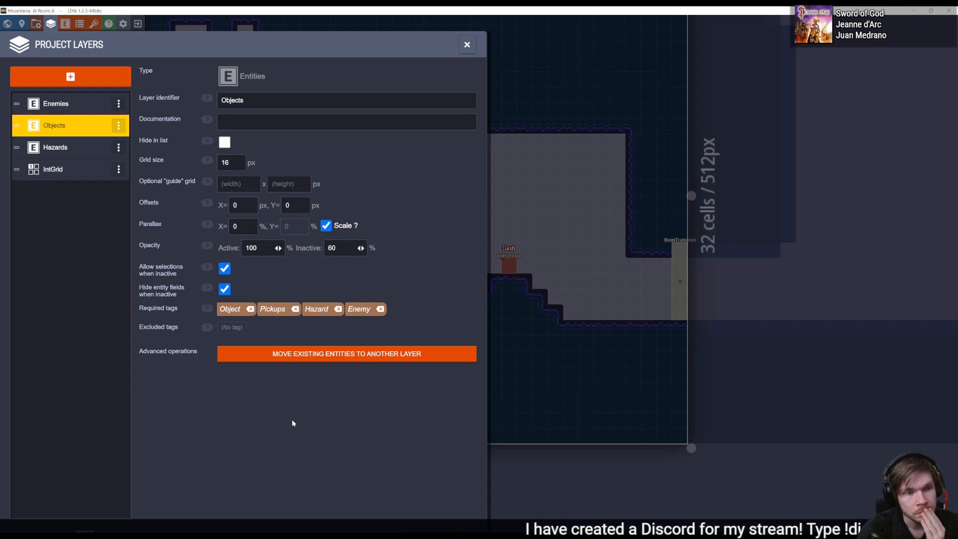
pyautogui.press('Escape')
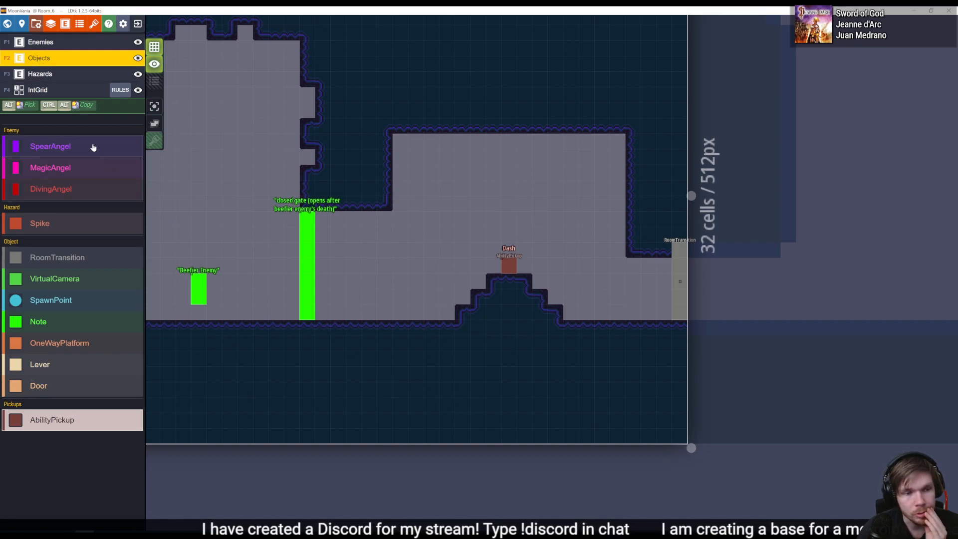
pyautogui.scroll(-5, 374, 271)
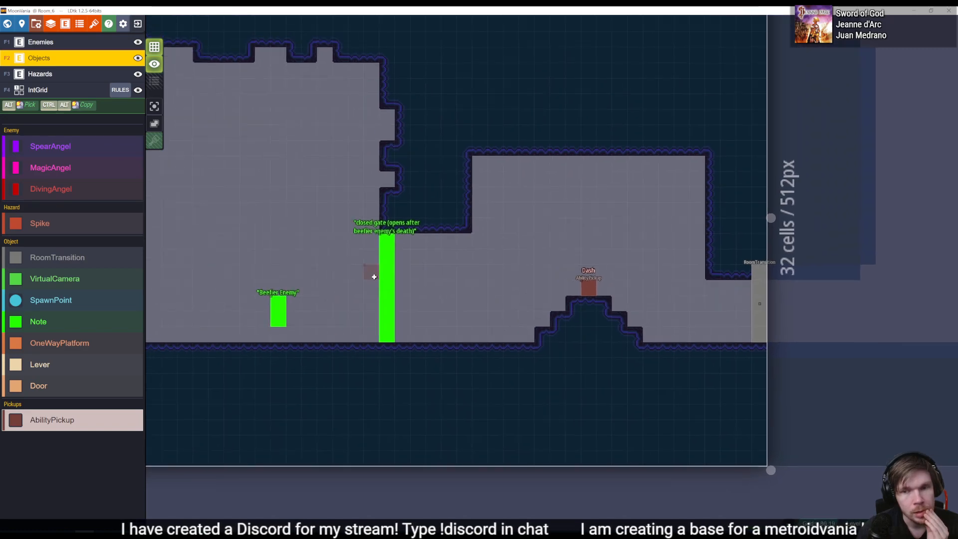
pyautogui.moveTo(378, 298); pyautogui.dragTo(412, 322, button='middle')
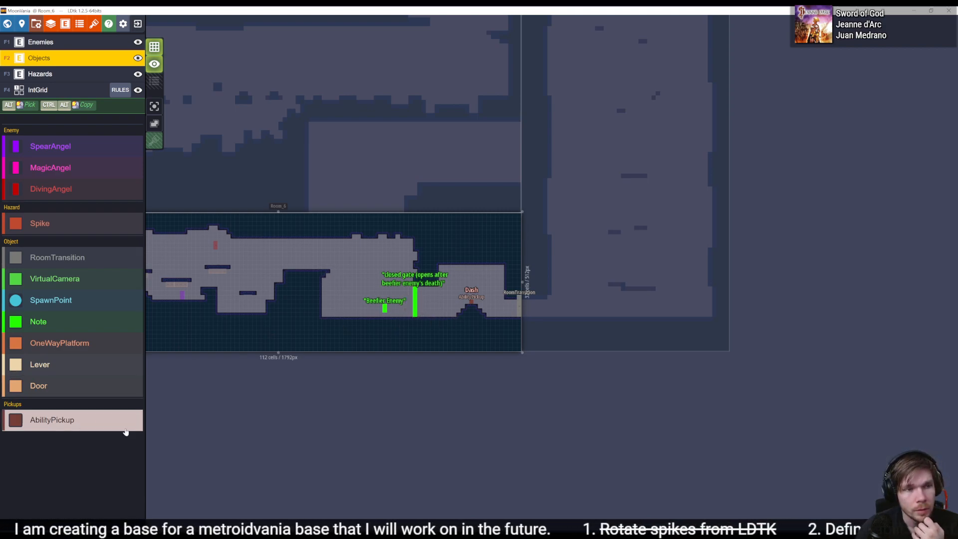
# - Add an Entities layer named Pickups to the LDtk project and make Pickups its required tag
pyautogui.click(65, 23)
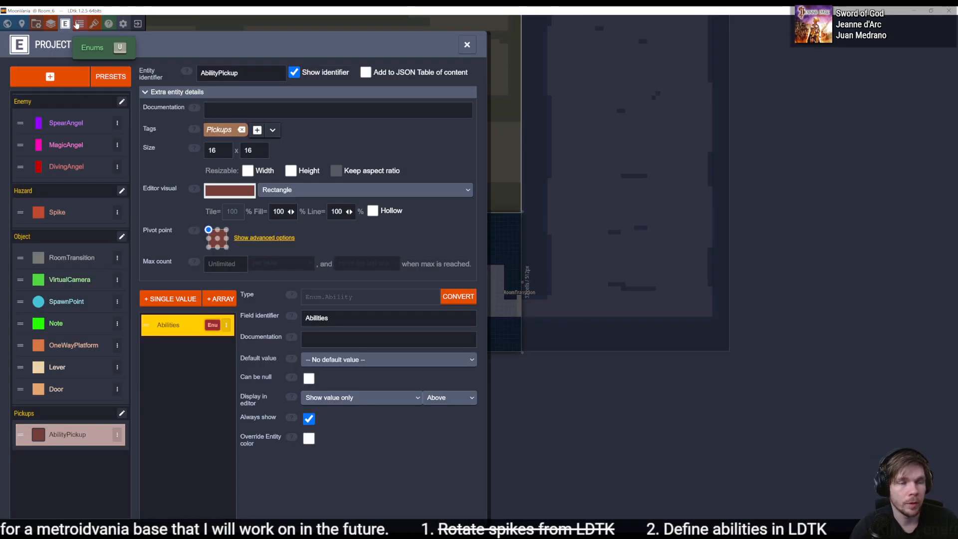
pyautogui.click(51, 24)
pyautogui.click(72, 76)
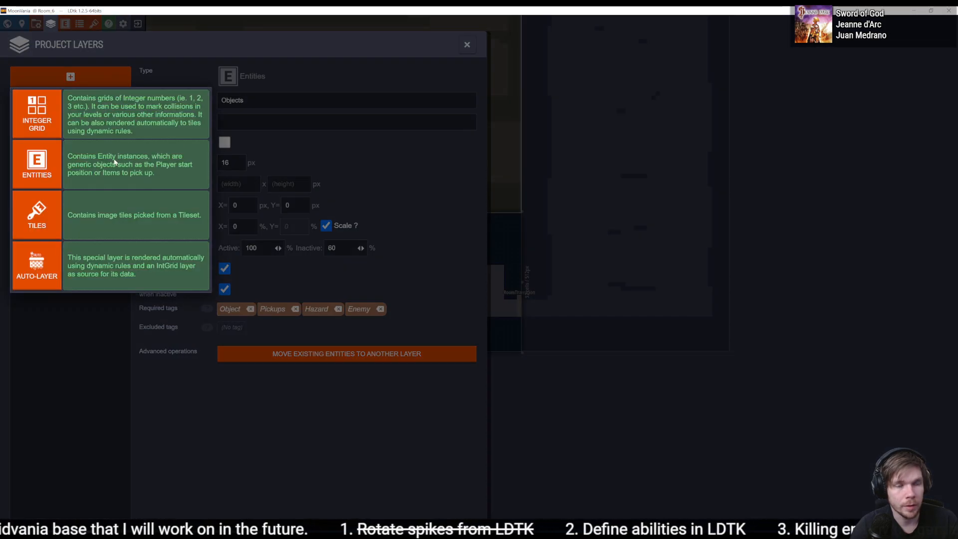
pyautogui.click(39, 166)
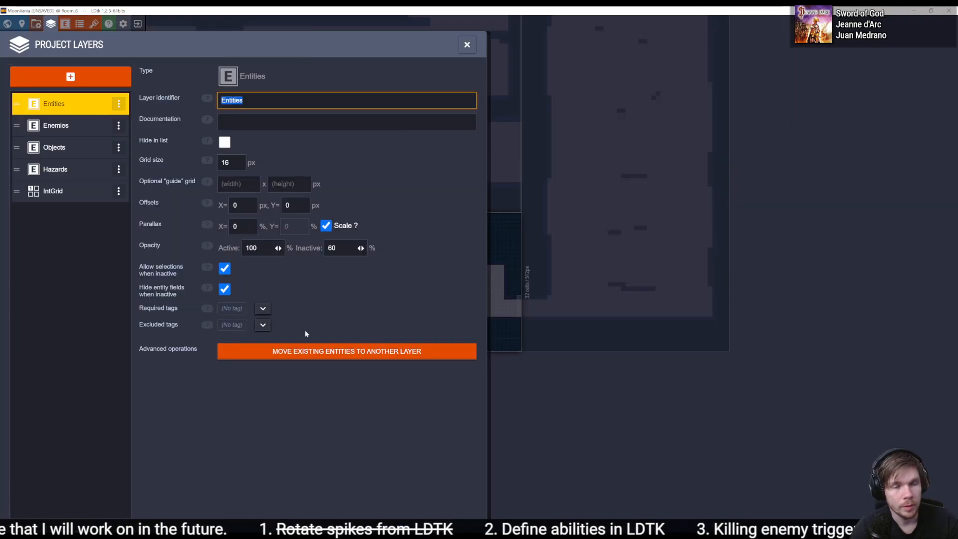
pyautogui.write('Pickup')
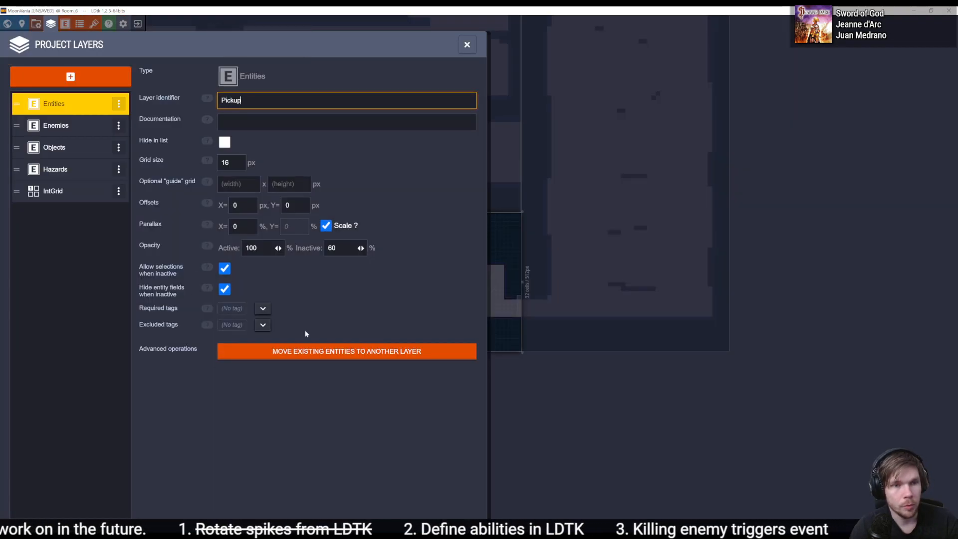
pyautogui.write('s')
pyautogui.press('Return')
pyautogui.click(262, 307)
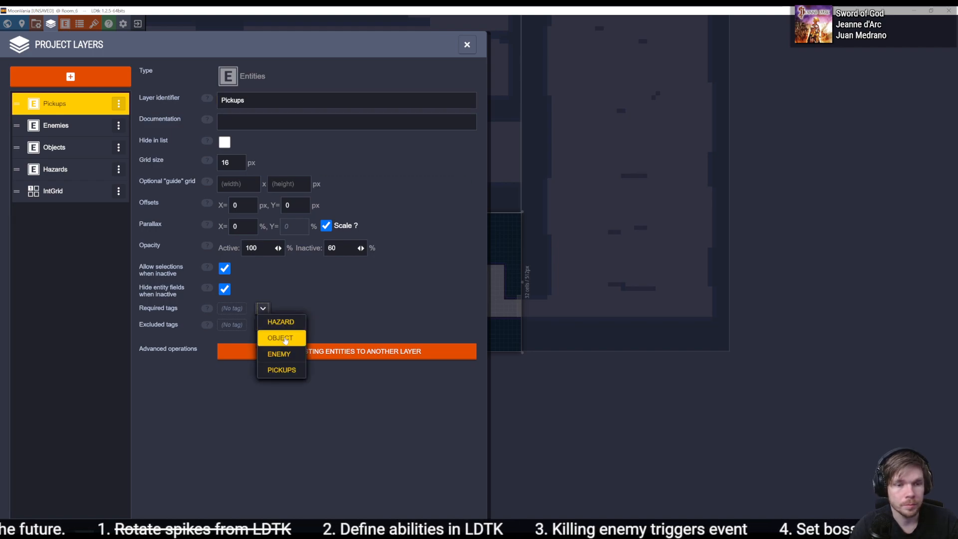
pyautogui.click(282, 370)
# - Remove the Pickups, Hazard and Enemy required tags from the Objects layer, check the Pickups layer and close the layer settings
pyautogui.click(55, 126)
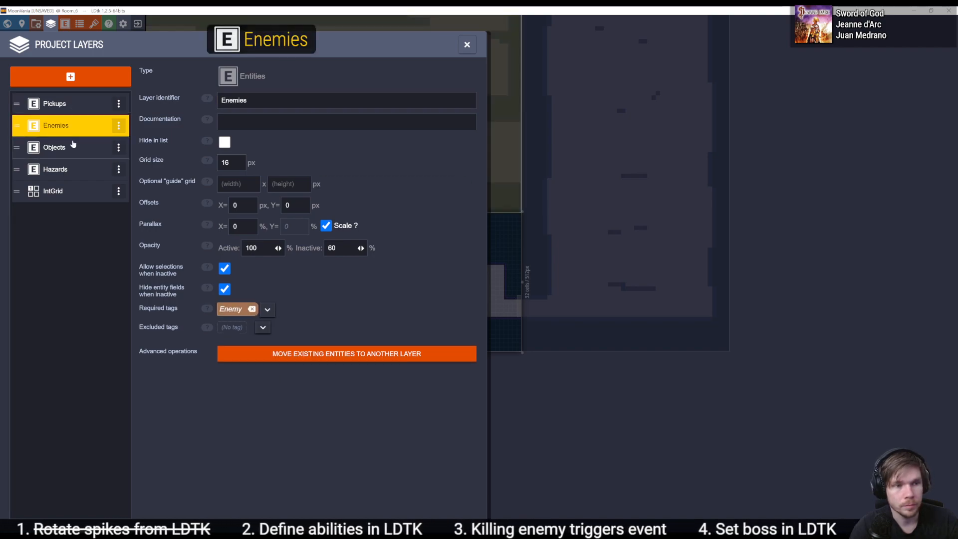
pyautogui.click(54, 147)
pyautogui.click(295, 309)
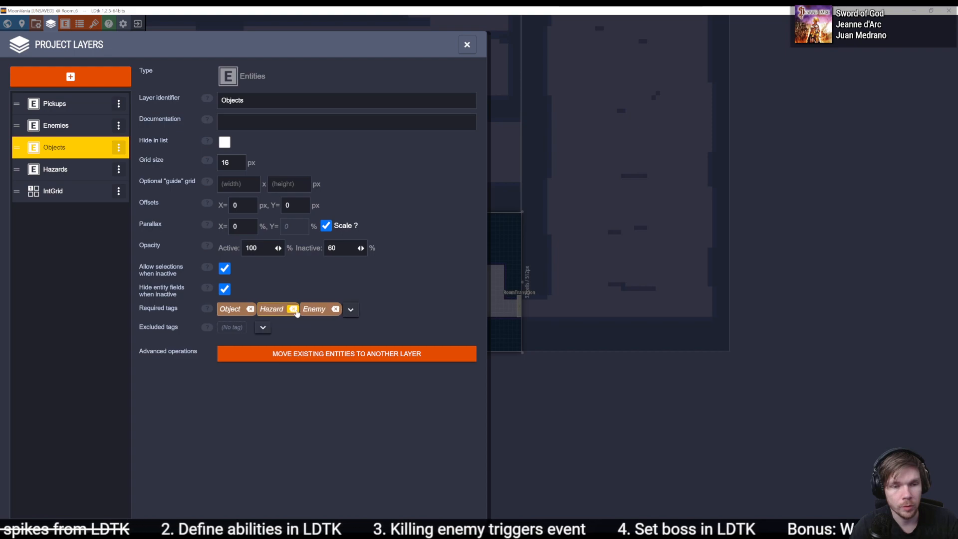
pyautogui.click(295, 309)
pyautogui.click(293, 309)
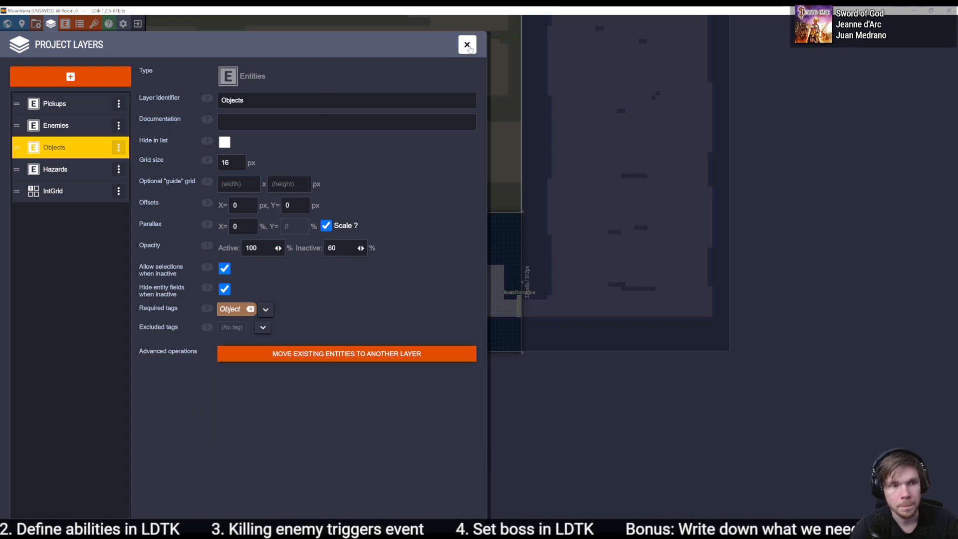
pyautogui.click(55, 103)
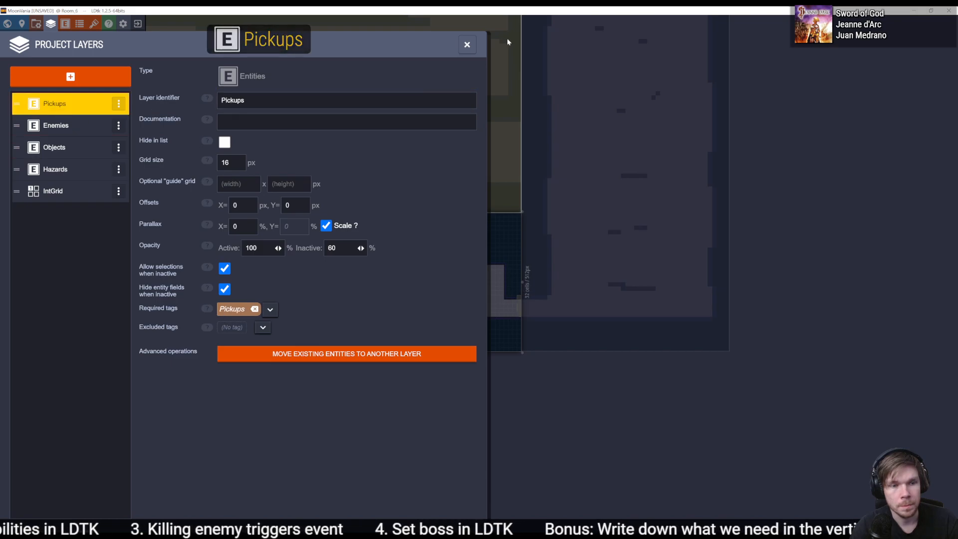
pyautogui.click(467, 44)
# - Look over the rooms in LDtk and check which entities the Pickups, Enemies, Objects and Hazards layers offer
pyautogui.moveTo(221, 255); pyautogui.dragTo(435, 294, button='middle')
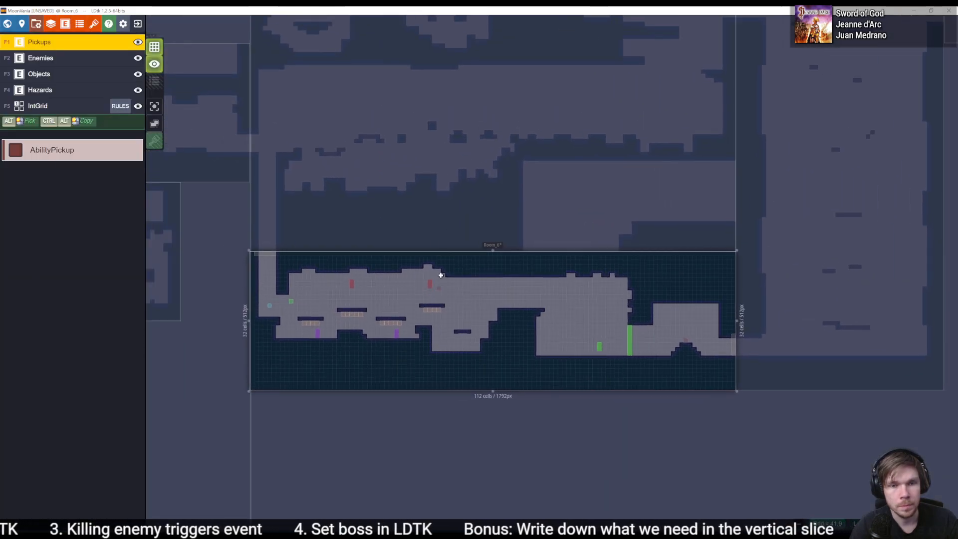
pyautogui.click(409, 219)
pyautogui.moveTo(310, 143); pyautogui.dragTo(438, 216, button='middle')
pyautogui.scroll(7, 456, 227)
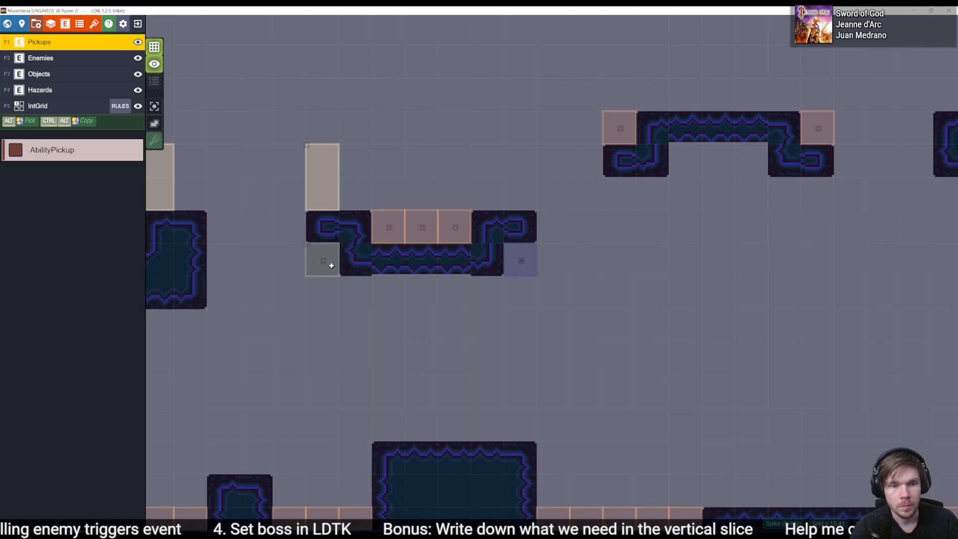
pyautogui.click(56, 60)
pyautogui.click(59, 75)
pyautogui.click(59, 61)
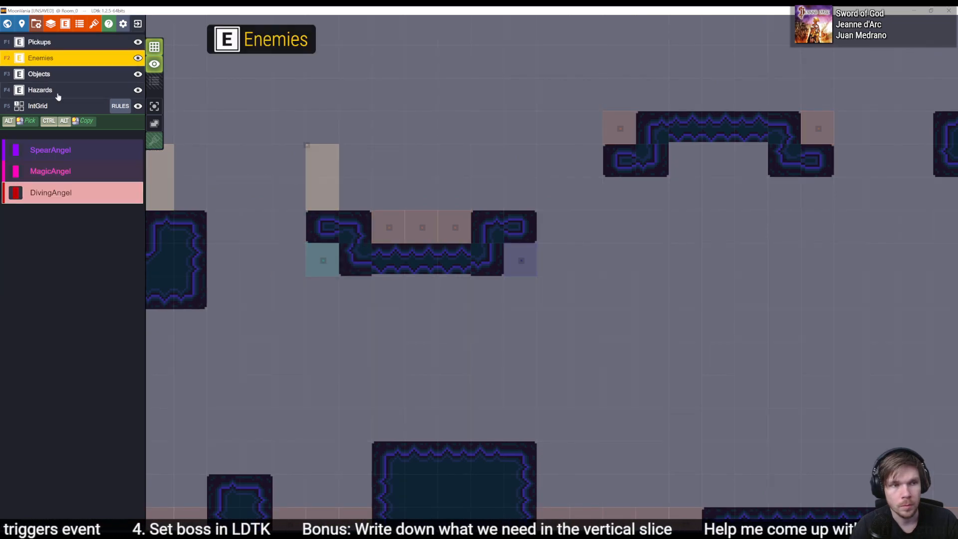
pyautogui.click(59, 93)
pyautogui.scroll(-7, 478, 337)
pyautogui.moveTo(651, 456); pyautogui.dragTo(558, 355, button='middle')
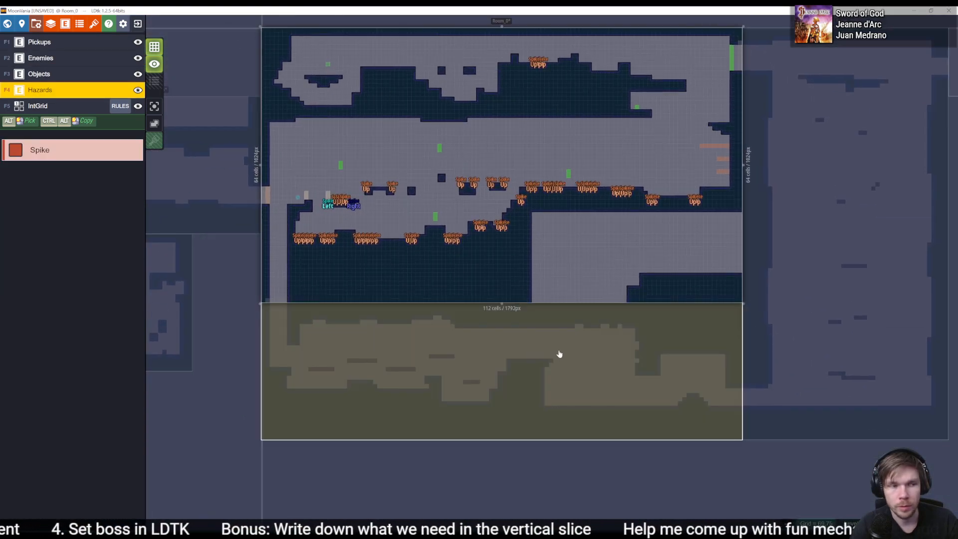
# - Delete the Dash AbilityPickup from the Objects layer on top of Room_6's small stepped mound
pyautogui.click(559, 355)
pyautogui.scroll(8, 554, 325)
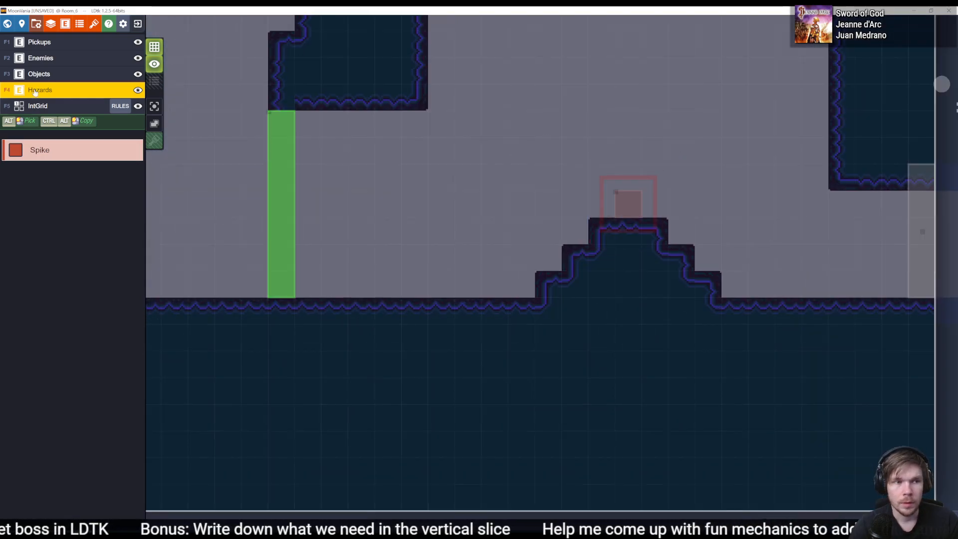
pyautogui.click(50, 74)
pyautogui.click(641, 207)
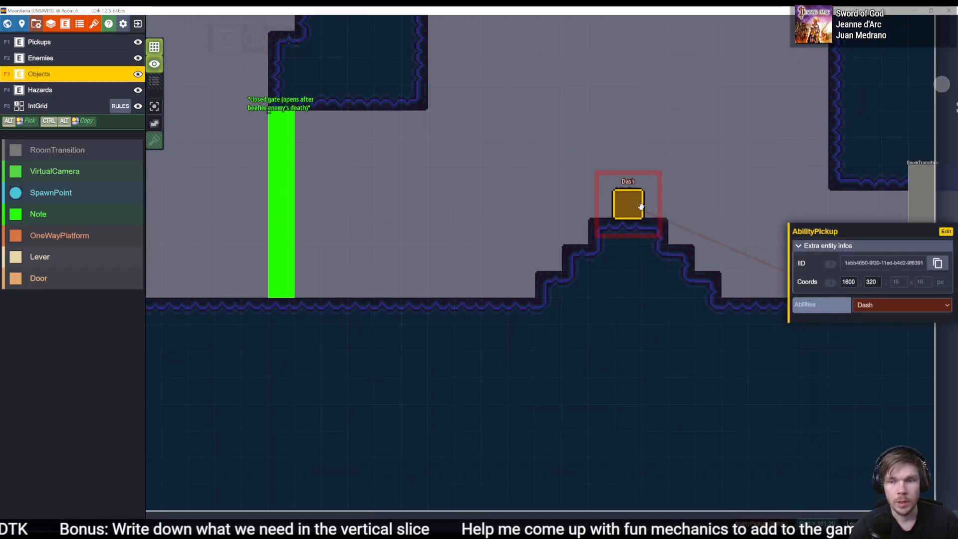
pyautogui.press('Delete')
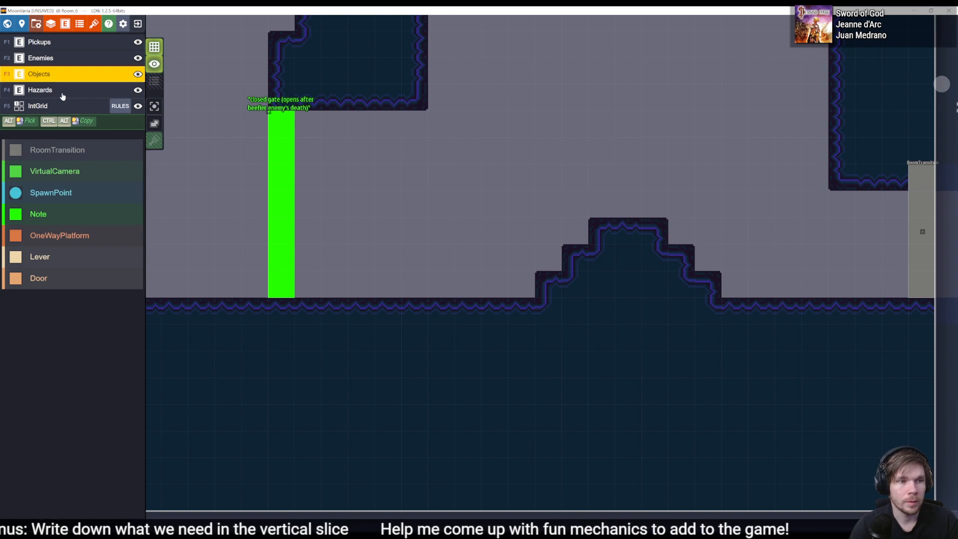
# - Place an AbilityPickup on the Pickups layer at 1600, 320 on Room_6's stepped mound, set its ability to Dash and save the project
pyautogui.click(50, 42)
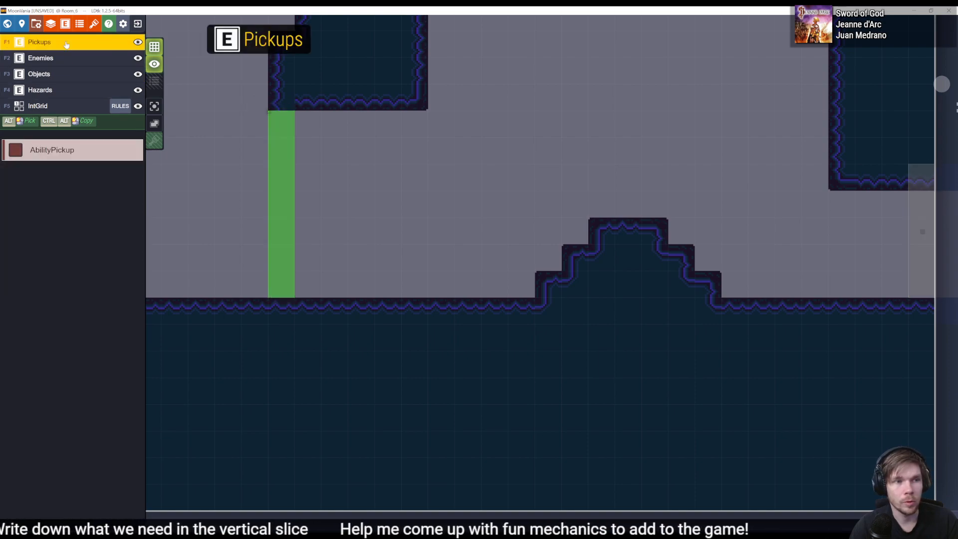
pyautogui.click(627, 199)
pyautogui.click(902, 305)
pyautogui.click(878, 325)
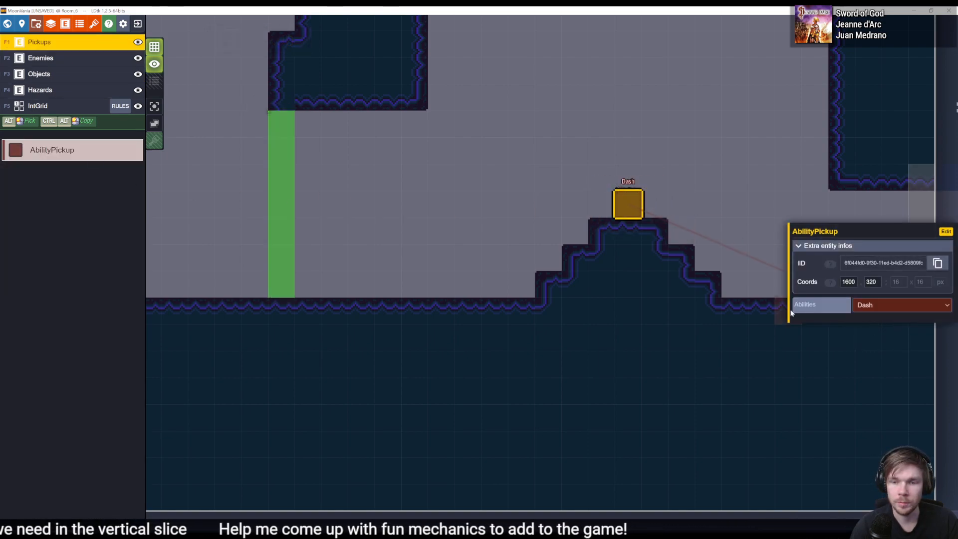
pyautogui.hotkey('ctrl', 's')
# - Switch to Unity, reload the world and inspect the AbilityPickup under Room_6's Pickups object
pyautogui.hotkey('alt', 'Tab')
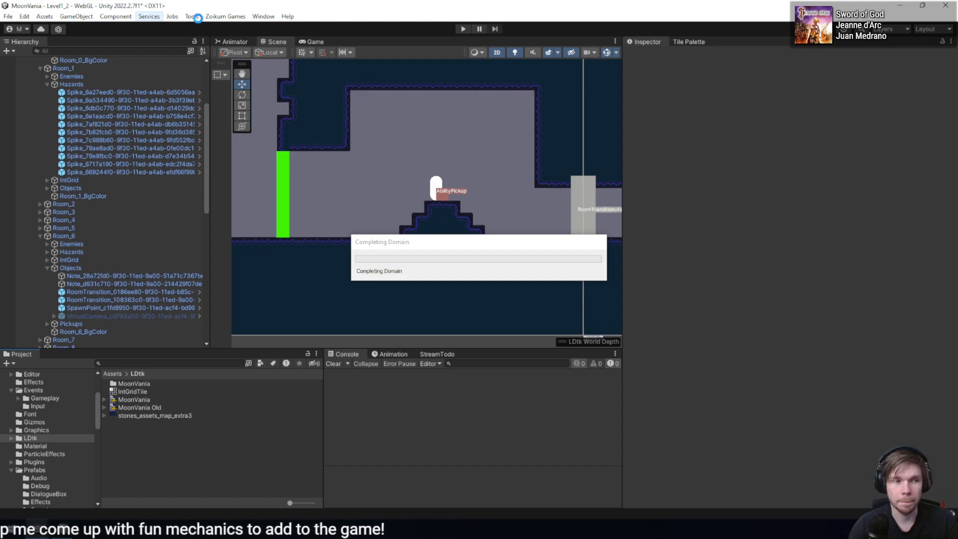
pyautogui.click(192, 17)
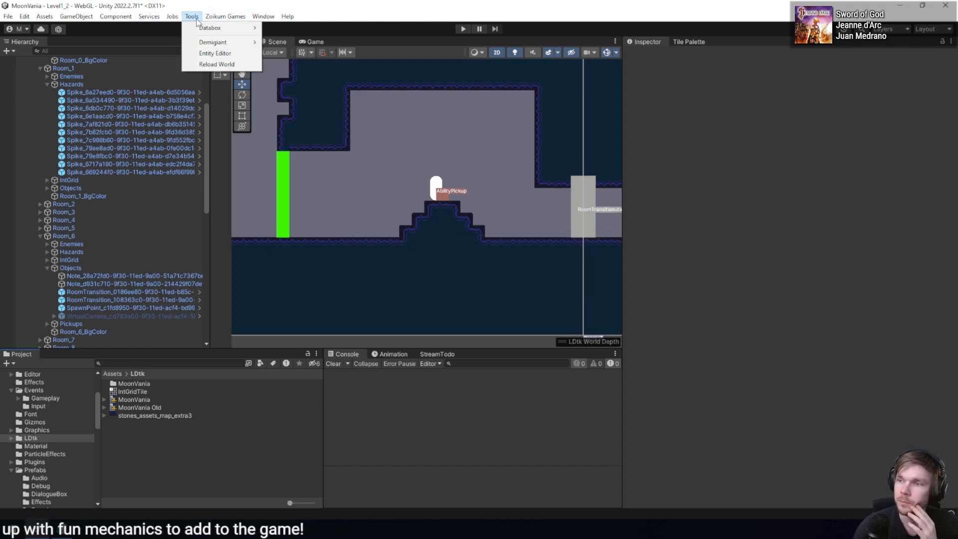
pyautogui.click(216, 65)
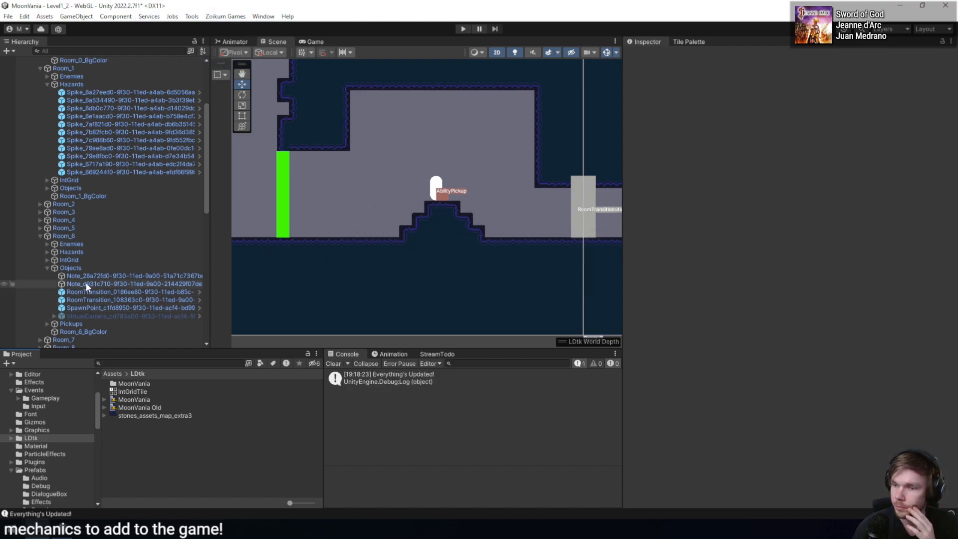
pyautogui.click(48, 324)
pyautogui.click(70, 332)
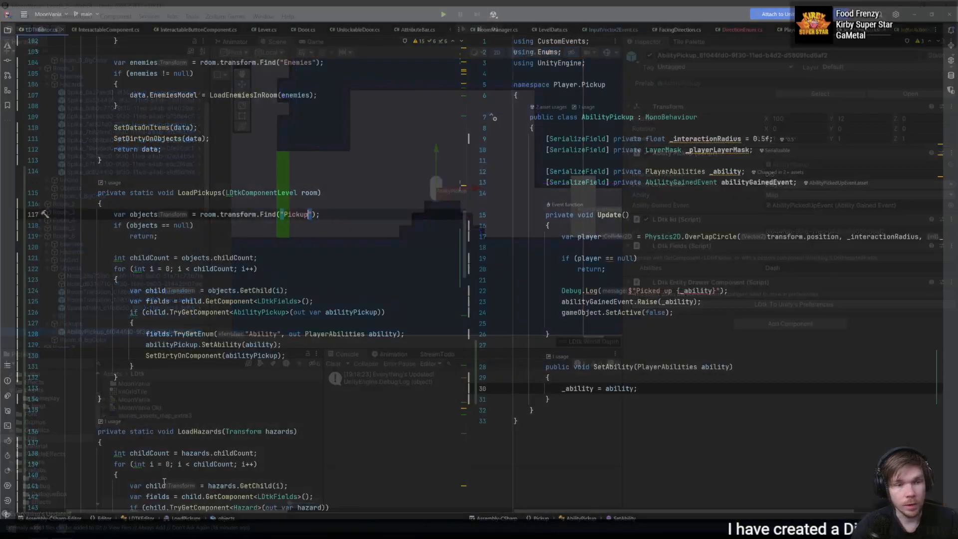
# - Correct the object name found in LoadPickups to "Pickups" in LDTKEditor.cs, and reload the world in Unity to recheck Room_6's AbilityPickup
pyautogui.click(309, 217)
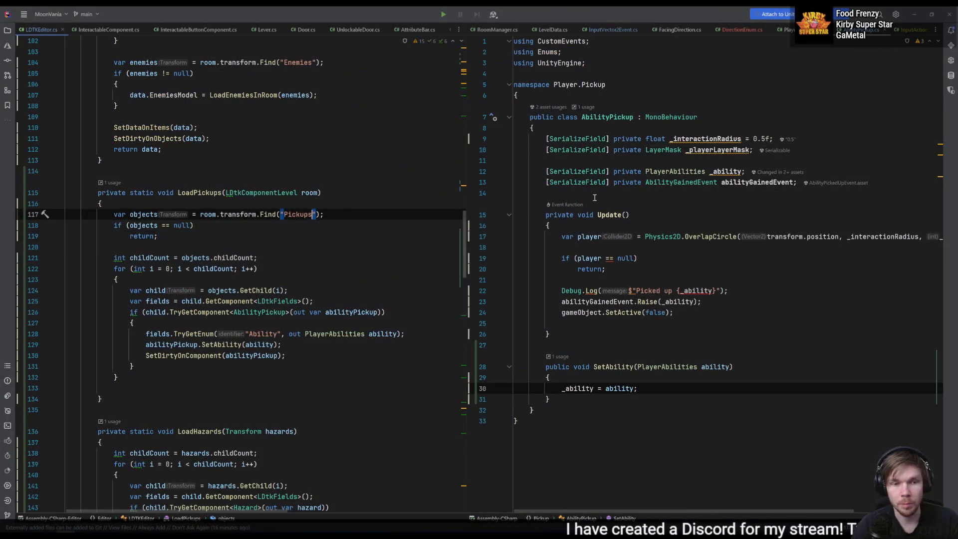
pyautogui.hotkey('alt', 'Tab')
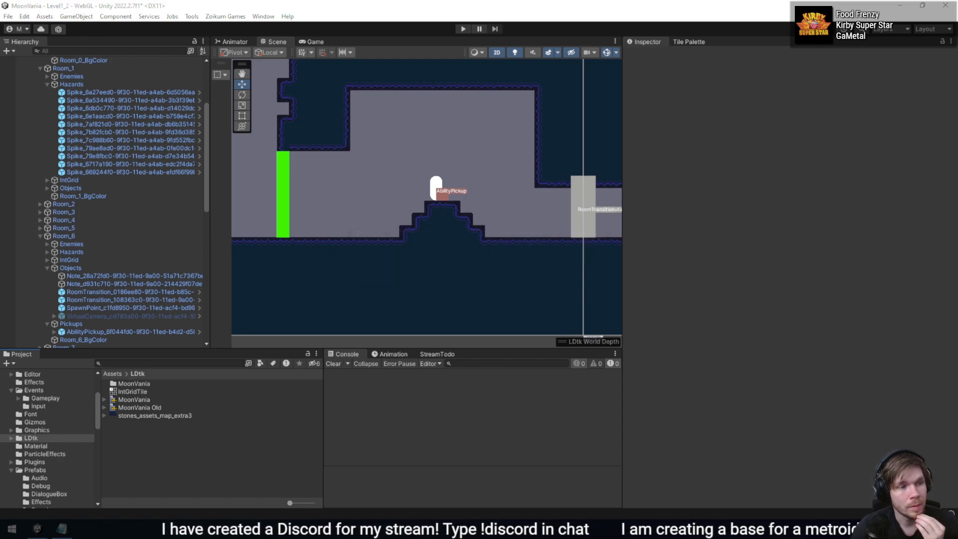
pyautogui.click(192, 16)
pyautogui.click(217, 64)
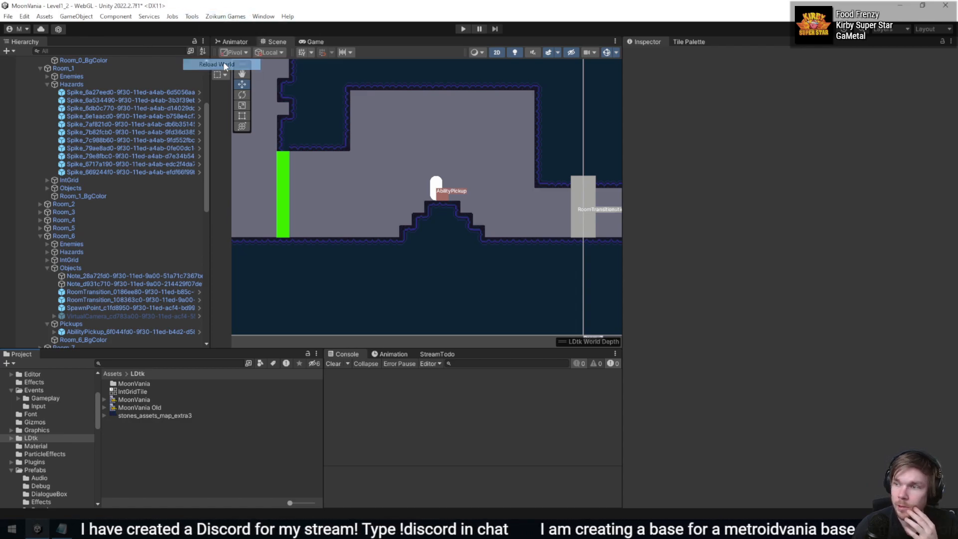
pyautogui.click(124, 333)
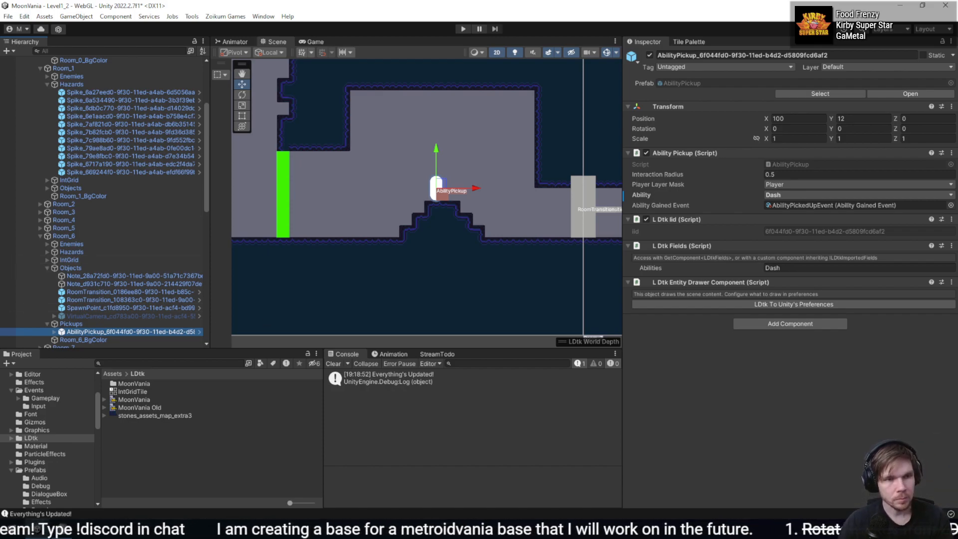
# - Open the LDtkToUnity documentation in the browser and read through the Project Importer page
pyautogui.hotkey('alt', 'Tab')
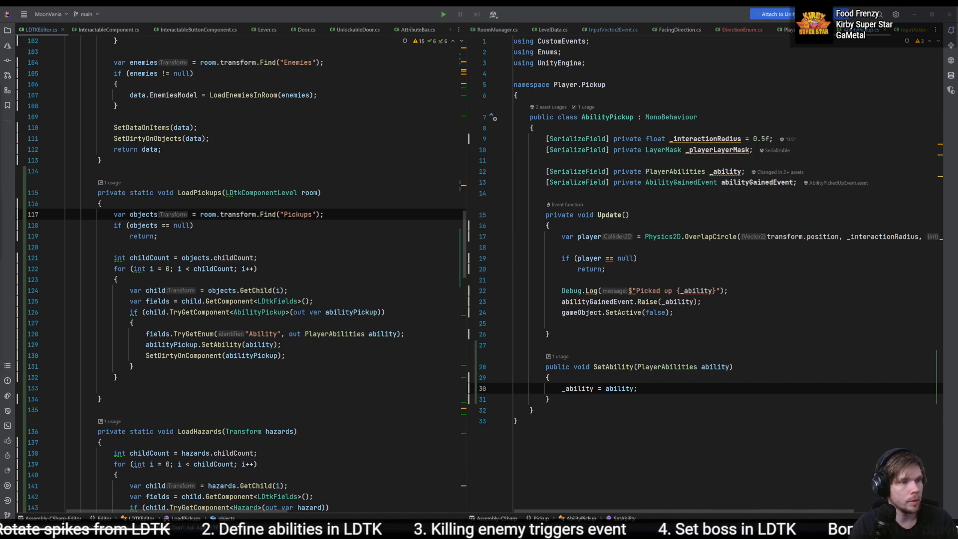
pyautogui.moveTo(524, 538); pyautogui.dragTo(519, 108)
pyautogui.scroll(-3, 424, 237)
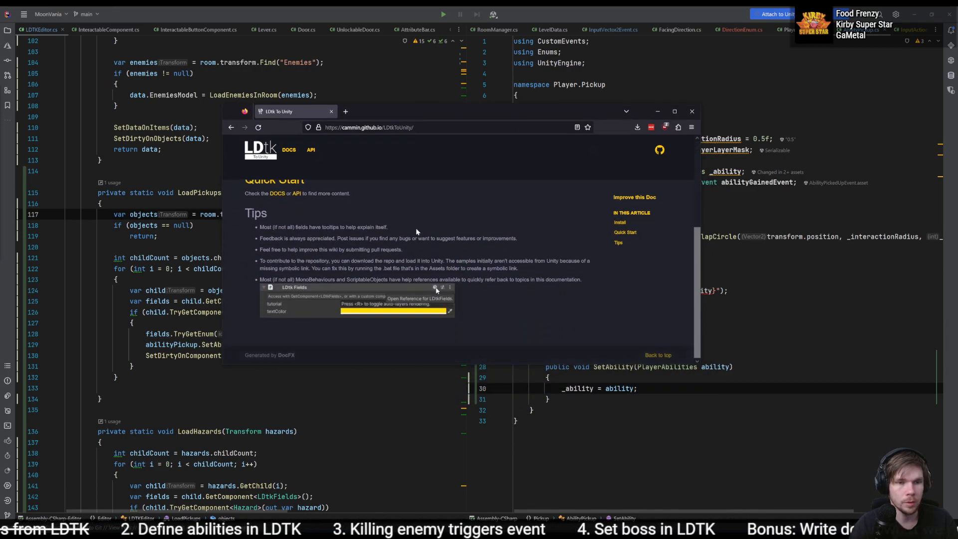
pyautogui.scroll(5, 417, 231)
pyautogui.click(289, 149)
pyautogui.scroll(-3, 380, 258)
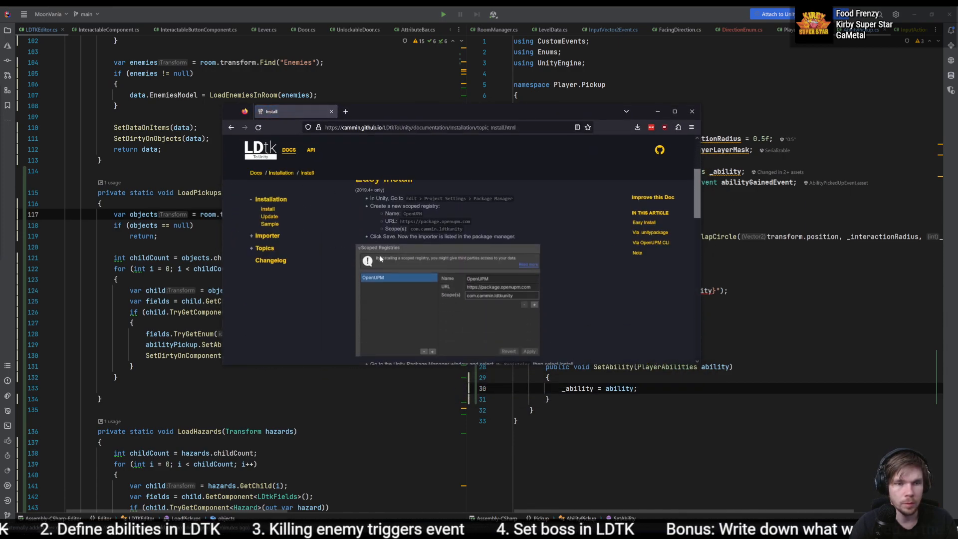
pyautogui.click(274, 236)
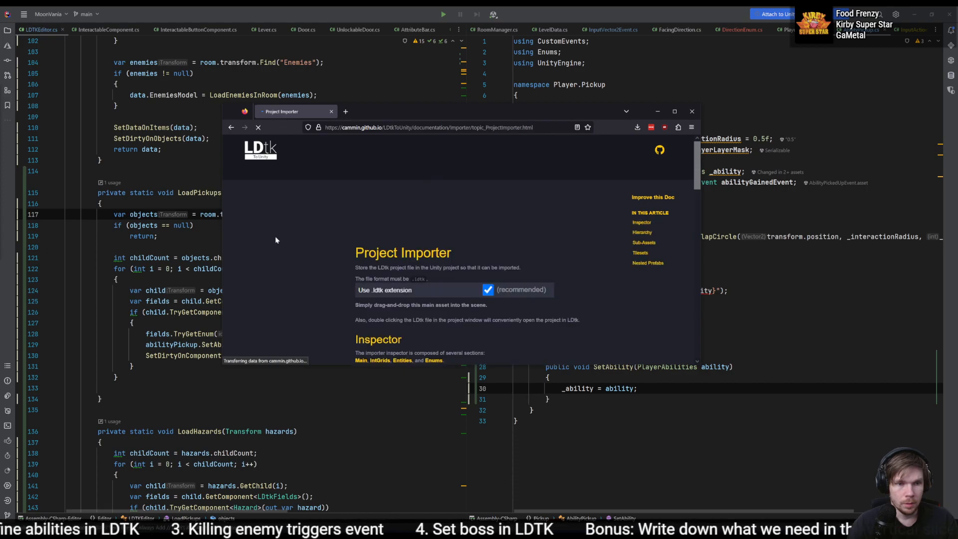
pyautogui.scroll(-3, 277, 264)
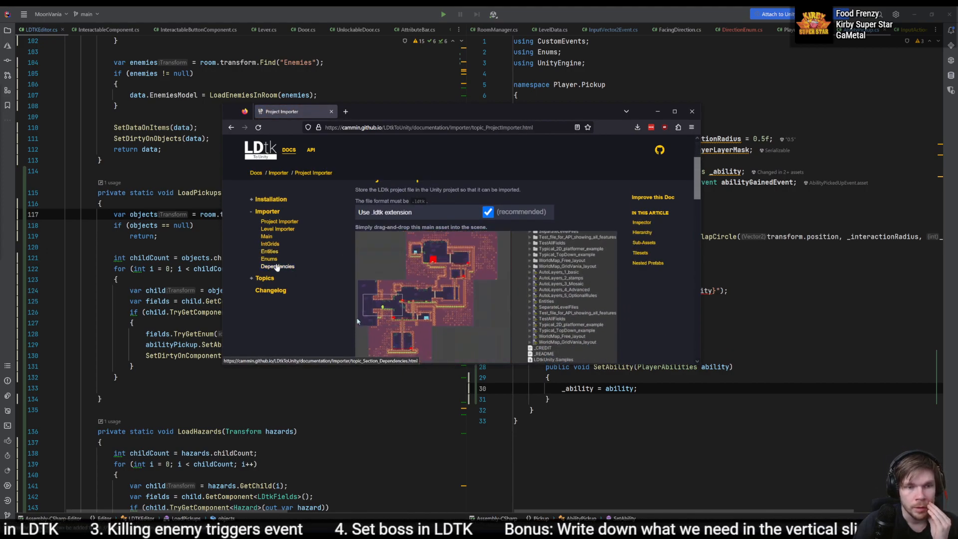
pyautogui.scroll(3, 428, 269)
pyautogui.scroll(-1, 495, 255)
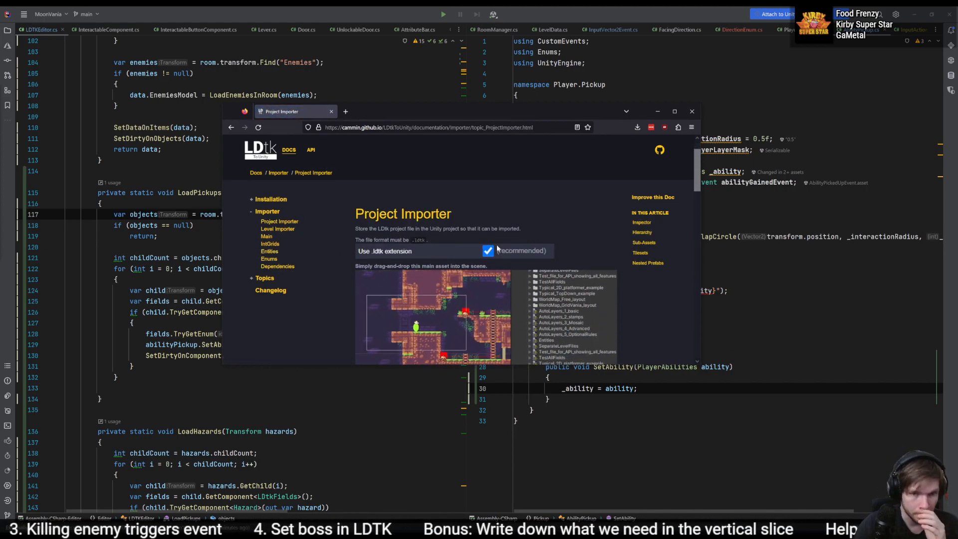
pyautogui.scroll(-5, 475, 250)
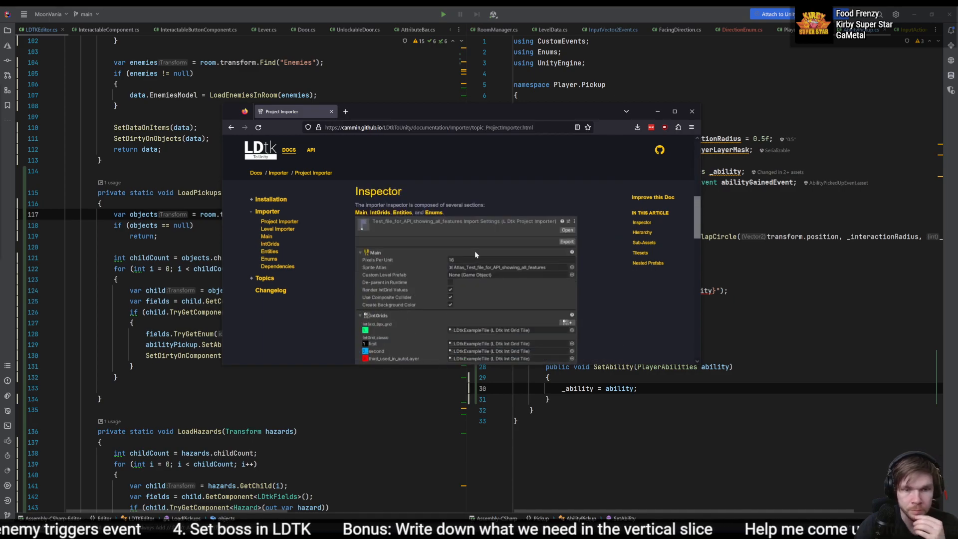
pyautogui.scroll(-8, 496, 241)
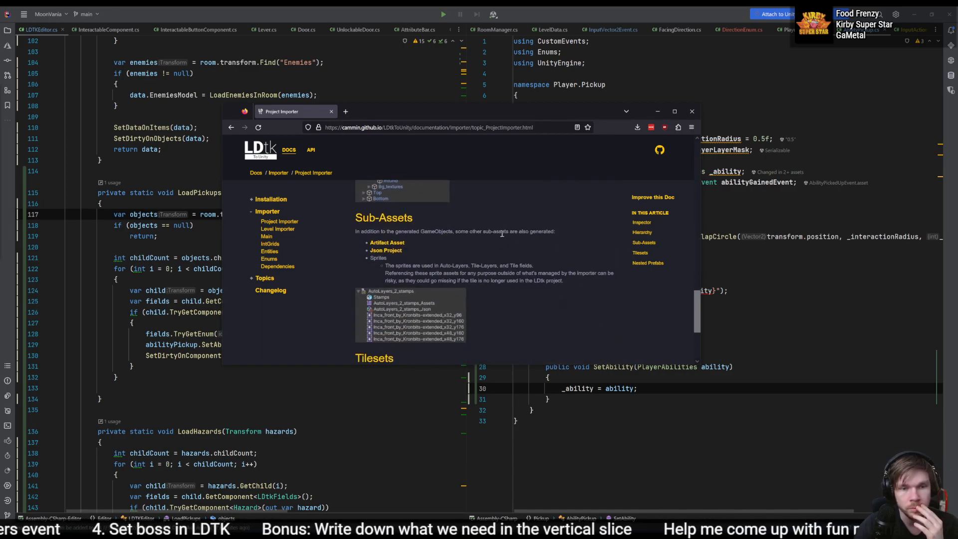
pyautogui.scroll(-4, 502, 233)
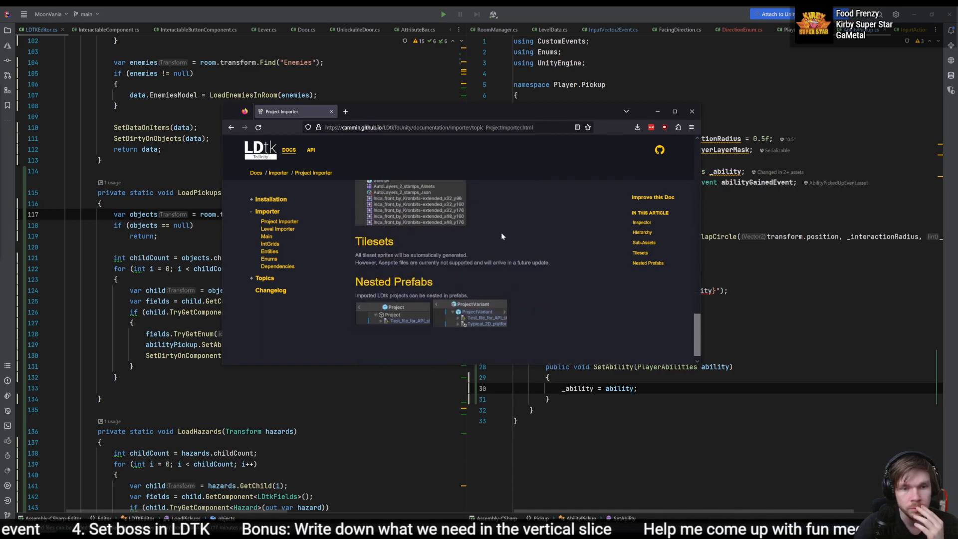
# - Skim the Level Importer and Dependencies pages of the documentation, and read the LDtkPostprocessor section under Custom Importing
pyautogui.click(278, 224)
pyautogui.click(278, 229)
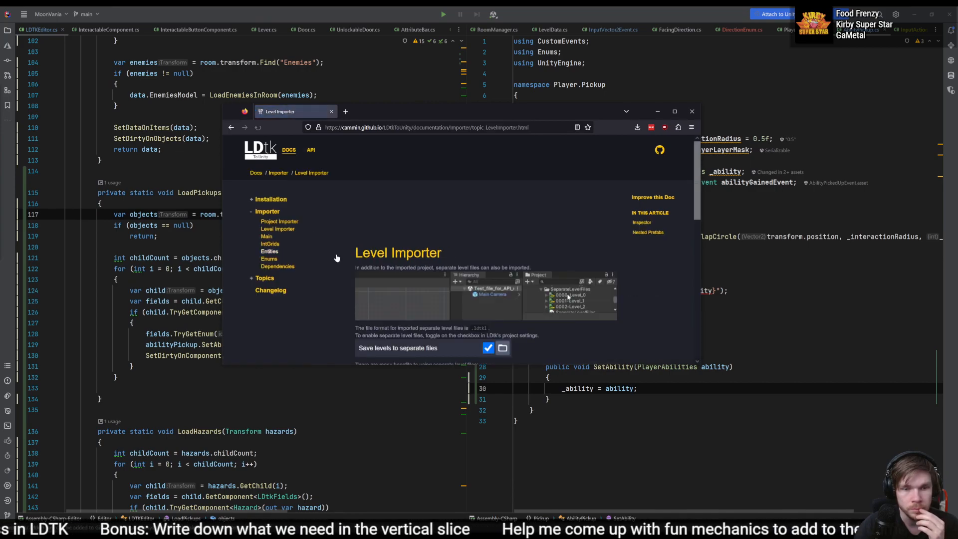
pyautogui.scroll(-4, 352, 260)
pyautogui.click(273, 267)
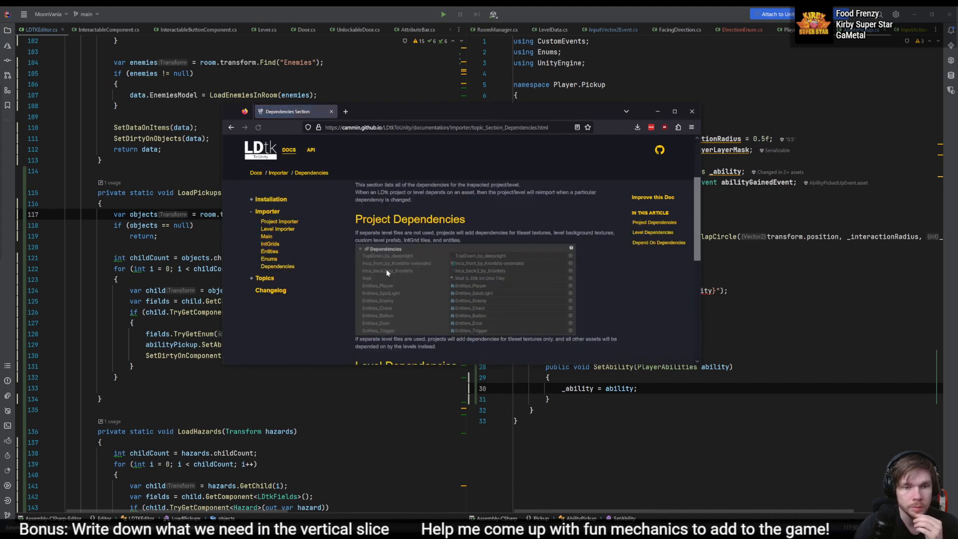
pyautogui.scroll(-3, 338, 260)
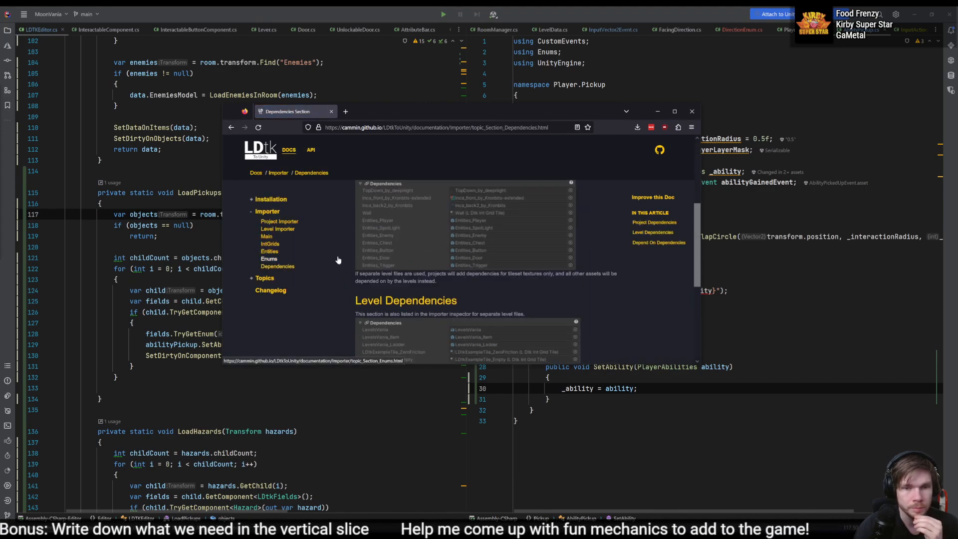
pyautogui.click(270, 279)
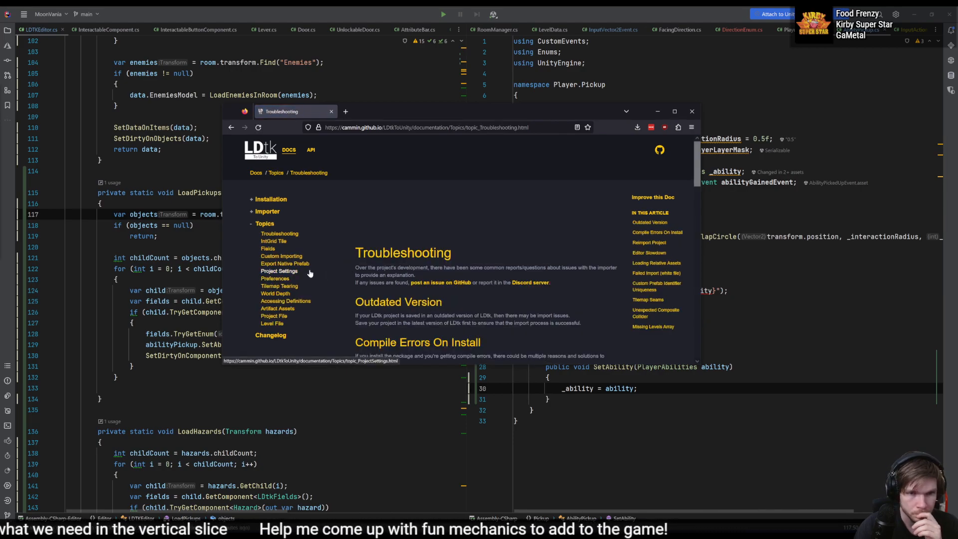
pyautogui.click(296, 258)
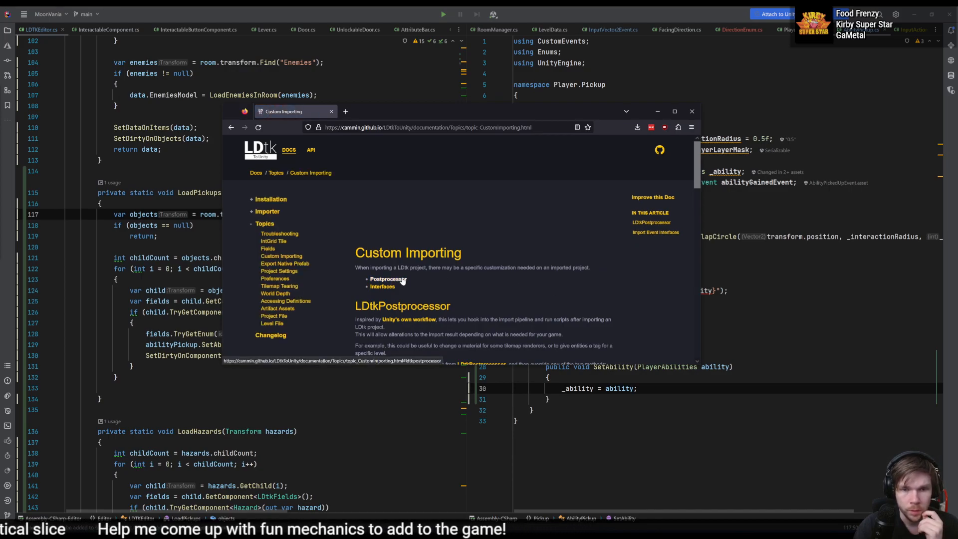
pyautogui.click(402, 280)
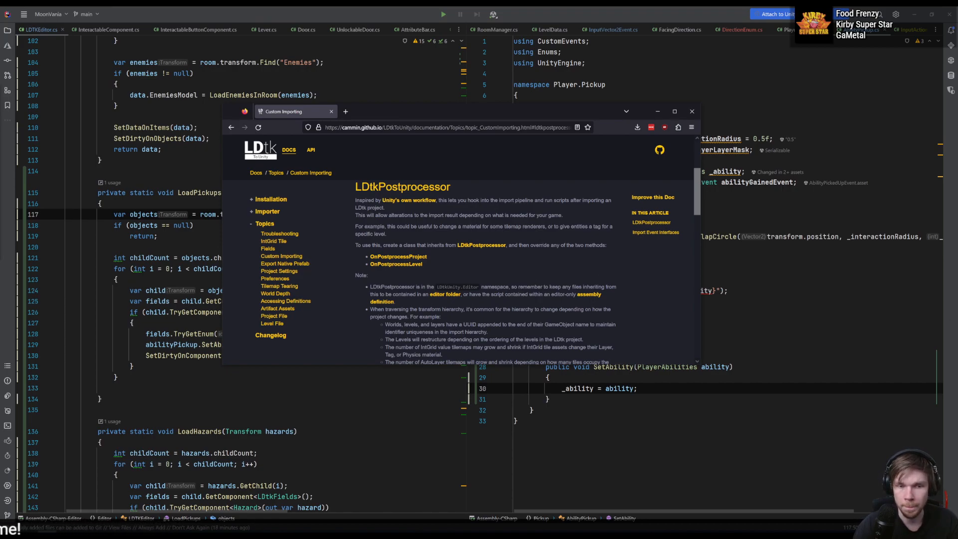
# - Switch to Unity and create a C# script named LDTKPostProcessing in the Assets/Editor folder
pyautogui.hotkey('alt', 'Tab')
pyautogui.scroll(1, 52, 424)
pyautogui.click(49, 406)
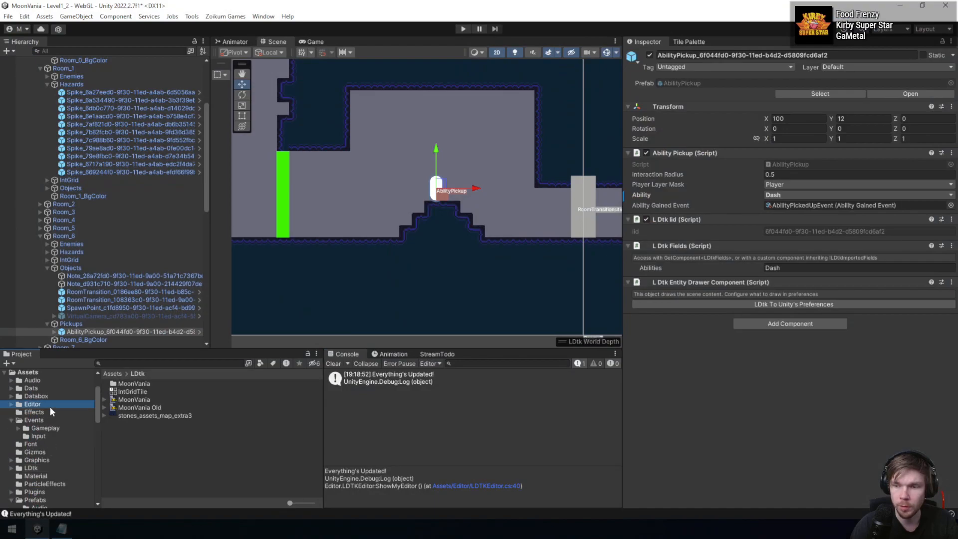
pyautogui.rightClick(191, 447)
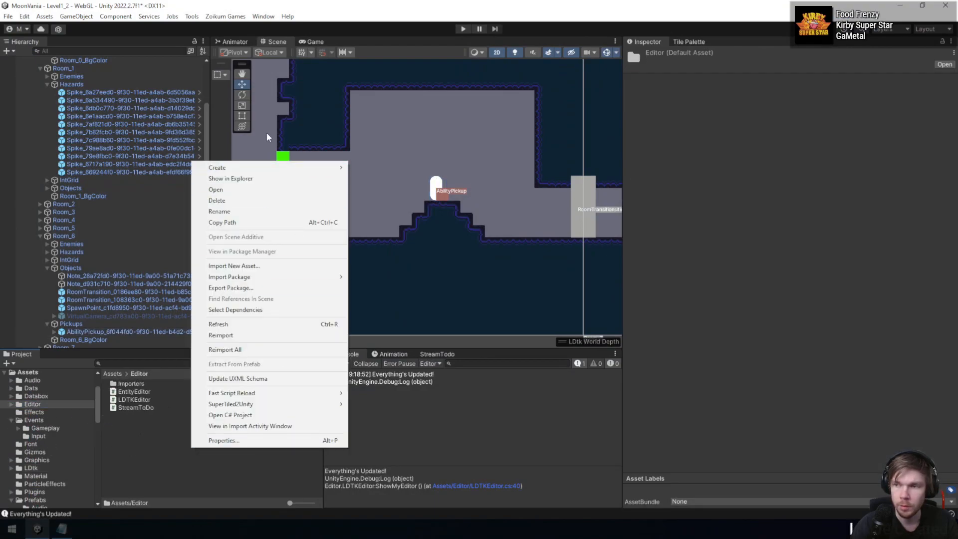
pyautogui.moveTo(299, 168)
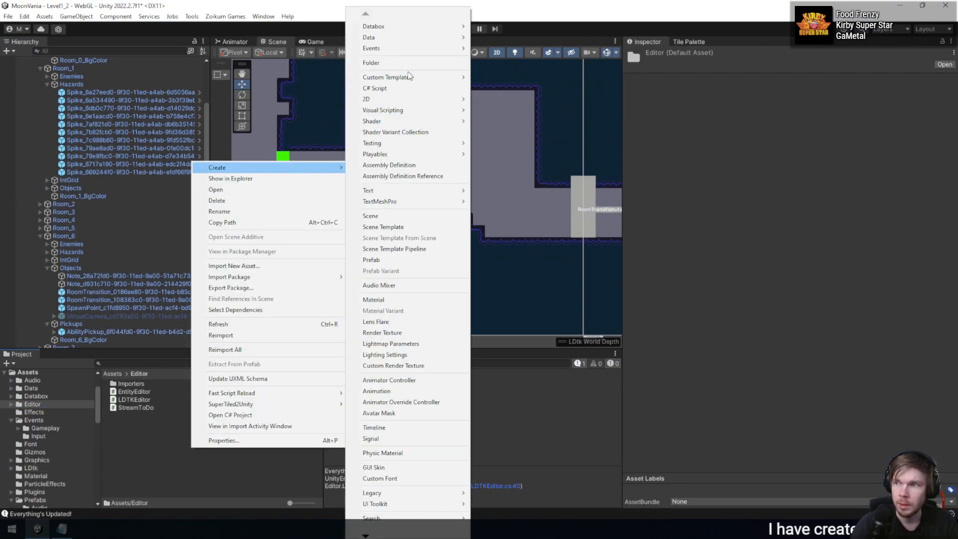
pyautogui.moveTo(410, 77)
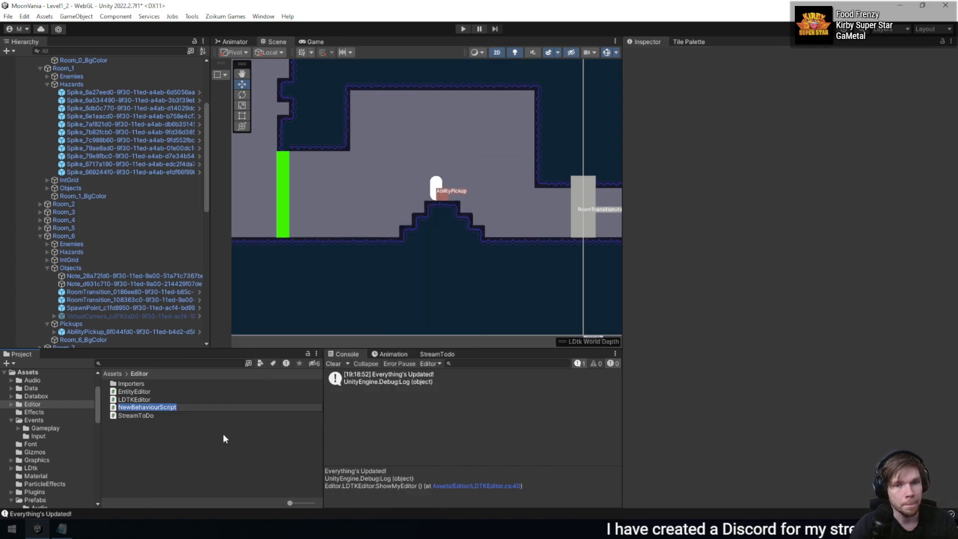
pyautogui.write('LDTK')
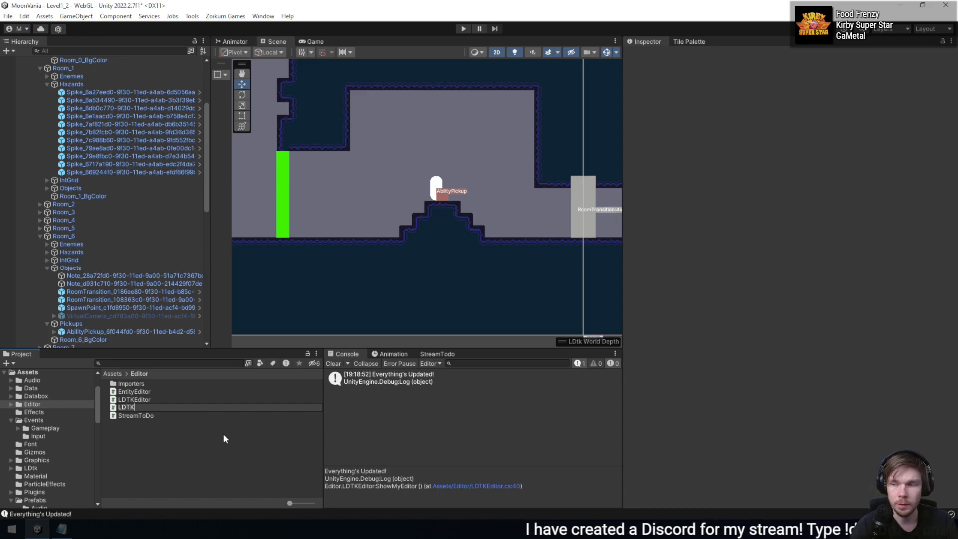
pyautogui.write('PostProce')
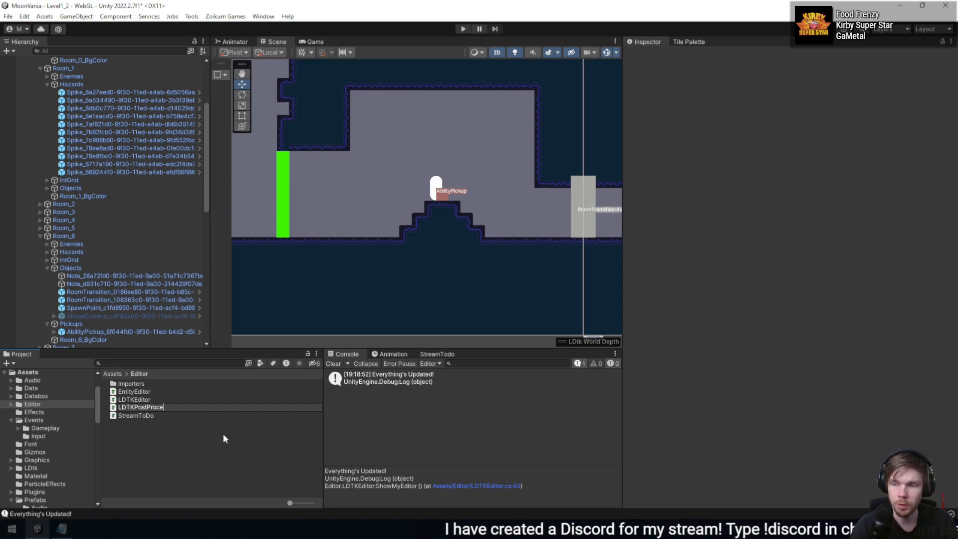
pyautogui.write('ssing')
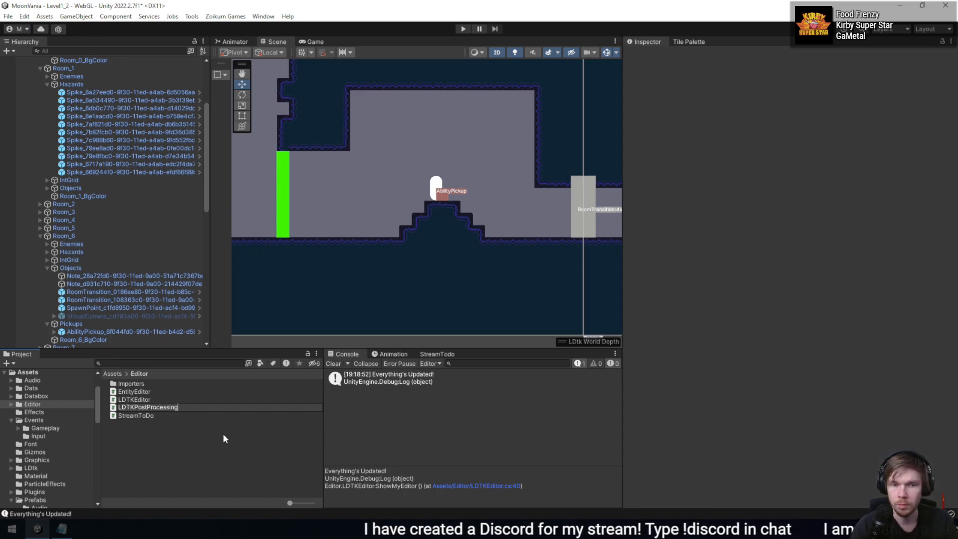
pyautogui.press('Return')
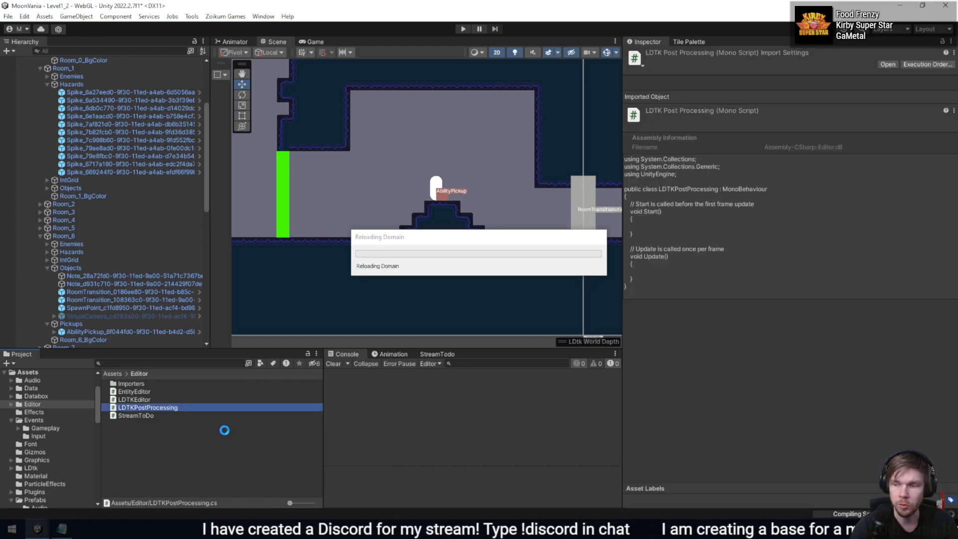
# - Open the LDTKEditor script in the code editor and review its base class and the ShowMyEditor and UpdateRoomManager methods
pyautogui.click(147, 399)
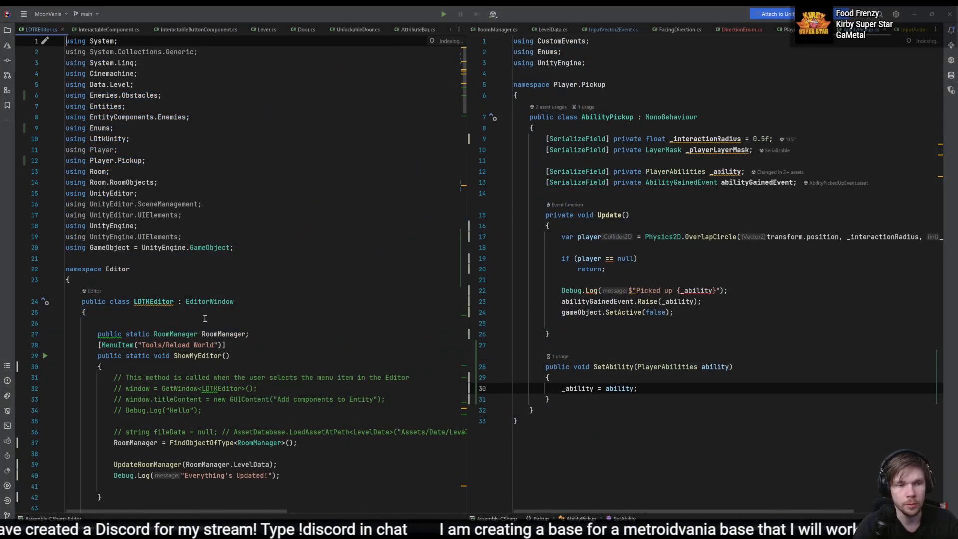
pyautogui.click(211, 315)
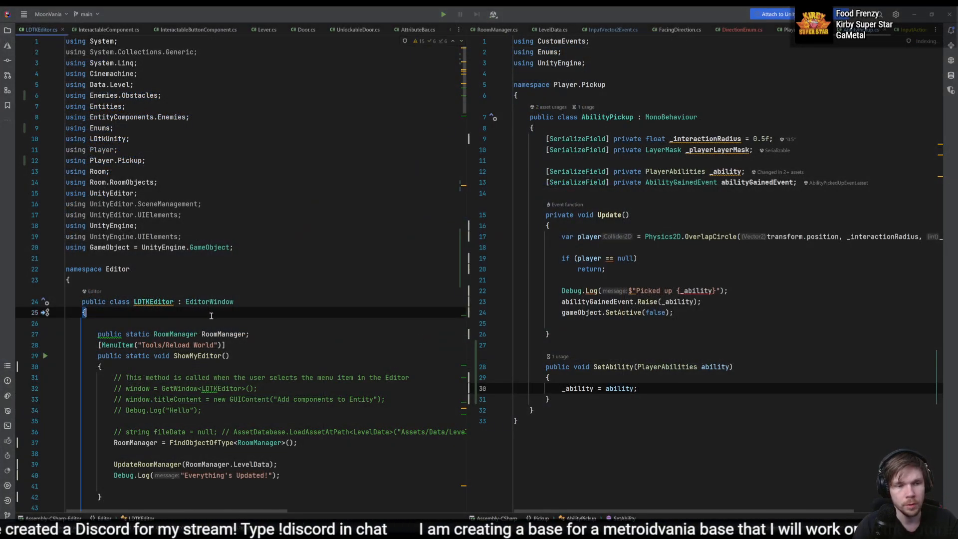
pyautogui.click(206, 302)
pyautogui.click(213, 302)
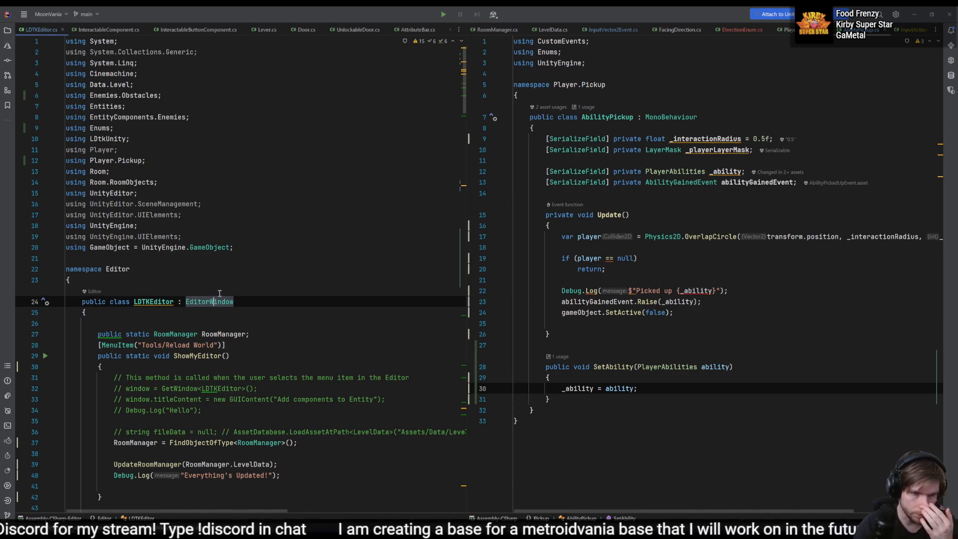
pyautogui.scroll(-2, 220, 293)
pyautogui.click(266, 280)
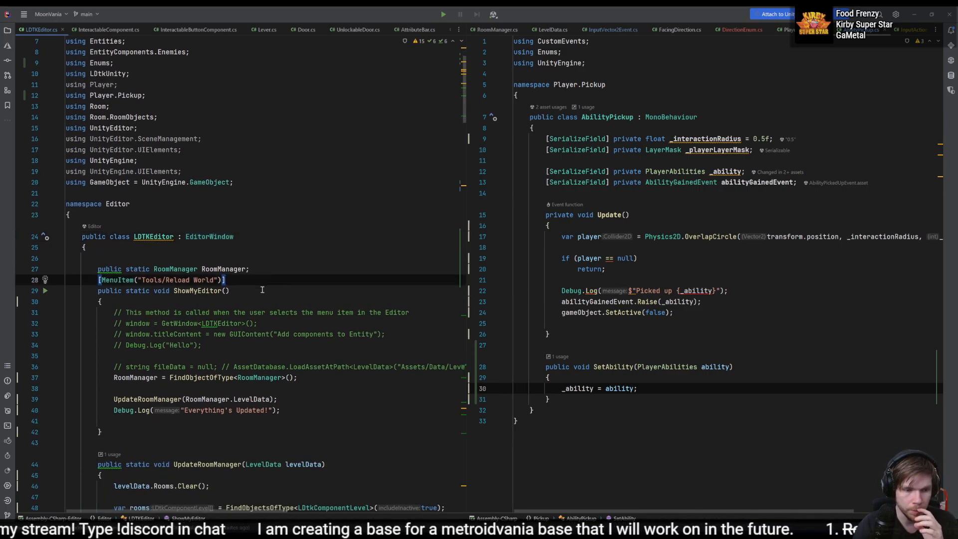
pyautogui.click(167, 367)
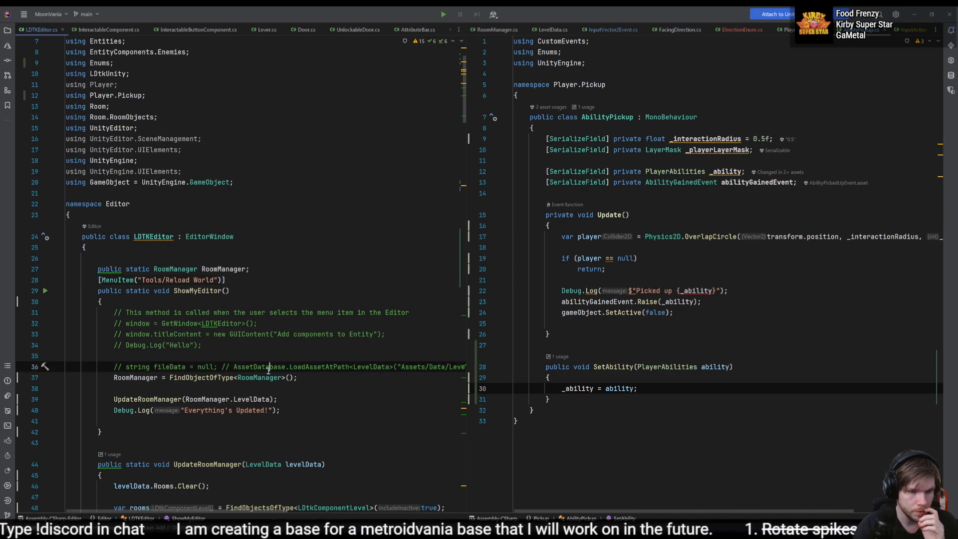
pyautogui.click(148, 377)
pyautogui.click(147, 399)
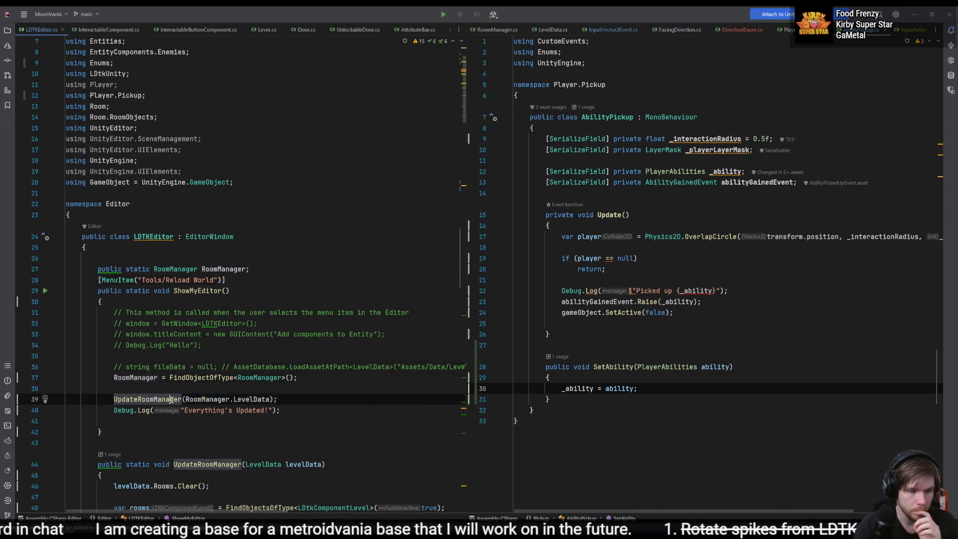
pyautogui.scroll(-3, 305, 368)
pyautogui.scroll(-6, 305, 367)
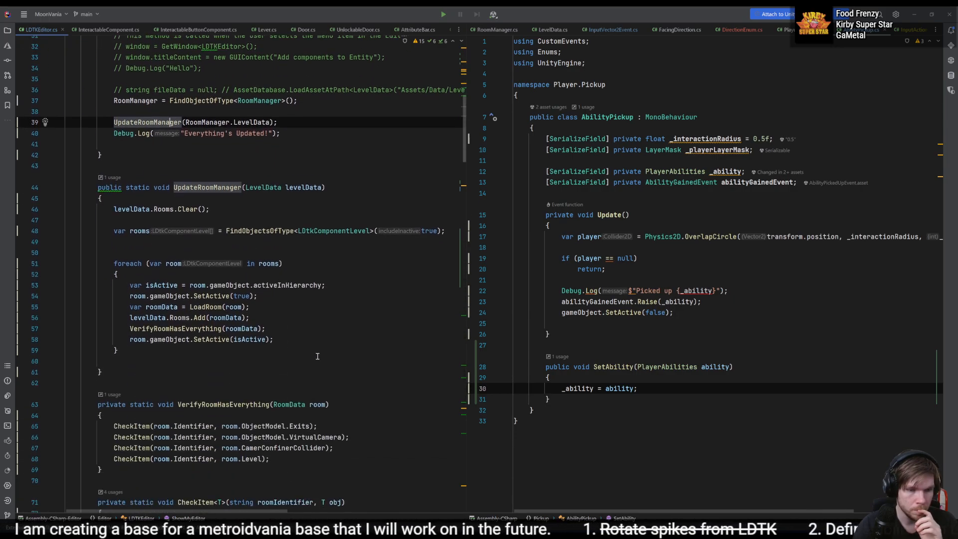
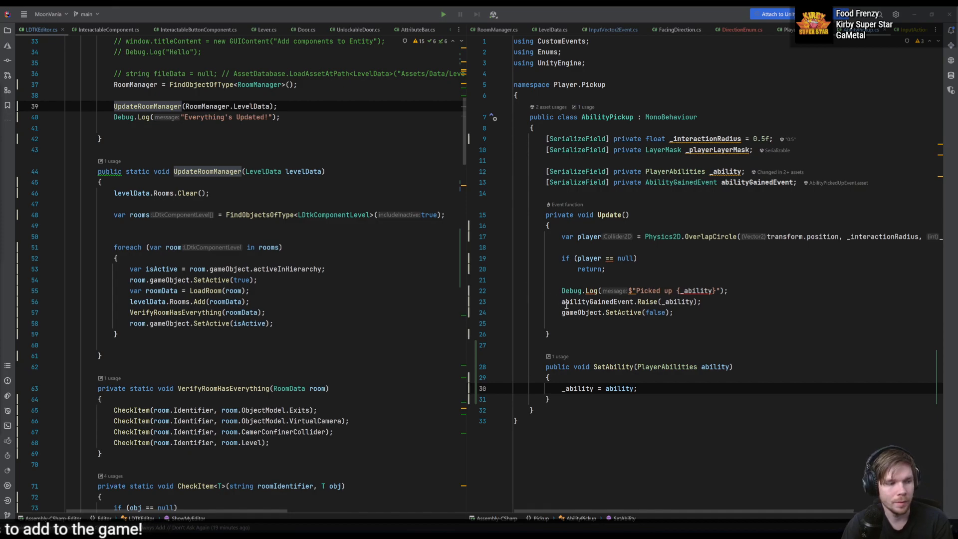
pyautogui.click(679, 344)
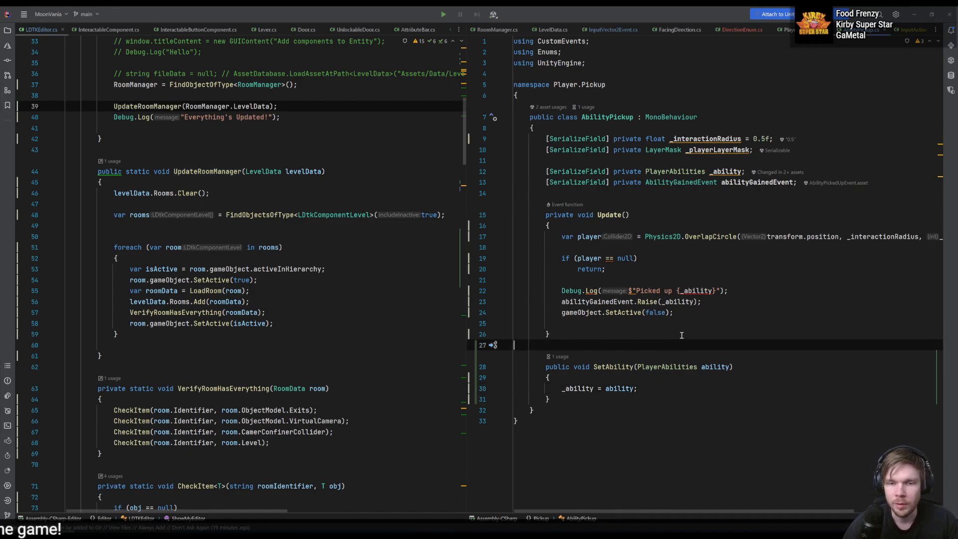
pyautogui.click(681, 333)
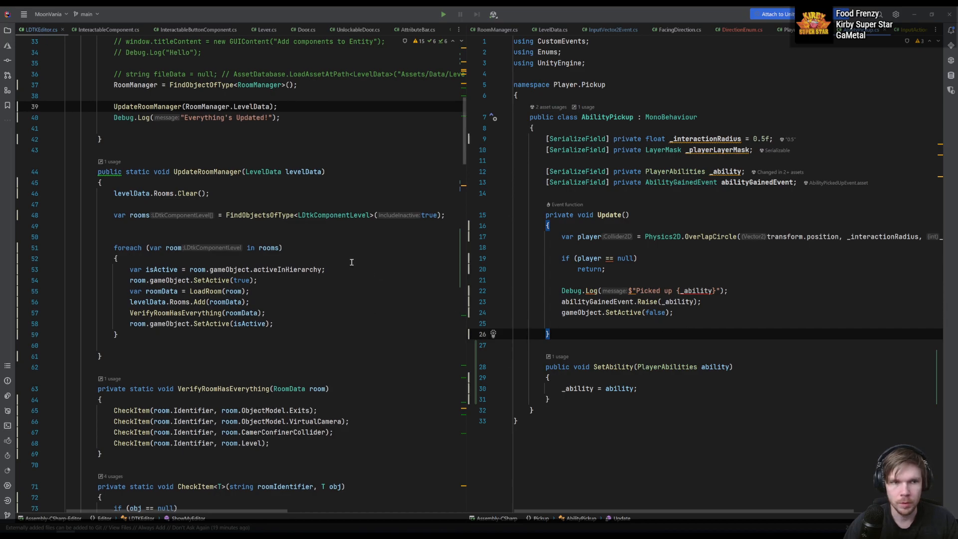
# - Try using OnPostprocessProject, copied from the LDtkPostprocessor documentation, as the base class of LDTKEditor in place of EditorWindow
pyautogui.scroll(5, 359, 304)
pyautogui.doubleClick(219, 106)
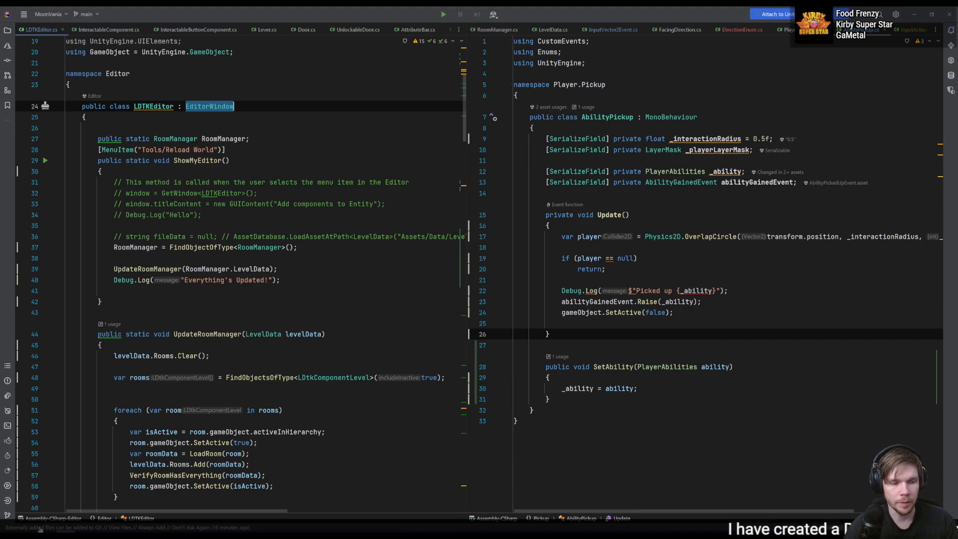
pyautogui.click(73, 531)
pyautogui.moveTo(430, 265); pyautogui.dragTo(367, 270)
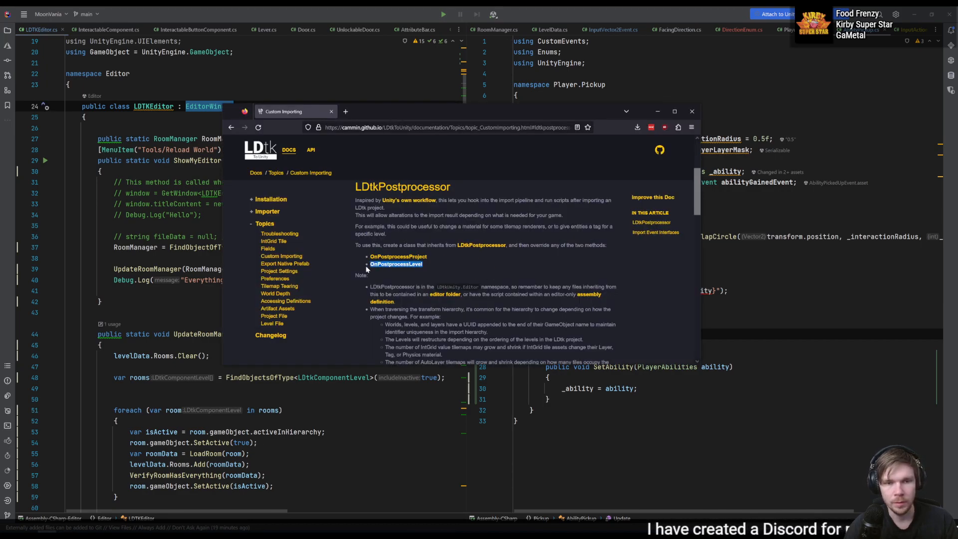
pyautogui.moveTo(428, 257); pyautogui.dragTo(370, 260)
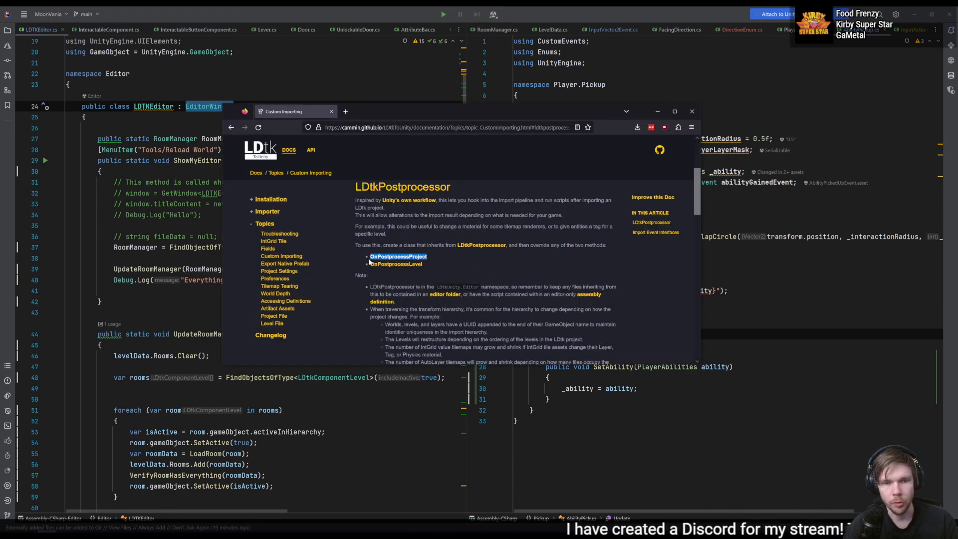
pyautogui.hotkey('ctrl', 'c')
pyautogui.hotkey('alt', 'Tab')
pyautogui.hotkey('ctrl', 'v')
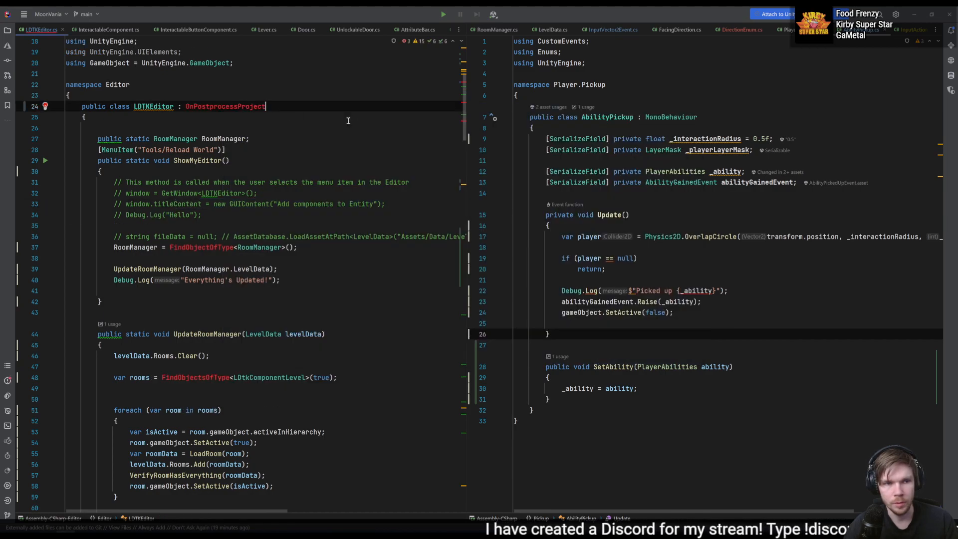
pyautogui.hotkey('alt', 'Return')
pyautogui.press('Escape')
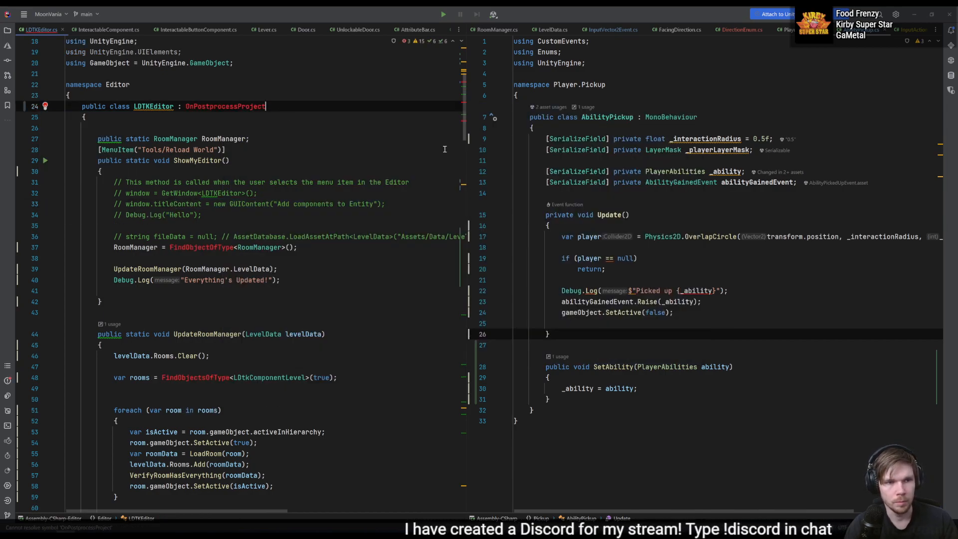
# - Replace LDTKEditor's base class with LDtkPostprocessor, copied from the documentation, and import its missing namespace
pyautogui.hotkey('alt', 'Tab')
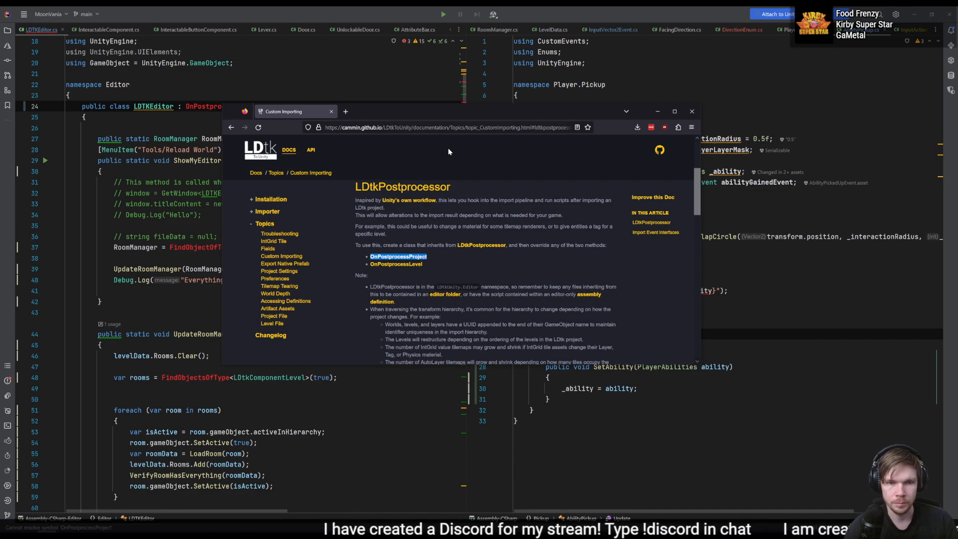
pyautogui.click(497, 261)
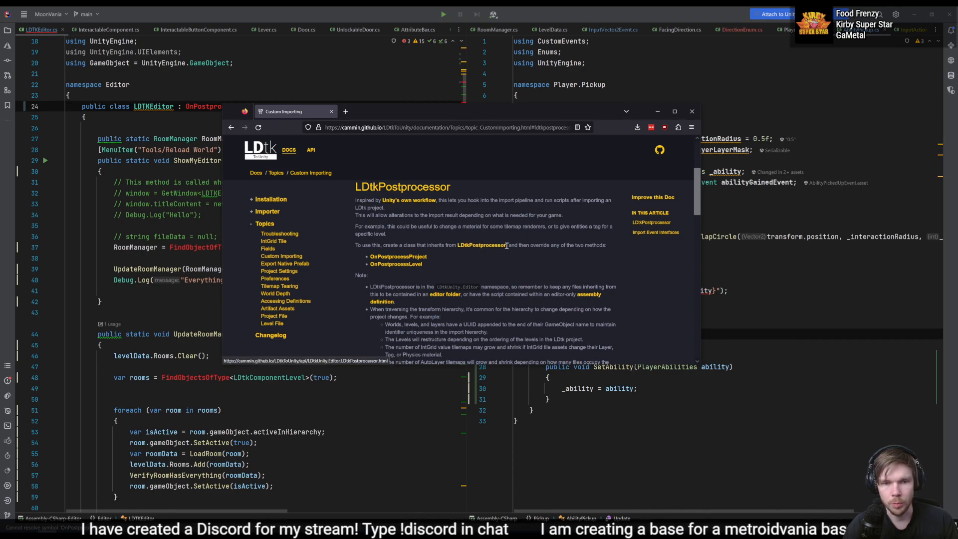
pyautogui.moveTo(506, 246); pyautogui.dragTo(457, 245)
pyautogui.doubleClick(186, 106)
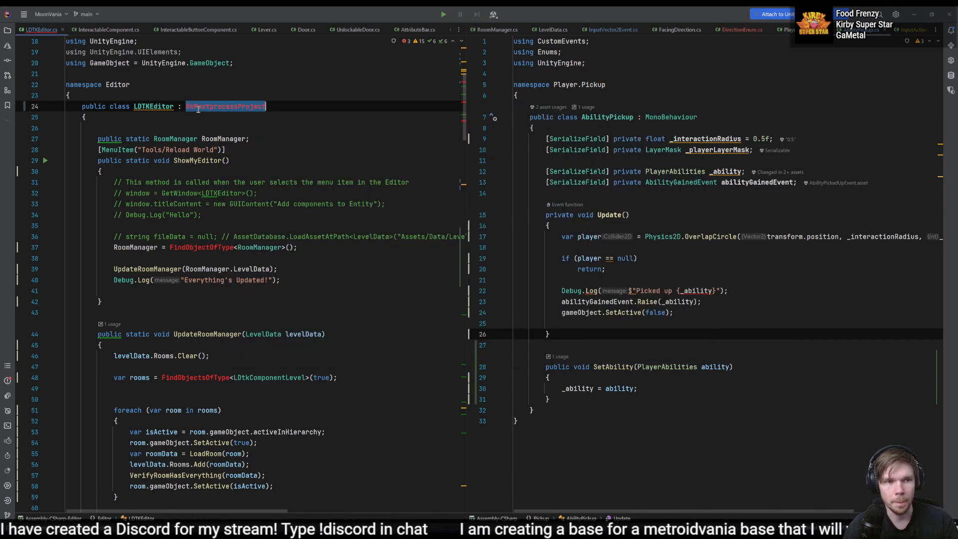
pyautogui.hotkey('ctrl', 'v')
pyautogui.hotkey('alt', 'Return')
pyautogui.press('Return')
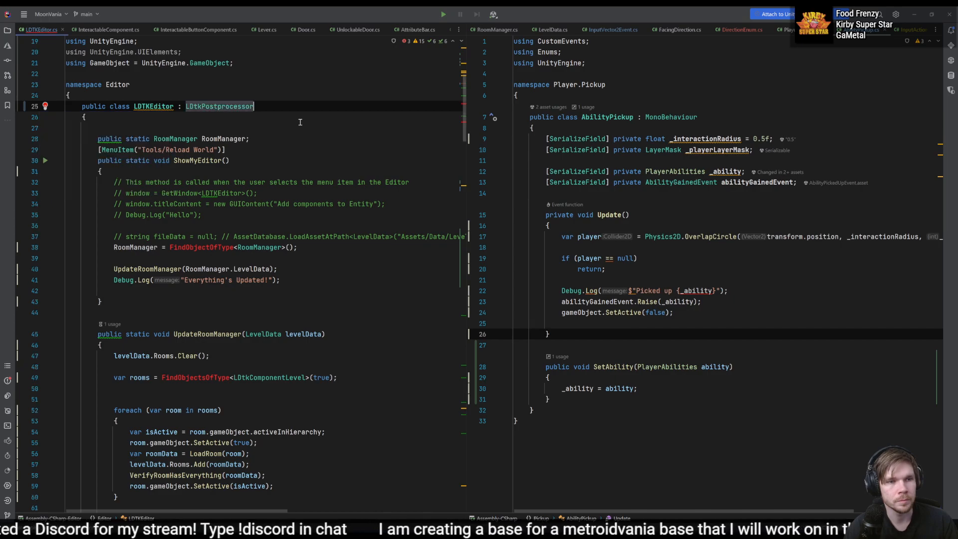
pyautogui.click(300, 122)
# - Copy the OnPostprocessProject name from the documentation and add an empty override void method with that name above the RoomManager field
pyautogui.hotkey('alt', 'Tab')
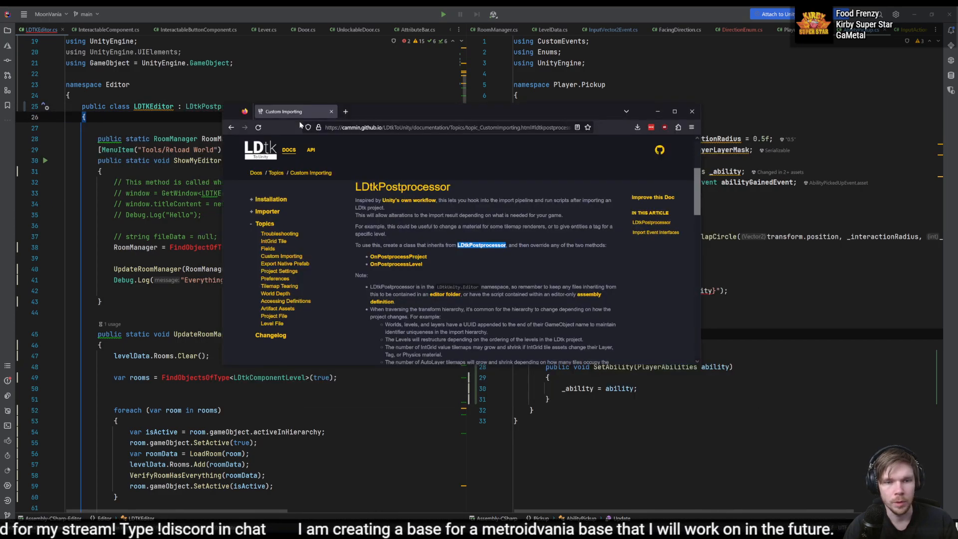
pyautogui.moveTo(447, 258); pyautogui.dragTo(368, 257)
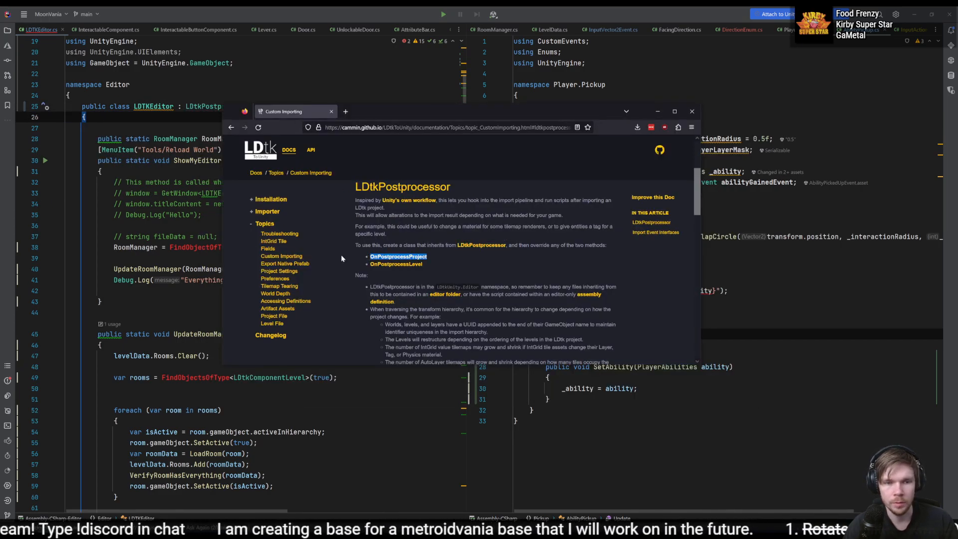
pyautogui.hotkey('alt', 'Tab')
pyautogui.press('Return')
pyautogui.press('Return')
pyautogui.write('ove')
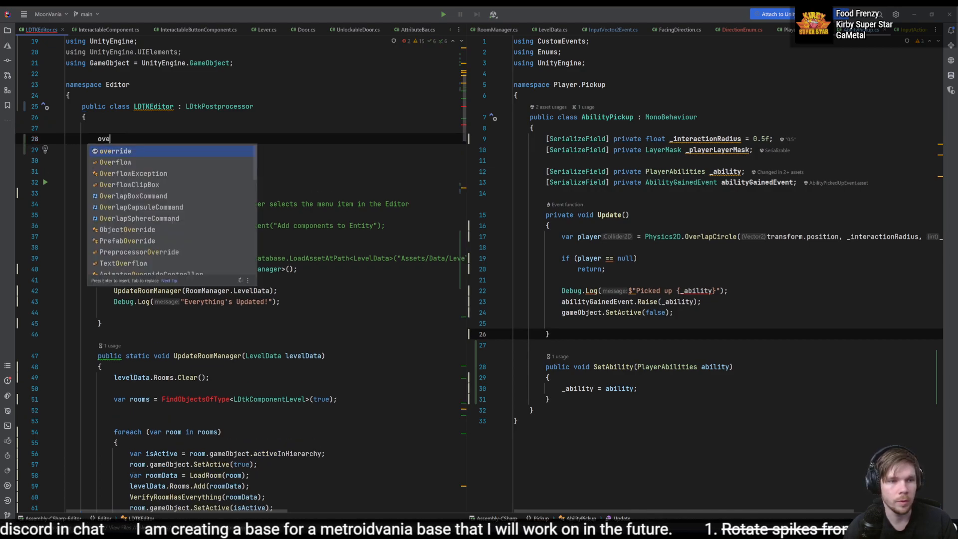
pyautogui.press('Return')
pyautogui.hotkey('ctrl', 'v')
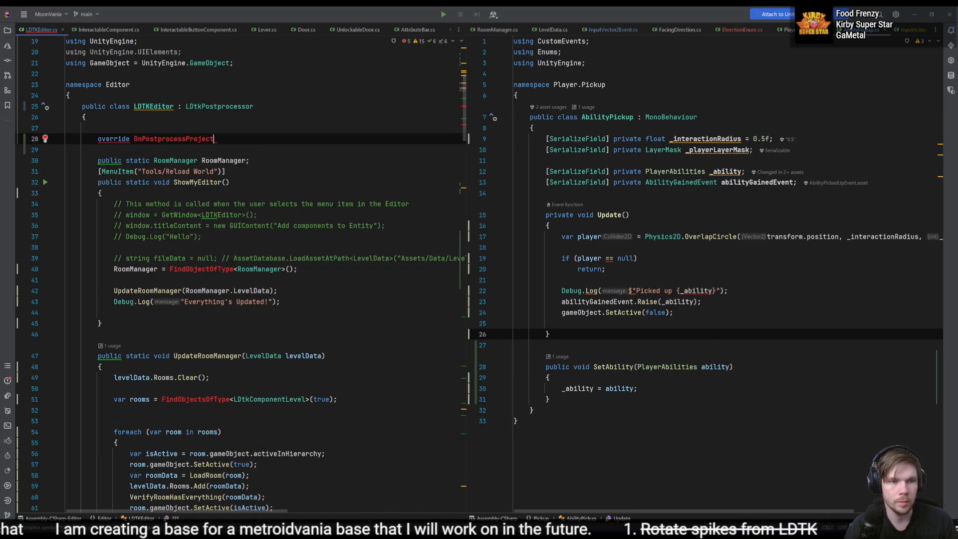
pyautogui.write('void')
pyautogui.press('End')
pyautogui.write('(){')
pyautogui.press('Return')
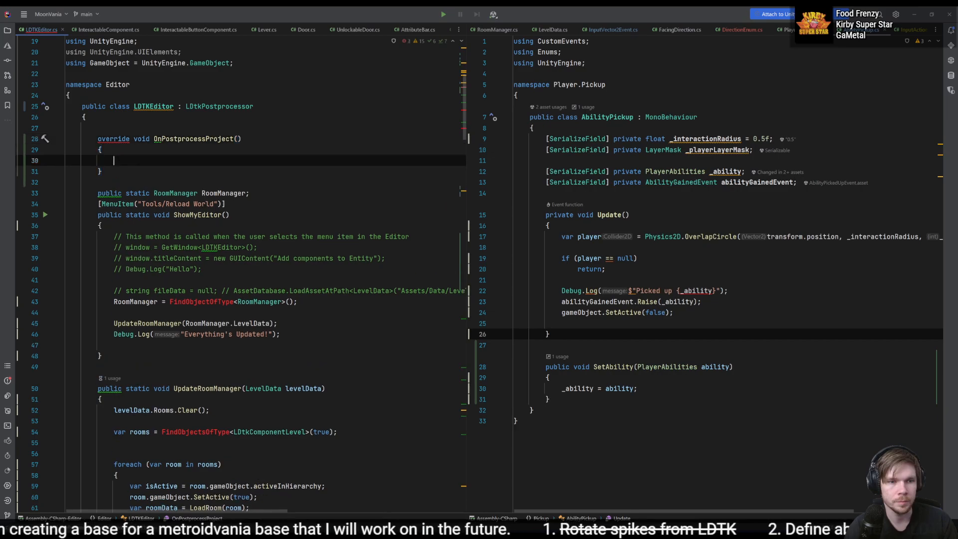
# - Try reordering the OnPostprocessProject method's modifiers to void override
pyautogui.press('Up')
pyautogui.click(114, 138)
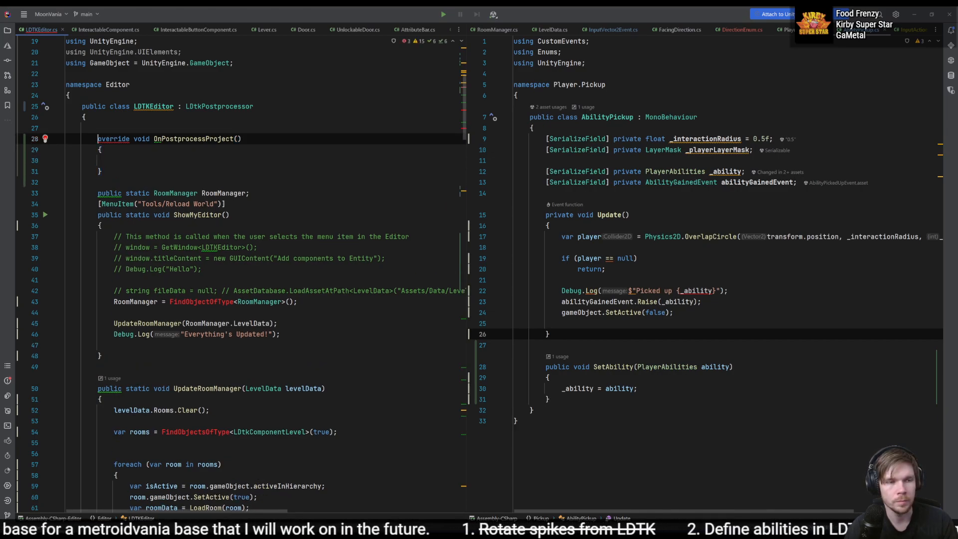
pyautogui.write('void')
pyautogui.hotkey('ctrl', 'Right')
pyautogui.hotkey('ctrl', 'Right')
pyautogui.hotkey('ctrl', 'BackSpace')
pyautogui.press('BackSpace')
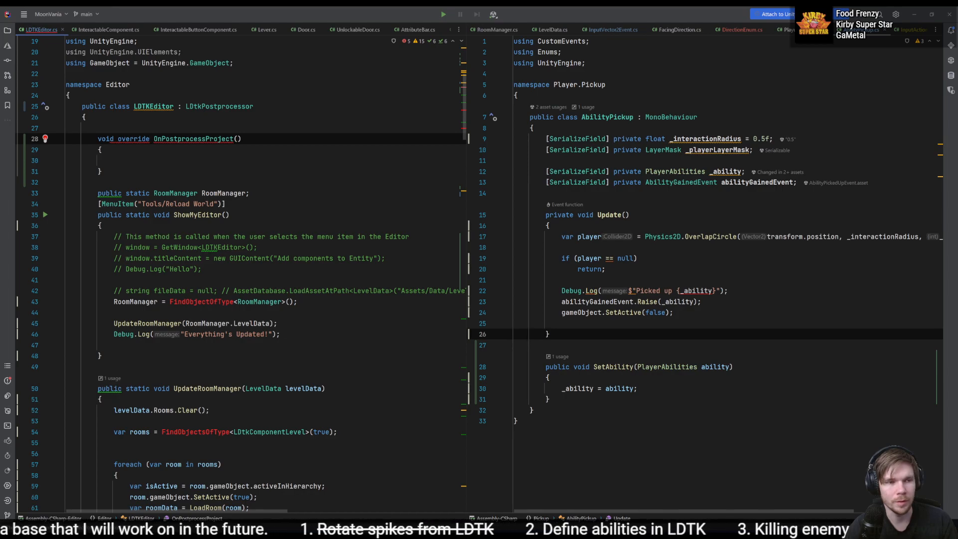
# - Generate the protected OnPostprocessProject(GameObject root) override with code completion and delete the leftover handwritten method stub
pyautogui.hotkey('ctrl', 'BackSpace')
pyautogui.hotkey('ctrl', 'BackSpace')
pyautogui.write('over')
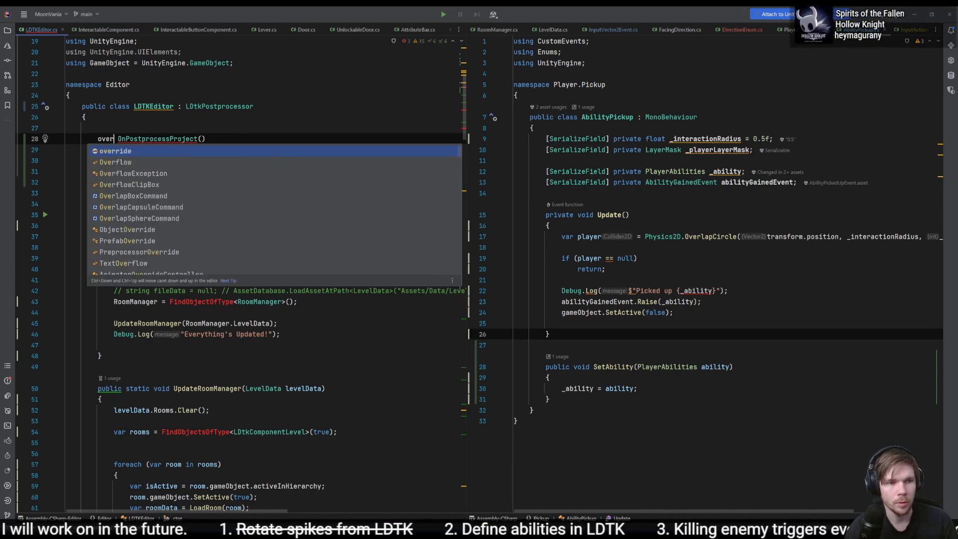
pyautogui.press('Return')
pyautogui.write('Onpo')
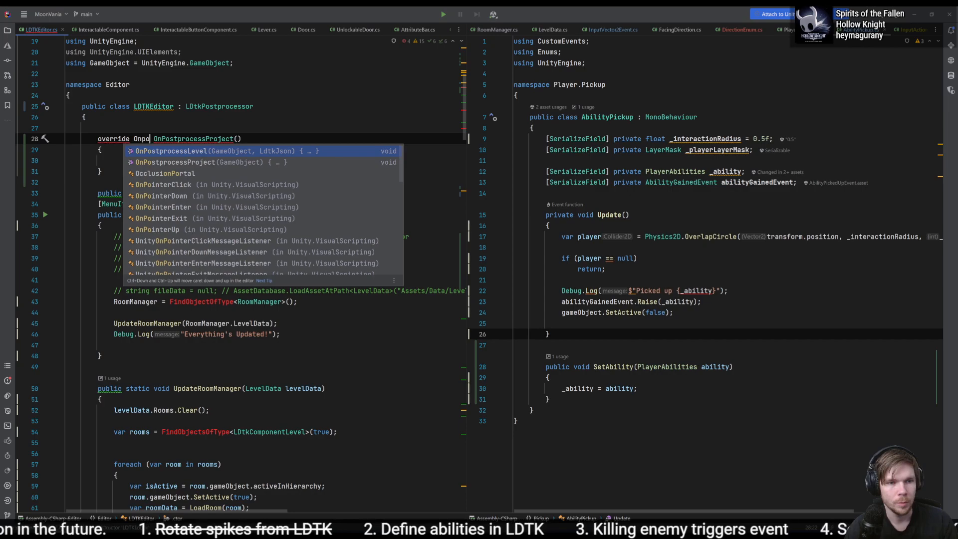
pyautogui.press('Down')
pyautogui.press('Return')
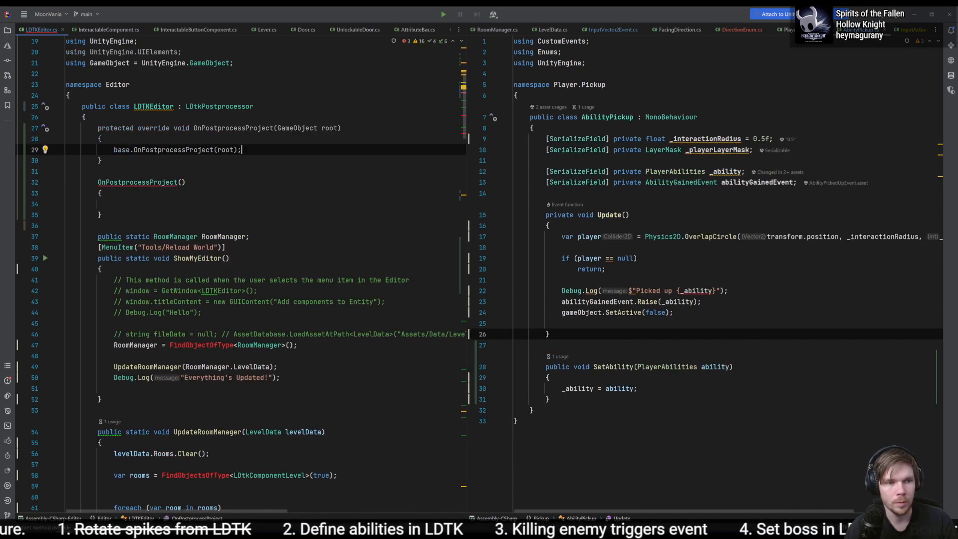
pyautogui.moveTo(212, 214); pyautogui.dragTo(210, 167)
pyautogui.press('BackSpace')
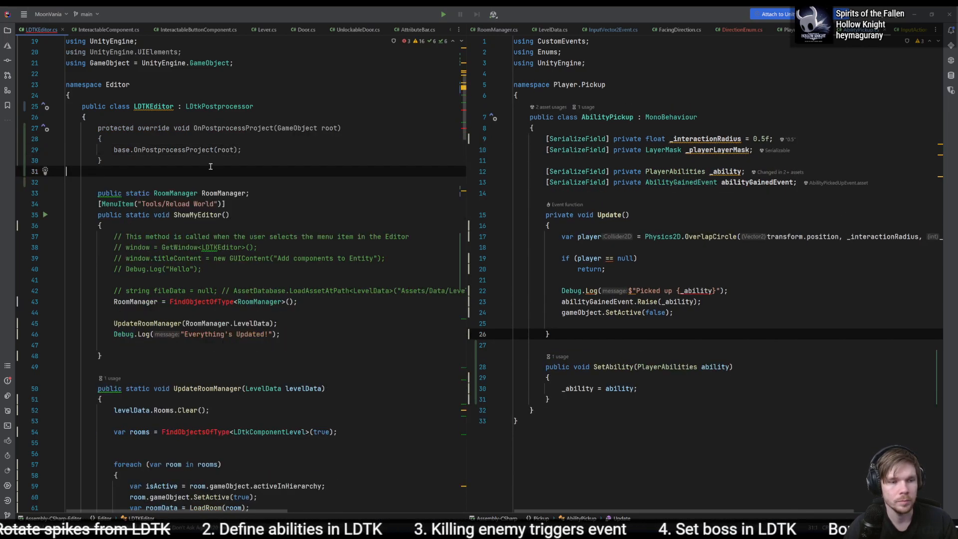
pyautogui.press('BackSpace')
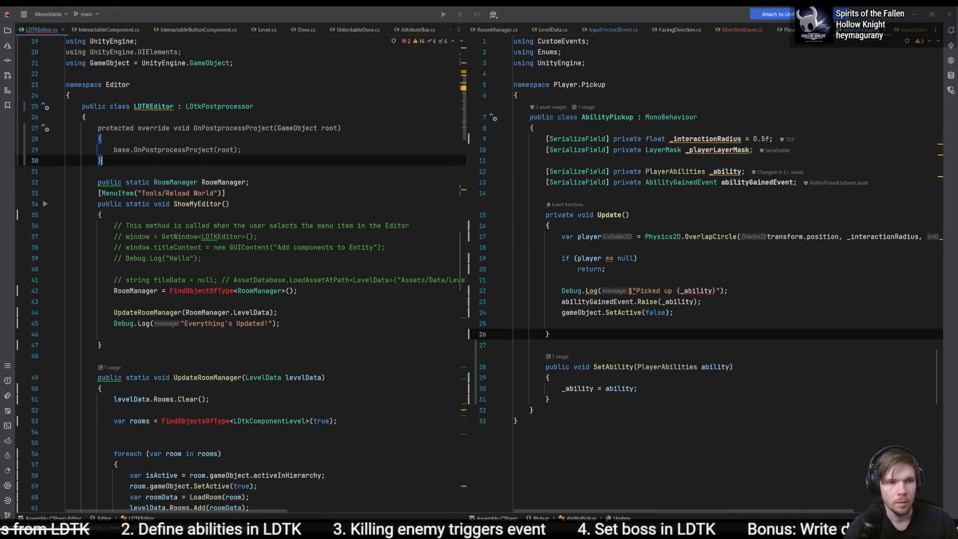
# - Inspect the unresolved FindObjectOfType call and the LDtkPostprocessor base class, and undo the addition of the OnPostprocessProject override
pyautogui.click(210, 291)
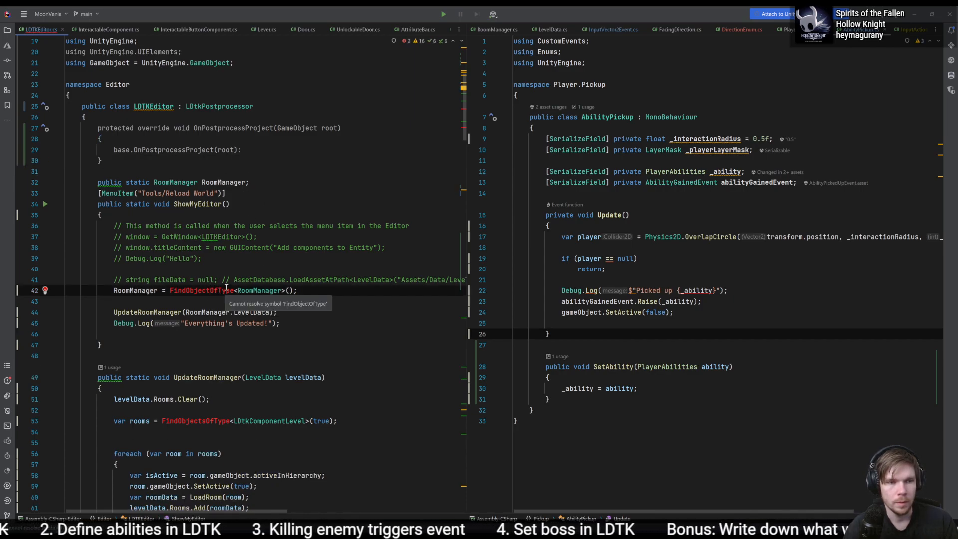
pyautogui.click(242, 106)
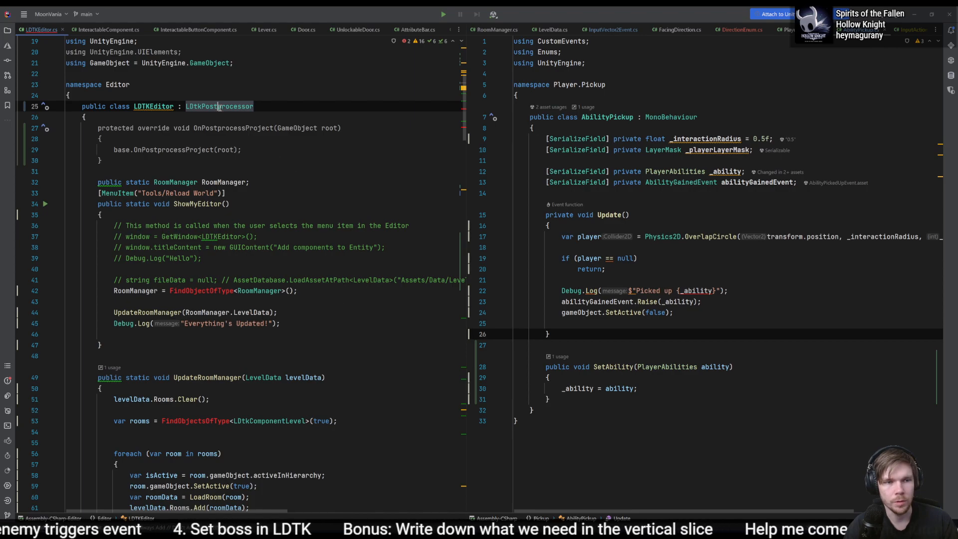
pyautogui.click(308, 139)
pyautogui.hotkey('ctrl', 'z')
pyautogui.hotkey('ctrl', 'z')
pyautogui.hotkey('ctrl', 'z')
pyautogui.hotkey('ctrl', 'z')
pyautogui.hotkey('ctrl', 'z')
pyautogui.hotkey('ctrl', 'z')
pyautogui.hotkey('ctrl', 'z')
pyautogui.hotkey('ctrl', 'z')
pyautogui.hotkey('ctrl', 'z')
pyautogui.hotkey('ctrl', 'z')
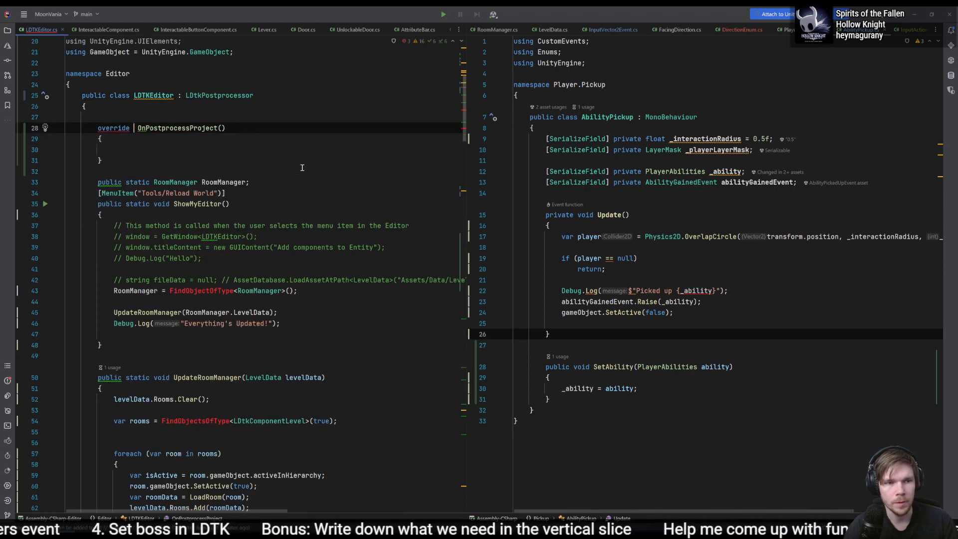
pyautogui.hotkey('ctrl', 'z')
pyautogui.hotkey('ctrl', 'z')
pyautogui.hotkey('ctrl', 'z')
pyautogui.hotkey('ctrl', 'z')
pyautogui.hotkey('ctrl', 'z')
pyautogui.hotkey('ctrl', 'z')
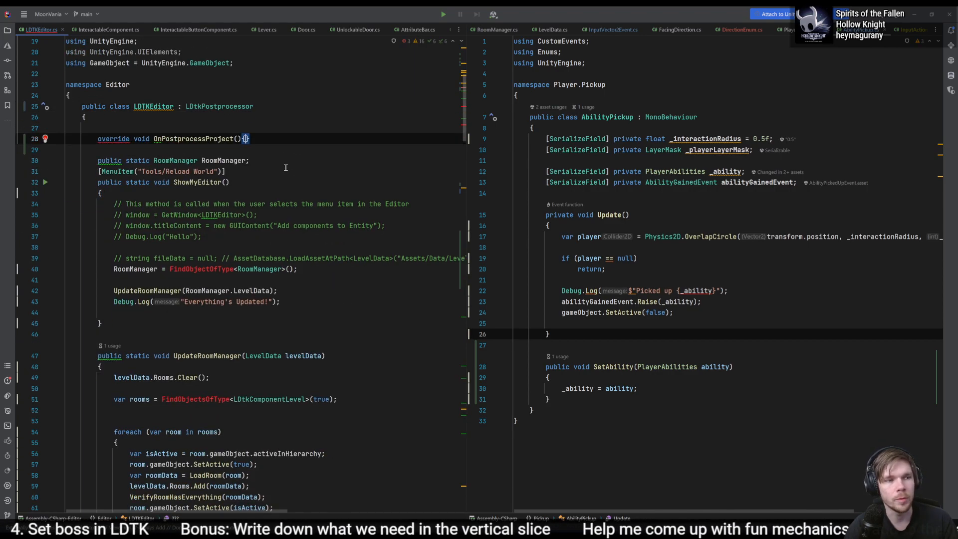
pyautogui.hotkey('ctrl', 'z')
pyautogui.hotkey('ctrl', 'z')
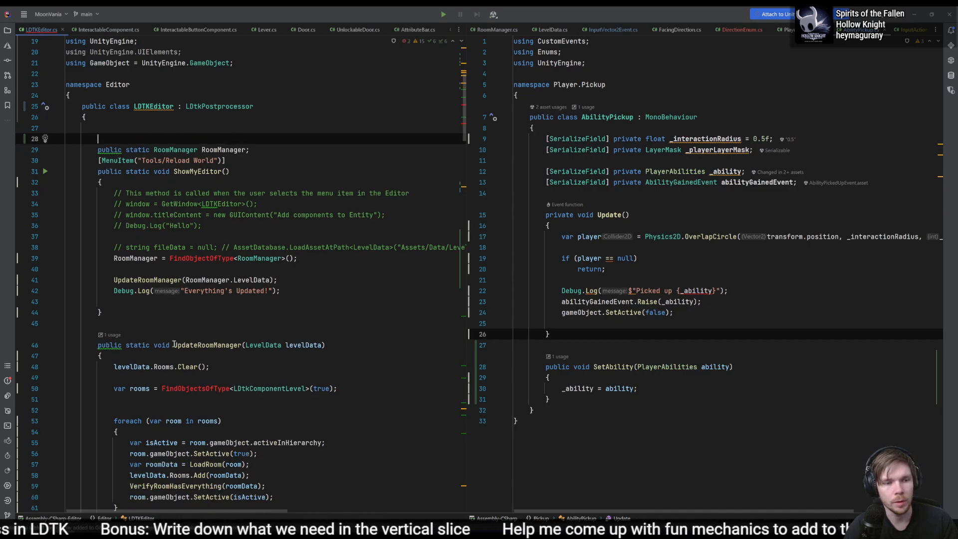
# - Move the RoomManager = FindObjectOfType<RoomManager>() line from ShowMyEditor to the start of the UpdateRoomManager method
pyautogui.click(234, 355)
pyautogui.hotkey('ctrl', 'z')
pyautogui.hotkey('ctrl', 'z')
pyautogui.hotkey('ctrl', 'z')
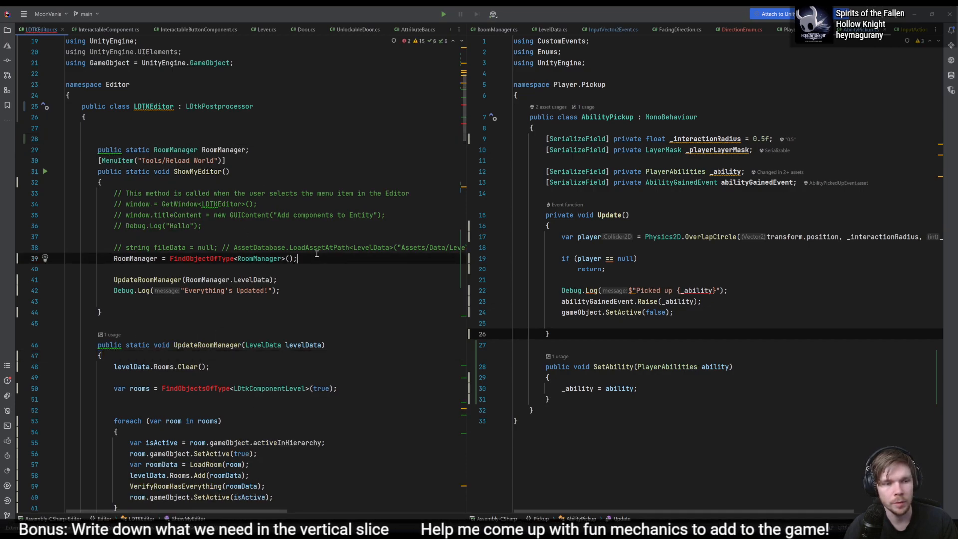
pyautogui.hotkey('ctrl', 'shift', 'z')
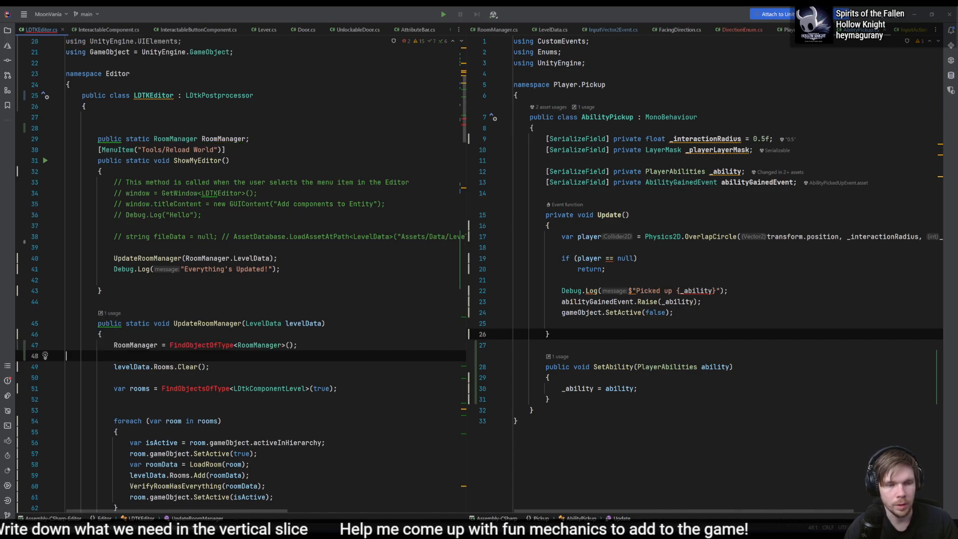
# - Set the base class of LDTKEditor back to EditorWindow
pyautogui.doubleClick(243, 96)
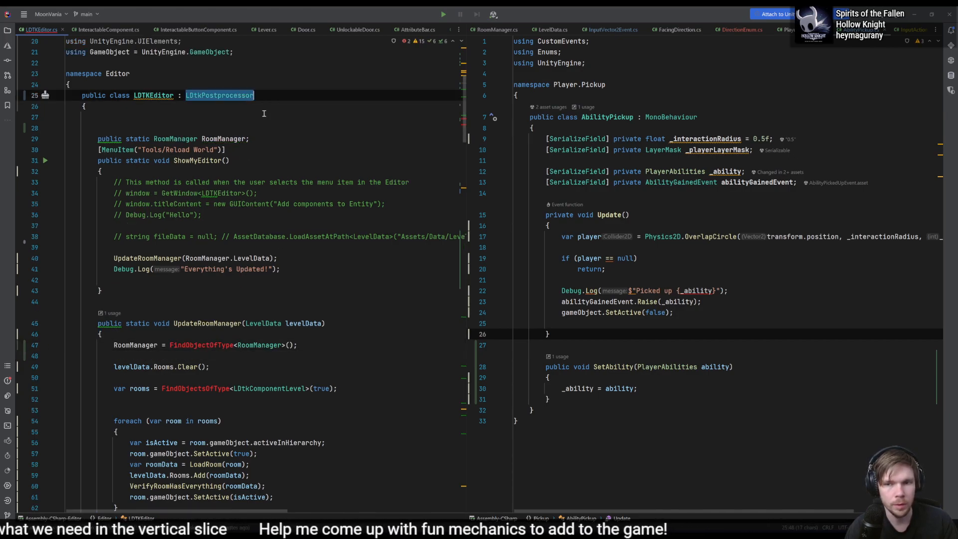
pyautogui.write('EditorWindow')
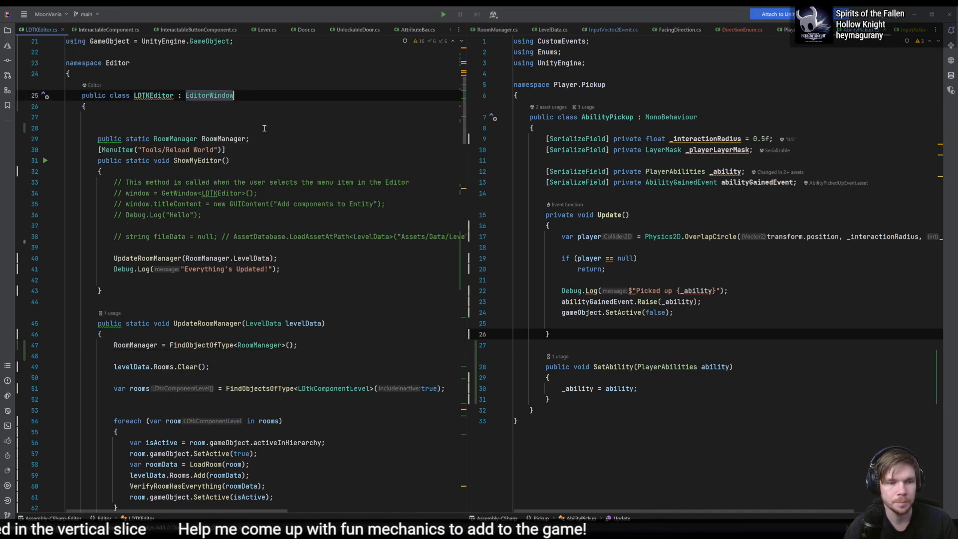
# - Move the "Everything's Updated!" Debug.Log line from ShowMyEditor to the end of UpdateRoomManager, after the foreach loop
pyautogui.click(300, 258)
pyautogui.moveTo(297, 269); pyautogui.dragTo(313, 249)
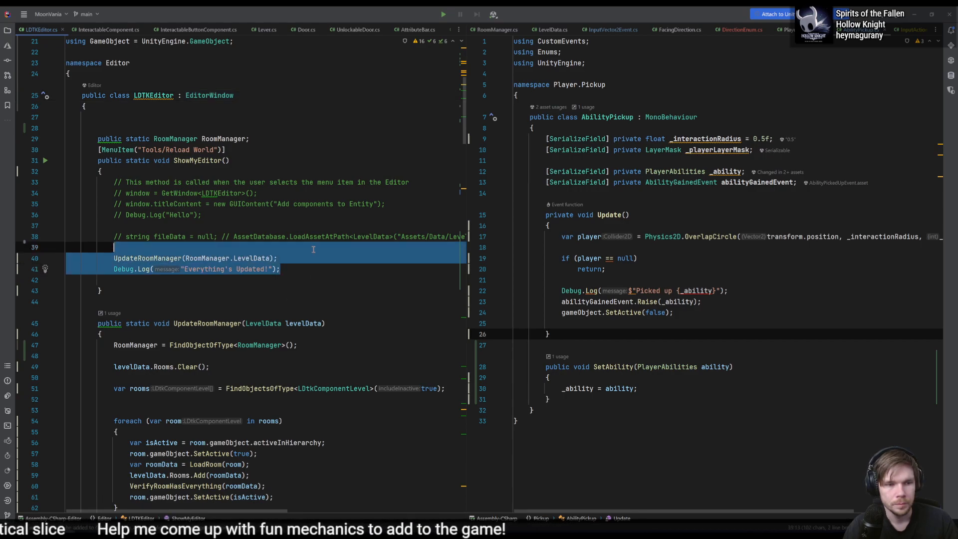
pyautogui.click(302, 262)
pyautogui.click(303, 265)
pyautogui.hotkey('ctrl', 'x')
pyautogui.scroll(-4, 299, 277)
pyautogui.click(272, 375)
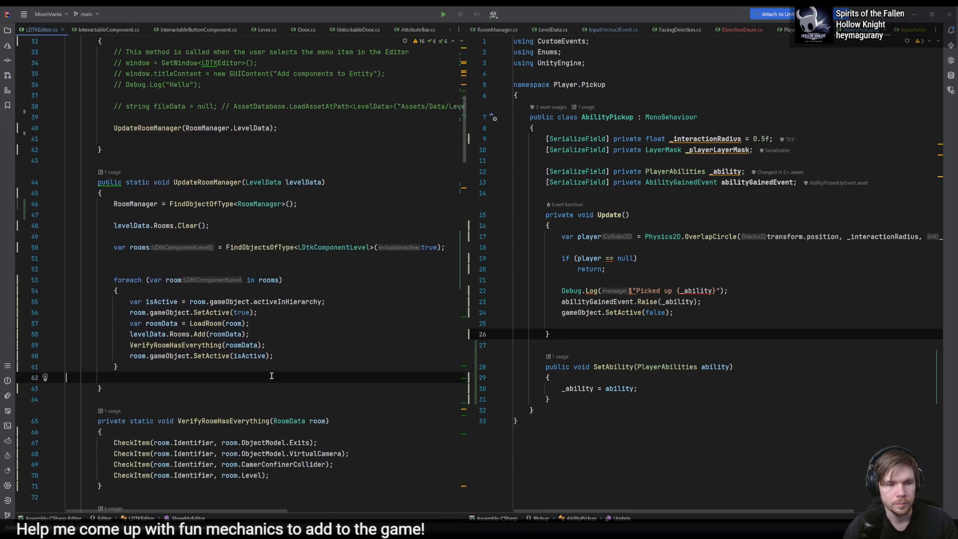
pyautogui.hotkey('ctrl', 'v')
# - Delete the commented-out code and blank lines from ShowMyEditor, keeping only the UpdateRoomManager(RoomManager.LevelData) call
pyautogui.scroll(3, 271, 375)
pyautogui.moveTo(114, 214); pyautogui.dragTo(353, 141)
pyautogui.press('BackSpace')
pyautogui.click(284, 161)
pyautogui.press('BackSpace')
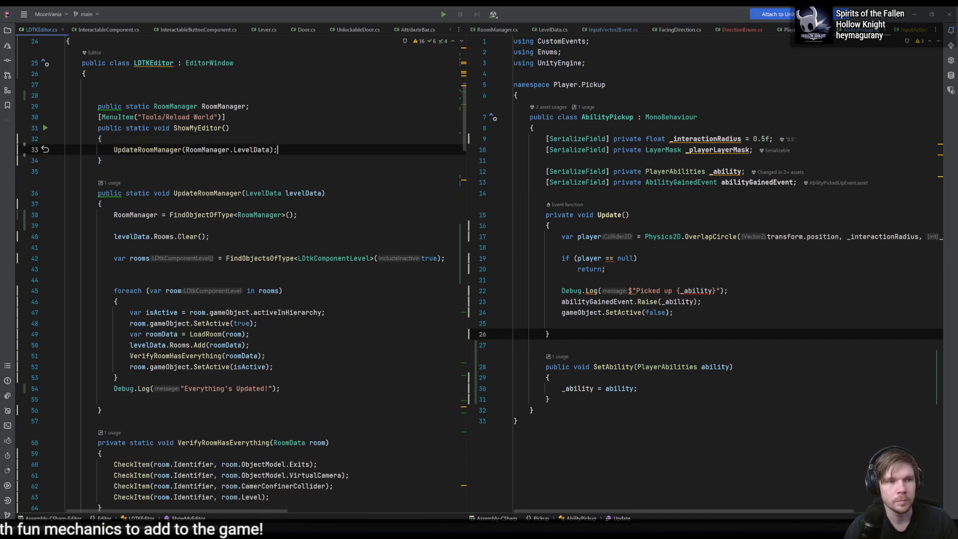
# - Delete the blank lines above the static RoomManager field at the start of the LDTKEditor class
pyautogui.scroll(2, 288, 171)
pyautogui.click(288, 172)
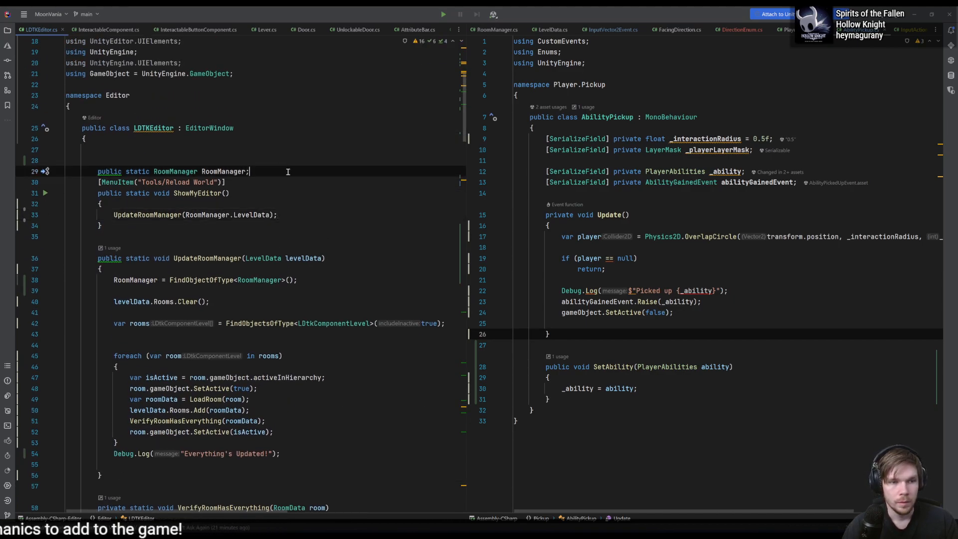
pyautogui.press('Up')
pyautogui.press('BackSpace')
pyautogui.press('BackSpace')
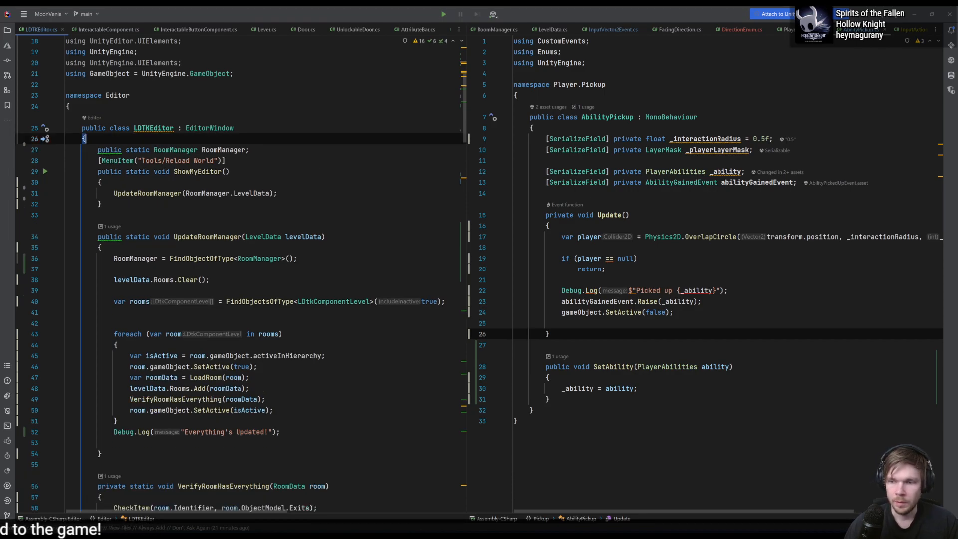
# - Open the LDTKPostProcessing script and change its base class from MonoBehaviour to LDtkPostprocessor
pyautogui.doubleClick(164, 408)
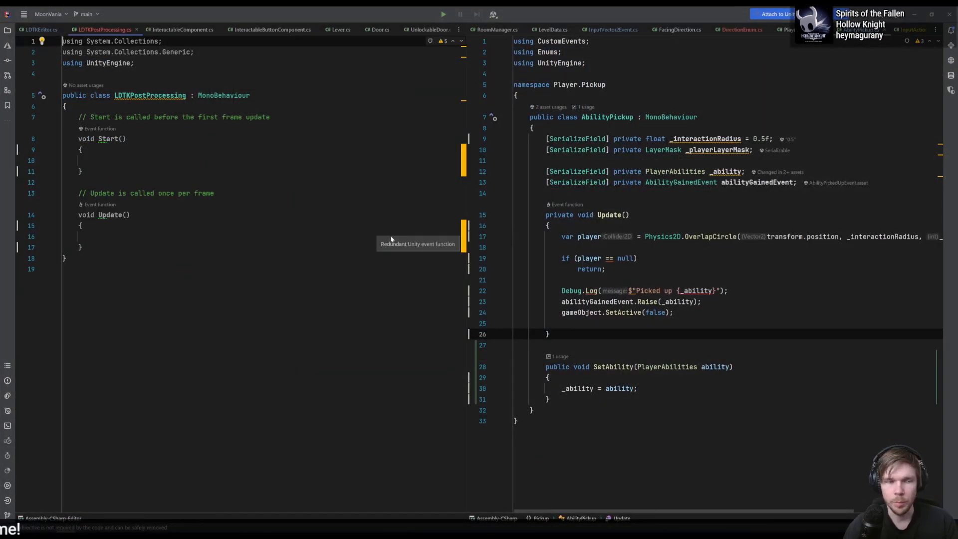
pyautogui.click(257, 98)
pyautogui.doubleClick(258, 99)
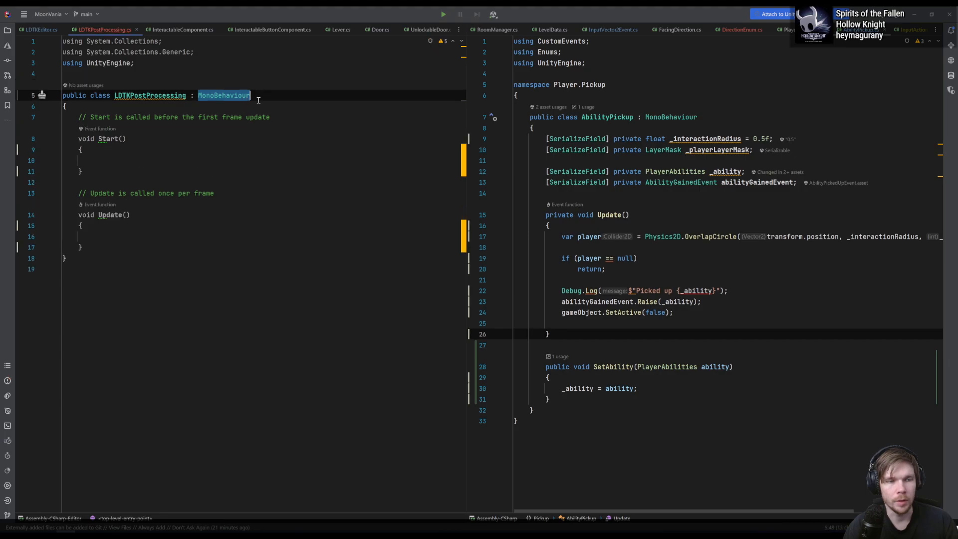
pyautogui.write('Ldtkpost')
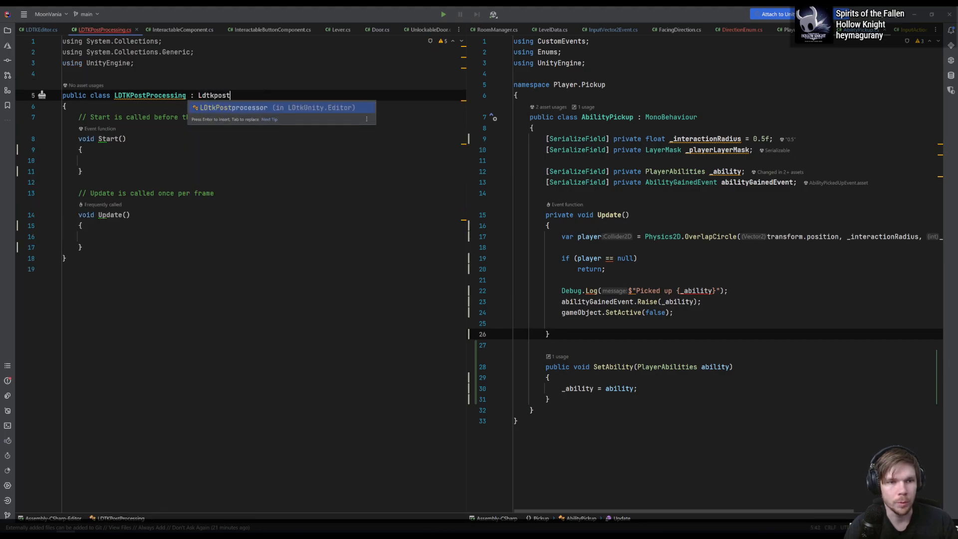
pyautogui.press('Return')
# - Delete the Start and Update template methods with their comments from the LDTKPostProcessing class
pyautogui.press('Down')
pyautogui.hotkey('shift', 'Down')
pyautogui.hotkey('shift', 'Down')
pyautogui.hotkey('shift', 'Down')
pyautogui.hotkey('shift', 'Down')
pyautogui.hotkey('shift', 'Down')
pyautogui.hotkey('shift', 'Down')
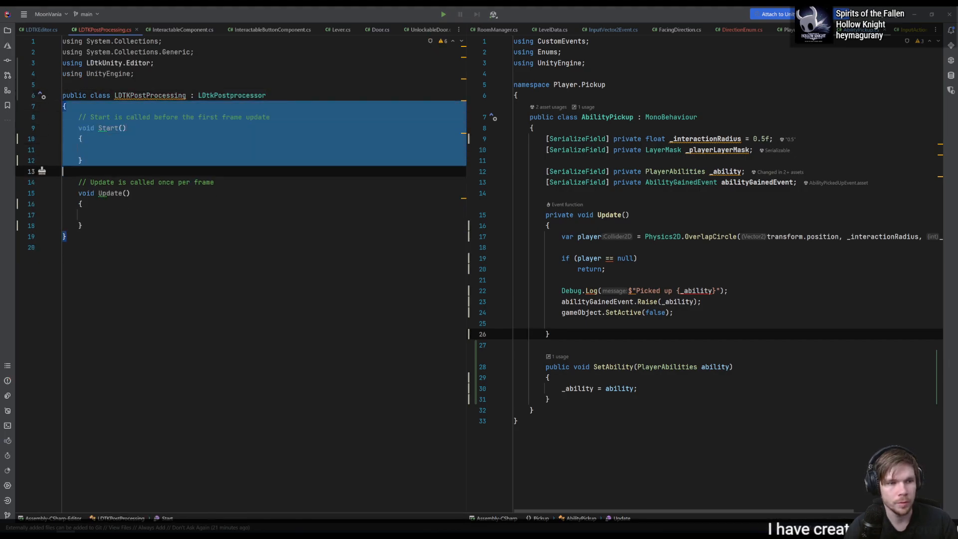
pyautogui.hotkey('shift', 'Down')
pyautogui.hotkey('shift', 'Down')
pyautogui.hotkey('shift', 'Down')
pyautogui.hotkey('shift', 'Down')
pyautogui.hotkey('shift', 'Down')
pyautogui.hotkey('shift', 'Down')
pyautogui.press('BackSpace')
# - Override OnPostprocessProject(GameObject root) in LDTKPostProcessing and add a new line after its base call
pyautogui.write('override ')
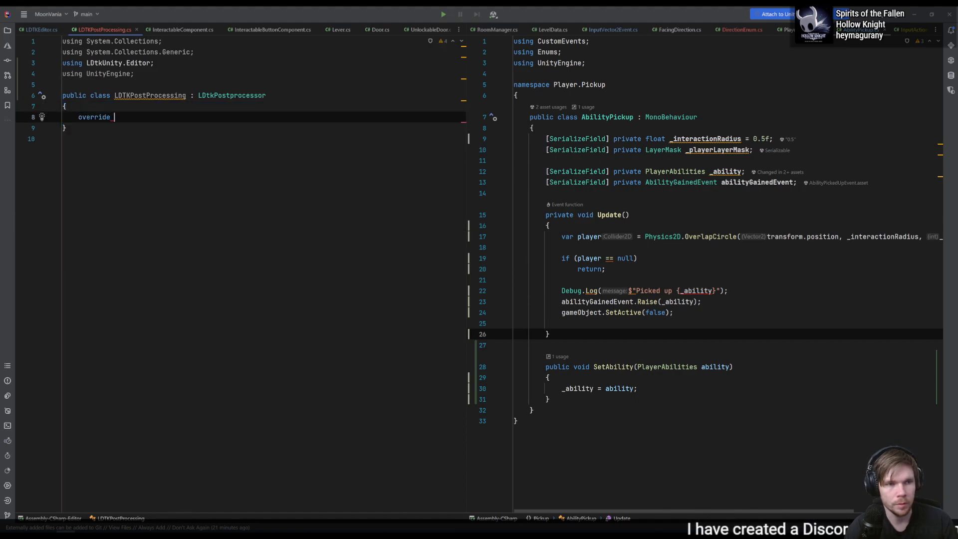
pyautogui.write('proj')
pyautogui.press('Return')
pyautogui.press('Return')
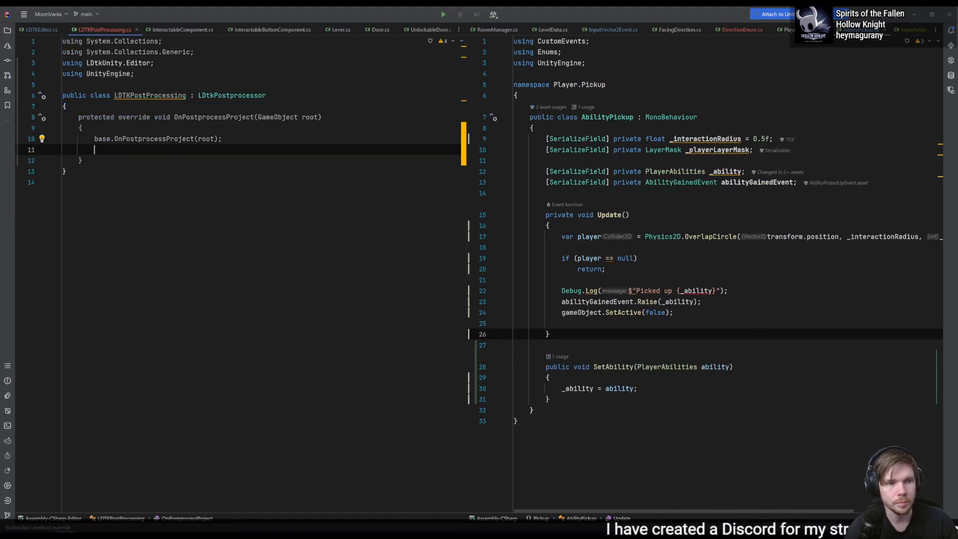
# - Call LDTKEditor.UpdateRoomManager() after the base call in OnPostprocessProject
pyautogui.write('LDTK')
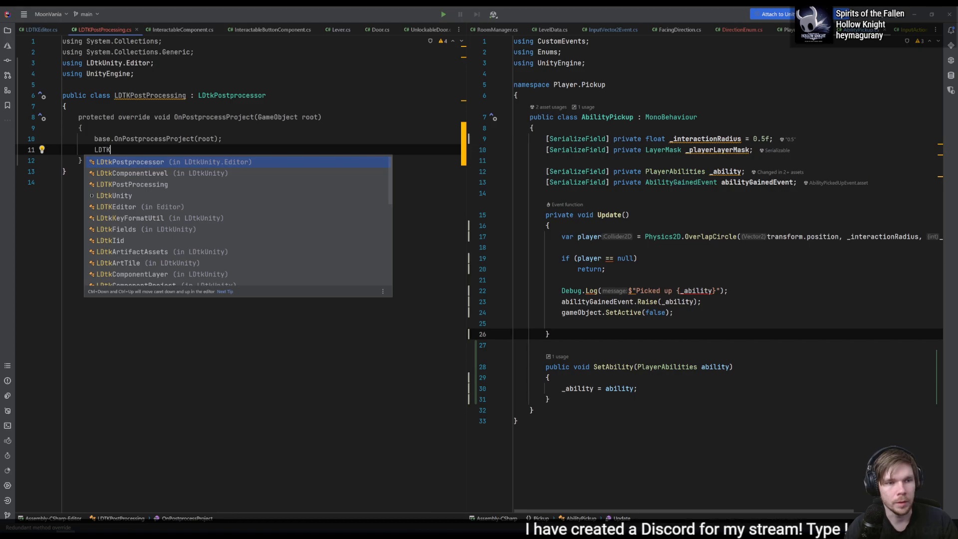
pyautogui.write('Editor')
pyautogui.press('Return')
pyautogui.write('.')
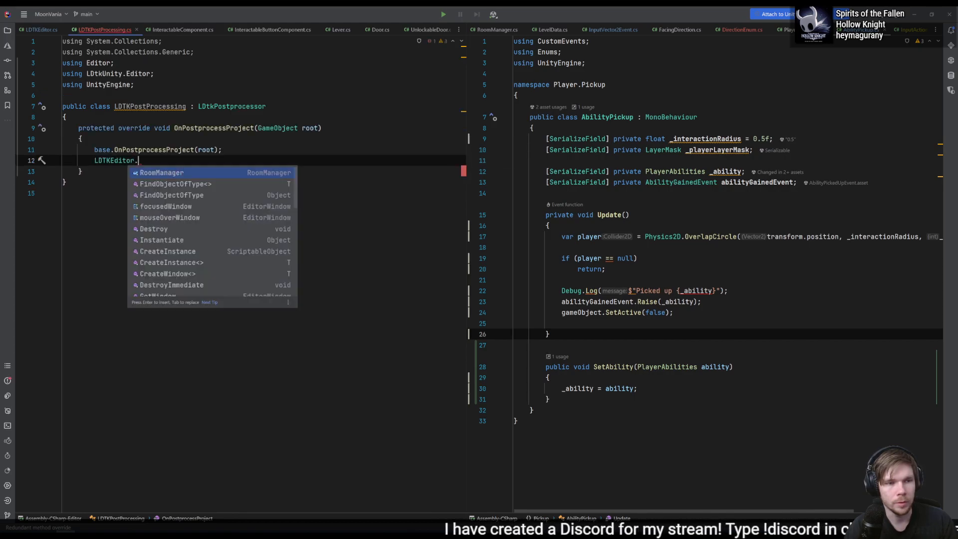
pyautogui.hotkey('ctrl', 'Tab')
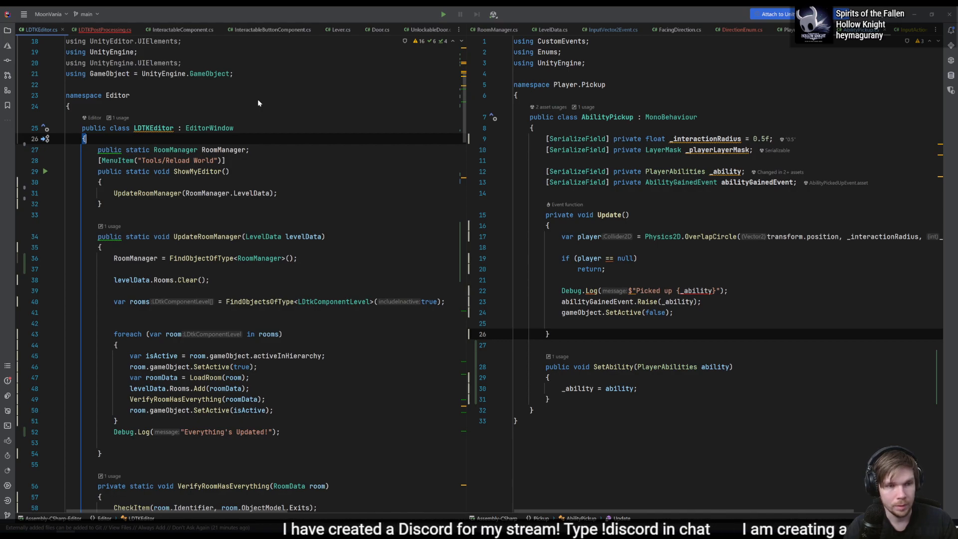
pyautogui.hotkey('ctrl', 'Tab')
pyautogui.write('Updater')
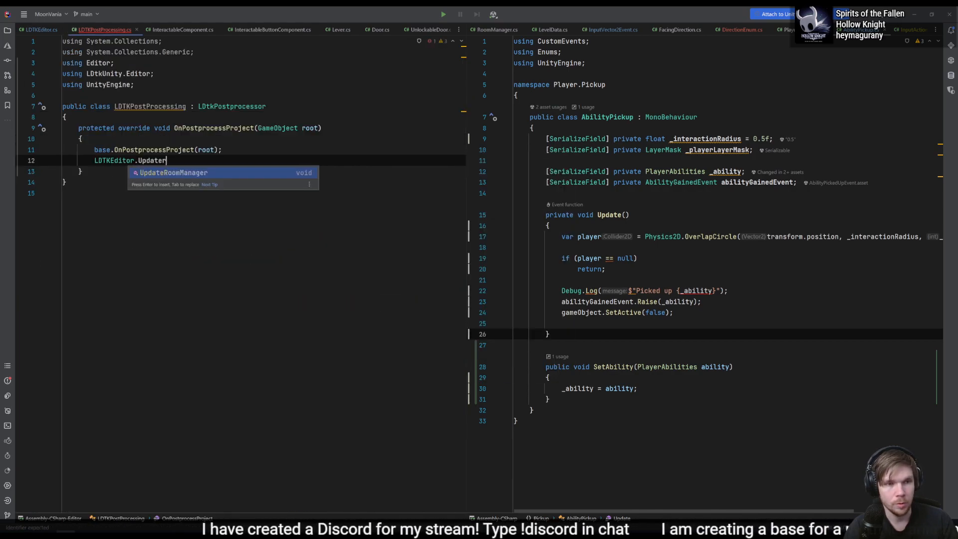
pyautogui.press('Return')
# - Go to UpdateRoomManager in LDTKEditor and remove the RoomManager.LevelData argument from its call in ShowMyEditor
pyautogui.hotkey('ctrl', 'b')
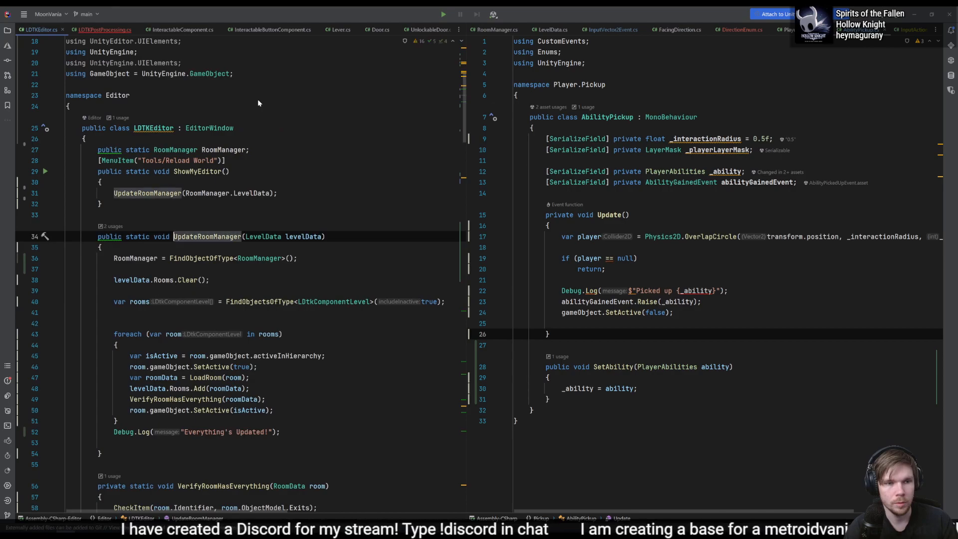
pyautogui.click(305, 237)
pyautogui.click(217, 193)
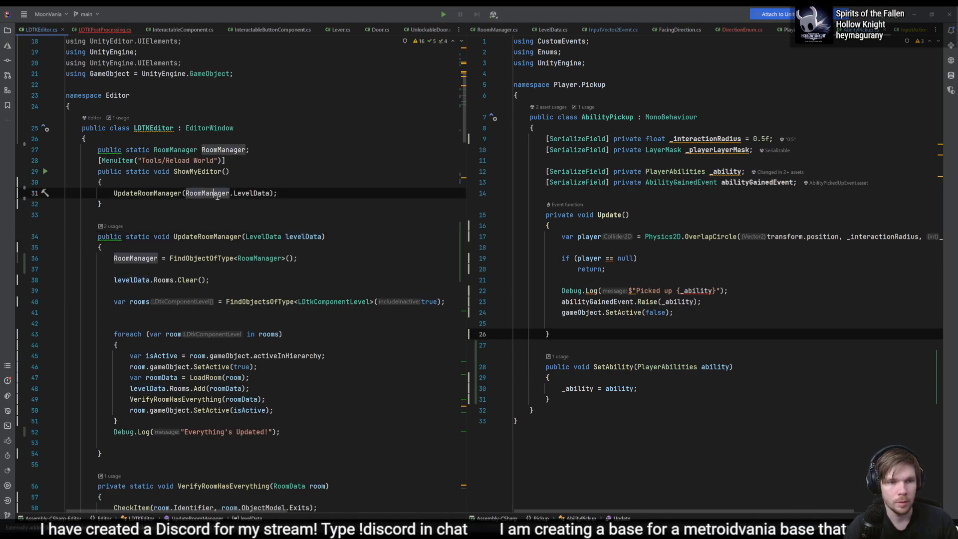
pyautogui.press('BackSpace')
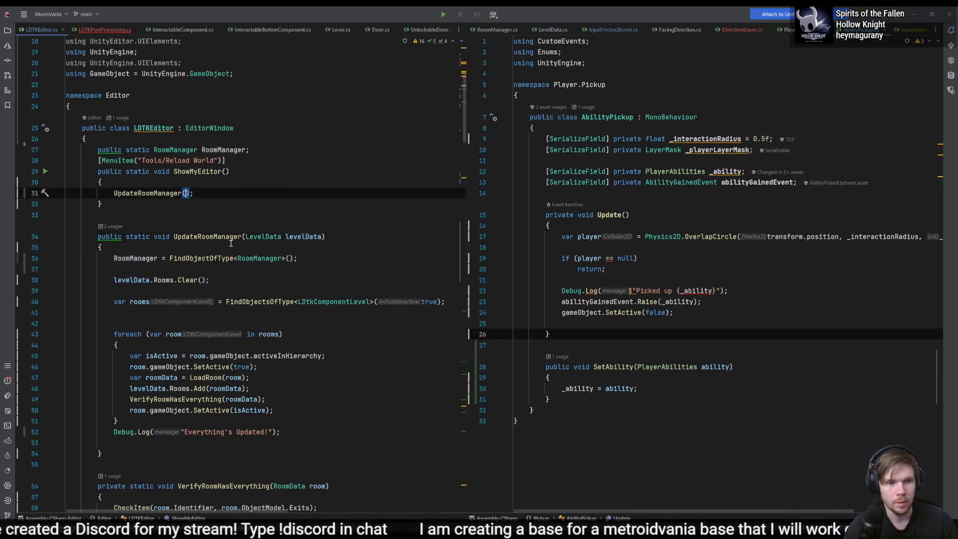
# - Declare LevelData levelData = RoomManager.LevelData; in UpdateRoomManager, directly after the FindObjectOfType line
pyautogui.doubleClick(309, 236)
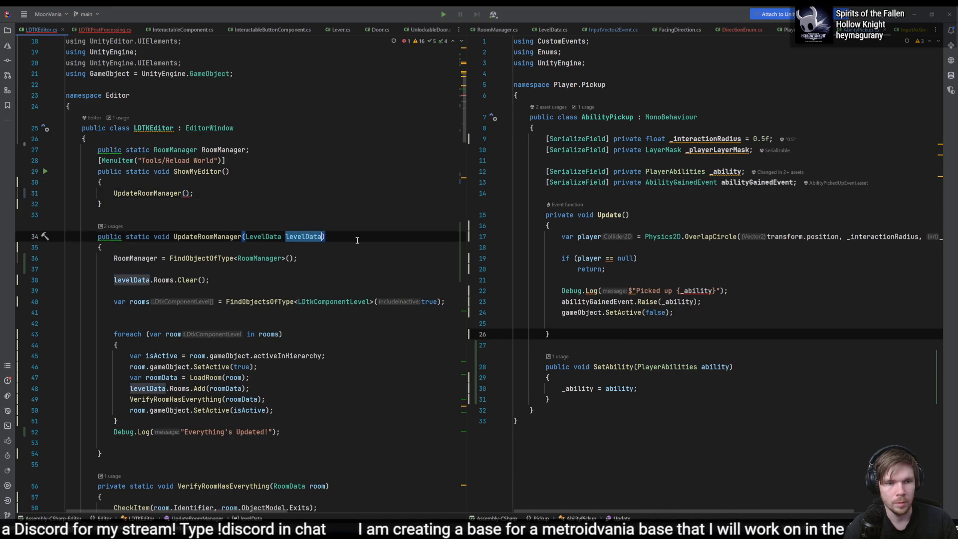
pyautogui.click(323, 269)
pyautogui.write('RoomManager.LevelData')
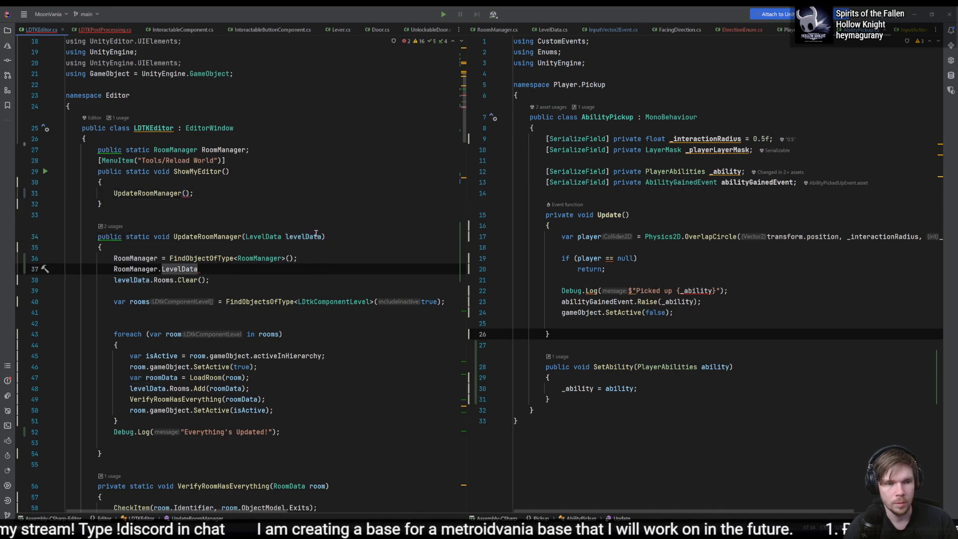
pyautogui.click(115, 269)
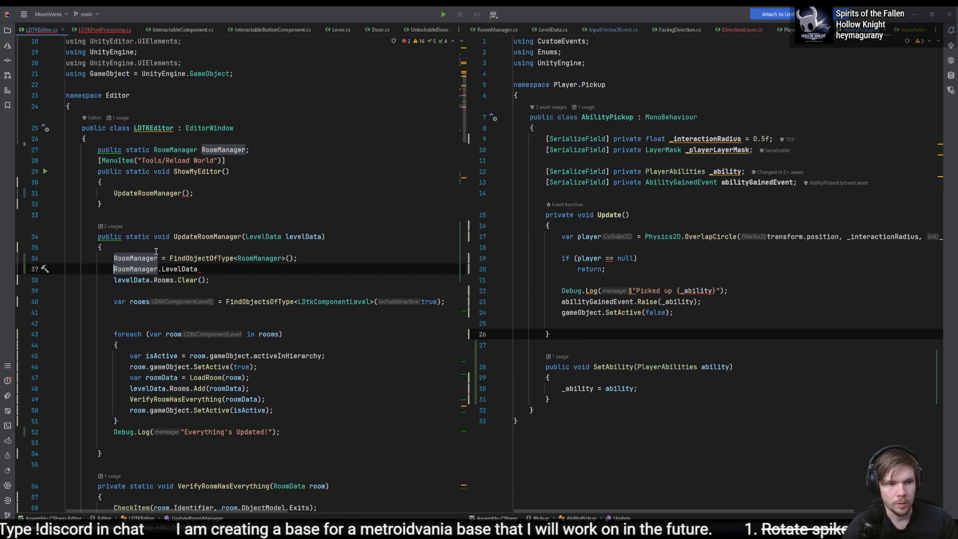
pyautogui.write('LevelData ')
pyautogui.write('levelData =')
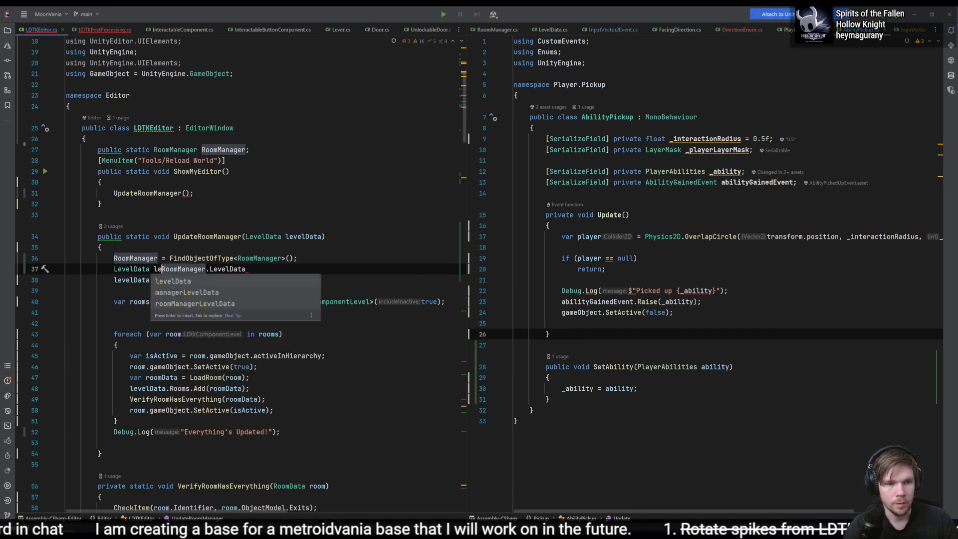
pyautogui.press('End')
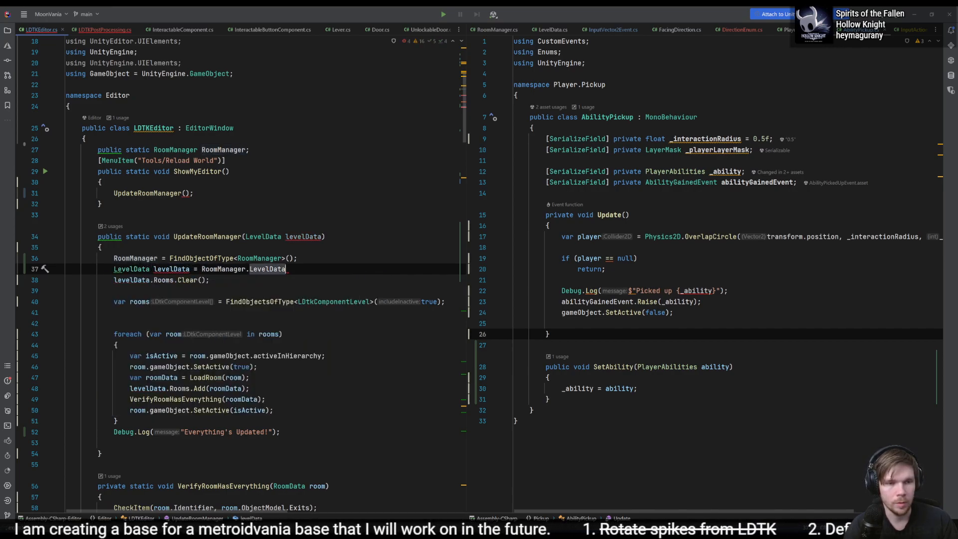
pyautogui.write(';')
# - Remove the LevelData levelData parameter from the UpdateRoomManager signature and go back to its call in LDTKPostProcessing
pyautogui.press('Up')
pyautogui.press('Up')
pyautogui.press('Up')
pyautogui.hotkey('ctrl', 'Right')
pyautogui.hotkey('ctrl', 'BackSpace')
pyautogui.hotkey('ctrl', 'BackSpace')
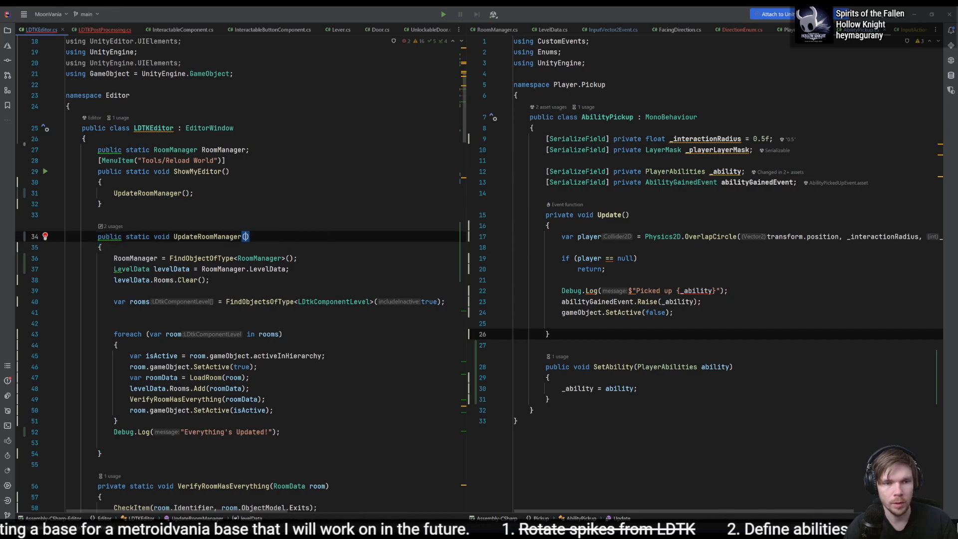
pyautogui.hotkey('ctrl', 'Tab')
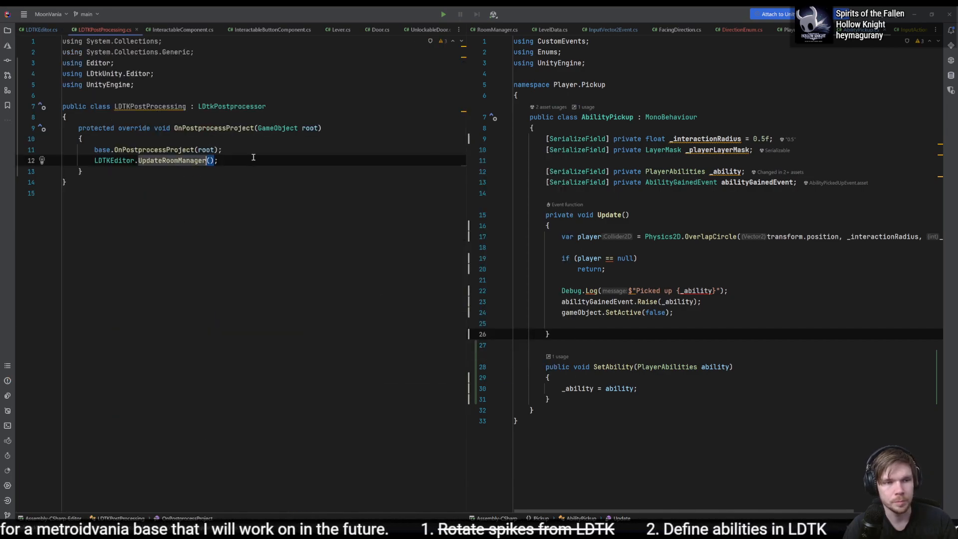
pyautogui.click(253, 158)
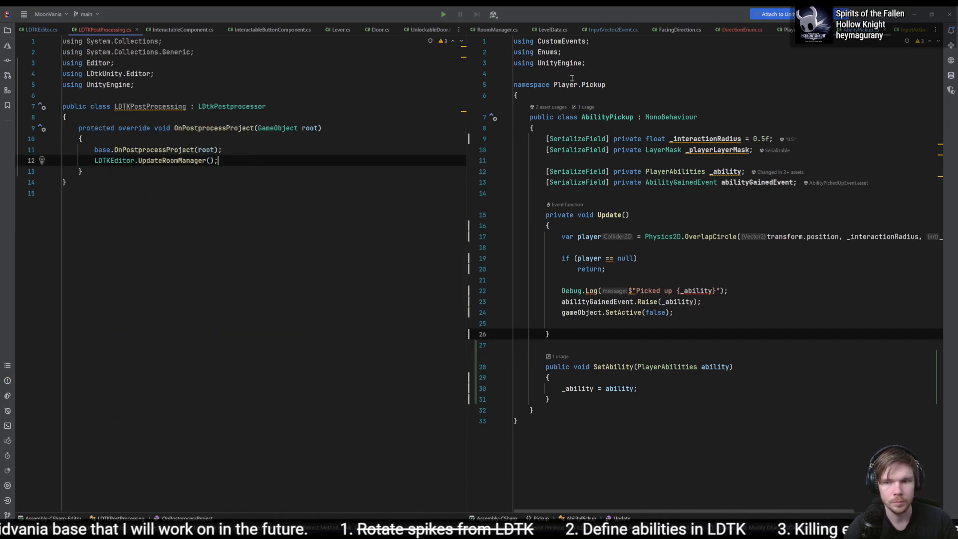
# - Switch to Unity and set the Ability of the AbilityPickup object under Room_6's Pickups to Map
pyautogui.hotkey('alt', 'Tab')
pyautogui.click(116, 327)
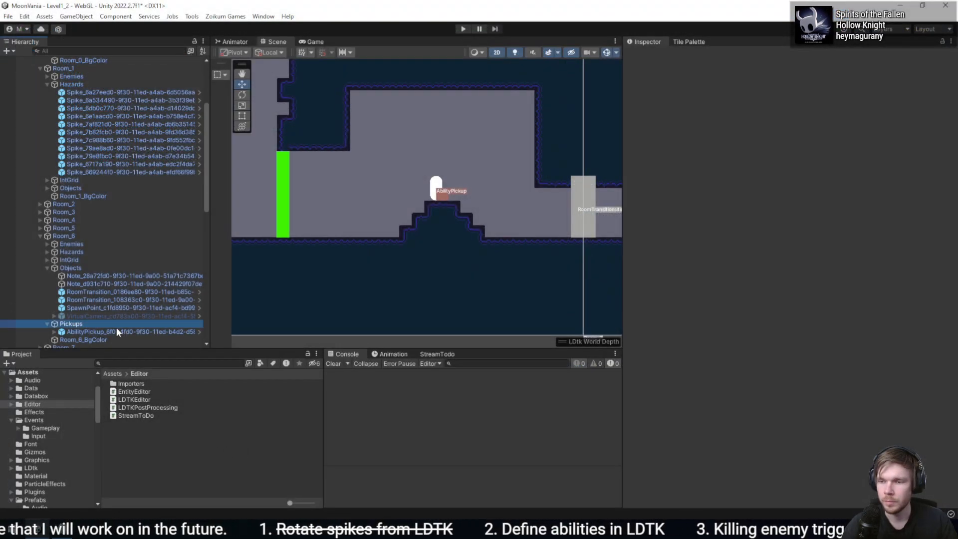
pyautogui.click(123, 329)
pyautogui.click(824, 194)
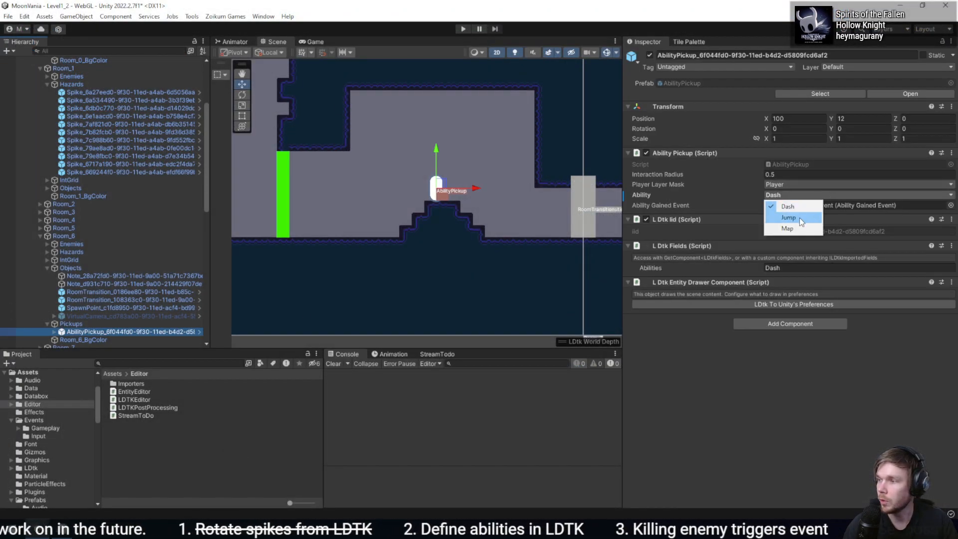
pyautogui.click(801, 229)
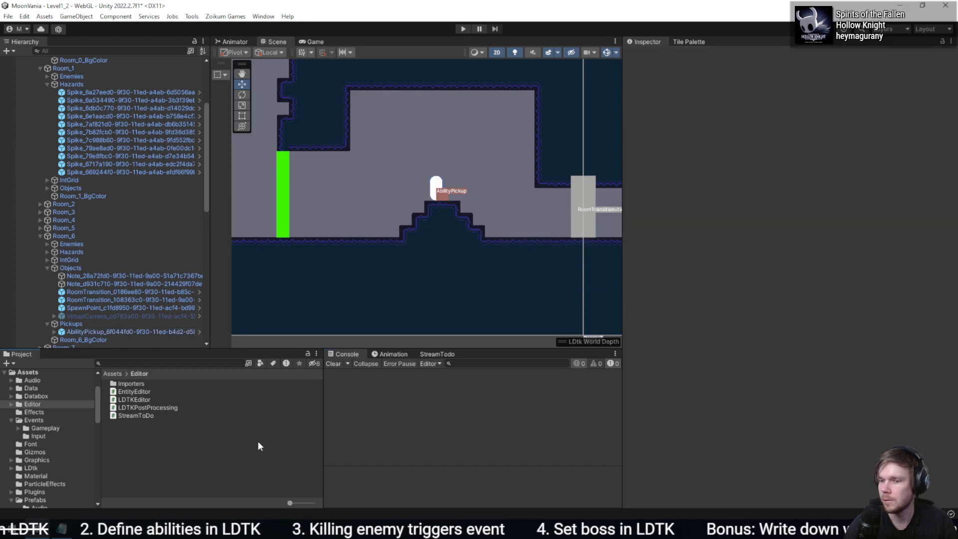
# - Try resetting the Ability Pickup component on Room_6's AbilityPickup to its default values, and undo the reset
pyautogui.click(118, 330)
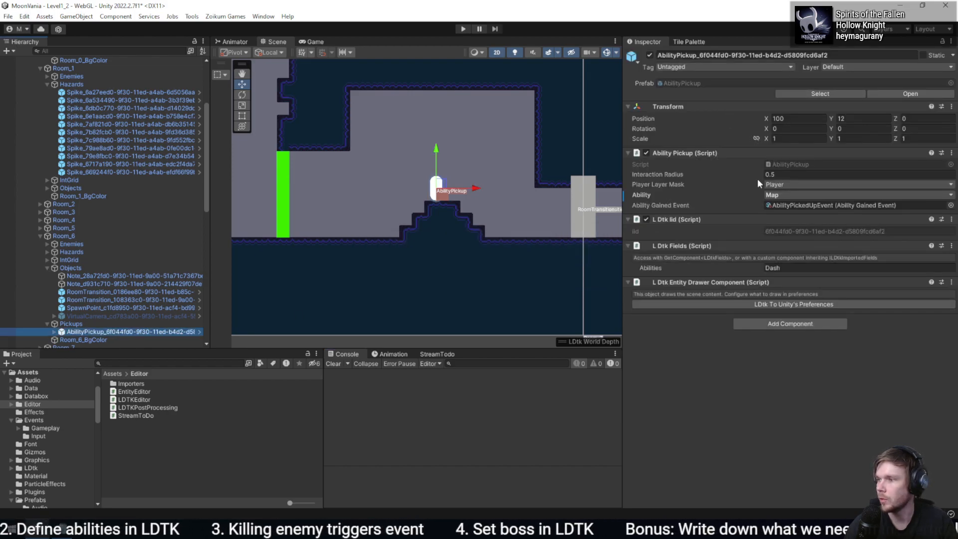
pyautogui.click(802, 197)
pyautogui.click(848, 192)
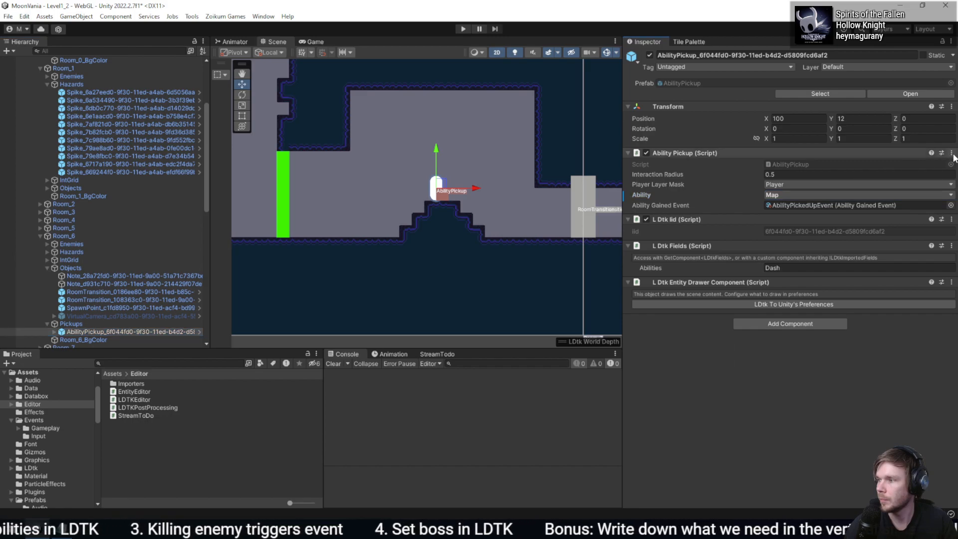
pyautogui.click(951, 153)
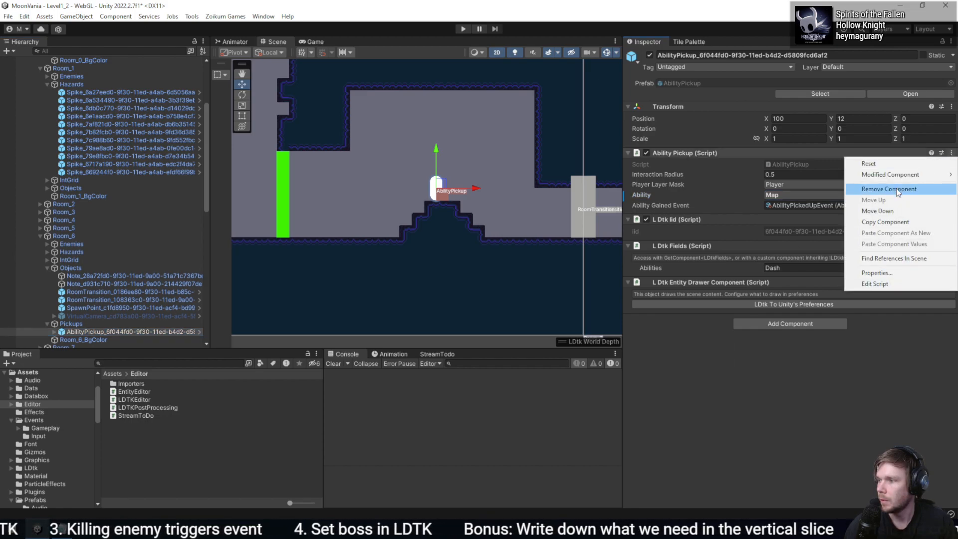
pyautogui.click(898, 189)
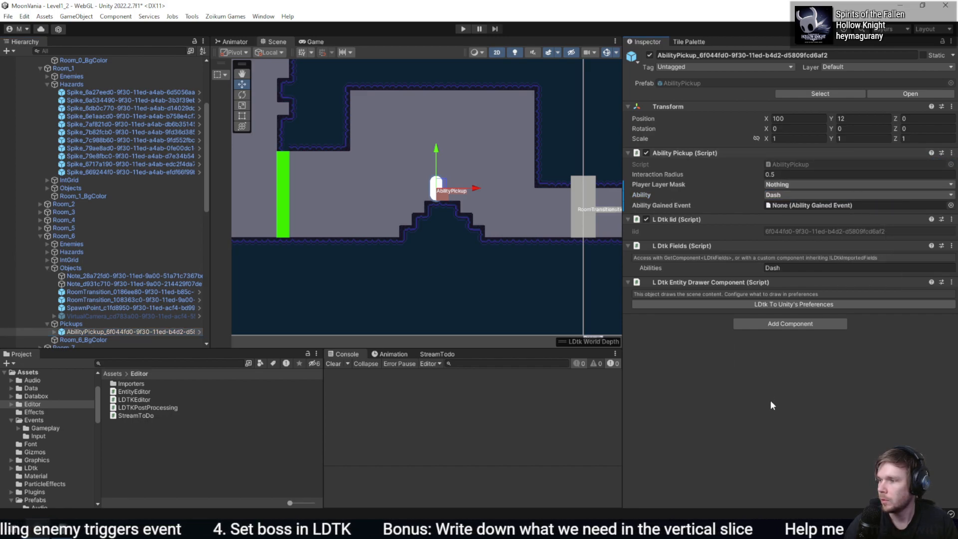
pyautogui.hotkey('ctrl', 'z')
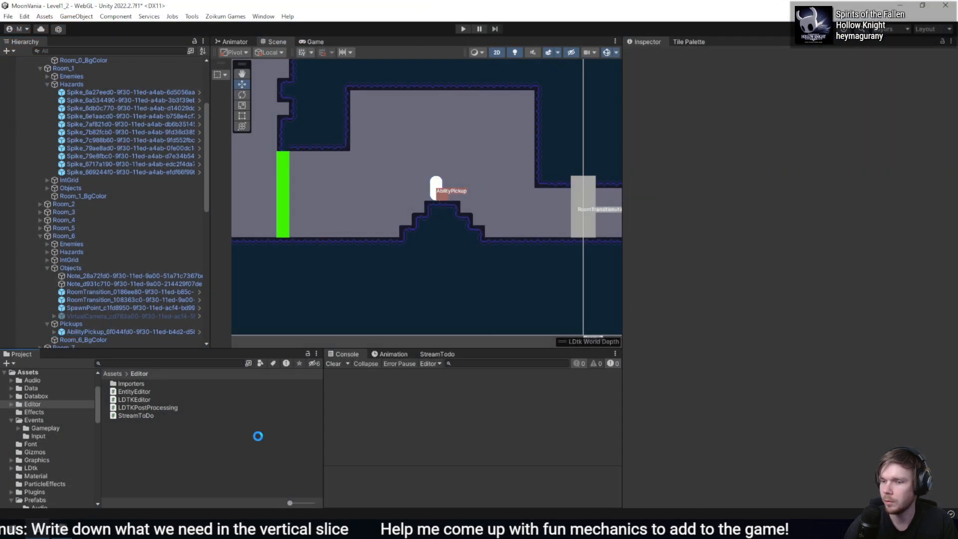
# - Switch to LDtk, move the Dash AbilityPickup up one cell, save the project, and select the reimported pickup in Unity
pyautogui.click(109, 331)
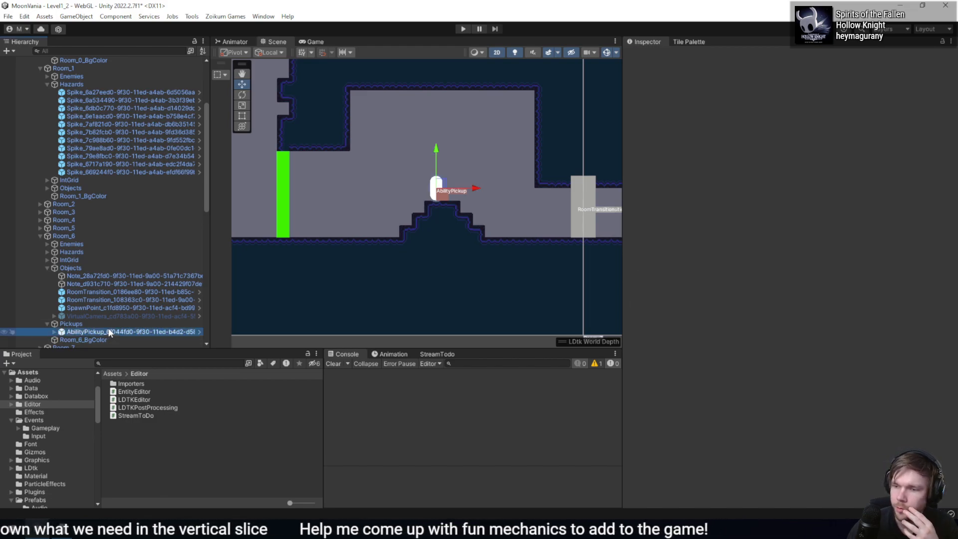
pyautogui.click(61, 529)
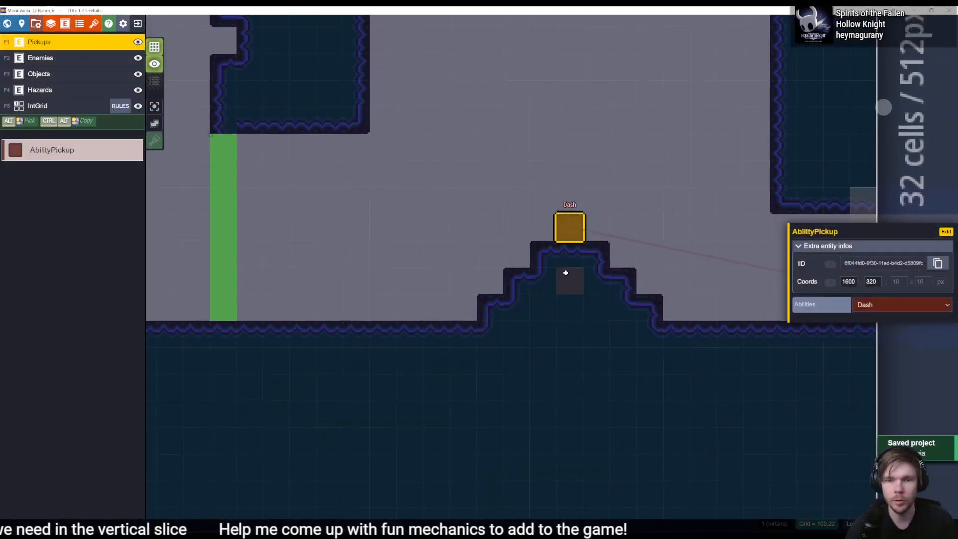
pyautogui.click(570, 214)
pyautogui.hotkey('ctrl', 's')
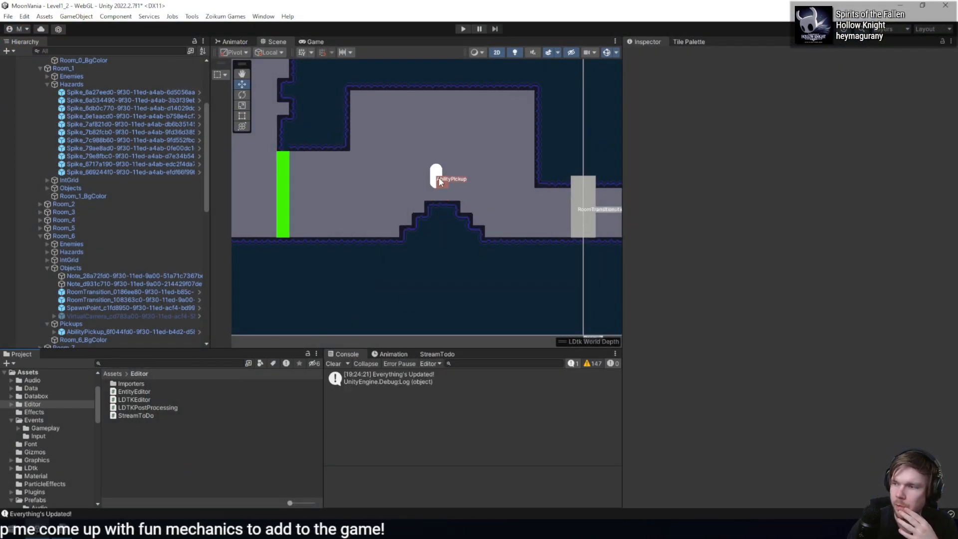
pyautogui.click(112, 332)
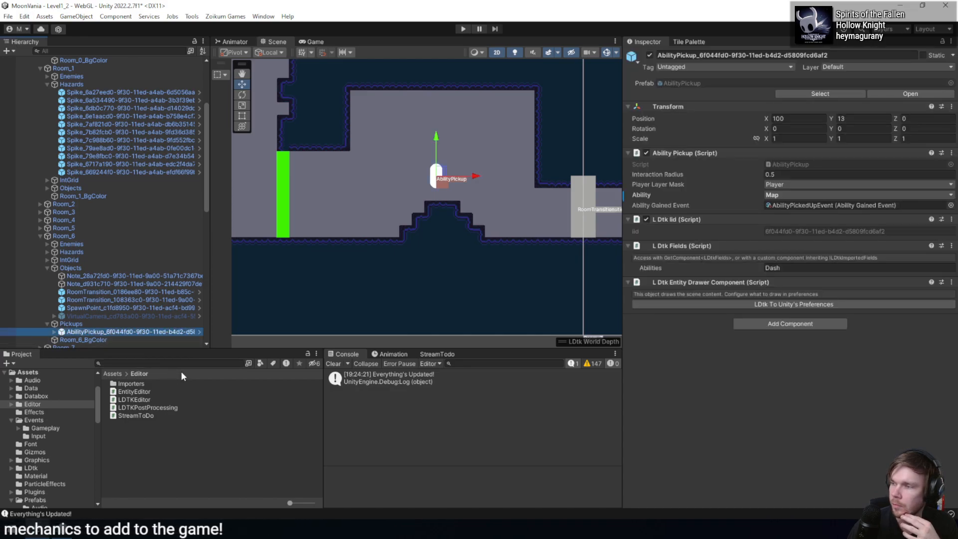
# - Run the Reload World tool in Unity and switch to the LDTKPostProcessing script in Rider
pyautogui.click(192, 16)
pyautogui.click(215, 63)
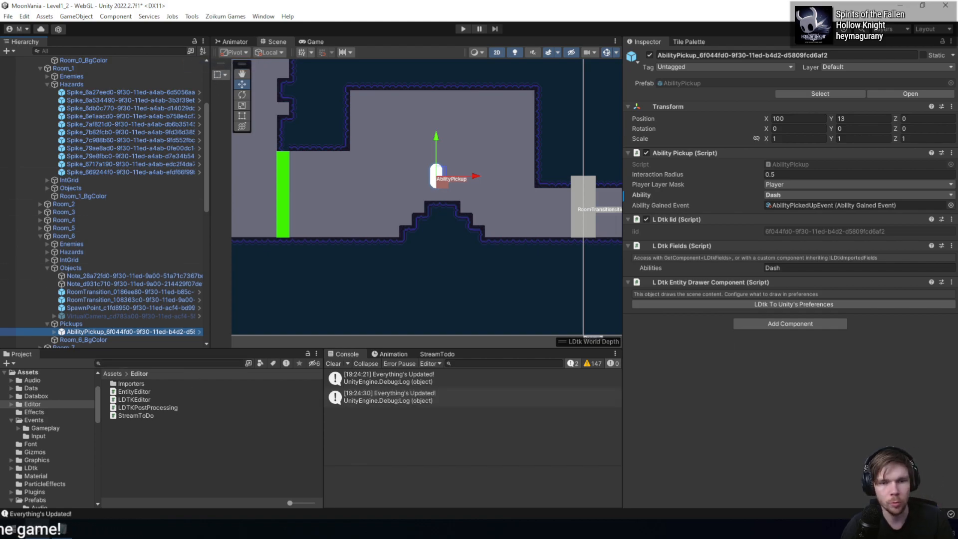
pyautogui.hotkey('alt', 'Tab')
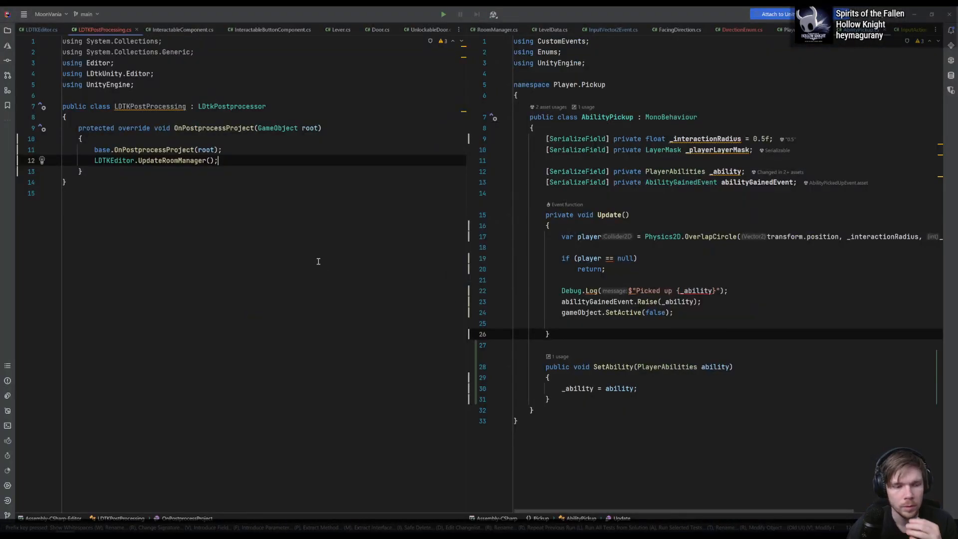
# - Examine the LDTKPostProcessing class and go to the definition of UpdateRoomManager in LDTKEditor
pyautogui.click(299, 227)
pyautogui.click(233, 152)
pyautogui.click(214, 171)
pyautogui.click(208, 161)
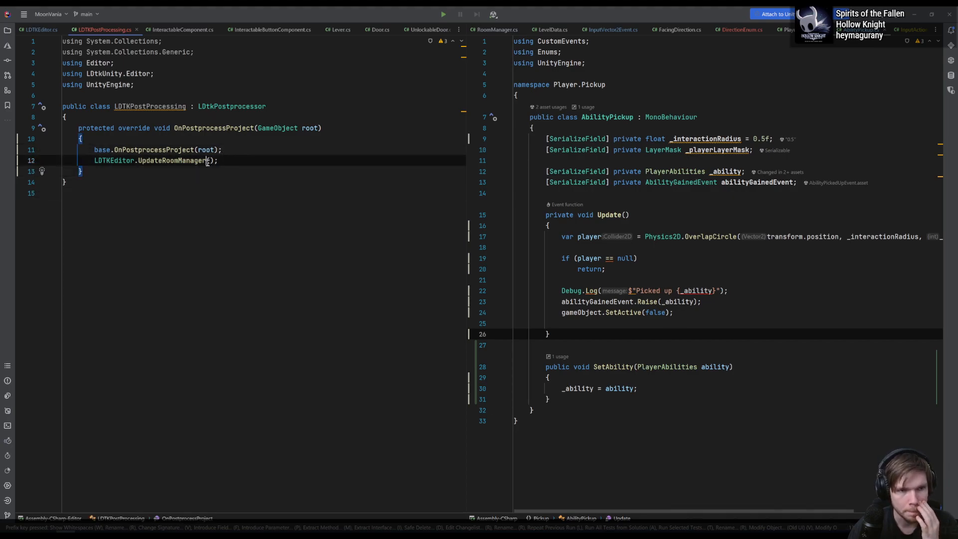
pyautogui.click(185, 106)
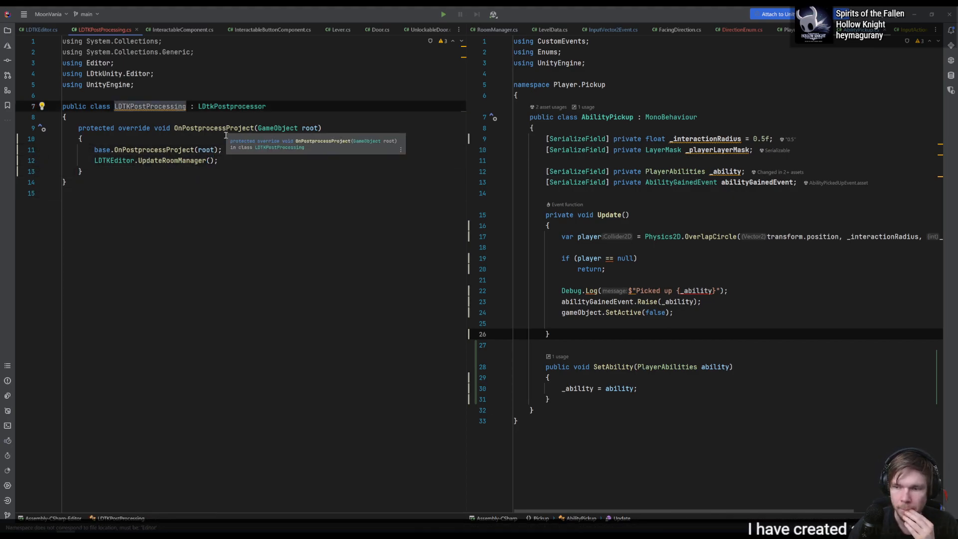
pyautogui.click(163, 161)
pyautogui.click(187, 162)
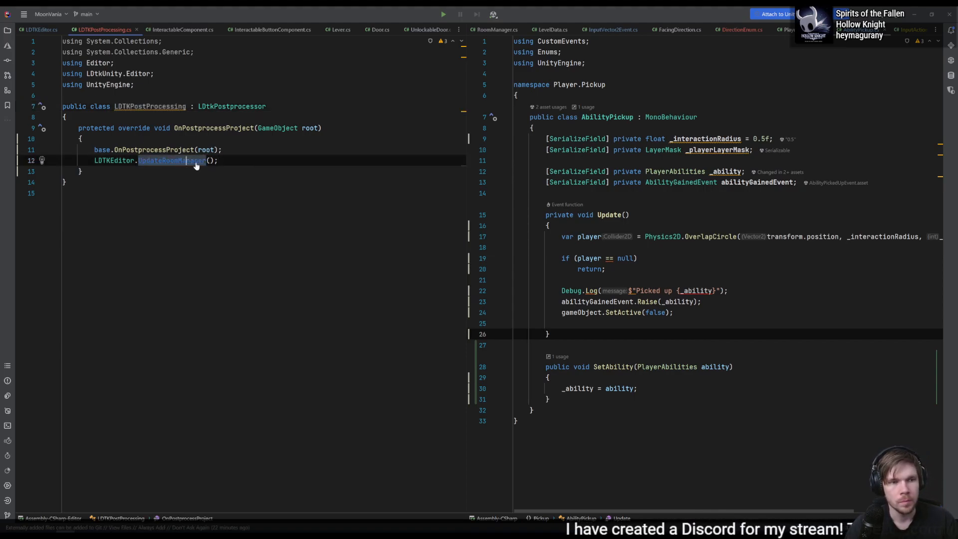
pyautogui.keyDown('ctrl'); pyautogui.click(197, 162); pyautogui.keyUp('ctrl')
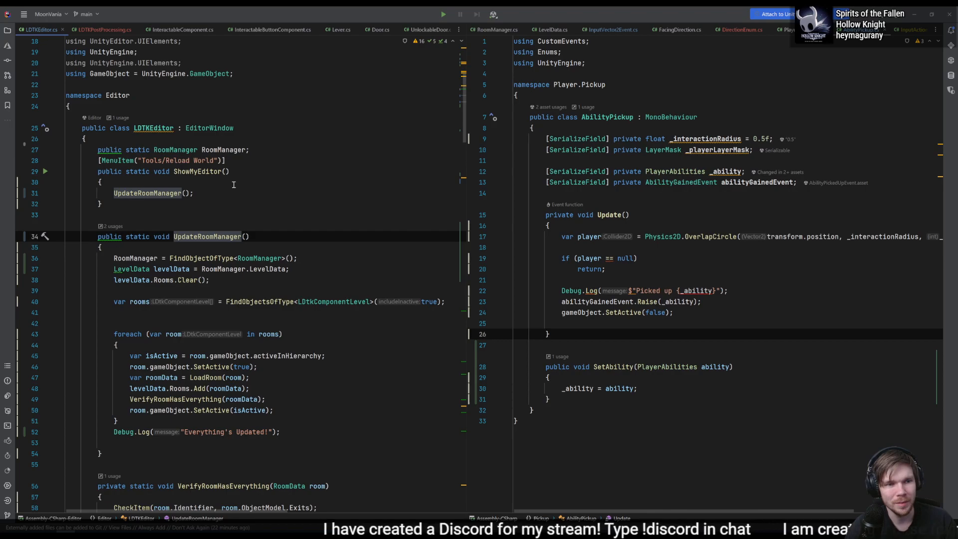
# - Return to LDTKPostProcessing and replace the UpdateRoomManager call with LDTKEditor.ShowMyEditor()
pyautogui.hotkey('ctrl', 'Tab')
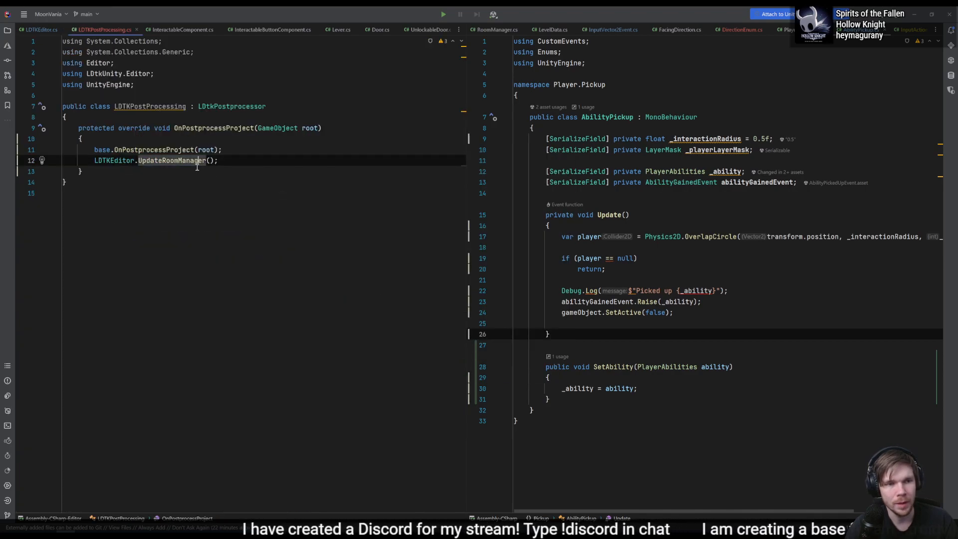
pyautogui.doubleClick(197, 162)
pyautogui.write('S')
pyautogui.press('Return')
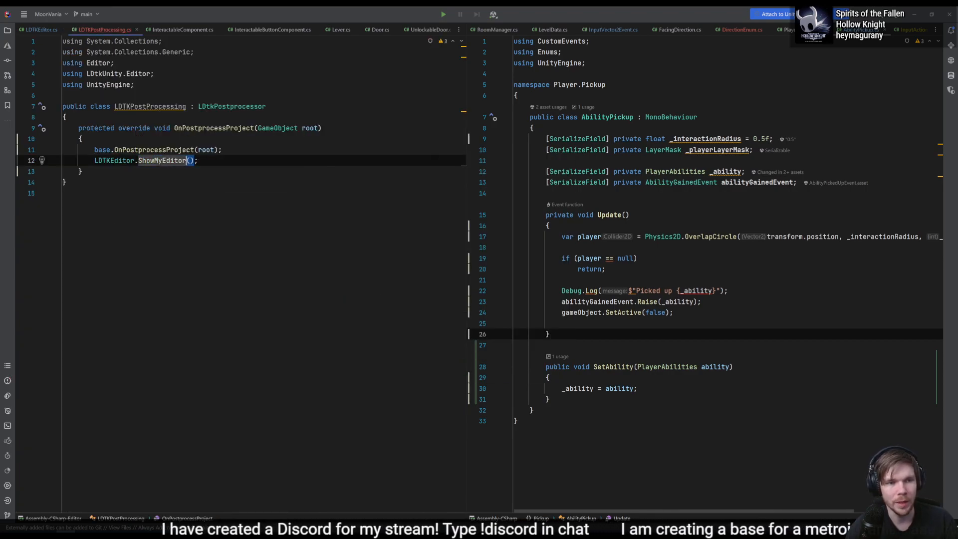
# - Switch to Unity and set the Ability of the AbilityPickup object under Room_6's Pickups to Jump
pyautogui.hotkey('alt', 'Tab')
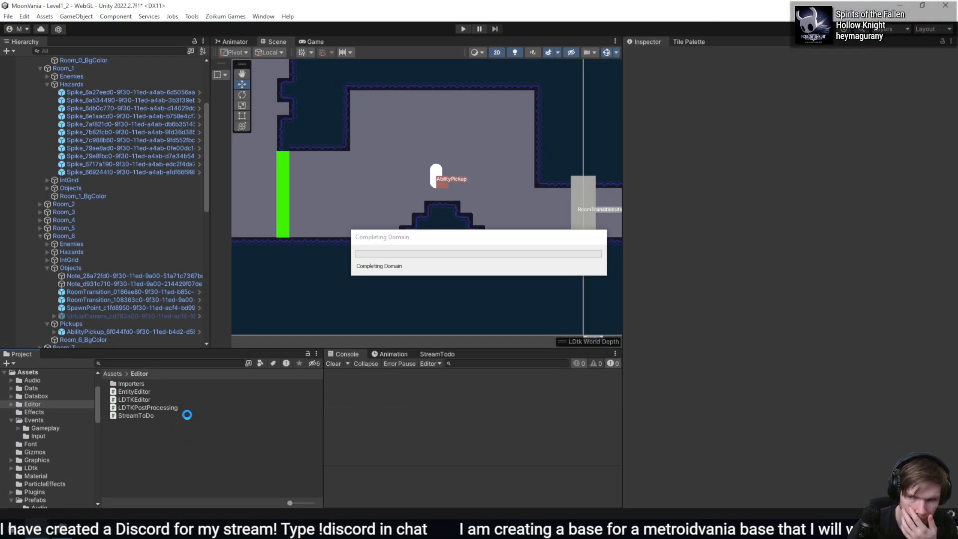
pyautogui.click(121, 331)
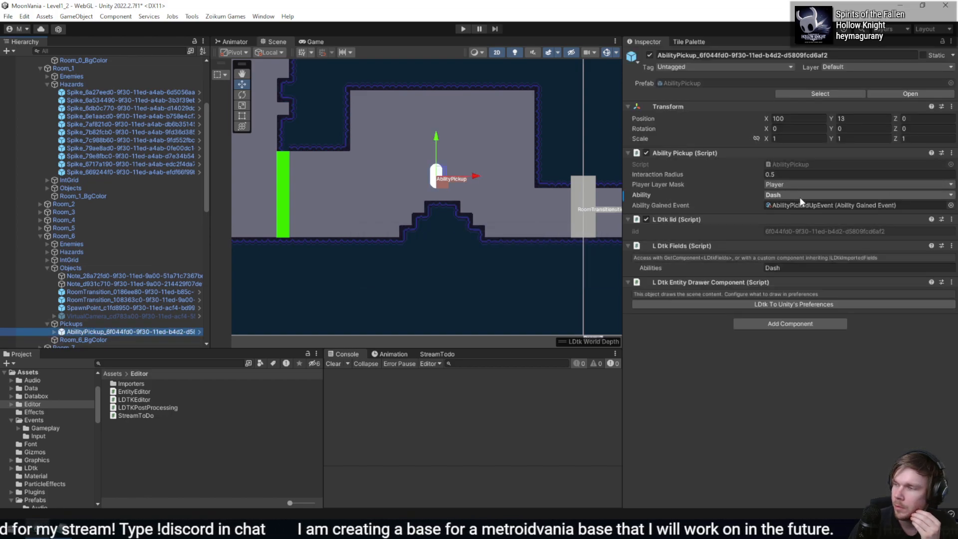
pyautogui.click(797, 221)
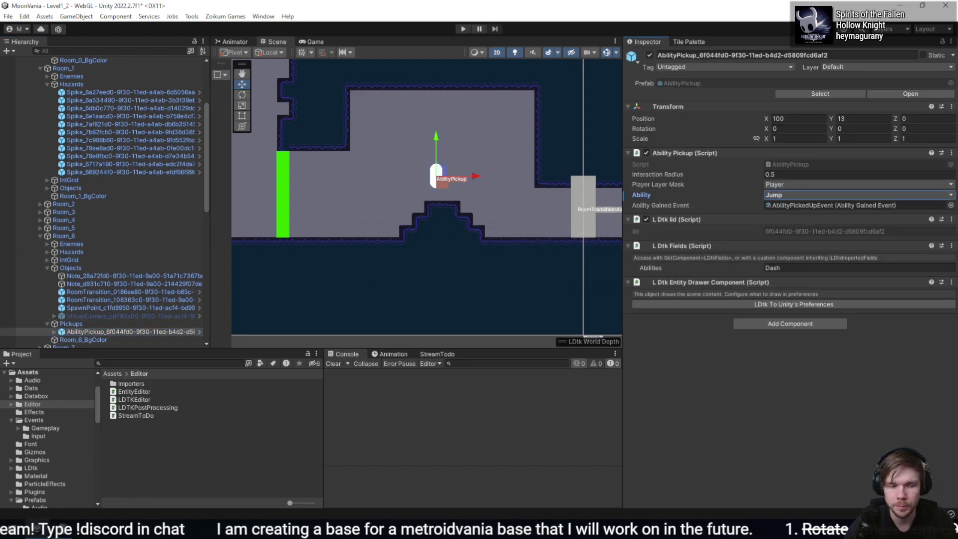
# - Switch to LDtk, move the Dash AbilityPickup down one cell, save the project, and check the reimported pickup in Unity
pyautogui.hotkey('alt', 'Tab')
pyautogui.moveTo(569, 202); pyautogui.dragTo(570, 228)
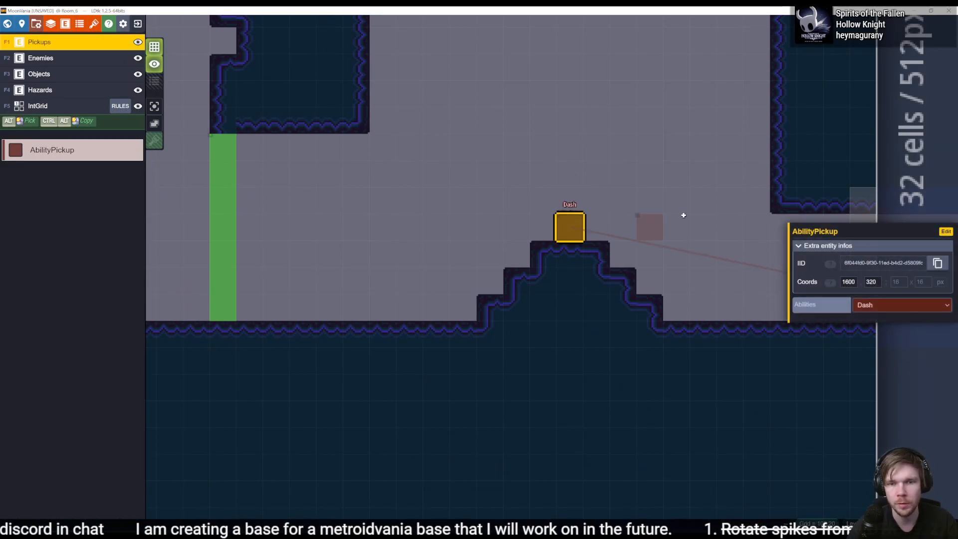
pyautogui.hotkey('ctrl', 's')
pyautogui.hotkey('alt', 'Tab')
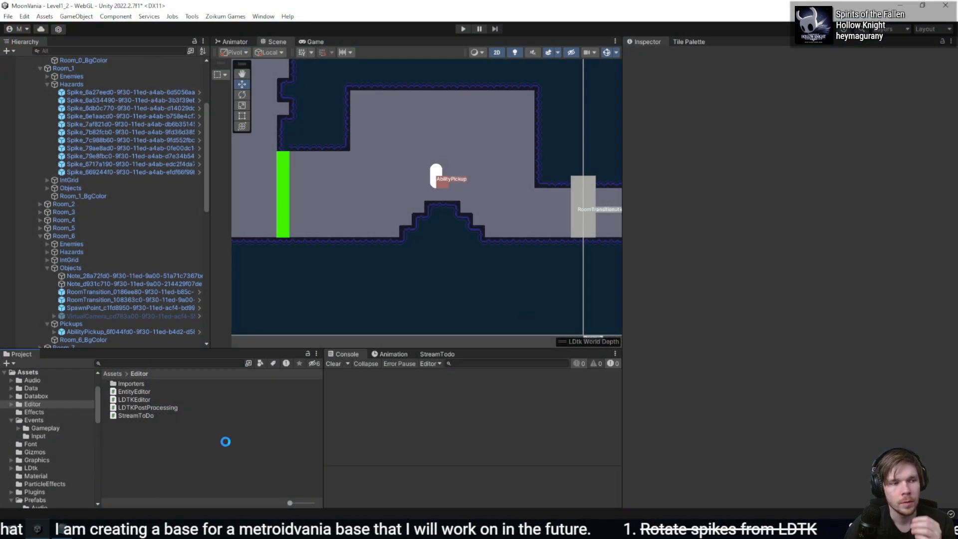
pyautogui.click(150, 331)
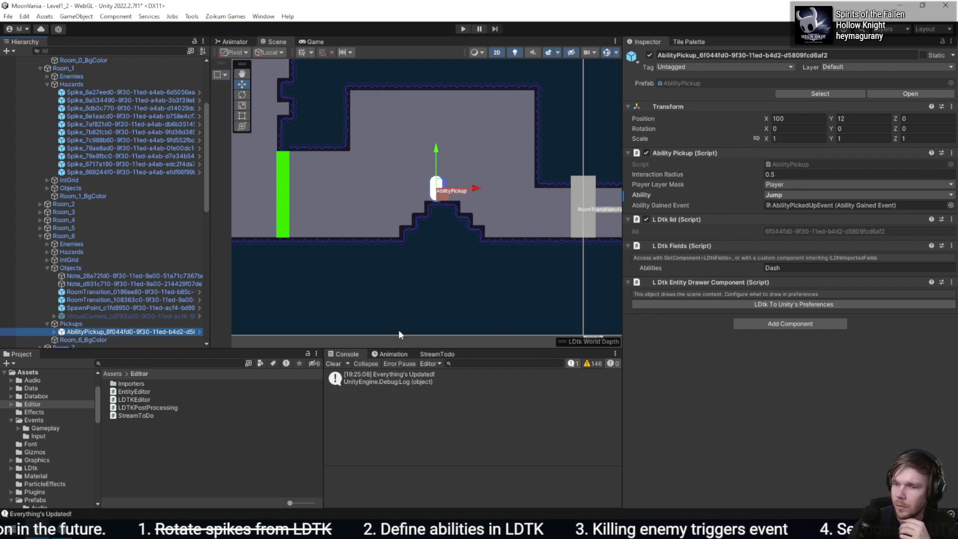
# - Set the AbilityPickup's Abilities field to Map in LDtk, save the project, and select the reimported pickup in Unity
pyautogui.hotkey('alt', 'Tab')
pyautogui.click(900, 305)
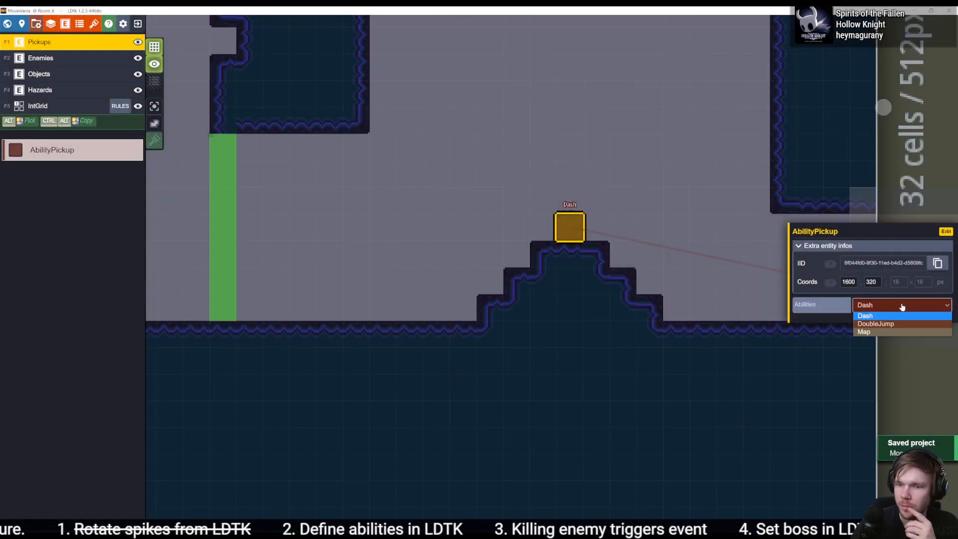
pyautogui.click(881, 332)
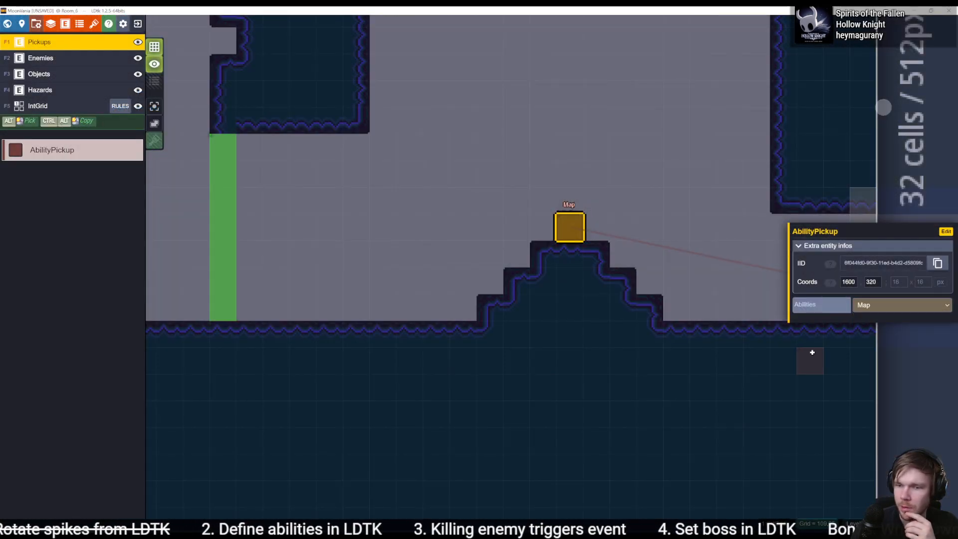
pyautogui.hotkey('ctrl', 's')
pyautogui.hotkey('alt', 'Tab')
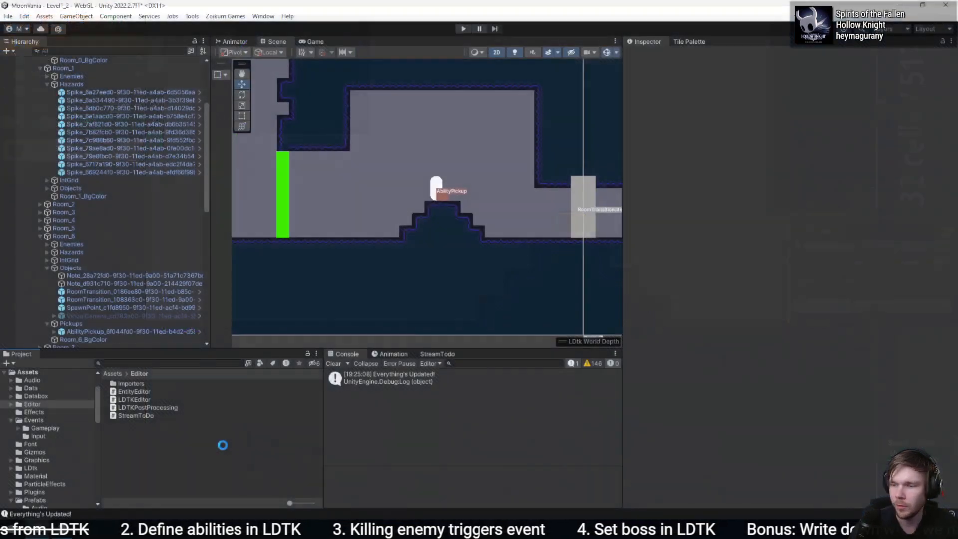
pyautogui.click(103, 330)
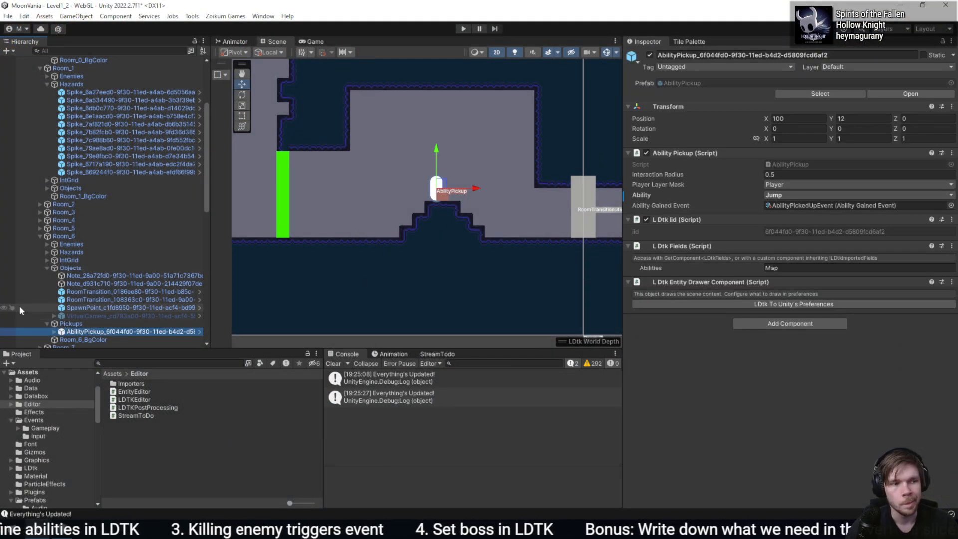
pyautogui.hotkey('alt', 'Tab')
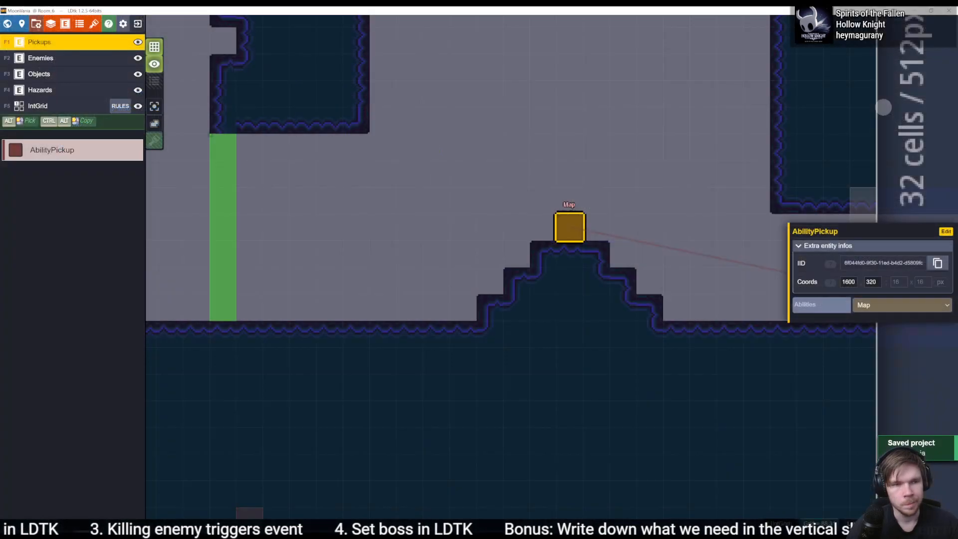
pyautogui.hotkey('alt', 'Tab')
pyautogui.click(160, 529)
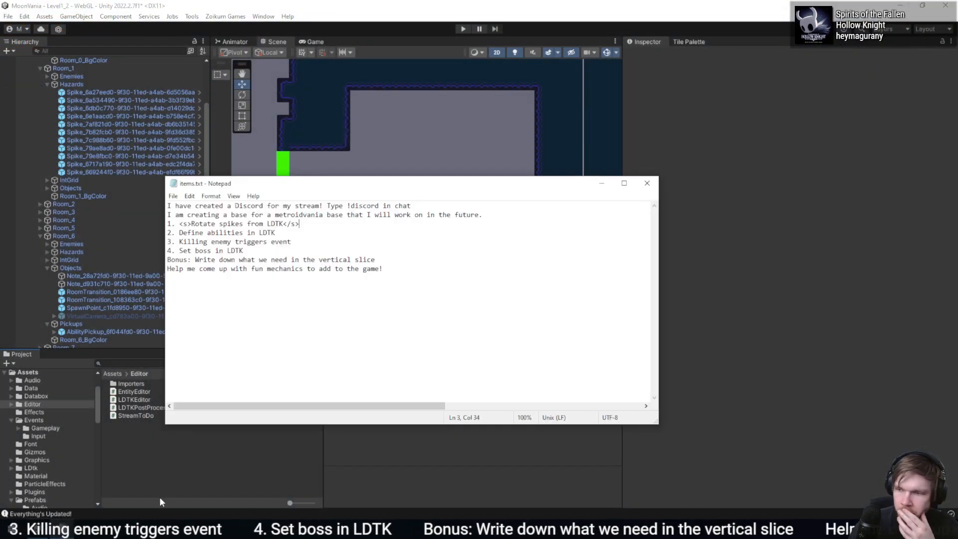
pyautogui.click(205, 460)
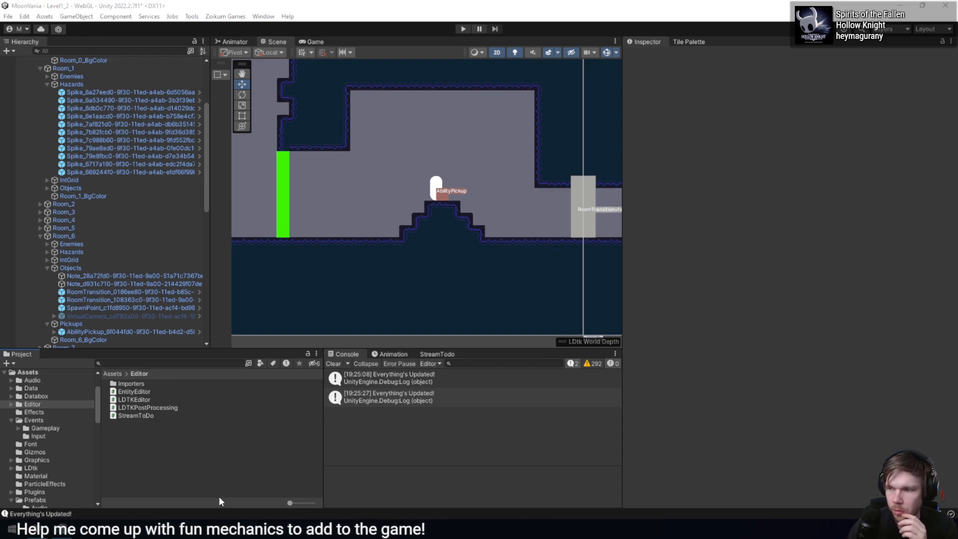
# - Show warnings in the Unity Console, look through the logged entries, and clear the Console
pyautogui.click(592, 364)
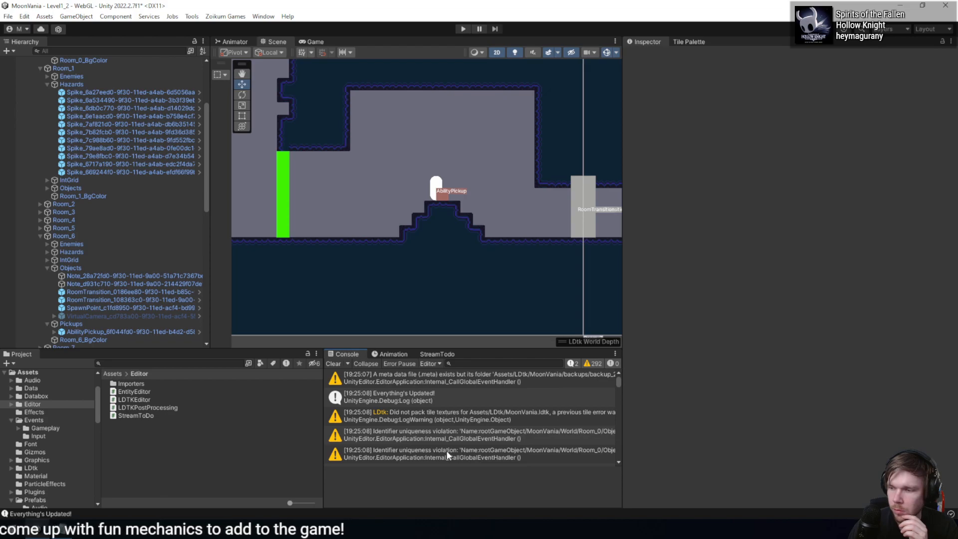
pyautogui.scroll(-5, 439, 439)
pyautogui.scroll(-10, 436, 436)
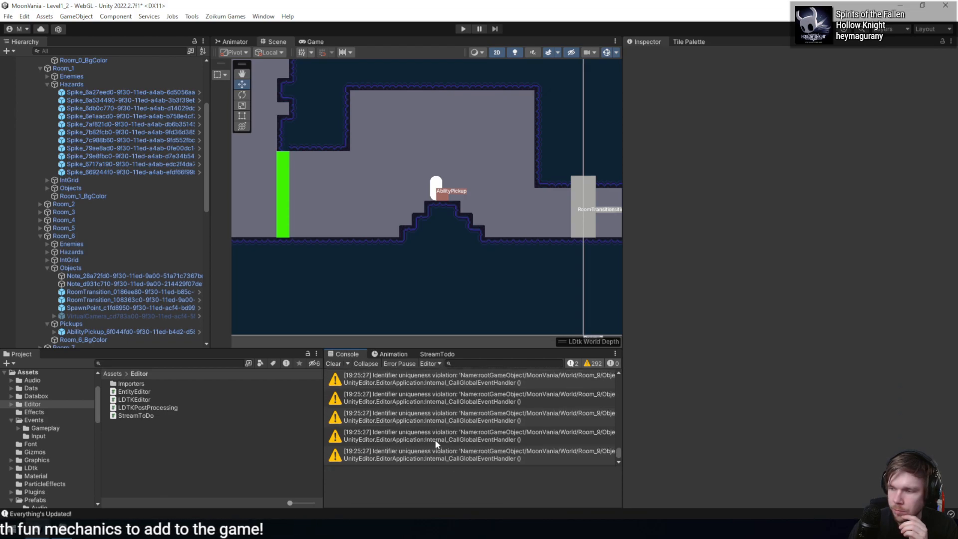
pyautogui.click(333, 363)
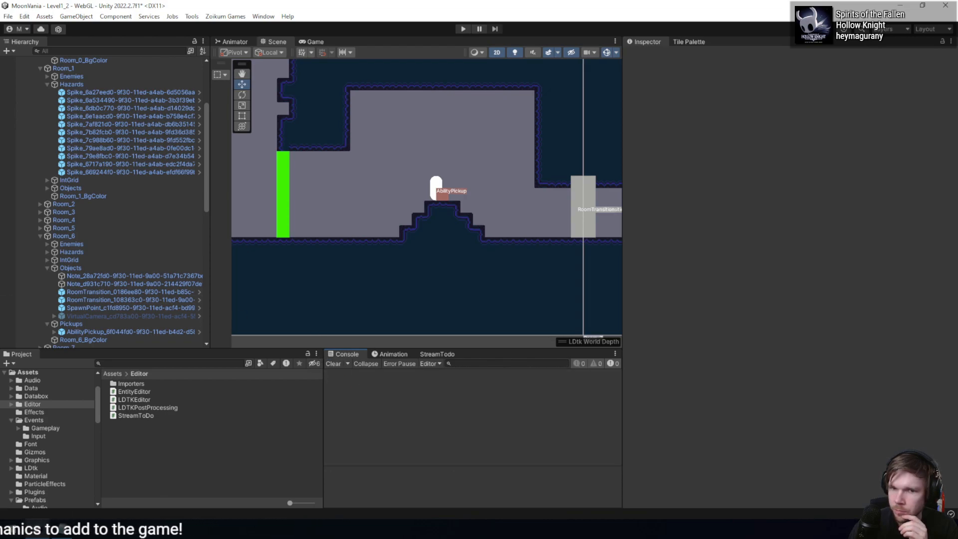
# - Switch to LDtk, move the Map AbilityPickup up one cell, save the project, and return to Unity for the reimport
pyautogui.hotkey('alt', 'Tab')
pyautogui.moveTo(572, 223); pyautogui.dragTo(566, 205)
pyautogui.hotkey('ctrl', 's')
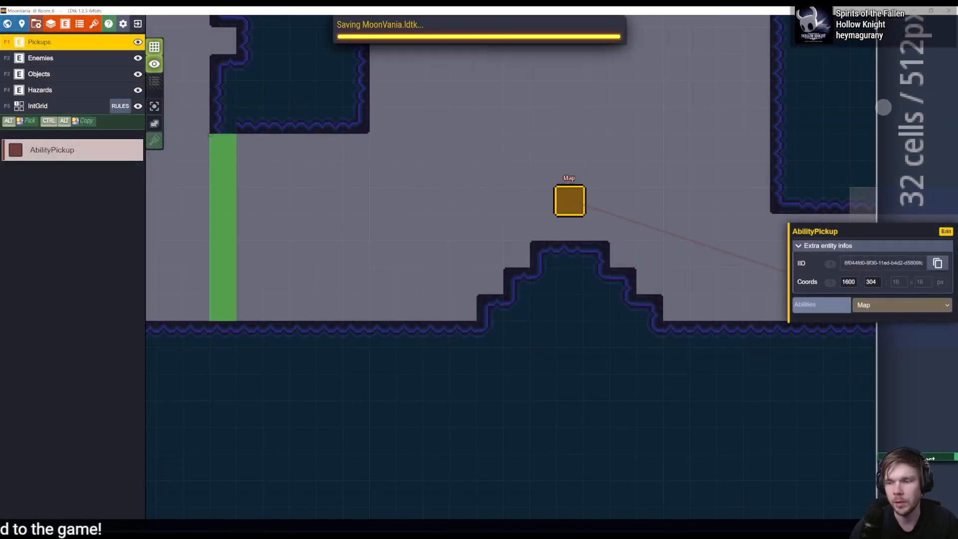
pyautogui.hotkey('alt', 'Tab')
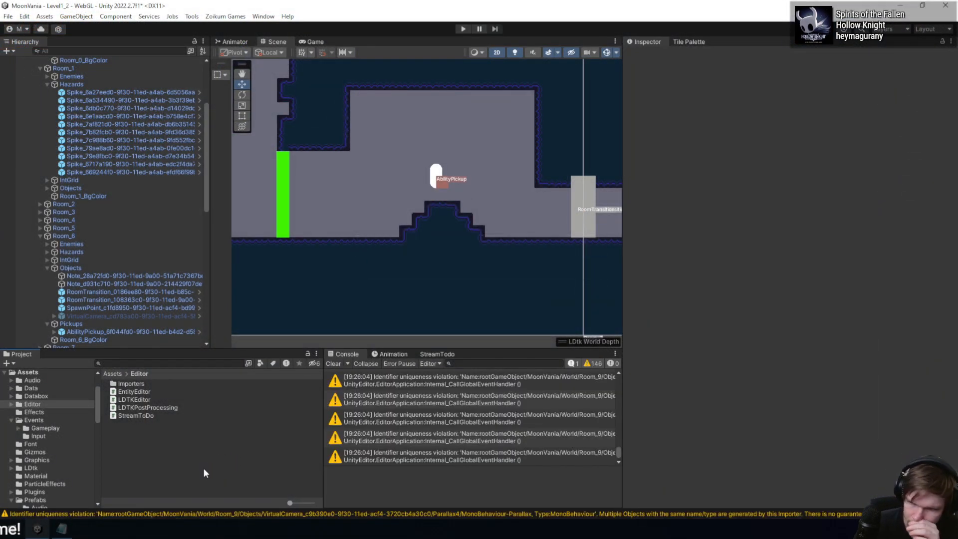
# - Examine the details of the Room_9 identifier uniqueness warnings near the end of the Console log
pyautogui.click(415, 400)
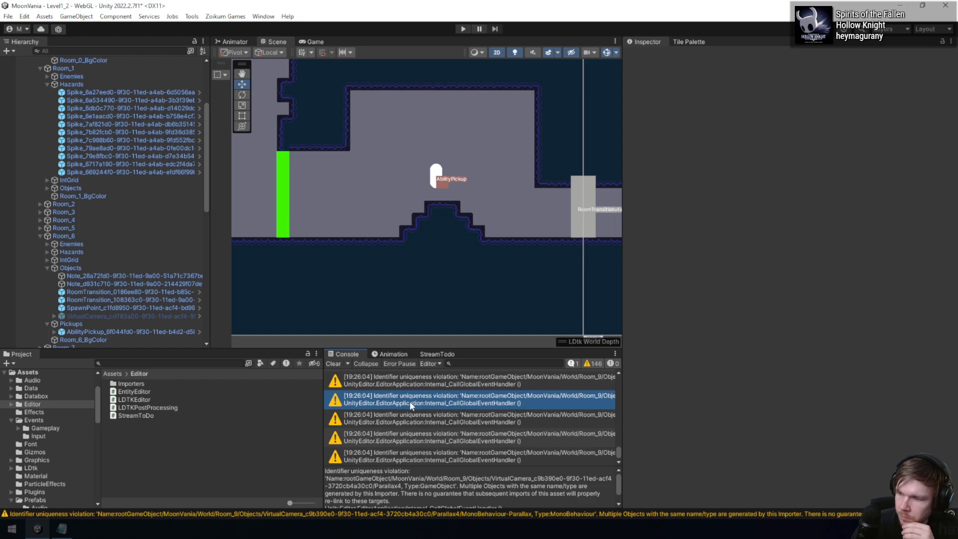
pyautogui.click(451, 458)
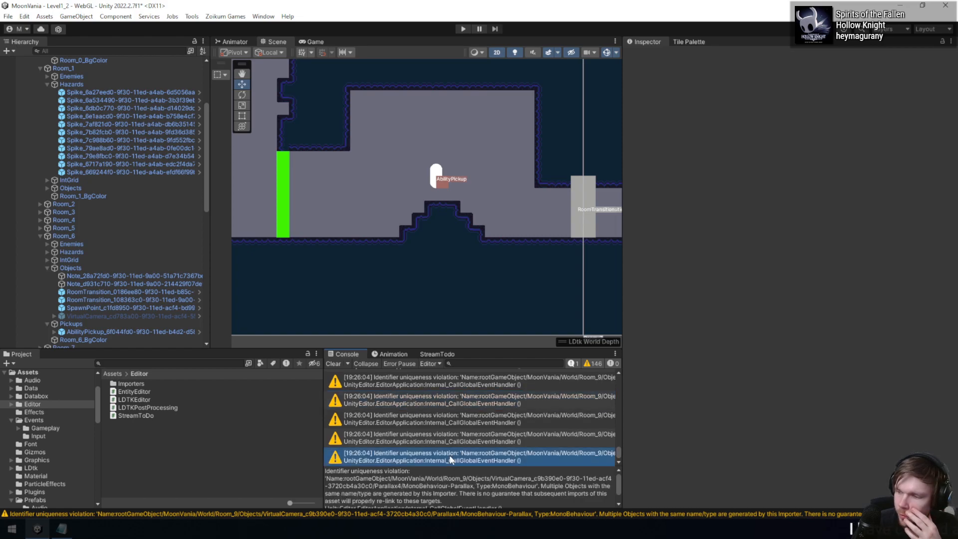
pyautogui.click(441, 419)
pyautogui.click(437, 399)
pyautogui.click(432, 440)
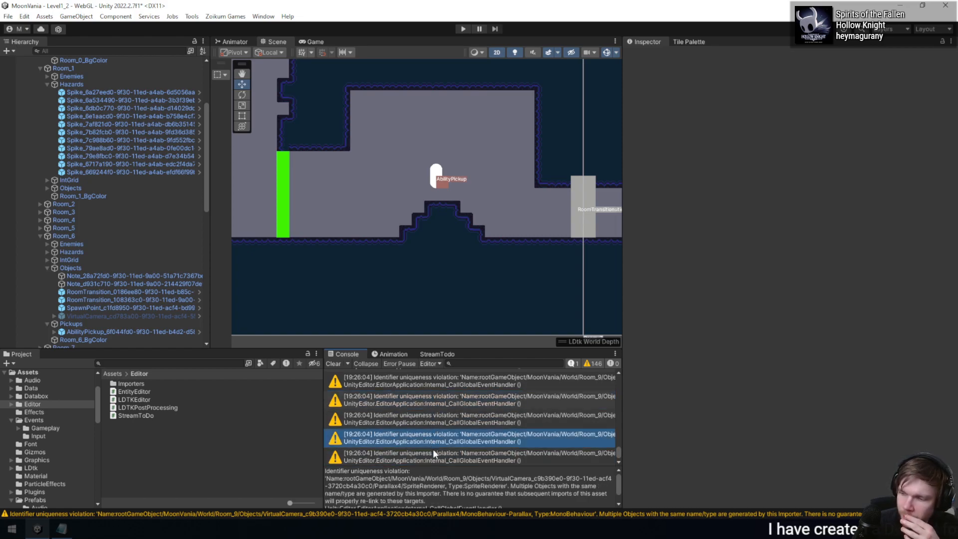
pyautogui.click(414, 454)
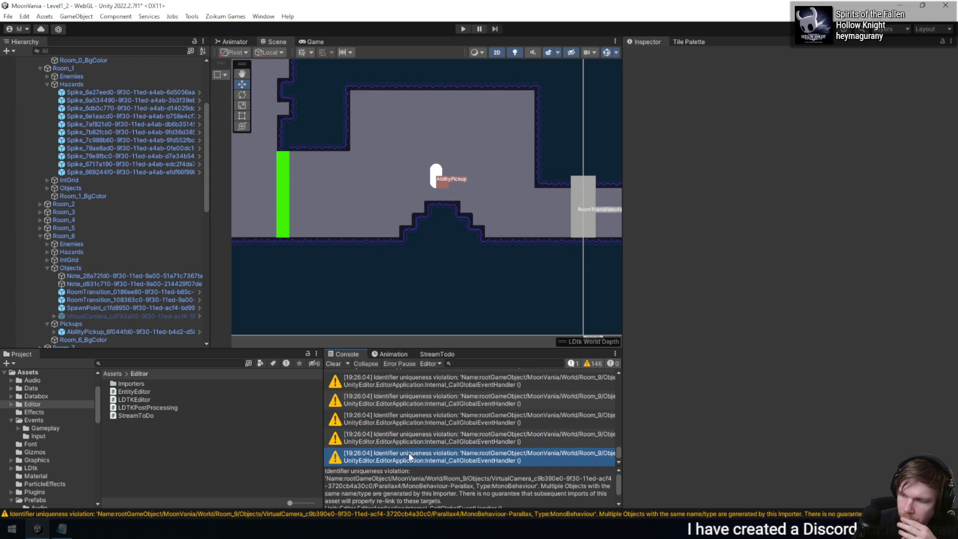
pyautogui.click(405, 408)
pyautogui.click(424, 383)
pyautogui.scroll(3, 414, 399)
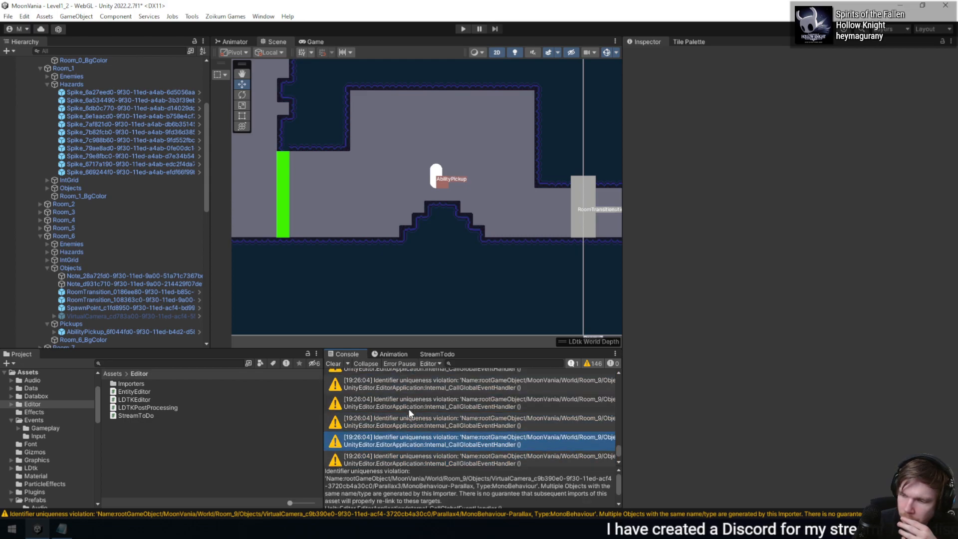
pyautogui.click(426, 449)
pyautogui.click(436, 428)
pyautogui.click(439, 393)
pyautogui.click(441, 375)
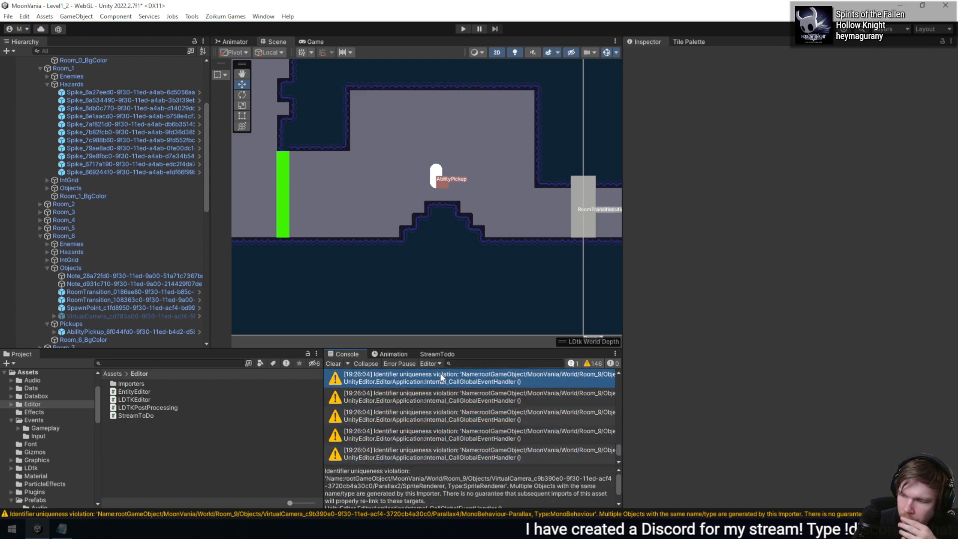
# - Examine the earliest Console entries from the reimport, including the meta data file and LDtk tile texture warnings
pyautogui.scroll(10, 446, 424)
pyautogui.scroll(15, 458, 394)
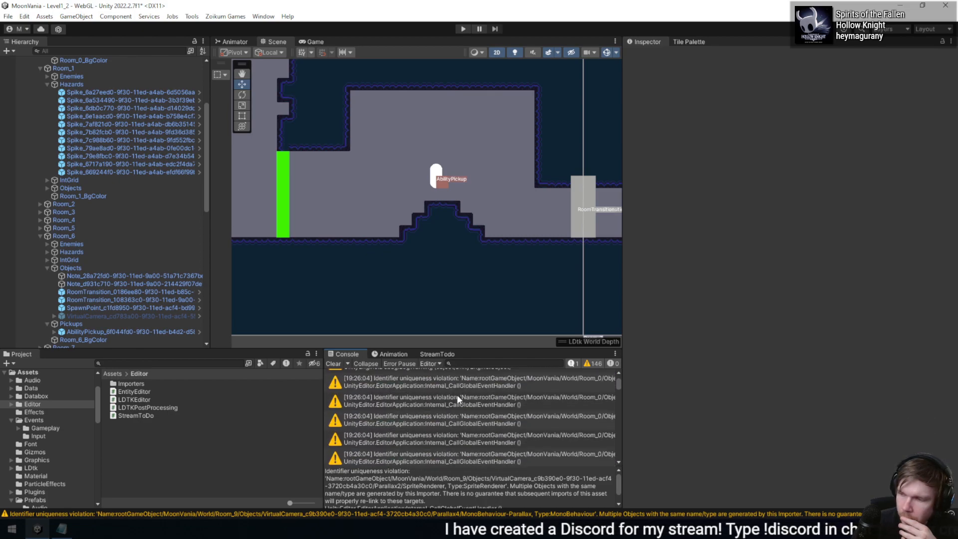
pyautogui.click(422, 379)
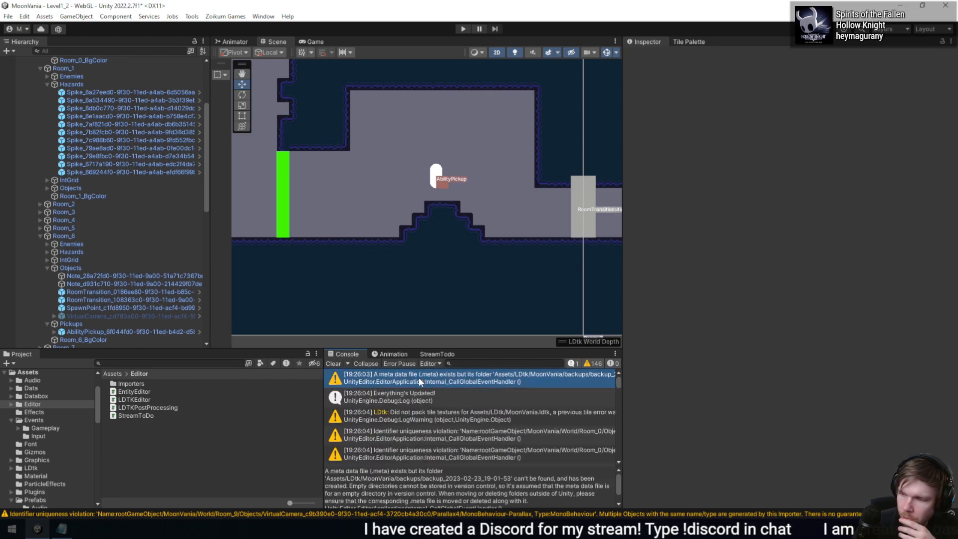
pyautogui.click(431, 417)
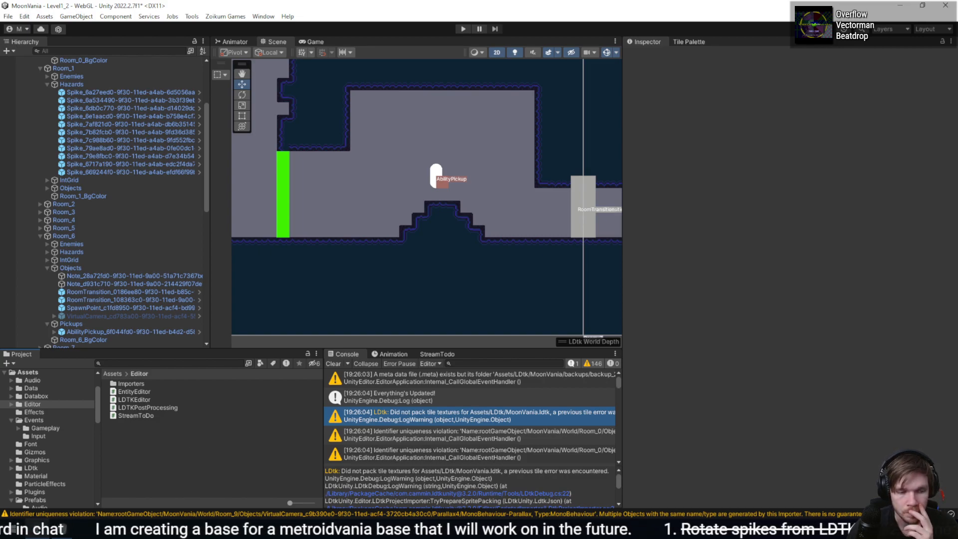
# - Switch to the code editor and go from the postprocessor's ShowMyEditor call to UpdateRoomManager in the LDTKEditor script
pyautogui.hotkey('alt', 'Tab')
pyautogui.hotkey('alt', 'Tab')
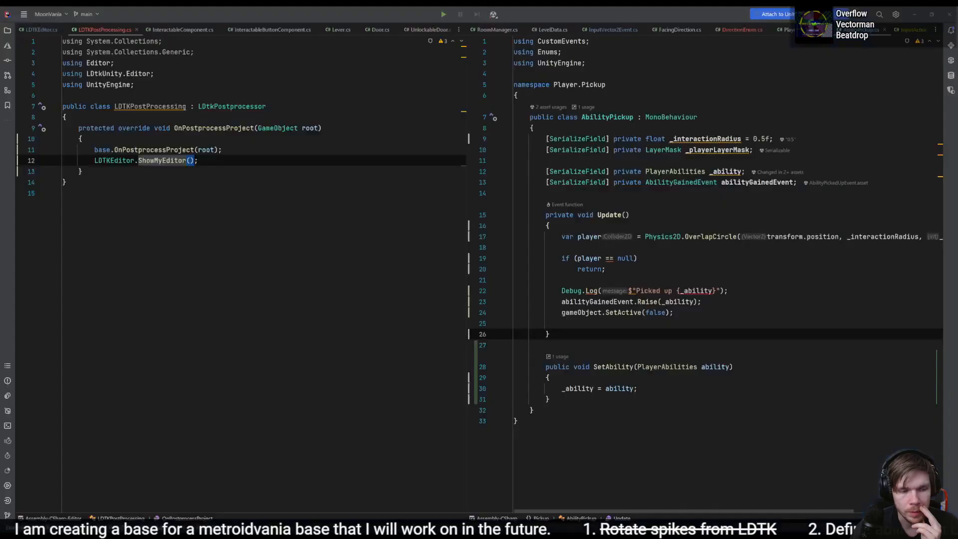
pyautogui.click(622, 275)
pyautogui.click(216, 150)
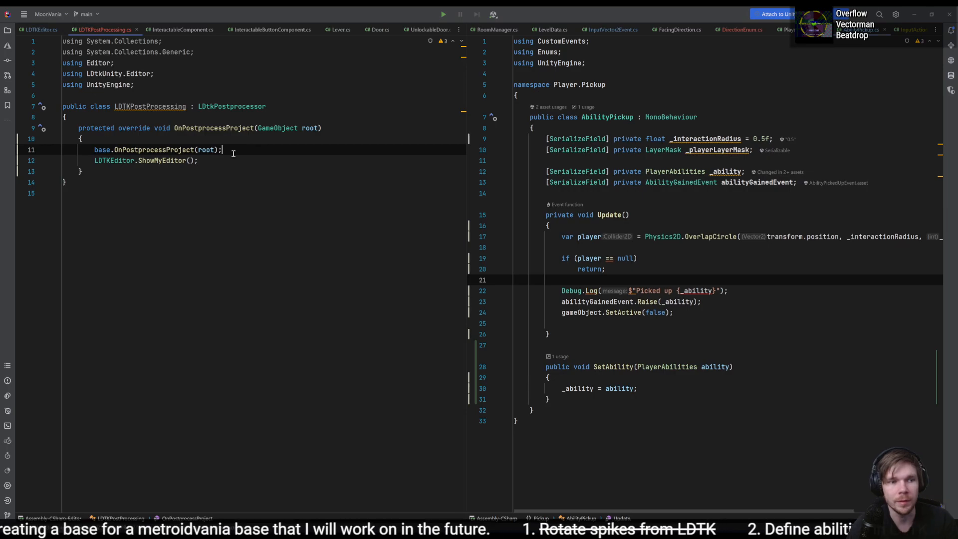
pyautogui.keyDown('ctrl'); pyautogui.click(174, 158); pyautogui.keyUp('ctrl')
pyautogui.click(299, 269)
pyautogui.click(304, 262)
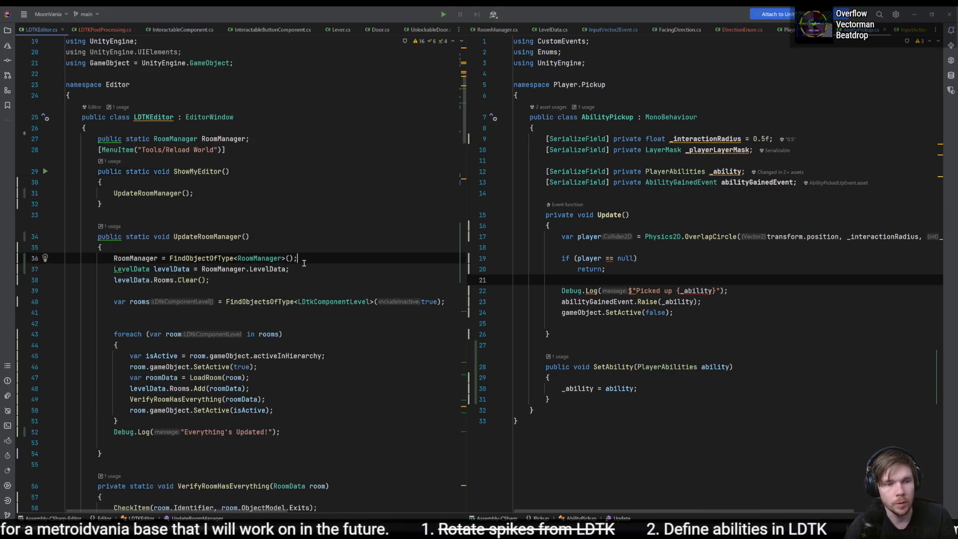
pyautogui.click(317, 249)
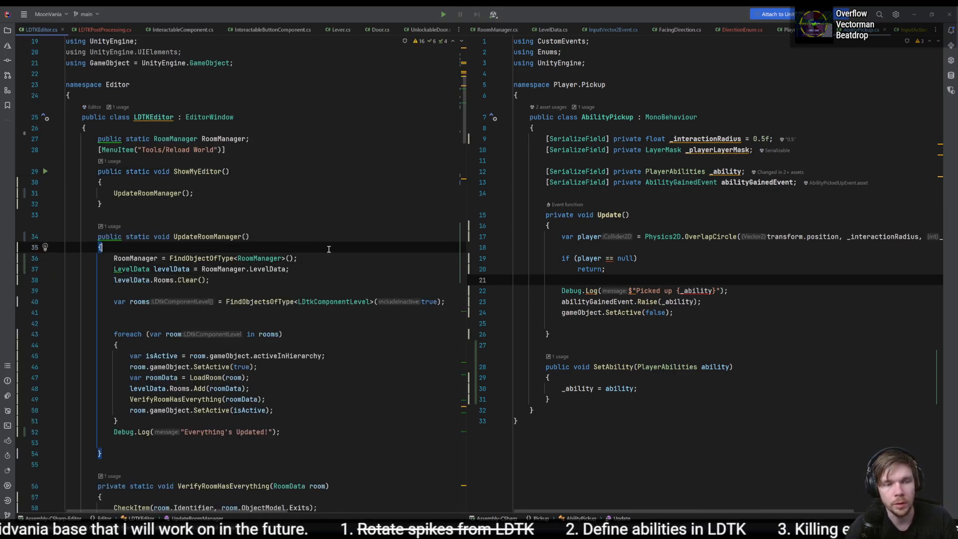
# - Set a breakpoint on the FindObjectOfType<RoomManager> line in UpdateRoomManager and attach the debugger to the Unity editor
pyautogui.click(40, 258)
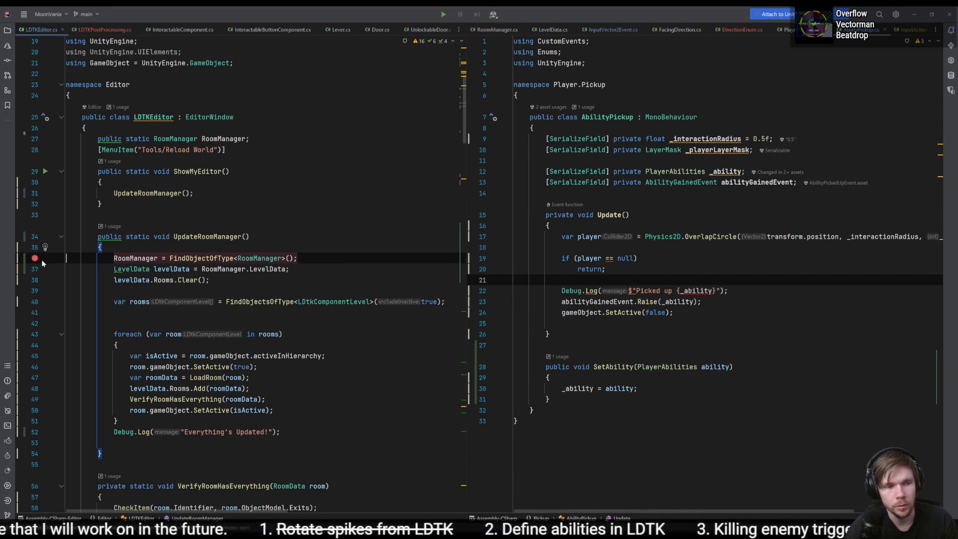
pyautogui.click(36, 259)
pyautogui.click(53, 260)
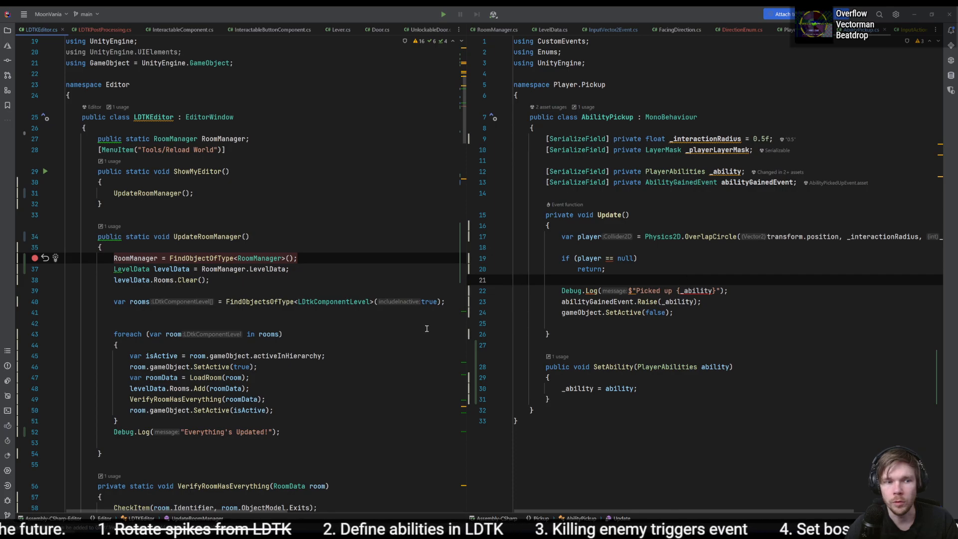
pyautogui.press('F5')
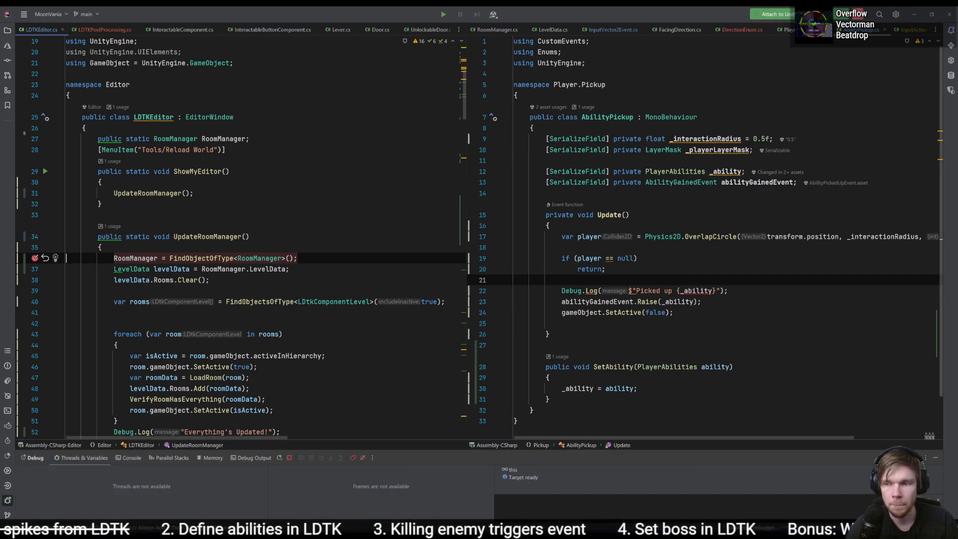
# - Switch to LDtk and move the Map AbilityPickup down one cell, directly onto the stepped mound
pyautogui.hotkey('alt', 'Tab')
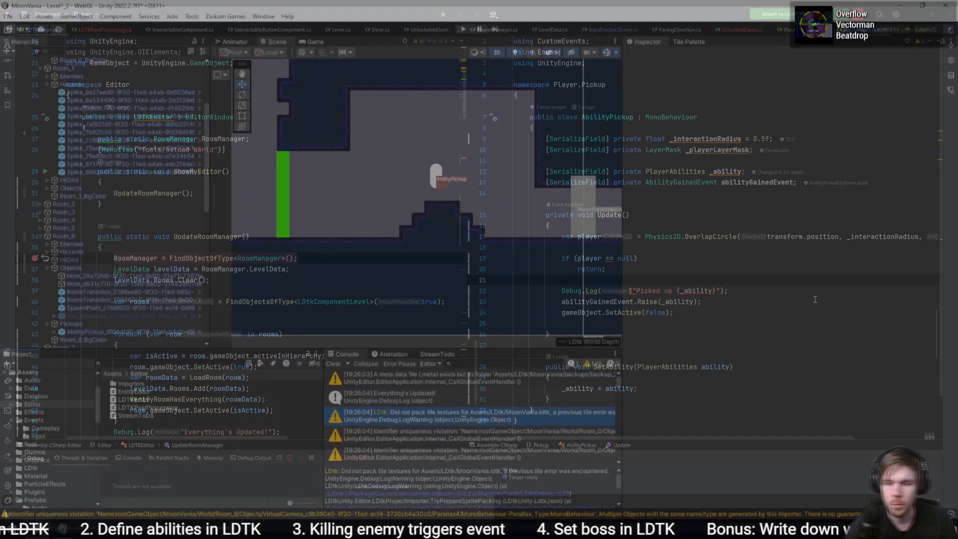
pyautogui.hotkey('alt', 'Tab')
pyautogui.hotkey('alt', 'Tab')
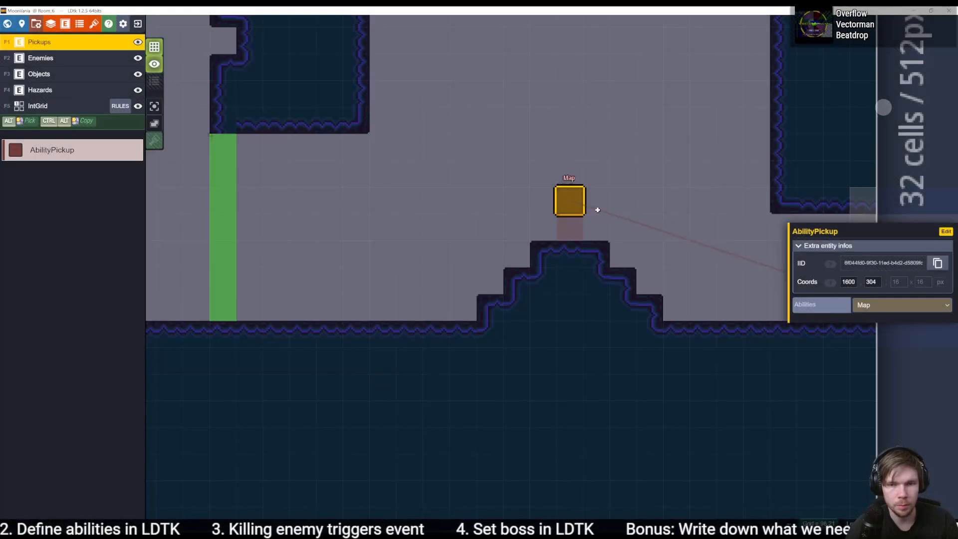
pyautogui.moveTo(575, 208); pyautogui.dragTo(581, 233)
# - Set the AbilityPickup's Abilities value to Dash, save the project, and switch back to Unity to trigger the reimport
pyautogui.click(896, 306)
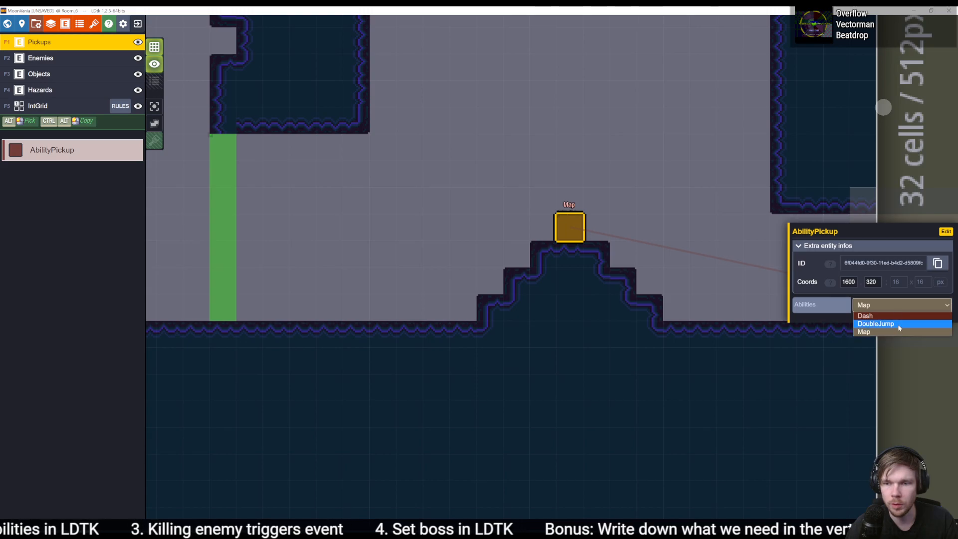
pyautogui.click(901, 321)
pyautogui.hotkey('ctrl', 's')
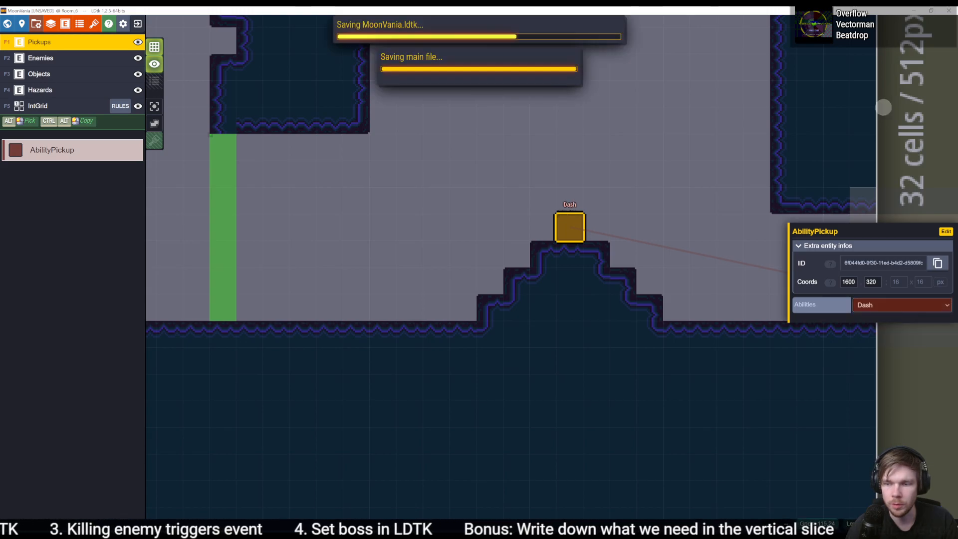
pyautogui.hotkey('alt', 'Tab')
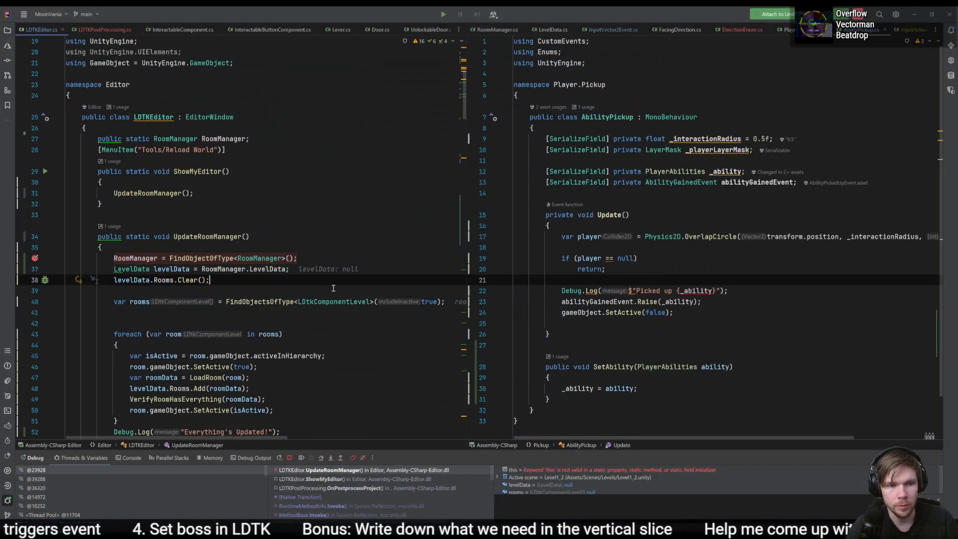
# - At the breakpoint, inspect the RoomManager value, step past the levelData assignment, and expand RoomManager.LevelData
pyautogui.moveTo(135, 259)
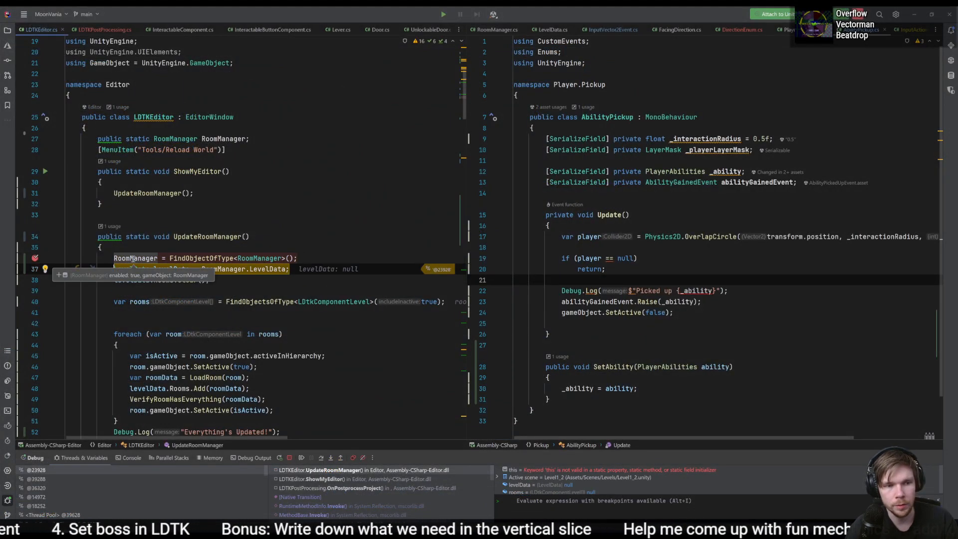
pyautogui.press('F10')
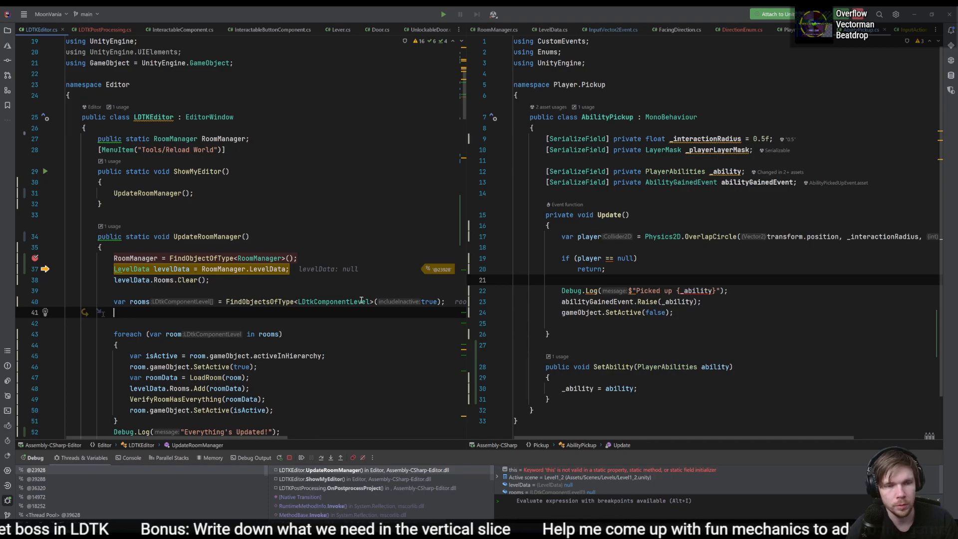
pyautogui.moveTo(285, 270)
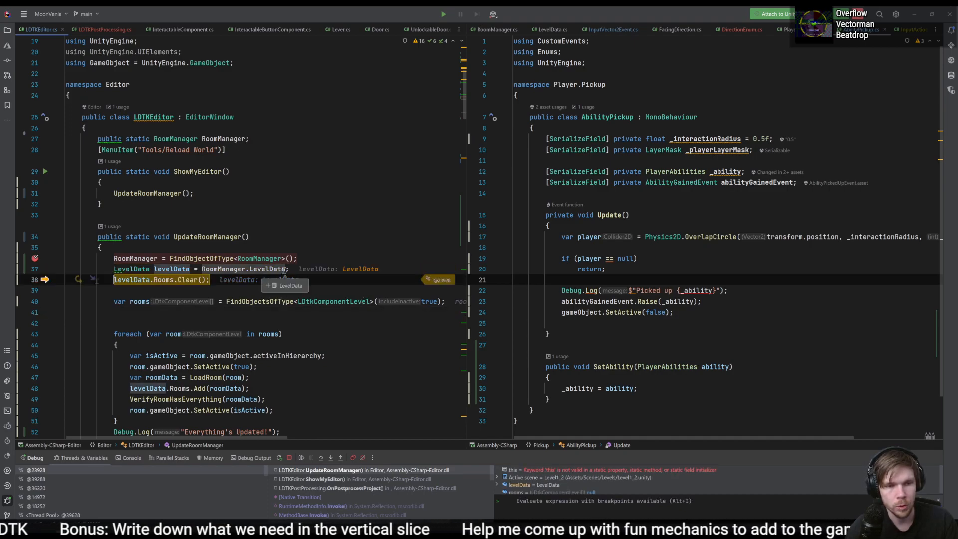
pyautogui.click(290, 285)
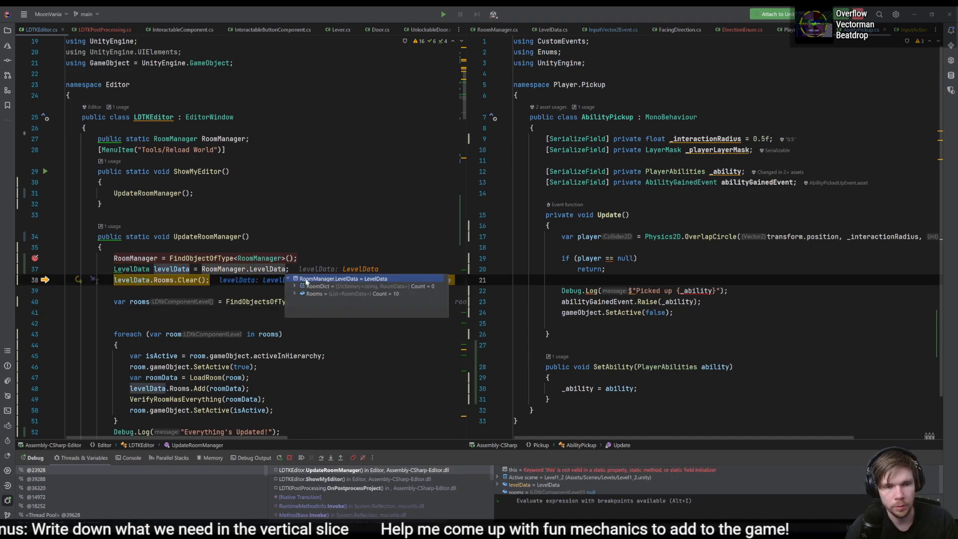
# - Step over the levelData clearing and rooms lookup, and through the foreach loop up to Room_9's SetActive(isActive) line
pyautogui.press('F10')
pyautogui.press('F10')
pyautogui.press('F10')
pyautogui.press('F10')
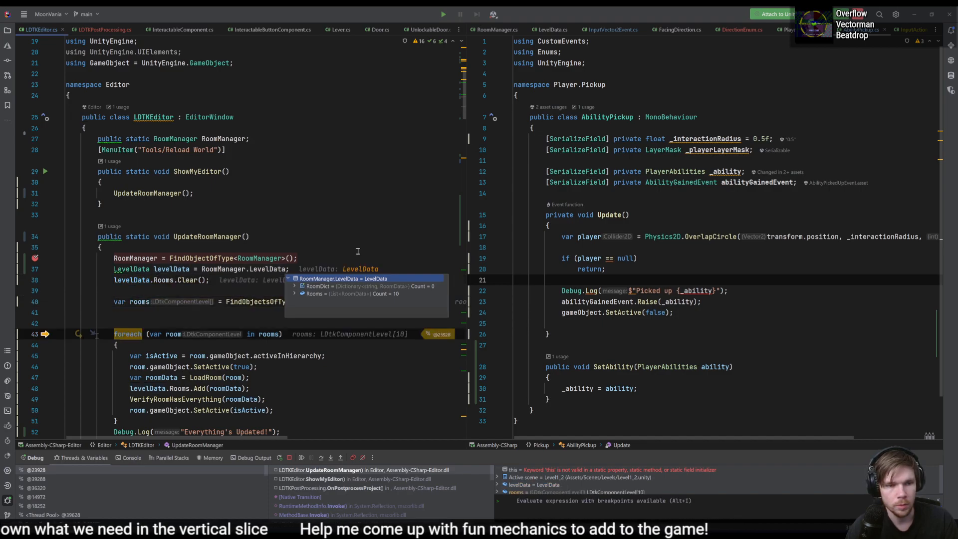
pyautogui.press('F10')
pyautogui.press('F10')
pyautogui.press('F10')
pyautogui.press('F10')
pyautogui.press('F10')
pyautogui.press('F10')
pyautogui.press('F10')
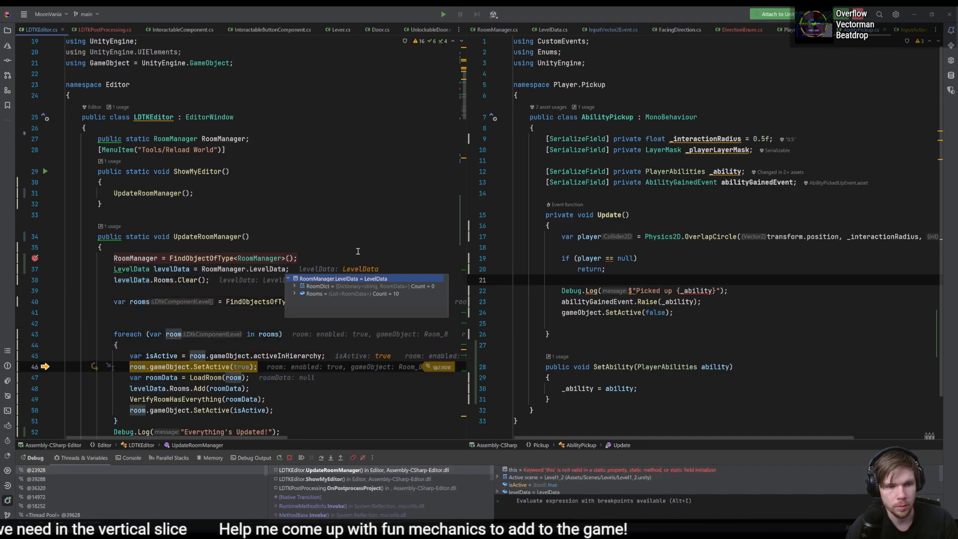
pyautogui.press('F10')
pyautogui.press('F10')
pyautogui.press('F10')
pyautogui.press('F10')
pyautogui.press('F10')
pyautogui.press('F10')
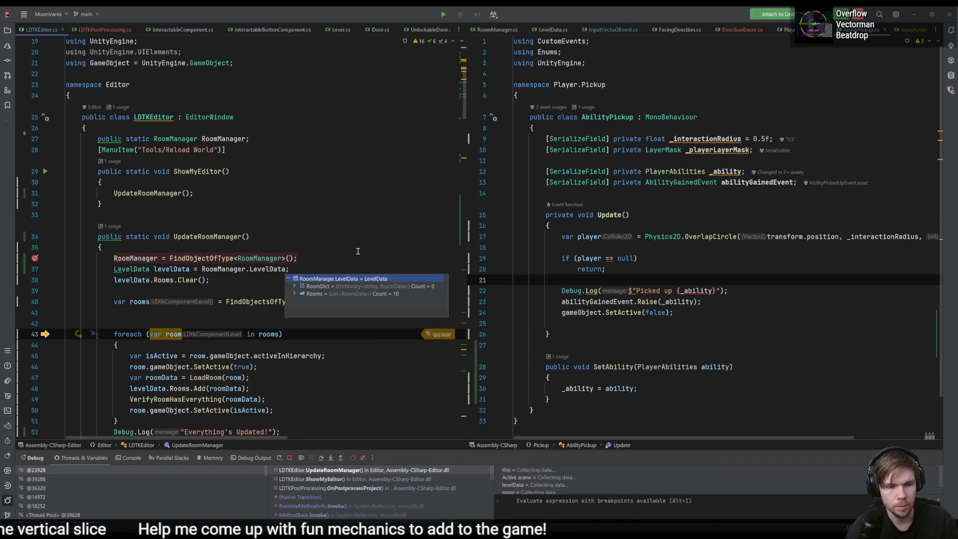
pyautogui.press('F10')
pyautogui.press('F10')
pyautogui.press('F10')
pyautogui.press('F10')
pyautogui.press('F10')
pyautogui.press('F10')
pyautogui.press('F10')
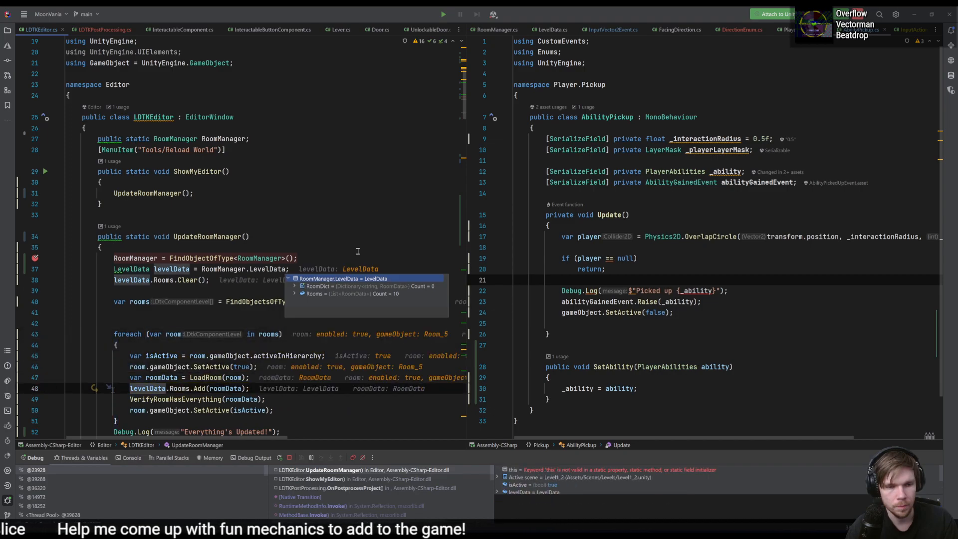
pyautogui.press('F10')
pyautogui.press('F10')
pyautogui.press('F10')
pyautogui.press('F10')
pyautogui.press('F10')
pyautogui.press('F10')
pyautogui.press('F10')
pyautogui.press('F10')
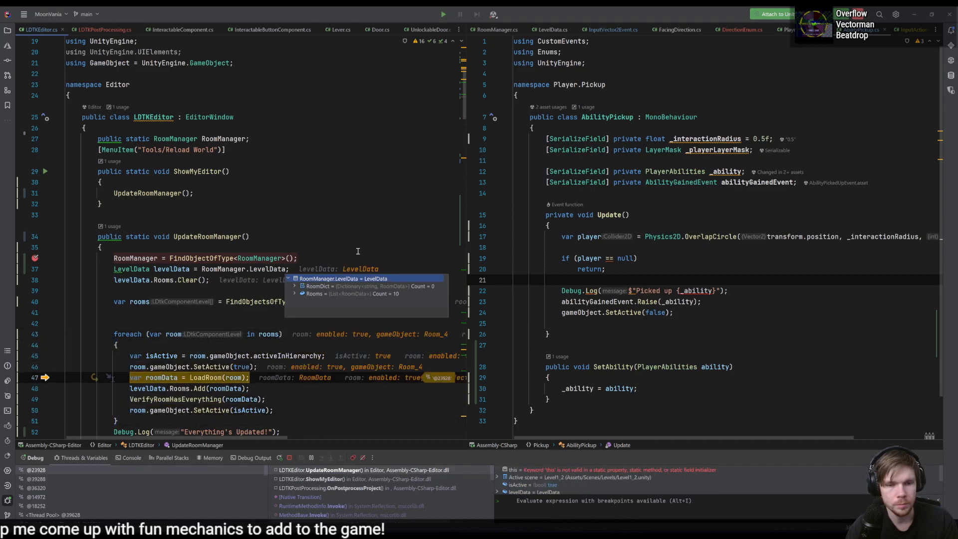
pyautogui.press('F10')
pyautogui.press('F10')
pyautogui.press('F10')
pyautogui.press('F10')
pyautogui.press('F10')
pyautogui.press('F10')
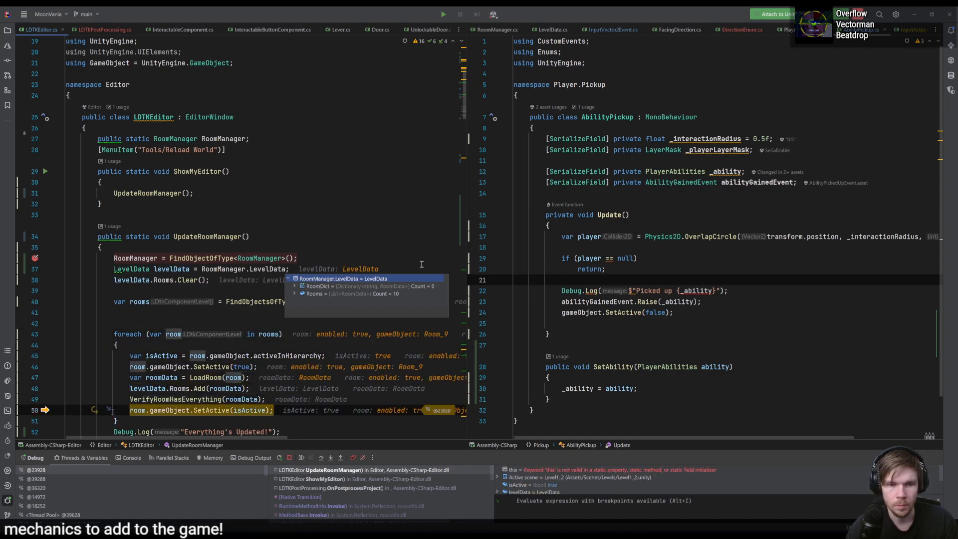
# - Keep stepping through the foreach loop until the end of Room_7's iteration, and resume execution
pyautogui.scroll(-1, 310, 394)
pyautogui.click(311, 386)
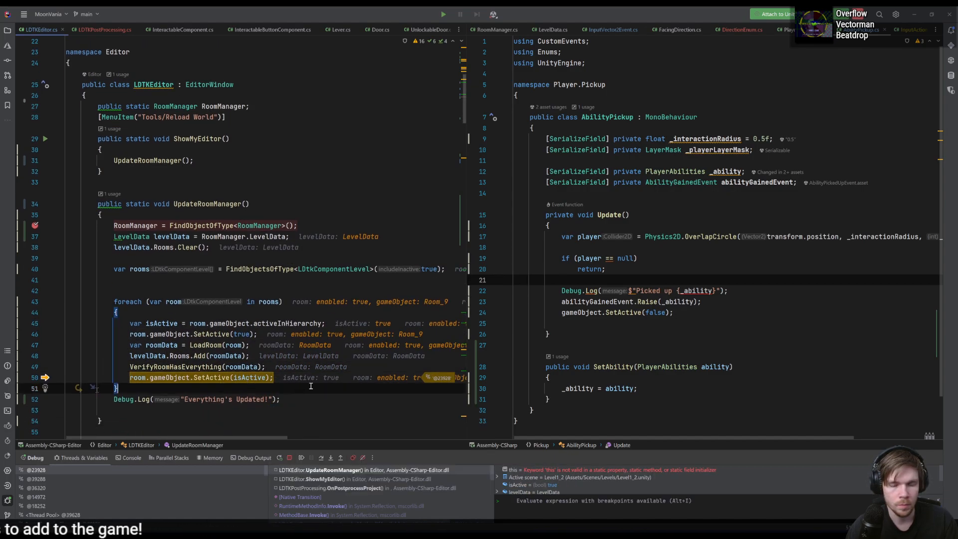
pyautogui.press('F10')
pyautogui.press('F10')
pyautogui.press('F10')
pyautogui.press('F10')
pyautogui.press('F10')
pyautogui.press('F10')
pyautogui.press('F10')
pyautogui.press('F10')
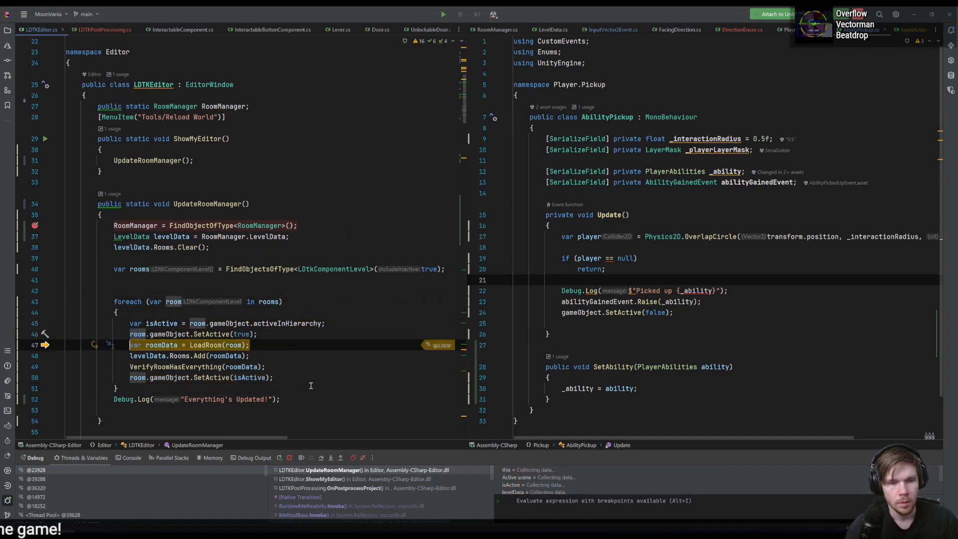
pyautogui.press('F10')
pyautogui.press('F10')
pyautogui.press('F10')
pyautogui.press('F10')
pyautogui.press('F10')
pyautogui.press('F10')
pyautogui.press('F10')
pyautogui.press('F10')
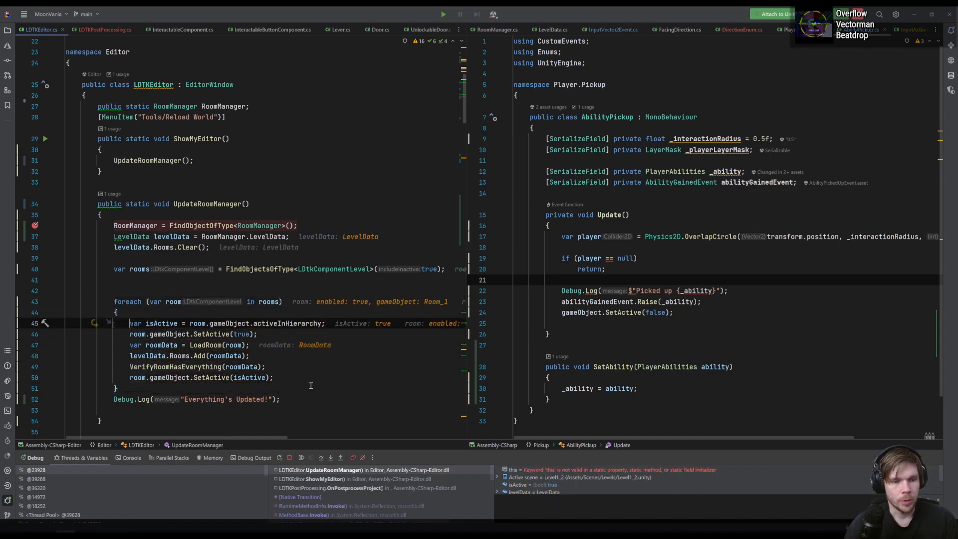
pyautogui.press('F10')
pyautogui.press('F10')
pyautogui.press('F10')
pyautogui.press('F10')
pyautogui.press('F10')
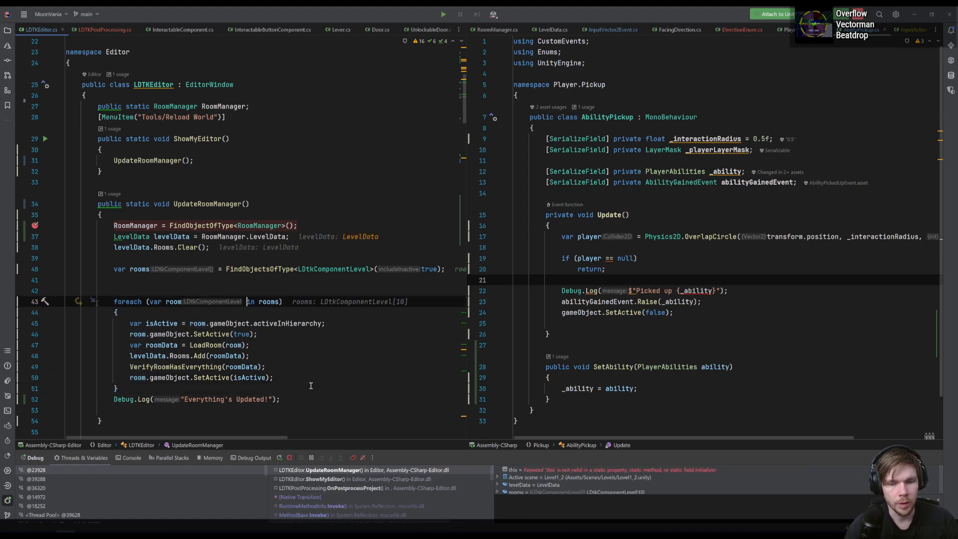
pyautogui.press('F10')
pyautogui.press('F10')
pyautogui.press('F10')
pyautogui.press('F10')
pyautogui.press('F10')
pyautogui.press('F10')
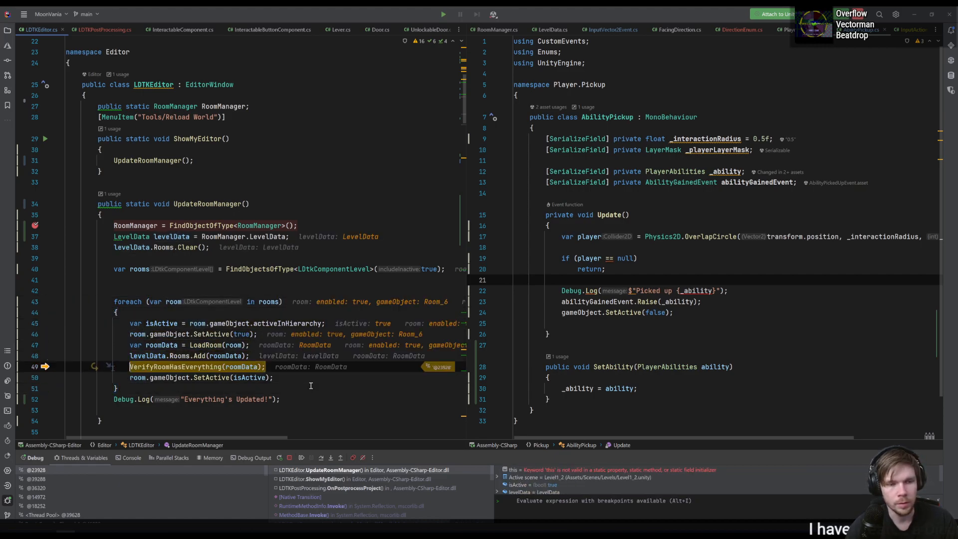
pyautogui.press('F10')
pyautogui.press('F10')
pyautogui.press('F10')
pyautogui.press('F10')
pyautogui.press('F10')
pyautogui.press('F10')
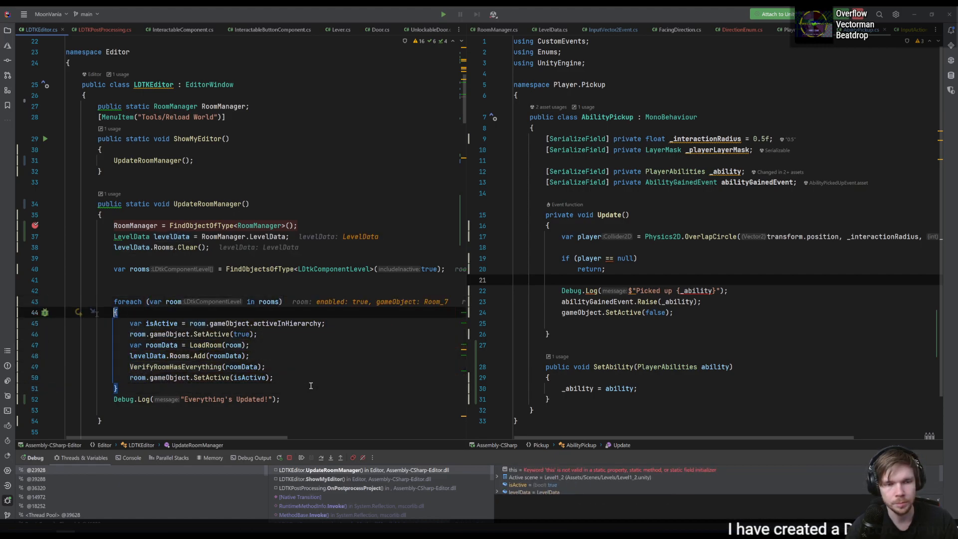
pyautogui.press('F10')
pyautogui.press('F10')
pyautogui.press('F10')
pyautogui.press('F10')
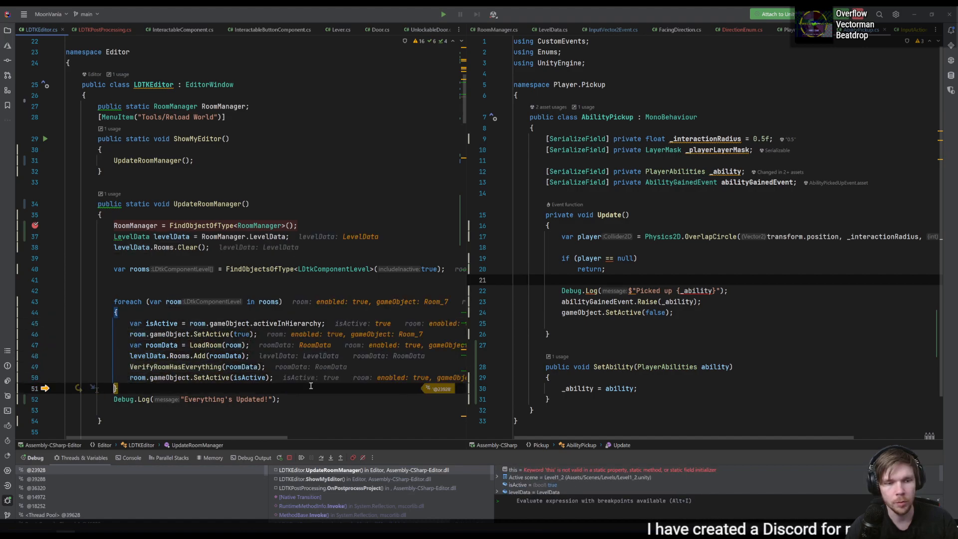
pyautogui.press('F5')
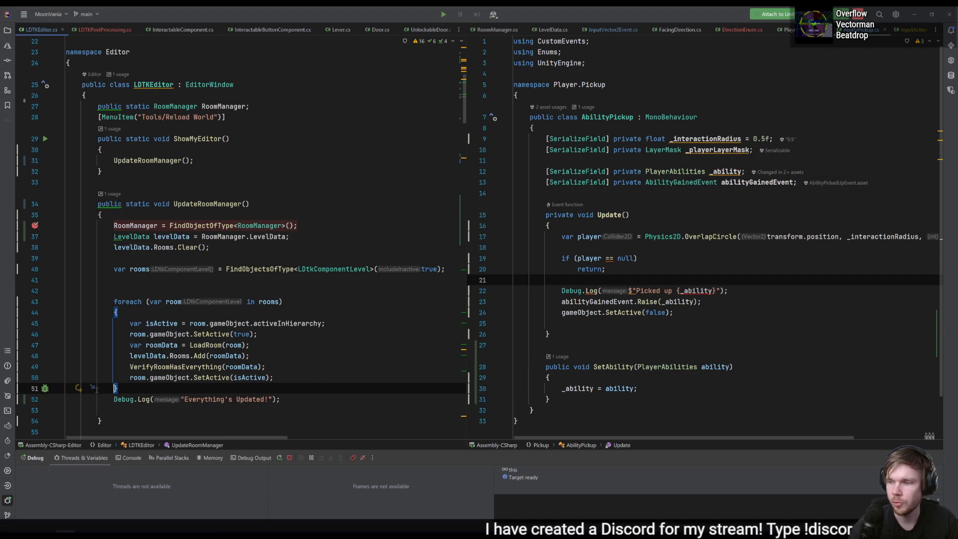
# - Open the LDTKPostProcessing script from the Unity project and delete the OnPostprocessProject name from its override's signature
pyautogui.hotkey('alt', 'Tab')
pyautogui.doubleClick(149, 407)
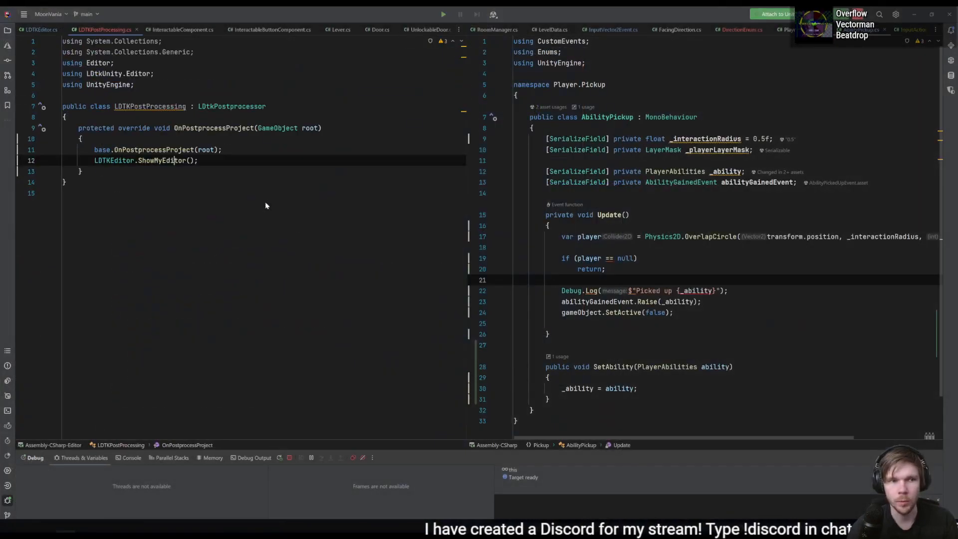
pyautogui.click(194, 150)
pyautogui.click(198, 127)
pyautogui.doubleClick(219, 128)
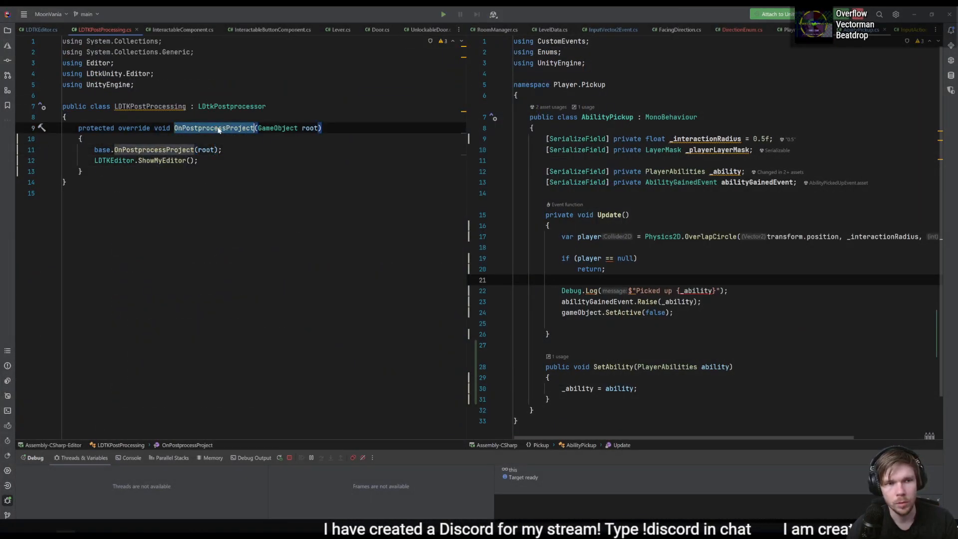
pyautogui.write('OnPost')
pyautogui.hotkey('ctrl', 'BackSpace')
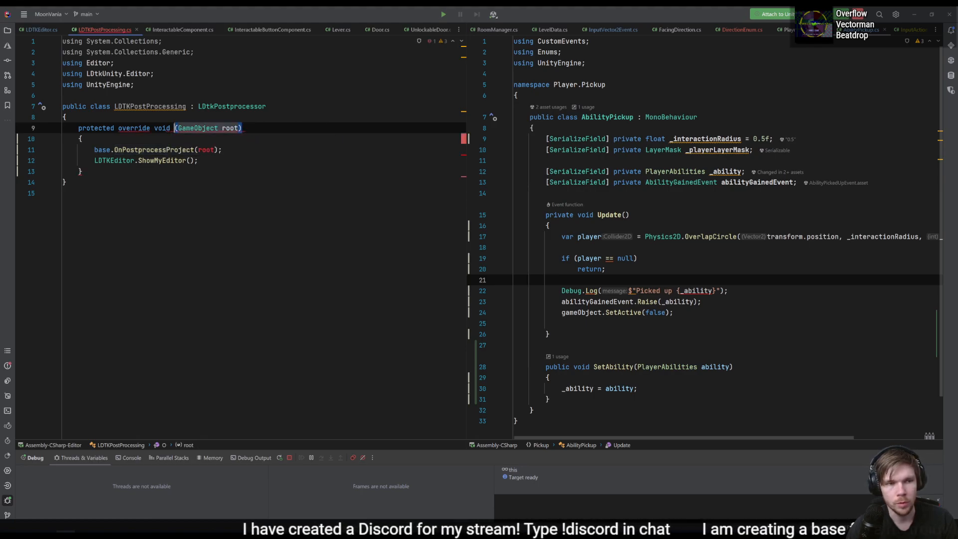
# - Replace the old signature's protected override modifiers with a generated OnPostprocessLevel override taking root and projectJson
pyautogui.press('Left')
pyautogui.hotkey('ctrl', 'Left')
pyautogui.hotkey('ctrl', 'BackSpace')
pyautogui.write('override o')
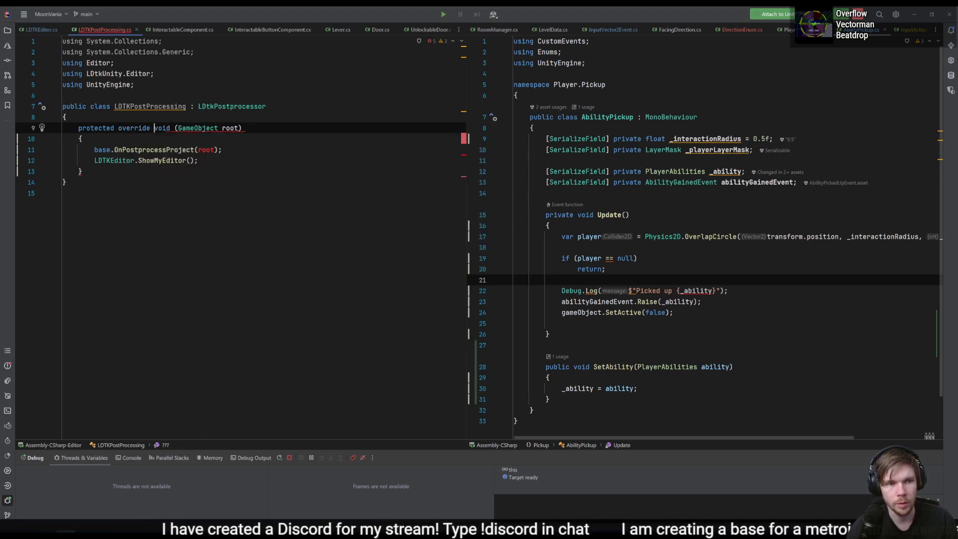
pyautogui.press('Return')
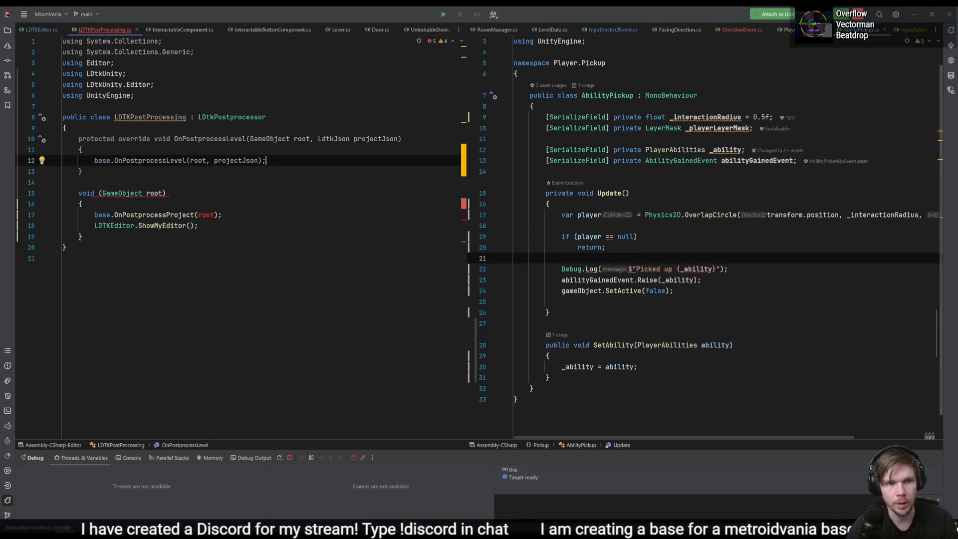
# - Move the old method's base.OnPostprocessProject and LDTKEditor.ShowMyEditor calls into the OnPostprocessLevel override
pyautogui.moveTo(225, 226); pyautogui.dragTo(250, 208)
pyautogui.hotkey('ctrl', 'x')
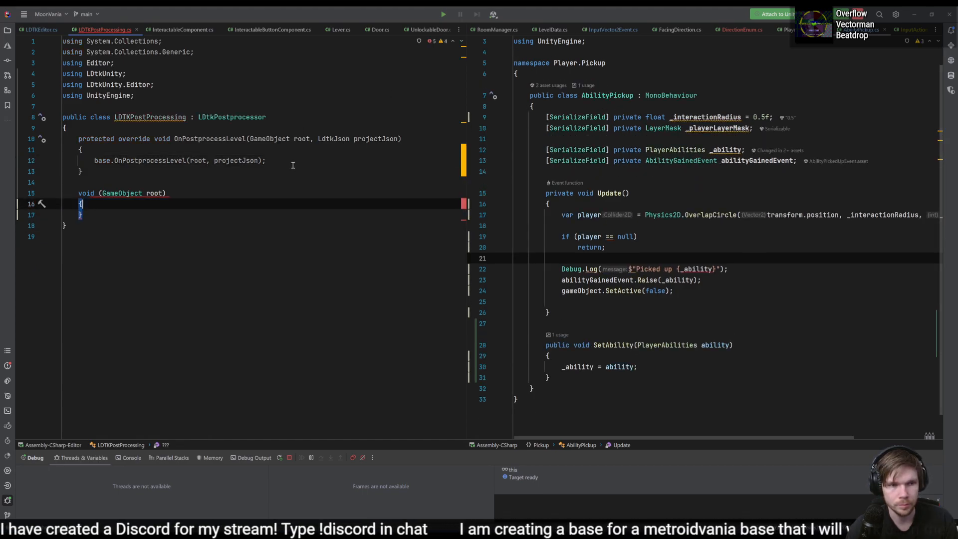
pyautogui.click(293, 163)
pyautogui.hotkey('ctrl', 'v')
# - Delete the empty leftover method and the base.OnPostprocessProject(root) line from the LDTKPostProcessing class
pyautogui.moveTo(167, 239); pyautogui.dragTo(80, 203)
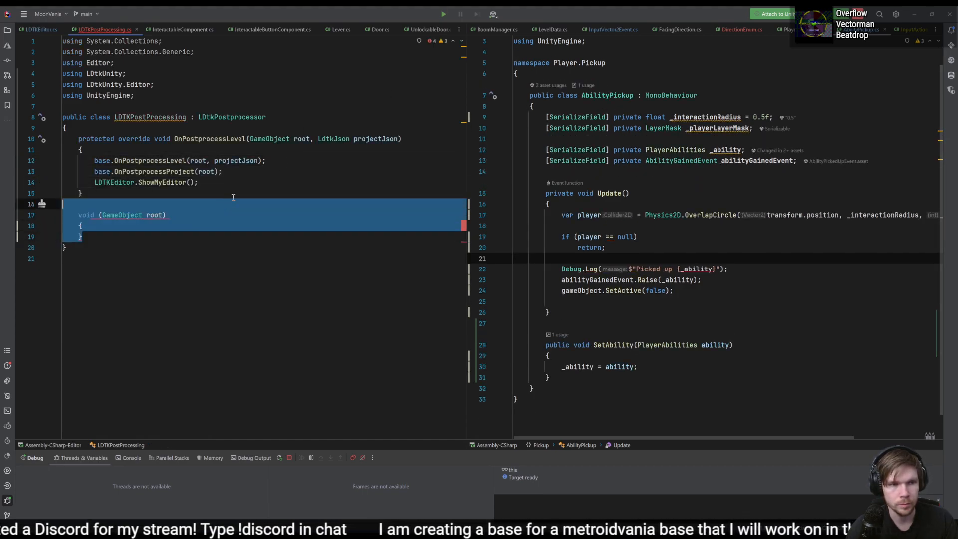
pyautogui.press('BackSpace')
pyautogui.moveTo(269, 171); pyautogui.dragTo(304, 163)
pyautogui.press('BackSpace')
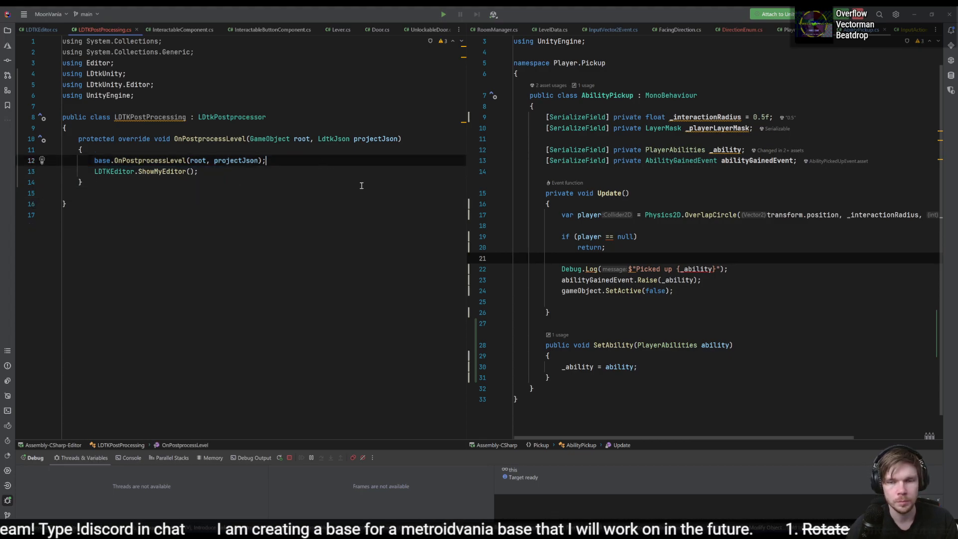
# - Inspect Room_6's AbilityPickup in Unity, then in LDtk move that pickup to coordinates 1616, 304 and save the project
pyautogui.hotkey('alt', 'Tab')
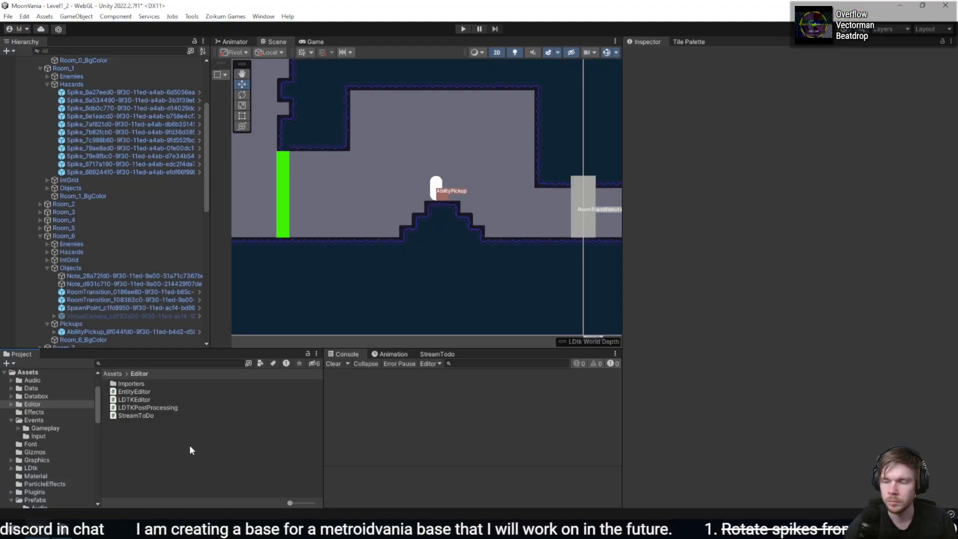
pyautogui.click(102, 331)
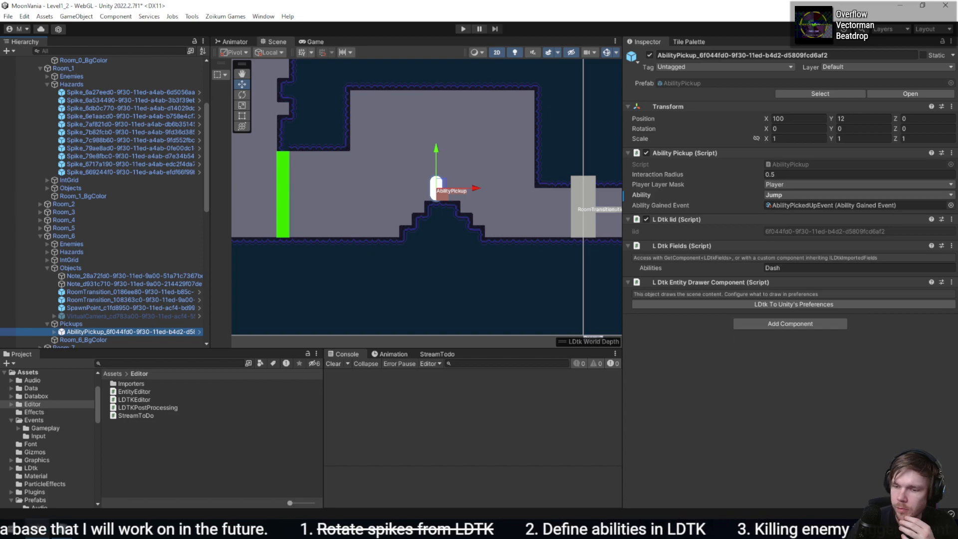
pyautogui.hotkey('alt', 'Tab')
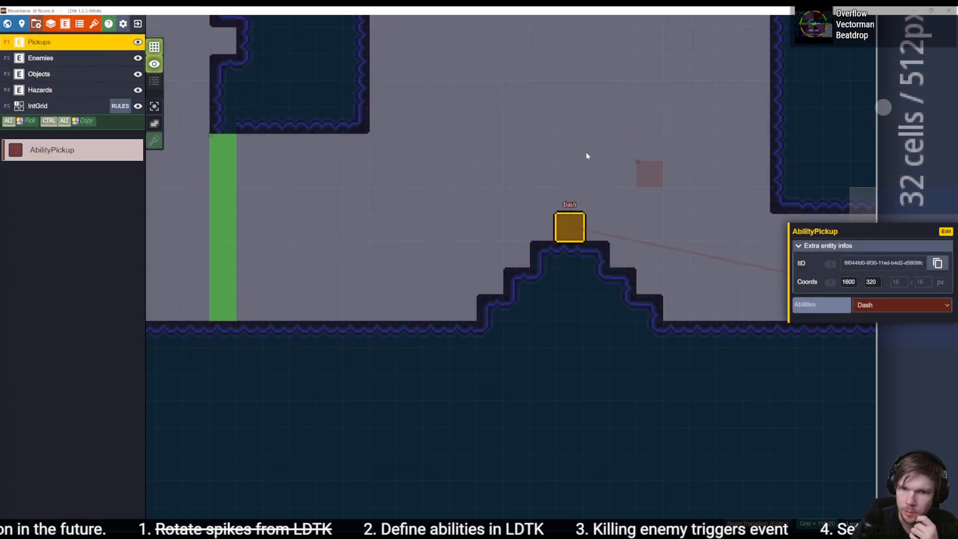
pyautogui.moveTo(553, 228); pyautogui.dragTo(580, 202)
pyautogui.hotkey('ctrl', 's')
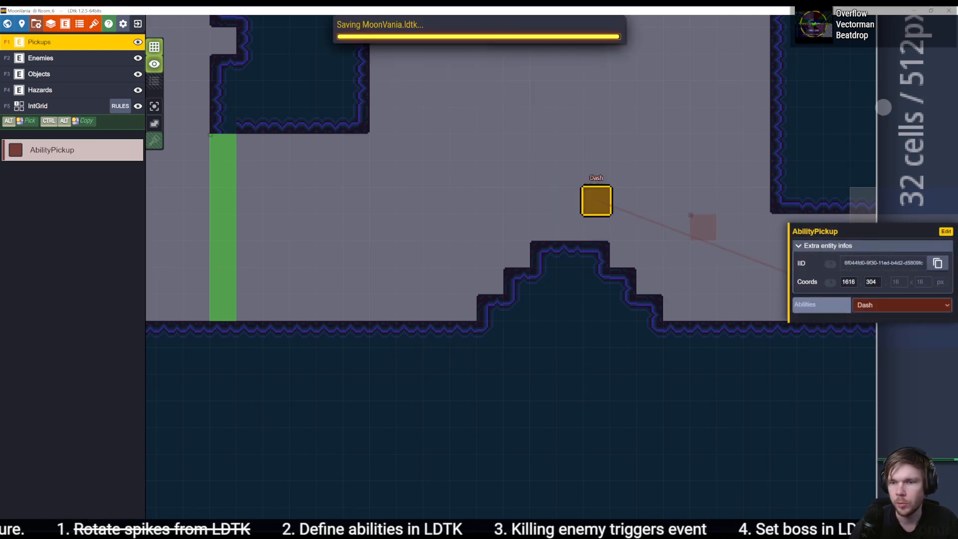
# - Remove the breakpoint on the FindObjectOfType<RoomManager> line in Rider, resume execution, and select Room_6's AbilityPickup in Unity
pyautogui.hotkey('alt', 'Tab')
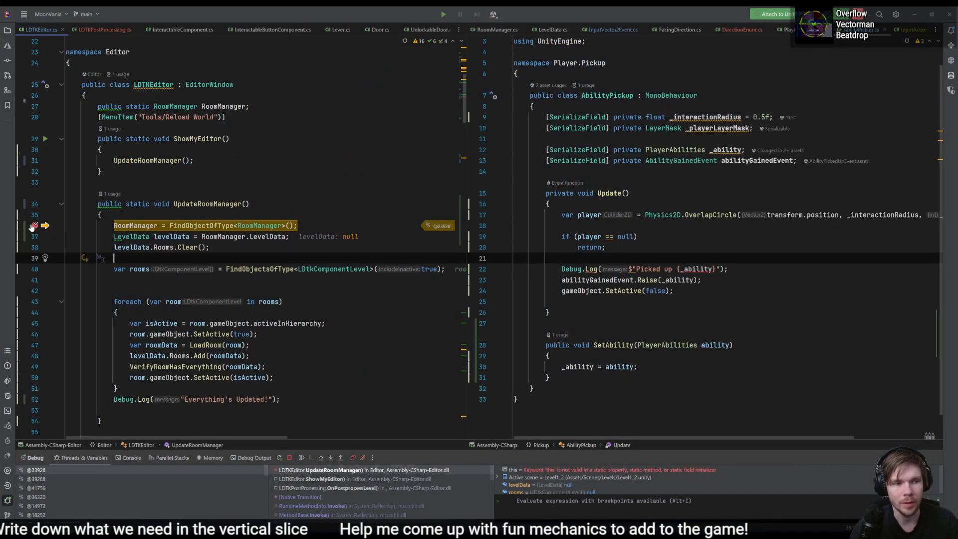
pyautogui.click(35, 227)
pyautogui.press('F5')
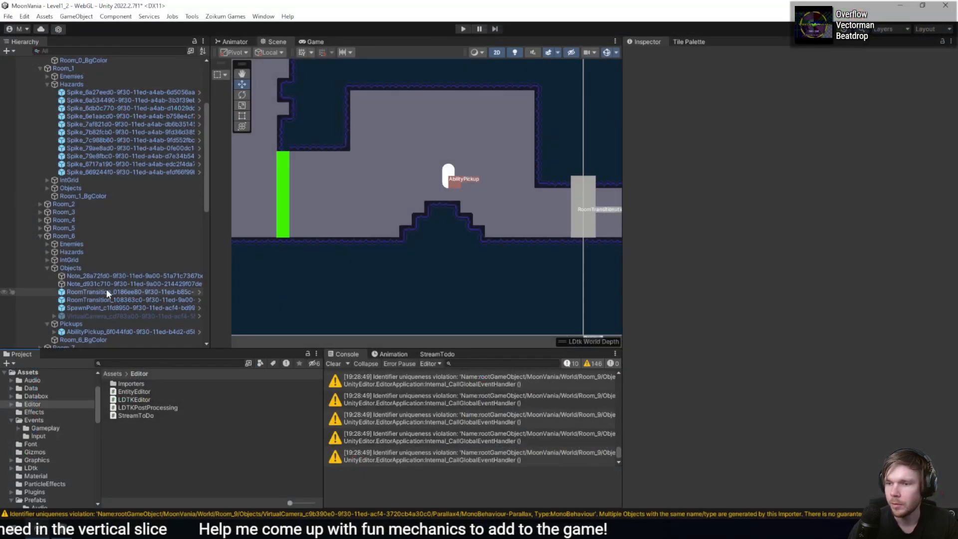
pyautogui.click(89, 332)
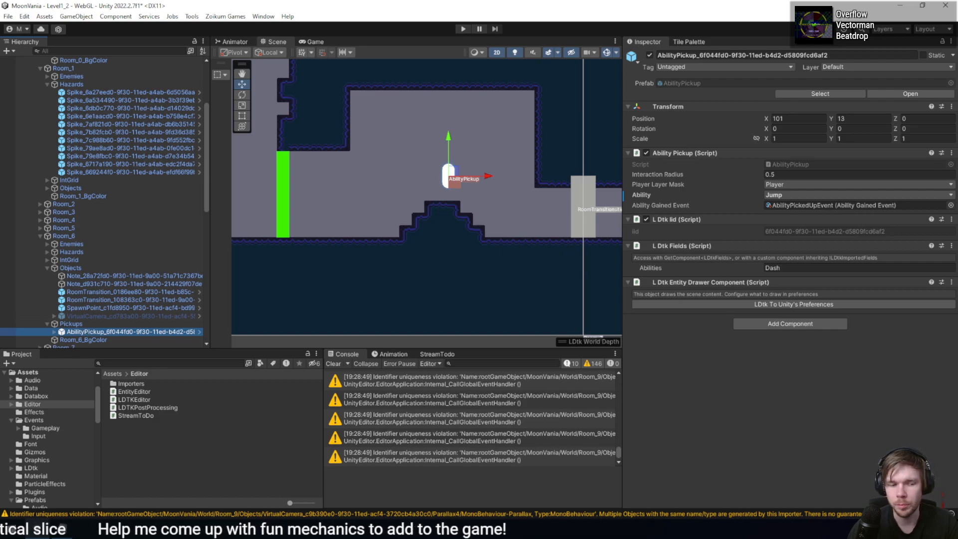
# - In LDtk, set the AbilityPickup's Abilities field to Map, move it to coordinates 1600, 320, and save the project
pyautogui.hotkey('alt', 'Tab')
pyautogui.click(902, 305)
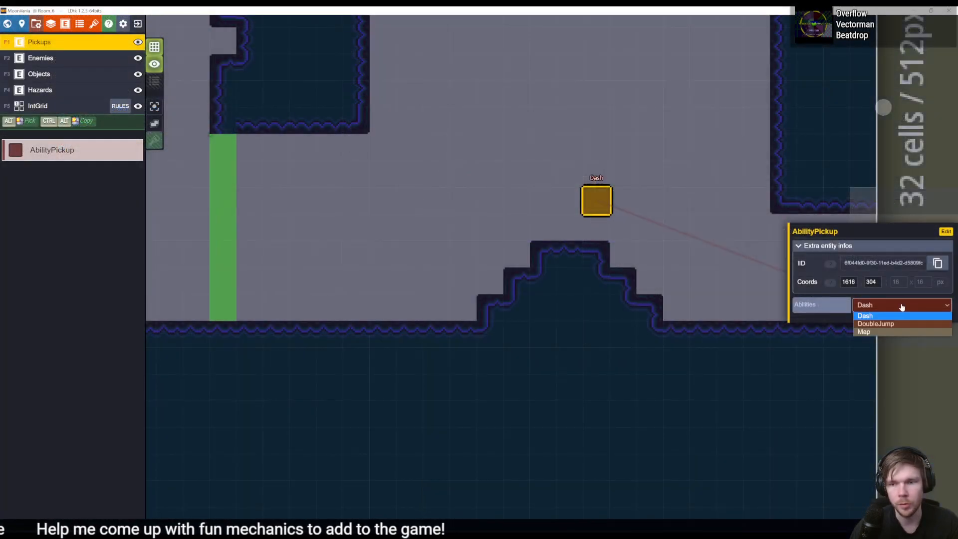
pyautogui.click(893, 332)
pyautogui.moveTo(596, 204); pyautogui.dragTo(570, 230)
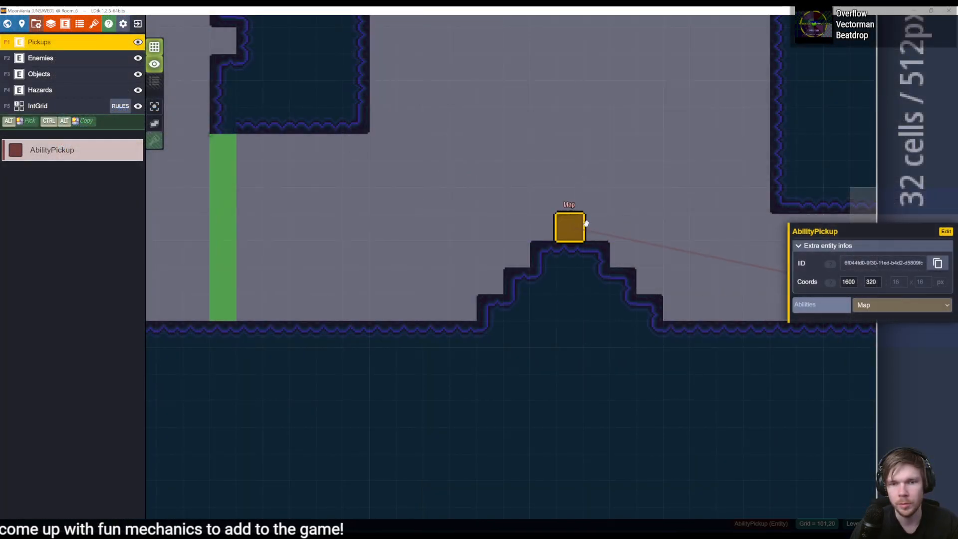
pyautogui.hotkey('ctrl', 's')
# - Switch to Unity, select Room_6's AbilityPickup, and run the Reload World tool
pyautogui.hotkey('alt', 'Tab')
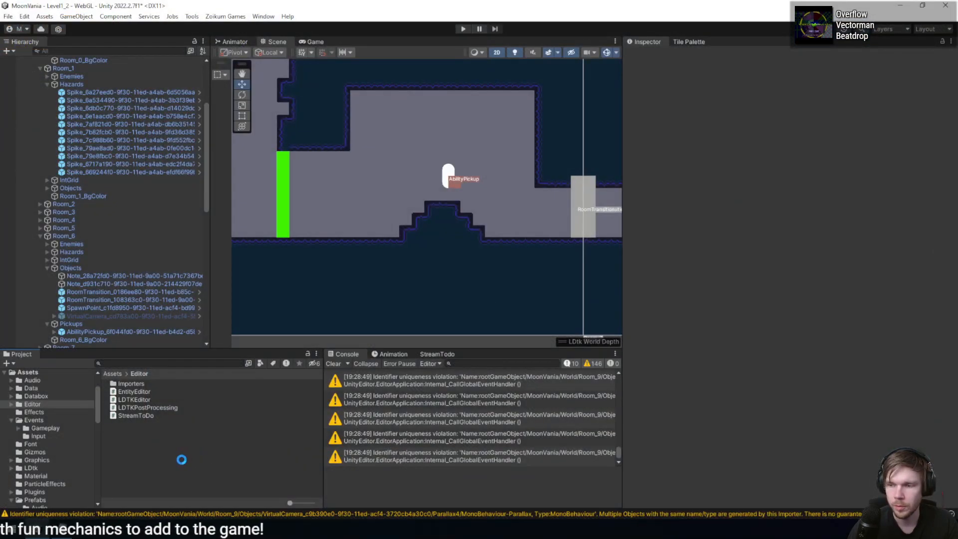
pyautogui.click(142, 330)
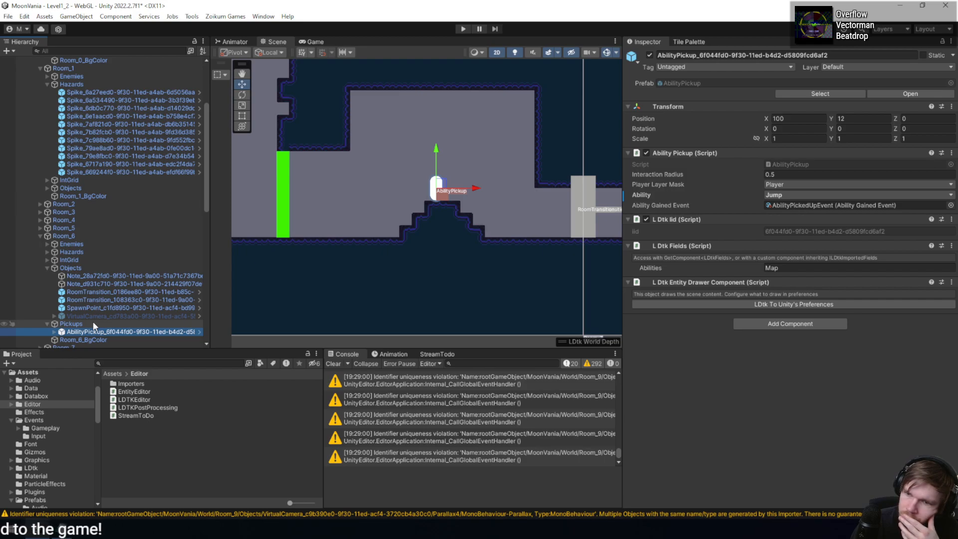
pyautogui.click(191, 16)
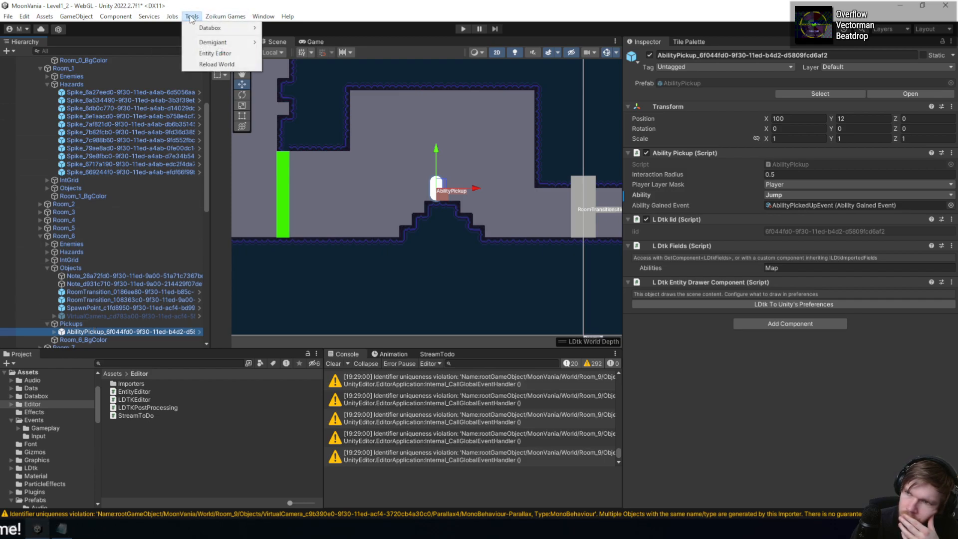
pyautogui.click(216, 64)
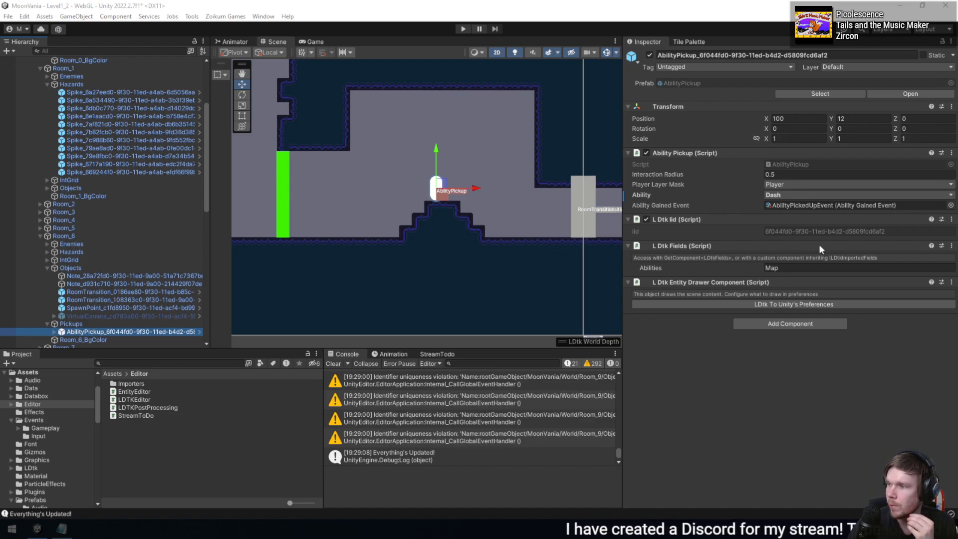
# - Open the AbilityPickup script from its component and add the ILDtkImportedFields interface to the class declaration
pyautogui.doubleClick(813, 164)
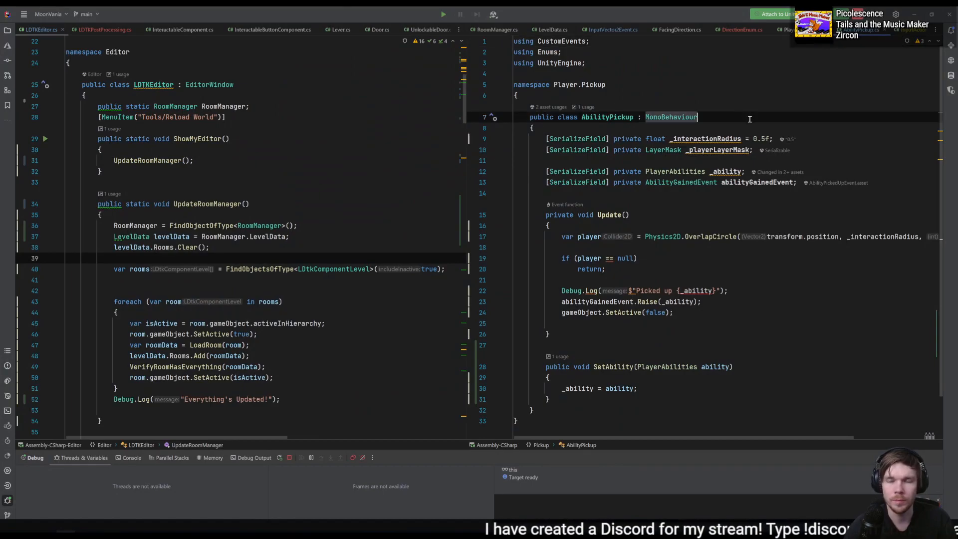
pyautogui.write(', ILDTK')
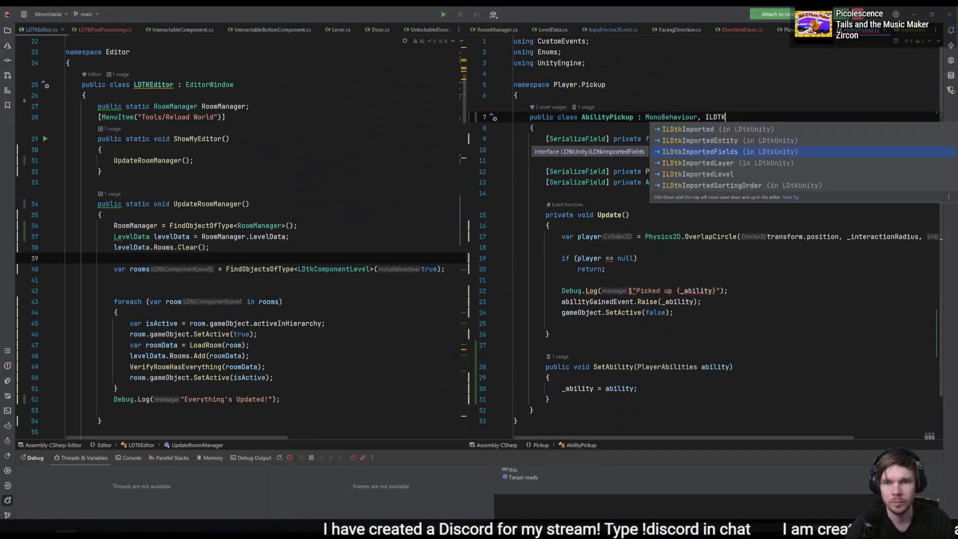
pyautogui.press('Return')
# - Examine the ILDtkImportedFields and ILDtkImported interface definitions, and return to the AbilityPickup class
pyautogui.keyDown('ctrl'); pyautogui.click(749, 122); pyautogui.keyUp('ctrl')
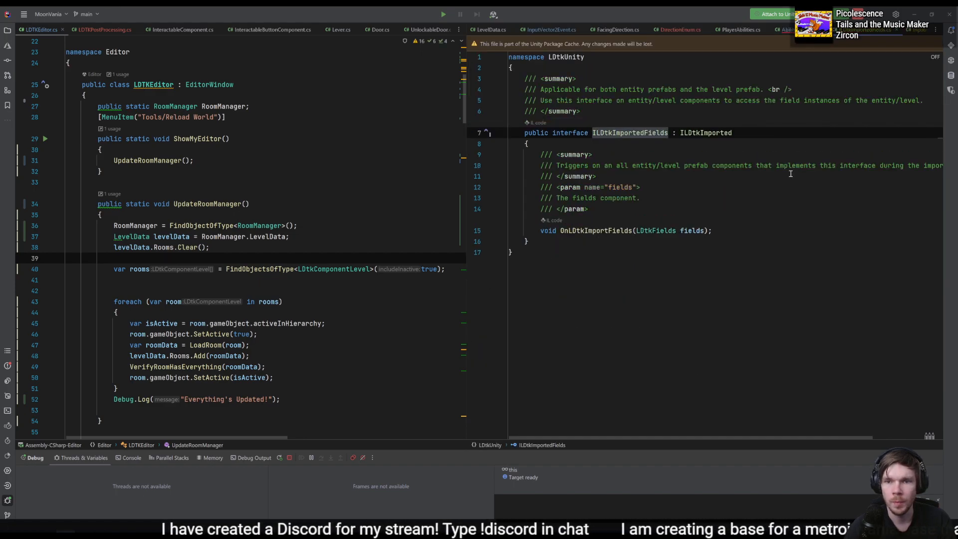
pyautogui.keyDown('ctrl'); pyautogui.click(719, 133); pyautogui.keyUp('ctrl')
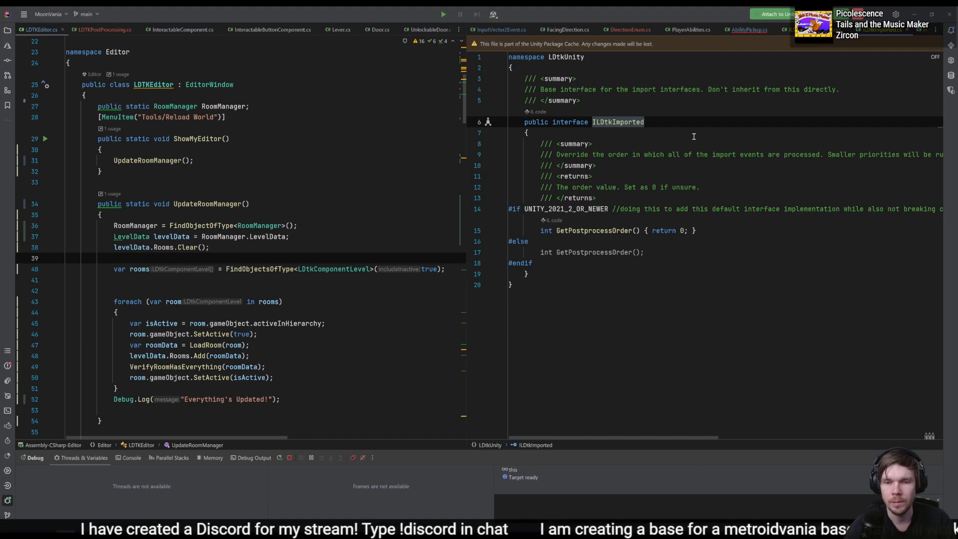
pyautogui.hotkey('ctrl', 'alt', 'Left')
pyautogui.hotkey('ctrl', 'alt', 'Left')
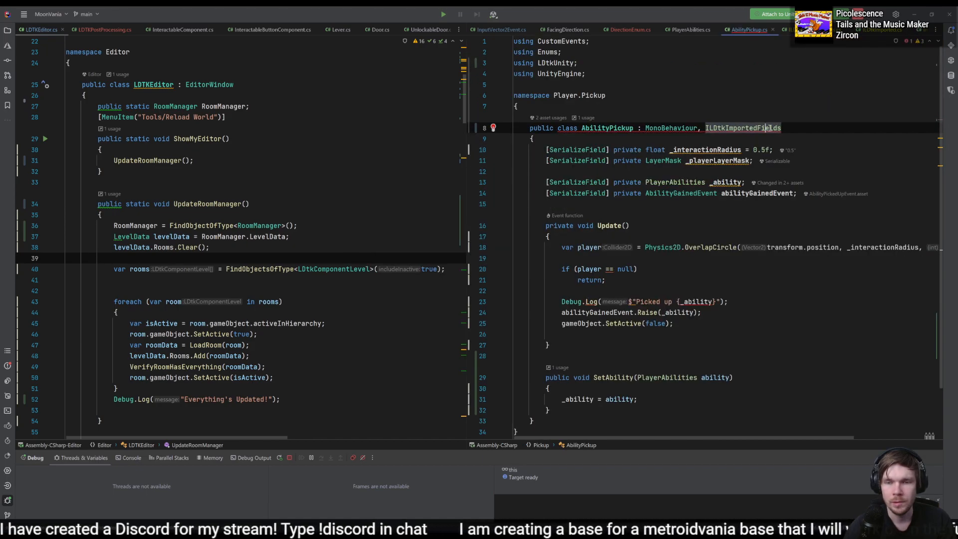
# - Generate the missing OnLDtkImportFields method and start assigning _ability from fields.GetEnum<PlayerAbilities> in its body
pyautogui.hotkey('alt', 'Return')
pyautogui.press('Return')
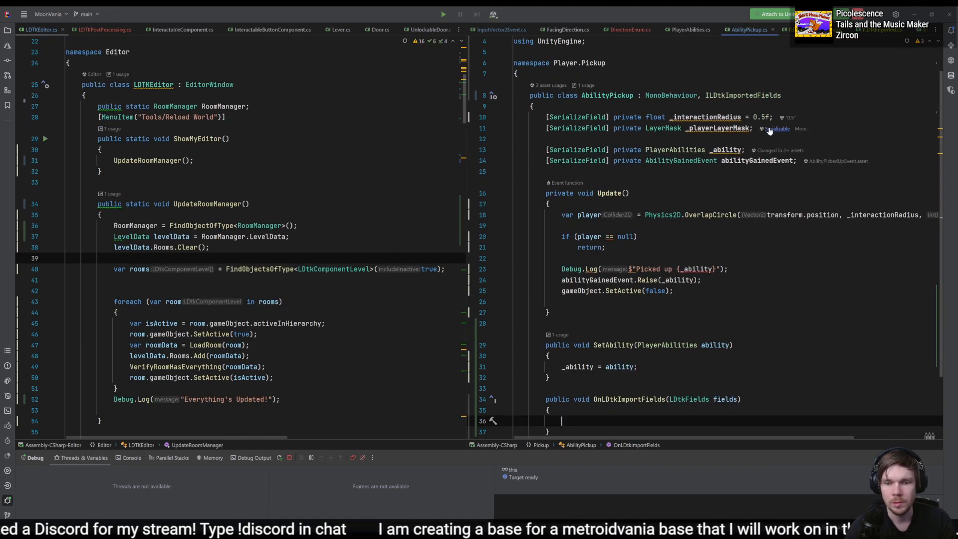
pyautogui.write('_ability = fields')
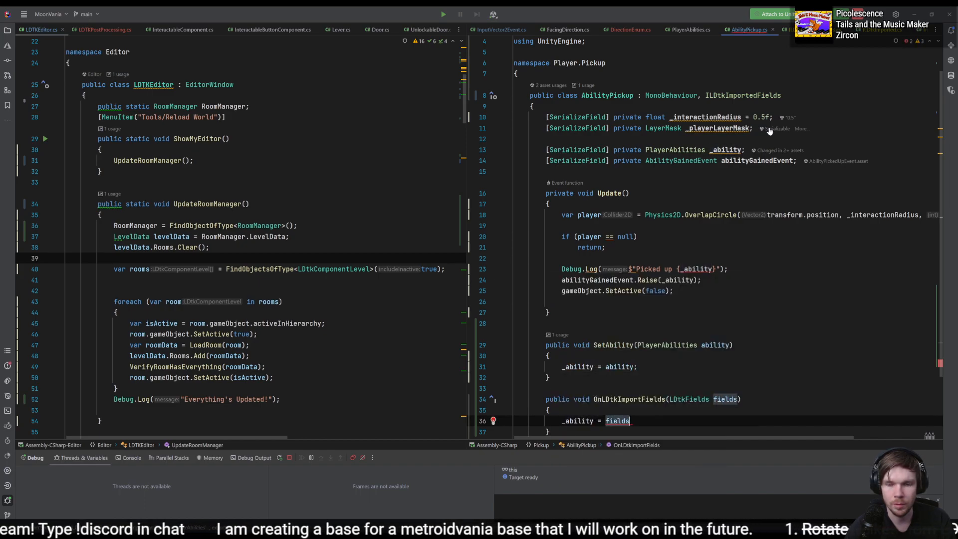
pyautogui.write('.GetEnu')
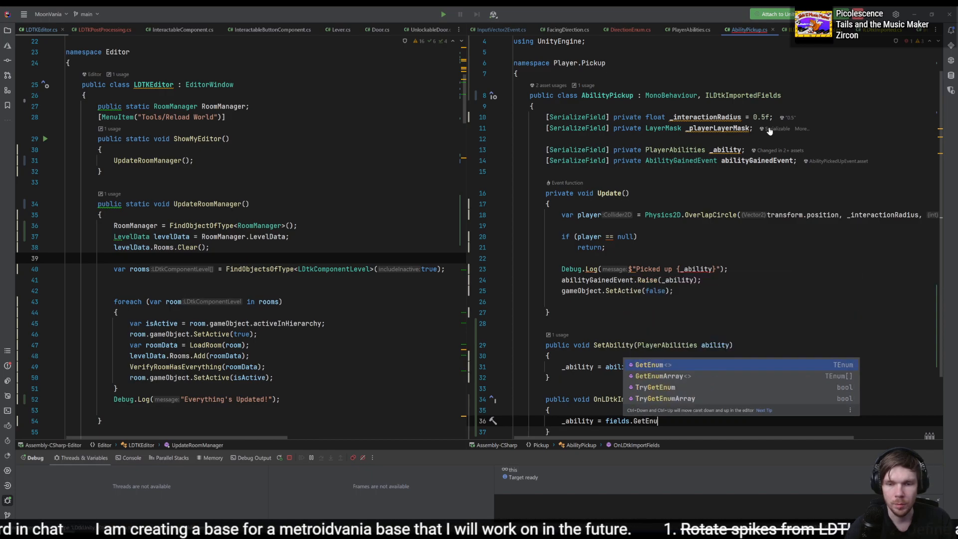
pyautogui.press('Return')
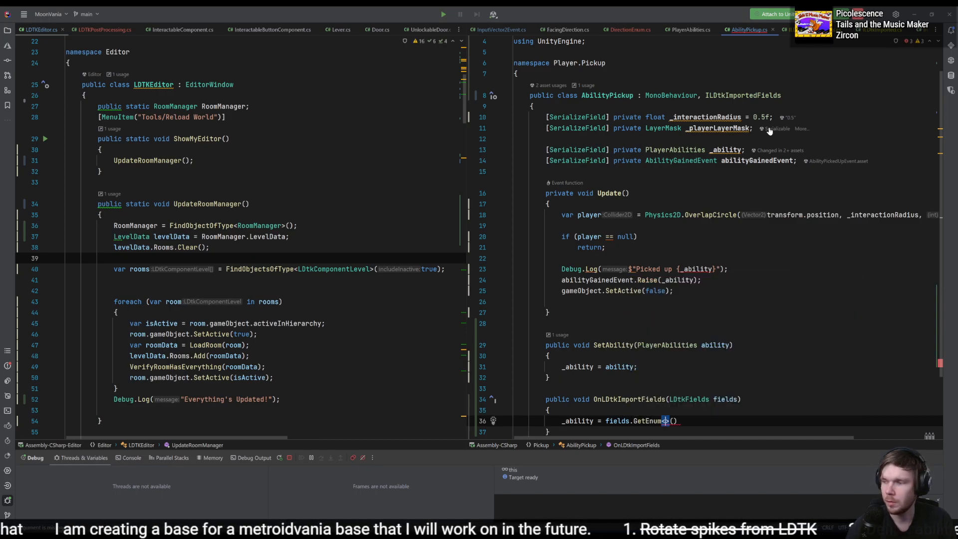
pyautogui.write('Playera')
pyautogui.press('Return')
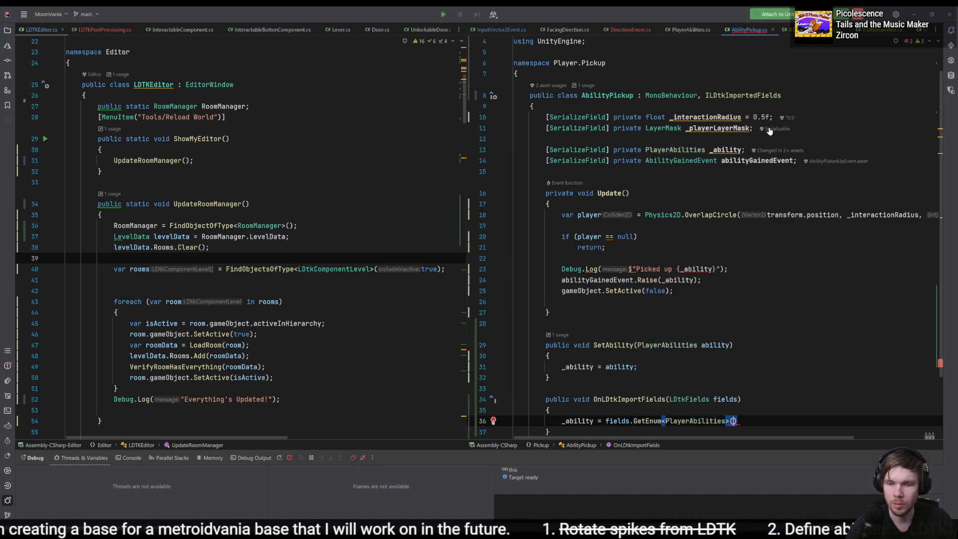
# - Complete the GetEnum<PlayerAbilities> call with the identifier "Abilities" and a closing semicolon
pyautogui.press('BackSpace')
pyautogui.write(';')
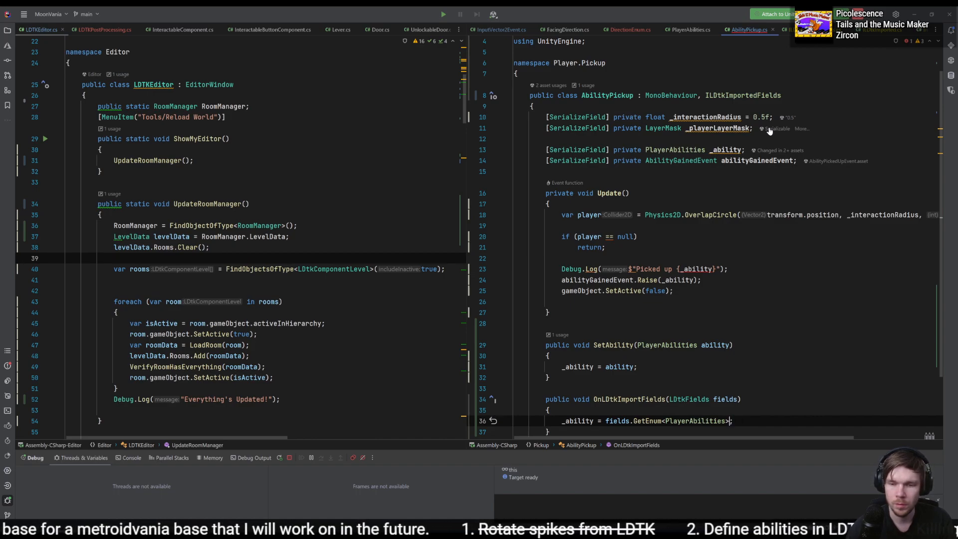
pyautogui.write('(')
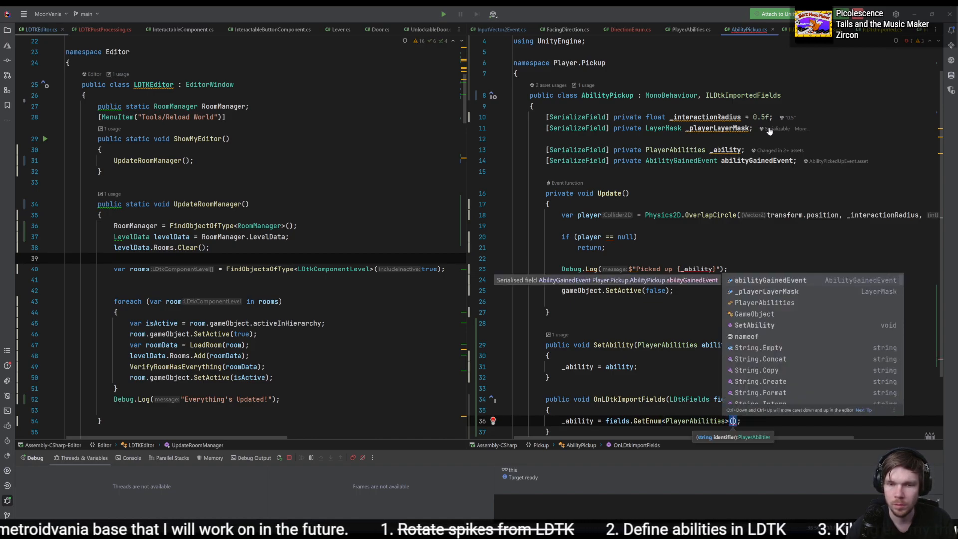
pyautogui.press('Escape')
pyautogui.press('Escape')
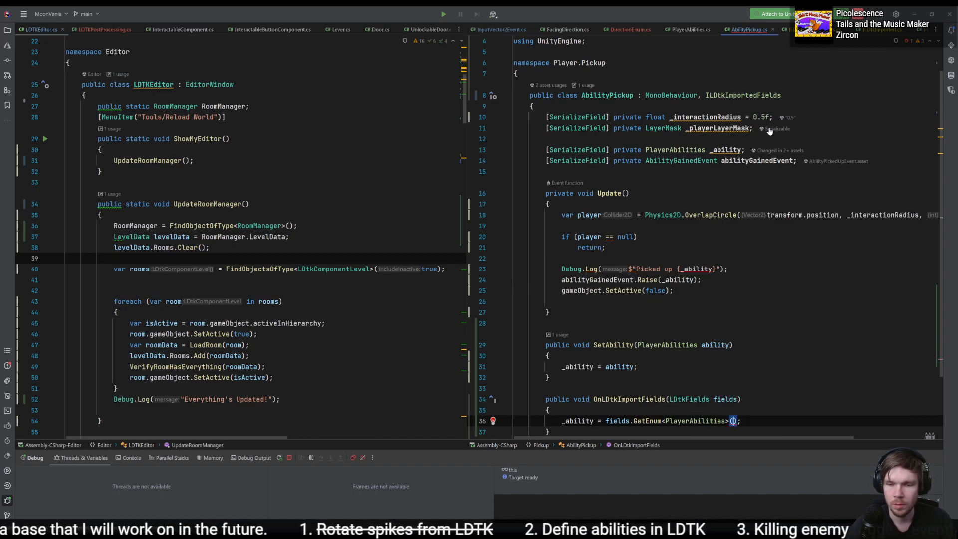
pyautogui.write('"')
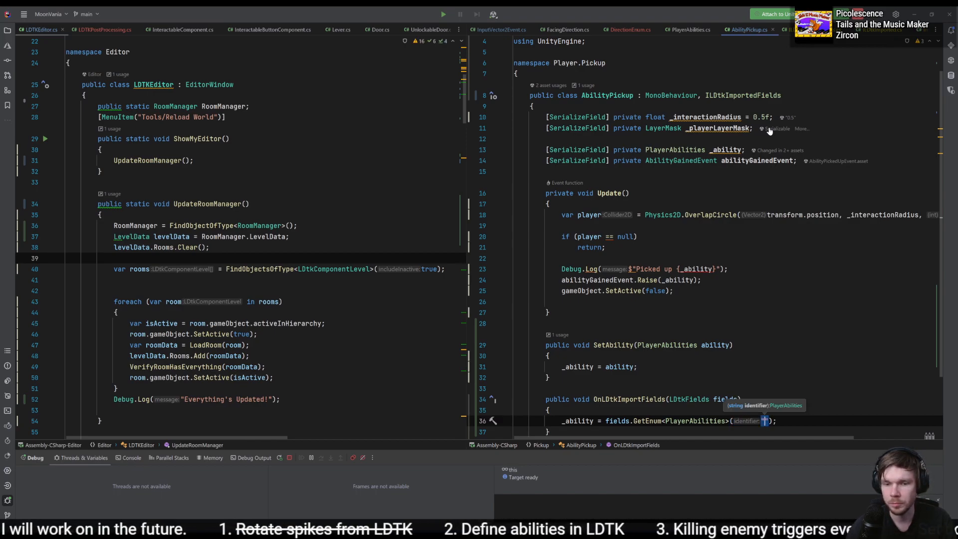
pyautogui.write('Abilities')
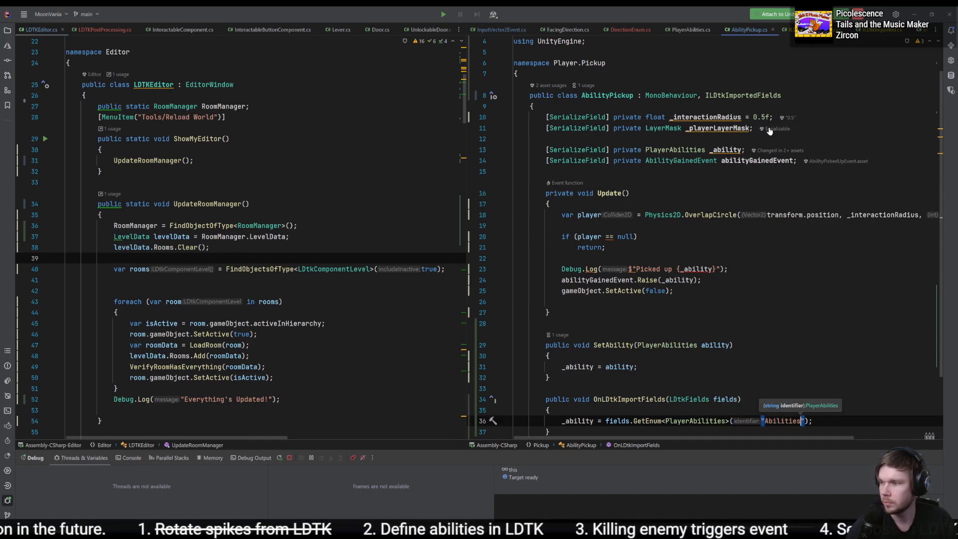
pyautogui.click(771, 385)
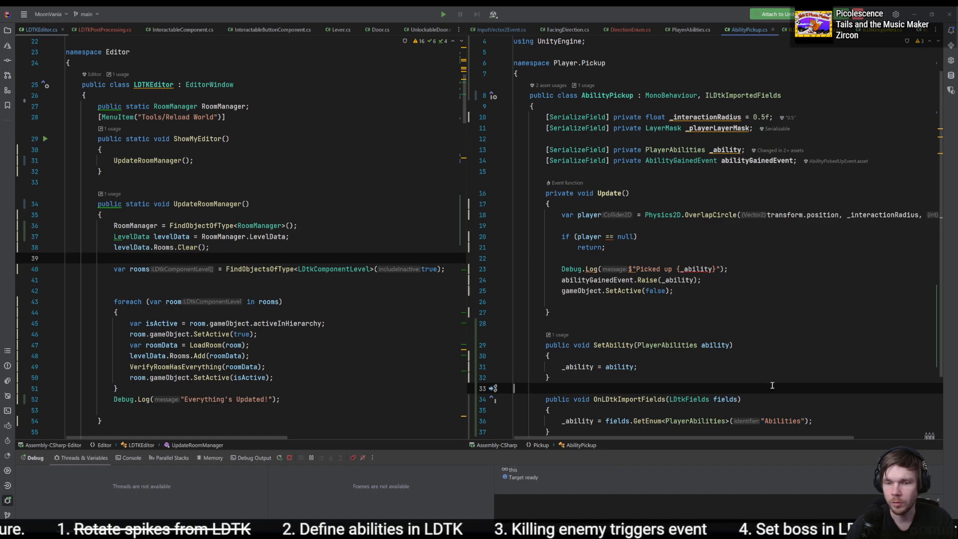
# - Inspect Room_6's AbilityPickup in Unity, and set a breakpoint in Rider on the _ability assignment inside OnLDtkImportFields
pyautogui.hotkey('alt', 'Tab')
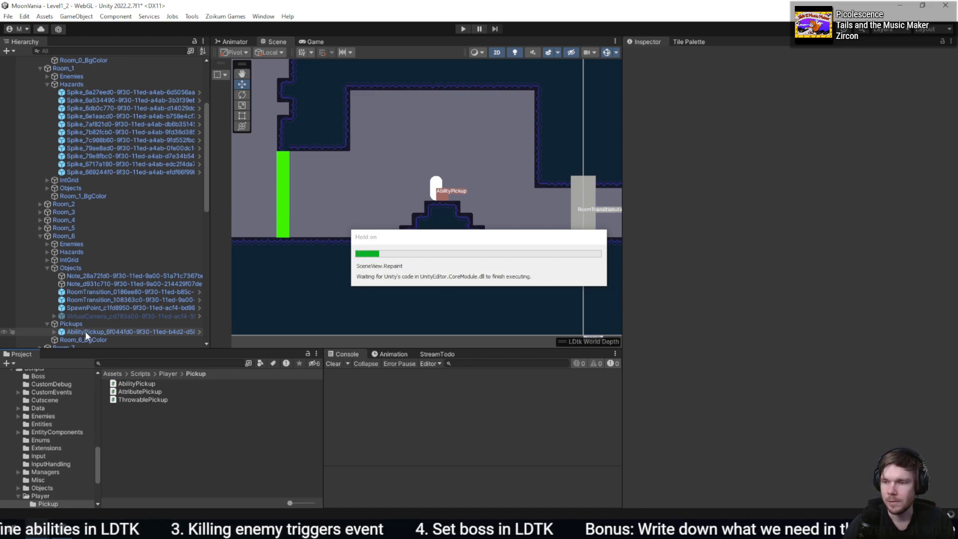
pyautogui.click(85, 331)
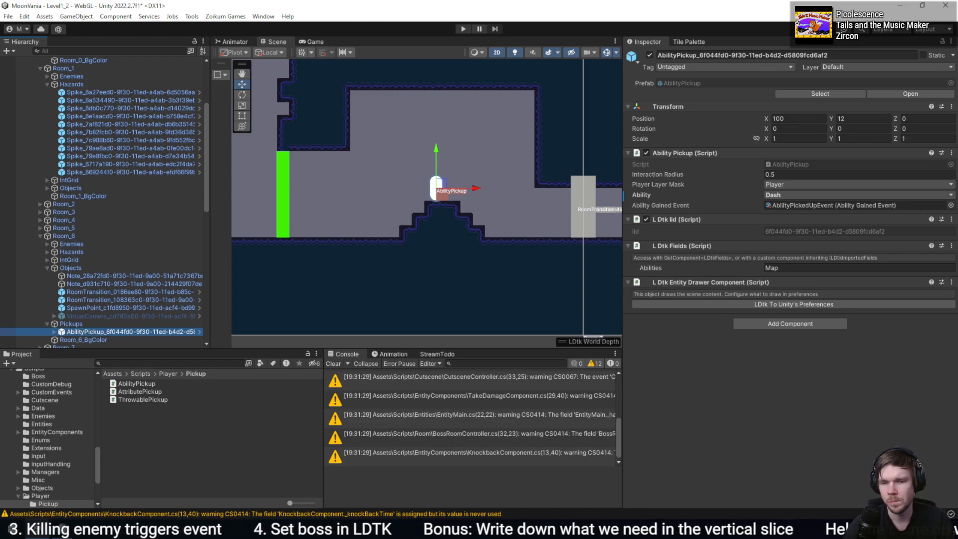
pyautogui.hotkey('alt', 'Tab')
pyautogui.click(492, 420)
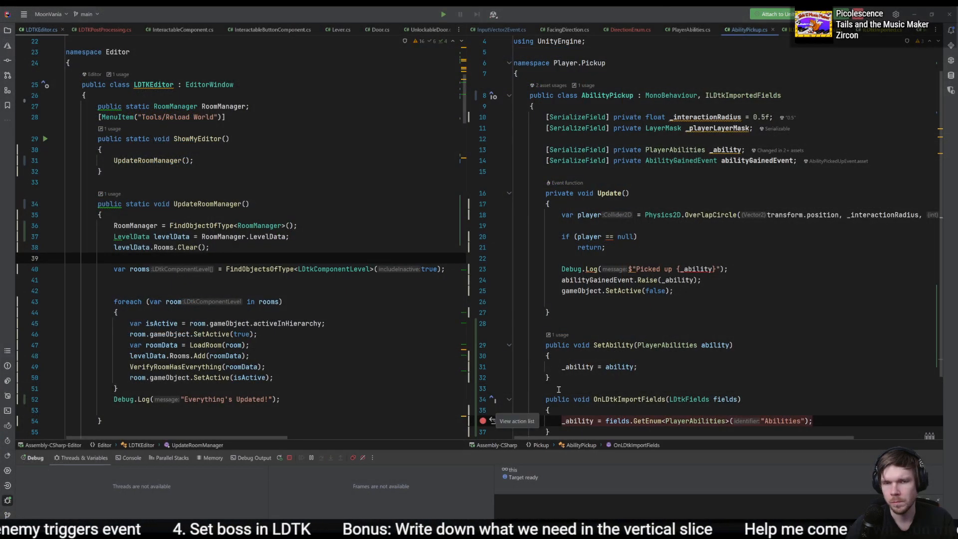
# - Switch to LDtk, move Room 6's AbilityPickup to coordinates 1584, 320, set its Abilities field to Dash, and save the project
pyautogui.hotkey('alt', 'Tab')
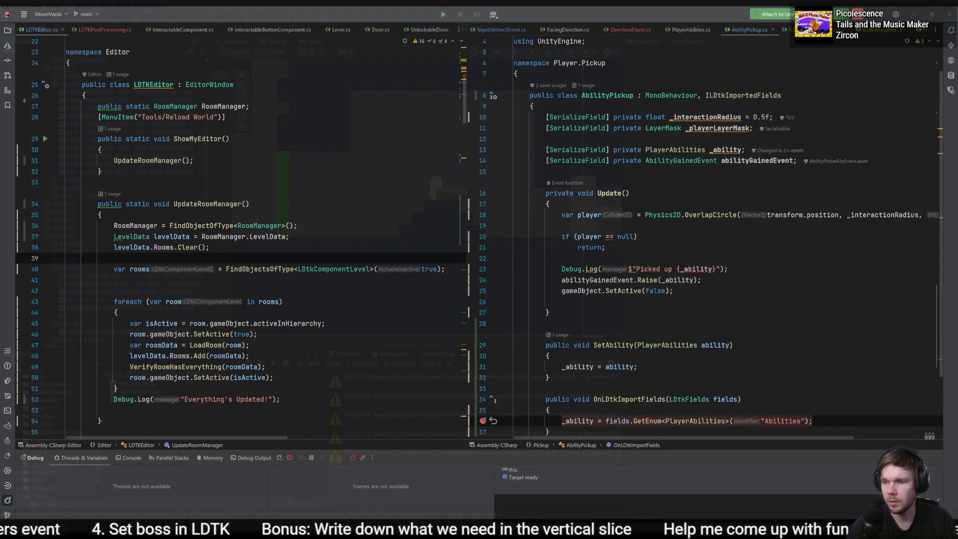
pyautogui.hotkey('alt', 'Tab')
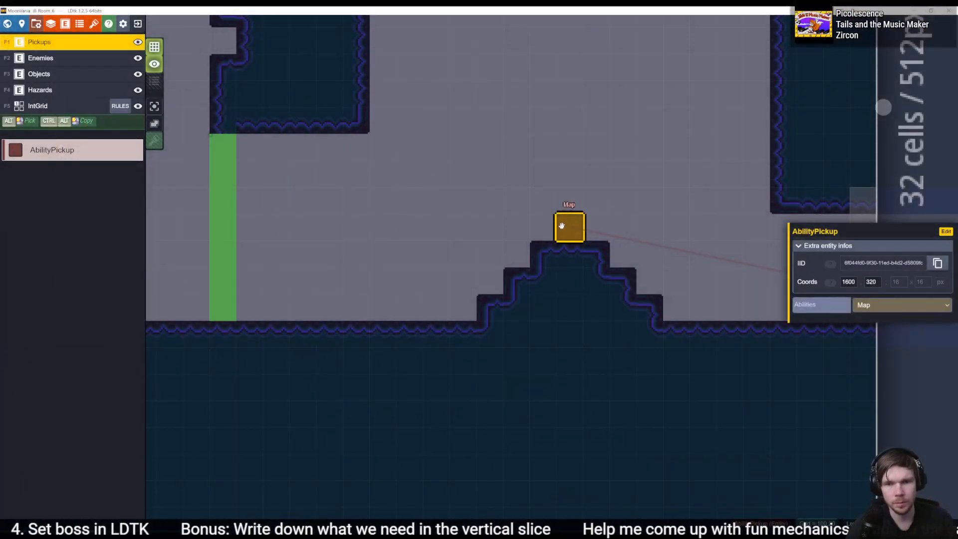
pyautogui.moveTo(561, 225); pyautogui.dragTo(534, 226)
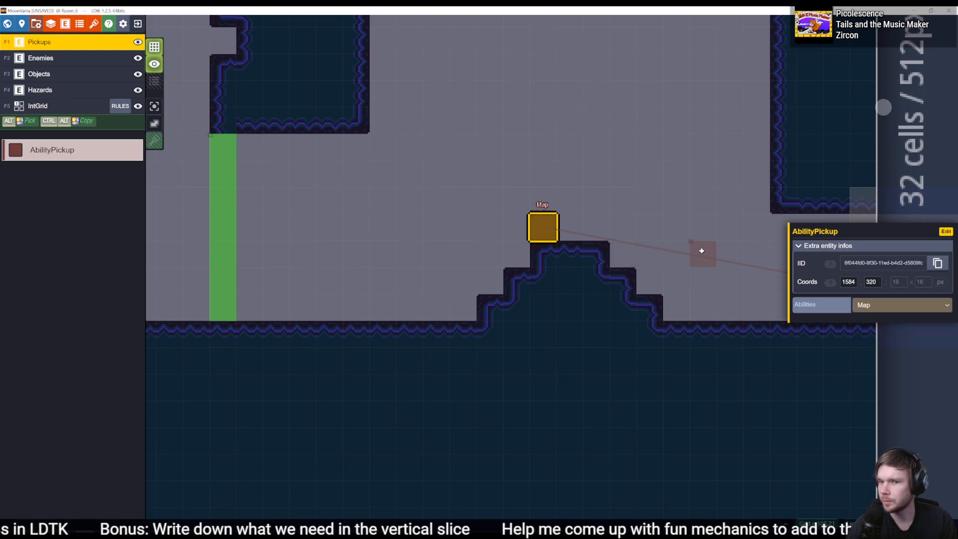
pyautogui.click(901, 305)
pyautogui.click(889, 319)
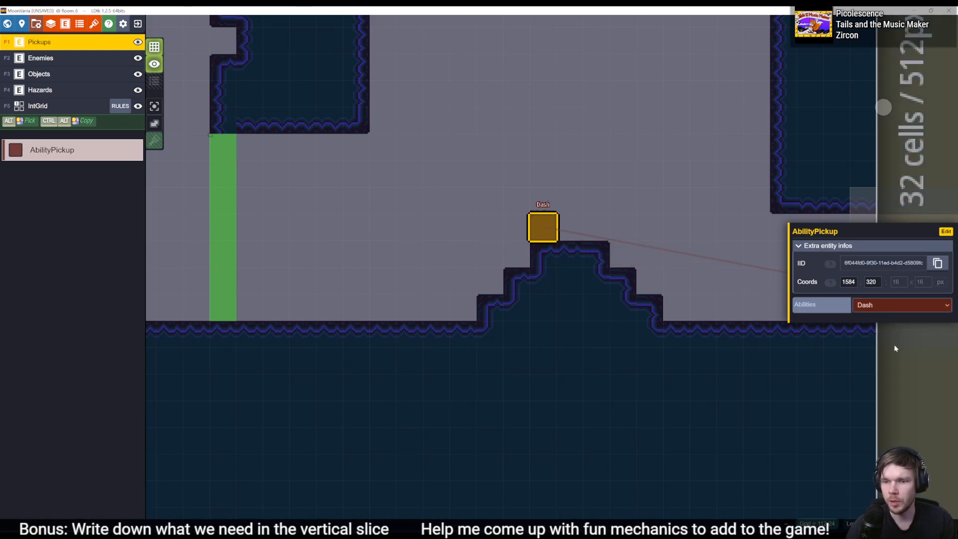
pyautogui.hotkey('ctrl', 's')
# - Let Unity reimport the level, remove the breakpoint on the _ability assignment in Rider, and resume execution
pyautogui.hotkey('alt', 'Tab')
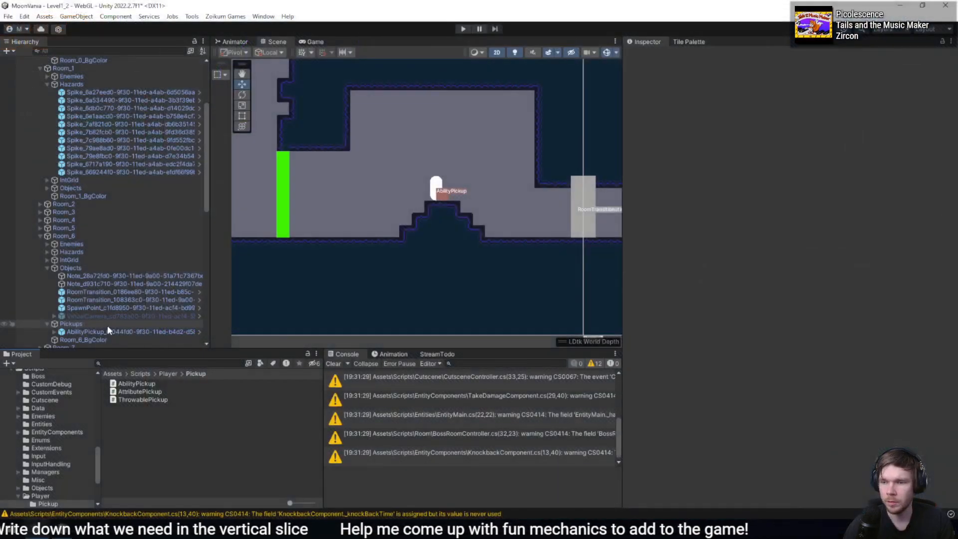
pyautogui.click(114, 329)
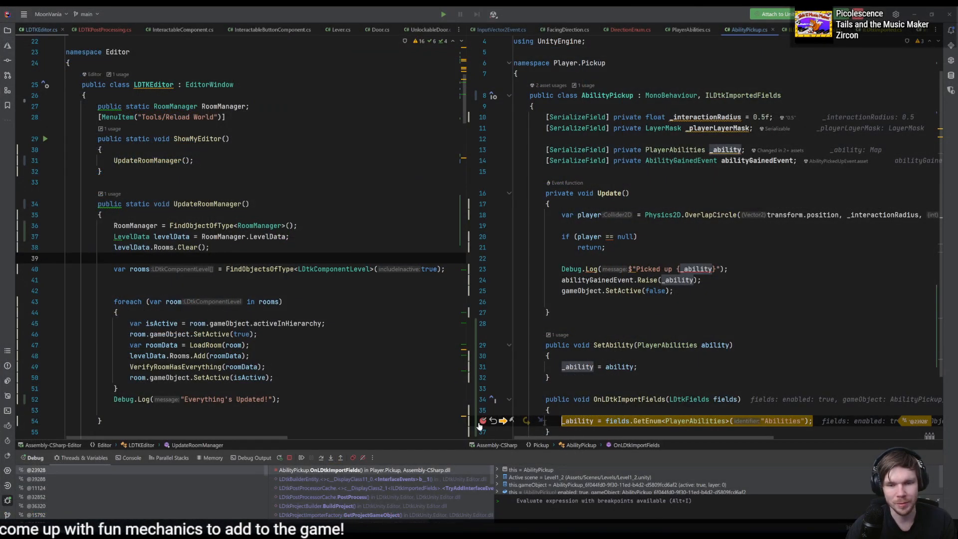
pyautogui.click(483, 422)
pyautogui.press('F5')
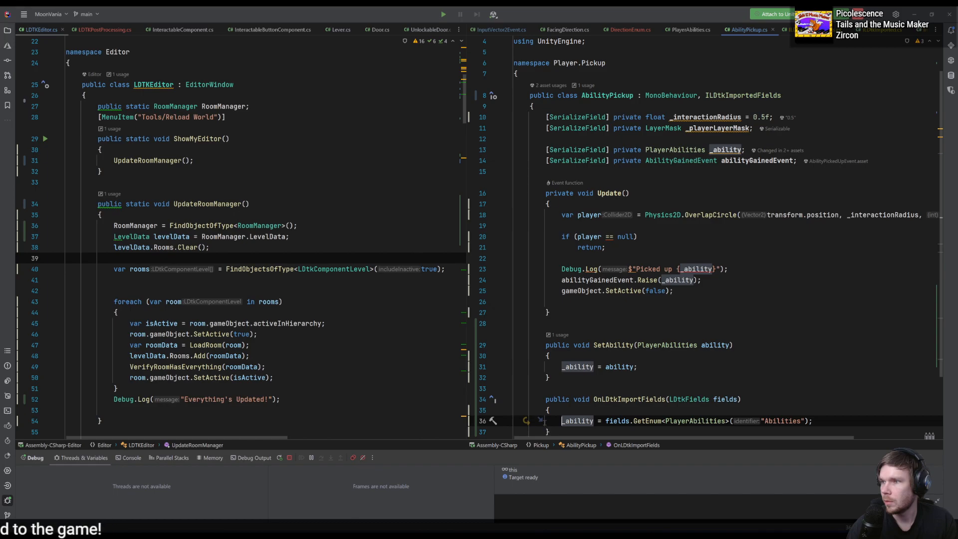
# - Check the reimported AbilityPickup's Ability value in Unity and exit Play mode
pyautogui.hotkey('alt', 'Tab')
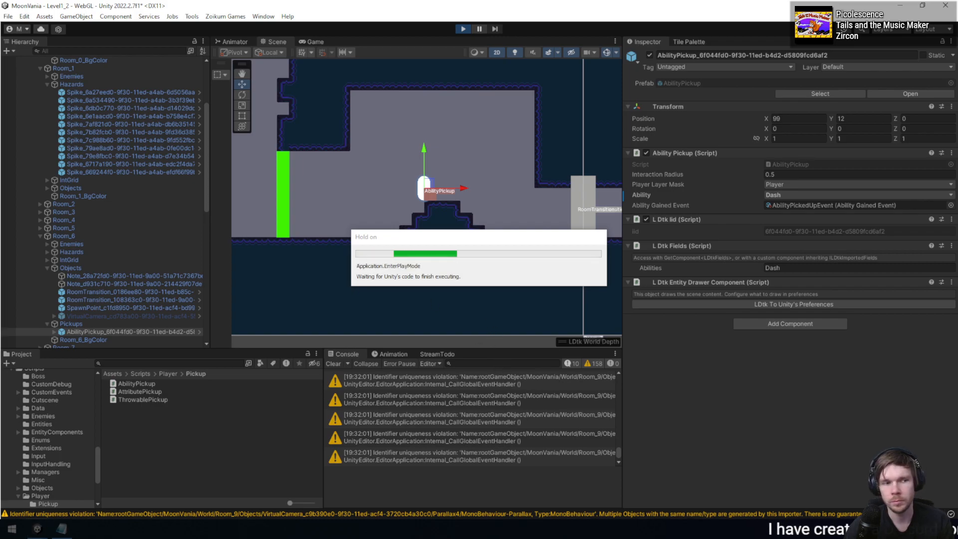
pyautogui.hotkey('alt', 'Tab')
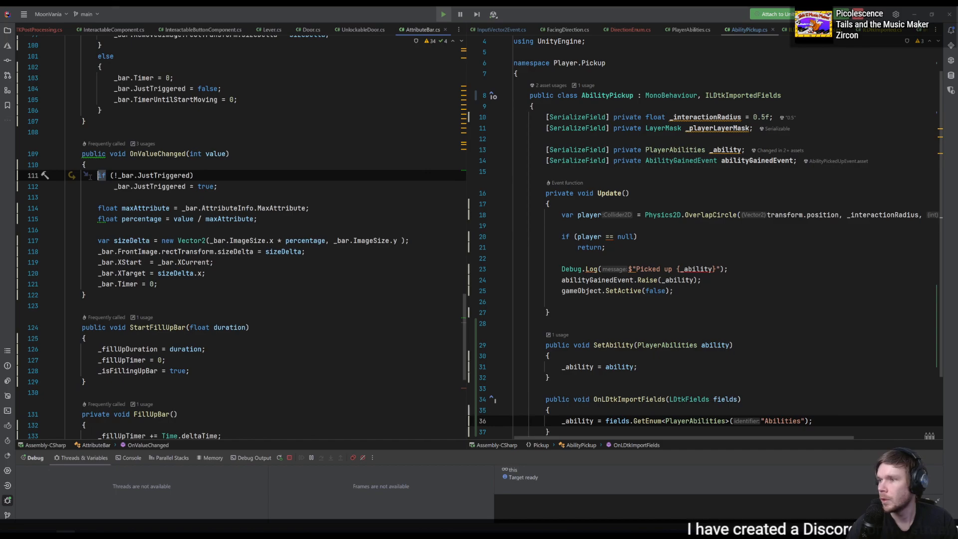
pyautogui.hotkey('alt', 'Tab')
pyautogui.click(464, 30)
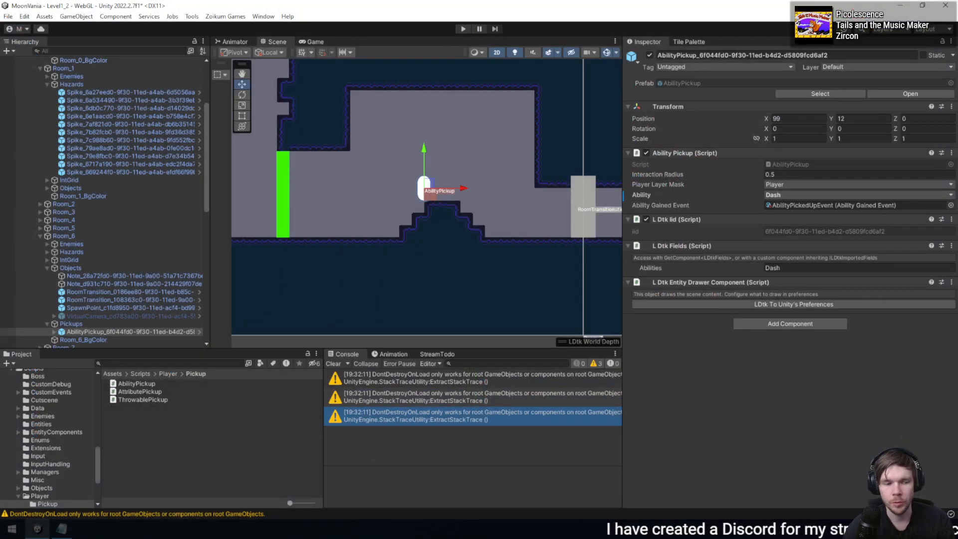
# - Set the AbilityPickup's Abilities field to Map in LDtk, save the project, and return to Unity for the reimport
pyautogui.hotkey('alt', 'Tab')
pyautogui.click(888, 306)
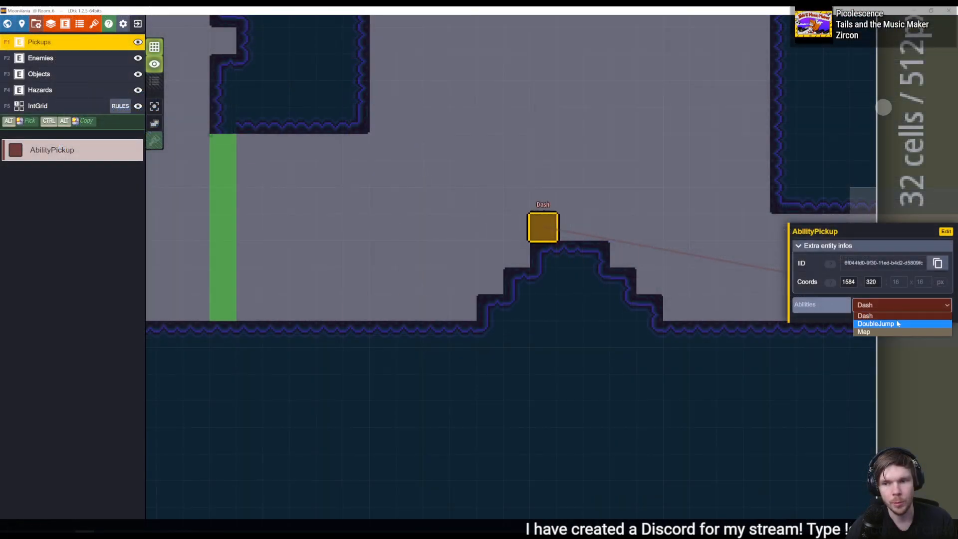
pyautogui.click(892, 332)
pyautogui.hotkey('ctrl', 's')
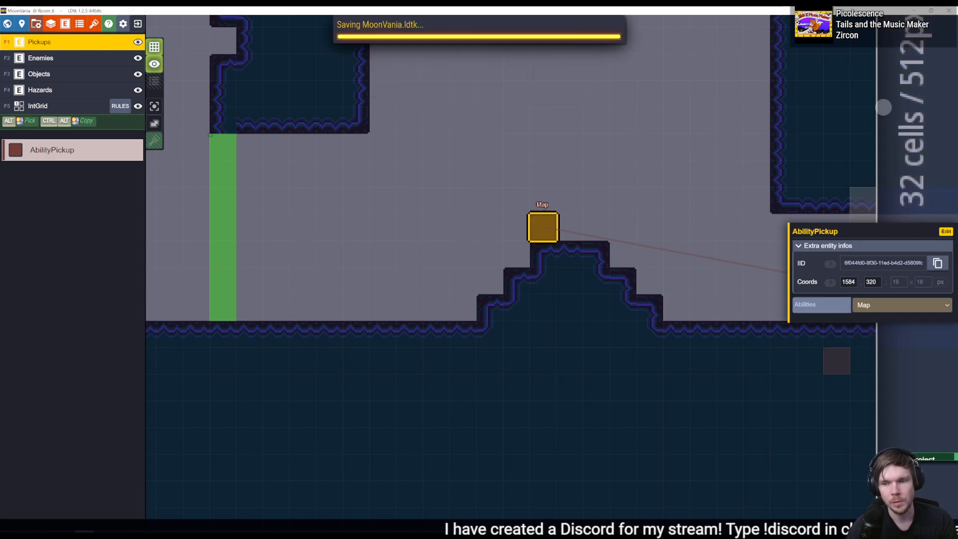
pyautogui.hotkey('alt', 'Tab')
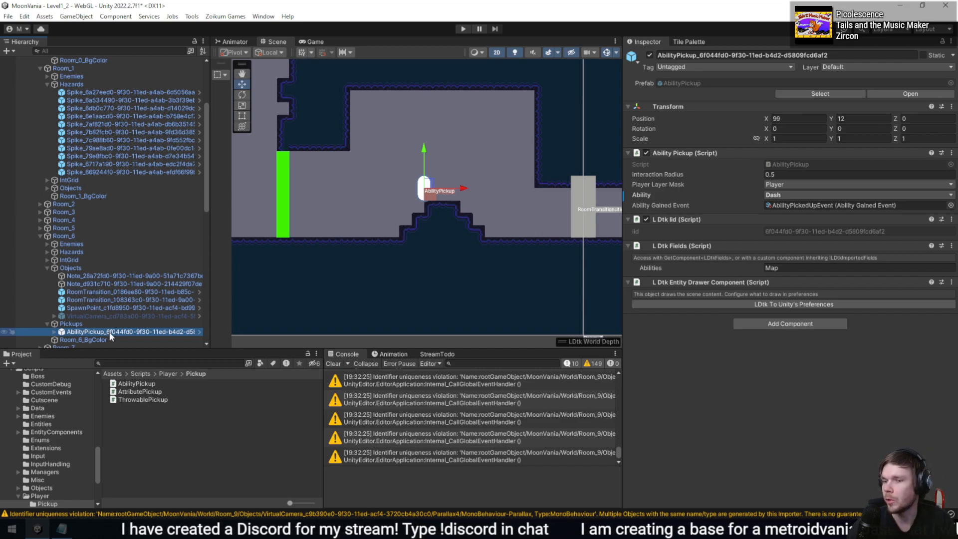
# - Set the pickup's Abilities field back to Dash in LDtk, save, and compare the reimported values in Unity
pyautogui.hotkey('alt', 'Tab')
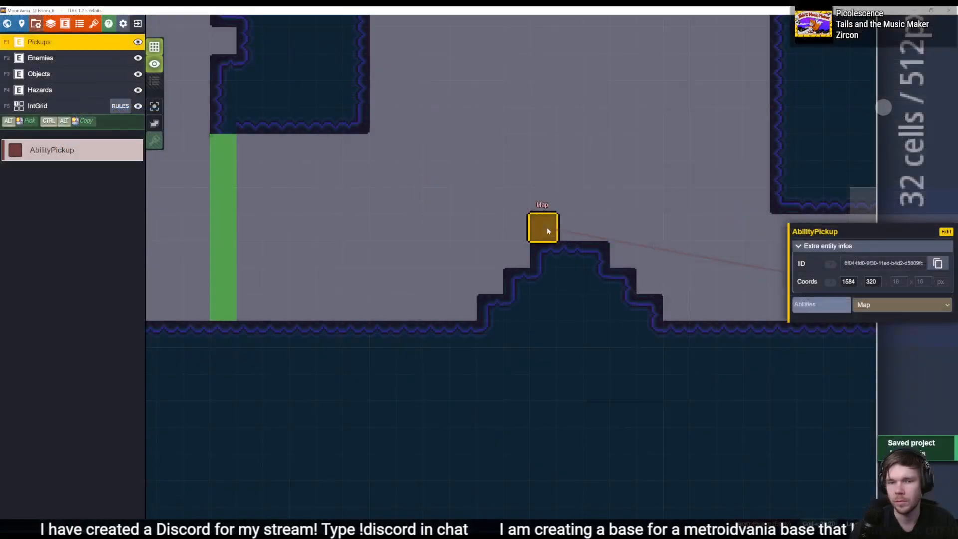
pyautogui.click(861, 304)
pyautogui.click(866, 316)
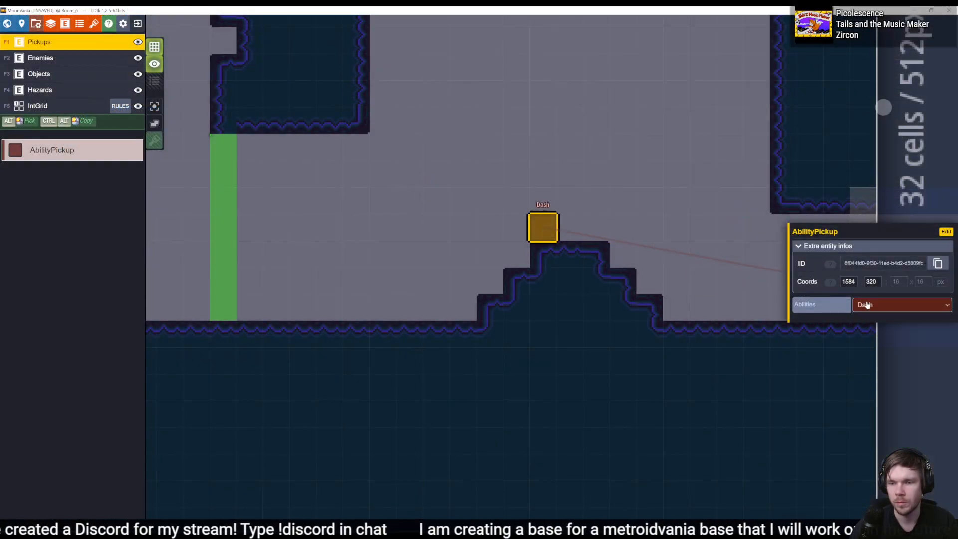
pyautogui.hotkey('ctrl', 's')
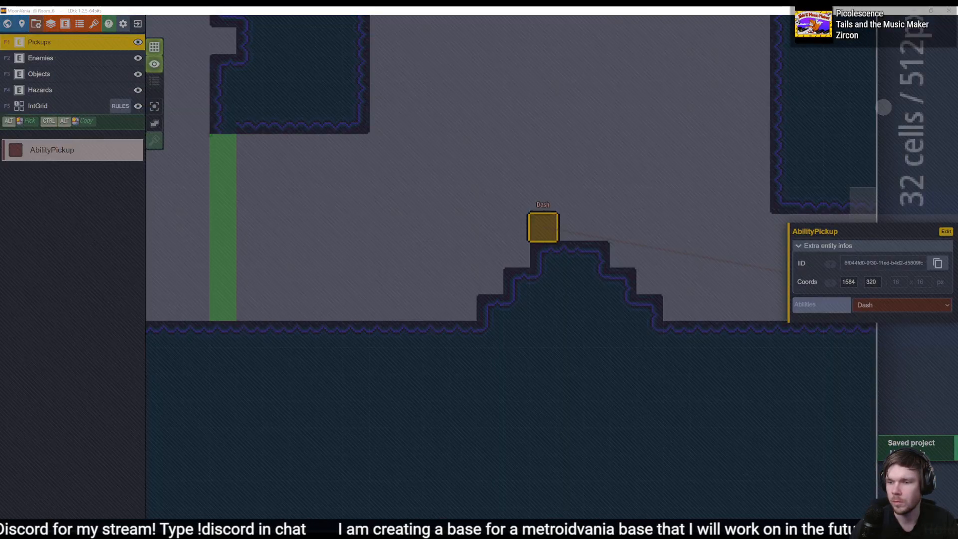
pyautogui.hotkey('alt', 'Tab')
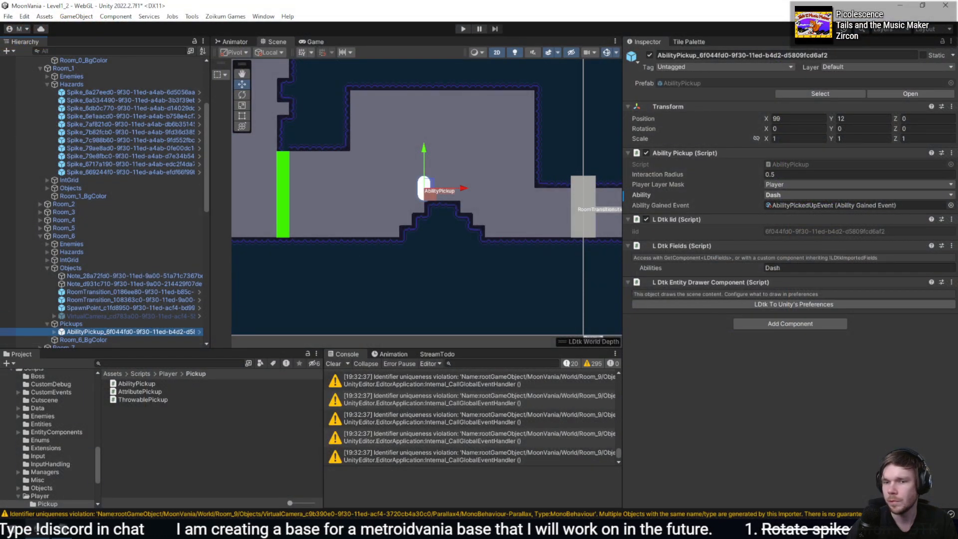
# - Switch the pickup's Abilities field to DoubleJump in LDtk, save, and check the reimported component in Unity
pyautogui.hotkey('alt', 'Tab')
pyautogui.click(884, 305)
pyautogui.click(885, 325)
pyautogui.hotkey('ctrl', 's')
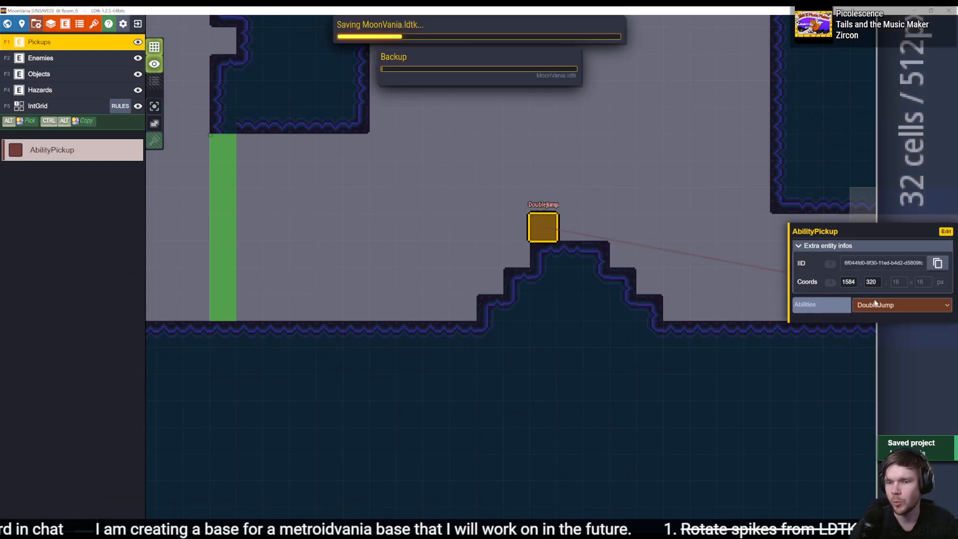
pyautogui.hotkey('alt', 'Tab')
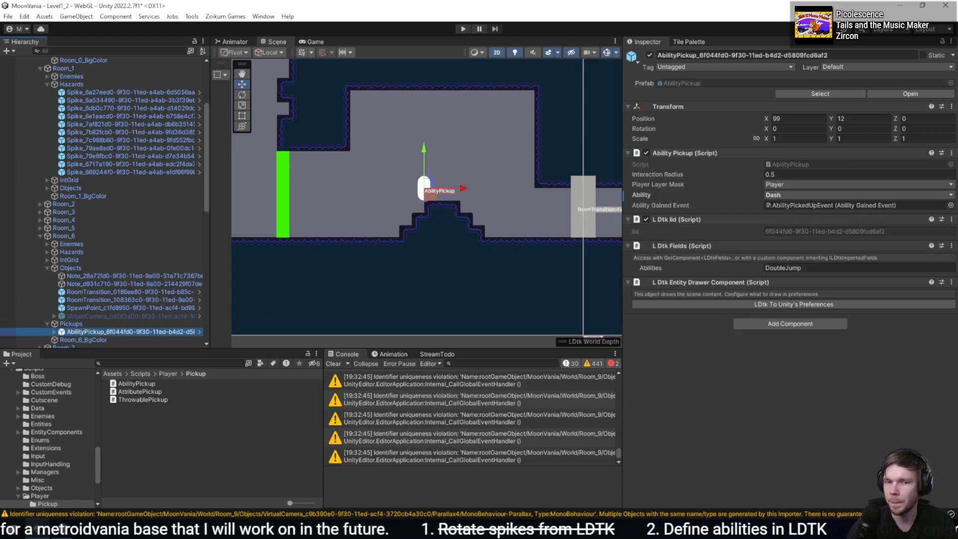
# - Change the pickup's Abilities field to Map again in LDtk, save, and recheck its Ability value in Unity
pyautogui.hotkey('alt', 'Tab')
pyautogui.click(898, 305)
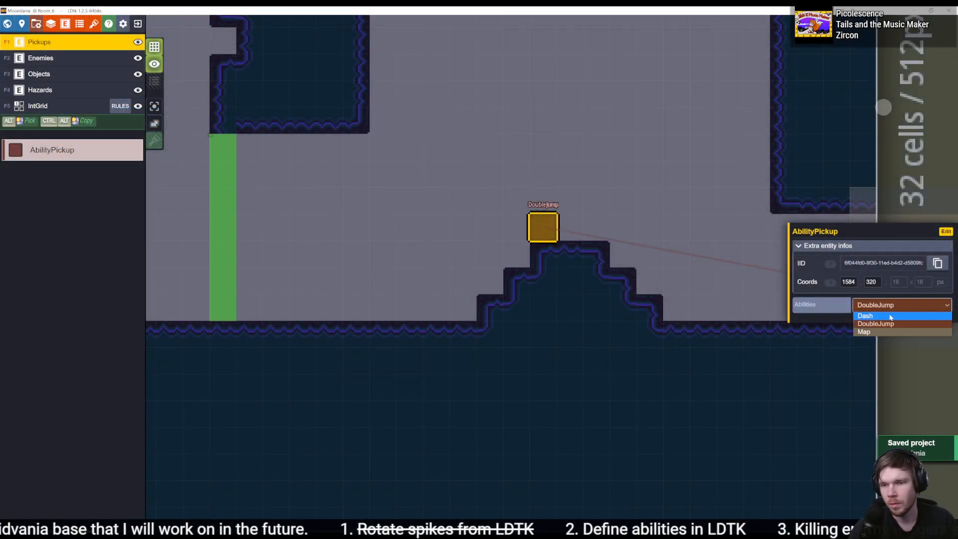
pyautogui.click(882, 332)
pyautogui.hotkey('ctrl', 's')
pyautogui.hotkey('alt', 'Tab')
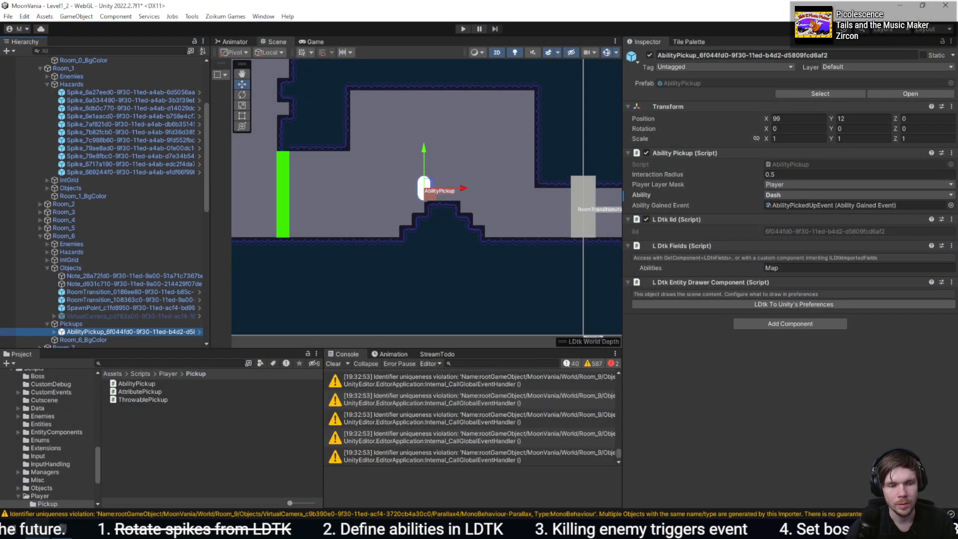
# - Switch to Rider and set a breakpoint on the _ability assignment inside AbilityPickup's OnLDtkImportFields
pyautogui.hotkey('alt', 'Tab')
pyautogui.scroll(-3, 703, 335)
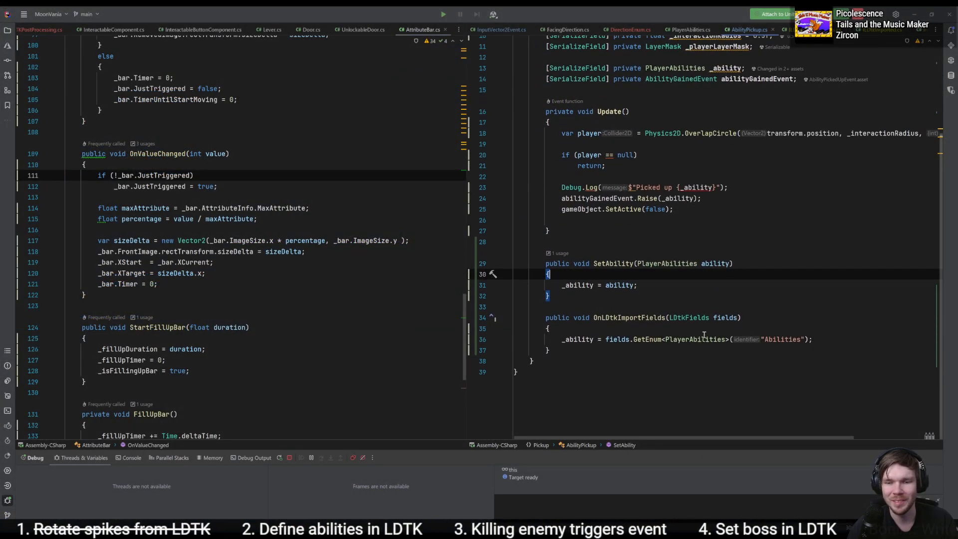
pyautogui.click(763, 340)
pyautogui.click(580, 340)
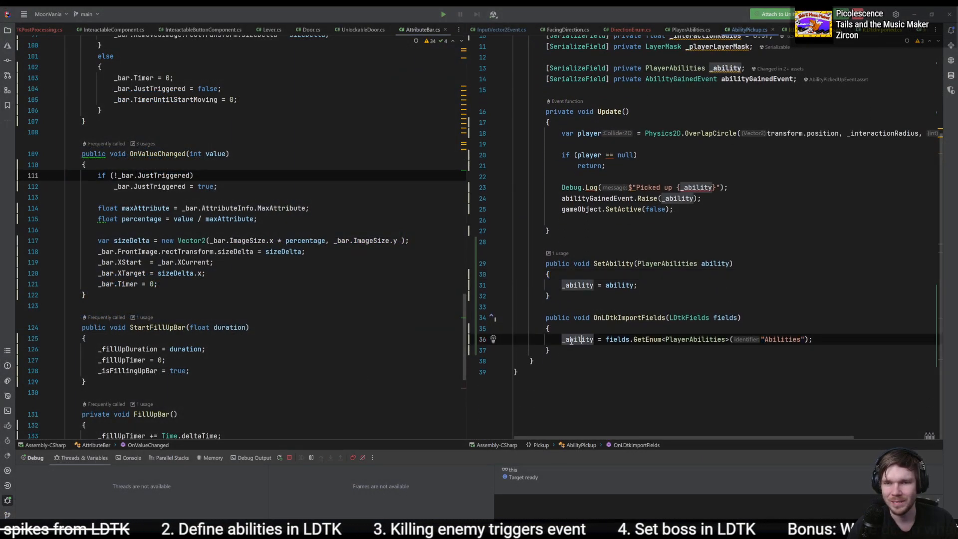
pyautogui.click(483, 340)
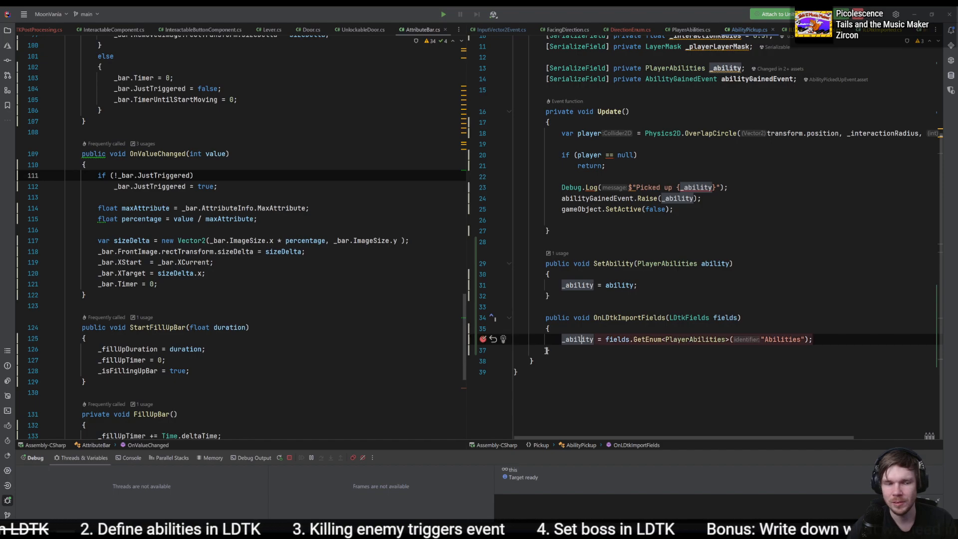
# - Comment out the LDTKEditor.ShowMyEditor() call in LDTKPostProcessing's OnPostprocessLevel, and return to Unity to recompile
pyautogui.click(83, 339)
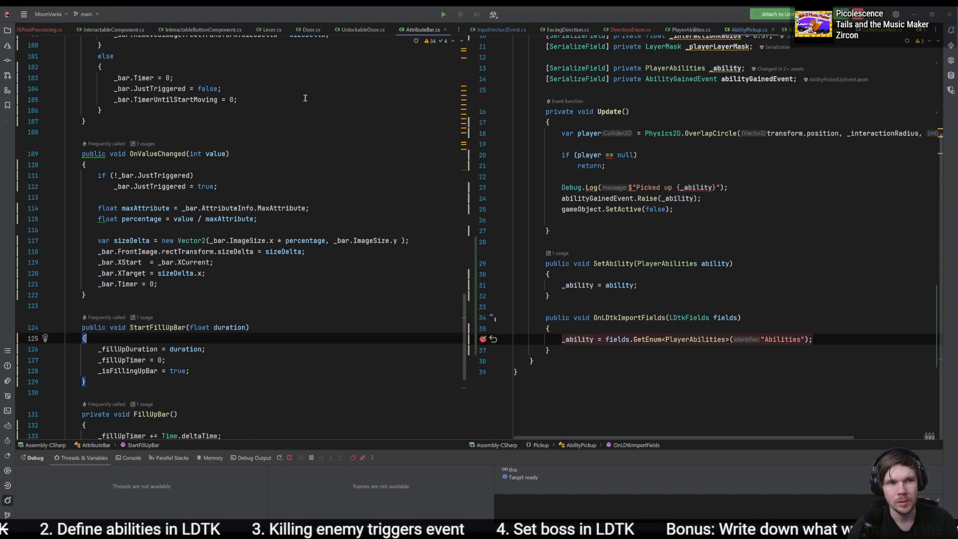
pyautogui.click(33, 30)
pyautogui.hotkey('ctrl', '/')
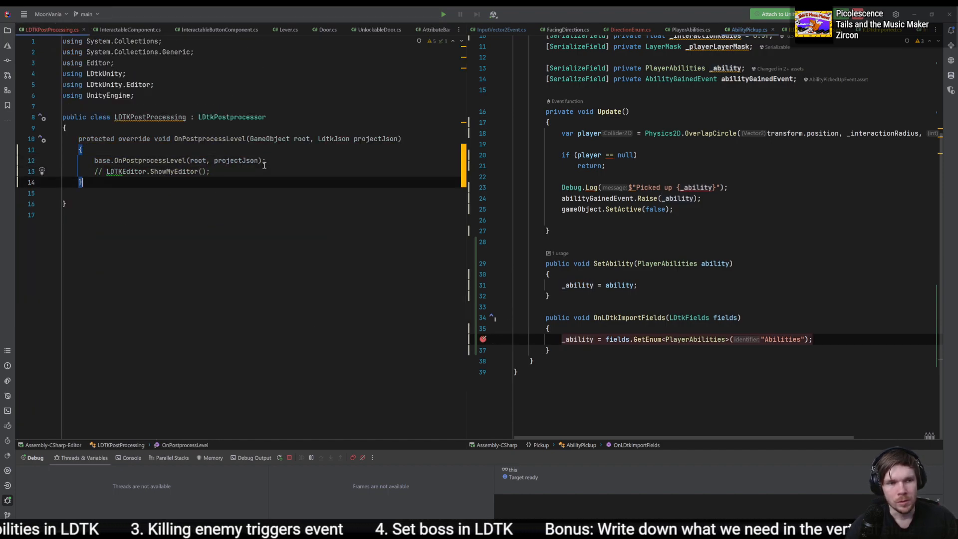
pyautogui.hotkey('alt', 'Tab')
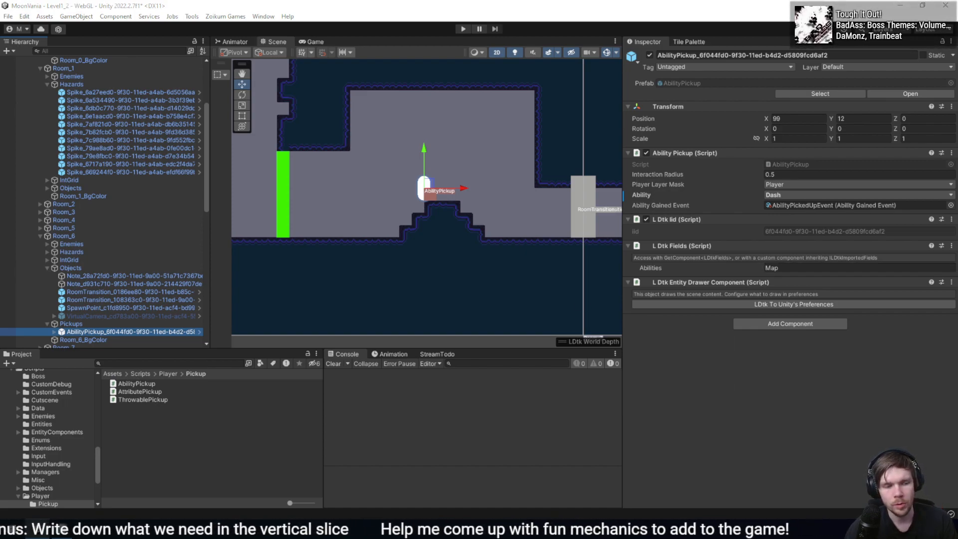
# - Set the AbilityPickup's Abilities field to DoubleJump in LDtk and save the project
pyautogui.hotkey('alt', 'Tab')
pyautogui.click(862, 301)
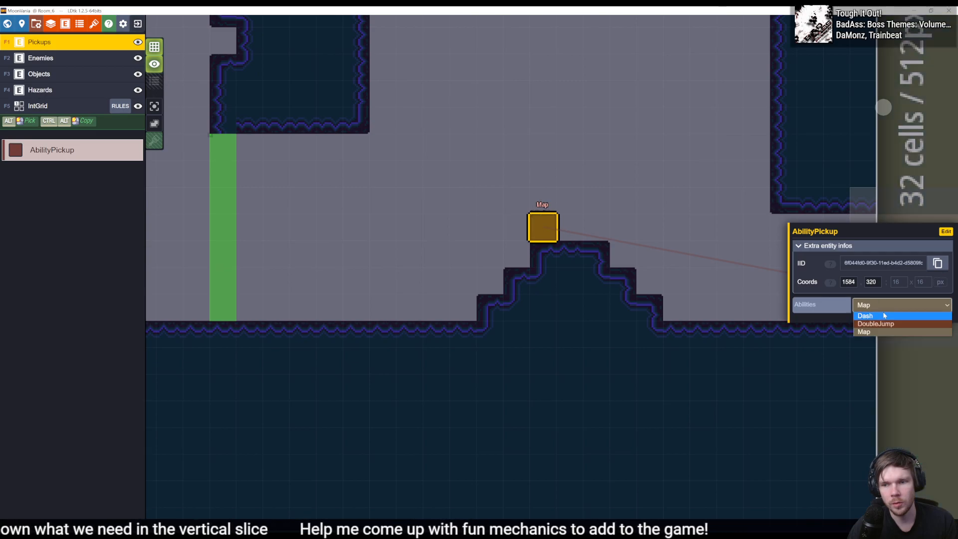
pyautogui.click(881, 317)
pyautogui.click(880, 305)
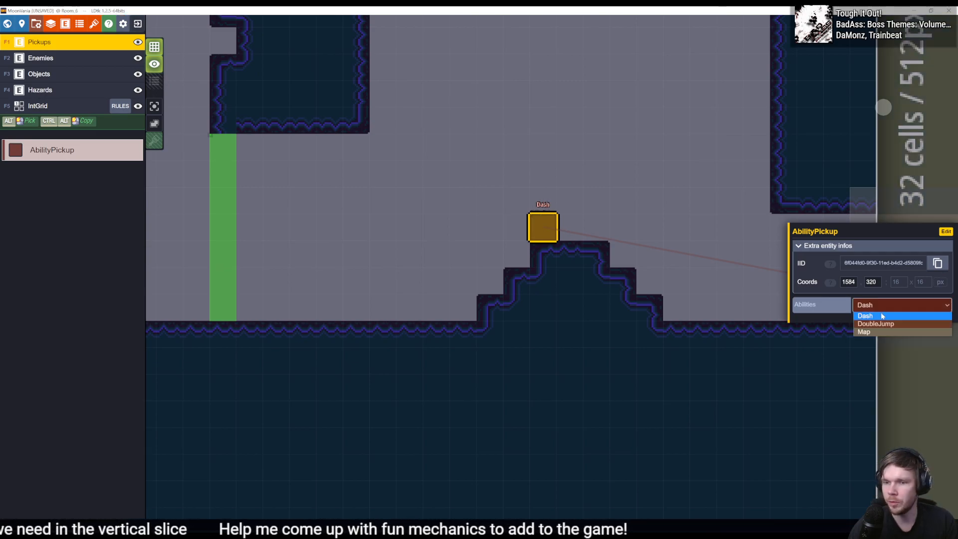
pyautogui.click(878, 324)
pyautogui.hotkey('ctrl', 's')
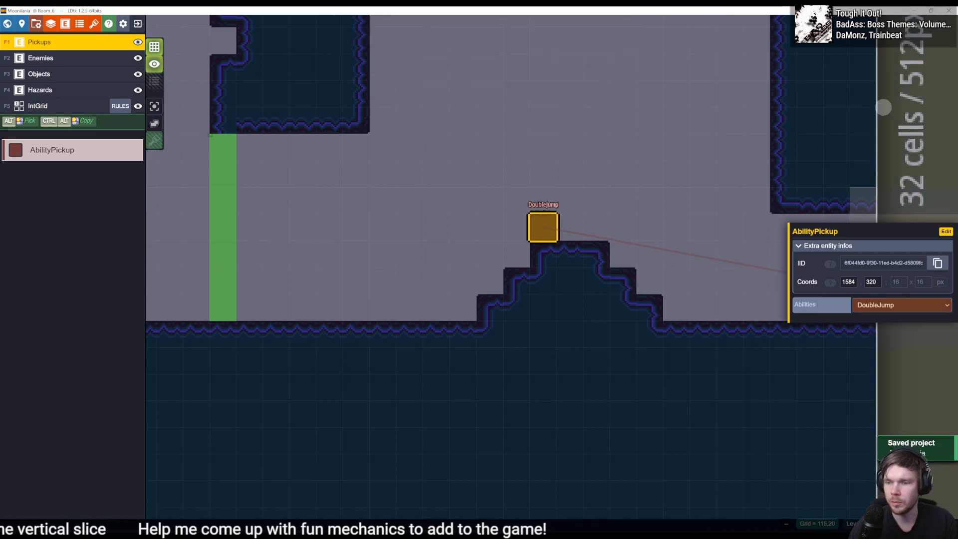
# - Reimport in Unity, resume past the breakpoint, check the pickup's Ability value, and return to the _ability assignment in Rider
pyautogui.hotkey('alt', 'Tab')
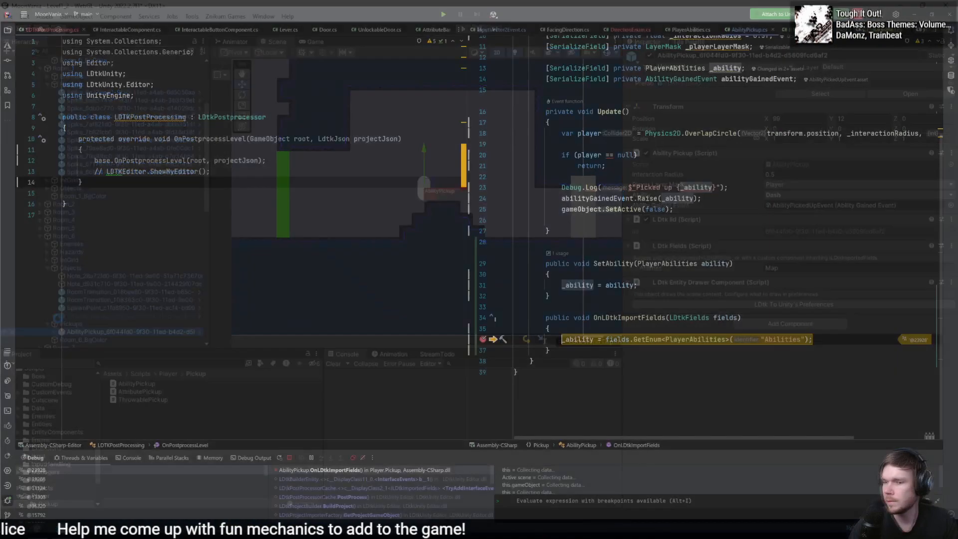
pyautogui.press('F5')
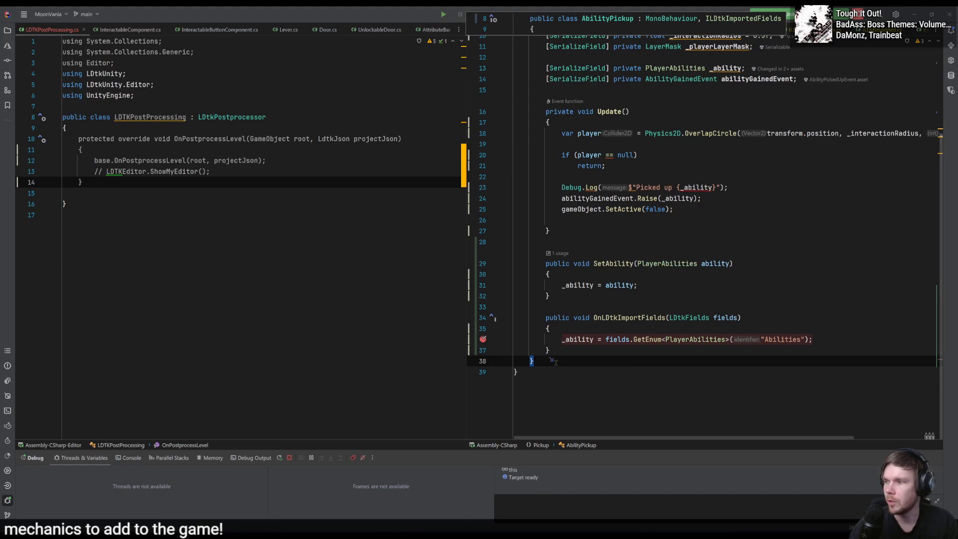
pyautogui.hotkey('alt', 'Tab')
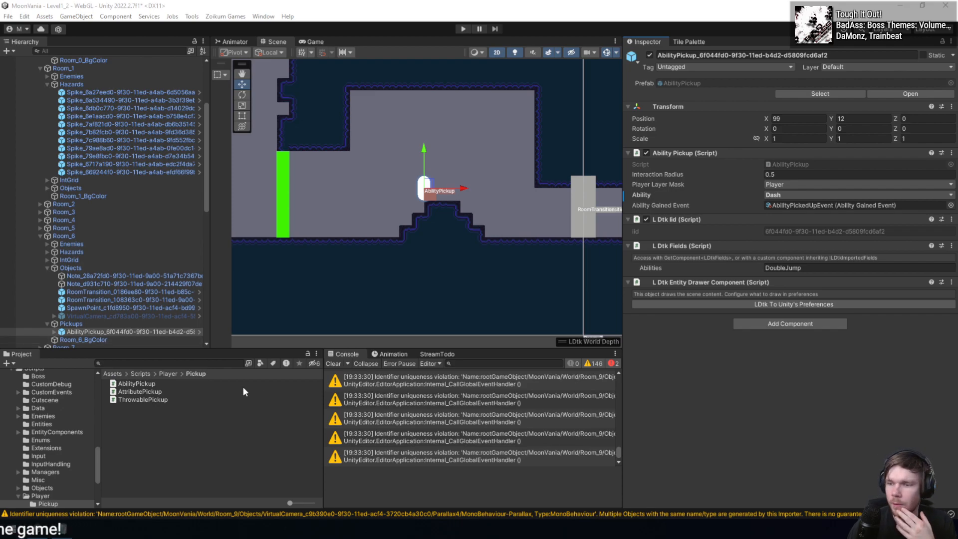
pyautogui.hotkey('alt', 'Tab')
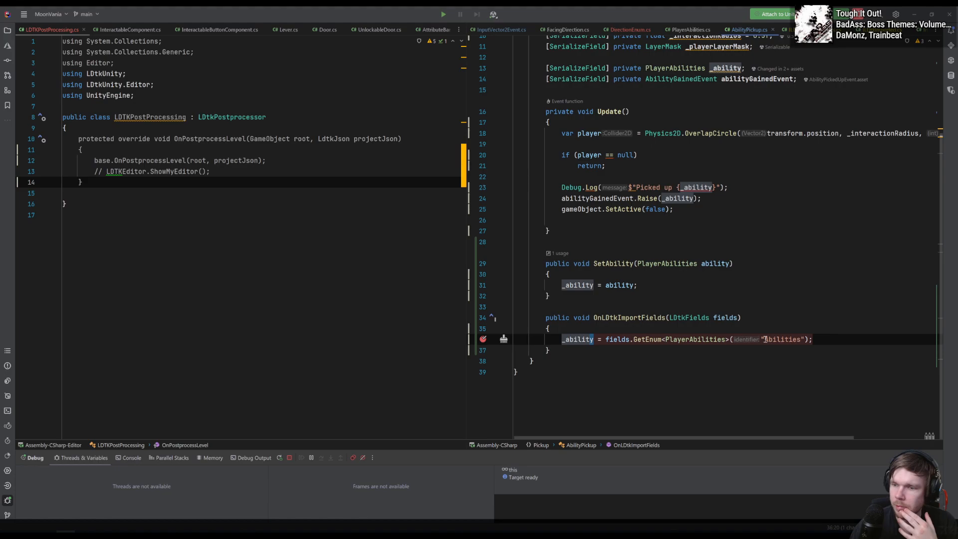
pyautogui.click(842, 340)
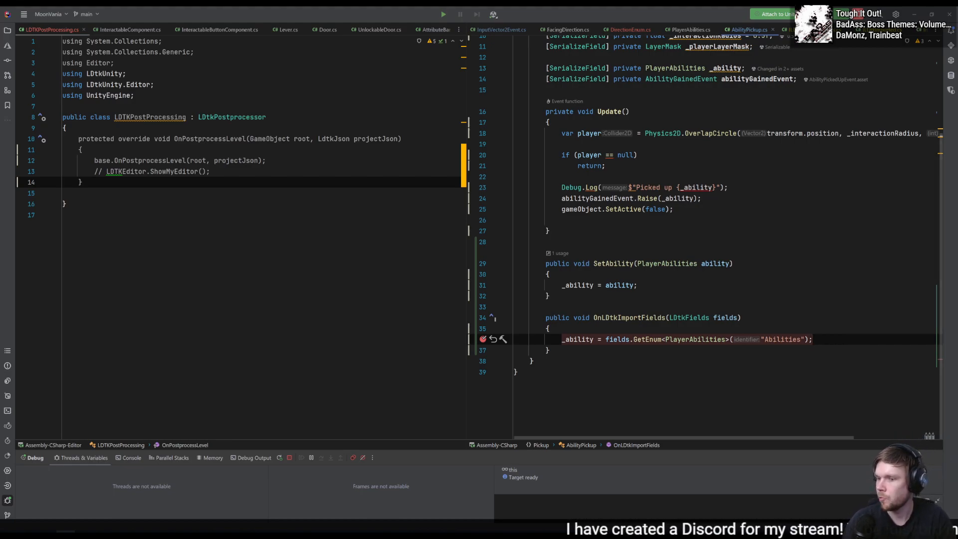
# - Switch to LDtk, nudge the DoubleJump AbilityPickup on the hill, save the project, and return to Unity to trigger a reimport
pyautogui.hotkey('alt', 'Tab')
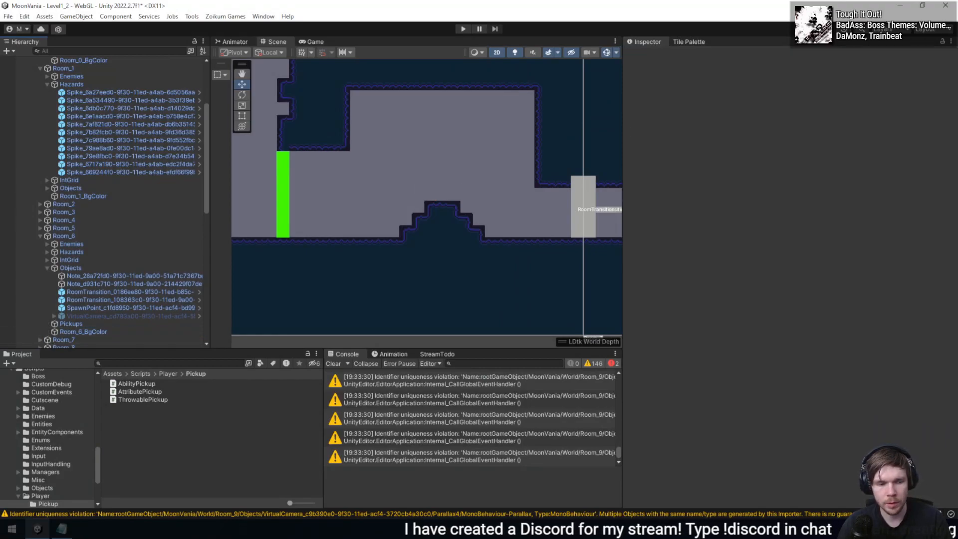
pyautogui.hotkey('alt', 'Tab')
pyautogui.moveTo(560, 224); pyautogui.dragTo(581, 236)
pyautogui.hotkey('ctrl', 's')
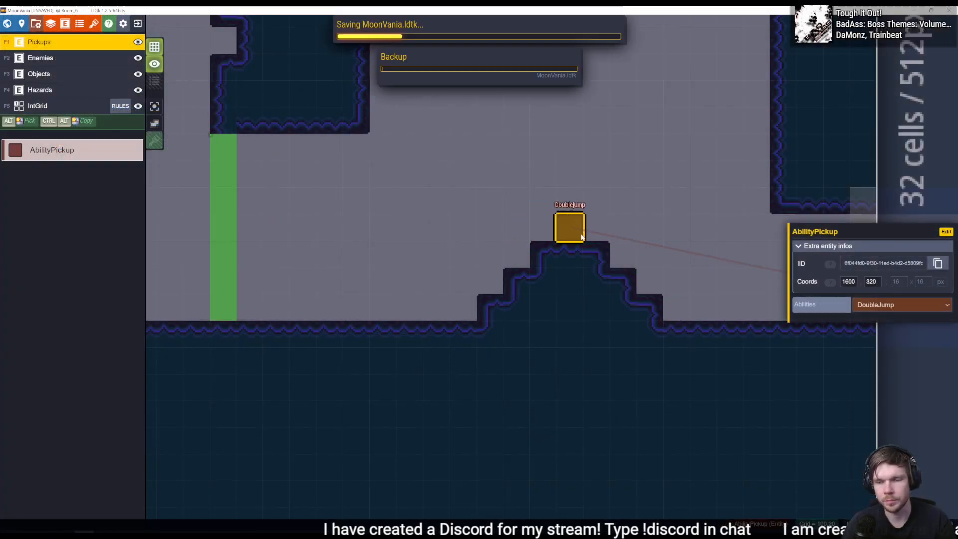
pyautogui.hotkey('alt', 'Tab')
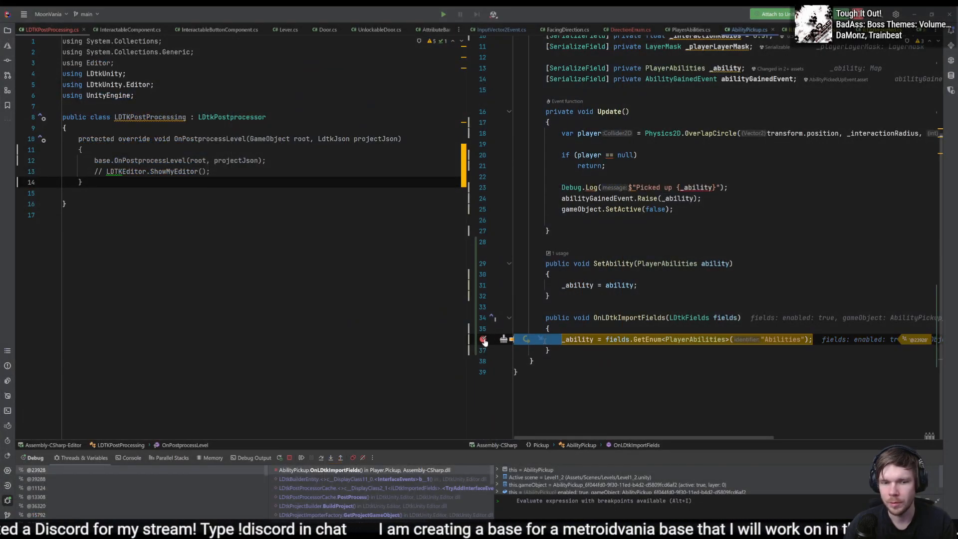
# - Step over the _ability assignment in Rider, resume execution, and inspect the Pickups object under Room_6 in Unity
pyautogui.press('F10')
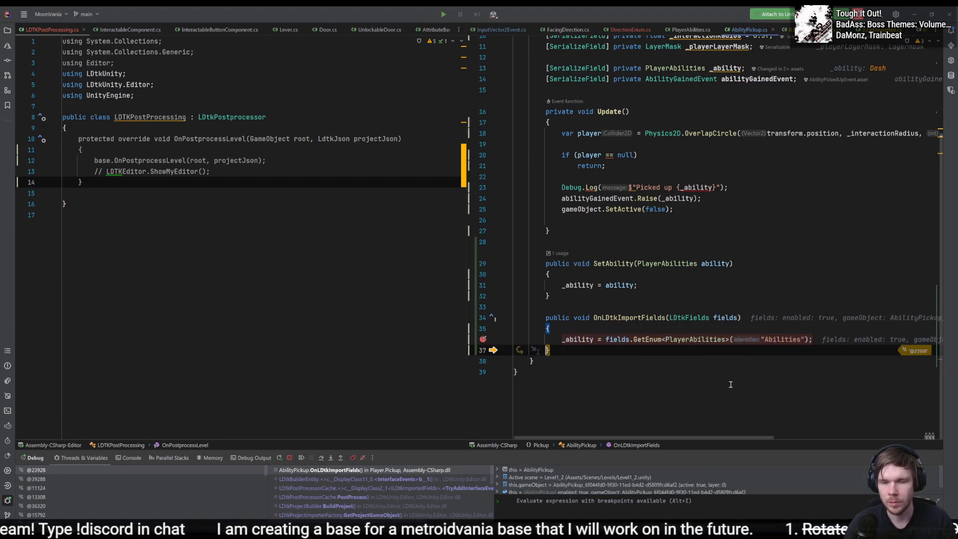
pyautogui.press('F9')
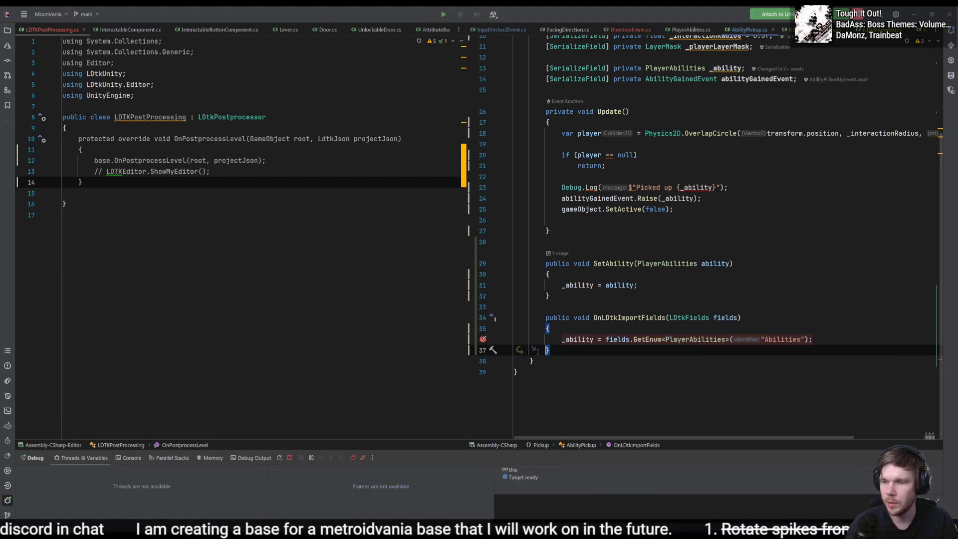
pyautogui.hotkey('alt', 'Tab')
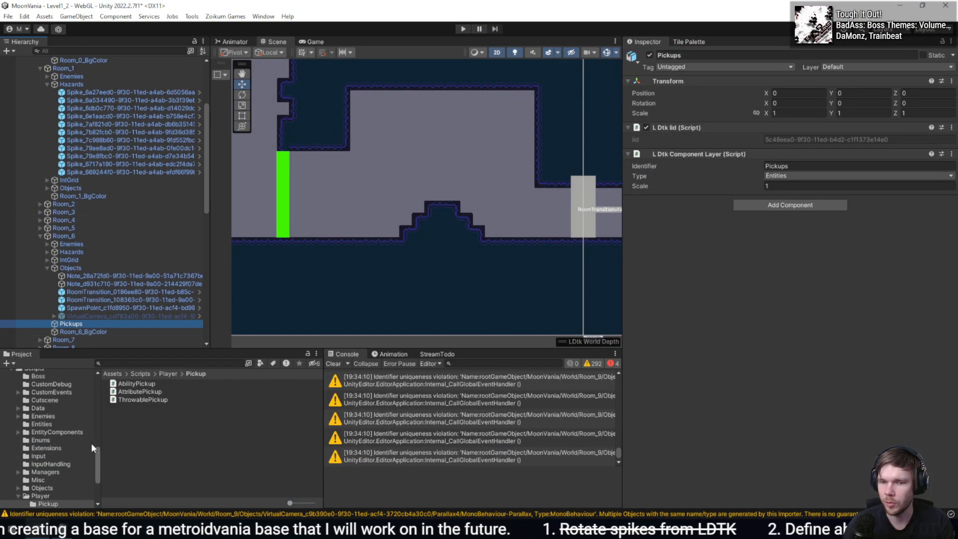
pyautogui.click(88, 292)
pyautogui.hotkey('ctrl', 'z')
pyautogui.hotkey('ctrl', 'z')
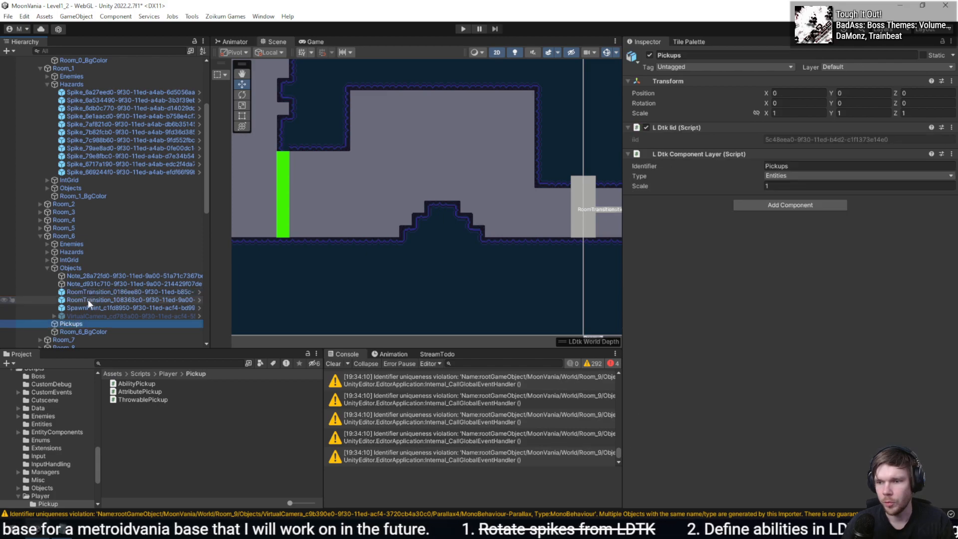
pyautogui.click(93, 330)
pyautogui.click(94, 325)
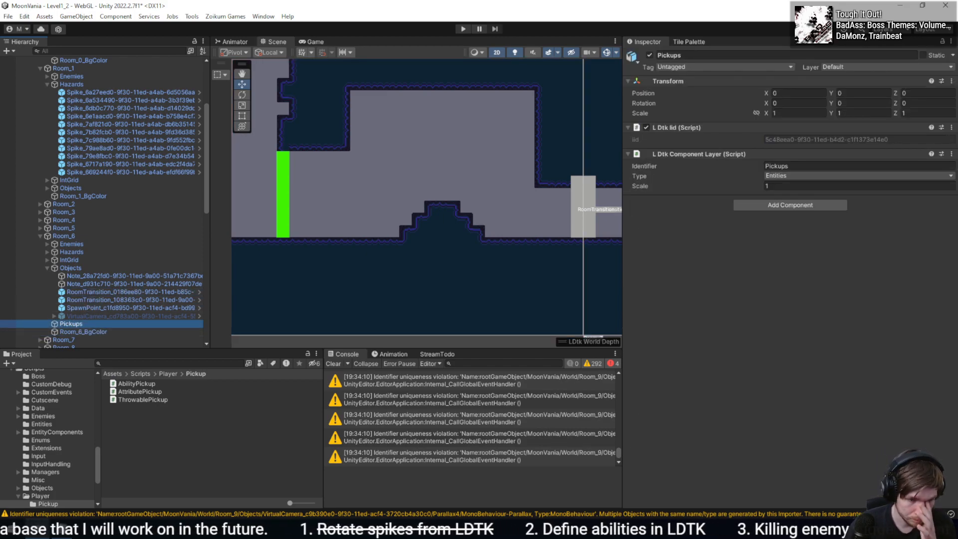
# - Replace the AbilityPickup on the hill in LDtk with a new one, set its Abilities field to Dash, and save the project
pyautogui.hotkey('alt', 'Tab')
pyautogui.hotkey('alt', 'Tab')
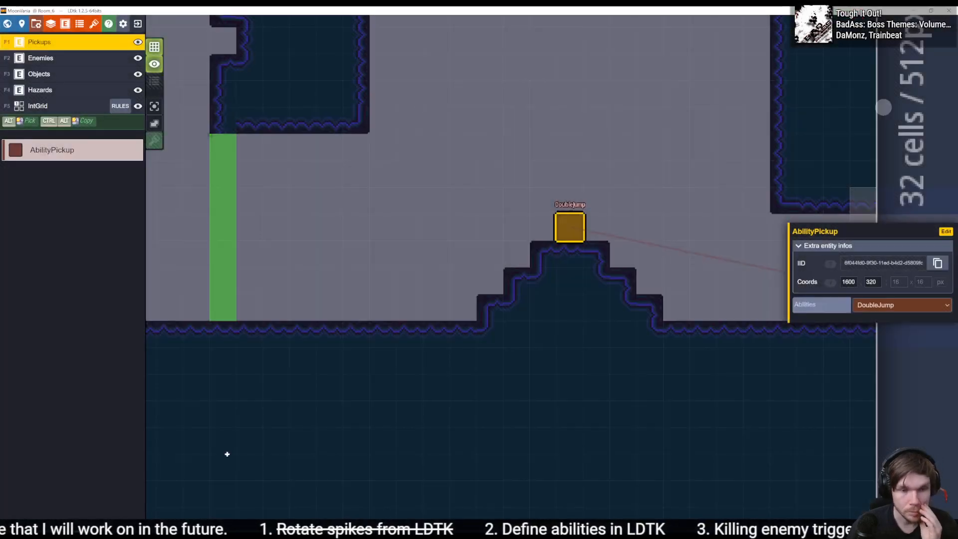
pyautogui.rightClick(570, 225)
pyautogui.click(570, 226)
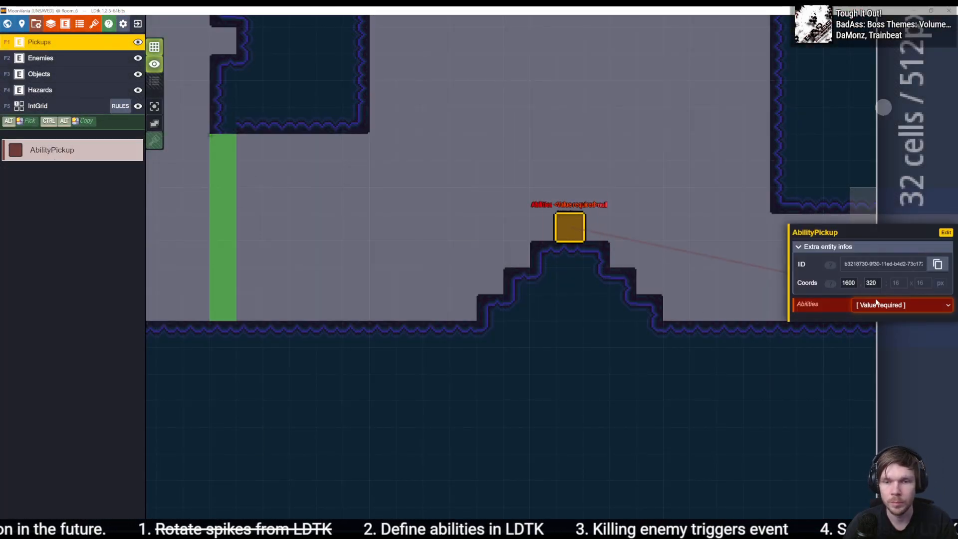
pyautogui.click(902, 305)
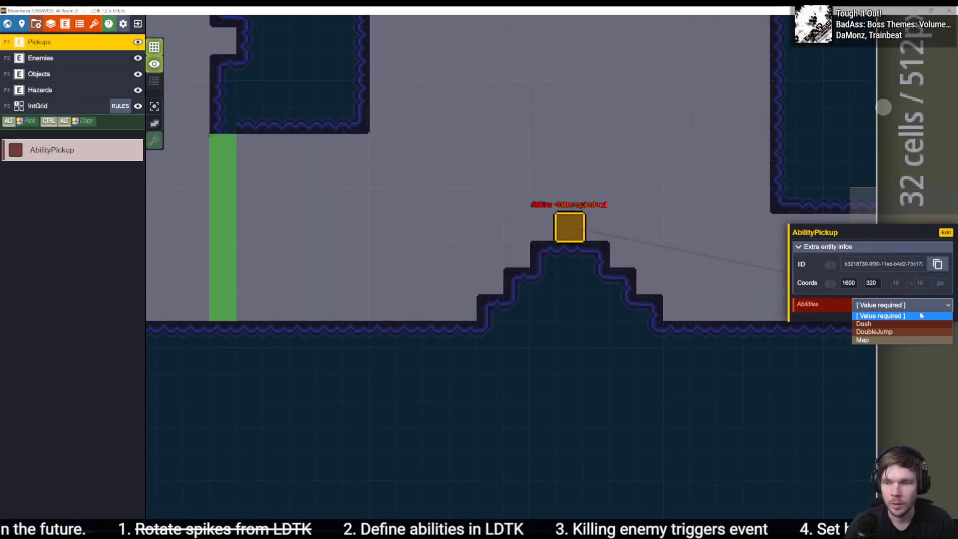
pyautogui.click(893, 332)
pyautogui.click(886, 306)
pyautogui.click(882, 317)
pyautogui.hotkey('ctrl', 's')
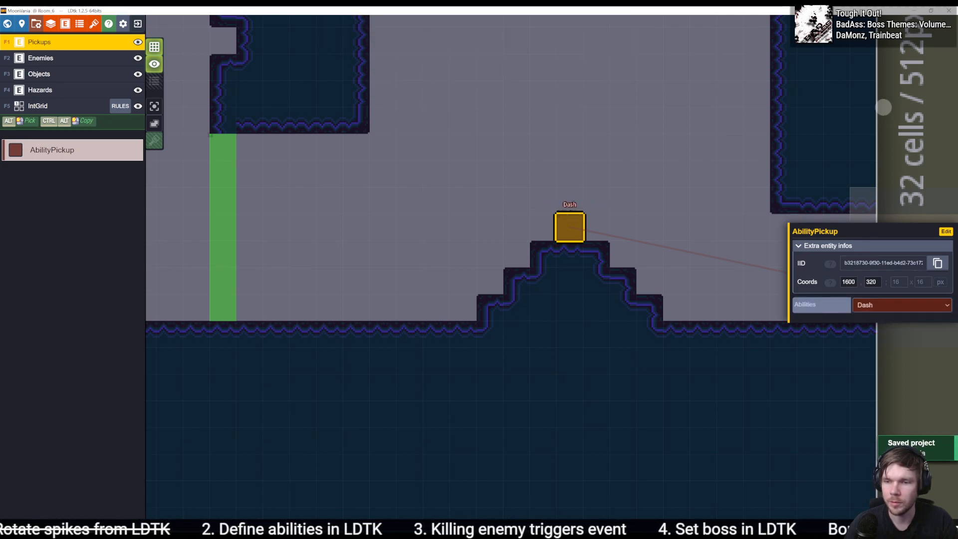
# - Reimport in Unity, resume from the paused _ability assignment in Rider, and check the new pickup's Ability value
pyautogui.hotkey('alt', 'Tab')
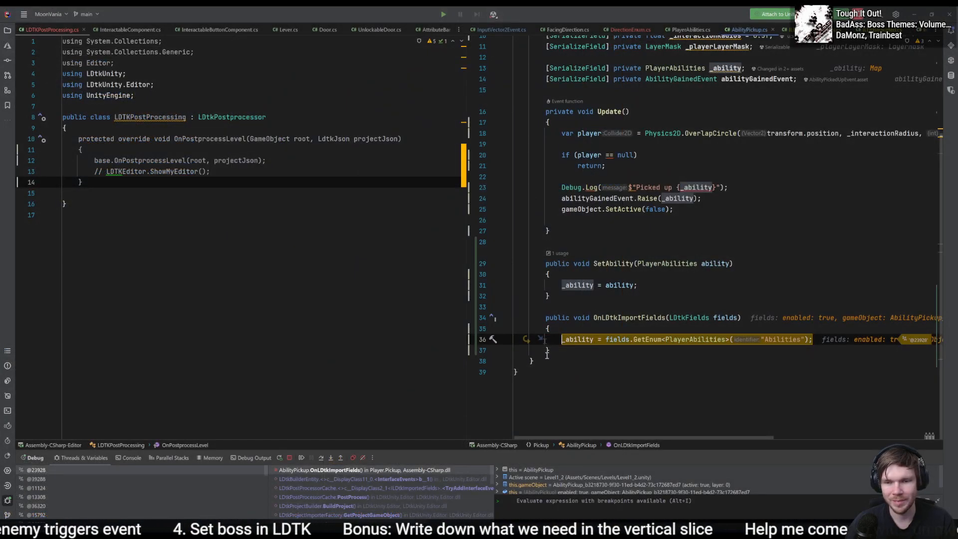
pyautogui.press('F9')
pyautogui.hotkey('alt', 'Tab')
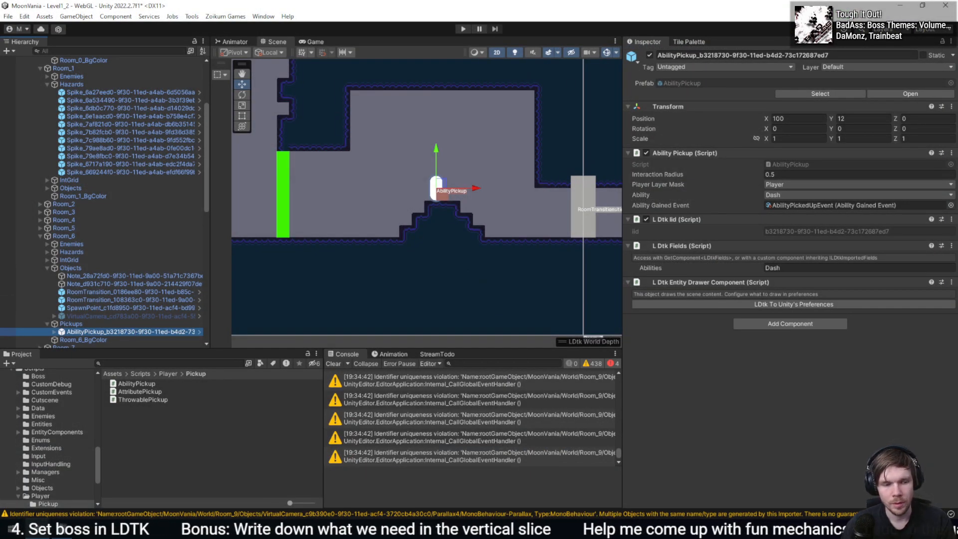
# - Set the AbilityPickup's Abilities field to Map in LDtk, save the project, and check the reimported pickup in Unity
pyautogui.hotkey('alt', 'Tab')
pyautogui.click(901, 304)
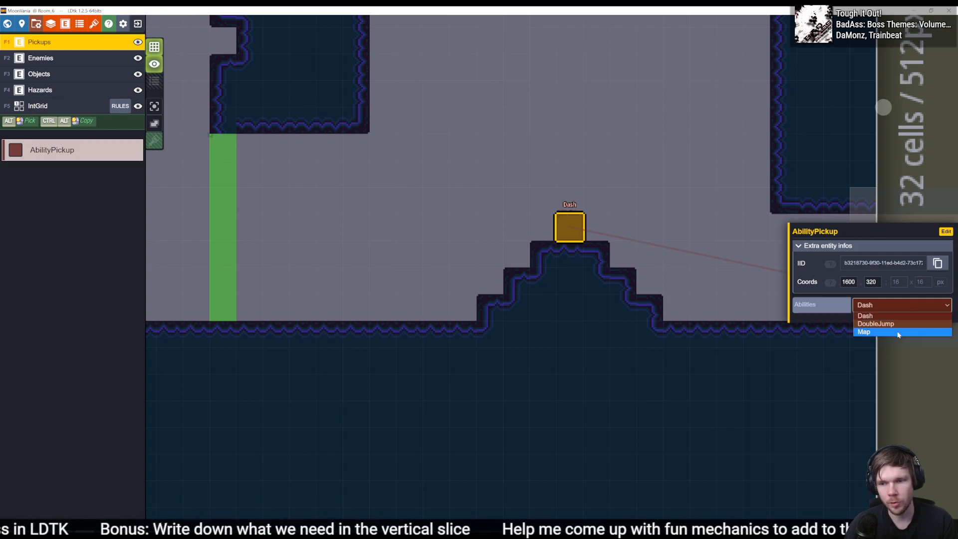
pyautogui.click(897, 333)
pyautogui.hotkey('ctrl', 's')
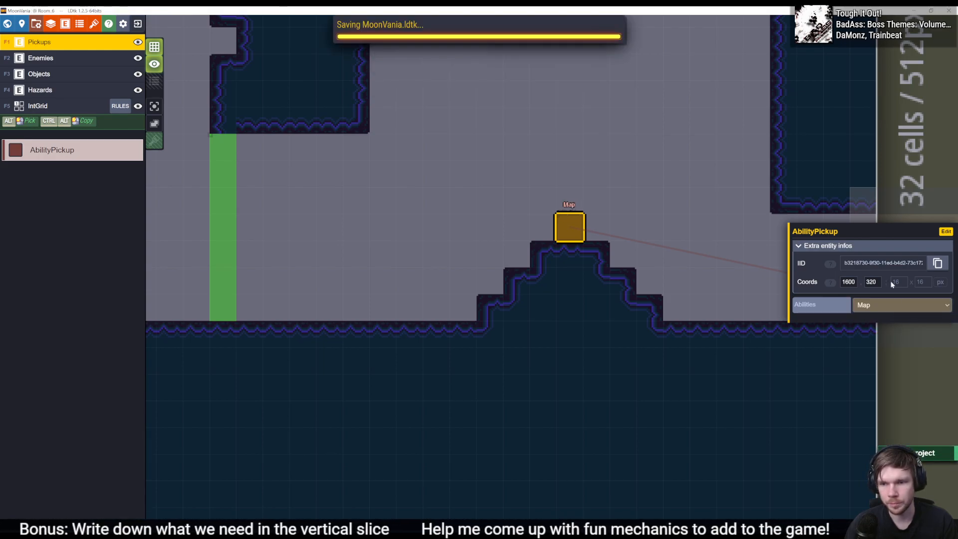
pyautogui.hotkey('alt', 'Tab')
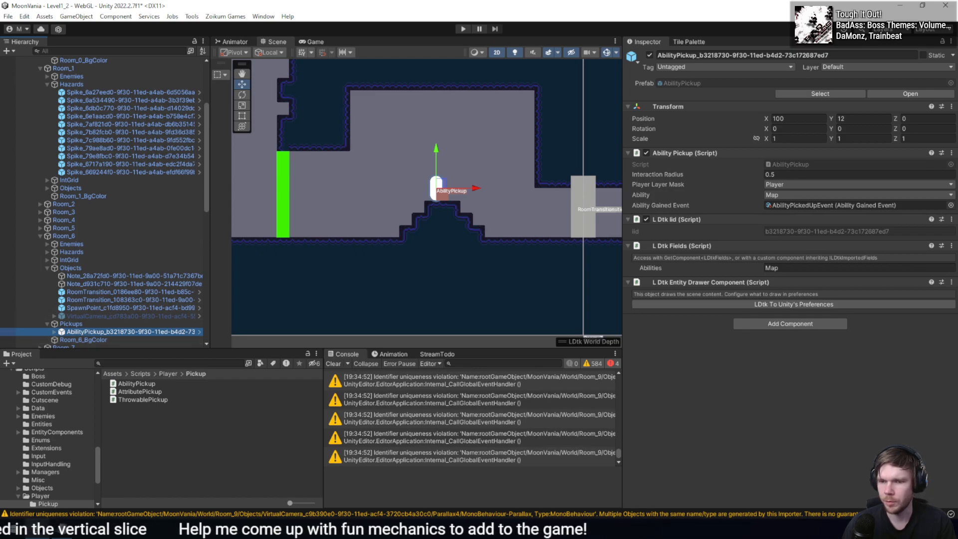
# - Set the AbilityPickup's Abilities field to DoubleJump in LDtk, save the project, and check the reimported pickup's Ability in Unity
pyautogui.hotkey('alt', 'Tab')
pyautogui.click(891, 306)
pyautogui.click(921, 325)
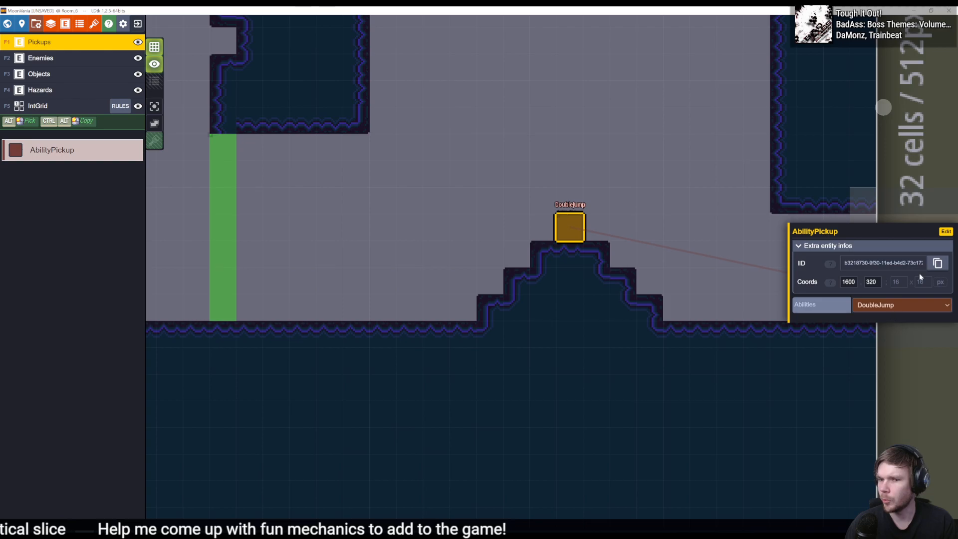
pyautogui.hotkey('alt', 'Tab')
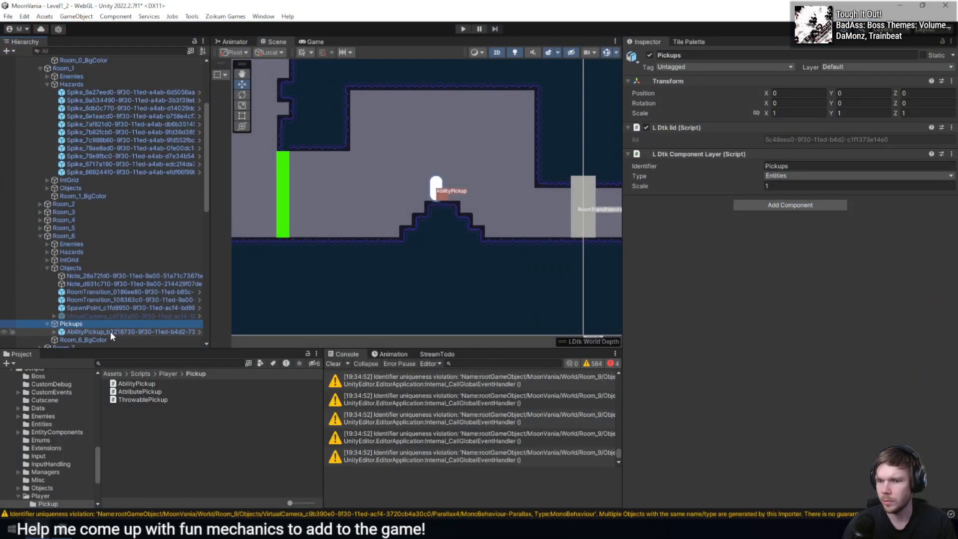
pyautogui.hotkey('alt', 'Tab')
pyautogui.hotkey('ctrl', 's')
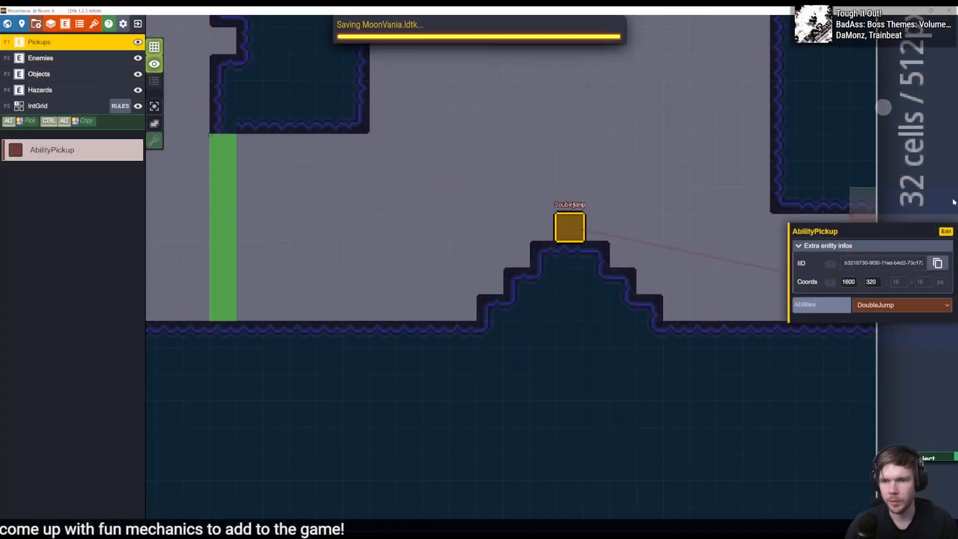
pyautogui.hotkey('alt', 'Tab')
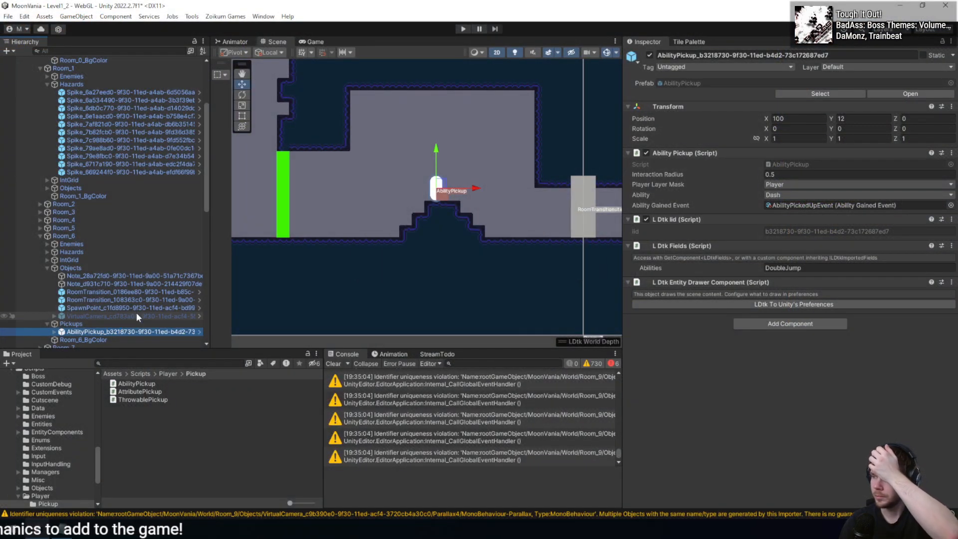
# - Check the Ability options offered on the Unity pickup, and open the PlayerAbilities enum by way of the AbilityPickup script
pyautogui.click(801, 195)
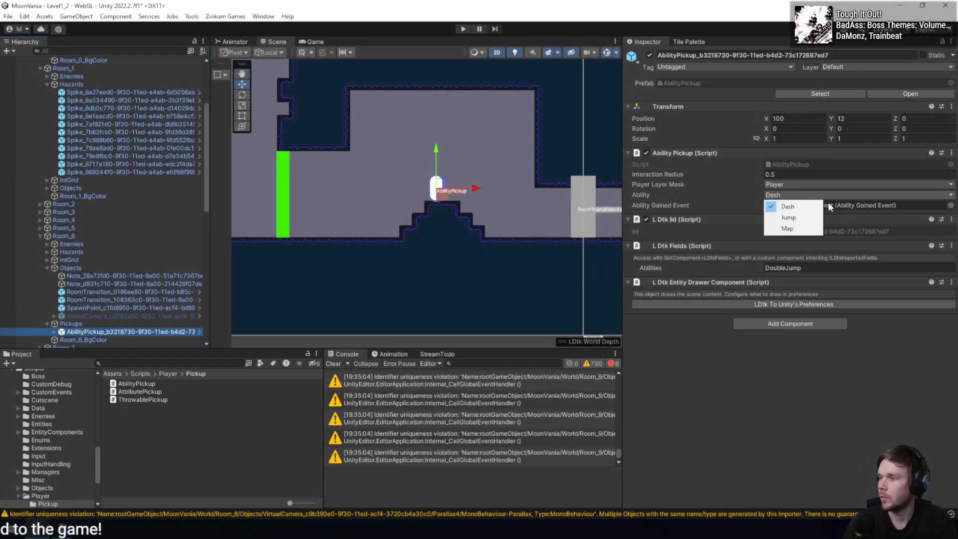
pyautogui.click(767, 411)
pyautogui.doubleClick(821, 163)
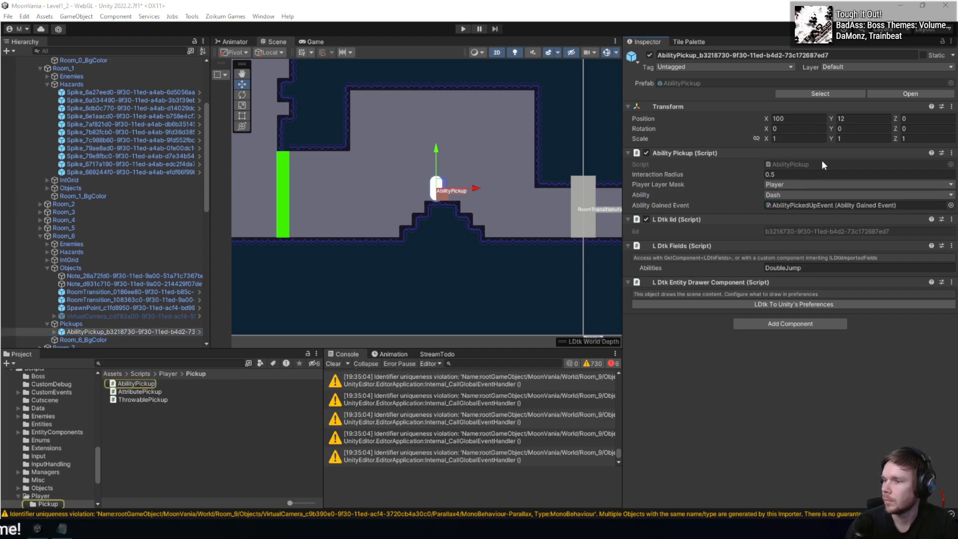
pyautogui.keyDown('ctrl'); pyautogui.click(693, 184); pyautogui.keyUp('ctrl')
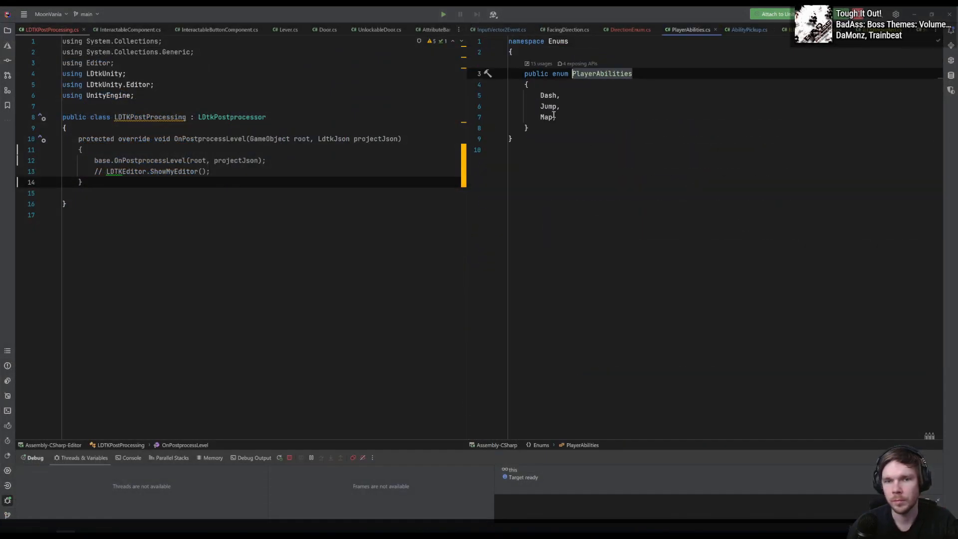
# - Rename the Jump member of the PlayerAbilities enum to DoubleJump
pyautogui.click(556, 109)
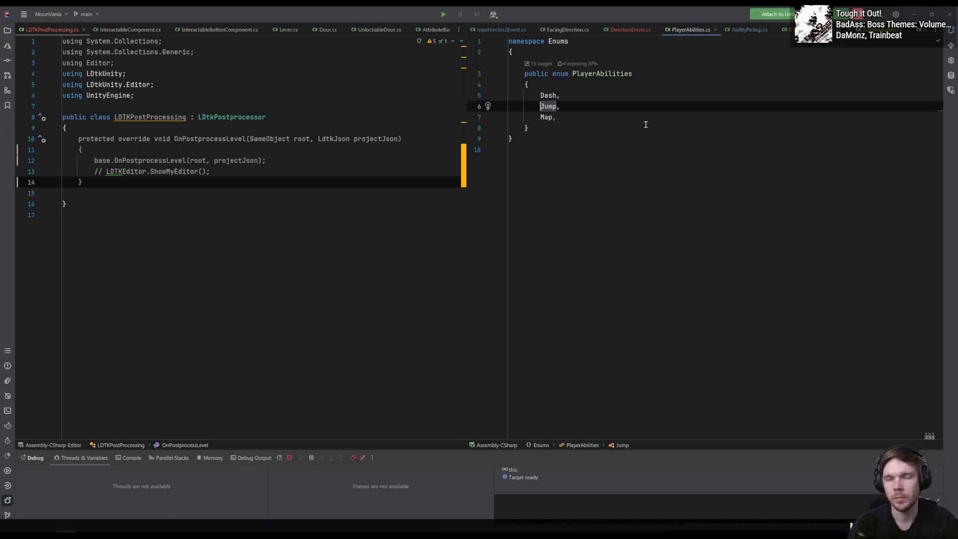
pyautogui.press('F2')
pyautogui.write('DoubleJump')
pyautogui.press('Return')
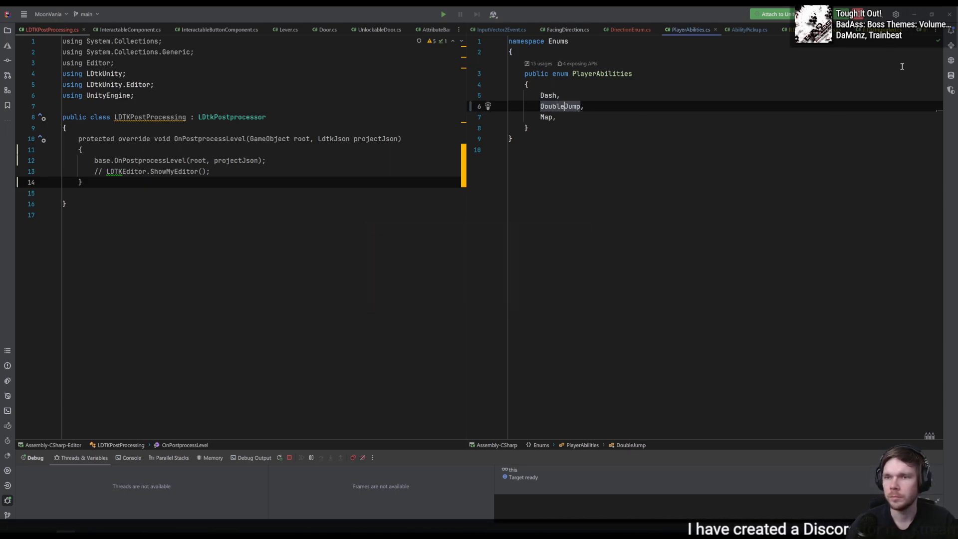
# - Switch to LDtk, change the AbilityPickup's Abilities field to Map, save the project, and return to Unity for the reimport
pyautogui.hotkey('alt', 'Tab')
pyautogui.hotkey('alt', 'Tab')
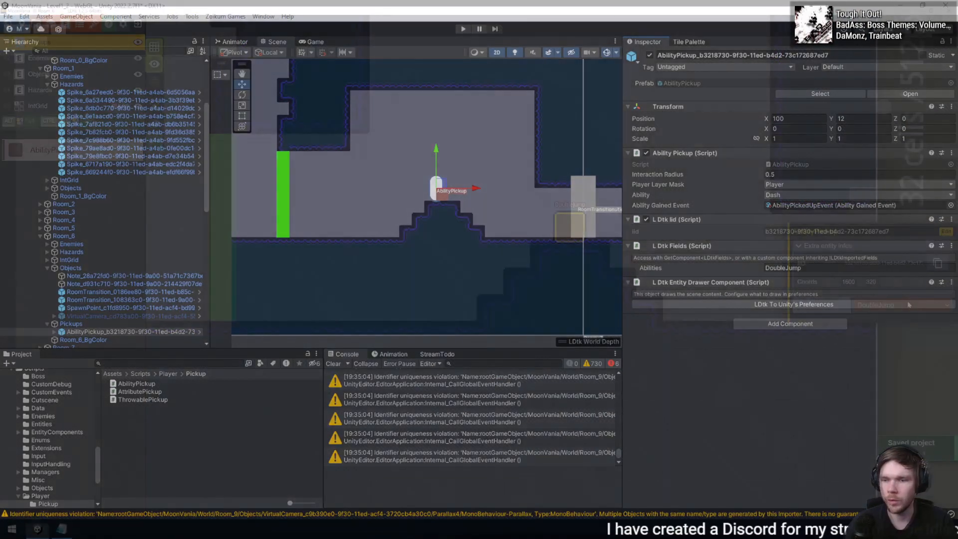
pyautogui.hotkey('alt', 'Tab')
pyautogui.click(896, 306)
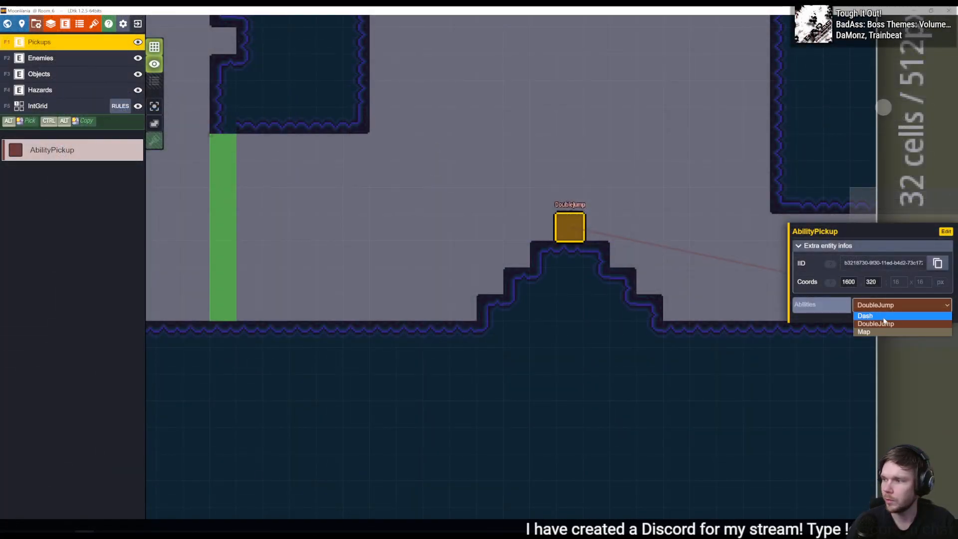
pyautogui.click(885, 332)
pyautogui.hotkey('ctrl', 's')
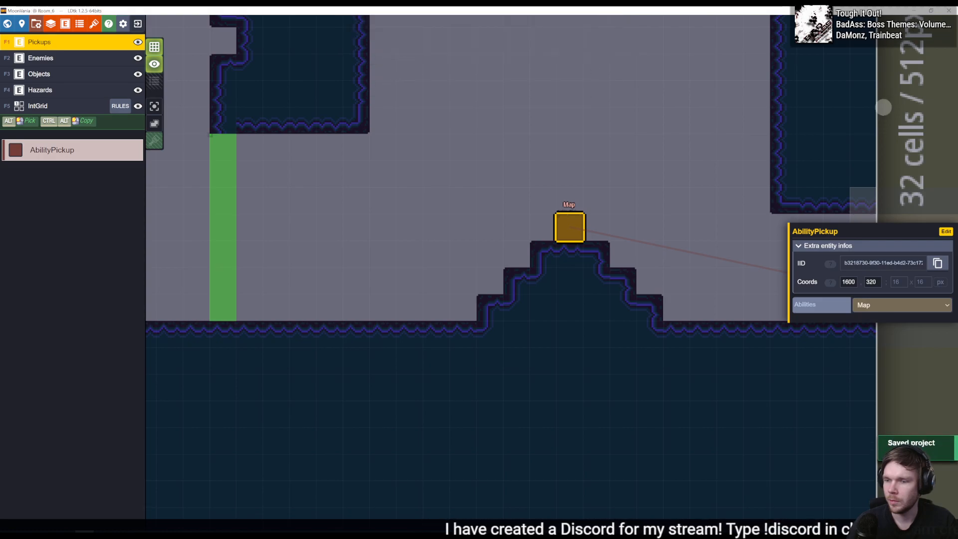
pyautogui.hotkey('alt', 'Tab')
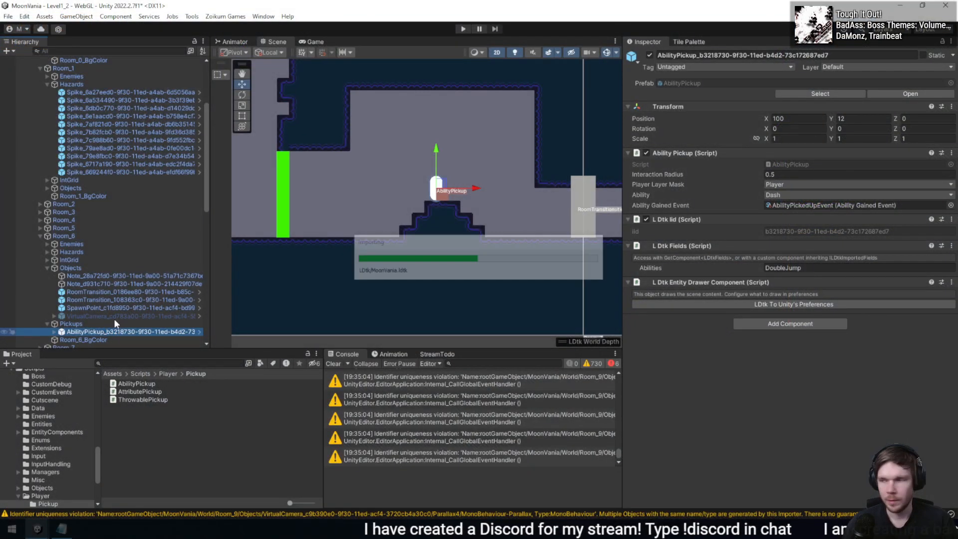
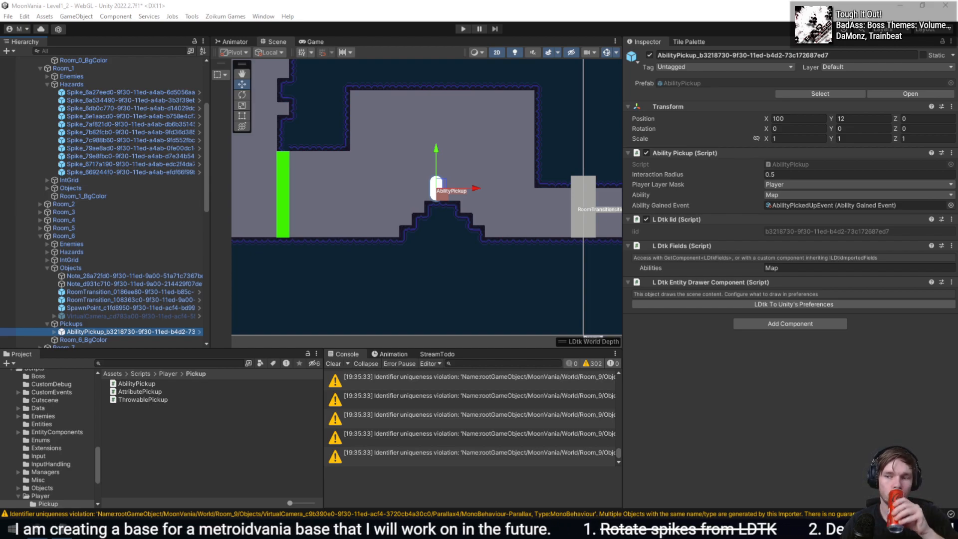
# - Open the RoomExit script from a RoomTransition object in Room_6 and add the ILDtkImportedFields interface to the RoomExit class
pyautogui.click(112, 292)
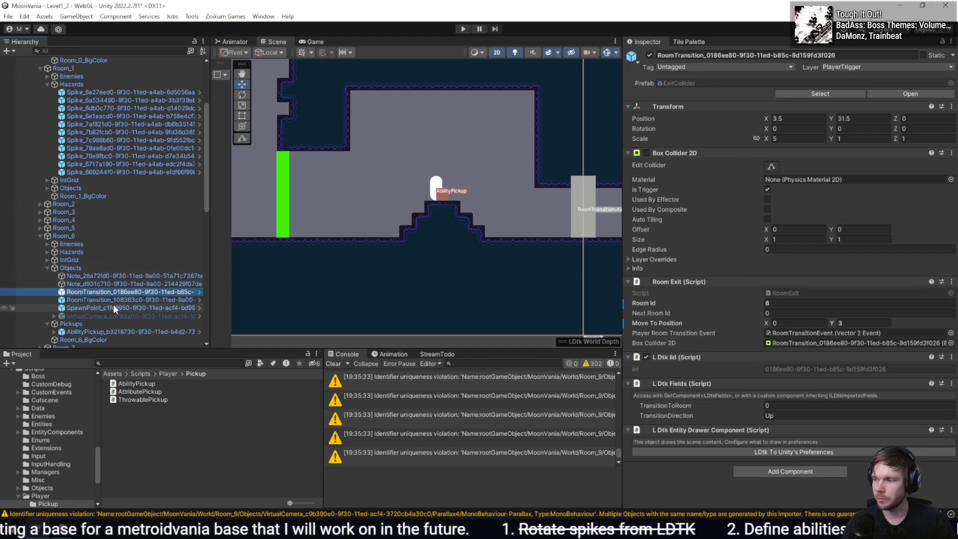
pyautogui.doubleClick(800, 293)
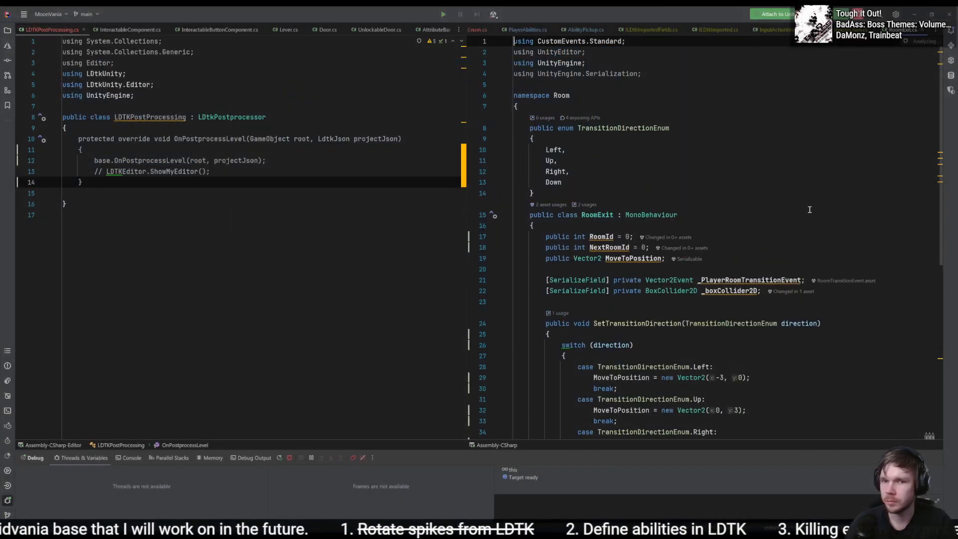
pyautogui.write(', ILDTK')
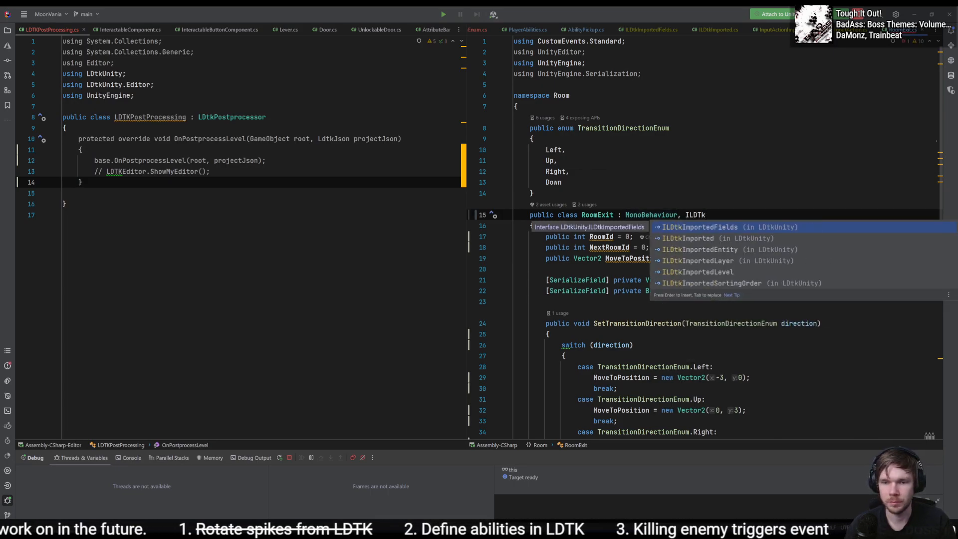
pyautogui.press('Return')
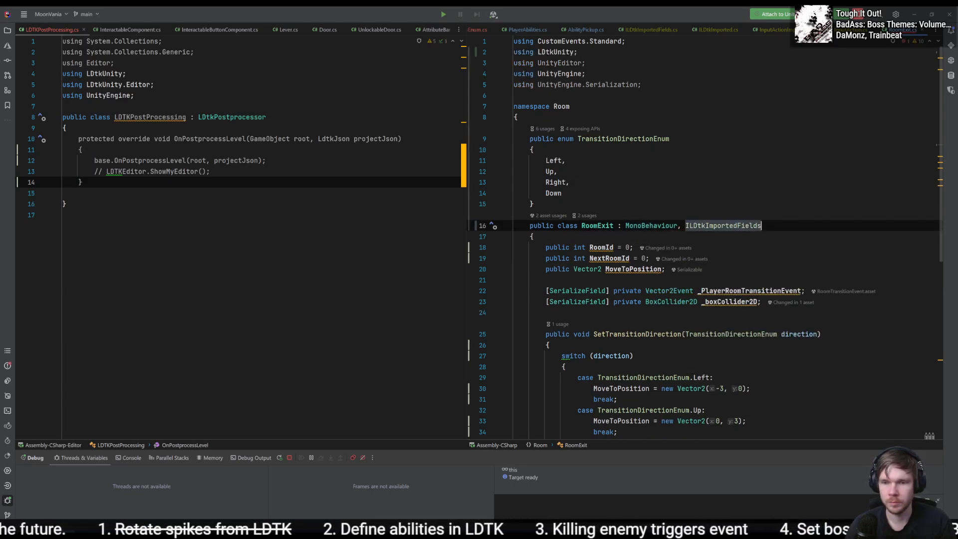
# - Generate the missing OnLDtkImportFields method in RoomExit and remove its placeholder exception
pyautogui.hotkey('alt', 'Return')
pyautogui.press('Return')
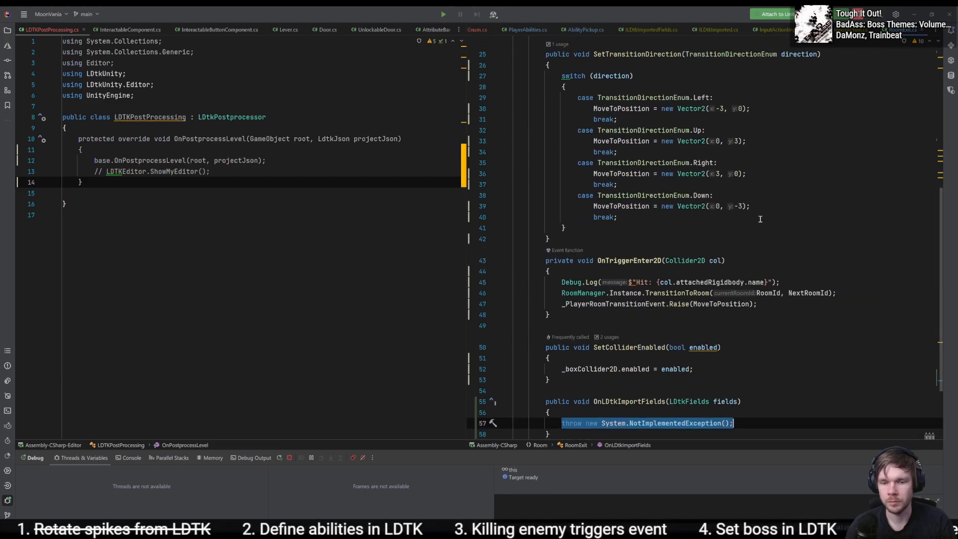
pyautogui.press('BackSpace')
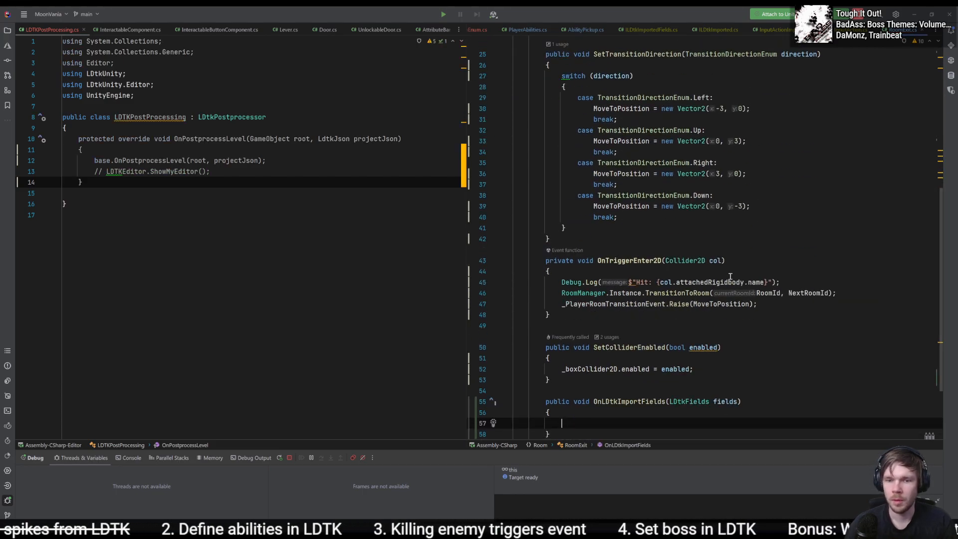
# - Review the RoomExit code and open the LDTKEditor code where SetTransitionDirection is used
pyautogui.scroll(3, 799, 313)
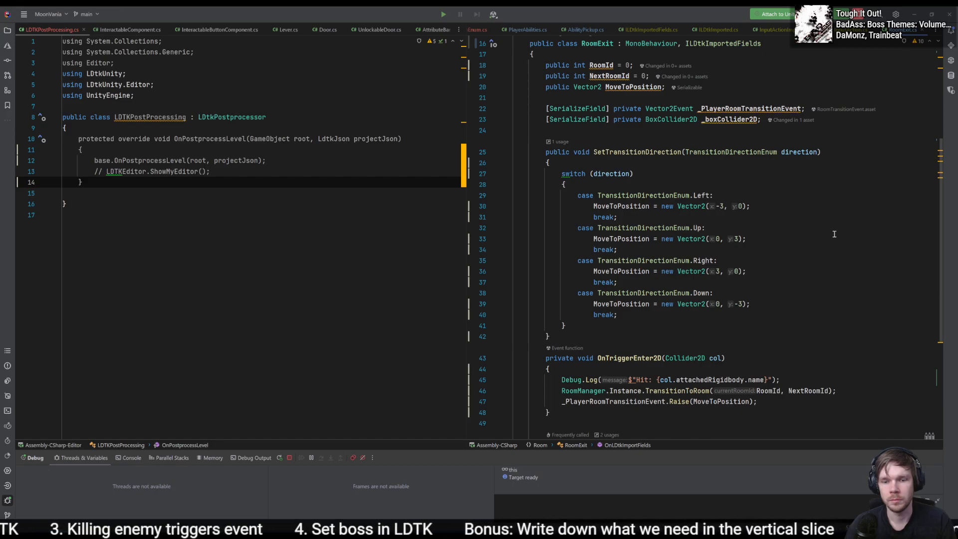
pyautogui.scroll(-3, 834, 234)
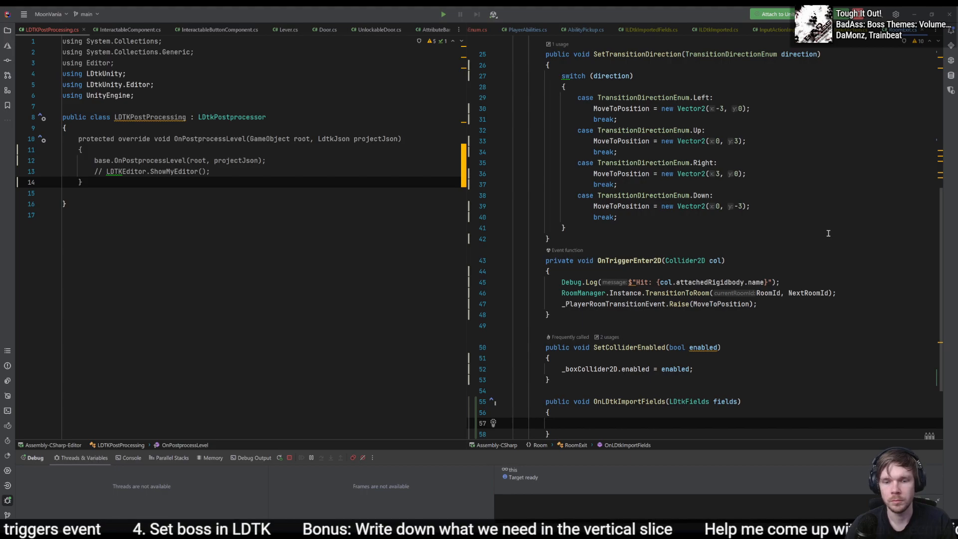
pyautogui.scroll(4, 828, 233)
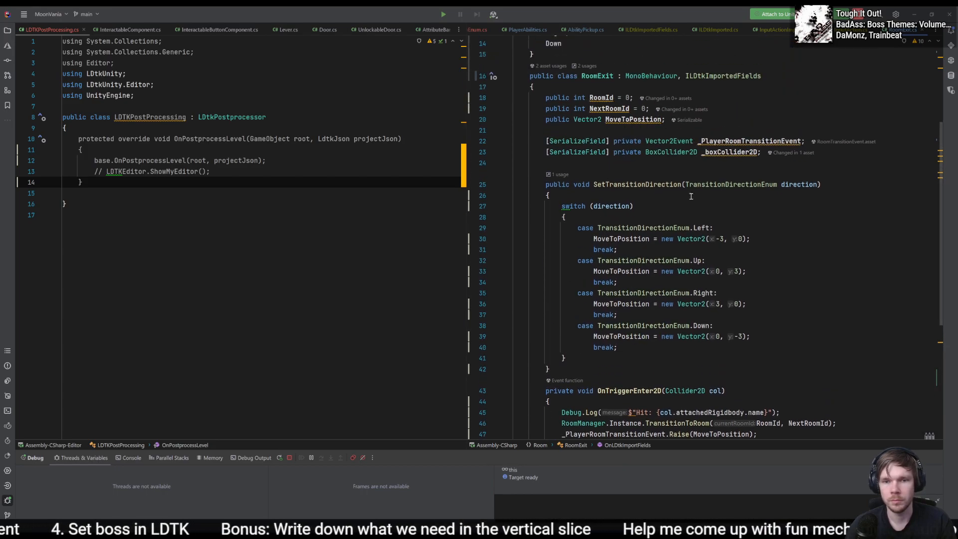
pyautogui.click(560, 174)
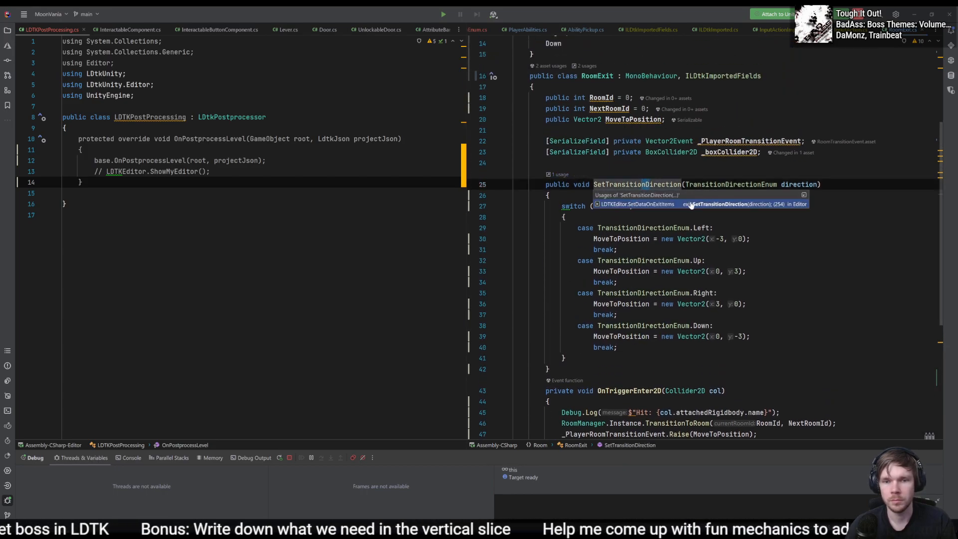
pyautogui.click(691, 204)
# - In RoomExit's OnLDtkImportFields method, write the statement fields.GetInt("TransitionToRoom");
pyautogui.click(824, 229)
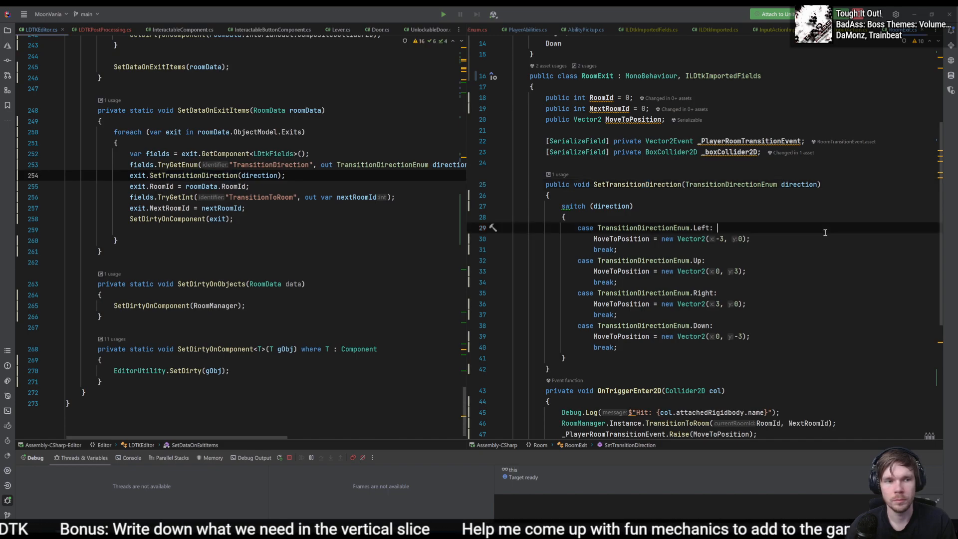
pyautogui.scroll(-4, 831, 243)
pyautogui.click(698, 390)
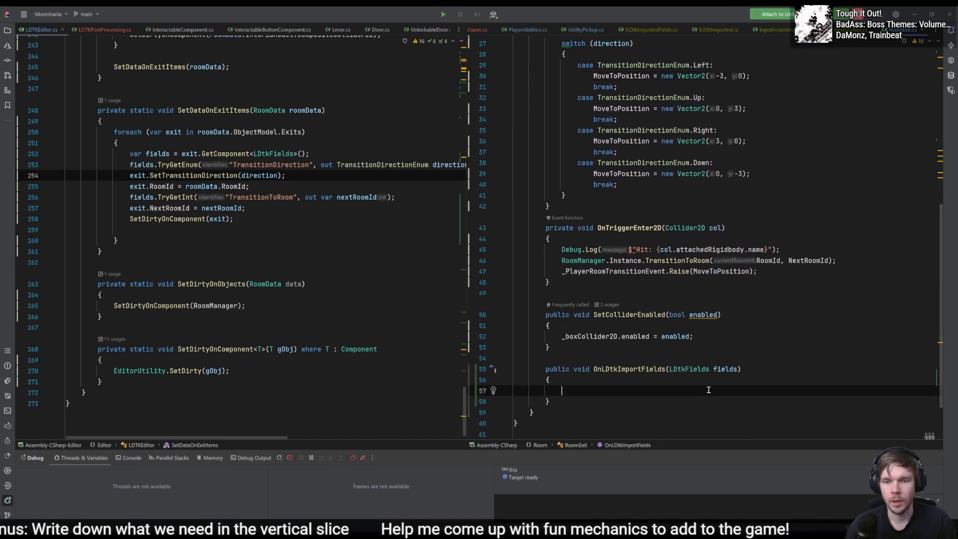
pyautogui.write('fields.')
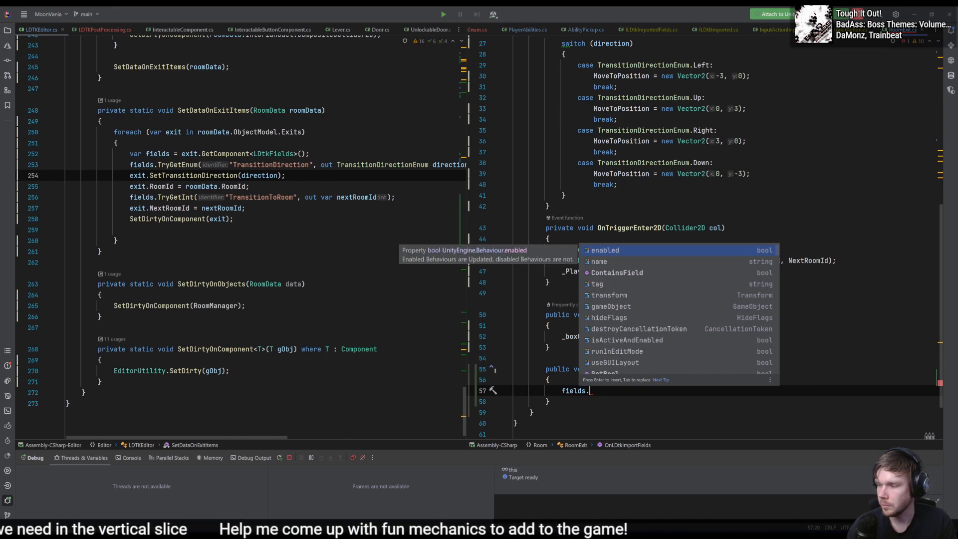
pyautogui.write('Get')
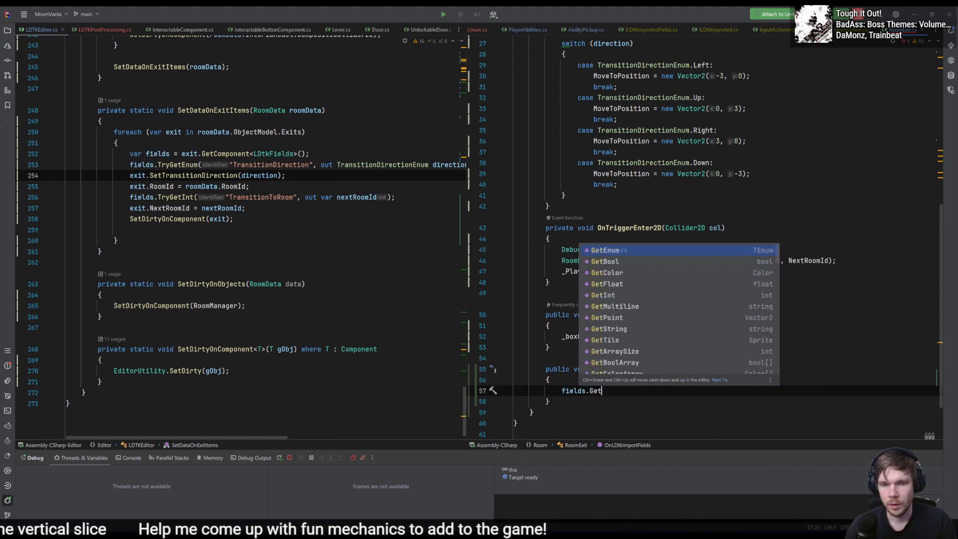
pyautogui.write('Int')
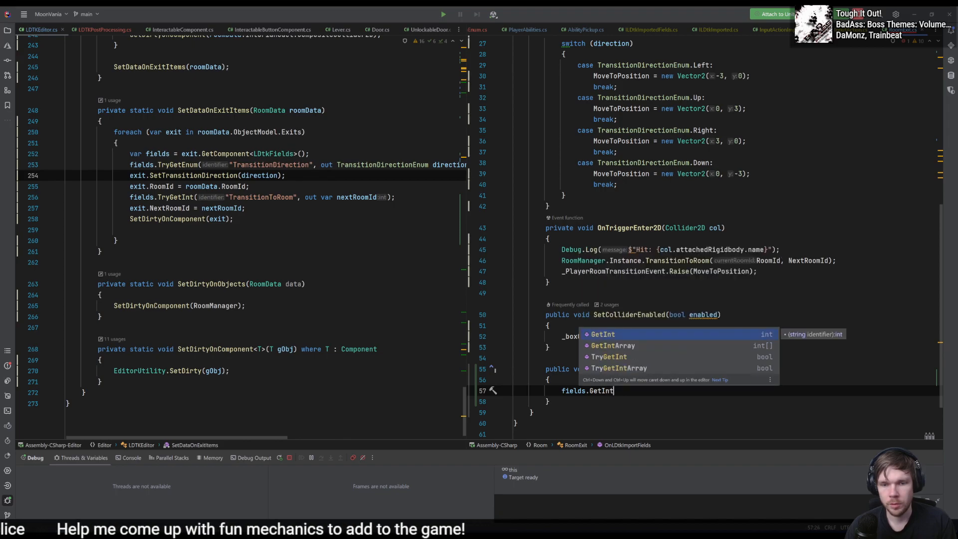
pyautogui.press('Return')
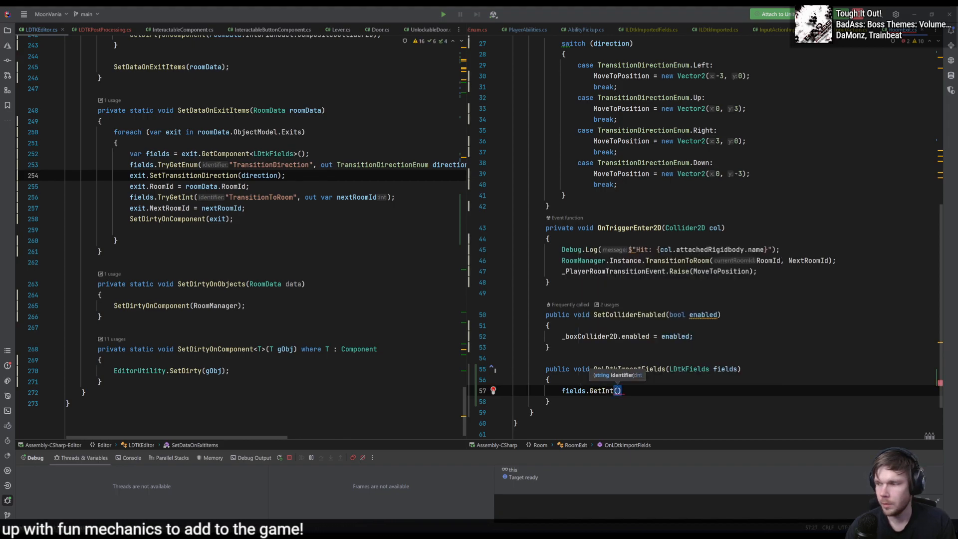
pyautogui.write('"')
pyautogui.write('Transition')
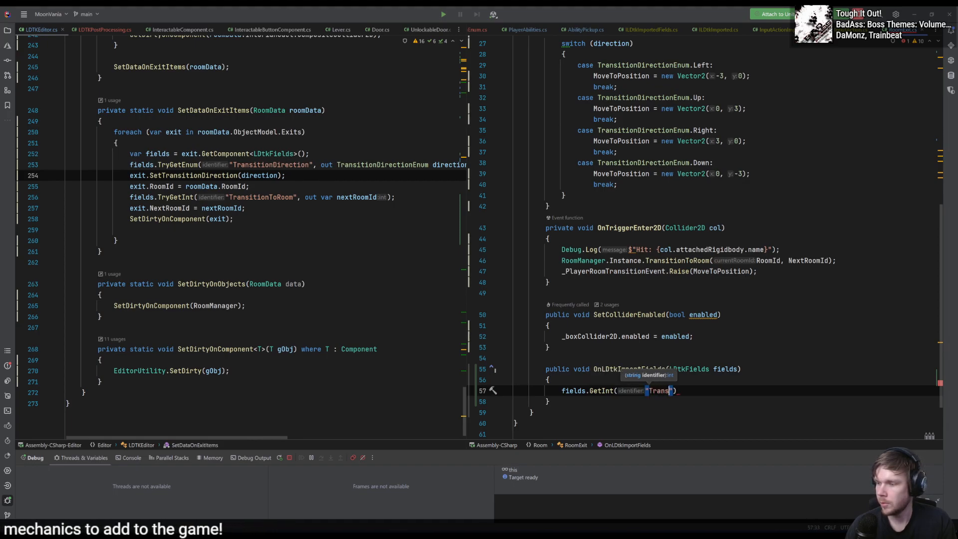
pyautogui.write('ToRoom");')
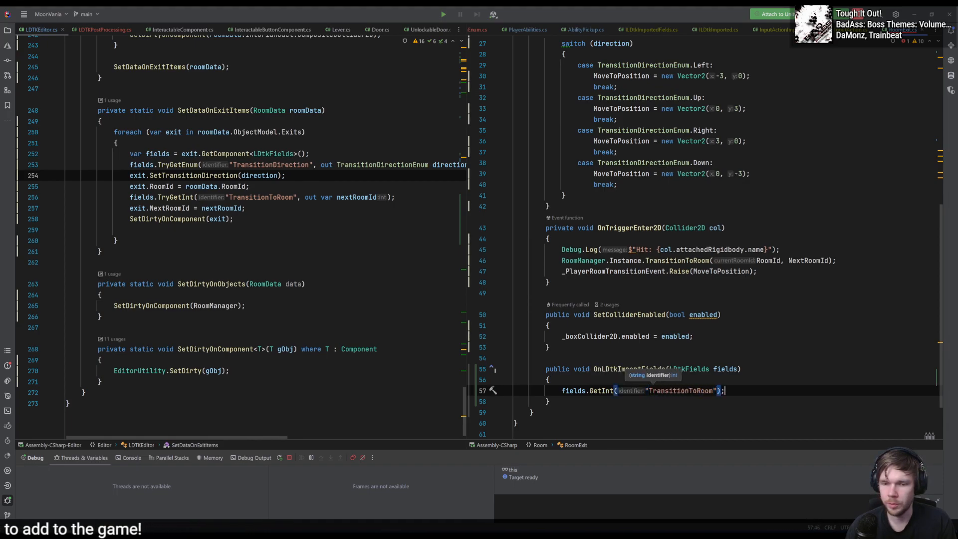
# - Assign the value read from the TransitionToRoom field to NextRoomId
pyautogui.press('Home')
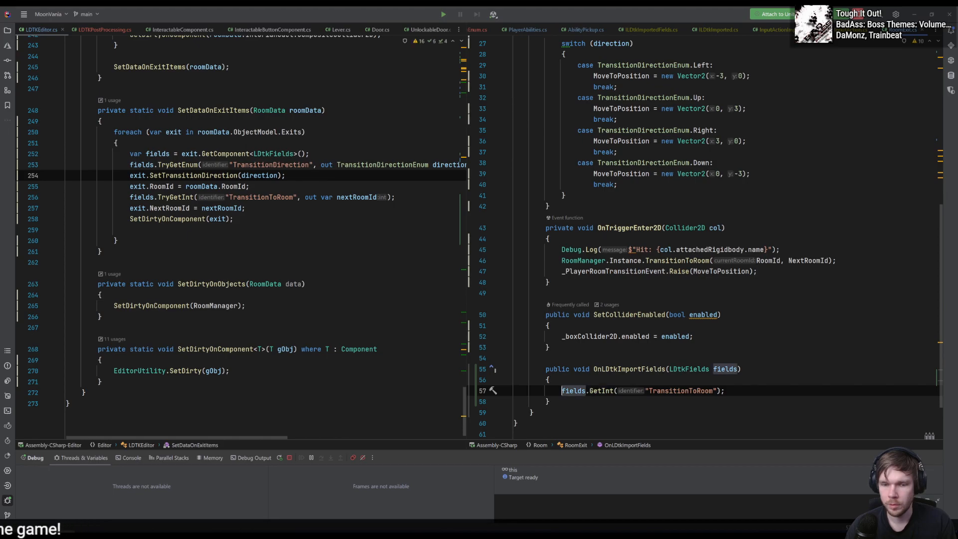
pyautogui.click(150, 176)
pyautogui.click(561, 390)
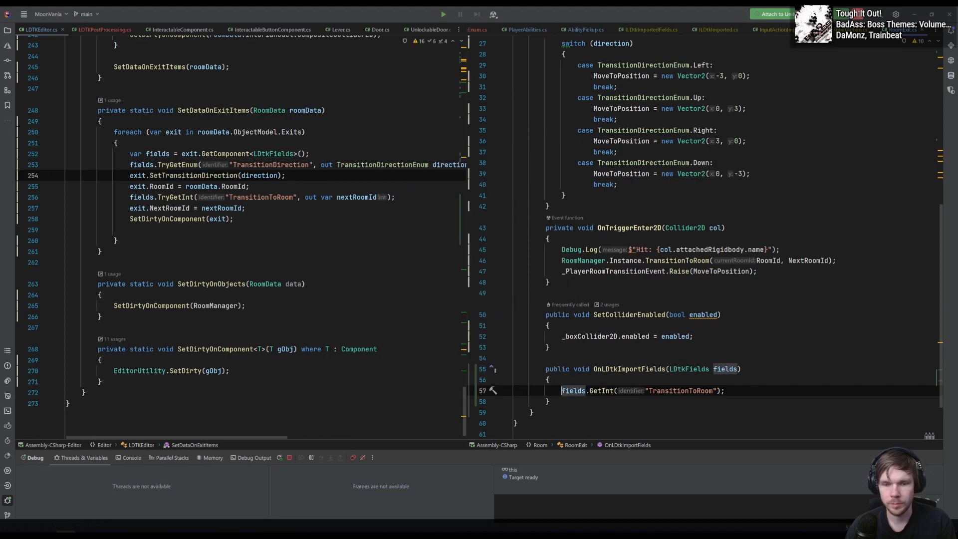
pyautogui.press('Left')
pyautogui.write('RoomI')
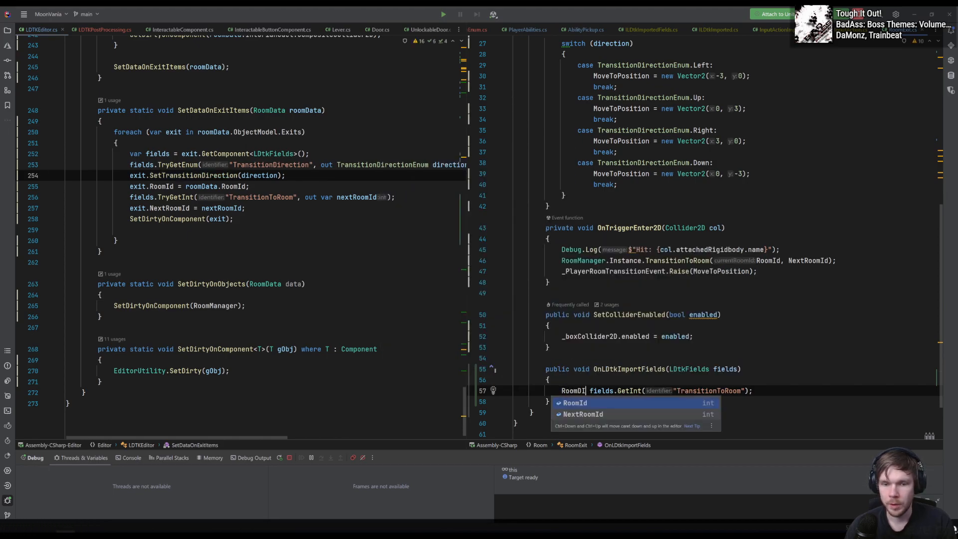
pyautogui.hotkey('ctrl', 'BackSpace')
pyautogui.write('NextRoomId =')
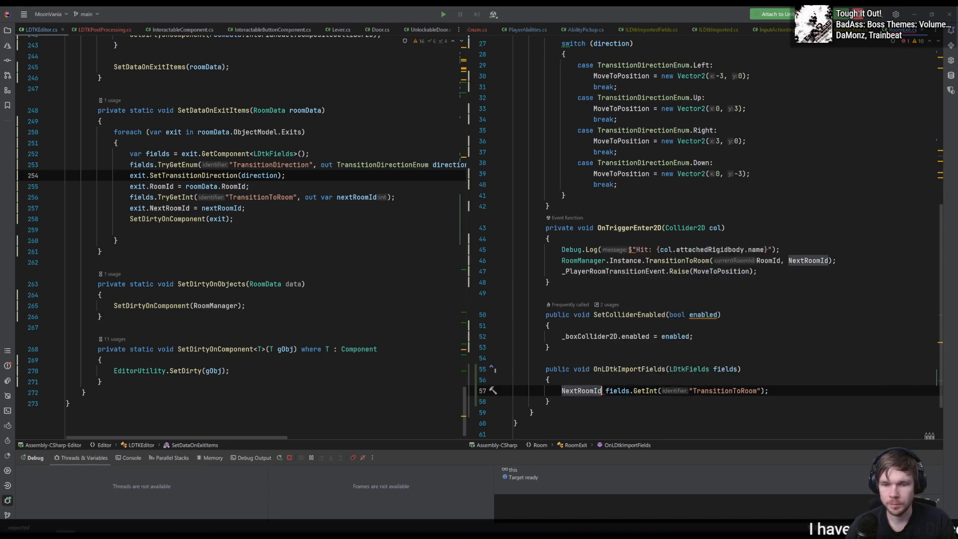
# - Add a SetTransitionDirection call on a new line below the NextRoomId assignment
pyautogui.click(813, 390)
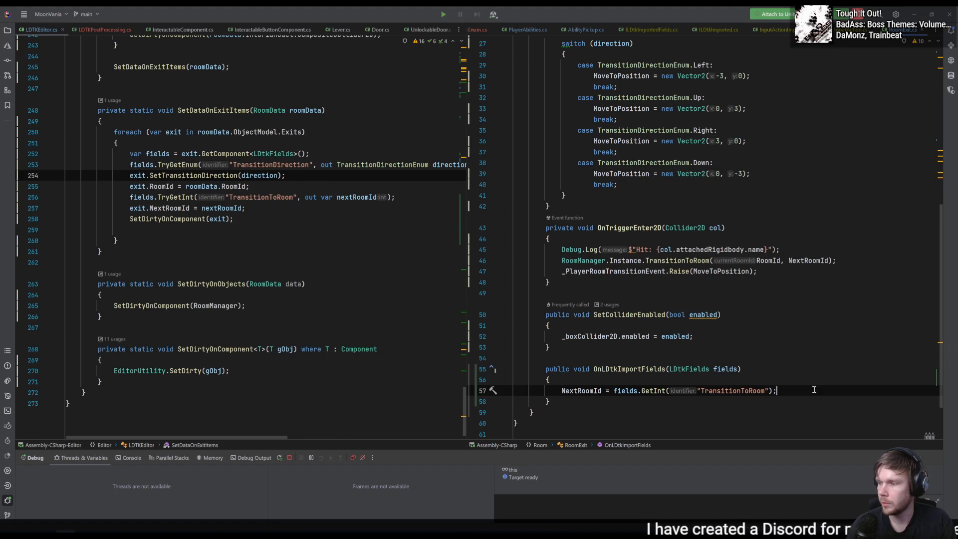
pyautogui.scroll(3, 778, 324)
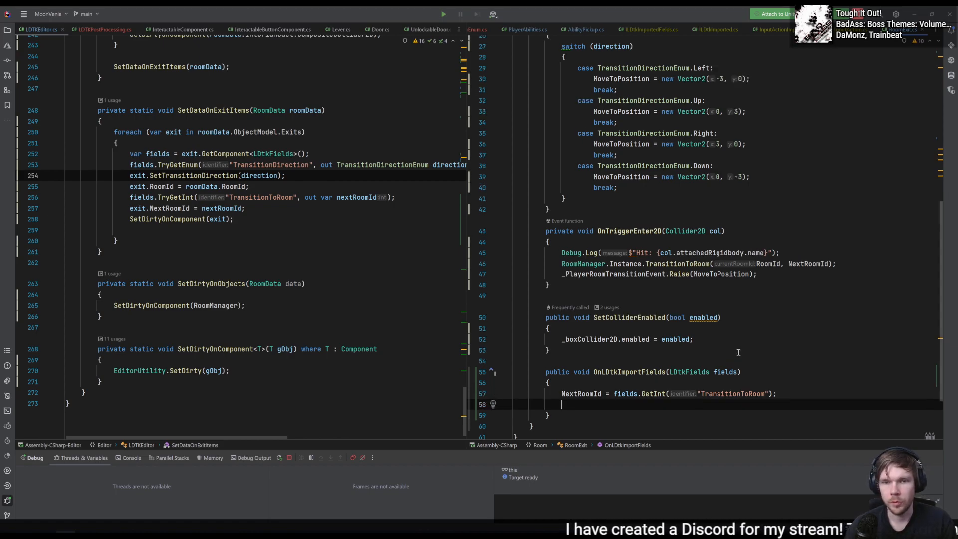
pyautogui.press('Return')
pyautogui.write('SetTransitionDirection();')
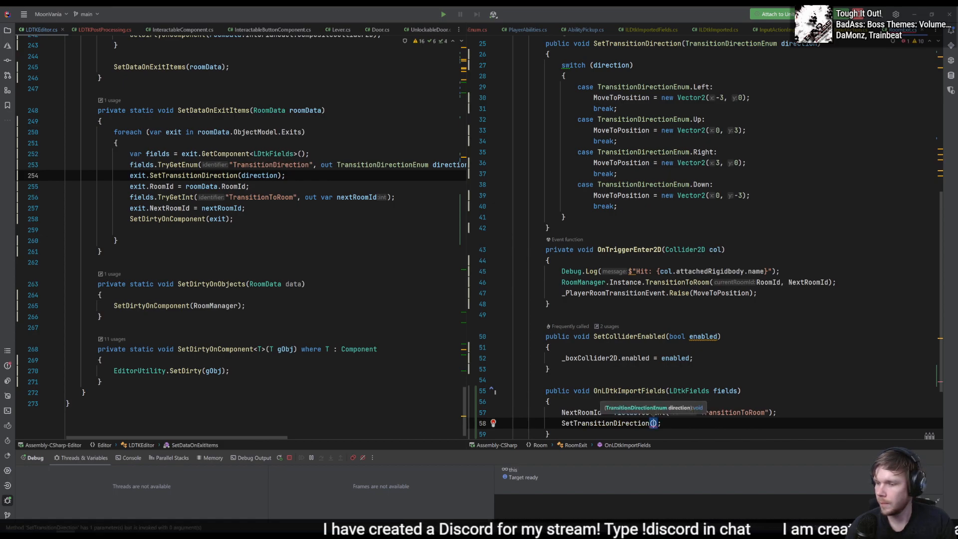
# - Copy the fields.GetInt("TransitionToRoom") expression into the SetTransitionDirection call as its argument
pyautogui.click(637, 412)
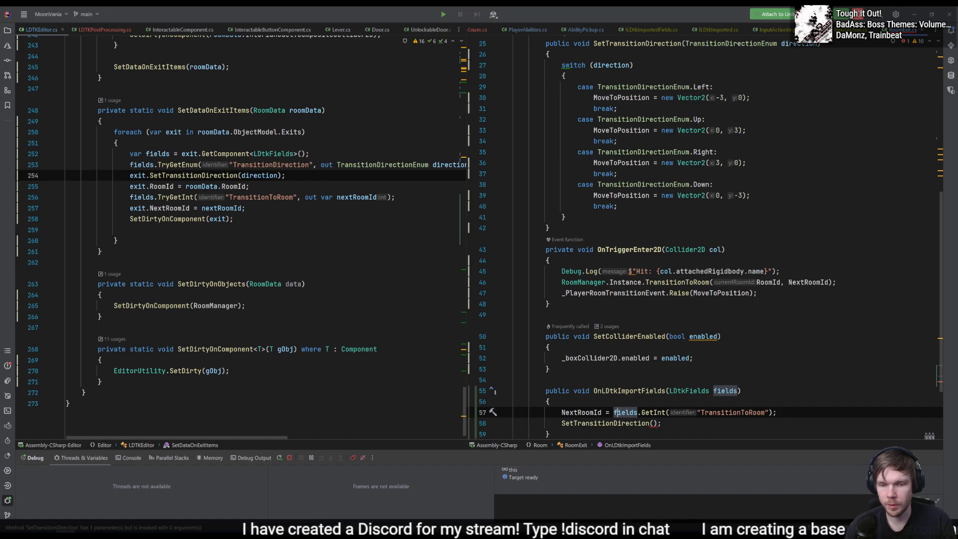
pyautogui.hotkey('ctrl', 'shift', 'Right')
pyautogui.hotkey('ctrl', 'shift', 'Right')
pyautogui.hotkey('ctrl', 'shift', 'Right')
pyautogui.hotkey('ctrl', 'shift', 'Right')
pyautogui.hotkey('ctrl', 'shift', 'Right')
pyautogui.hotkey('ctrl', 'c')
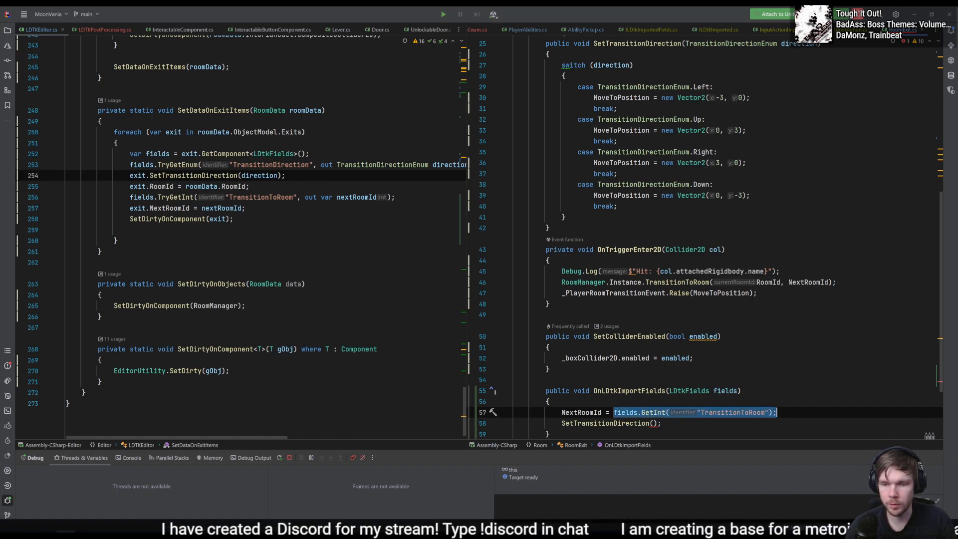
pyautogui.press('Down')
pyautogui.press('Left')
pyautogui.press('Left')
pyautogui.hotkey('ctrl', 'v')
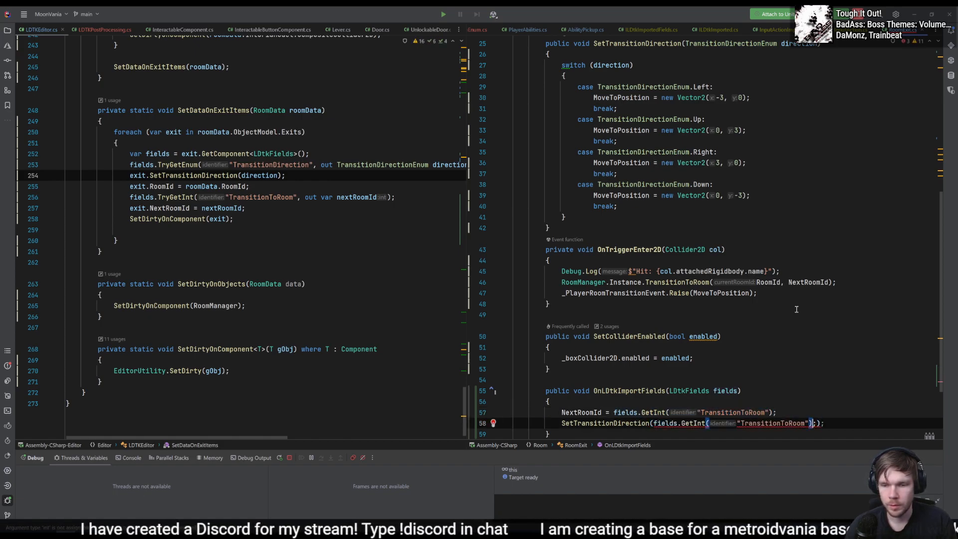
# - Change the GetInt call inside SetTransitionDirection to GetEnum<TransitionDirectionEnum> and drop the extra semicolon
pyautogui.hotkey('ctrl', 'Left')
pyautogui.hotkey('ctrl', 'Left')
pyautogui.hotkey('ctrl', 'Left')
pyautogui.hotkey('ctrl', 'Left')
pyautogui.hotkey('ctrl', 'Left')
pyautogui.hotkey('ctrl', 'Right')
pyautogui.hotkey('ctrl', 'BackSpace')
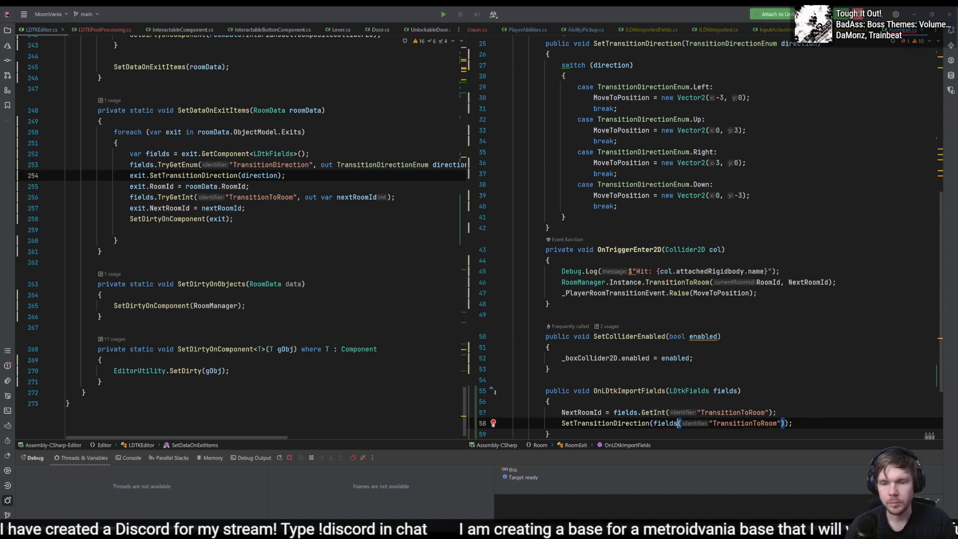
pyautogui.write('GetEnu')
pyautogui.press('Return')
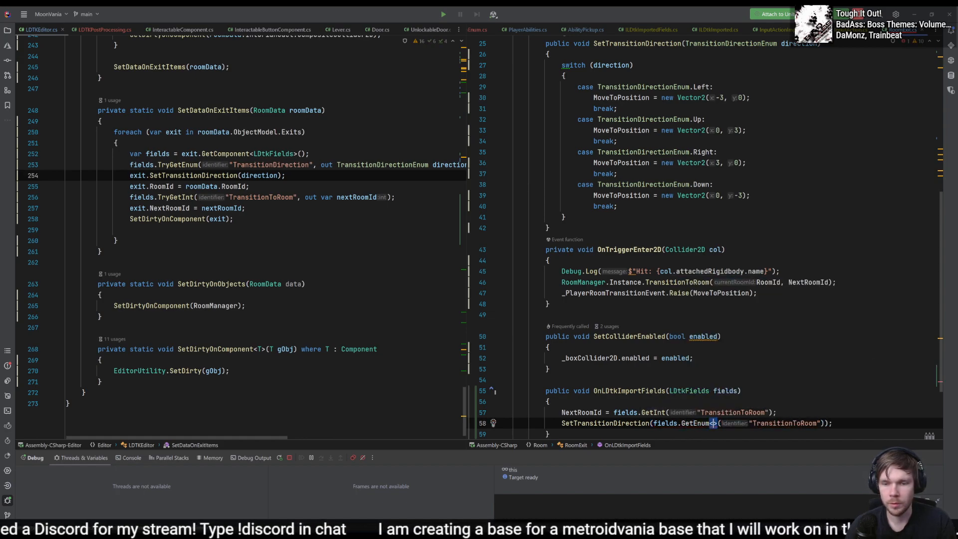
pyautogui.write('Transitio>')
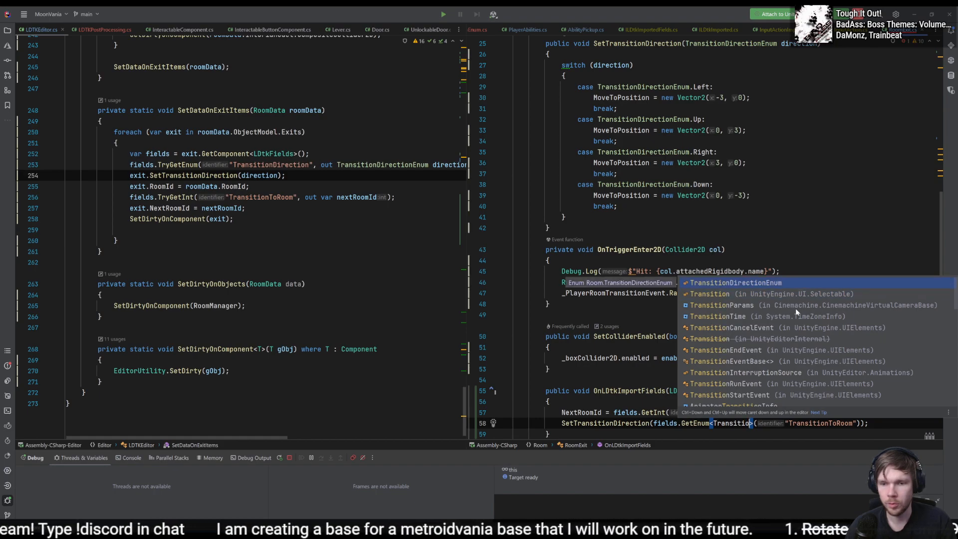
pyautogui.press('Return')
# - Replace the GetEnum call's identifier string with "TransitionDirection"
pyautogui.press('Right')
pyautogui.press('Right')
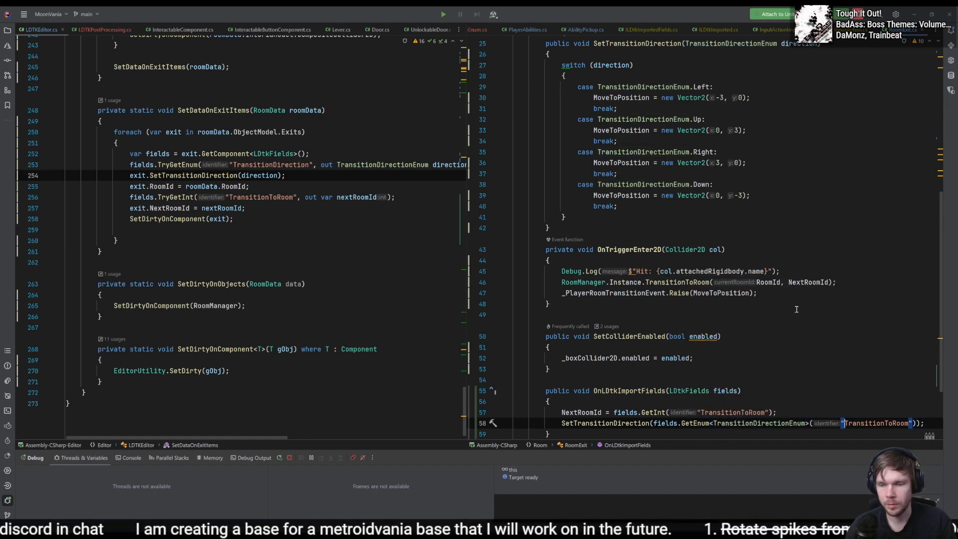
pyautogui.hotkey('ctrl', 'Delete')
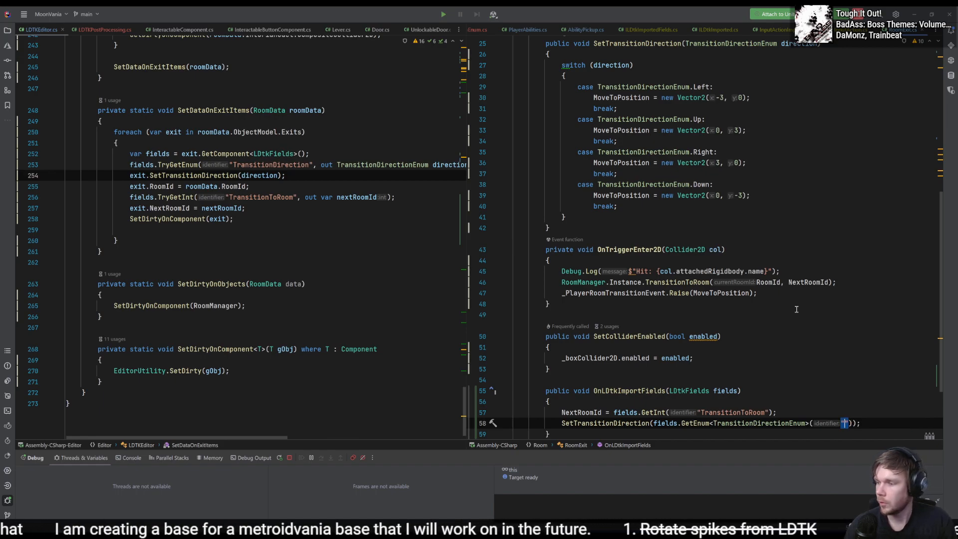
pyautogui.write('TransitionDirectio')
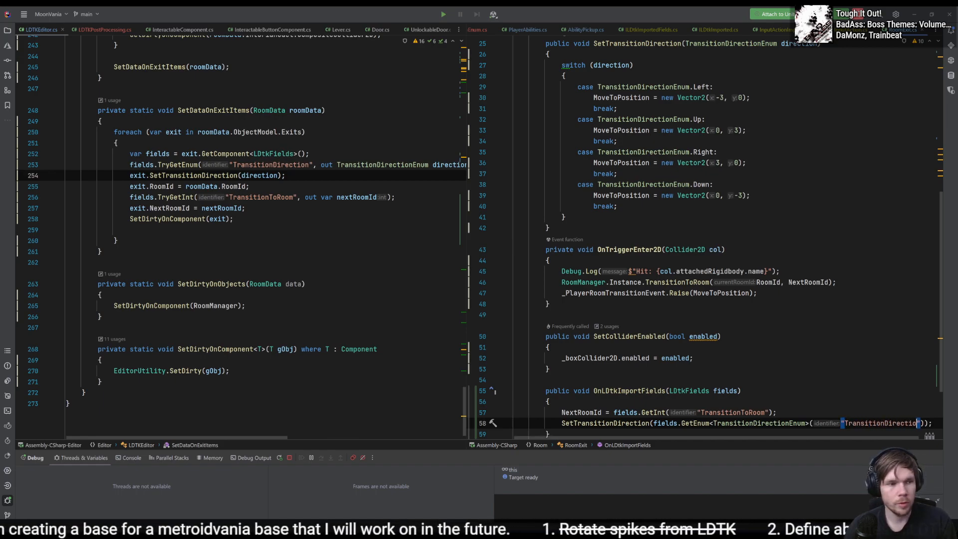
pyautogui.write('n')
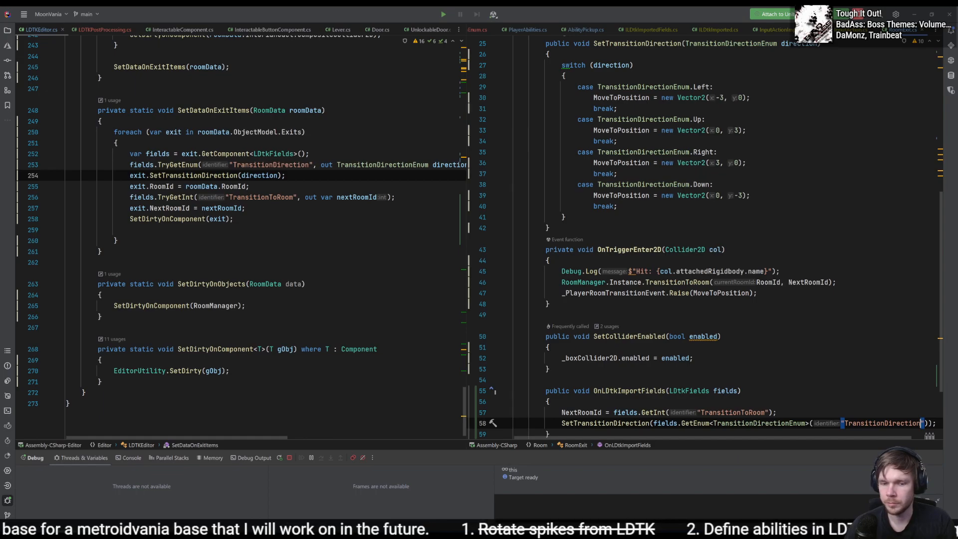
# - Switch from the RoomExit code to the Unity editor
pyautogui.scroll(-2, 797, 310)
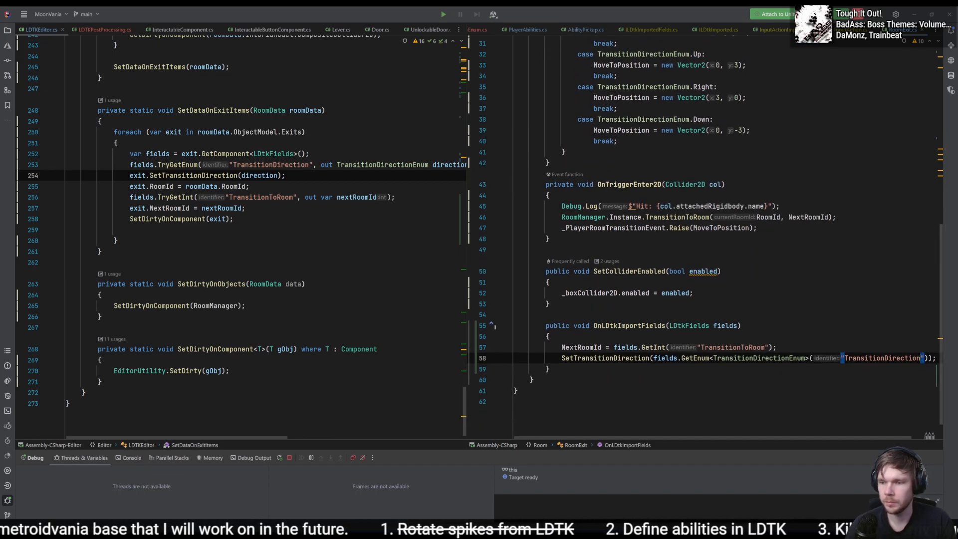
pyautogui.hotkey('alt', 'Tab')
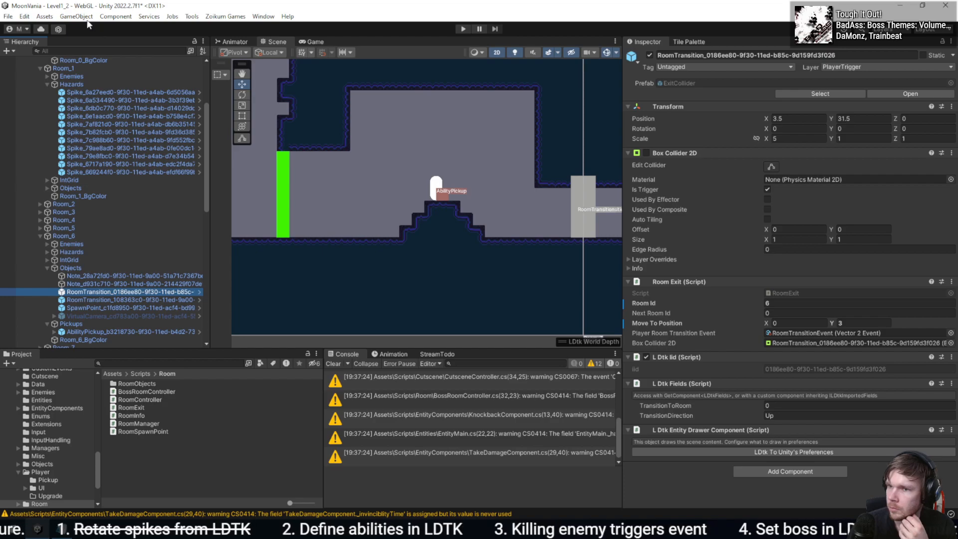
pyautogui.click(36, 18)
pyautogui.moveTo(24, 16)
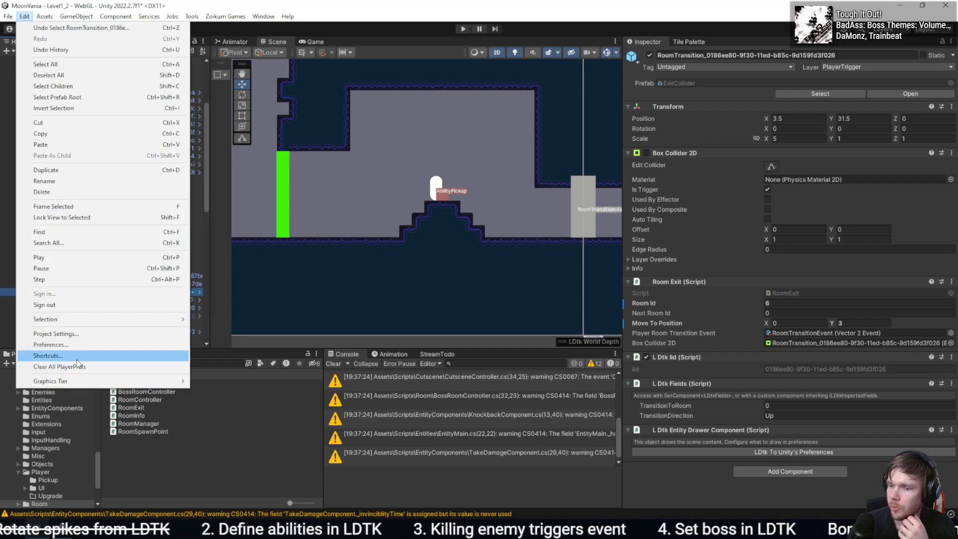
pyautogui.click(94, 343)
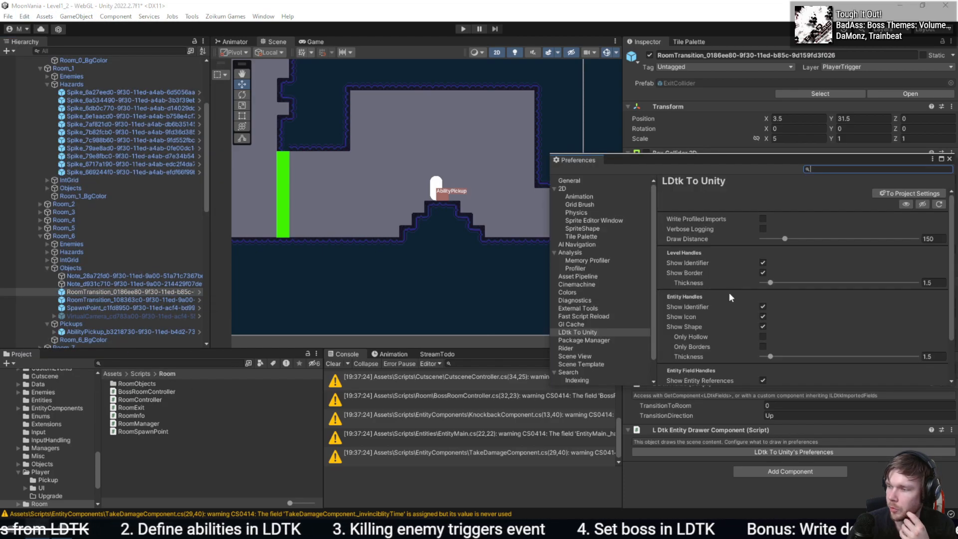
pyautogui.middleClick(567, 163)
# - Reimport all LDtk assets from the LDtk To Unity project settings, and close the settings window
pyautogui.click(47, 17)
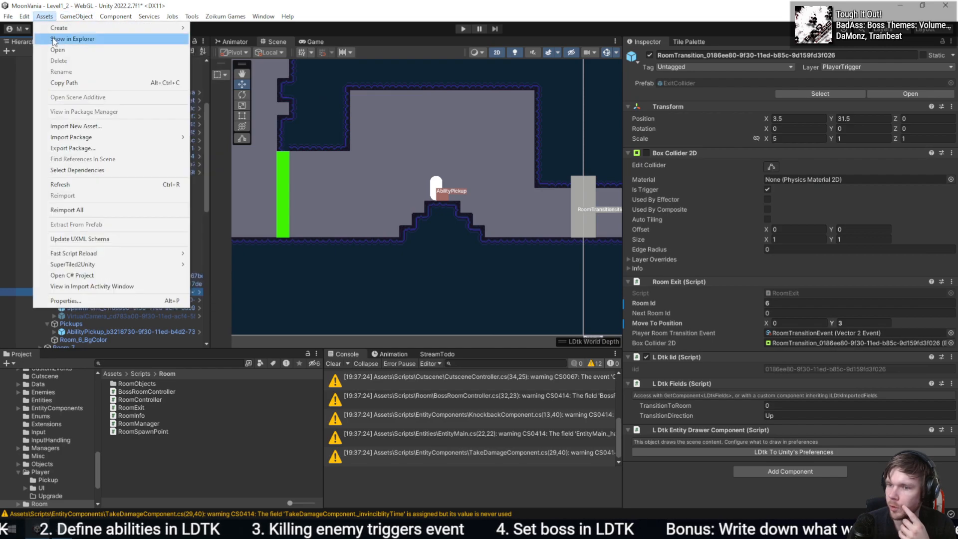
pyautogui.moveTo(24, 17)
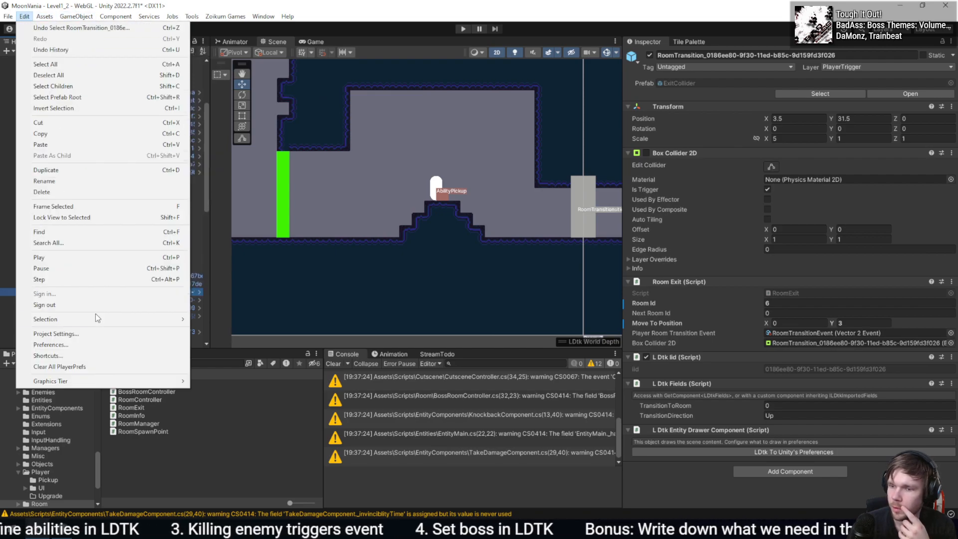
pyautogui.click(149, 335)
pyautogui.click(559, 340)
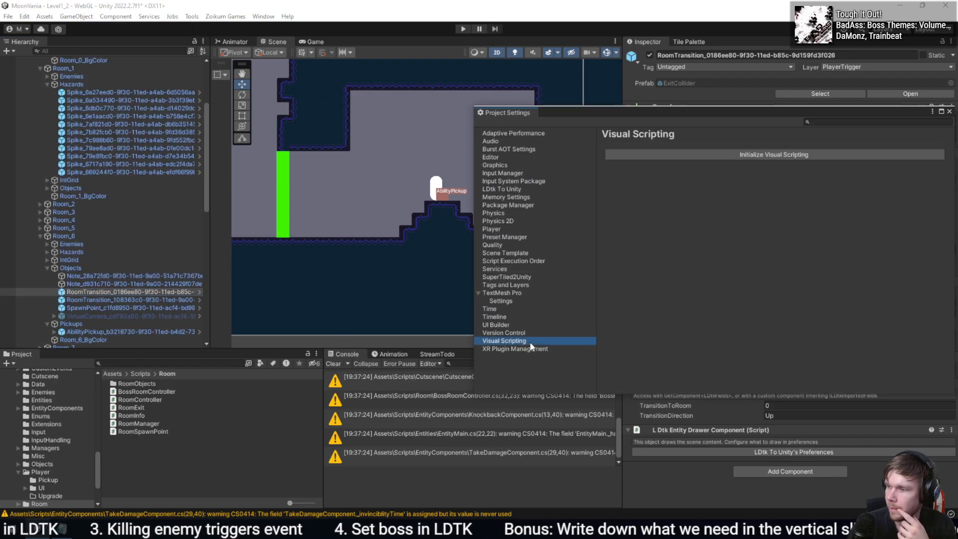
pyautogui.click(524, 325)
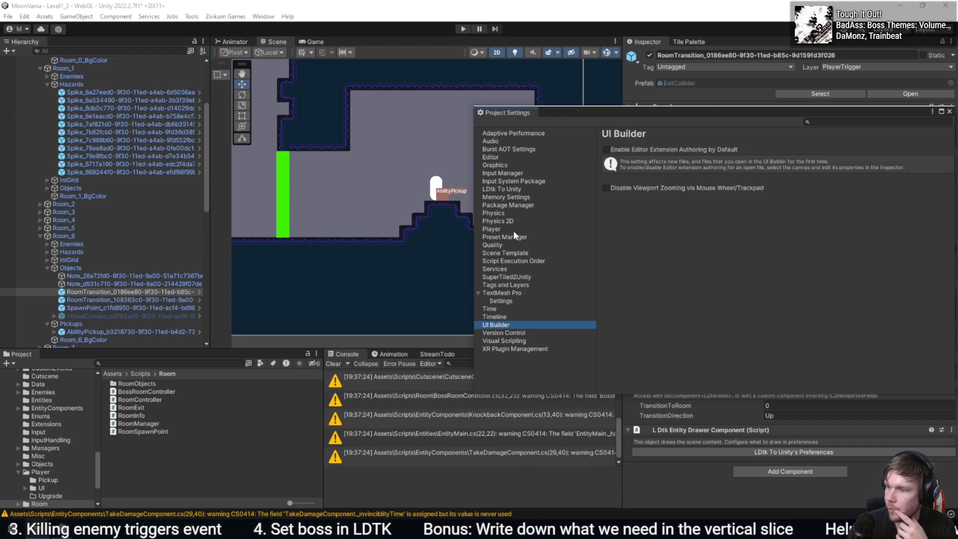
pyautogui.click(502, 189)
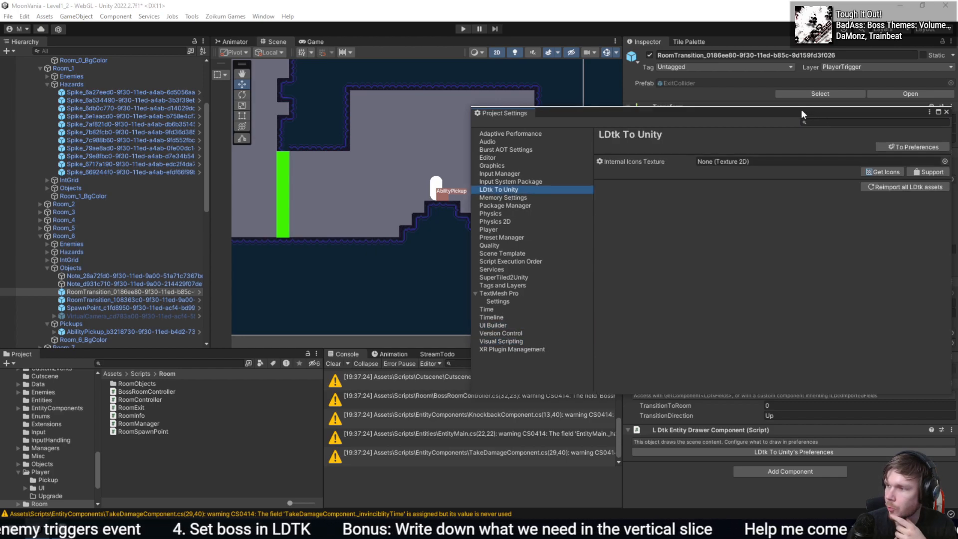
pyautogui.moveTo(804, 111); pyautogui.dragTo(399, 110)
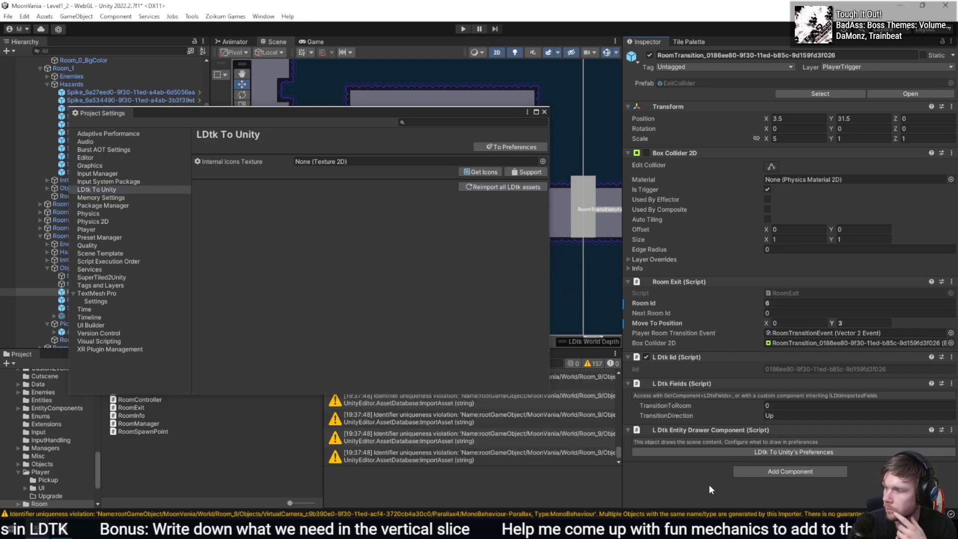
pyautogui.click(544, 112)
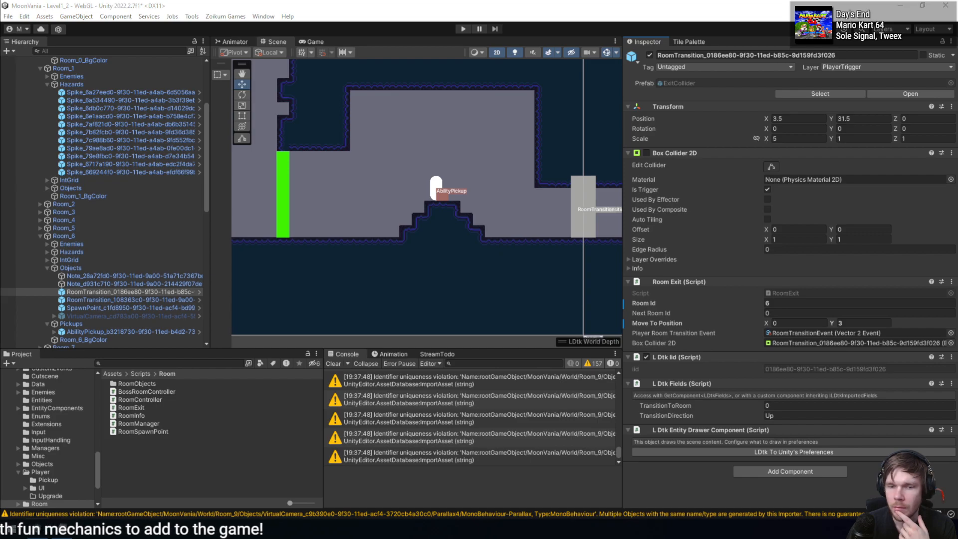
# - Inspect Room_6's RoomTransition and SpawnPoint objects in Unity, comparing the Room Exit values with the imported LDtk fields
pyautogui.hotkey('alt', 'Tab')
pyautogui.click(590, 348)
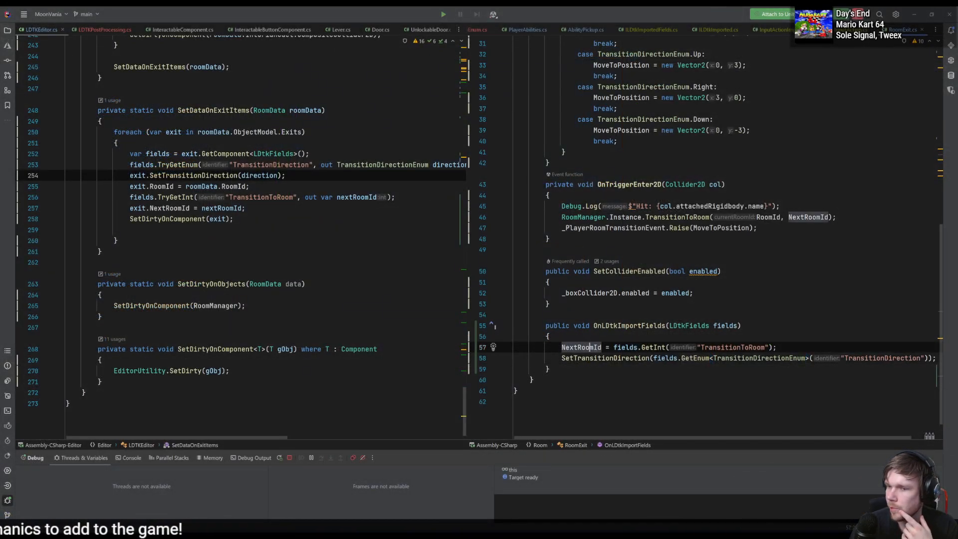
pyautogui.hotkey('alt', 'Tab')
pyautogui.click(126, 293)
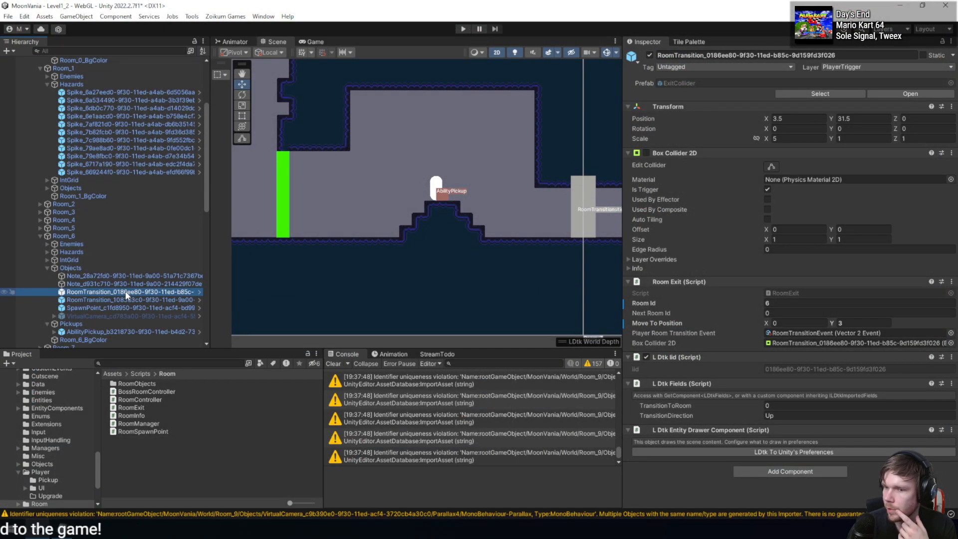
pyautogui.scroll(-10, 476, 256)
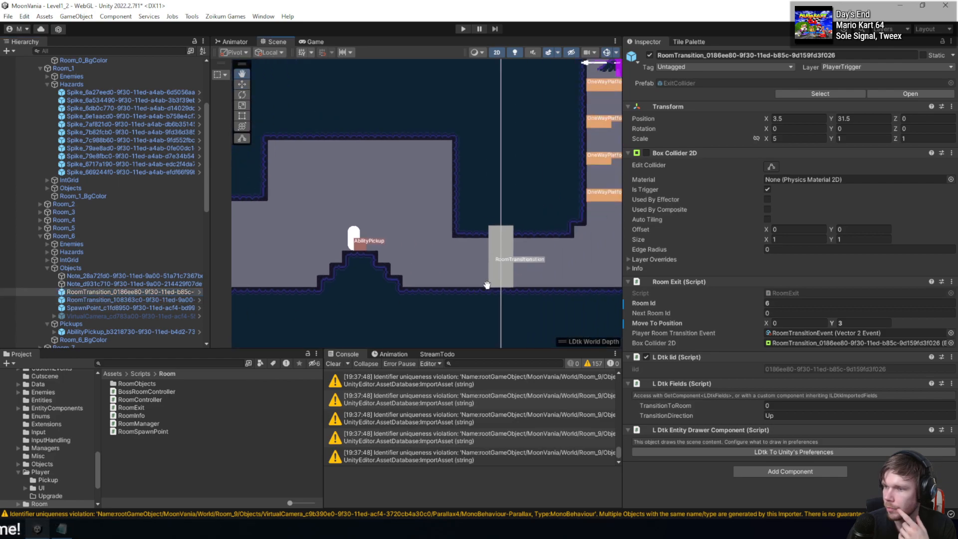
pyautogui.moveTo(423, 145); pyautogui.dragTo(451, 242, button='middle')
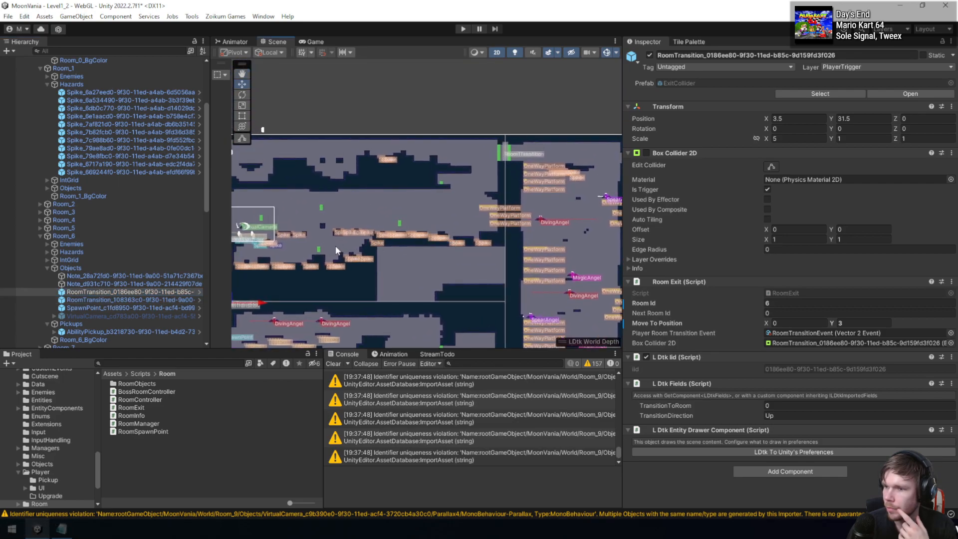
pyautogui.moveTo(338, 246); pyautogui.dragTo(543, 229, button='middle')
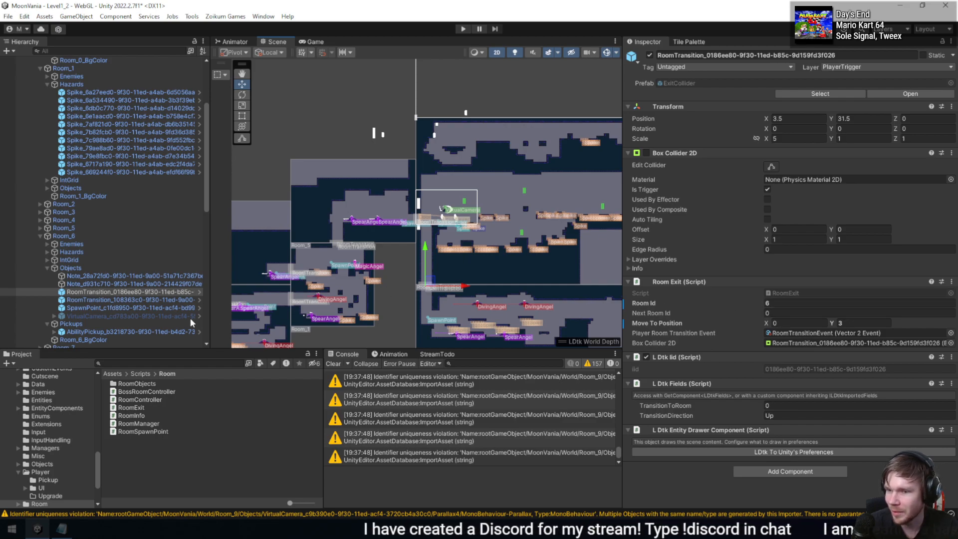
pyautogui.click(109, 300)
pyautogui.click(124, 308)
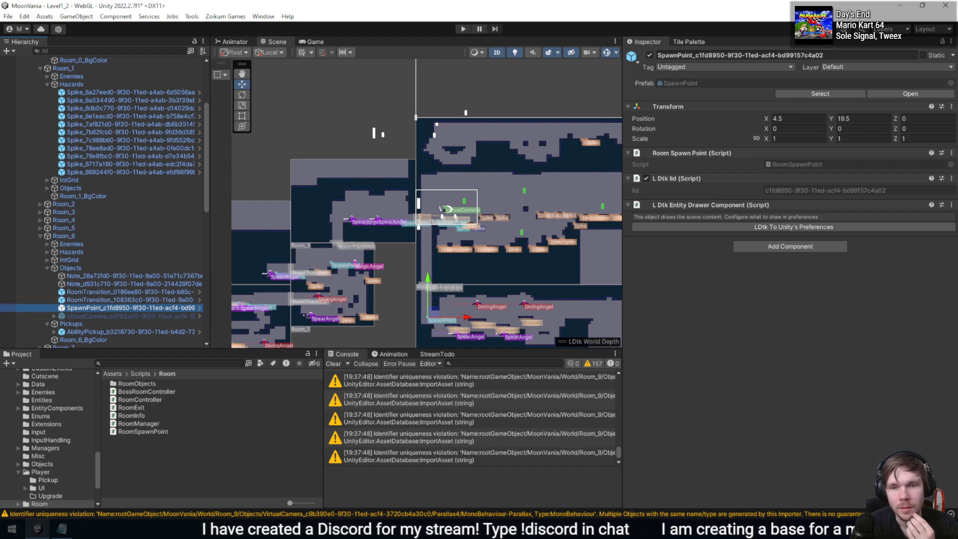
# - Return to the code editor and review the SetDataOnExitItems and SetDataOnItems methods in LDTKEditor.cs
pyautogui.click(699, 277)
pyautogui.click(205, 187)
pyautogui.click(278, 221)
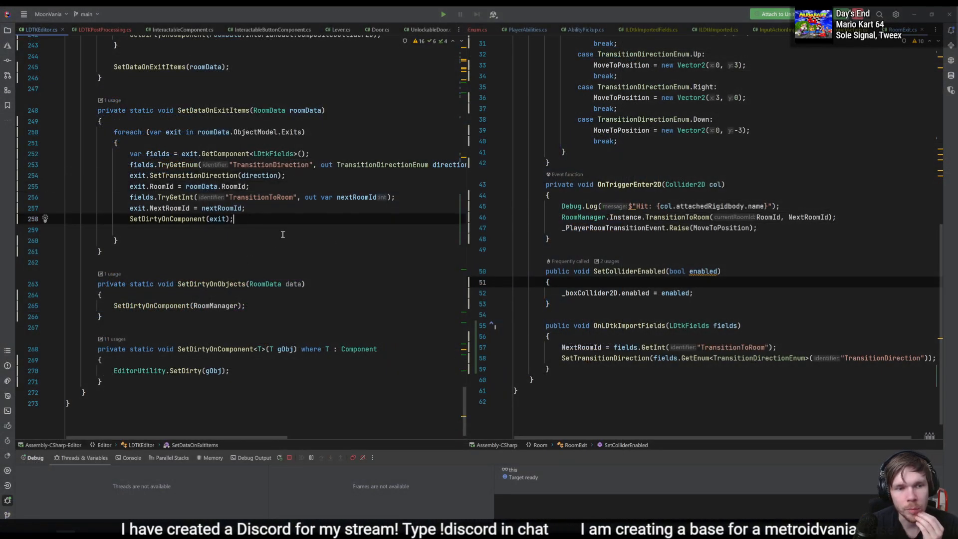
pyautogui.scroll(8, 331, 229)
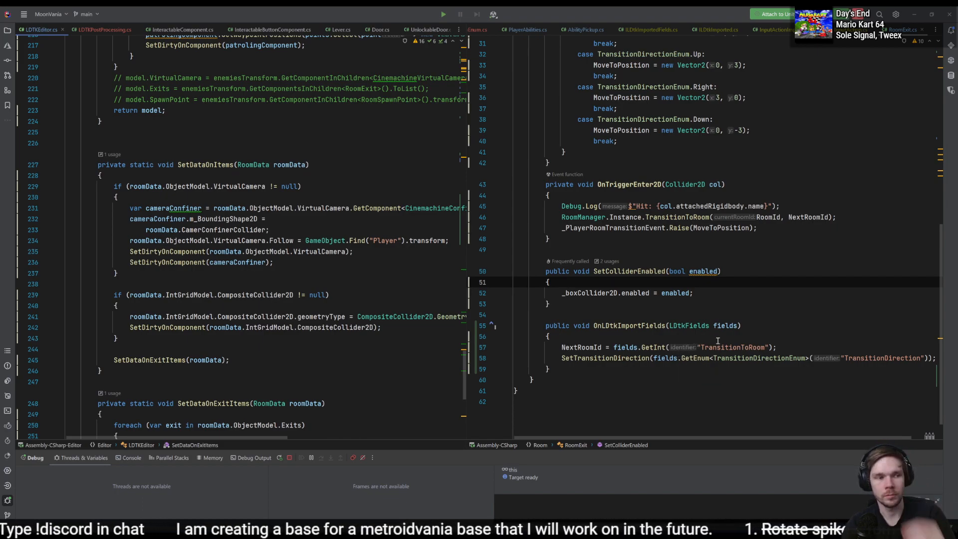
# - Find the usages of RoomExit's NextRoomId field and go to the one in the RoomManager TransitionToRoom call
pyautogui.click(741, 313)
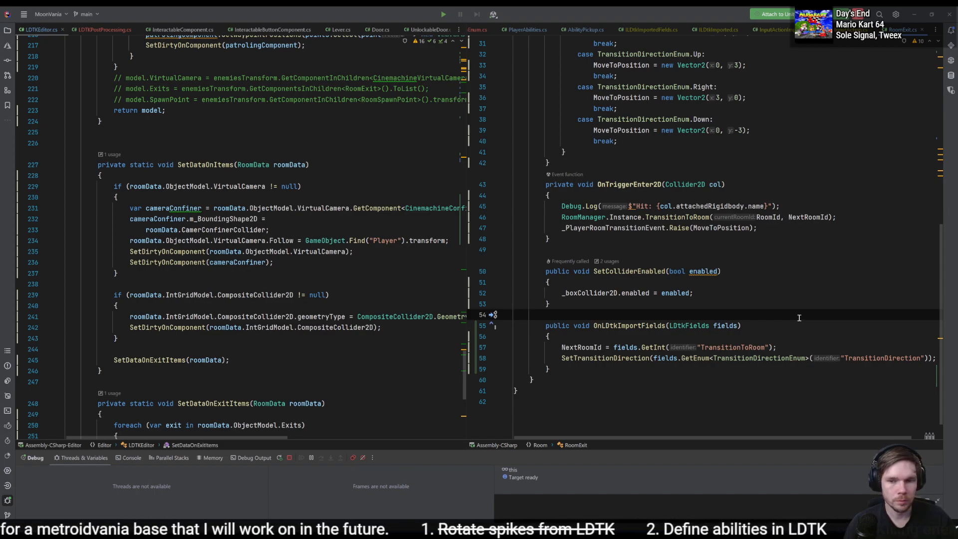
pyautogui.scroll(8, 799, 318)
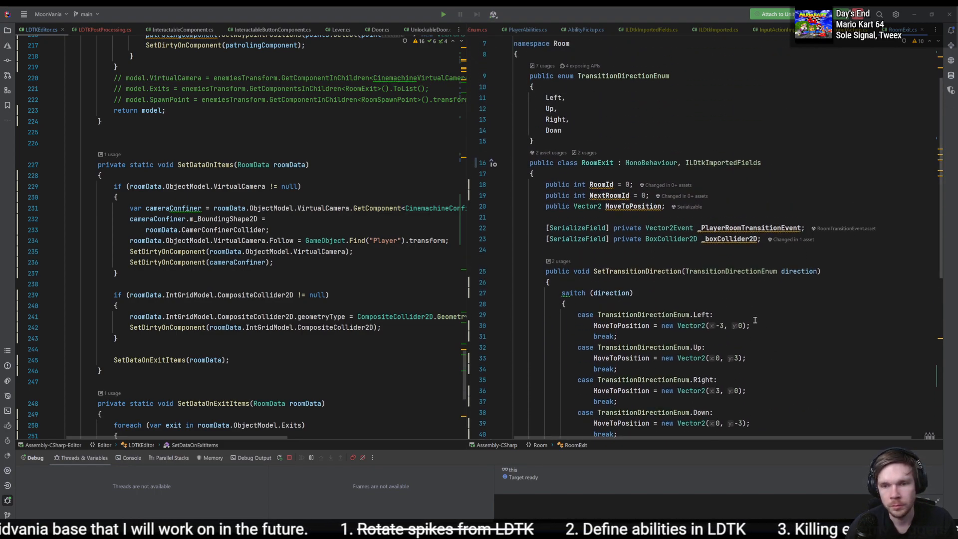
pyautogui.click(619, 195)
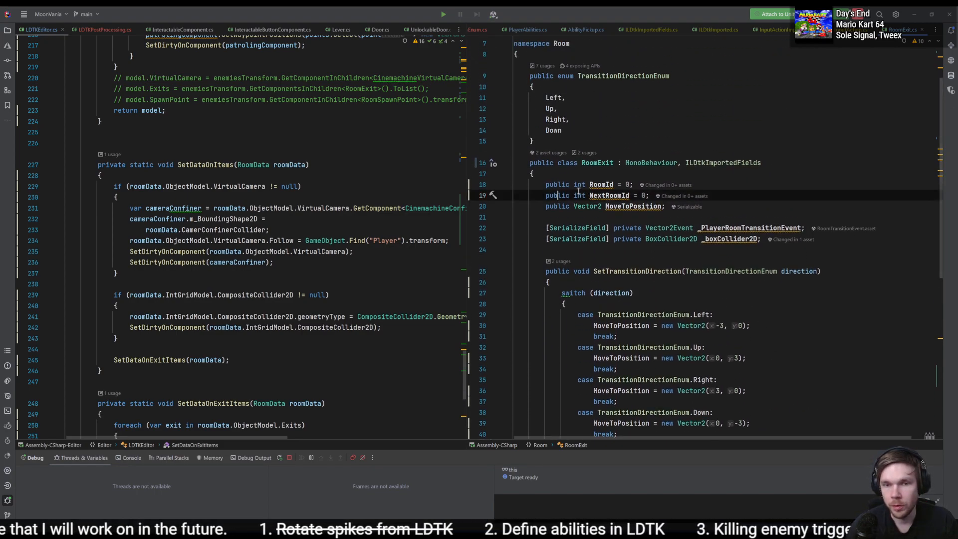
pyautogui.click(665, 196)
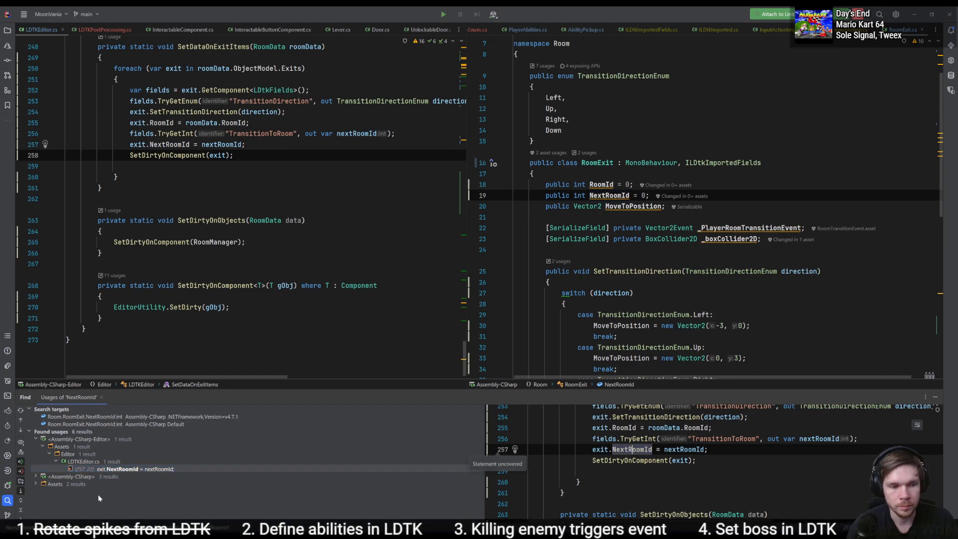
pyautogui.click(36, 484)
pyautogui.click(35, 476)
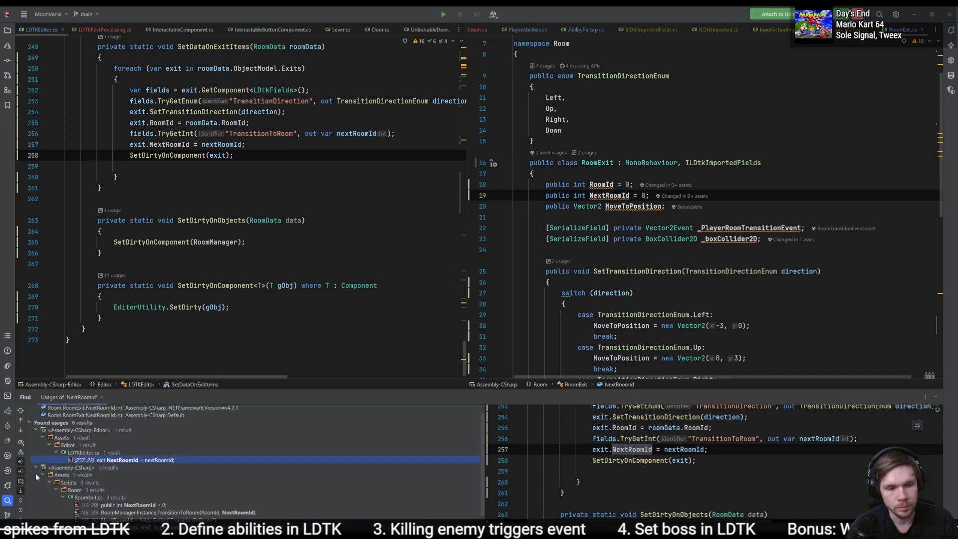
pyautogui.click(218, 512)
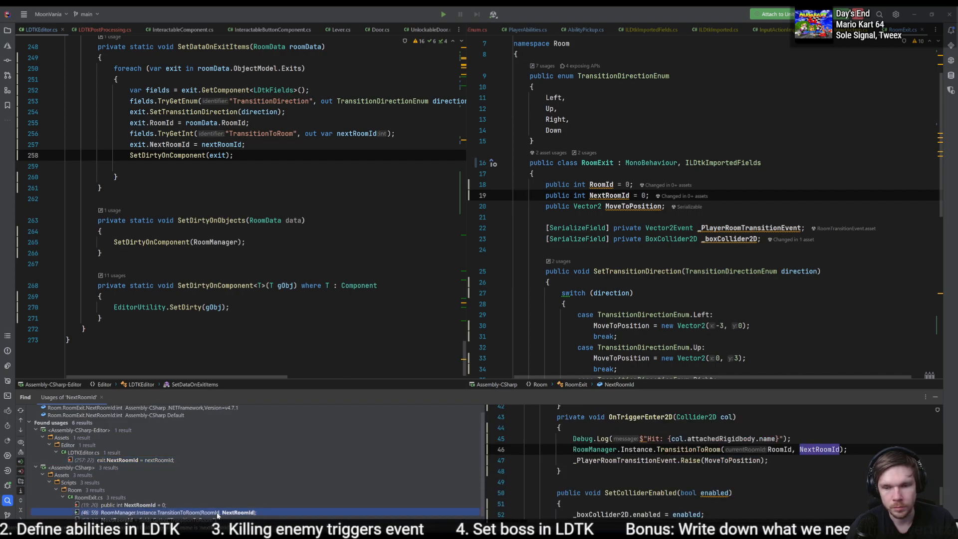
pyautogui.doubleClick(218, 512)
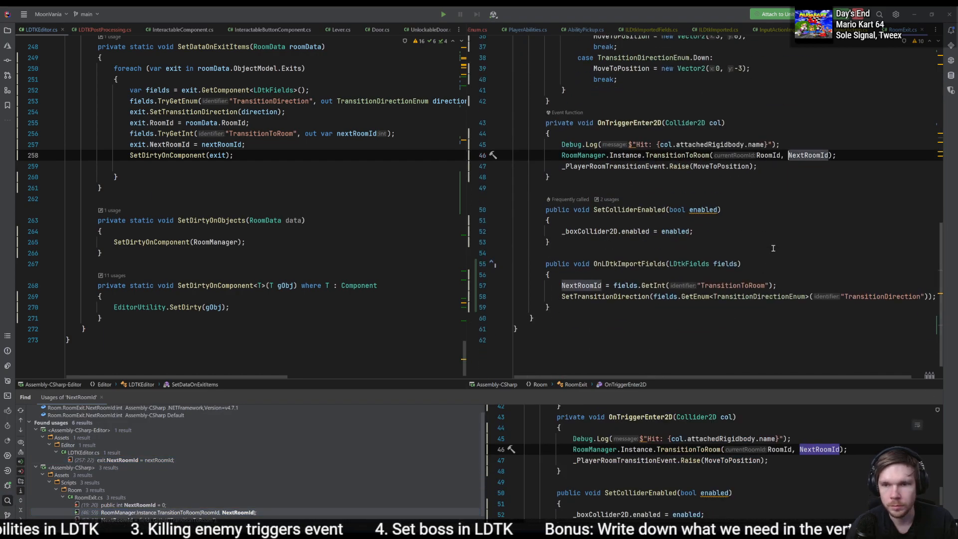
# - Make the NextRoomId field in RoomExit private and add a [SerializeField] attribute above it
pyautogui.scroll(3, 802, 207)
pyautogui.scroll(5, 801, 208)
pyautogui.doubleClick(571, 134)
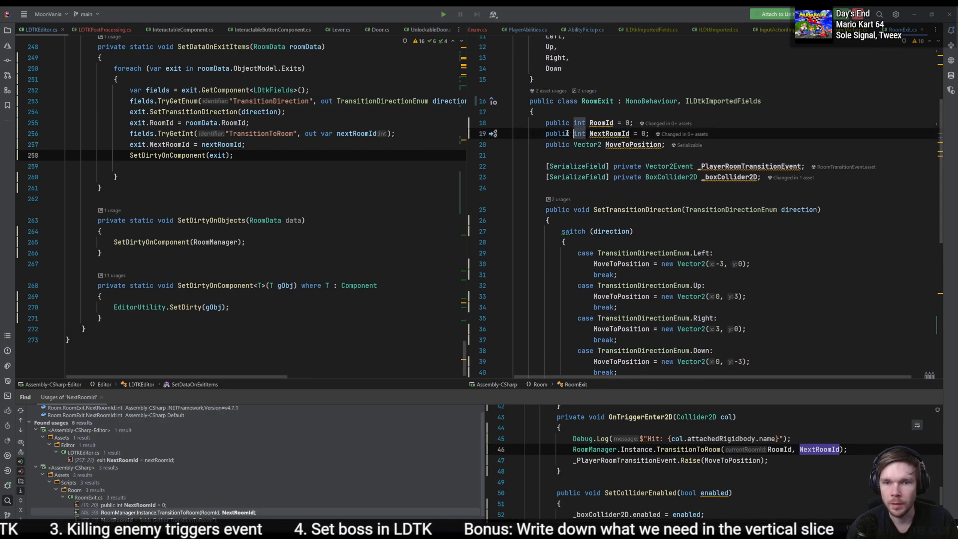
pyautogui.write('private')
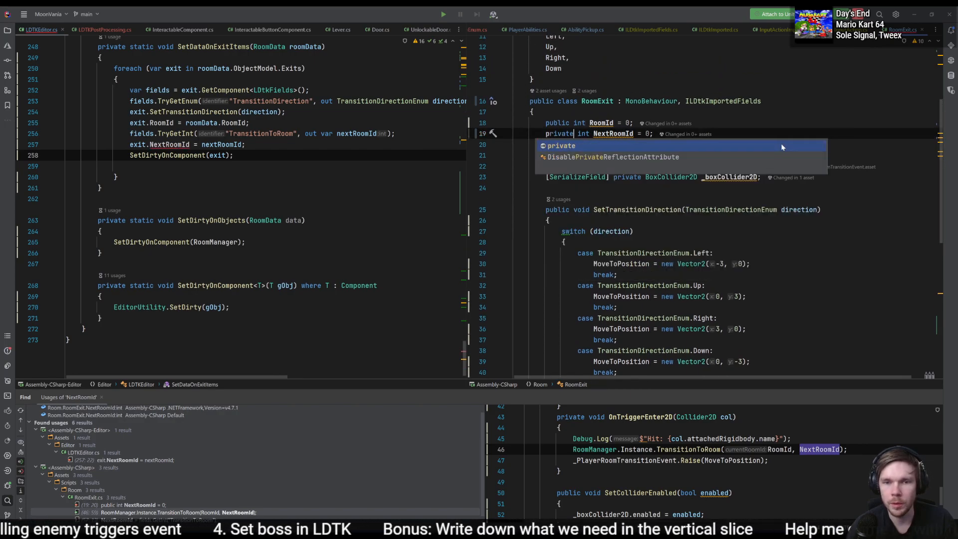
pyautogui.hotkey('ctrl', 'alt', 'Return')
pyautogui.write('[SerializeField]')
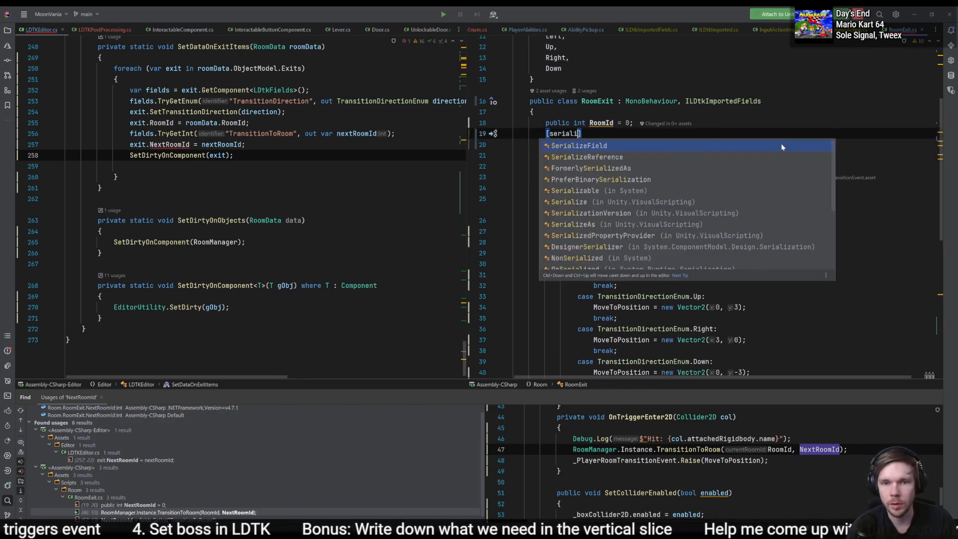
# - Make the RoomId field private as well and add a [SerializeField] attribute above it
pyautogui.press('Up')
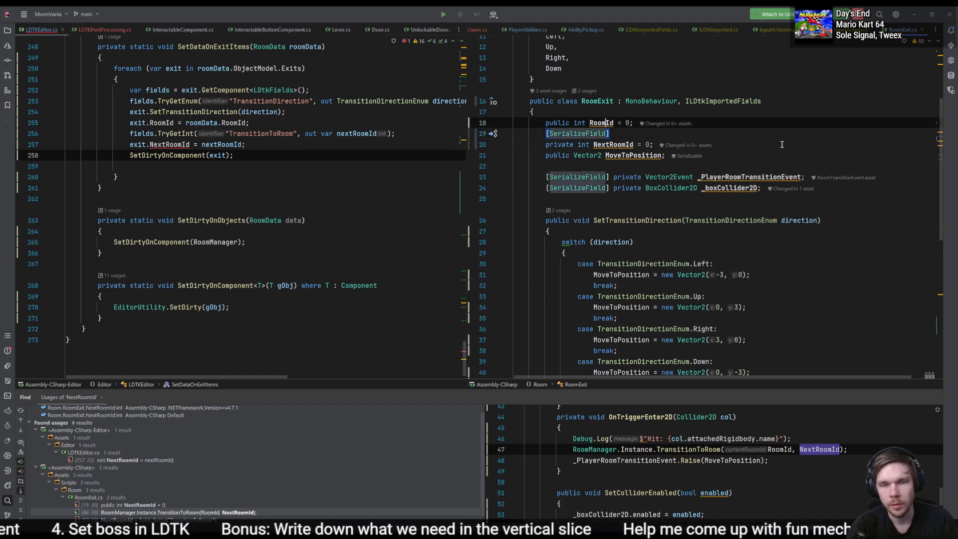
pyautogui.hotkey('ctrl', 'Left')
pyautogui.hotkey('ctrl', 'Left')
pyautogui.hotkey('ctrl', 'Left')
pyautogui.hotkey('ctrl', 'Delete')
pyautogui.write('private')
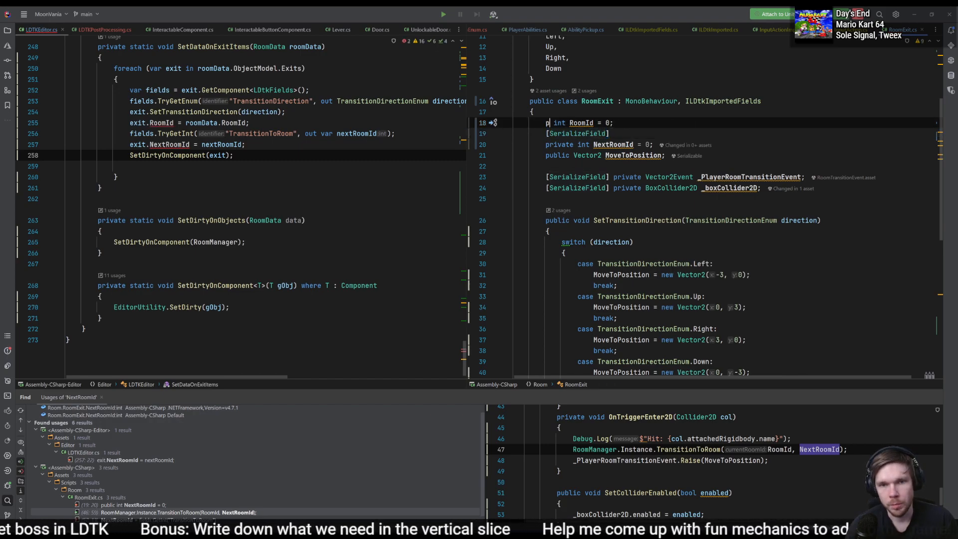
pyautogui.press('Up')
pyautogui.press('Return')
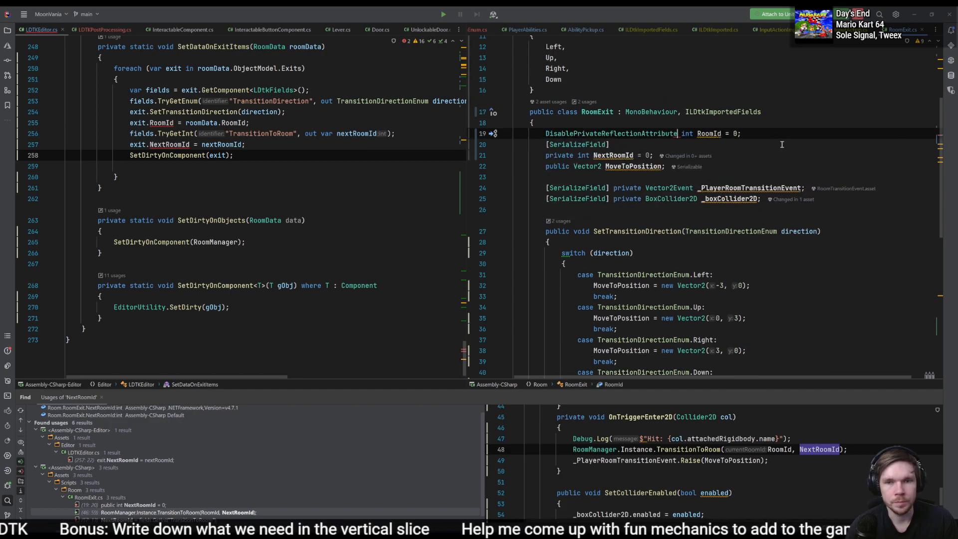
pyautogui.hotkey('ctrl', 'z')
pyautogui.press('Up')
pyautogui.press('Return')
pyautogui.write('[SerializeField]')
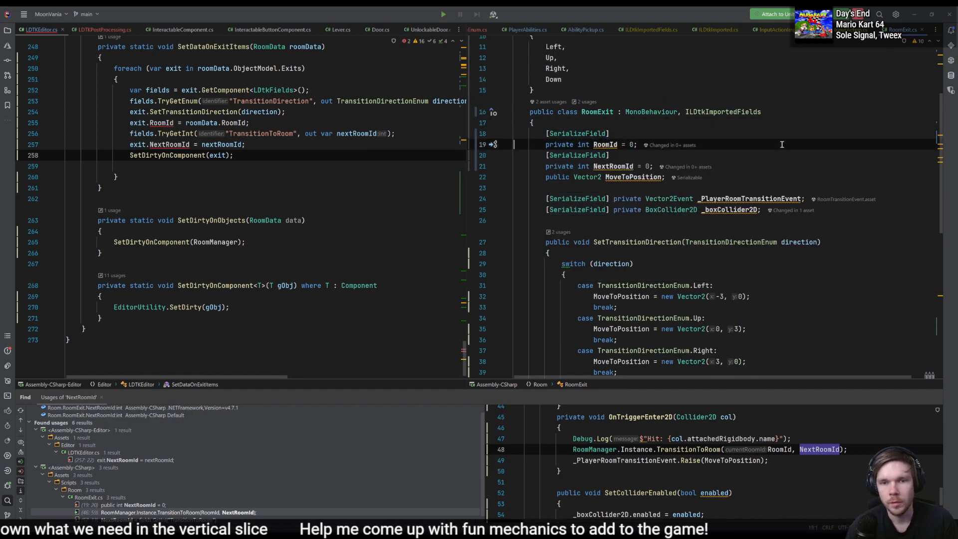
# - Join the [SerializeField] attributes onto the same lines as the RoomId and NextRoomId declarations
pyautogui.press('Delete')
pyautogui.press('Down')
pyautogui.press('Down')
pyautogui.press('Down')
pyautogui.press('Home')
pyautogui.press('Up')
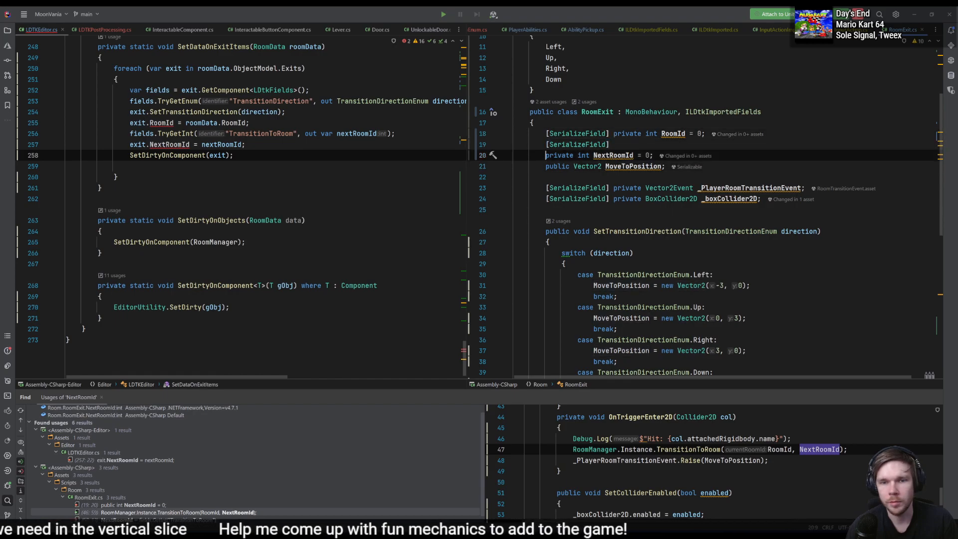
pyautogui.press('Up')
pyautogui.press('End')
pyautogui.press('Delete')
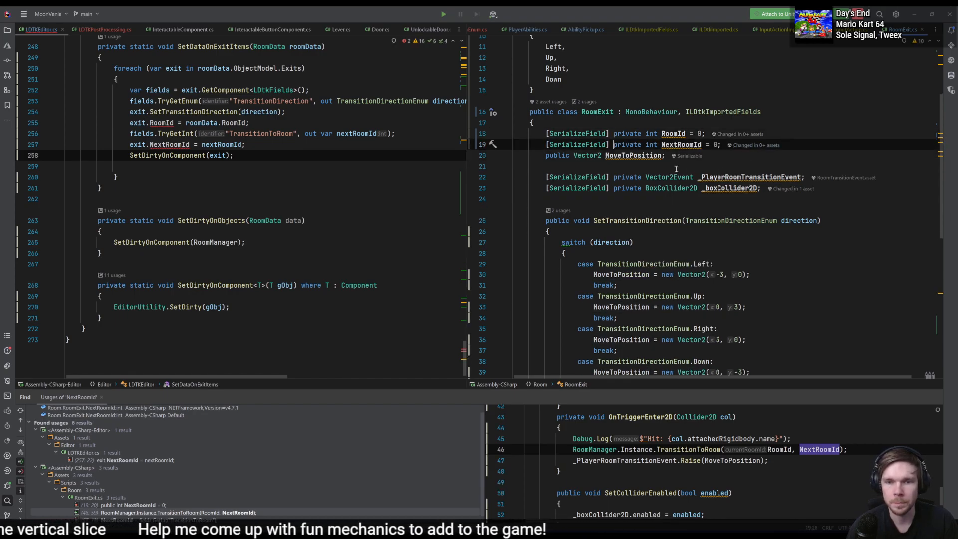
# - Make the MoveToPosition field in RoomExit private and add a [SerializeField] attribute in front of it
pyautogui.click(643, 155)
pyautogui.scroll(-3, 756, 216)
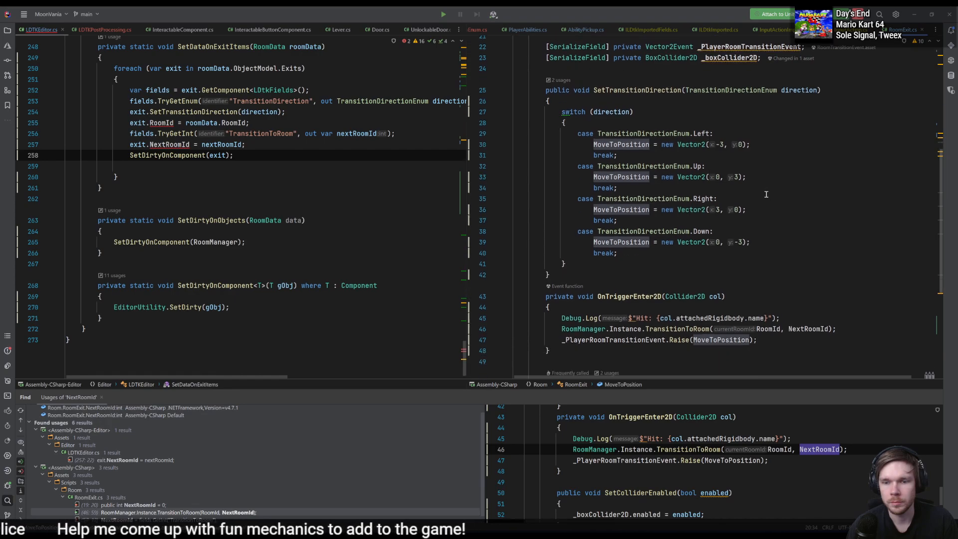
pyautogui.scroll(3, 597, 152)
pyautogui.click(570, 155)
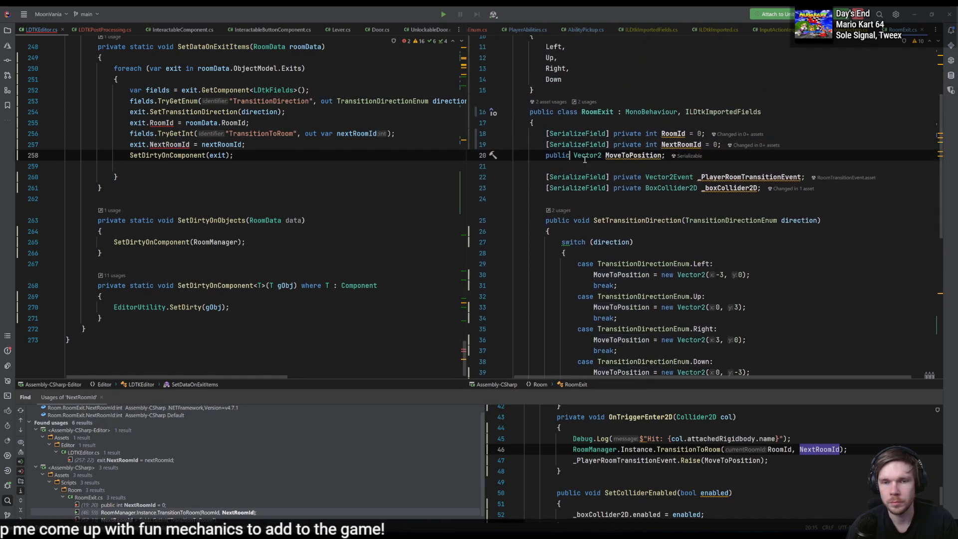
pyautogui.hotkey('ctrl', 'BackSpace')
pyautogui.write('private')
pyautogui.press('Home')
pyautogui.write('[Serial')
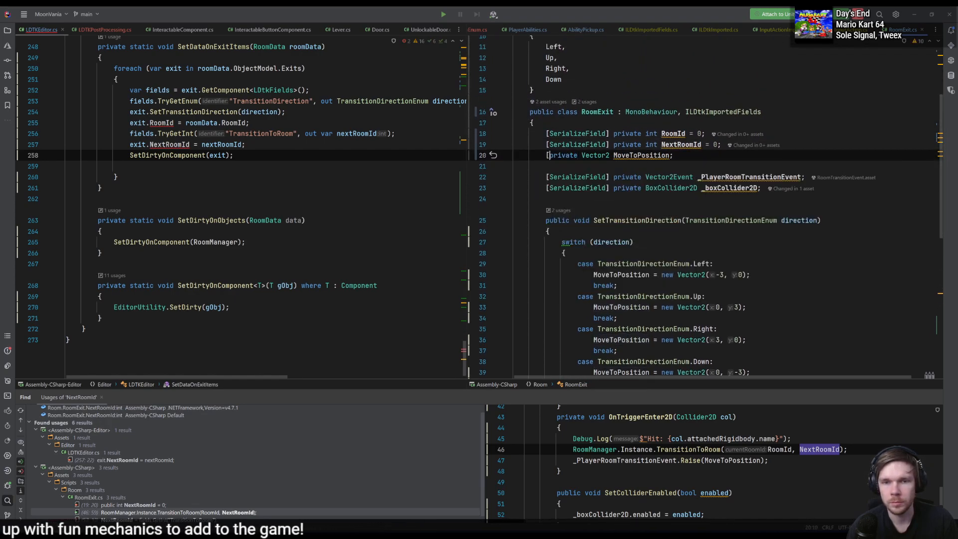
pyautogui.press('Return')
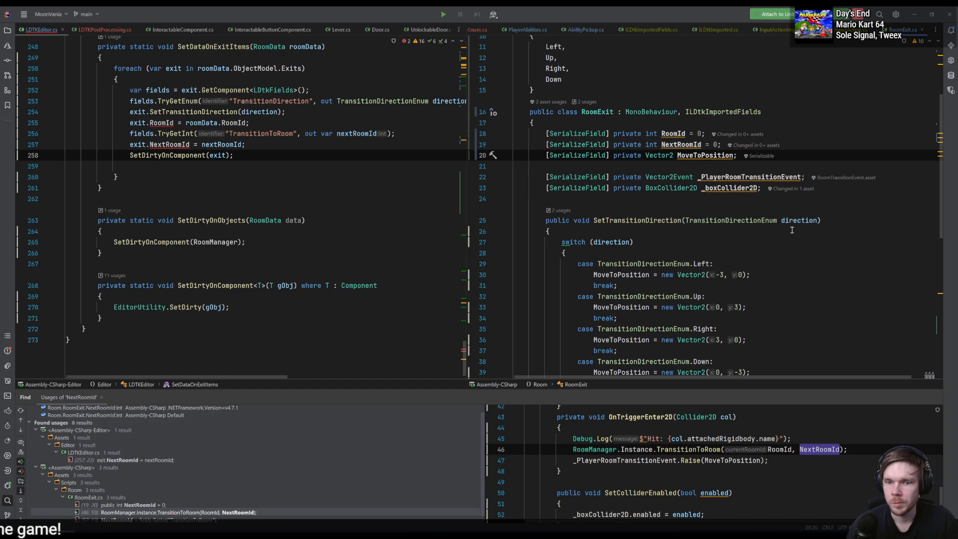
# - Open the RoomId compile error from Unity's console and delete the transition direction, RoomId and NextRoomId lines in SetDataOnExitItems
pyautogui.hotkey('alt', 'Tab')
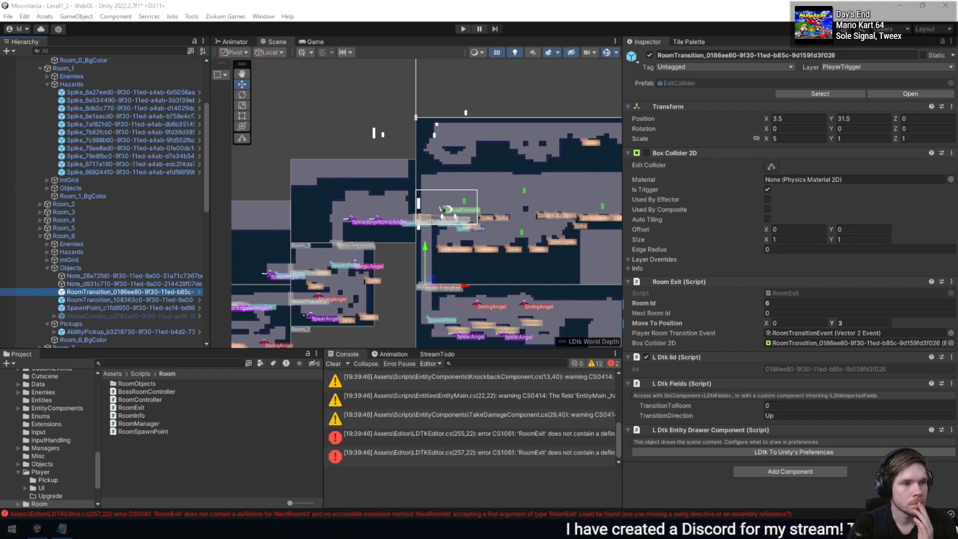
pyautogui.doubleClick(519, 437)
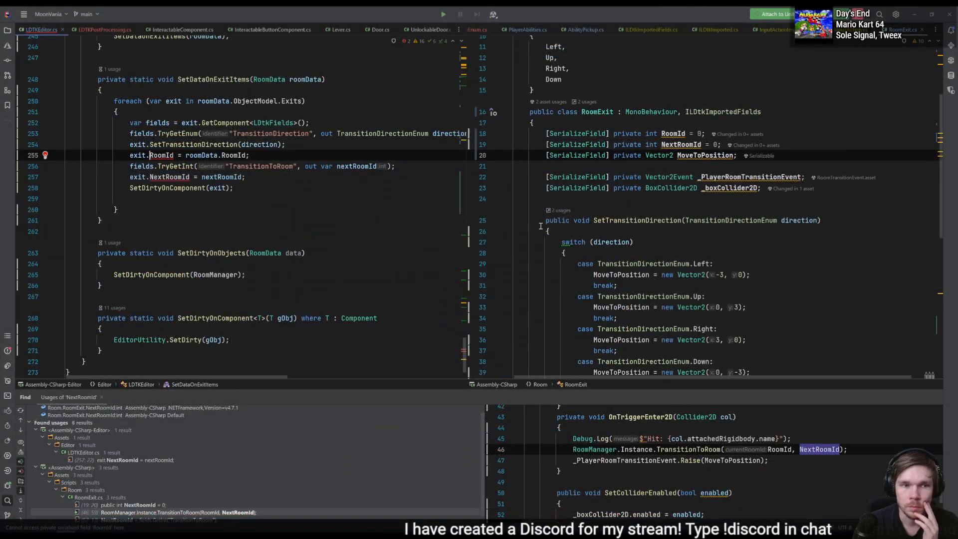
pyautogui.moveTo(434, 177); pyautogui.dragTo(426, 144)
pyautogui.press('BackSpace')
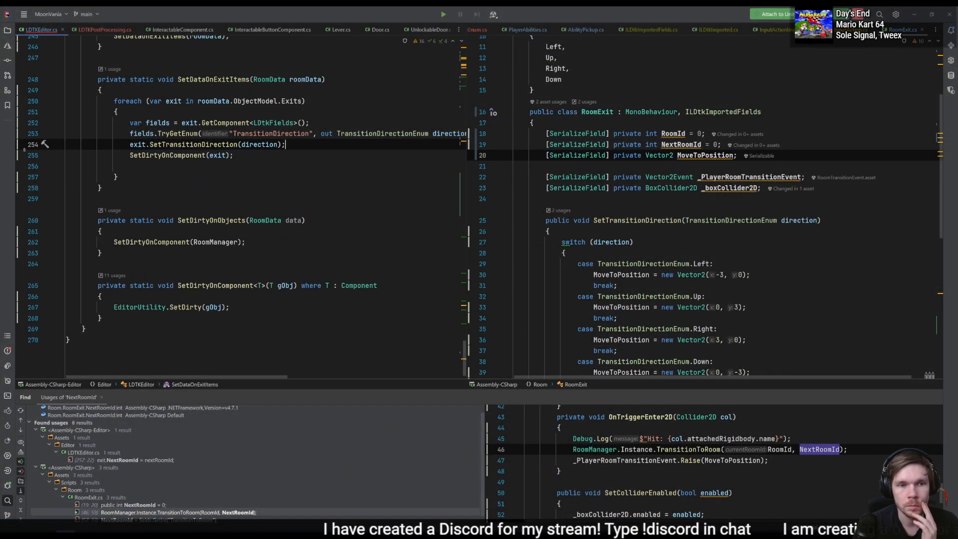
pyautogui.moveTo(316, 145); pyautogui.dragTo(315, 124)
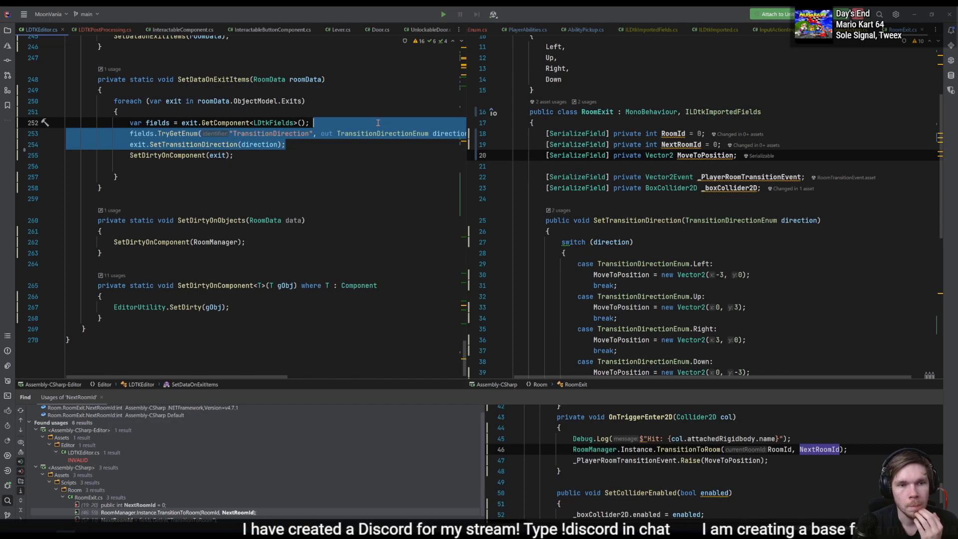
pyautogui.press('BackSpace')
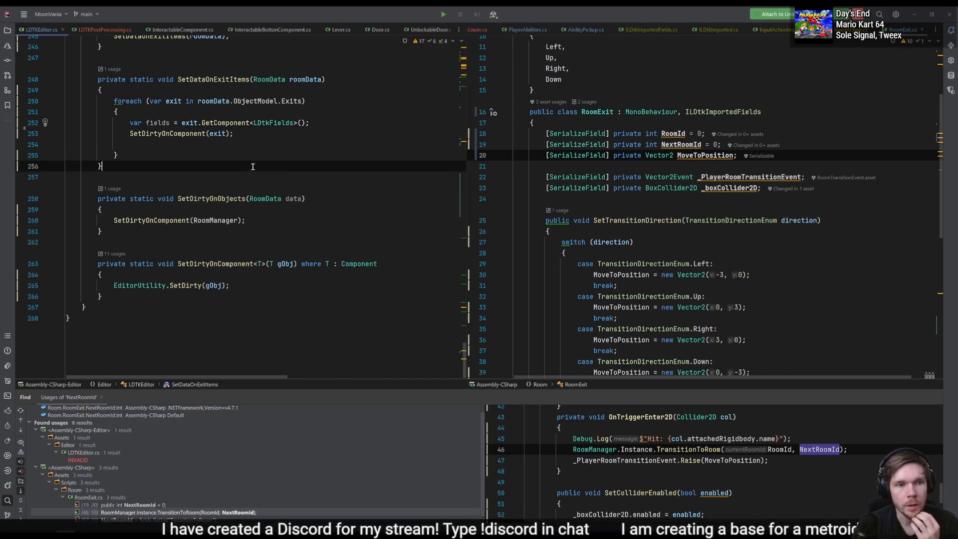
# - Delete the whole SetDataOnExitItems method from LDTKEditor.cs along with its call in SetDataOnItems
pyautogui.moveTo(279, 171); pyautogui.dragTo(70, 59)
pyautogui.press('BackSpace')
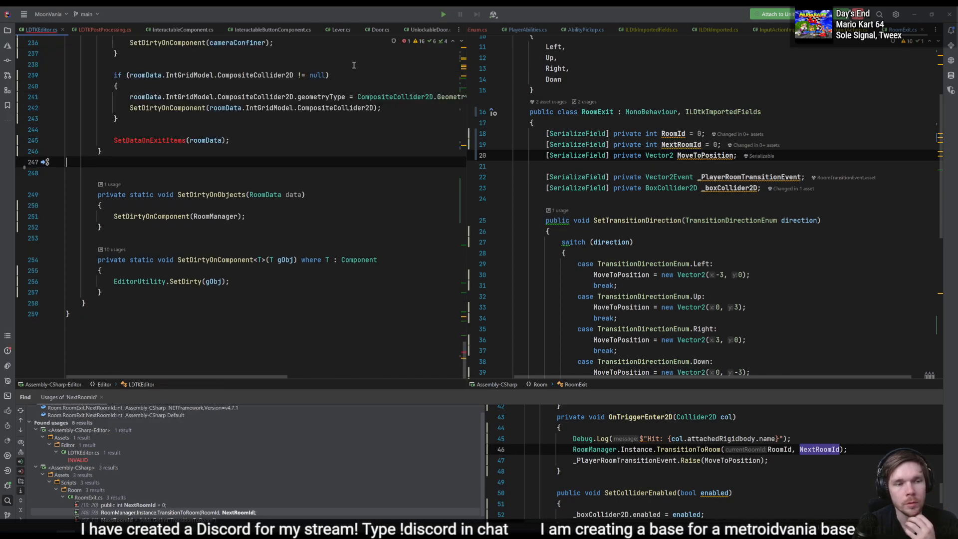
pyautogui.scroll(4, 253, 268)
pyautogui.click(252, 270)
pyautogui.press('BackSpace')
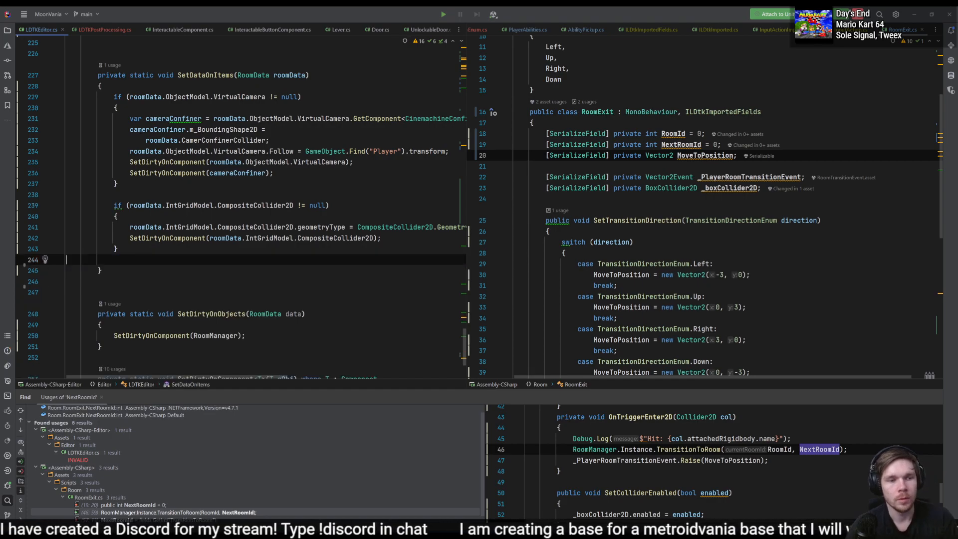
pyautogui.click(405, 227)
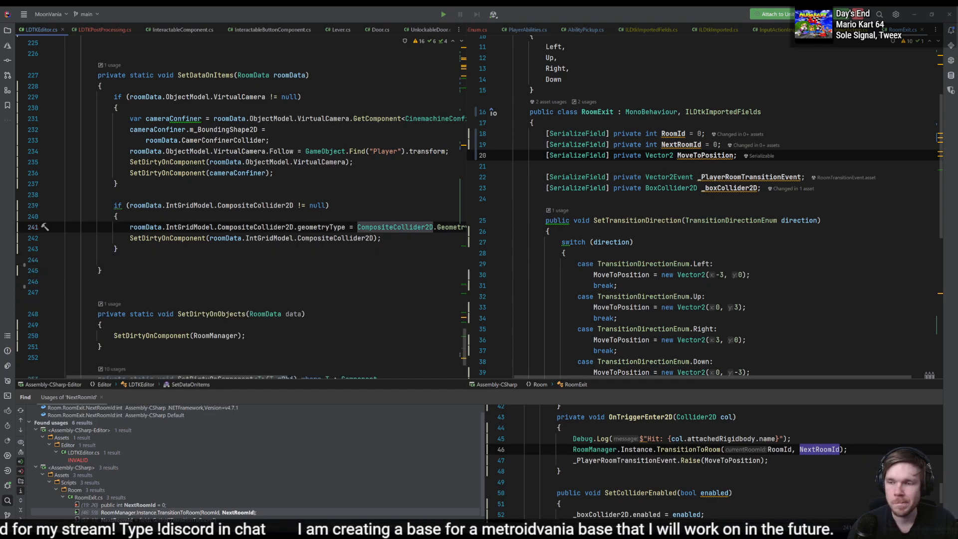
# - Switch to Unity, examine the components of Room_6, its IntGrid and IntGrid_Ground, and clear the console
pyautogui.hotkey('alt', 'Tab')
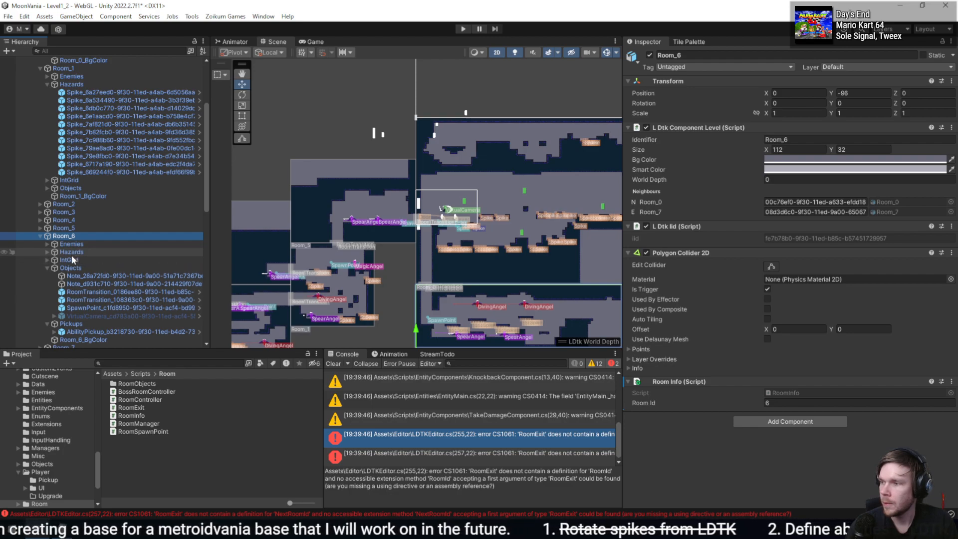
pyautogui.click(72, 228)
pyautogui.click(79, 195)
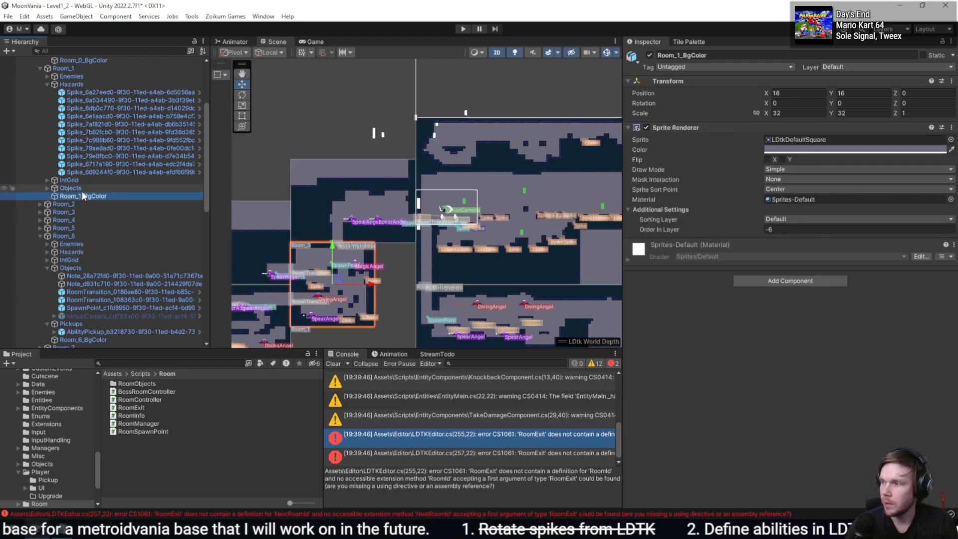
pyautogui.click(89, 171)
pyautogui.click(74, 235)
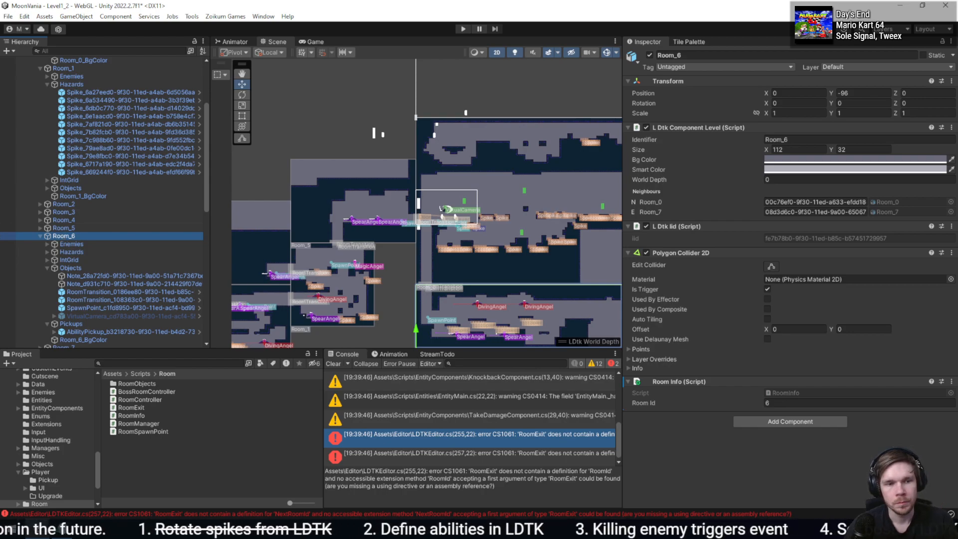
pyautogui.click(69, 261)
pyautogui.press('Right')
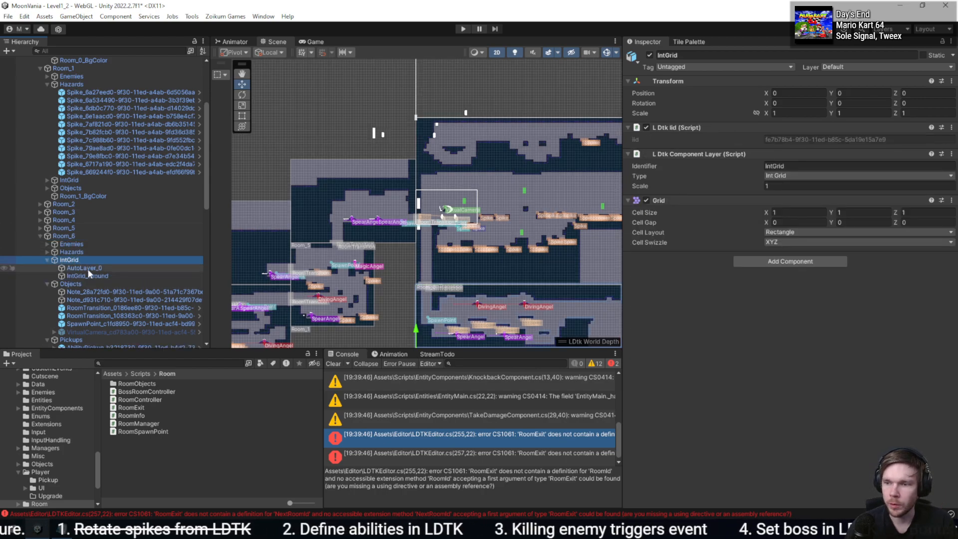
pyautogui.click(107, 276)
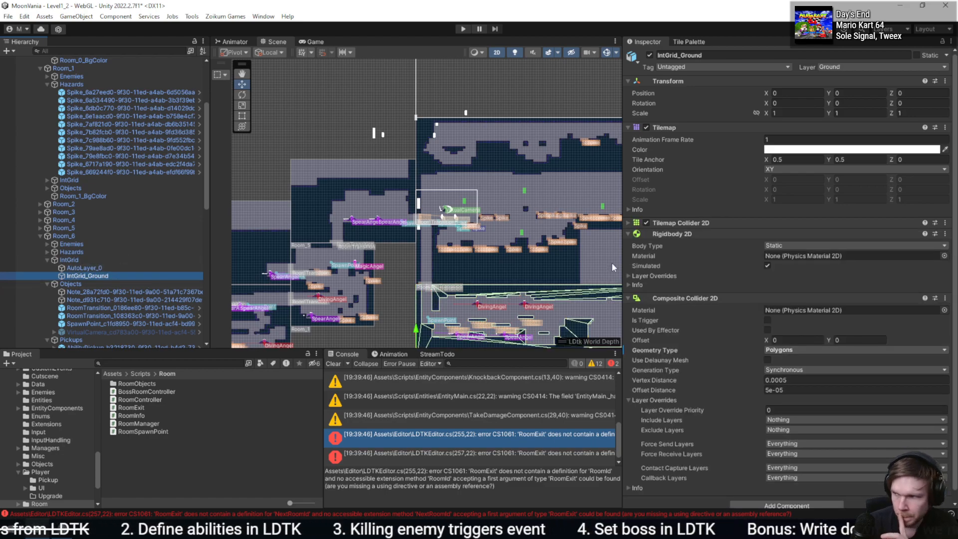
pyautogui.scroll(-2, 611, 263)
pyautogui.scroll(-1, 683, 250)
pyautogui.click(70, 260)
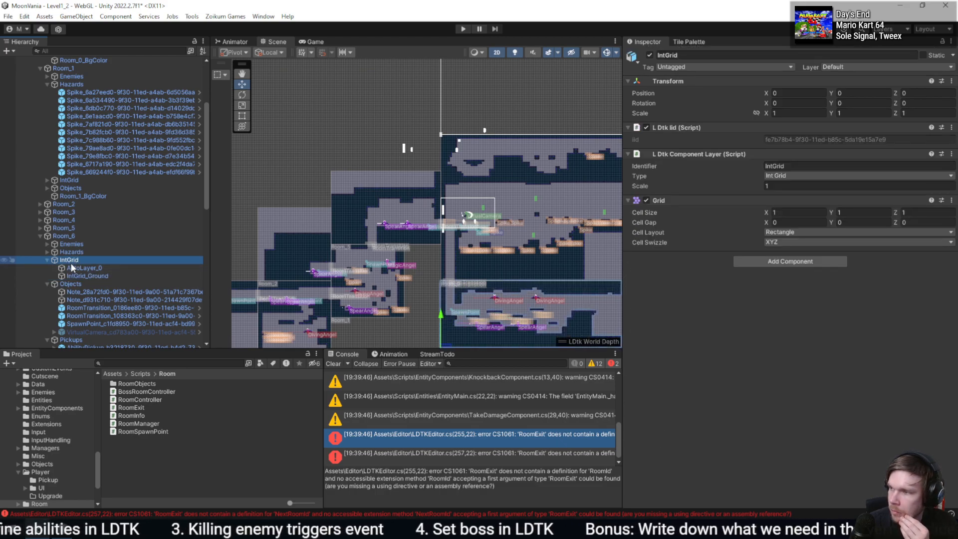
pyautogui.click(75, 276)
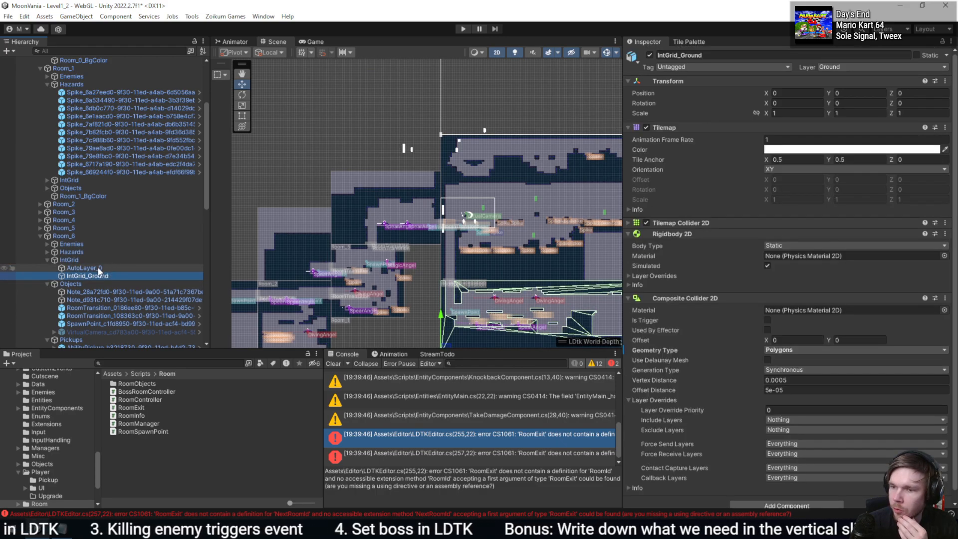
pyautogui.click(96, 268)
pyautogui.click(94, 276)
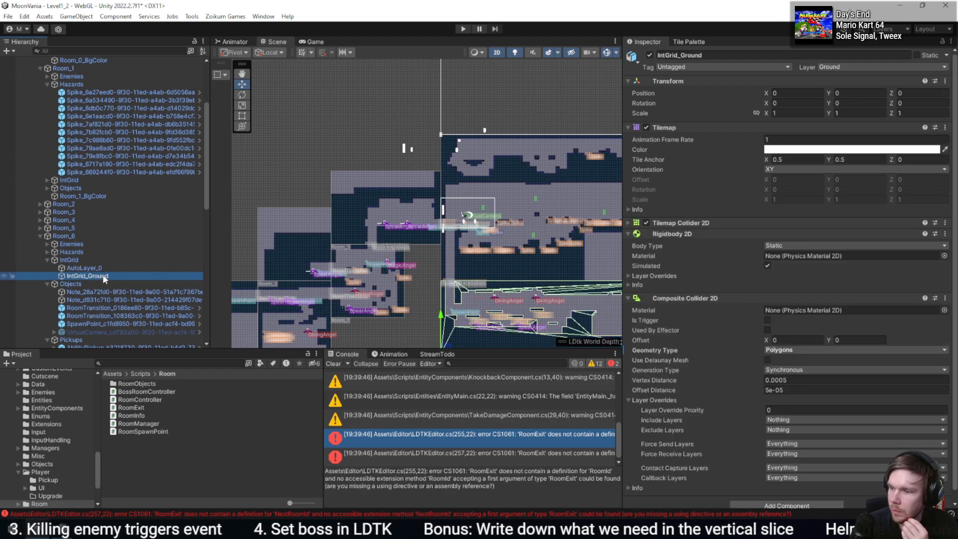
pyautogui.click(329, 364)
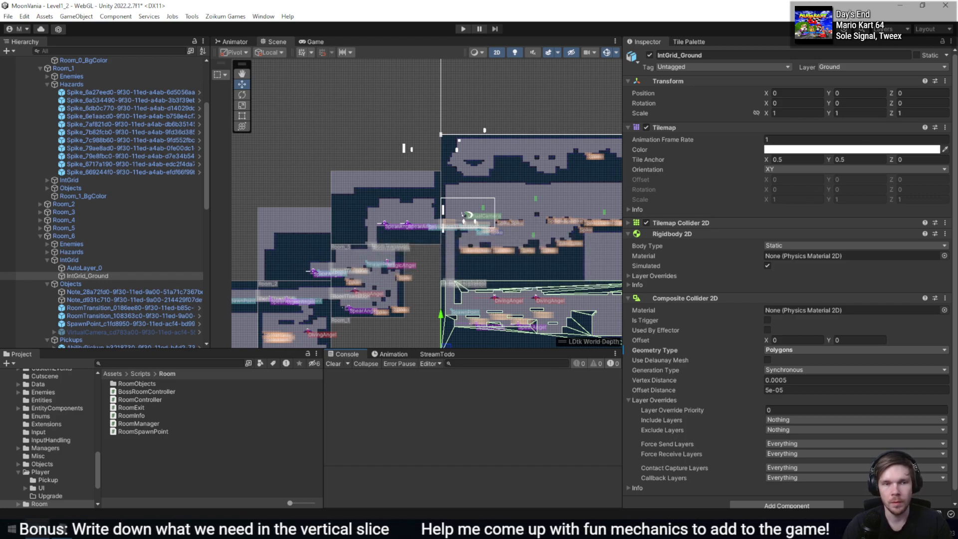
# - Examine the Cinemachine components on the VirtualCamera object of Room_6
pyautogui.hotkey('alt', 'Tab')
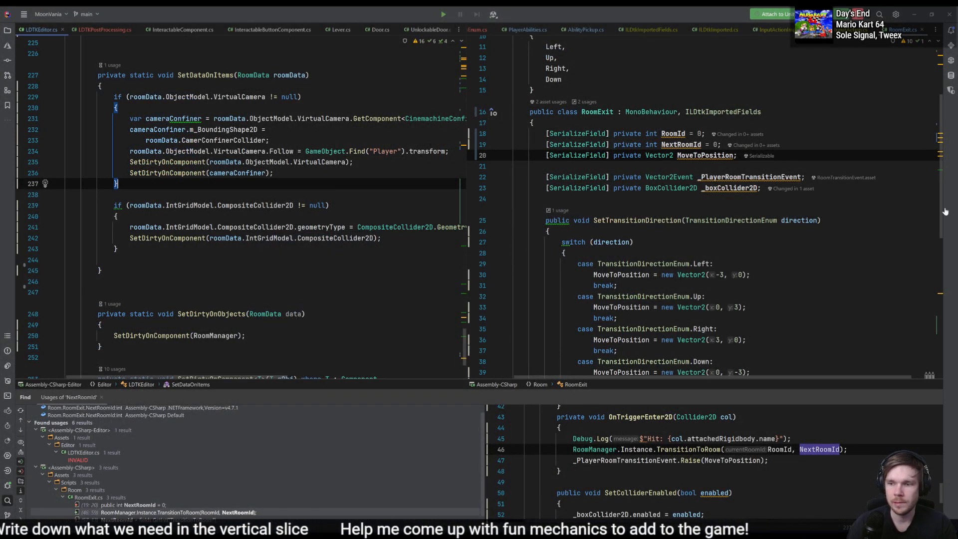
pyautogui.hotkey('alt', 'Tab')
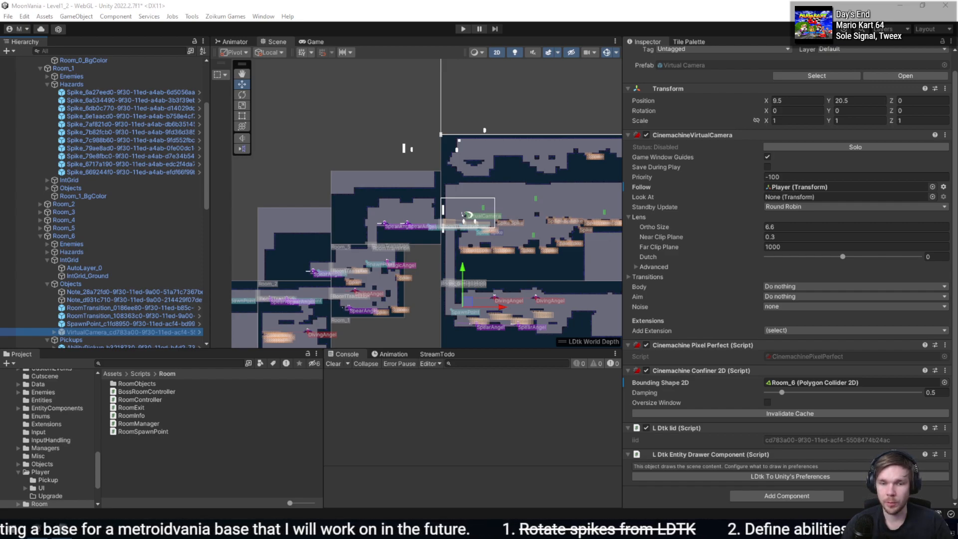
pyautogui.click(405, 458)
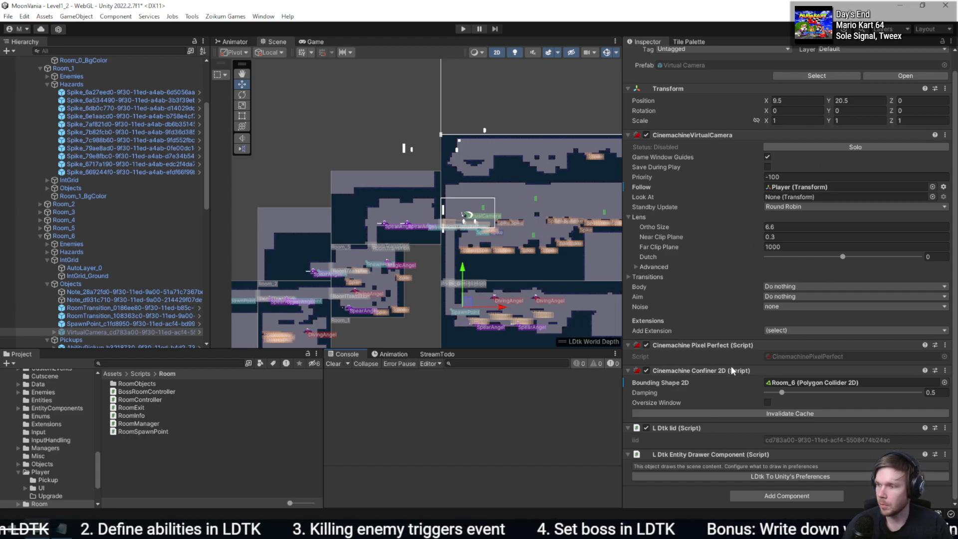
pyautogui.scroll(1, 728, 383)
pyautogui.scroll(-1, 748, 439)
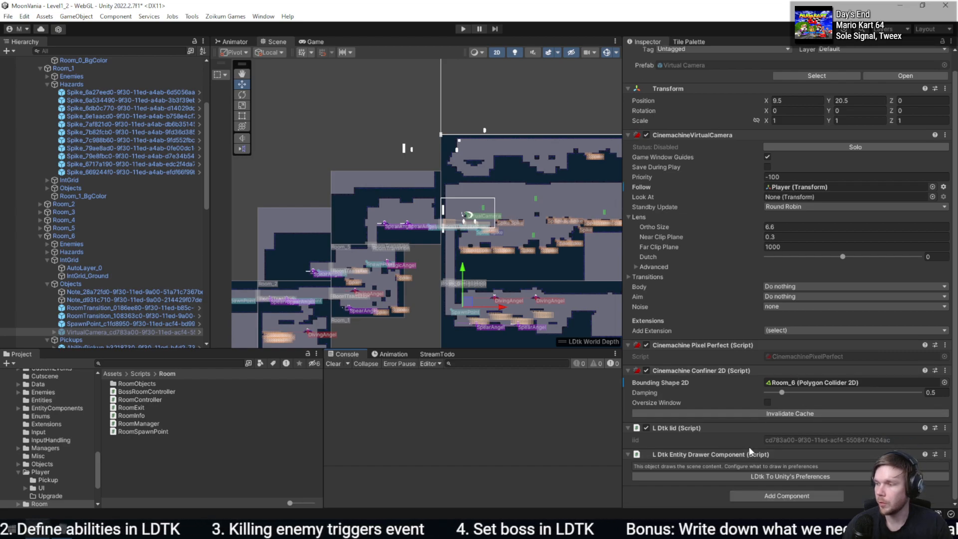
pyautogui.click(798, 496)
pyautogui.press('BackSpace')
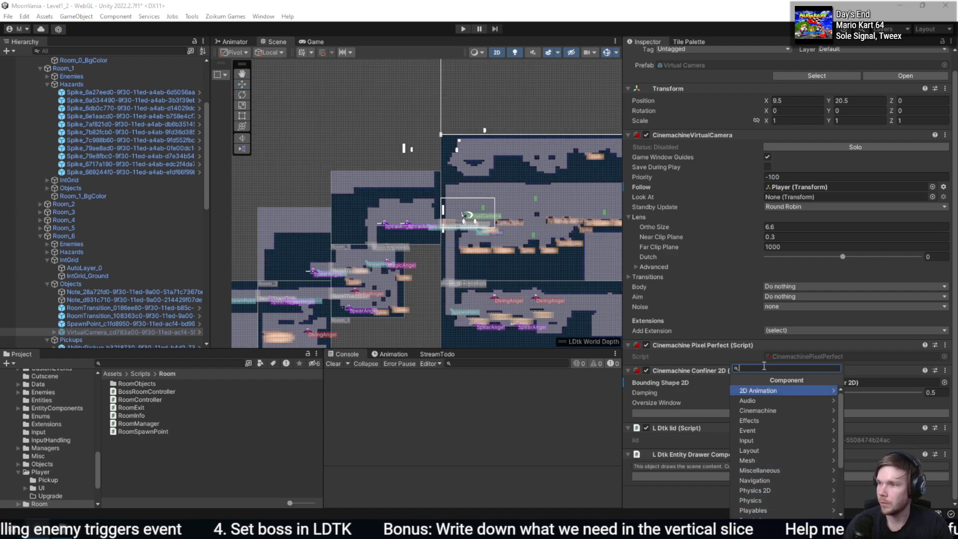
pyautogui.write('virtual')
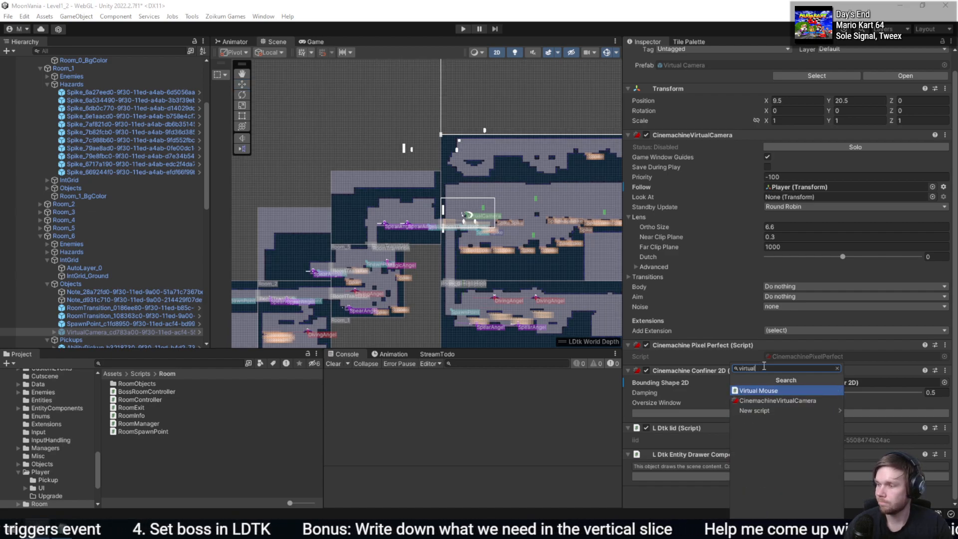
pyautogui.press('BackSpace')
pyautogui.press('BackSpace')
pyautogui.press('BackSpace')
pyautogui.click(435, 448)
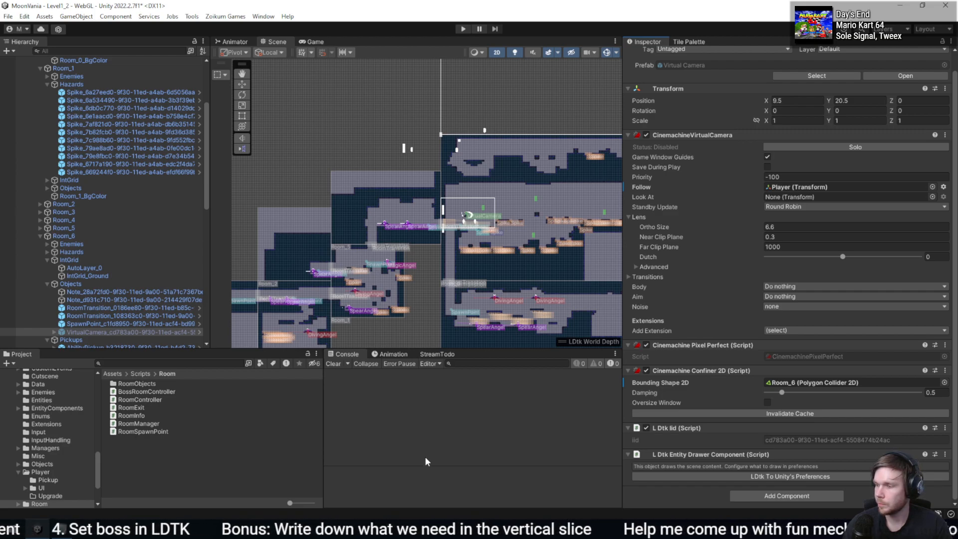
pyautogui.click(190, 465)
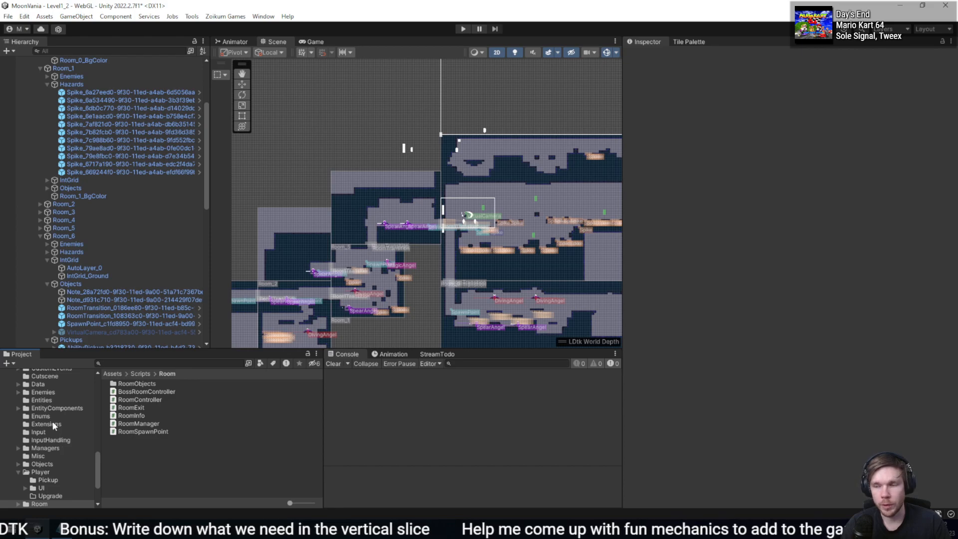
pyautogui.scroll(-3, 64, 471)
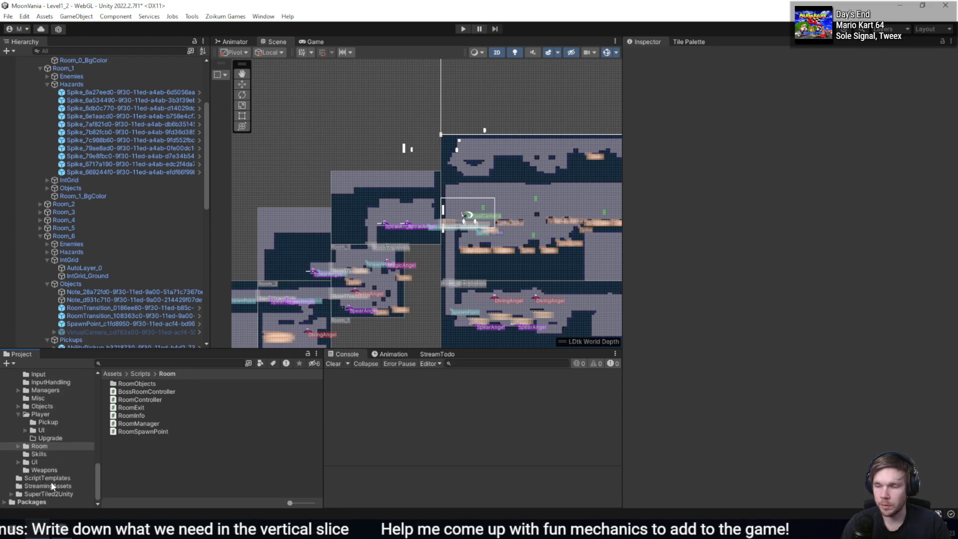
pyautogui.scroll(8, 74, 477)
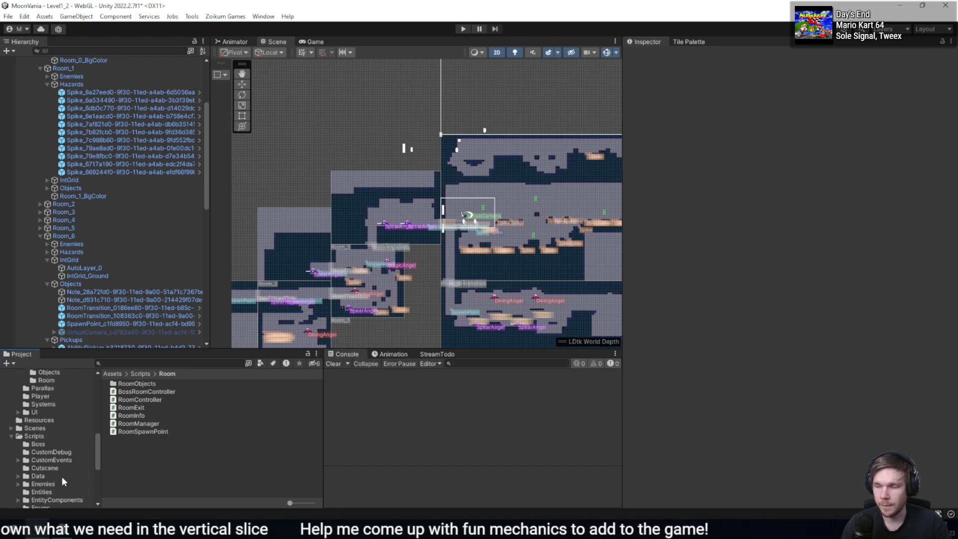
pyautogui.click(32, 436)
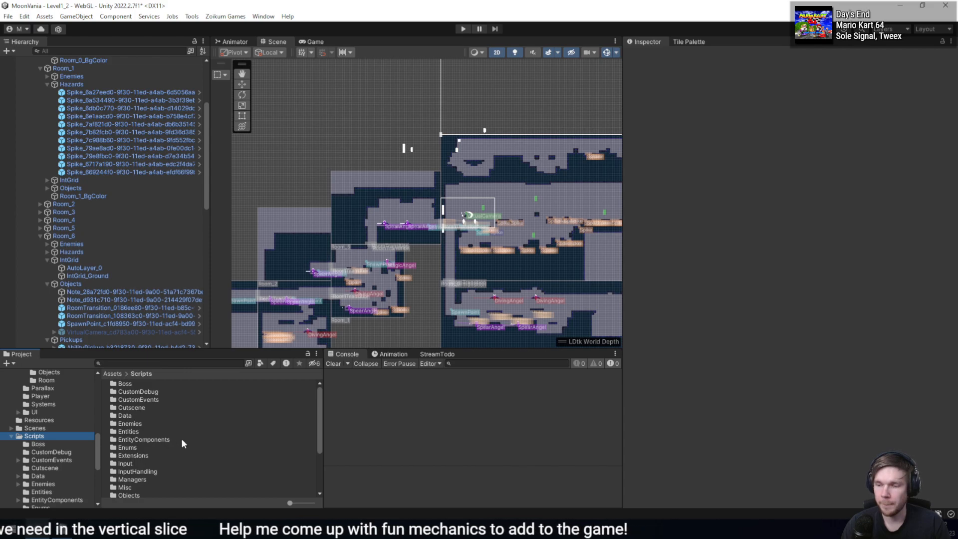
pyautogui.scroll(-2, 187, 435)
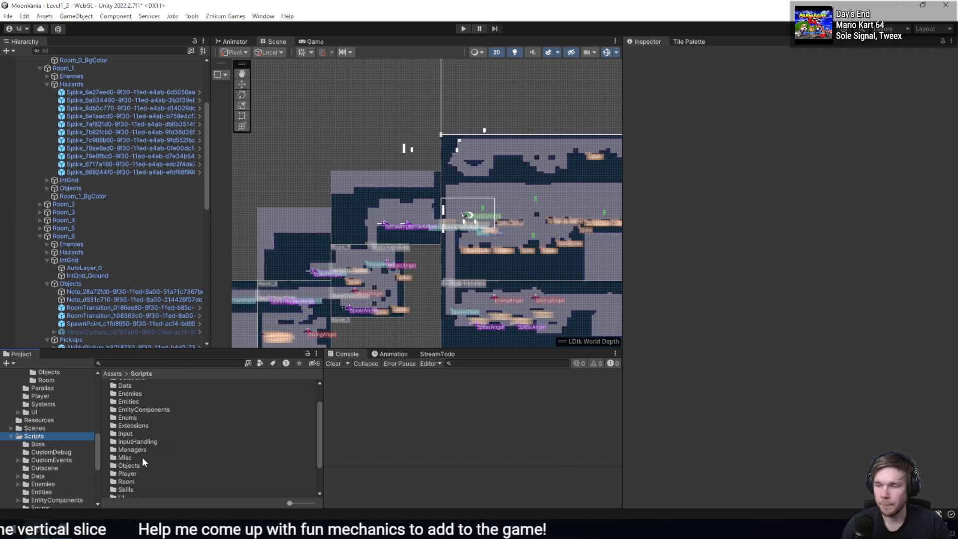
pyautogui.doubleClick(126, 481)
pyautogui.rightClick(191, 478)
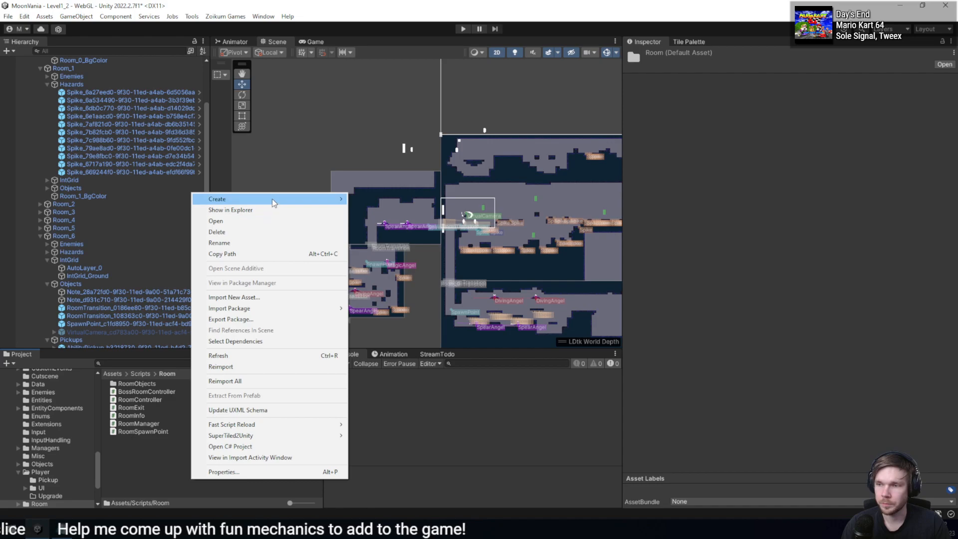
pyautogui.moveTo(217, 199)
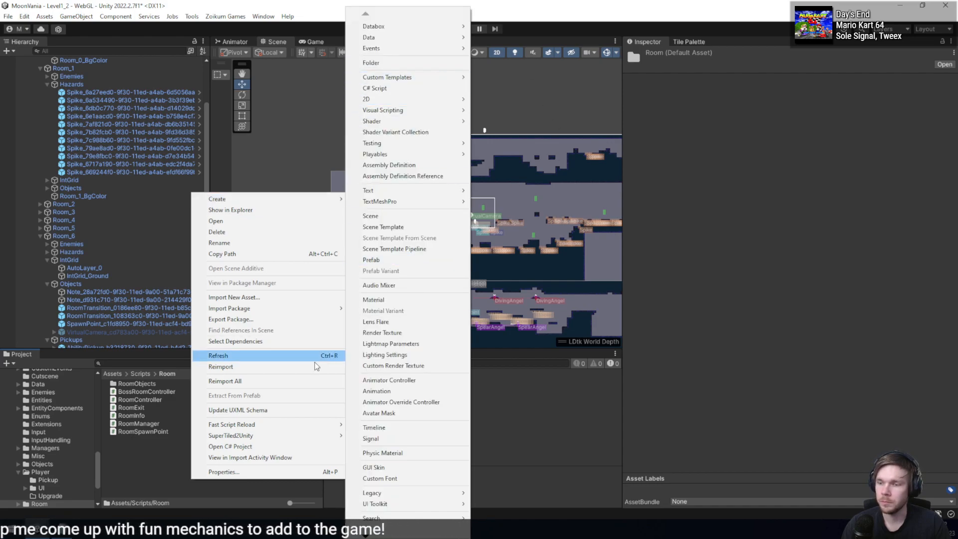
pyautogui.moveTo(319, 199)
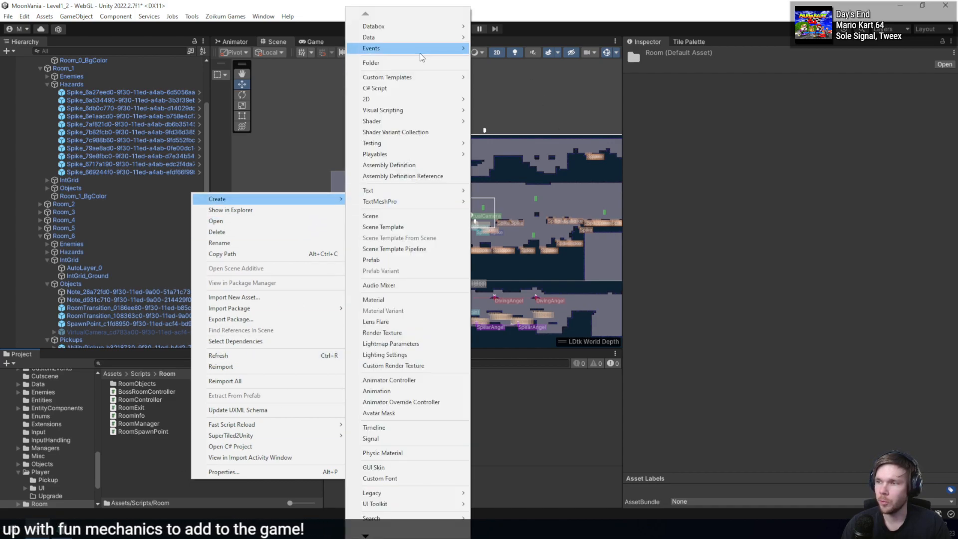
# - Create a C# script named RoomVirtualCamera in the RoomObjects folder and open it in the code editor
pyautogui.doubleClick(139, 384)
pyautogui.rightClick(167, 471)
pyautogui.moveTo(297, 188)
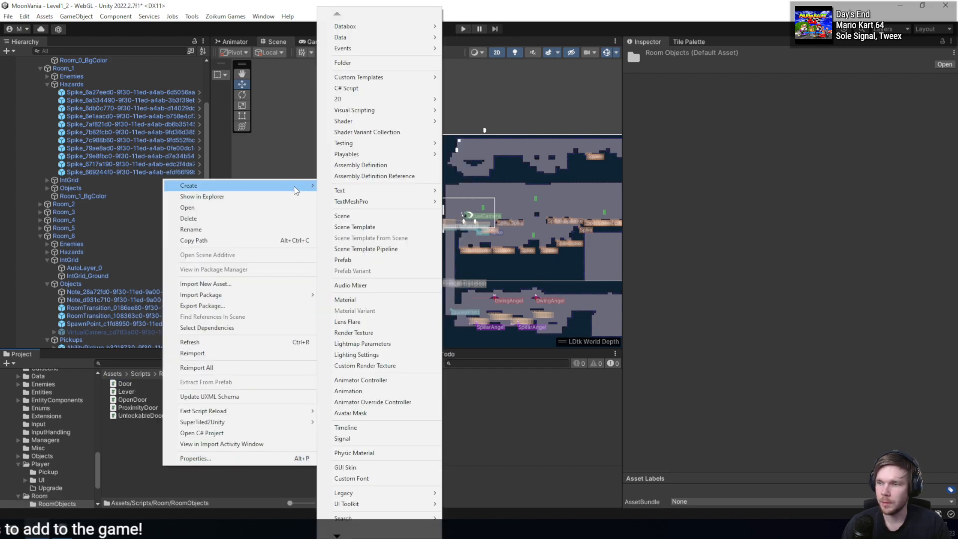
pyautogui.click(349, 88)
pyautogui.write('Virt')
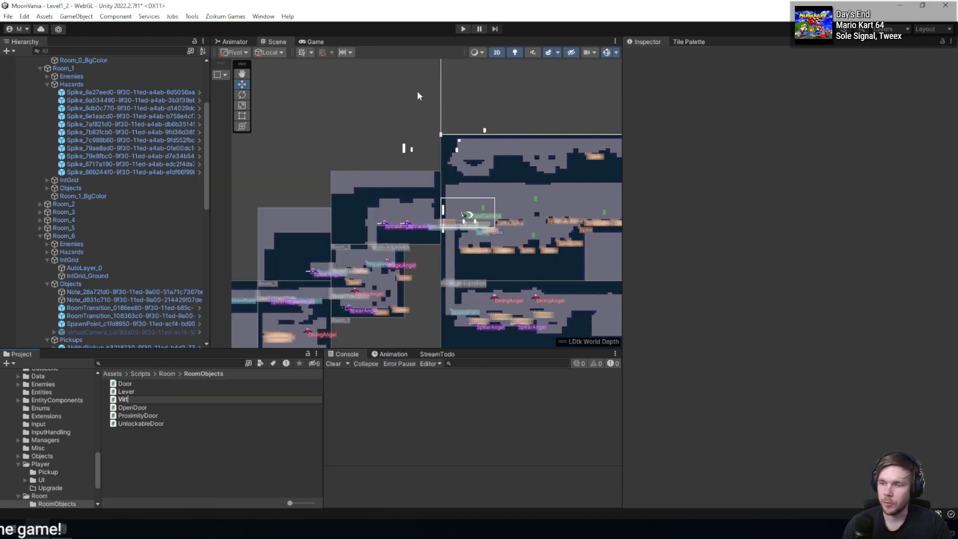
pyautogui.write('ualCmaera')
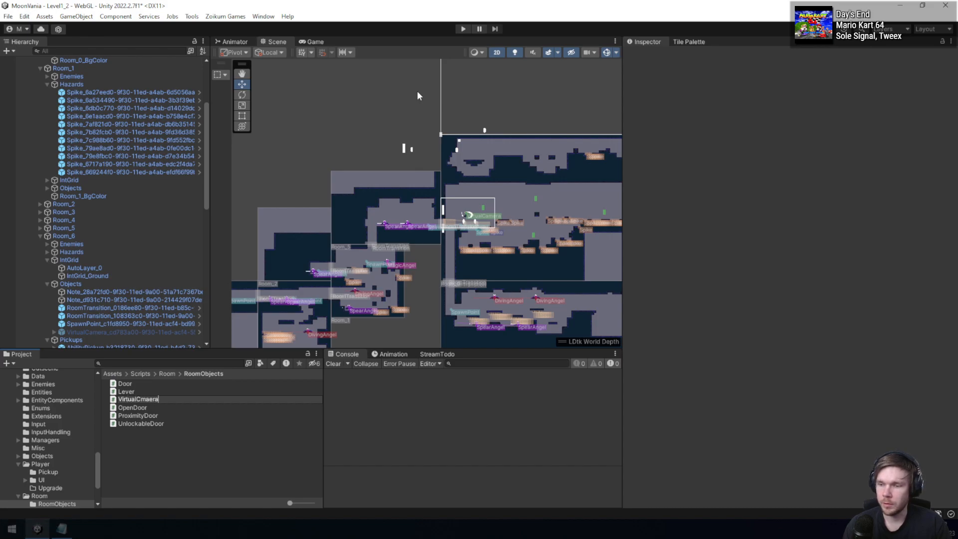
pyautogui.hotkey('ctrl', 'BackSpace')
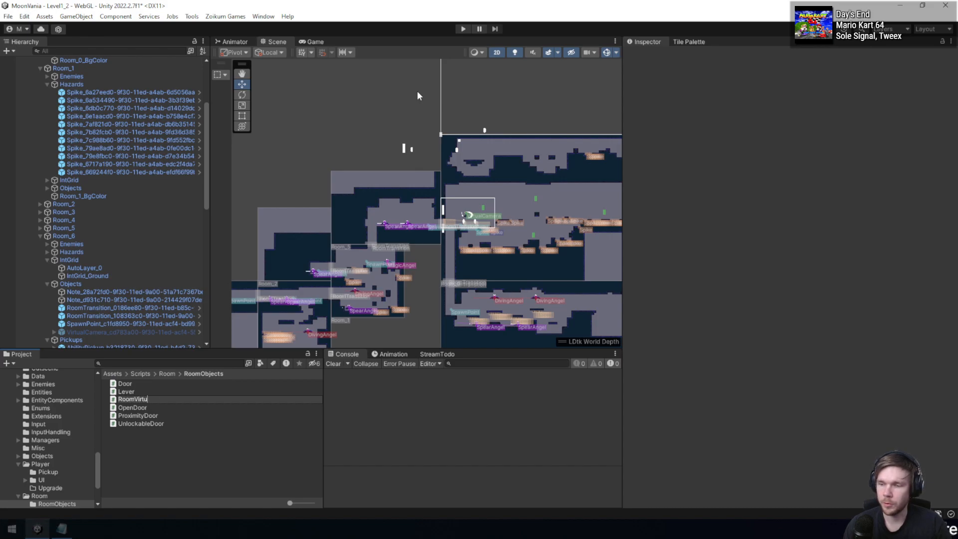
pyautogui.press('Return')
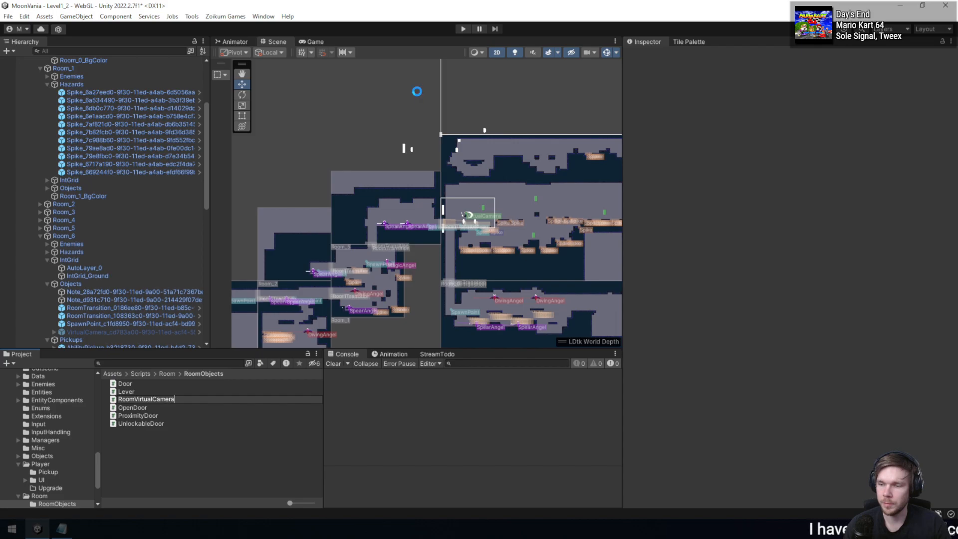
pyautogui.press('Return')
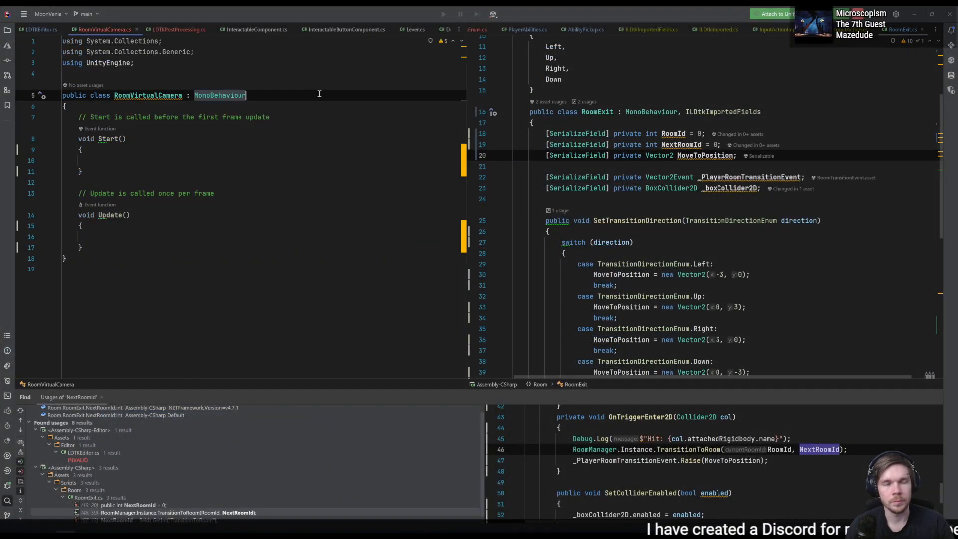
# - Move the RoomVirtualCamera class into the Room.RoomObjects namespace and implement the ILDtkImportedEntity interface with its OnLDtkImportEntity method
pyautogui.hotkey('alt', 'Return')
pyautogui.press('Return')
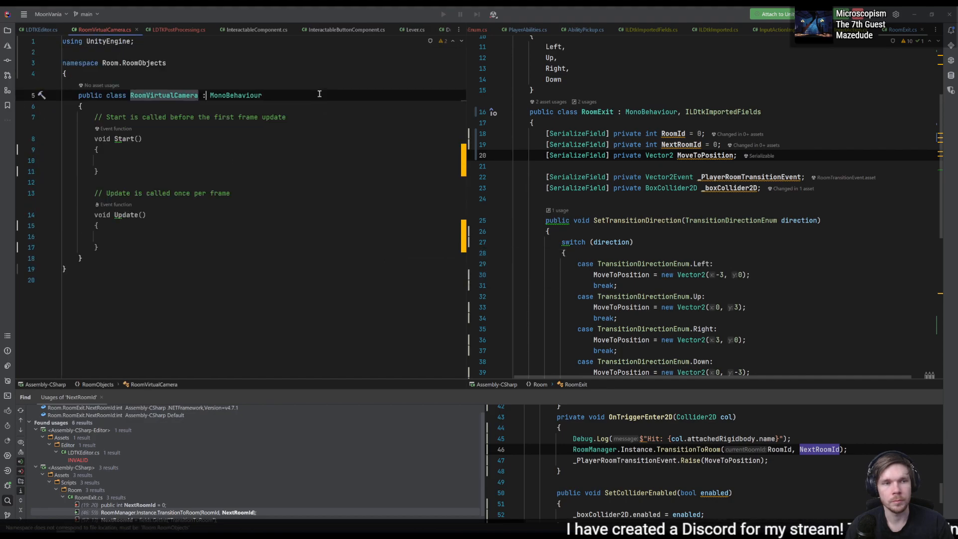
pyautogui.write(', ILDtk')
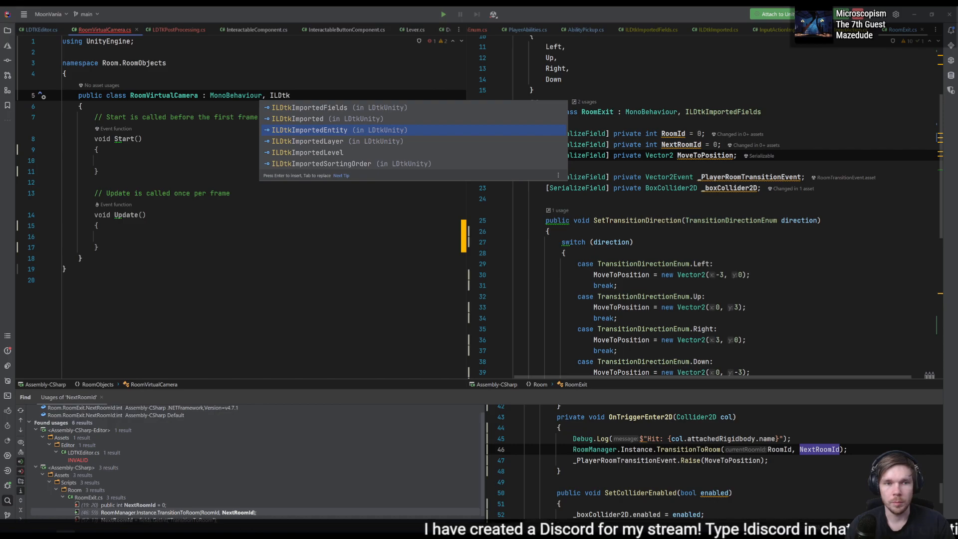
pyautogui.press('Return')
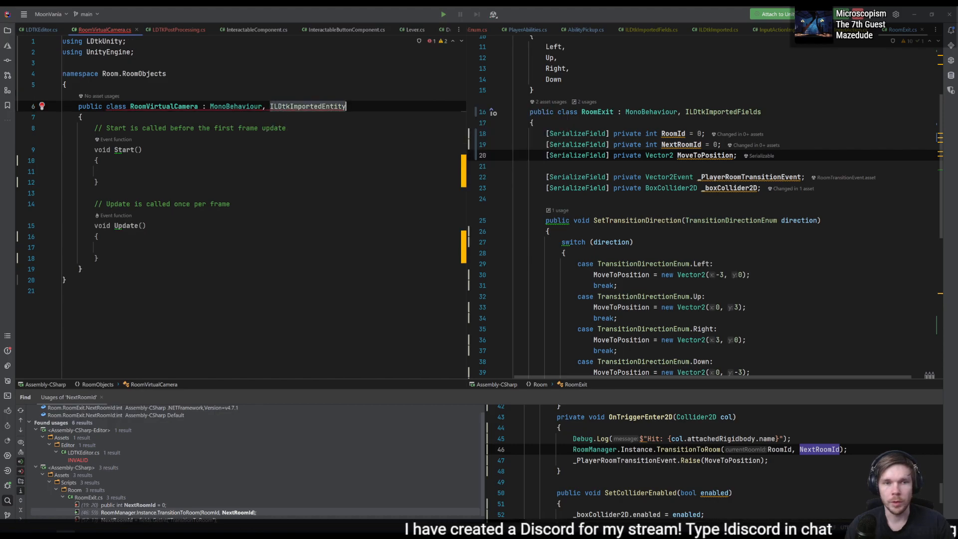
pyautogui.hotkey('alt', 'Return')
pyautogui.press('Return')
pyautogui.write('entityInstance.')
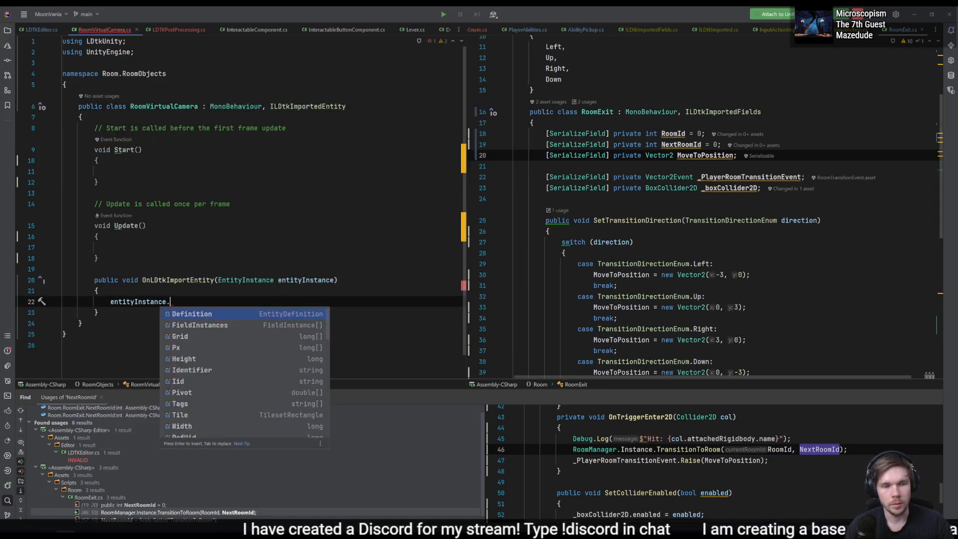
pyautogui.hotkey('ctrl', 'BackSpace')
pyautogui.hotkey('ctrl', 'BackSpace')
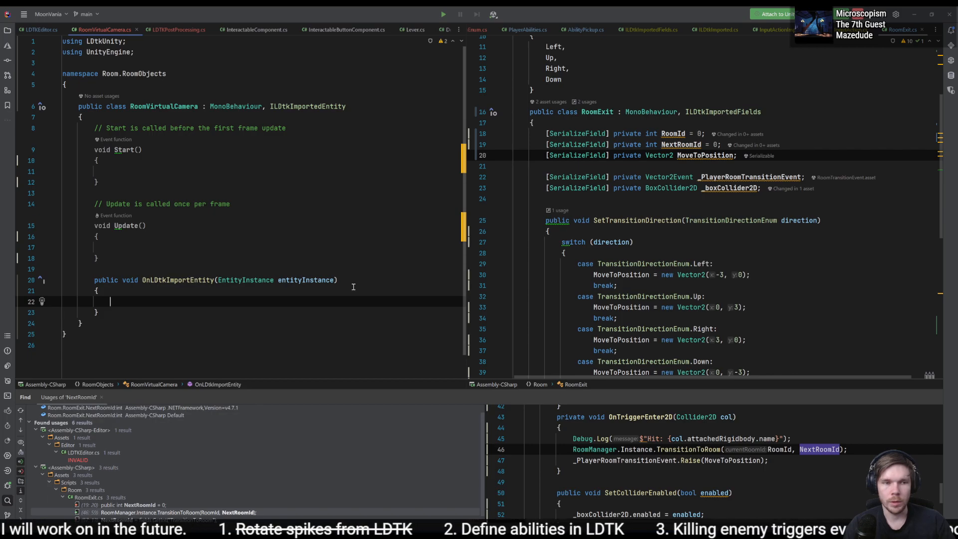
# - Place RoomVirtualCamera.cs beside LDTKEditor.cs and cut the cameraConfiner, m_BoundingShape2D and VirtualCamera.Follow statements out of SetDataOnItems
pyautogui.moveTo(102, 29); pyautogui.dragTo(517, 27)
pyautogui.scroll(1, 279, 281)
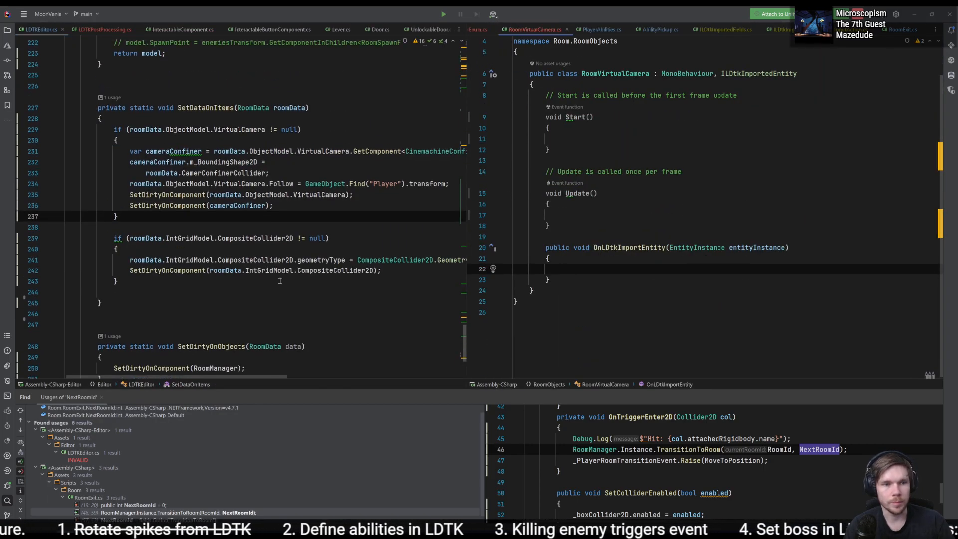
pyautogui.click(410, 184)
pyautogui.keyDown('shift'); pyautogui.click(125, 152); pyautogui.keyUp('shift')
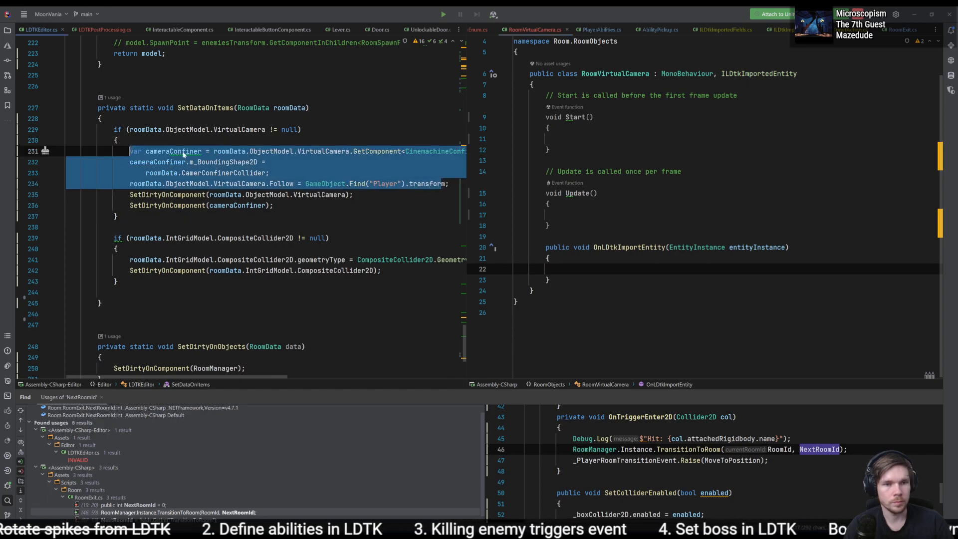
pyautogui.click(453, 185)
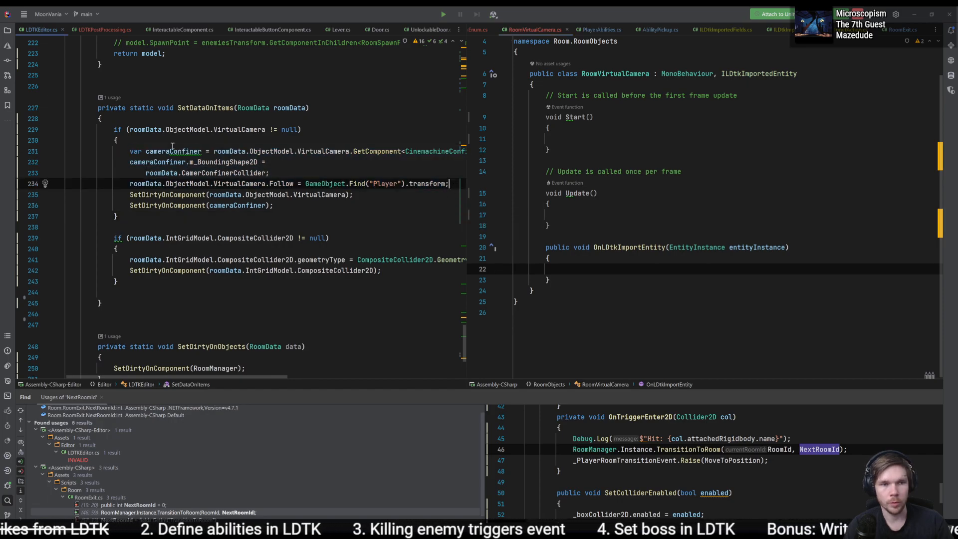
pyautogui.keyDown('shift'); pyautogui.click(131, 151); pyautogui.keyUp('shift')
pyautogui.hotkey('ctrl', 'x')
# - Paste the cut camera confiner and Follow statements into the body of OnLDtkImportEntity in RoomVirtualCamera.cs
pyautogui.click(536, 85)
pyautogui.press('Return')
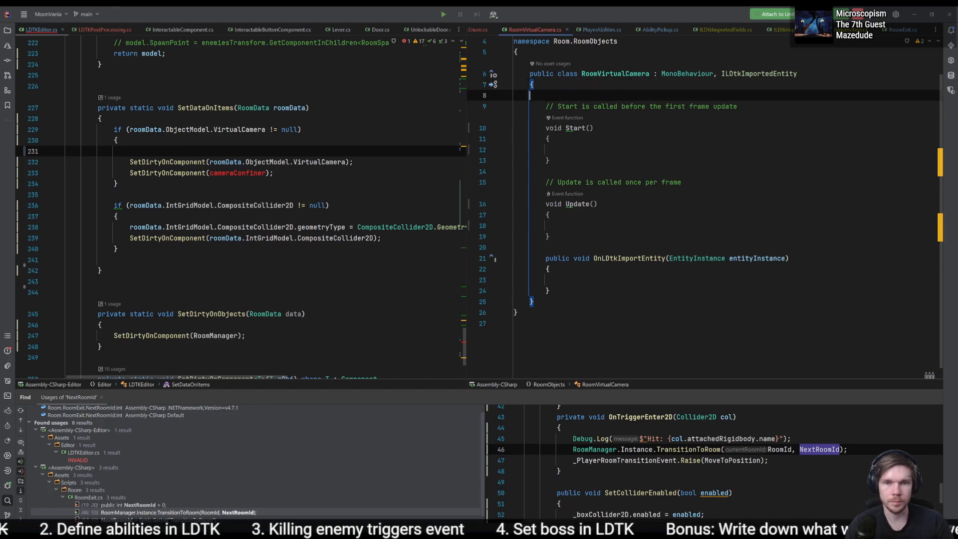
pyautogui.hotkey('ctrl', 'v')
pyautogui.hotkey('ctrl', 'z')
pyautogui.click(594, 281)
pyautogui.hotkey('ctrl', 'v')
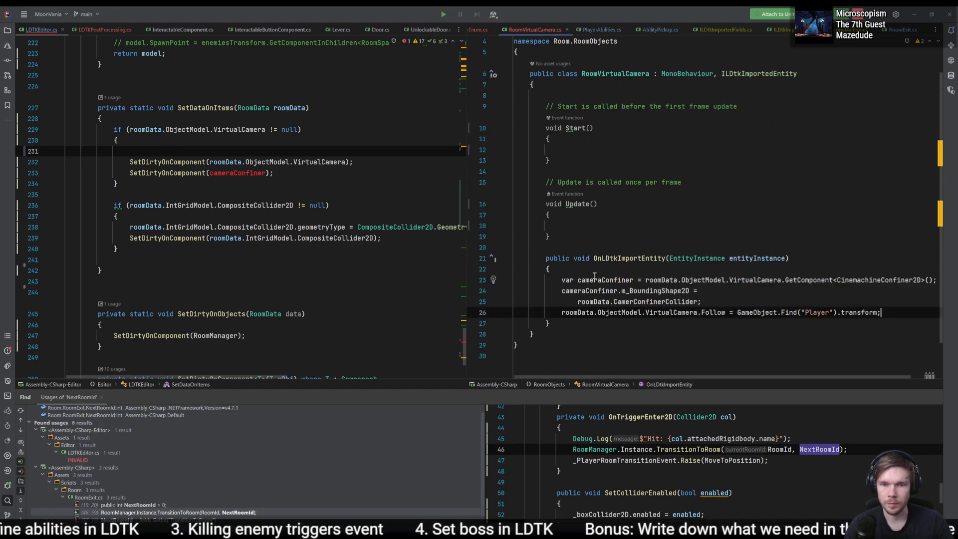
# - Check the VirtualCamera object's components in Unity and replace roomData.ObjectModel.VirtualCamera with gameObject in the cameraConfiner declaration
pyautogui.click(662, 280)
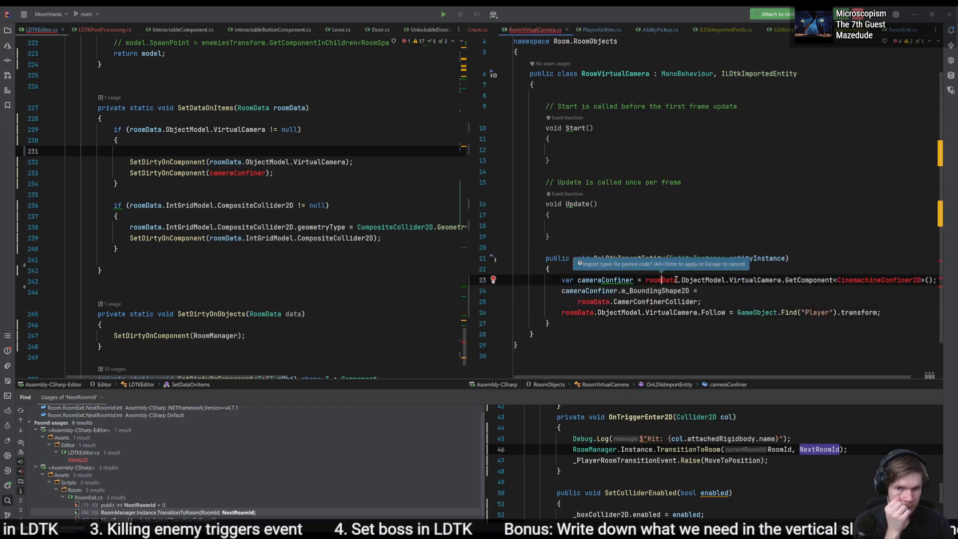
pyautogui.click(711, 279)
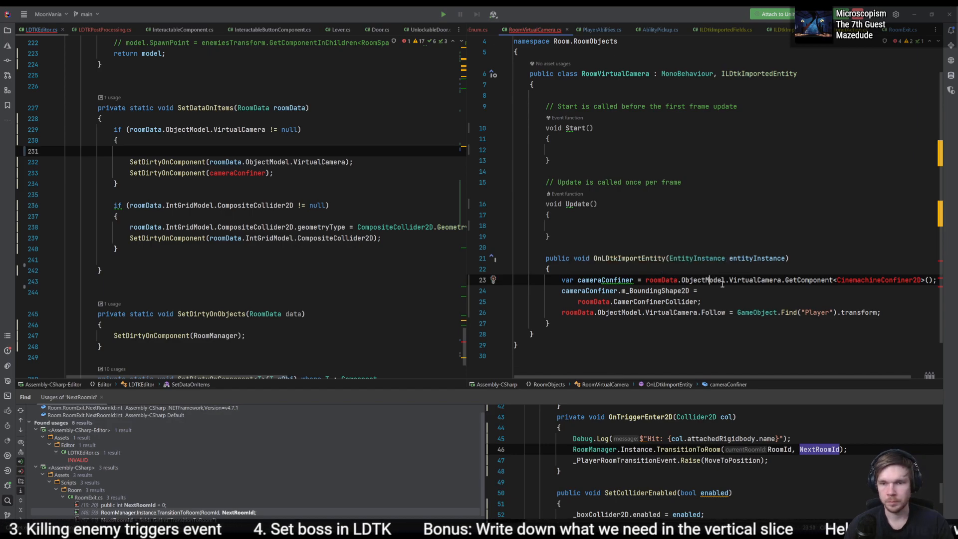
pyautogui.hotkey('alt', 'Tab')
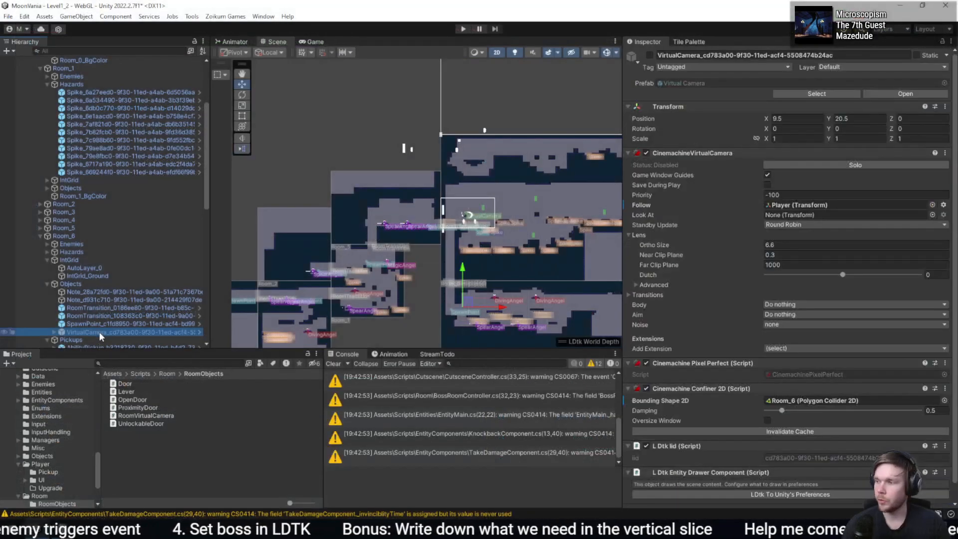
pyautogui.hotkey('alt', 'Tab')
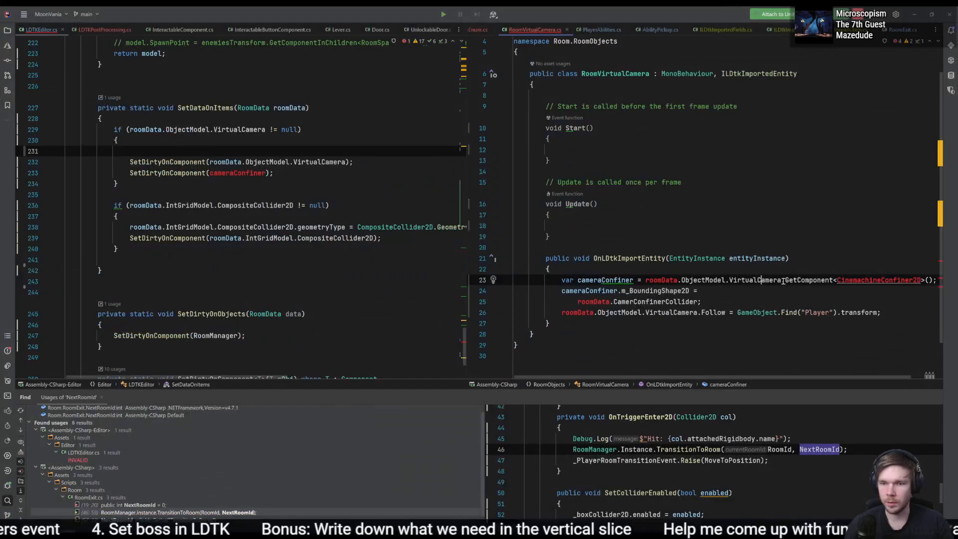
pyautogui.moveTo(782, 279); pyautogui.dragTo(645, 281)
pyautogui.write('gameObject')
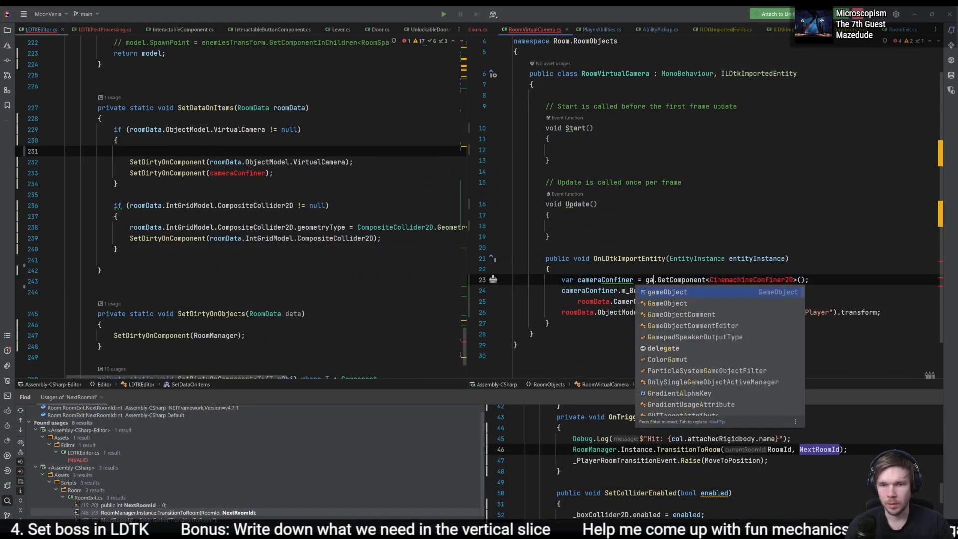
# - Import the missing namespace for the CinemachineConfiner2D type used in the cameraConfiner declaration
pyautogui.hotkey('ctrl', 'Right')
pyautogui.hotkey('ctrl', 'Right')
pyautogui.hotkey('ctrl', 'Right')
pyautogui.press('Right')
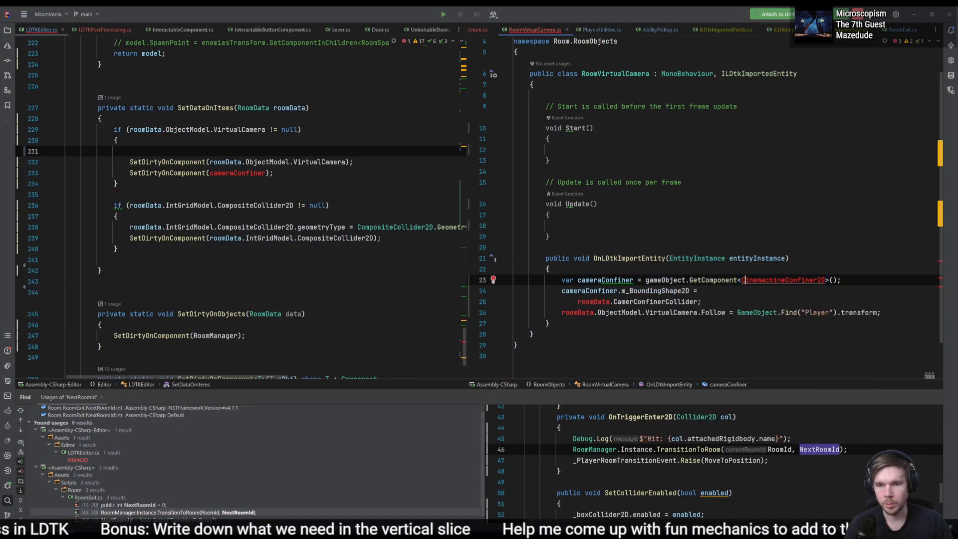
pyautogui.hotkey('alt', 'Return')
pyautogui.press('Return')
# - Insert transform.parent.parent. after the equals sign of the m_BoundingShape2D assignment in OnLDtkImportEntity
pyautogui.press('Down')
pyautogui.press('End')
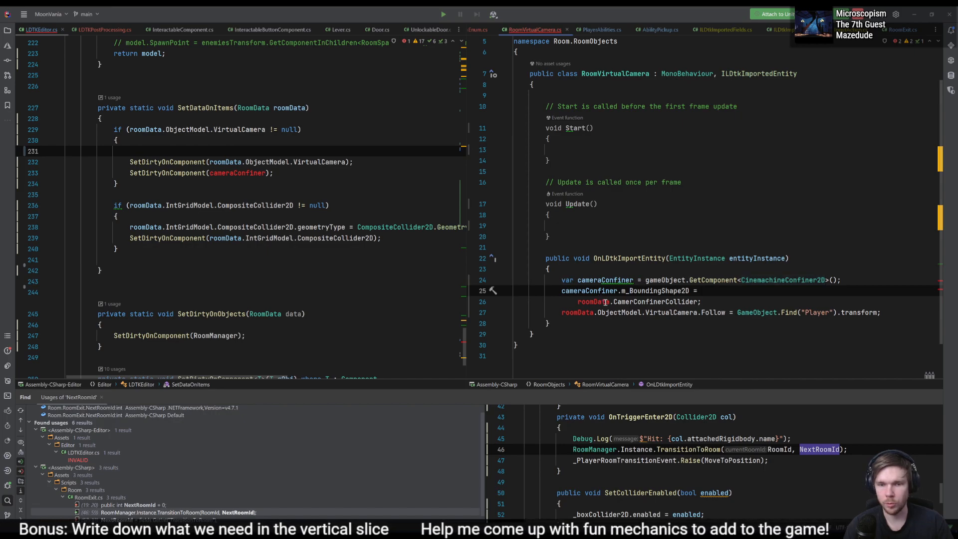
pyautogui.click(662, 302)
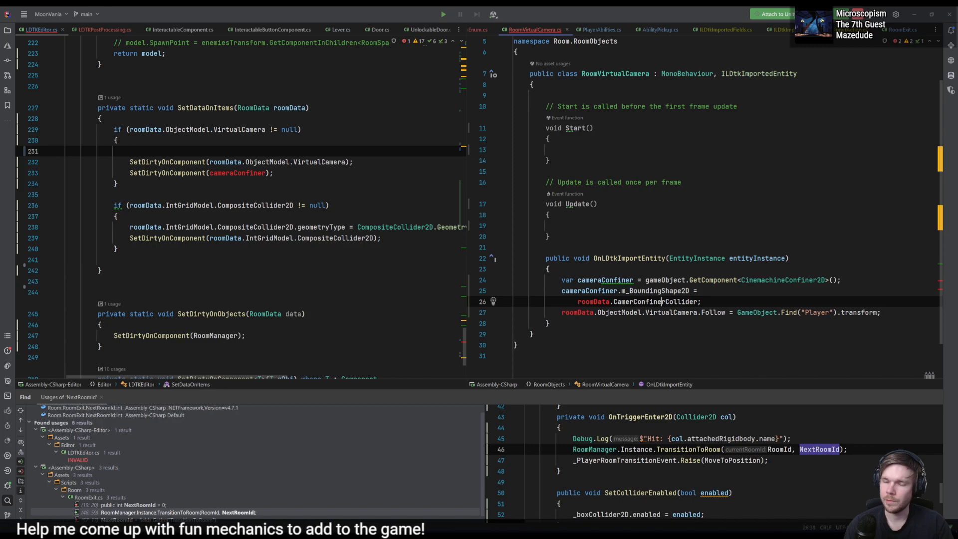
pyautogui.click(714, 291)
pyautogui.write('transform.')
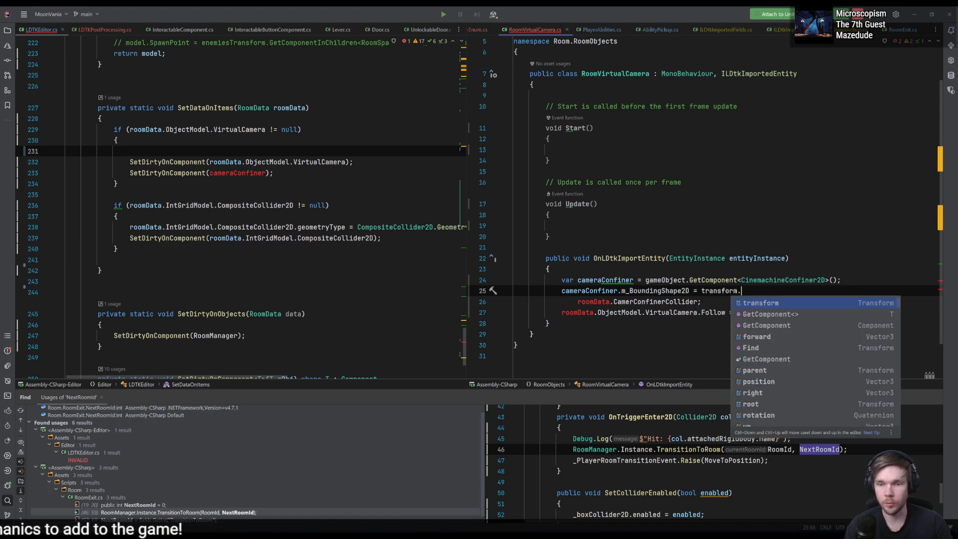
pyautogui.write('parent.parent')
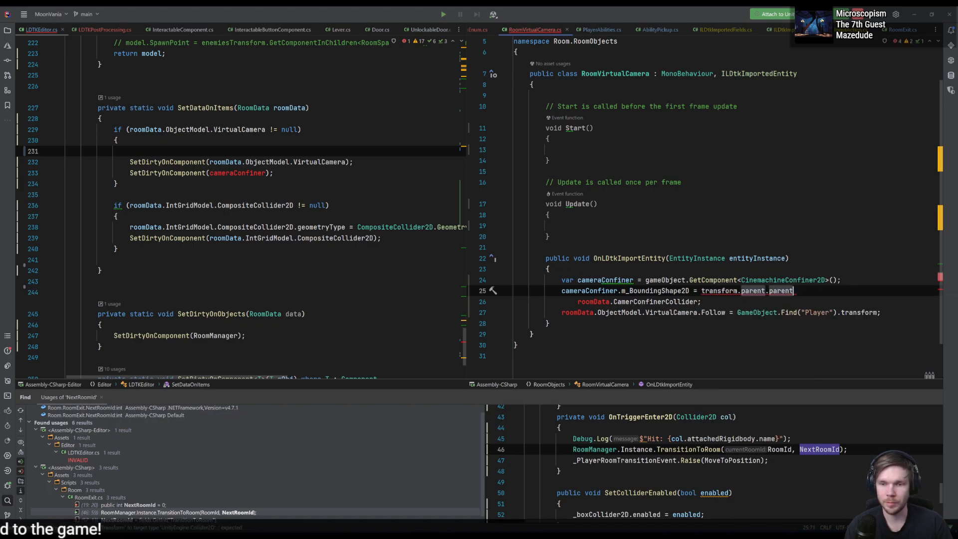
pyautogui.write('.')
# - Try joining CamerConfinerCollider onto the m_BoundingShape2D assignment line, removing roomData and both parent references
pyautogui.hotkey('ctrl', 'Delete')
pyautogui.hotkey('ctrl', 'Delete')
pyautogui.hotkey('ctrl', 'Delete')
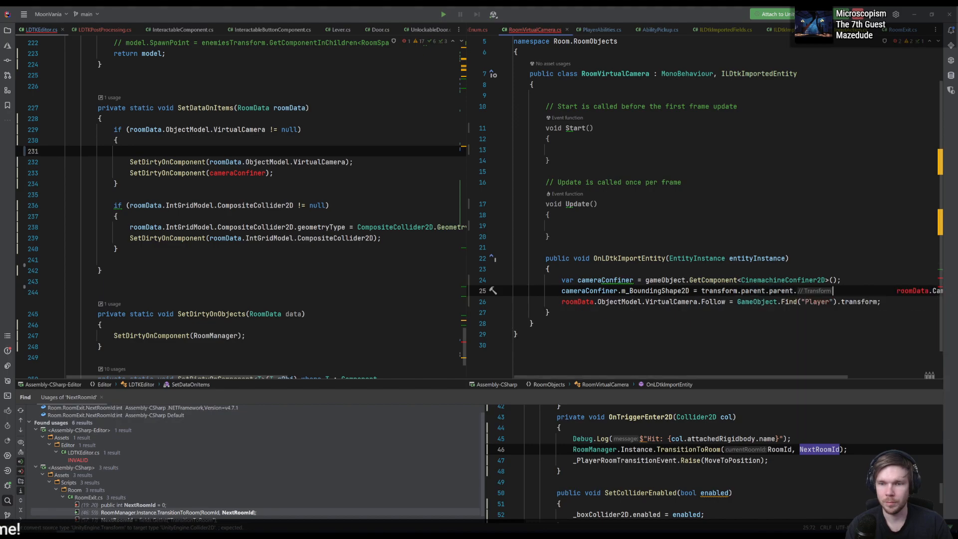
pyautogui.press('BackSpace')
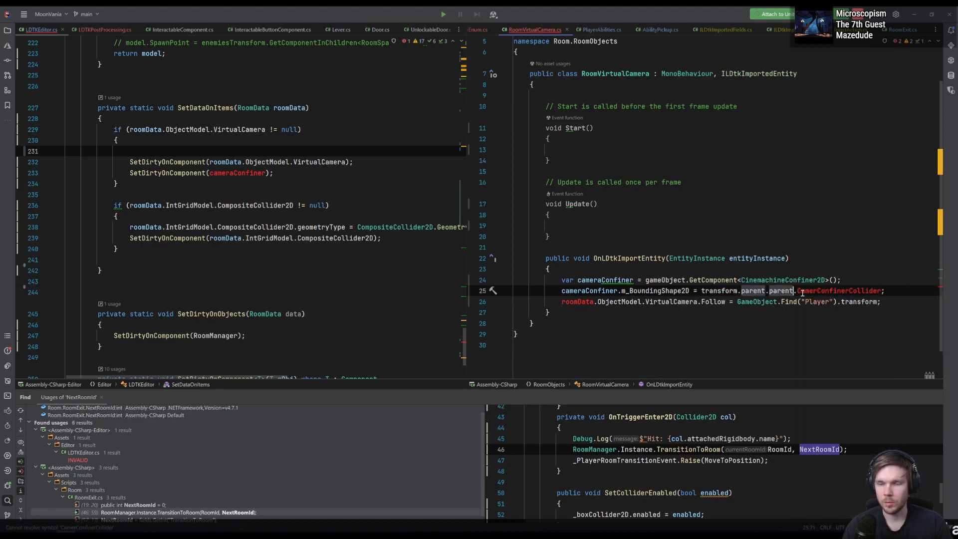
pyautogui.hotkey('ctrl', 'BackSpace')
pyautogui.hotkey('ctrl', 'BackSpace')
pyautogui.hotkey('ctrl', 'BackSpace')
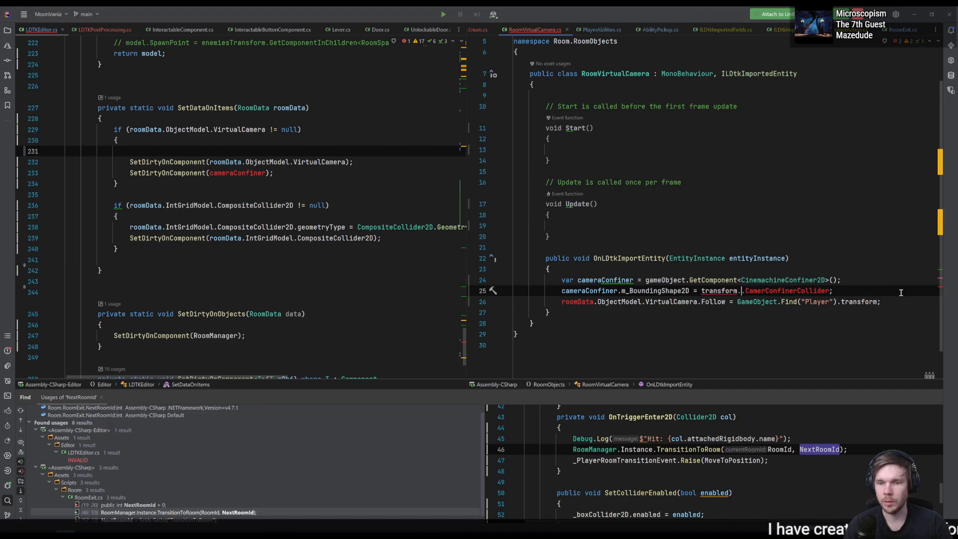
# - Try accessing the collider through RoomManager.Instance by inserting it before transform in the m_BoundingShape2D assignment
pyautogui.hotkey('ctrl', 'Left')
pyautogui.hotkey('ctrl', 'Left')
pyautogui.press('Left')
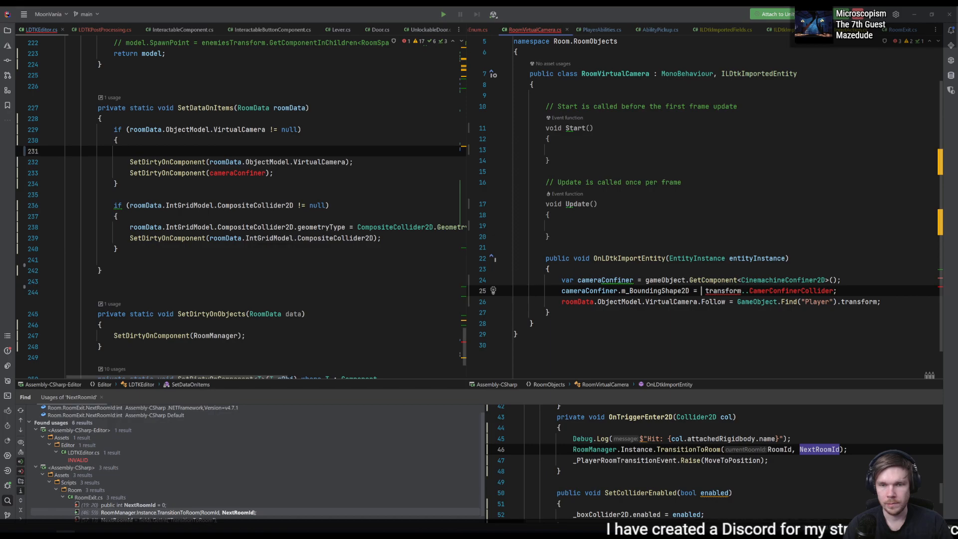
pyautogui.write('Roomda')
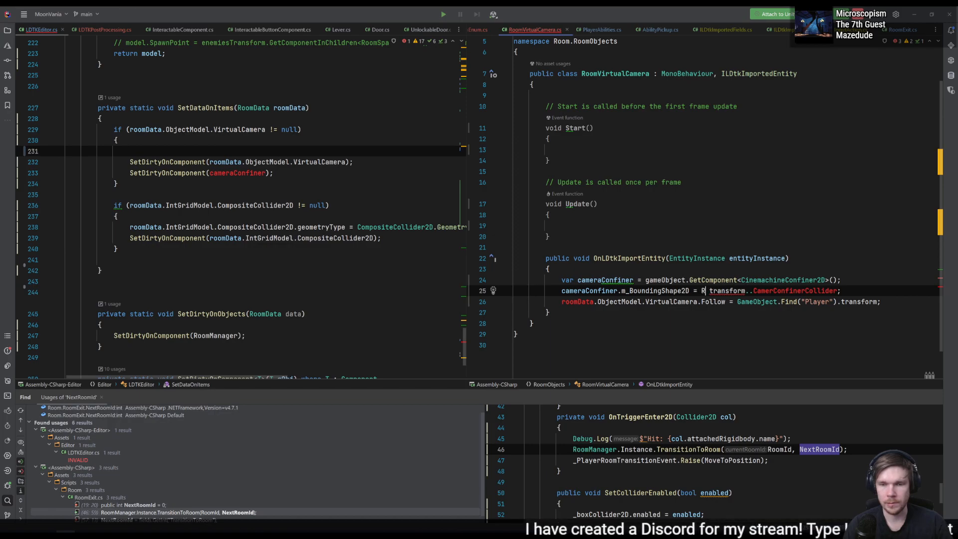
pyautogui.press('BackSpace')
pyautogui.press('BackSpace')
pyautogui.write('Manager.R')
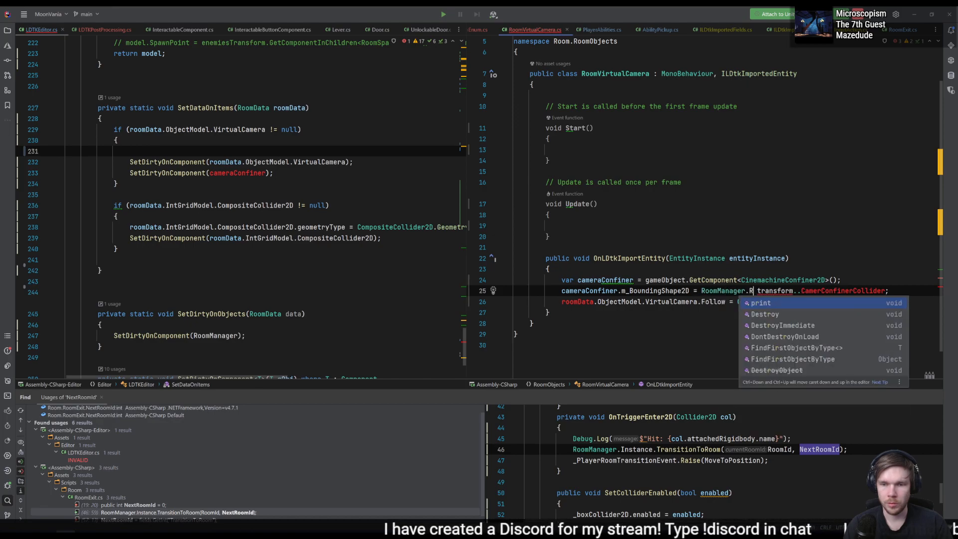
pyautogui.press('Return')
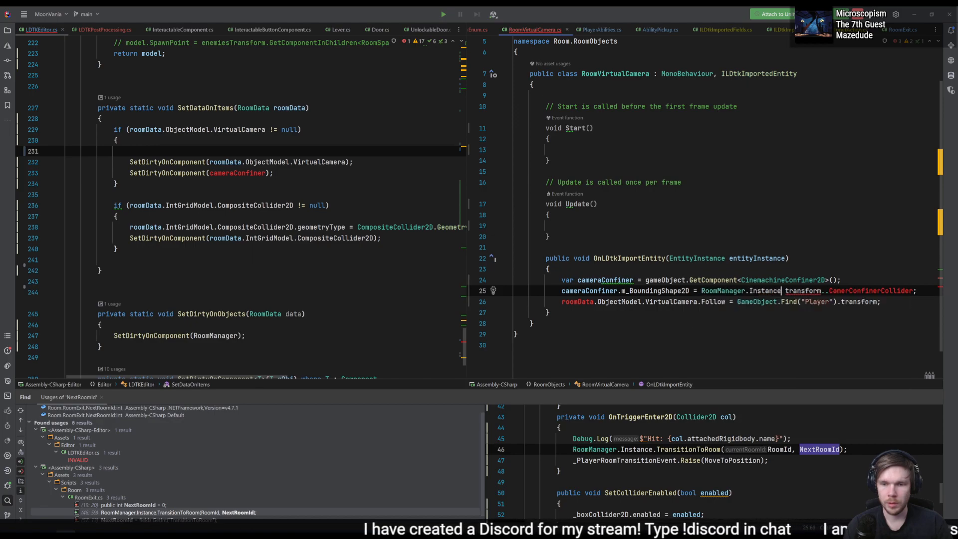
pyautogui.write('.')
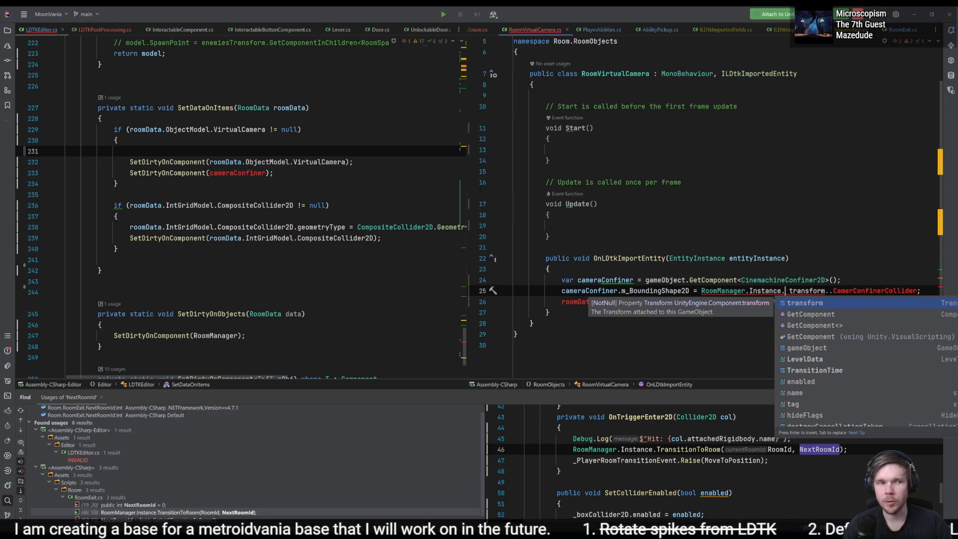
# - Restore the cameraConfiner, m_BoundingShape2D and VirtualCamera.Follow statements inside SetDataOnItems in LDTKEditor.cs
pyautogui.click(745, 290)
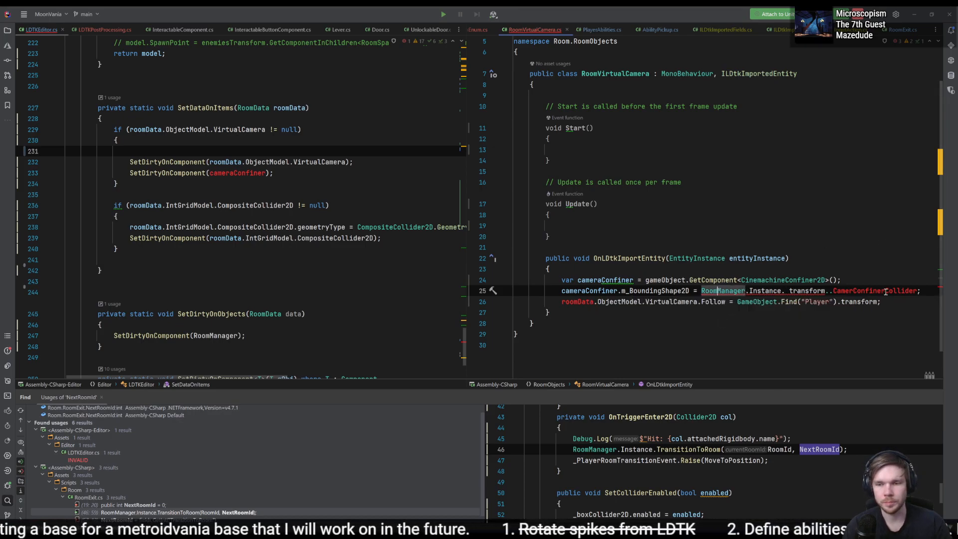
pyautogui.moveTo(885, 301); pyautogui.dragTo(889, 274)
pyautogui.hotkey('ctrl', 'v')
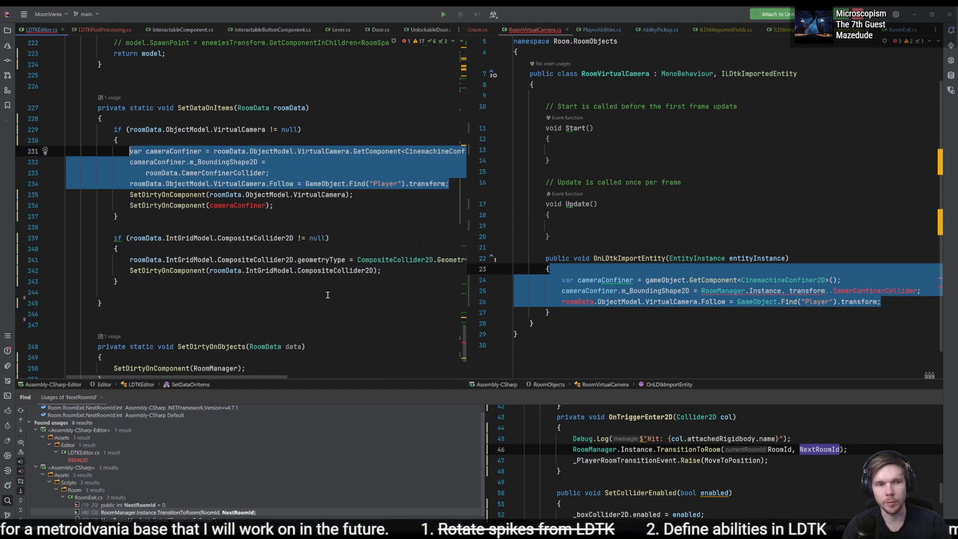
pyautogui.click(379, 205)
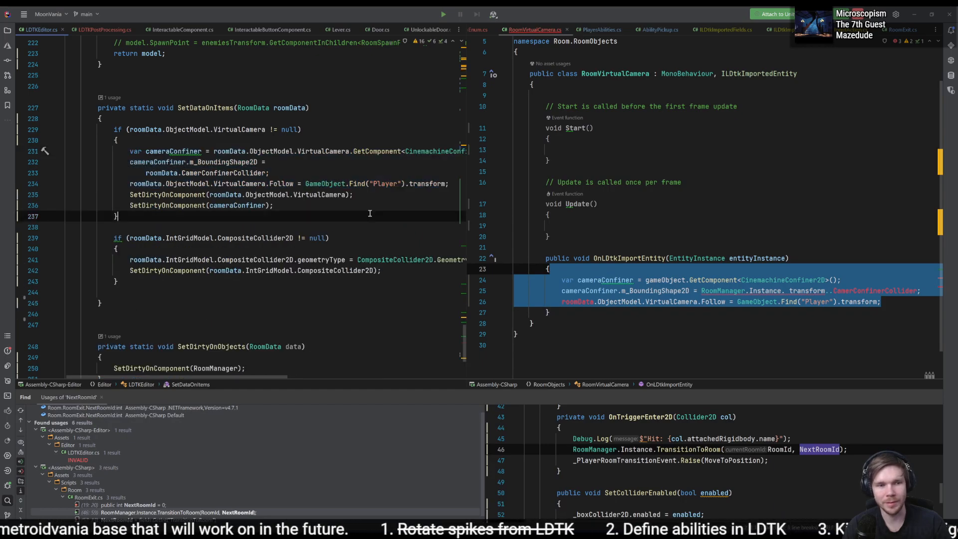
# - Delete the OnLDtkImportEntity method and the ILDtkImportedEntity interface from the RoomVirtualCamera class
pyautogui.click(765, 292)
pyautogui.moveTo(709, 313); pyautogui.dragTo(686, 239)
pyautogui.press('BackSpace')
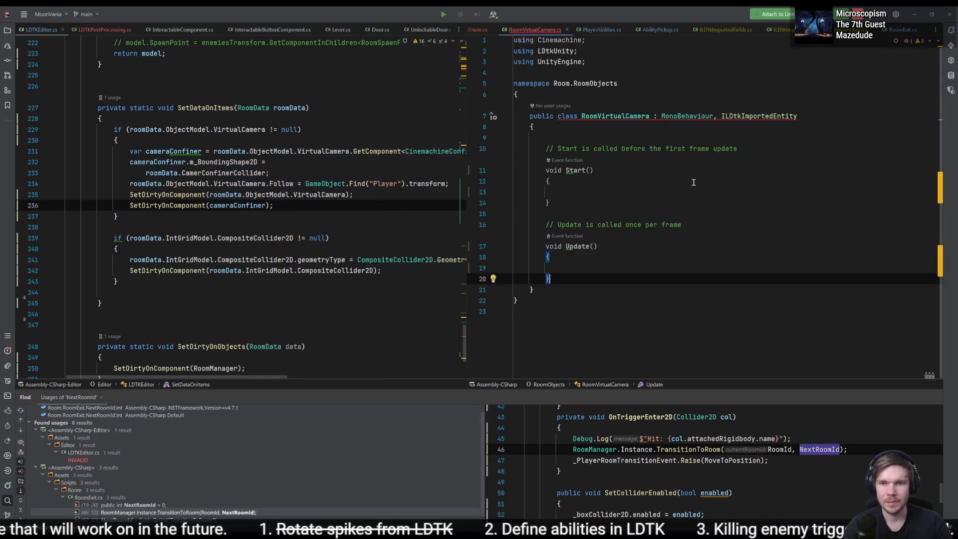
pyautogui.doubleClick(772, 116)
pyautogui.press('BackSpace')
pyautogui.press('BackSpace')
pyautogui.press('BackSpace')
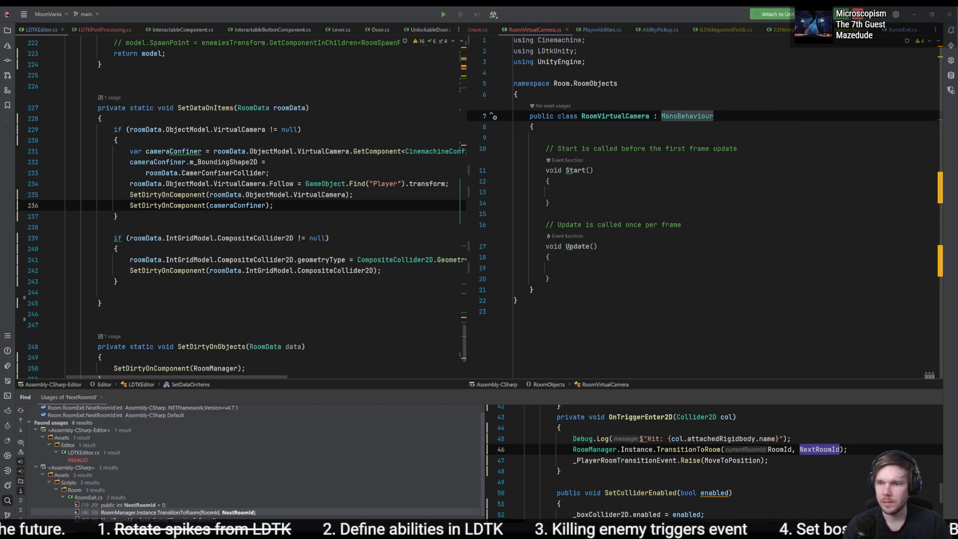
# - Check Room_6 in Unity and bring back the deleted OnLDtkImportEntity method and ILDtkImportedEntity interface in RoomVirtualCamera.cs
pyautogui.hotkey('alt', 'Tab')
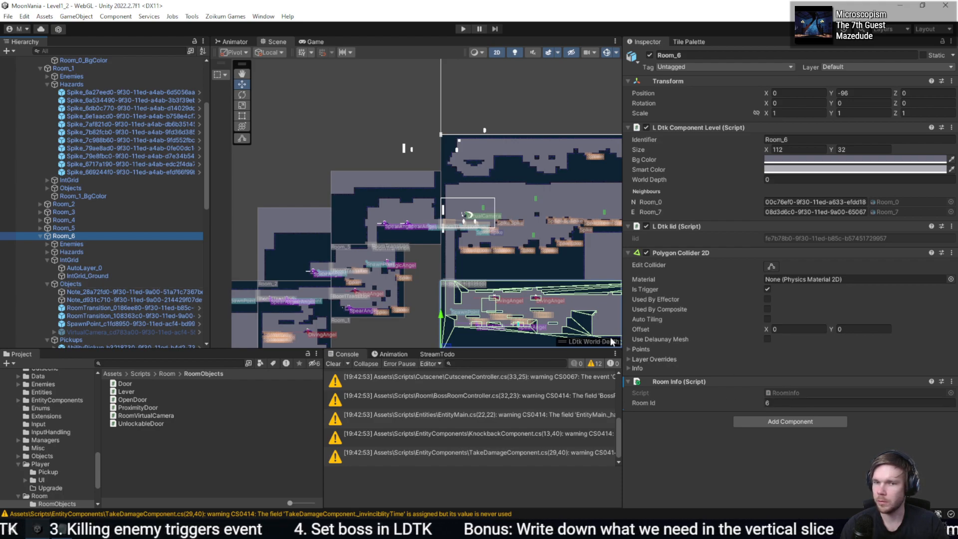
pyautogui.hotkey('alt', 'Tab')
pyautogui.click(767, 229)
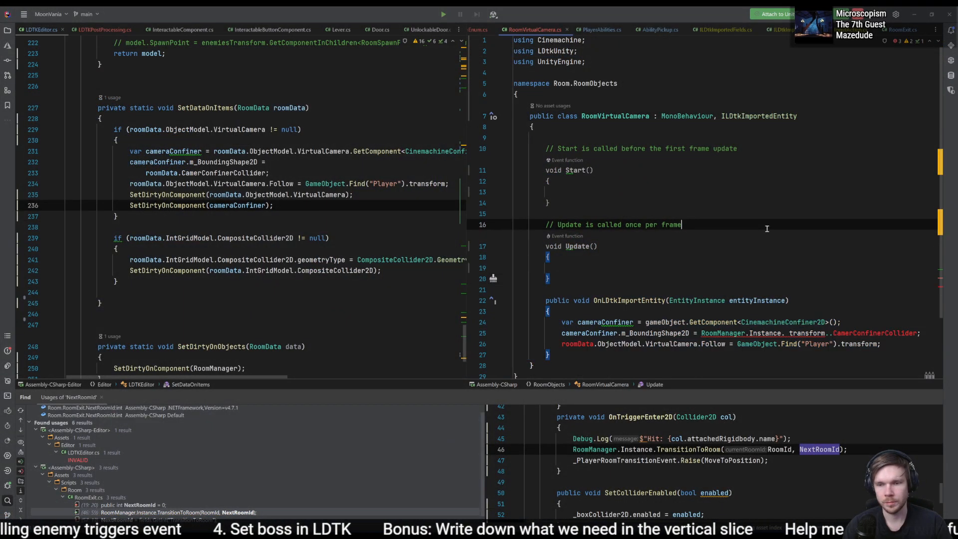
pyautogui.click(847, 333)
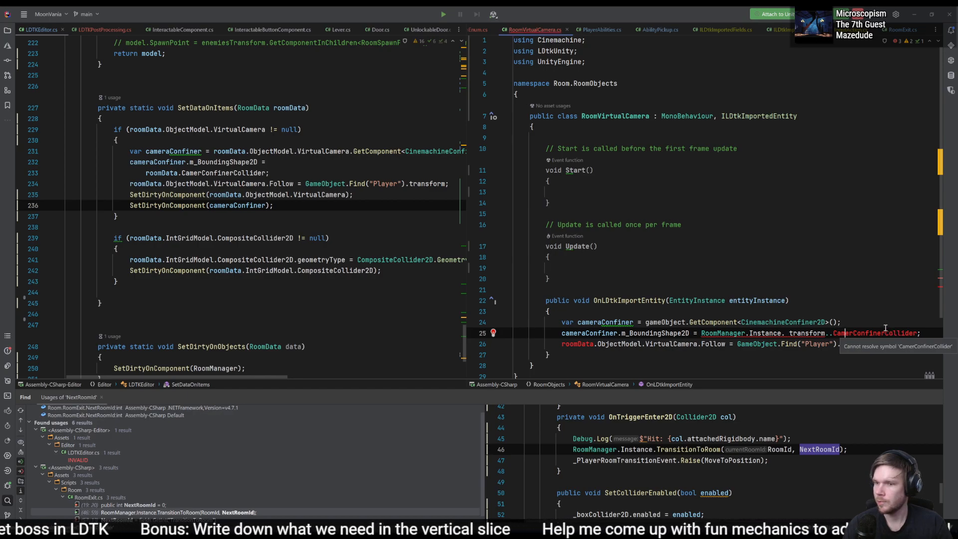
# - Examine in Unity's hierarchy how the VirtualCamera object is nested under Objects within Room_6
pyautogui.hotkey('alt', 'Tab')
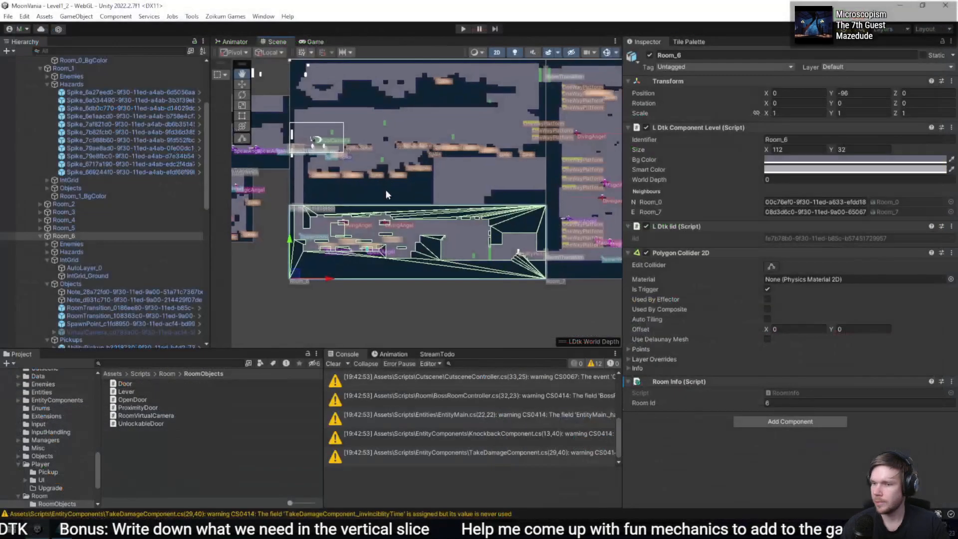
pyautogui.scroll(-3, 139, 319)
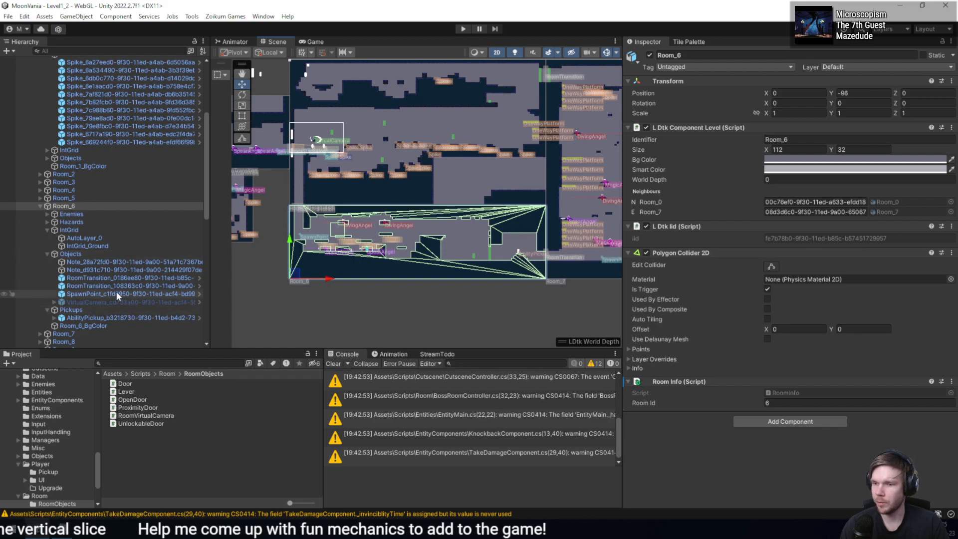
pyautogui.click(126, 301)
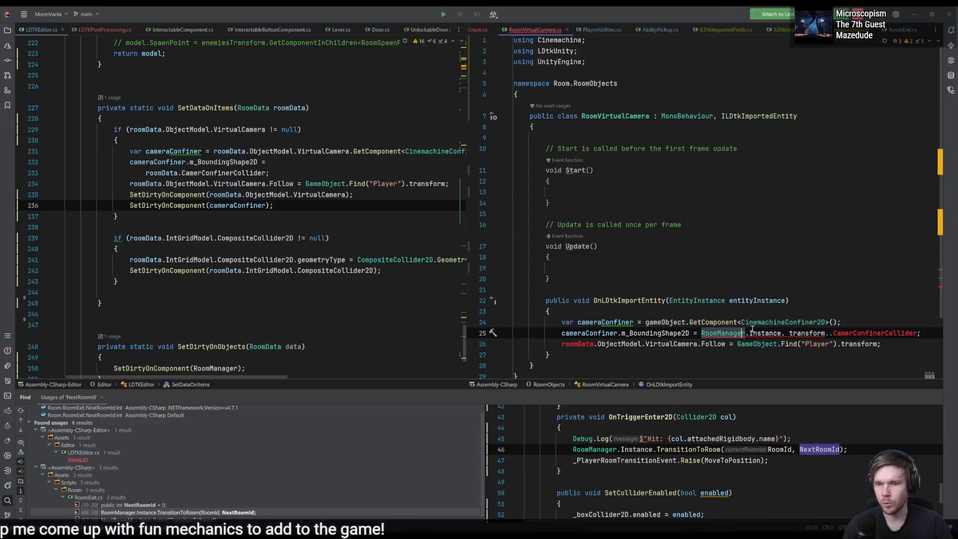
# - Remove the RoomManager.Instance reference and undo the m_BoundingShape2D edits back to transform.parent.parent
pyautogui.doubleClick(770, 332)
pyautogui.press('BackSpace')
pyautogui.hotkey('ctrl', 'BackSpace')
pyautogui.hotkey('ctrl', 'BackSpace')
pyautogui.hotkey('ctrl', 'BackSpace')
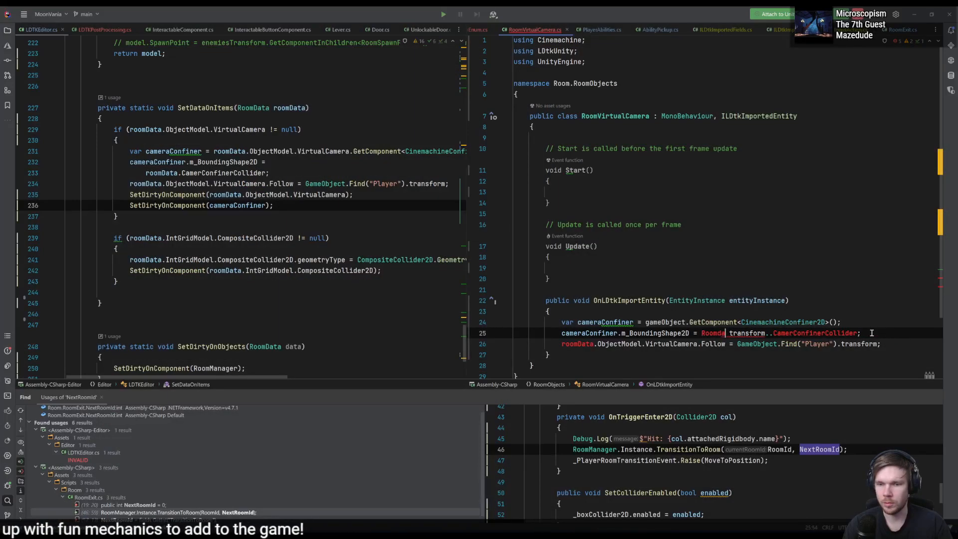
pyautogui.press('Delete')
pyautogui.hotkey('ctrl', 'z')
pyautogui.hotkey('ctrl', 'z')
pyautogui.hotkey('ctrl', 'z')
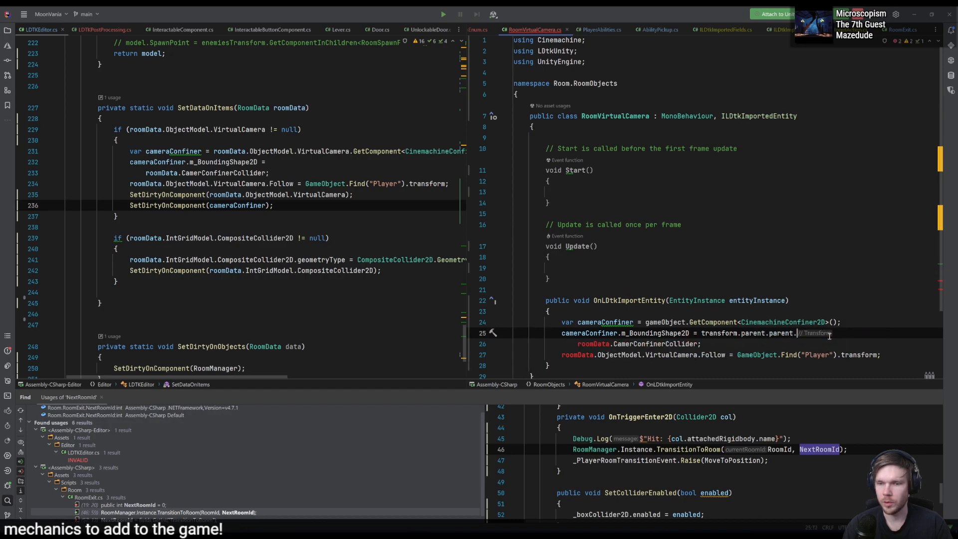
# - Append GetComponent<PolygonCollider2D>() to transform.parent.parent in the m_BoundingShape2D assignment
pyautogui.click(705, 340)
pyautogui.doubleClick(781, 333)
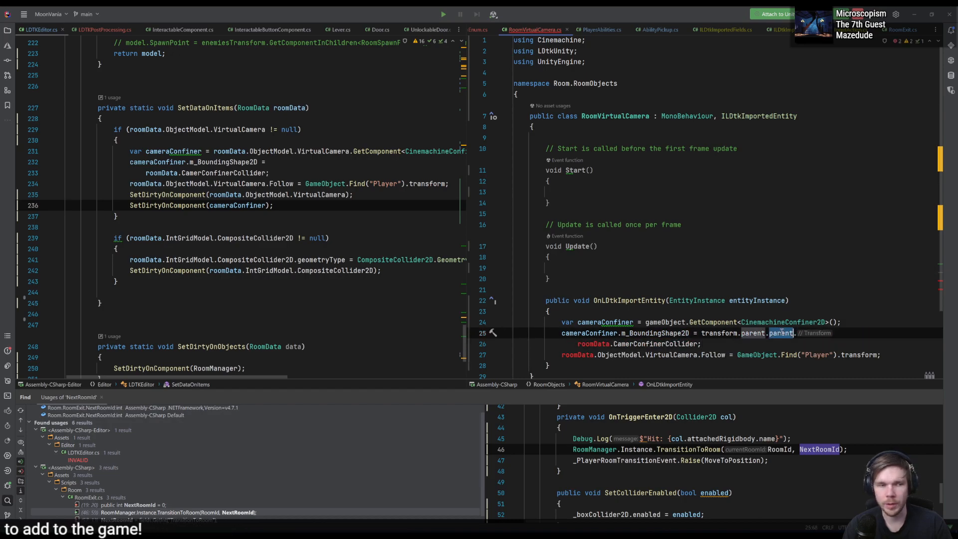
pyautogui.click(789, 335)
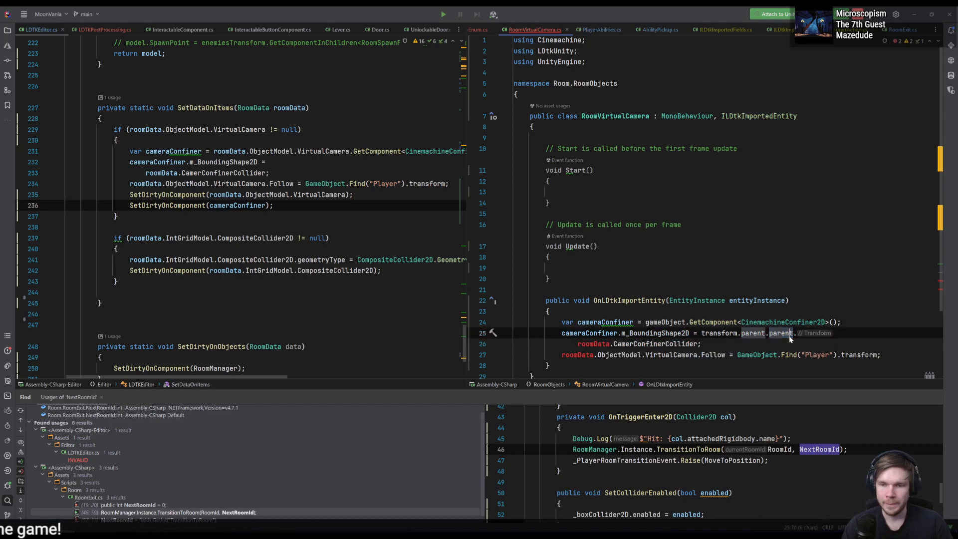
pyautogui.click(803, 335)
pyautogui.write('Getcom')
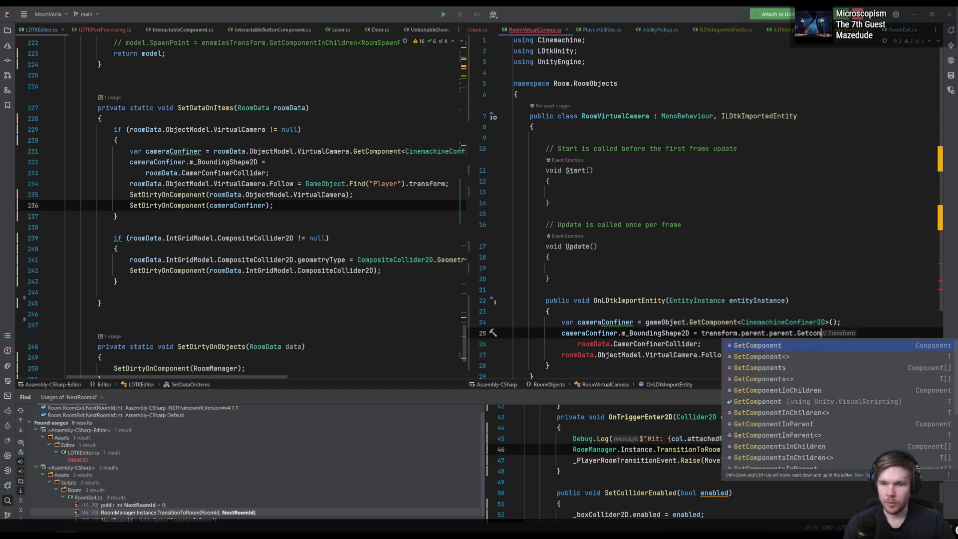
pyautogui.press('Return')
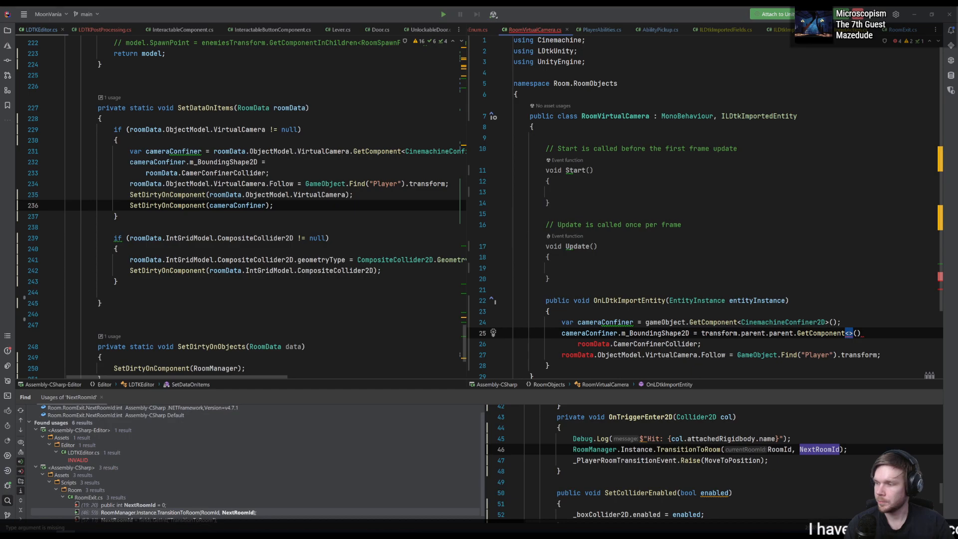
pyautogui.write('PolygonCollider2D')
pyautogui.press('Return')
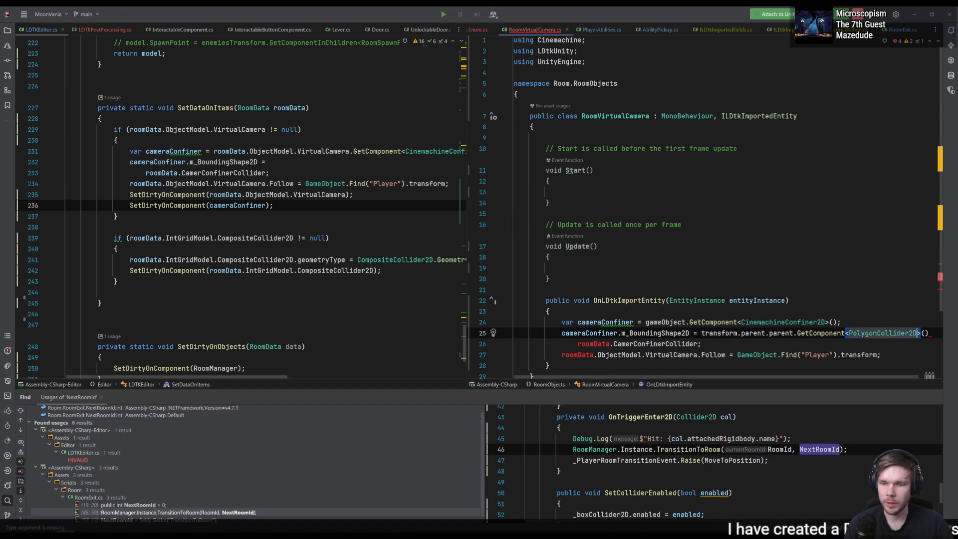
# - End the m_BoundingShape2D statement with a semicolon and delete the leftover roomData.CamerConfinerCollider line
pyautogui.press('End')
pyautogui.write(';')
pyautogui.hotkey('shift', 'Down')
pyautogui.press('BackSpace')
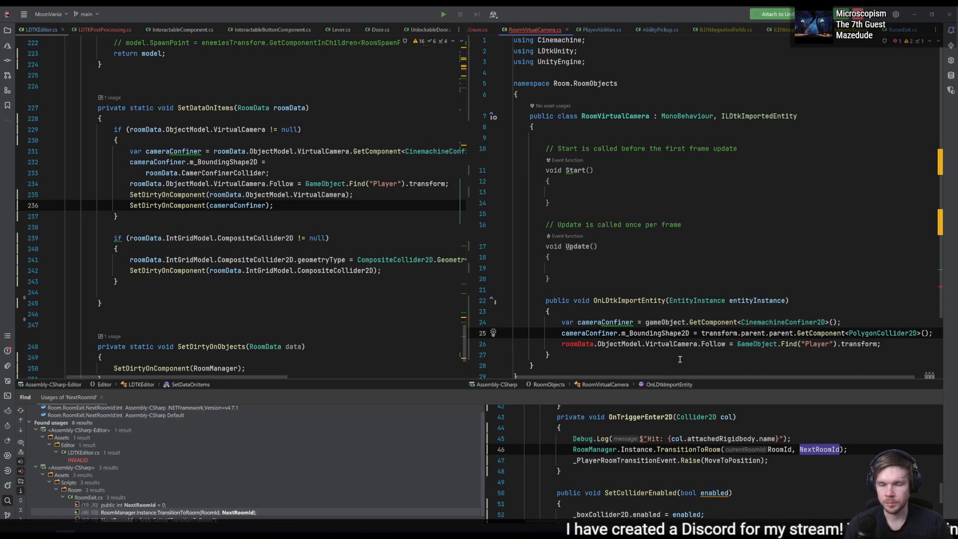
# - Replace the roomData.ObjectModel prefix in the Follow assignment of OnLDtkImportEntity with a generic GetComponent call
pyautogui.click(646, 344)
pyautogui.doubleClick(578, 344)
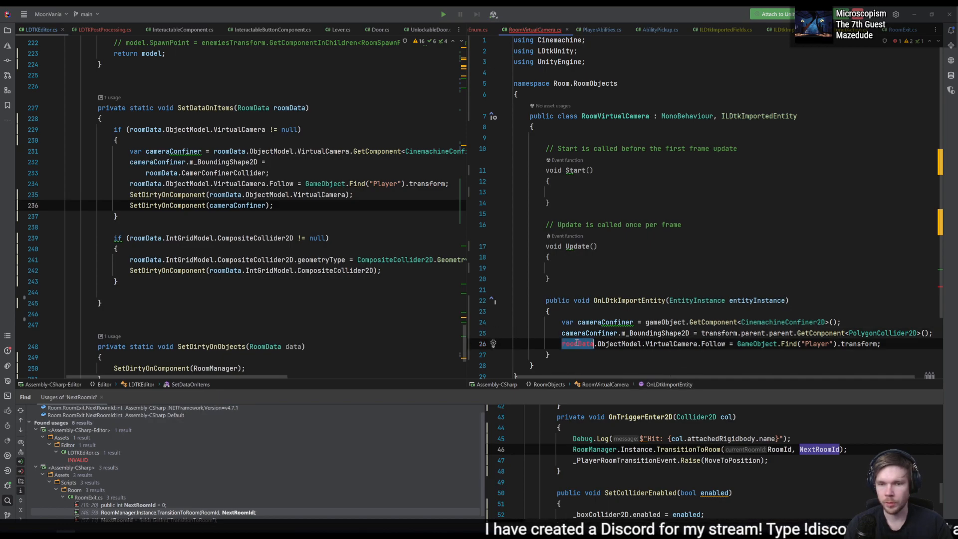
pyautogui.click(778, 322)
pyautogui.moveTo(706, 345); pyautogui.dragTo(715, 345)
pyautogui.hotkey('ctrl', 'Right')
pyautogui.hotkey('ctrl', 'Right')
pyautogui.hotkey('ctrl', 'Right')
pyautogui.hotkey('ctrl', 'Right')
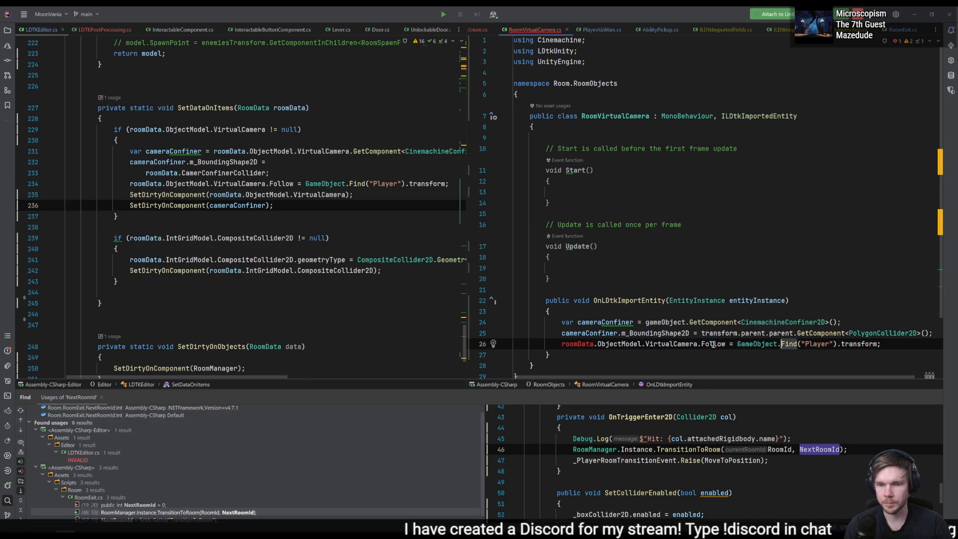
pyautogui.moveTo(643, 344); pyautogui.dragTo(562, 344)
pyautogui.write('GetComponent<Pl>(')
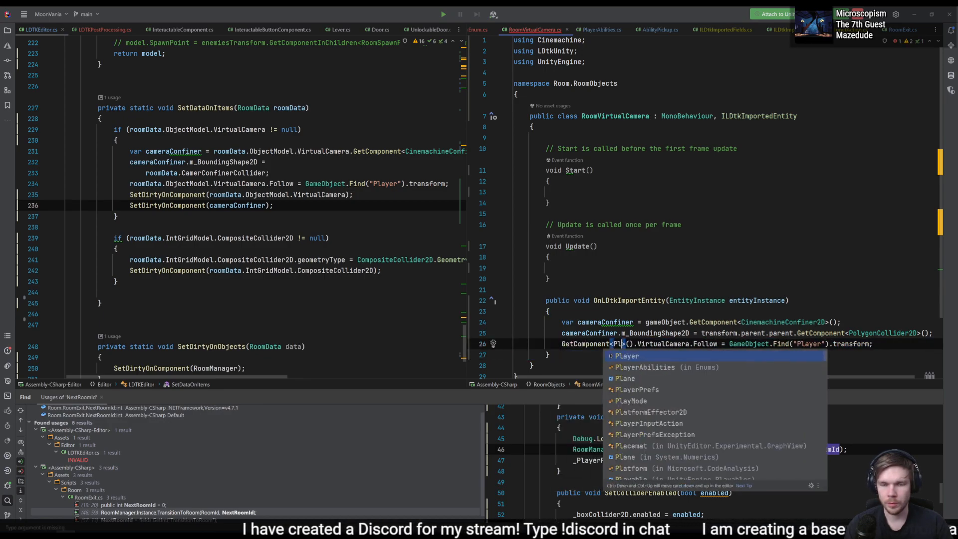
# - Set the type argument of the GetComponent call in the Follow assignment to CinemachineVirtualCamera
pyautogui.press('BackSpace')
pyautogui.press('BackSpace')
pyautogui.write('Virtu')
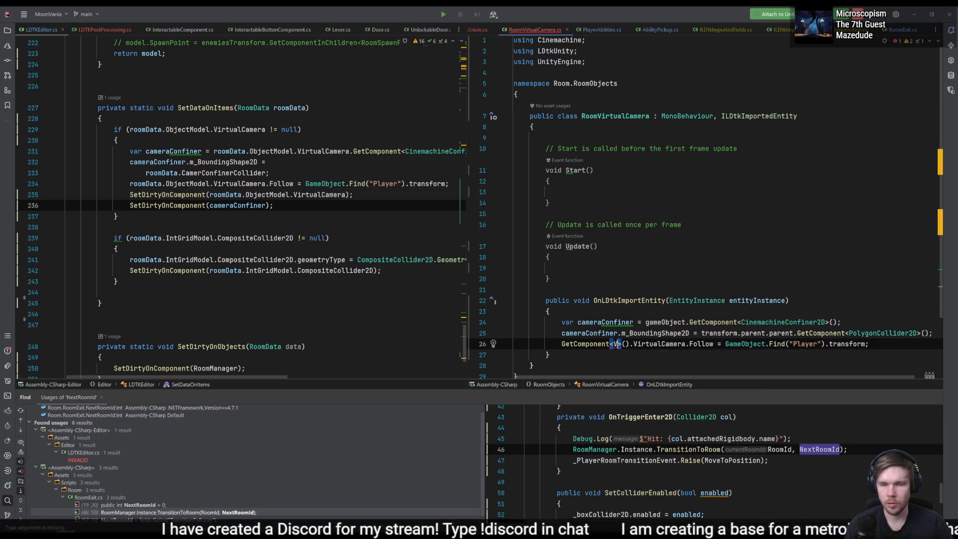
pyautogui.press('BackSpace')
pyautogui.press('BackSpace')
pyautogui.press('BackSpace')
pyautogui.press('BackSpace')
pyautogui.press('BackSpace')
pyautogui.write('cinemachi')
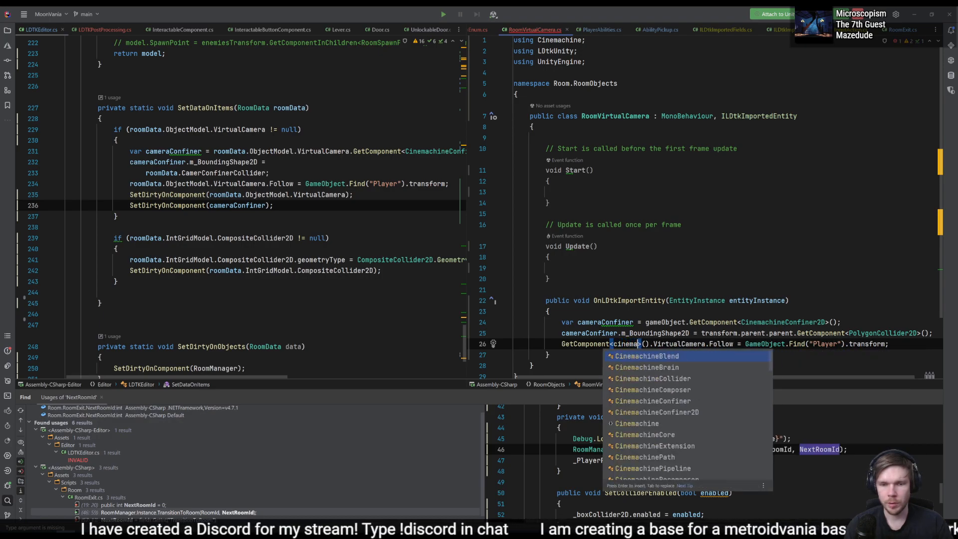
pyautogui.write('neVi')
pyautogui.press('Return')
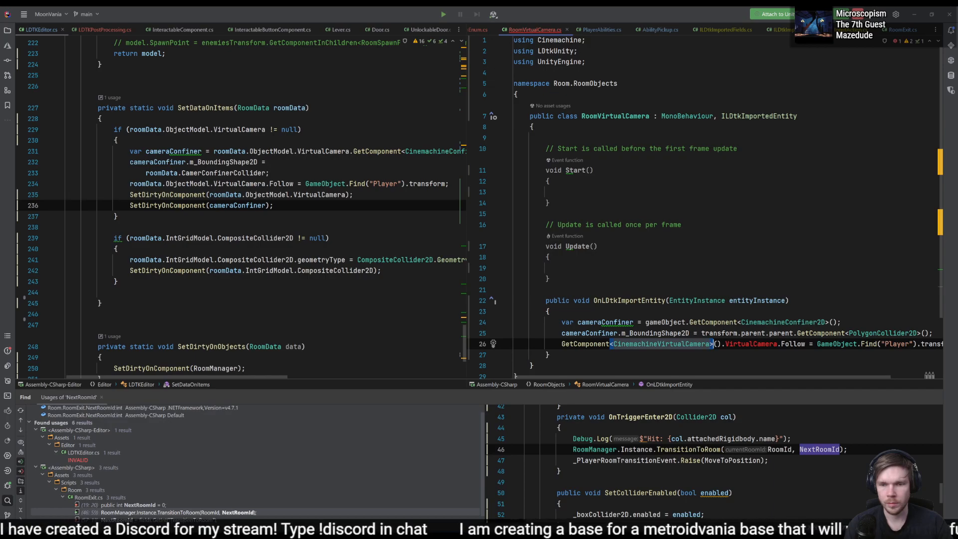
# - Delete the leftover VirtualCamera member so the statement reads GetComponent<CinemachineVirtualCamera>().Follow
pyautogui.hotkey('ctrl', 'Right')
pyautogui.hotkey('ctrl', 'BackSpace')
pyautogui.press('BackSpace')
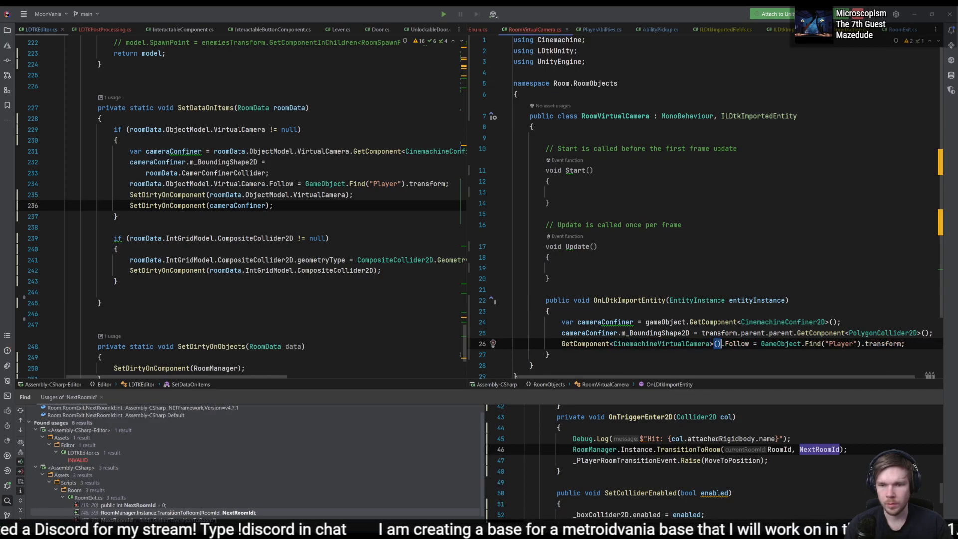
pyautogui.hotkey('ctrl', 'Right')
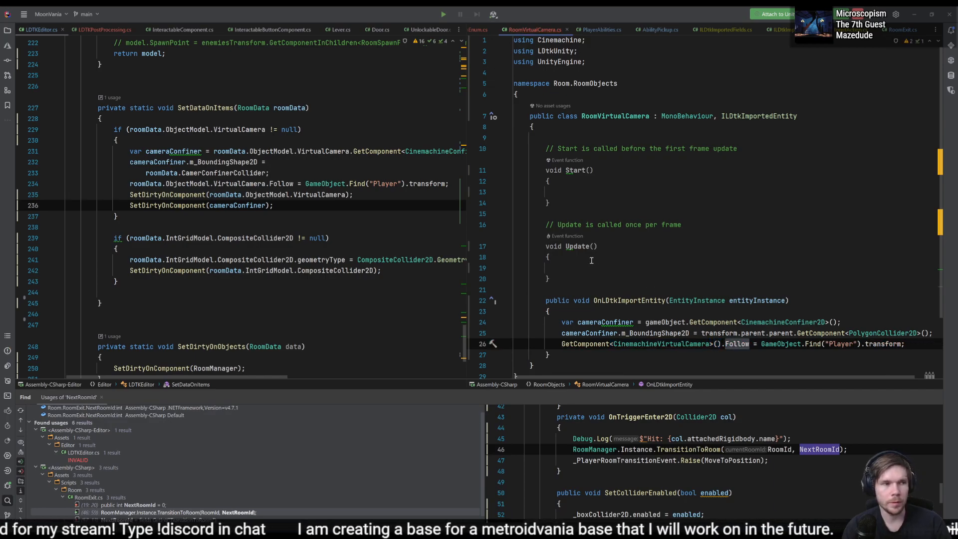
# - Delete the unused Start and Update methods with their comments and blank lines from the RoomVirtualCamera class
pyautogui.moveTo(758, 283); pyautogui.dragTo(782, 137)
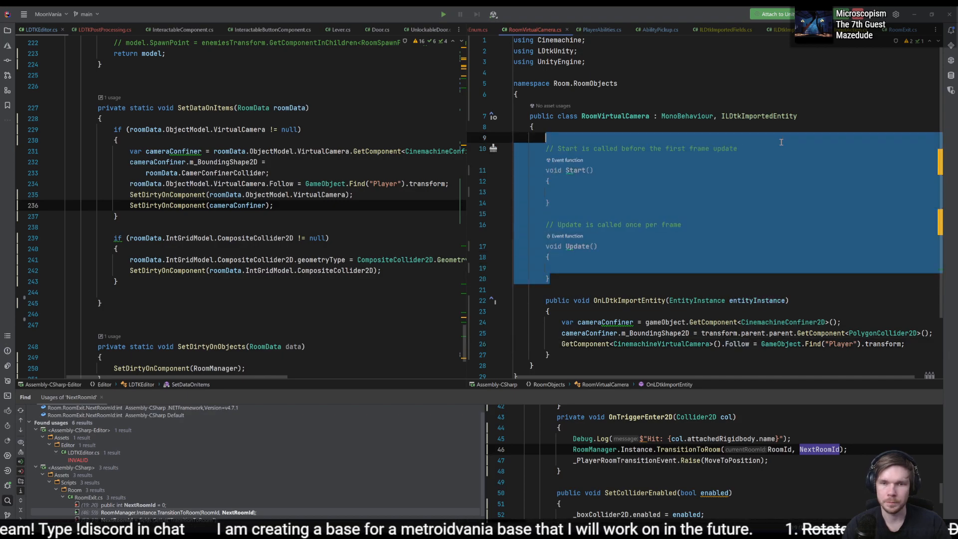
pyautogui.press('BackSpace')
pyautogui.press('BackSpace')
pyautogui.press('Down')
pyautogui.press('BackSpace')
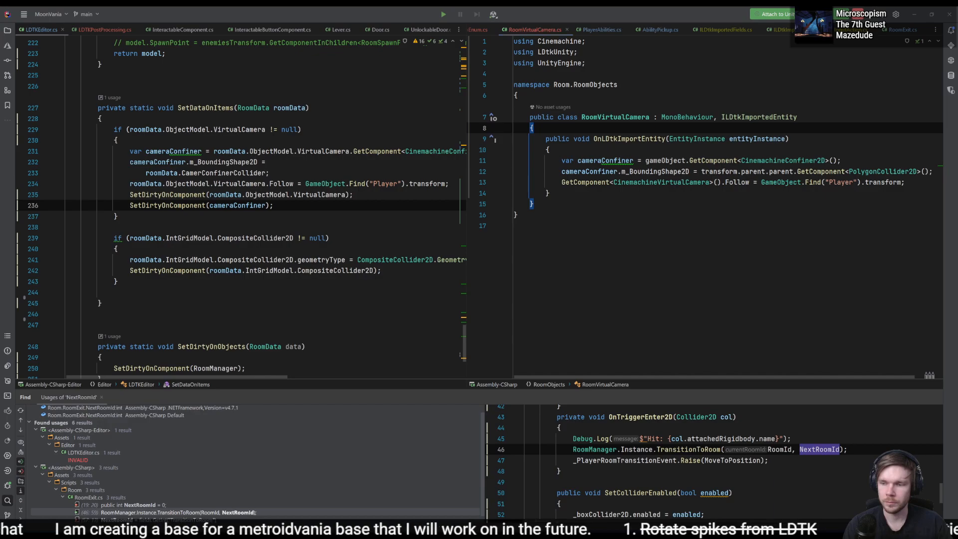
# - Switch to Unity and select the Virtual Camera prefab asset through Room_6's VirtualCamera object
pyautogui.hotkey('alt', 'Tab')
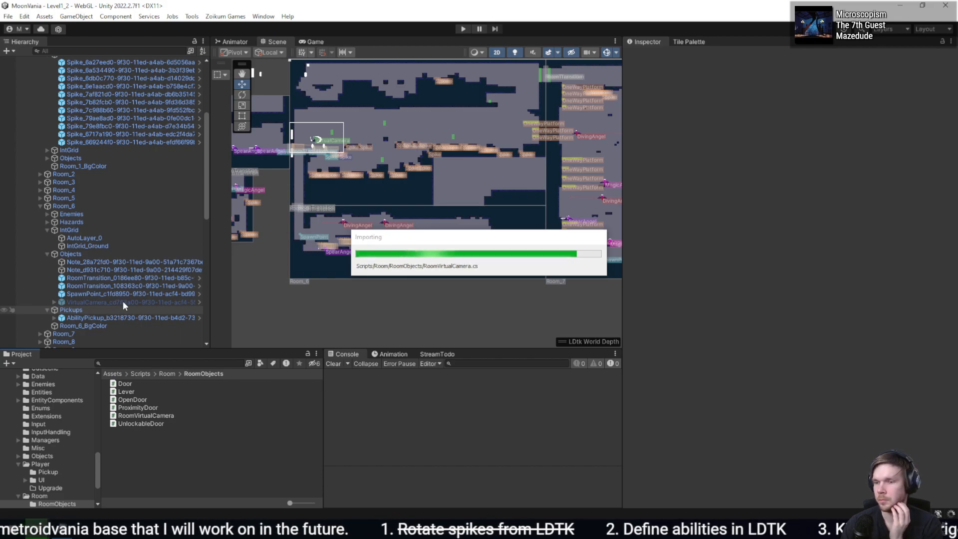
pyautogui.click(123, 302)
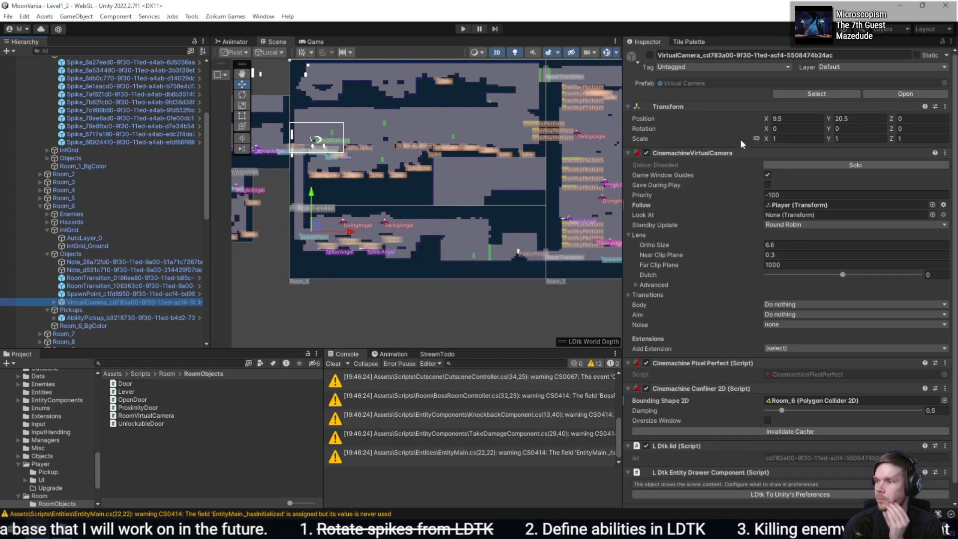
pyautogui.click(854, 94)
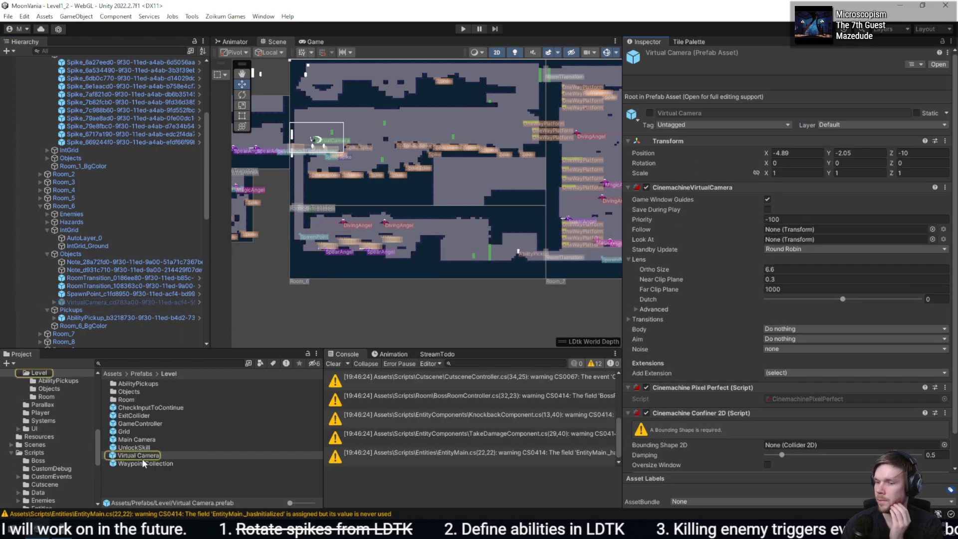
pyautogui.scroll(-2, 809, 411)
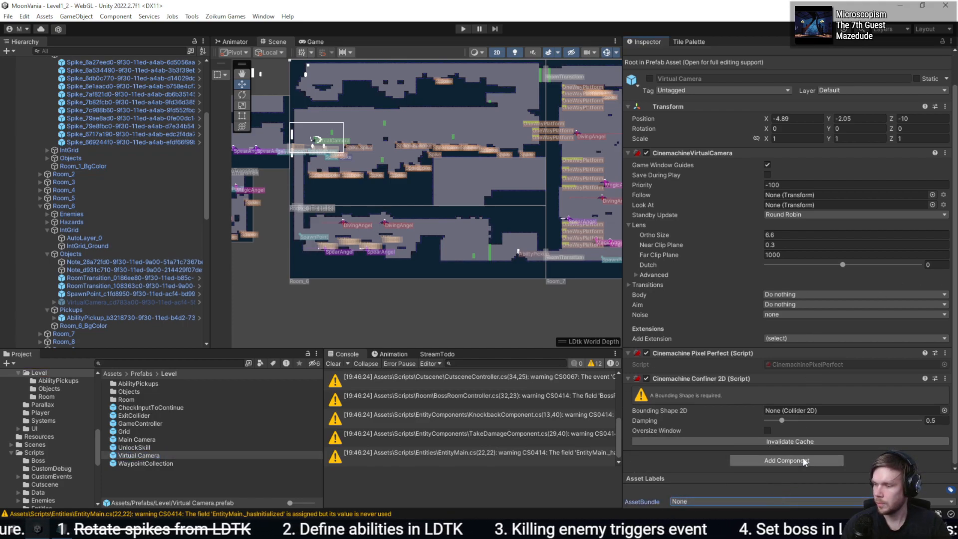
# - Add the Room Virtual Camera script as a component to the Virtual Camera prefab
pyautogui.click(736, 460)
pyautogui.write('r')
pyautogui.press('BackSpace')
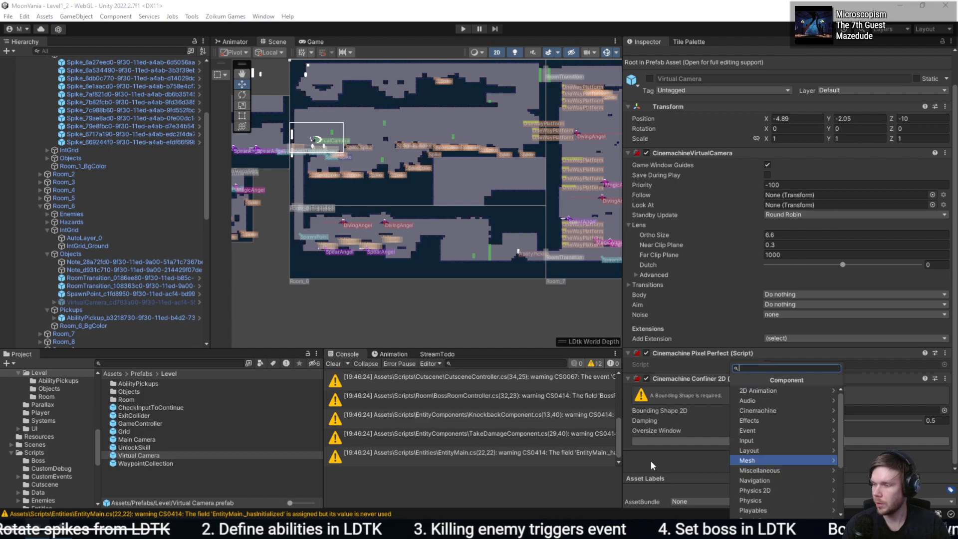
pyautogui.write('r')
pyautogui.press('BackSpace')
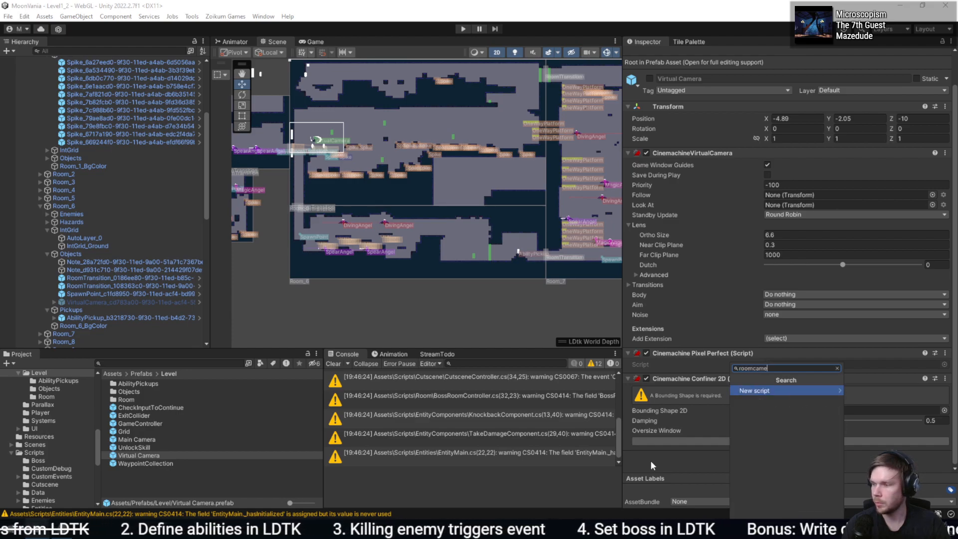
pyautogui.write('virtual')
pyautogui.press('Down')
pyautogui.press('Down')
pyautogui.press('Return')
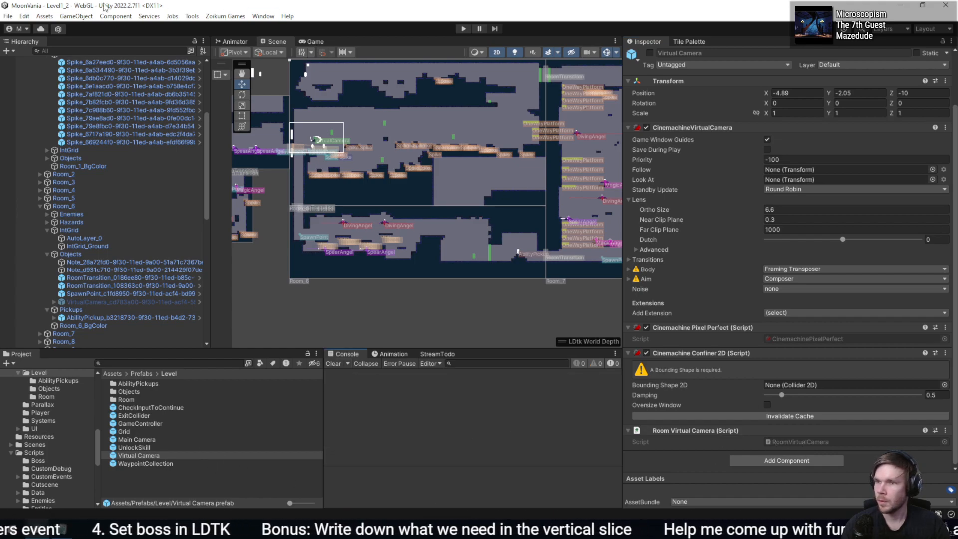
# - Reimport all LDtk assets from the LDtk To Unity project settings, and run the Reload World tool
pyautogui.click(24, 16)
pyautogui.click(89, 334)
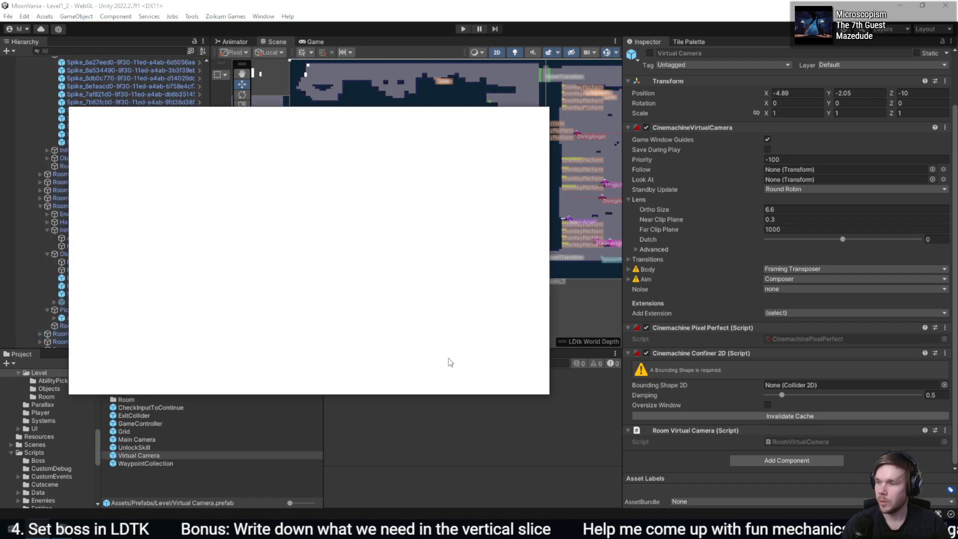
pyautogui.click(514, 187)
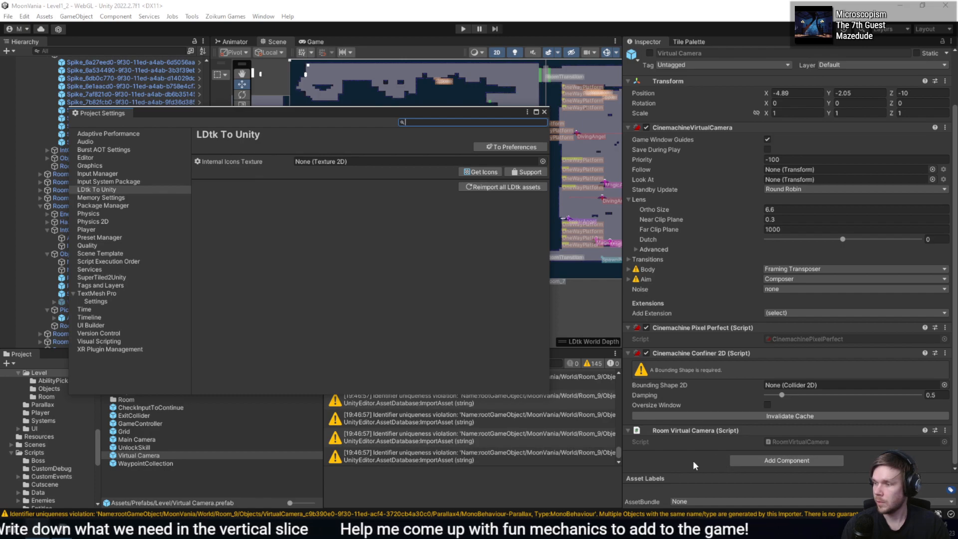
pyautogui.click(545, 112)
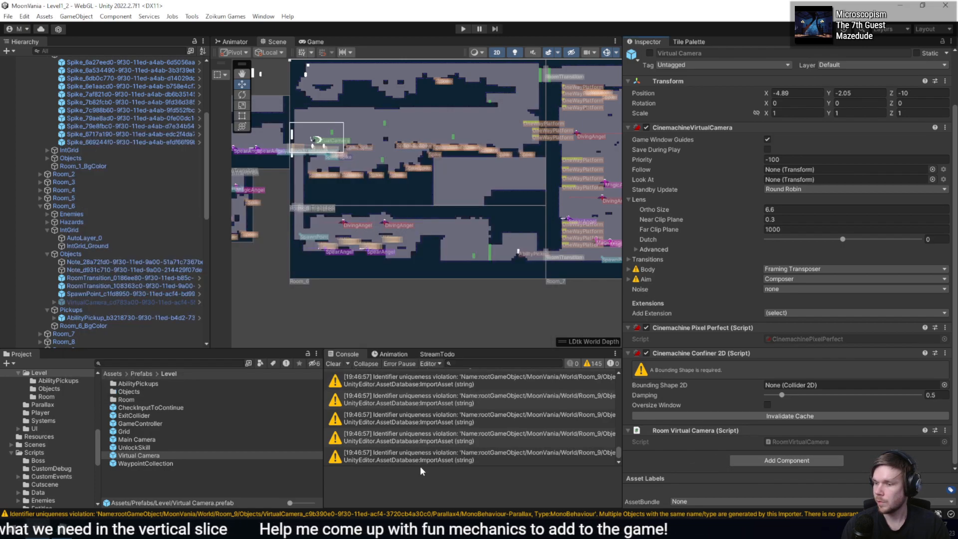
pyautogui.click(192, 17)
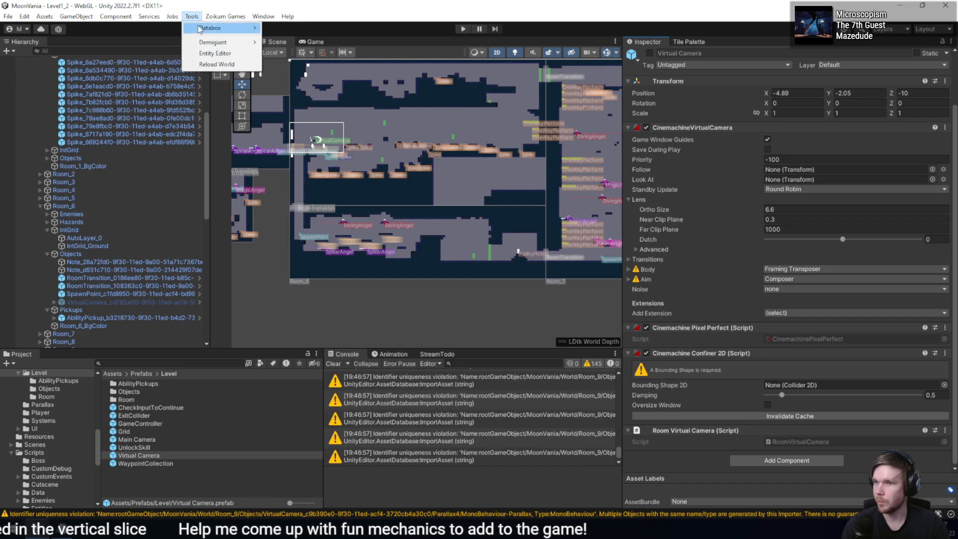
pyautogui.click(216, 64)
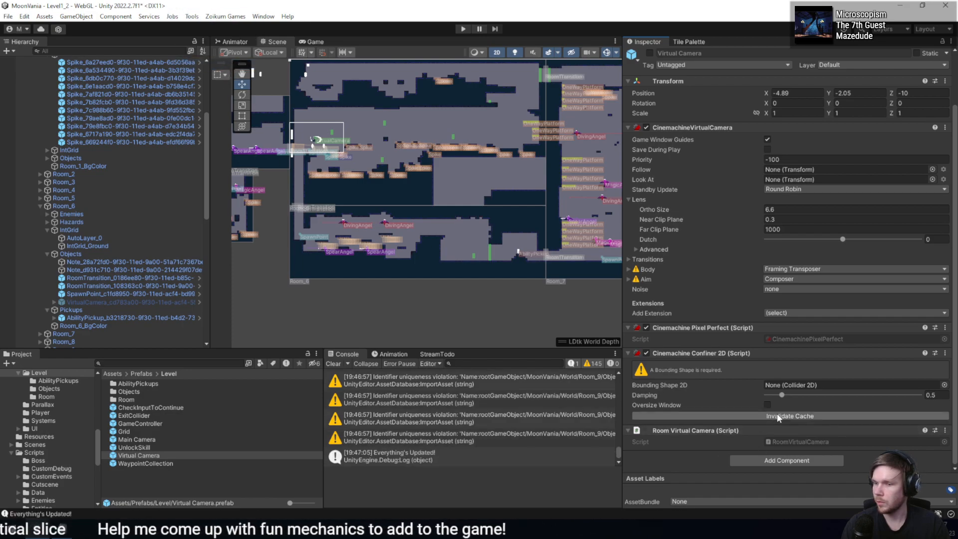
# - Select Room_6's VirtualCamera and clear its Cinemachine Confiner 2D Bounding Shape 2D to None
pyautogui.click(111, 302)
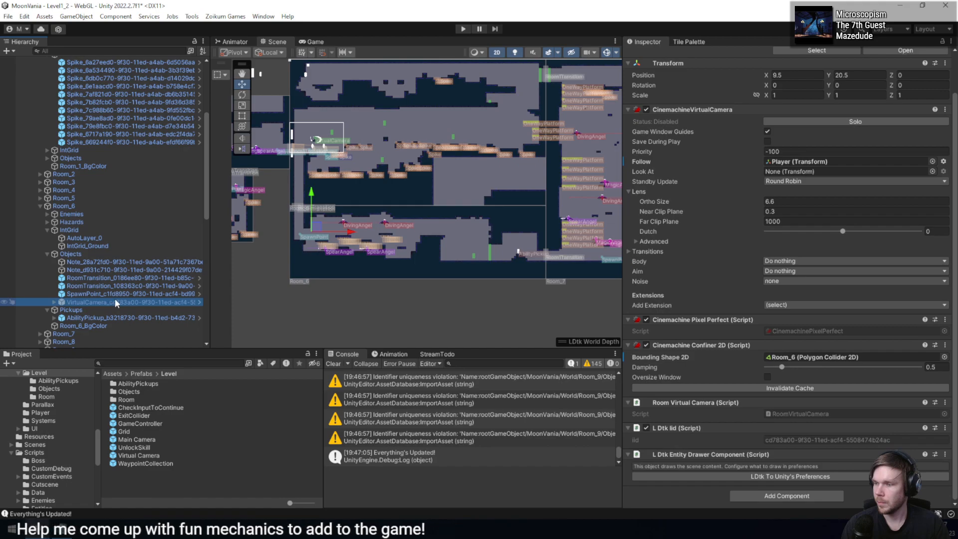
pyautogui.hotkey('ctrl', 'z')
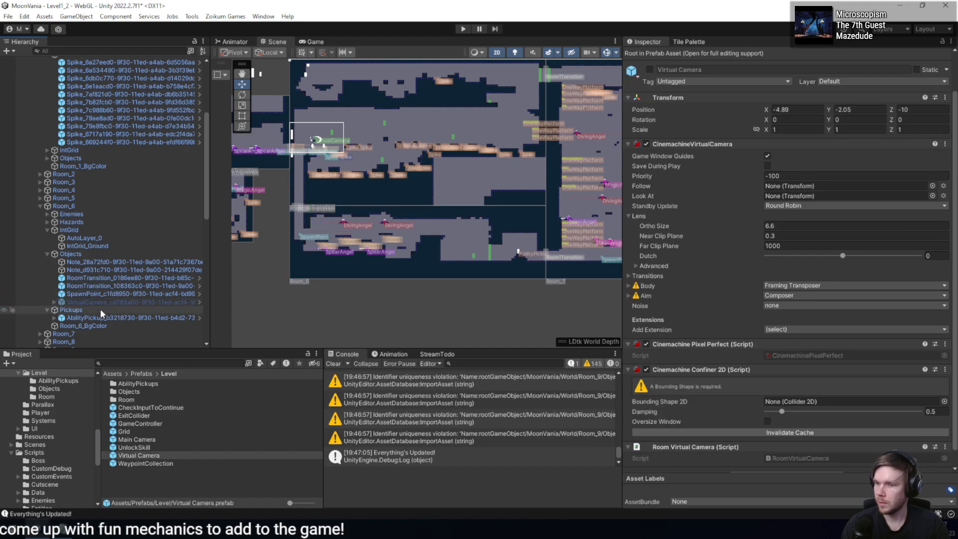
pyautogui.click(98, 302)
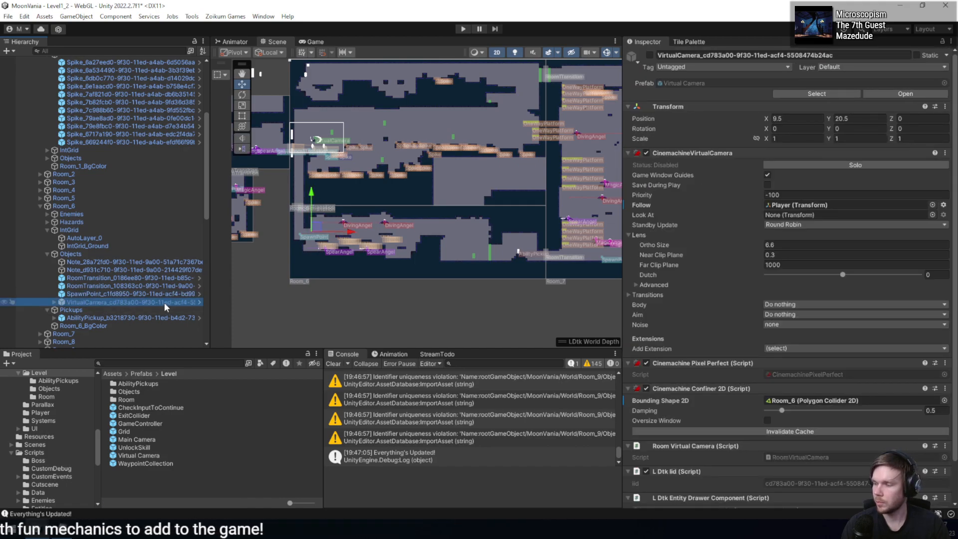
pyautogui.click(944, 401)
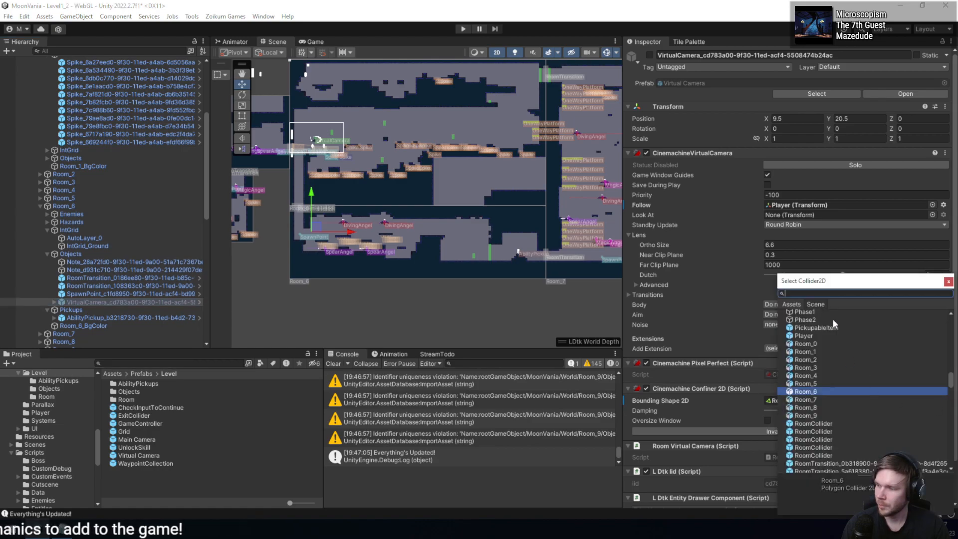
pyautogui.scroll(3, 821, 331)
pyautogui.doubleClick(816, 314)
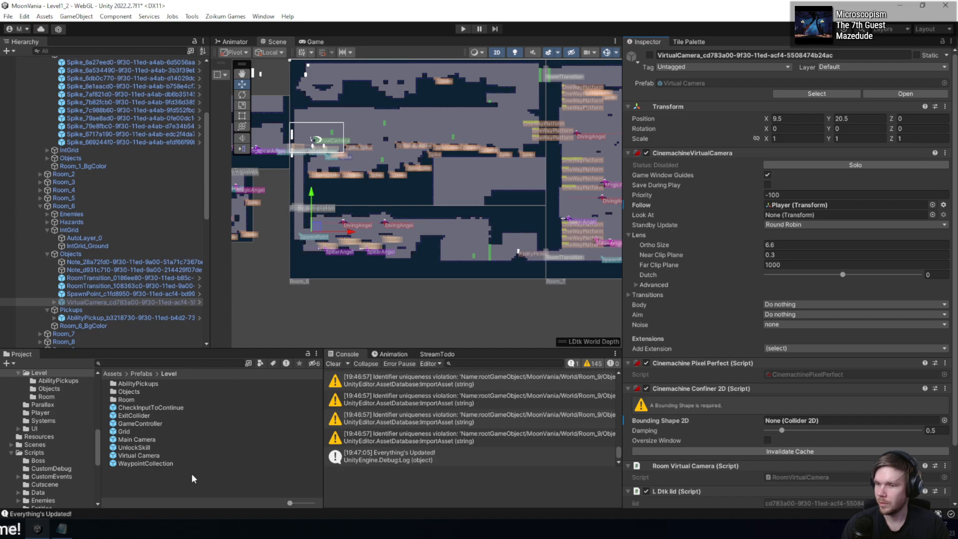
pyautogui.hotkey('alt', 'Tab')
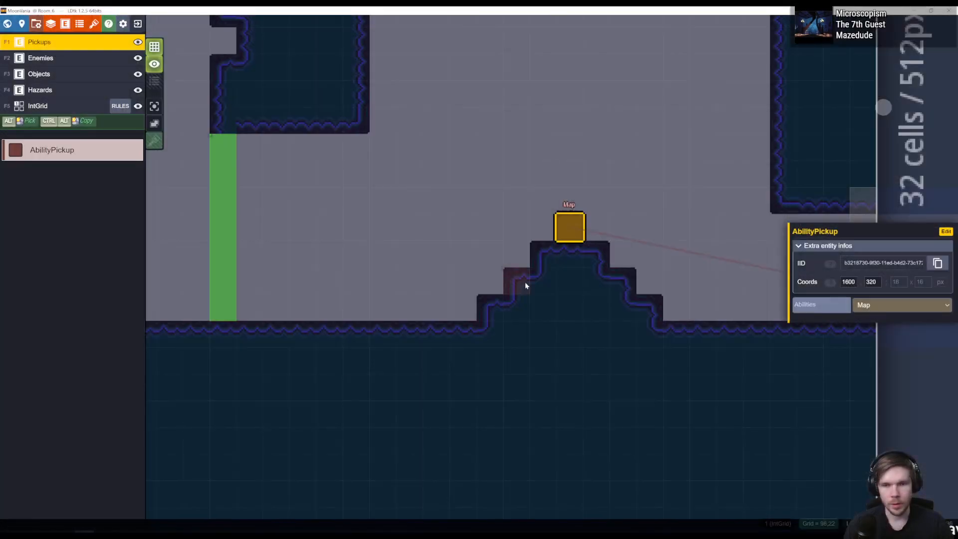
pyautogui.moveTo(599, 258); pyautogui.dragTo(574, 282, button='middle')
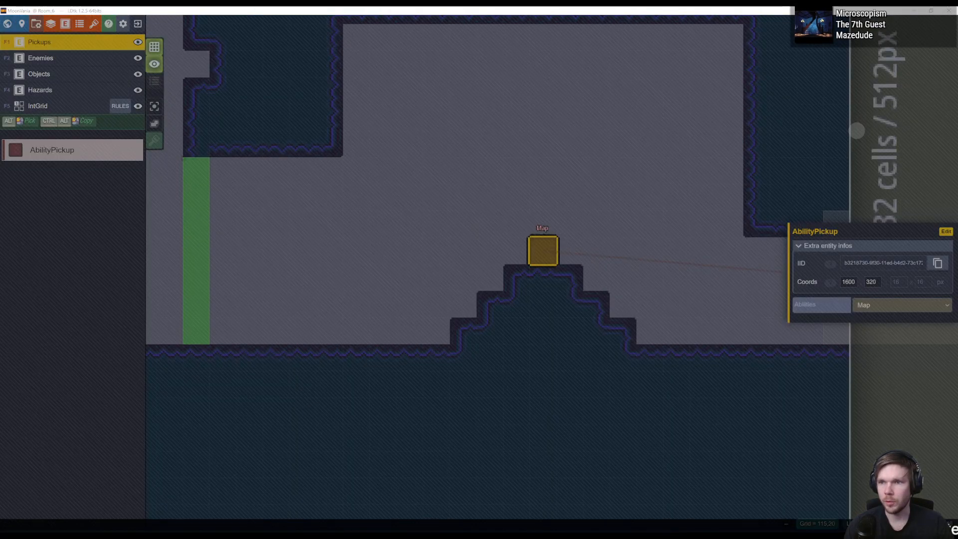
pyautogui.hotkey('alt', 'Tab')
# - Reimport all LDtk assets again and check the Bounding Shape 2D on Room_6's VirtualCamera
pyautogui.click(24, 16)
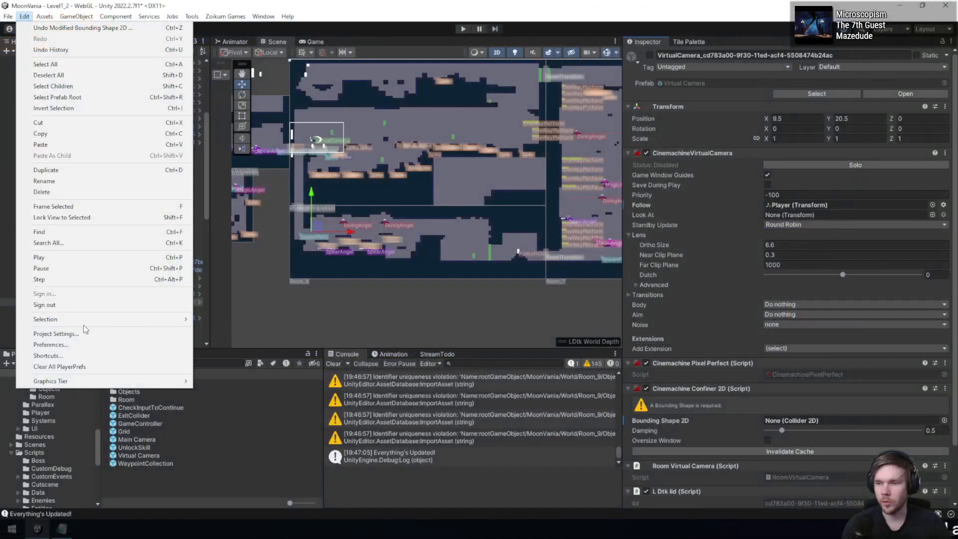
pyautogui.click(127, 333)
pyautogui.click(529, 187)
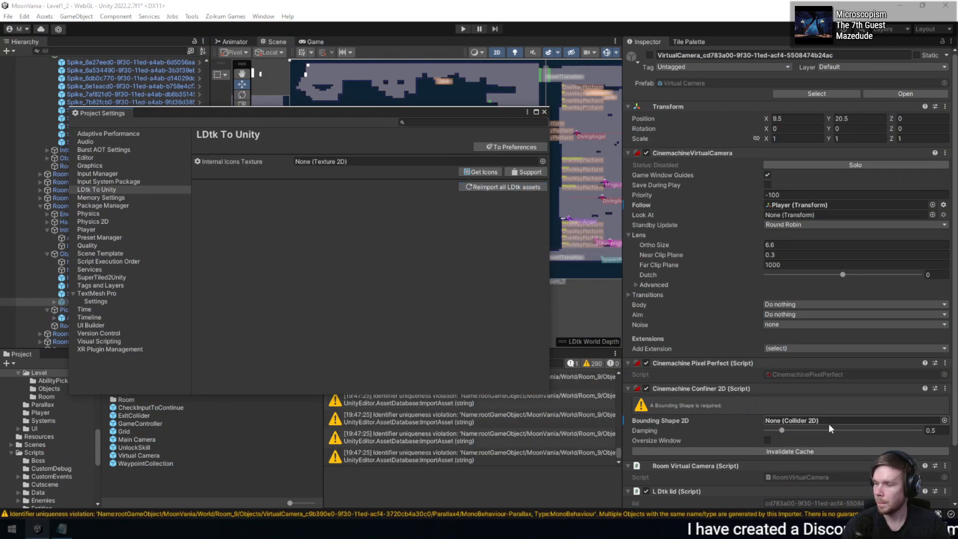
pyautogui.click(62, 293)
pyautogui.click(60, 302)
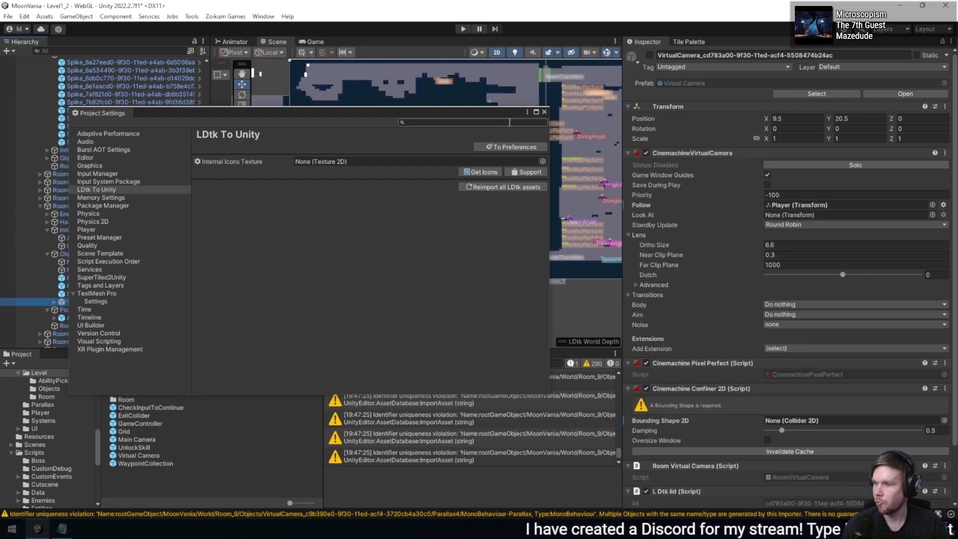
pyautogui.click(544, 112)
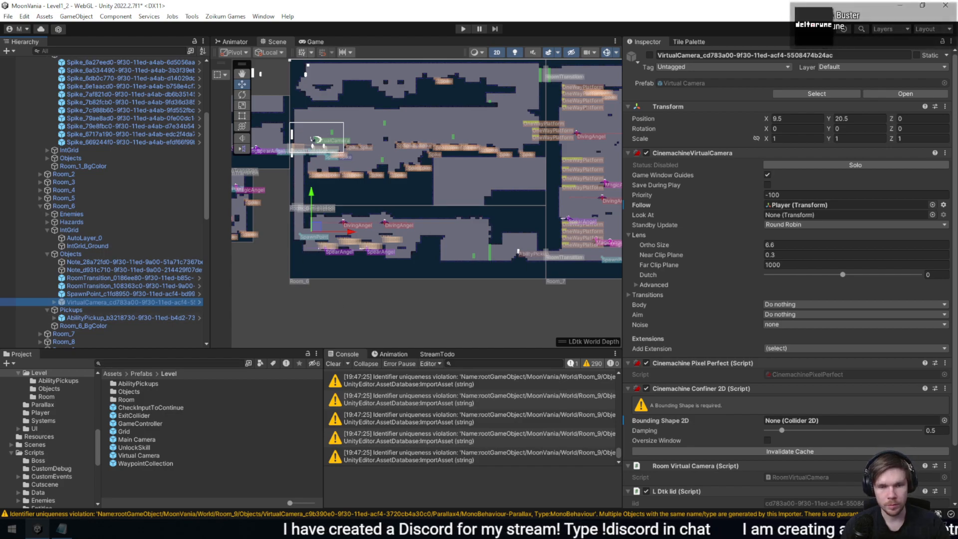
# - Switch to LDtk and select the VirtualCamera entity on Room_6's Objects layer
pyautogui.hotkey('alt', 'Tab')
pyautogui.moveTo(482, 311); pyautogui.dragTo(666, 335, button='middle')
pyautogui.scroll(-5, 544, 318)
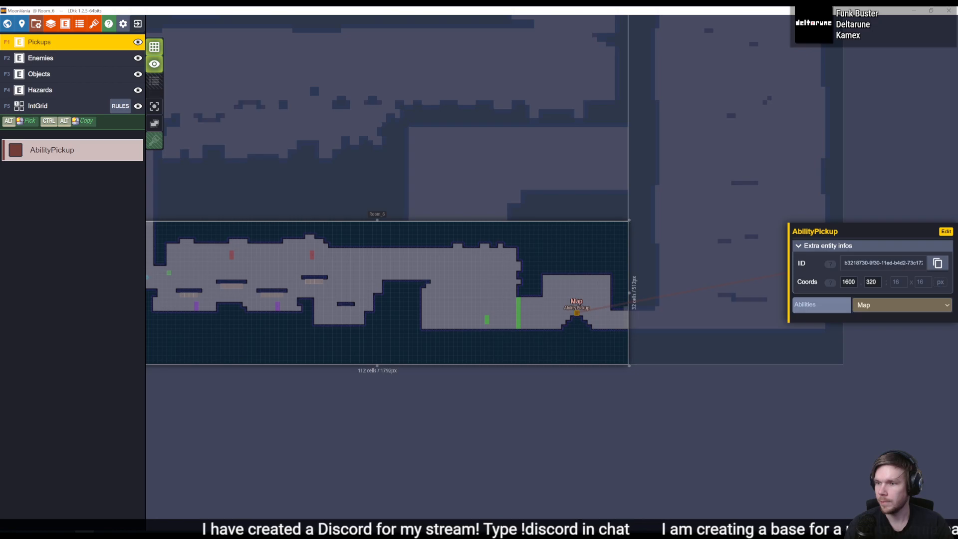
pyautogui.moveTo(488, 223); pyautogui.dragTo(818, 264, button='middle')
pyautogui.moveTo(599, 246); pyautogui.dragTo(567, 237, button='middle')
pyautogui.scroll(5, 501, 316)
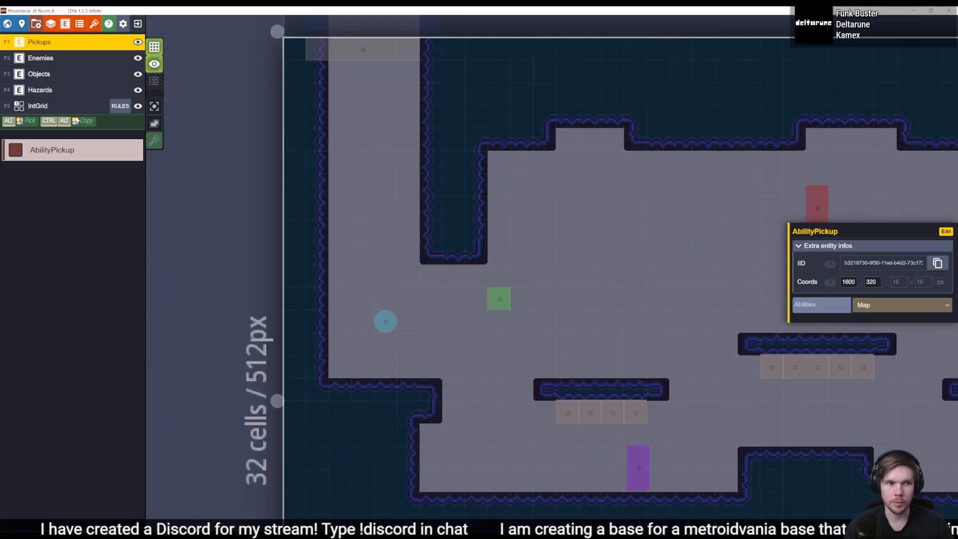
pyautogui.click(59, 75)
pyautogui.click(499, 298)
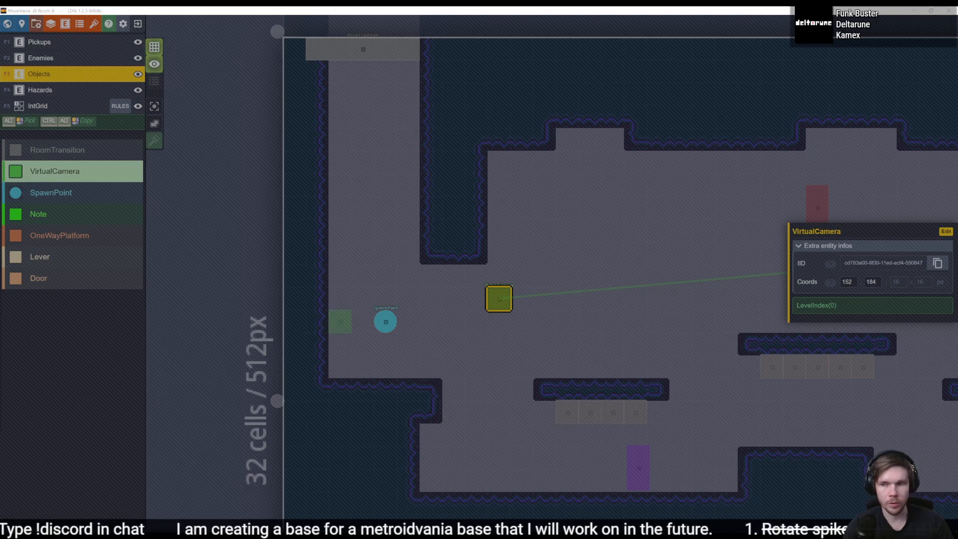
# - Move the VirtualCamera entity in Room_6 to coordinates 136, 184 in LDtk
pyautogui.hotkey('alt', 'Tab')
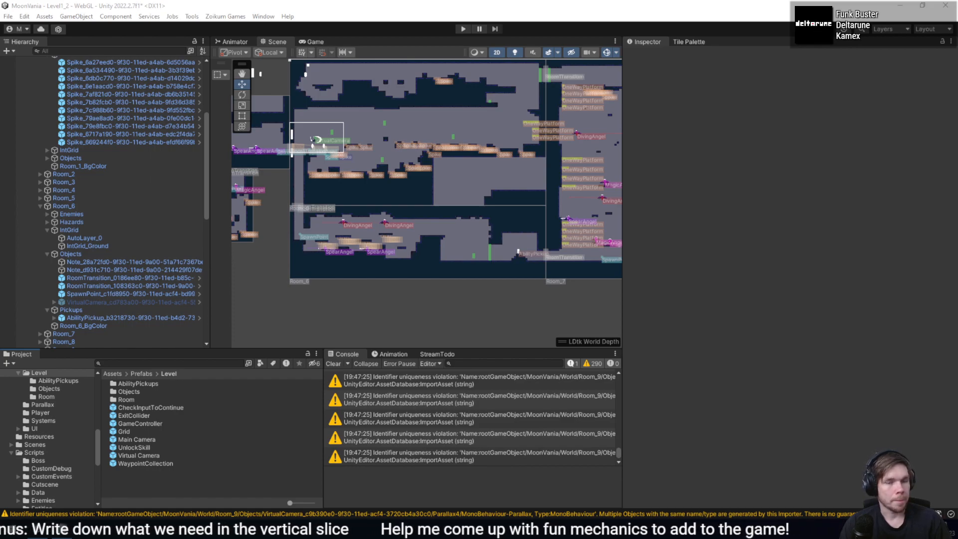
pyautogui.hotkey('alt', 'Tab')
pyautogui.moveTo(684, 341); pyautogui.dragTo(601, 343, button='middle')
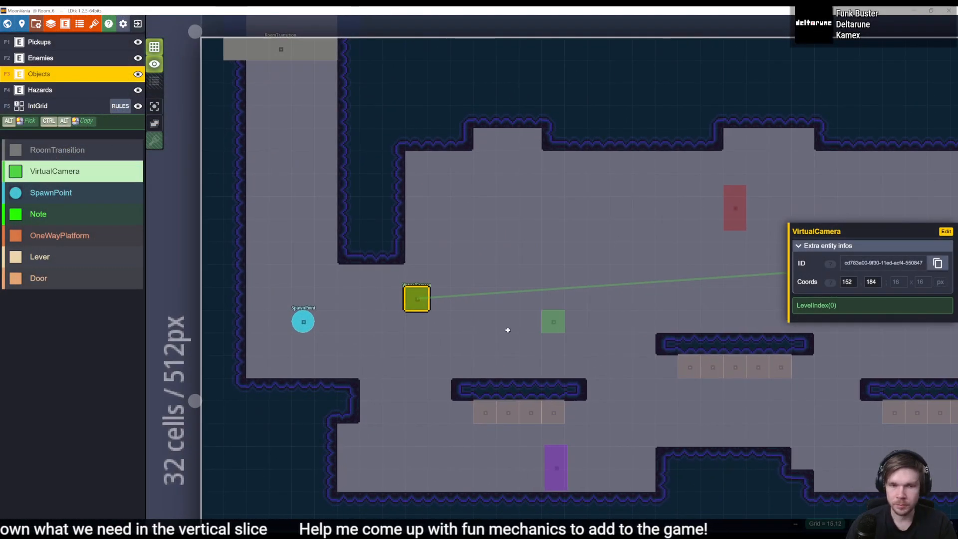
pyautogui.moveTo(414, 303); pyautogui.dragTo(398, 299)
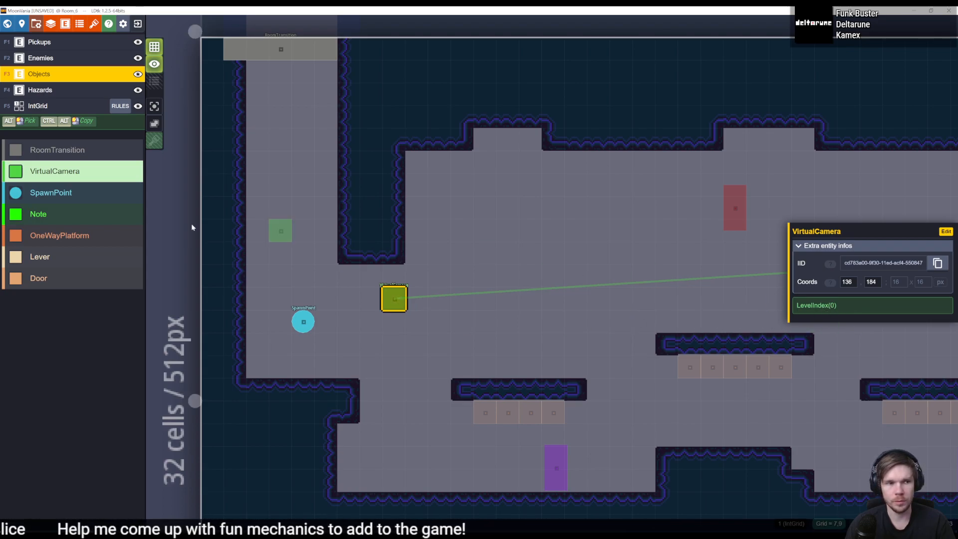
# - Look over the SpawnPoint entity's definition in the project entities
pyautogui.click(75, 194)
pyautogui.click(464, 326)
pyautogui.rightClick(472, 322)
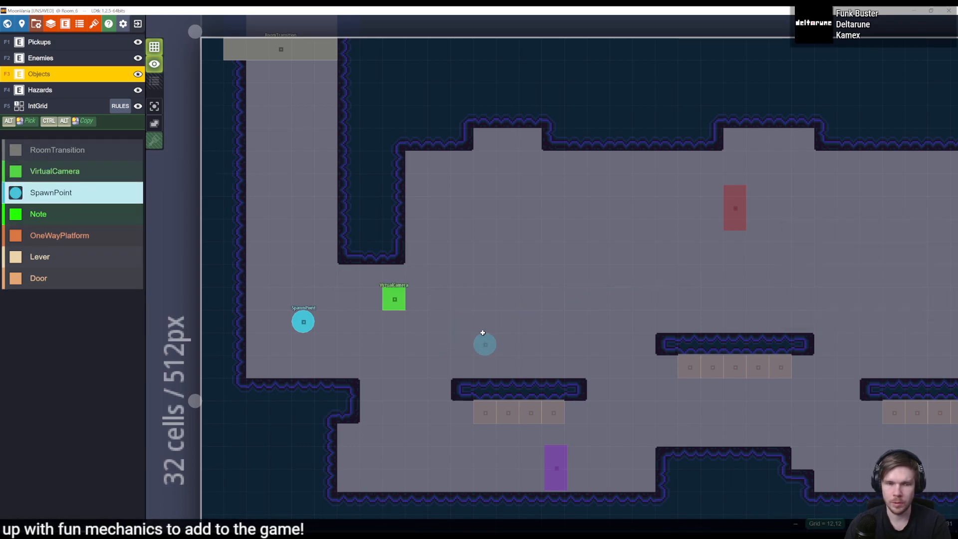
pyautogui.click(72, 179)
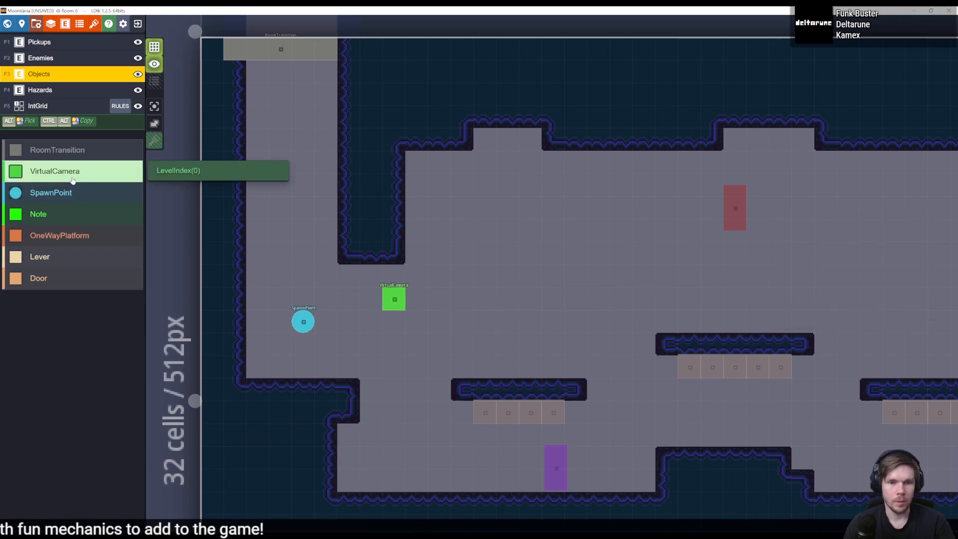
pyautogui.click(65, 23)
pyautogui.click(76, 309)
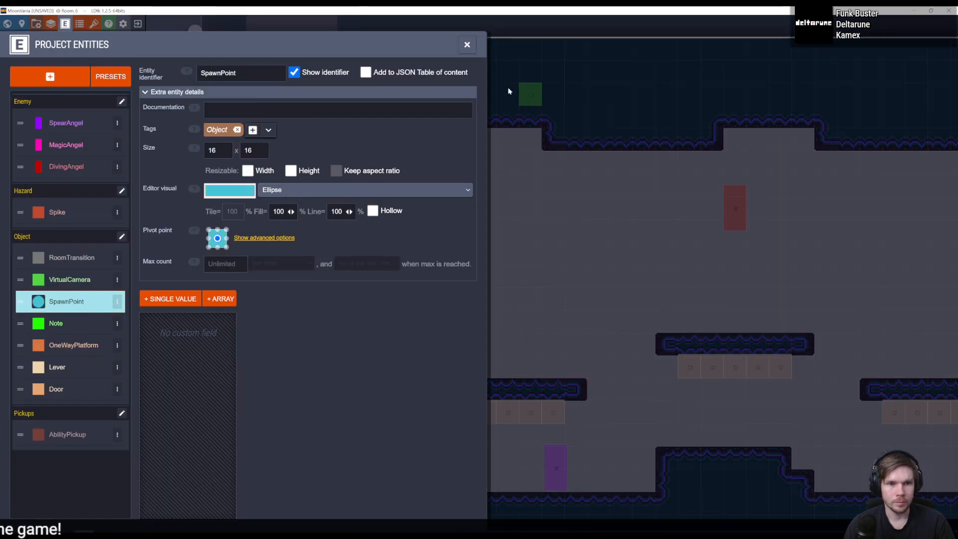
pyautogui.click(467, 45)
# - Clear the documentation text in the VirtualCamera entity definition and save the LDtk project
pyautogui.click(396, 295)
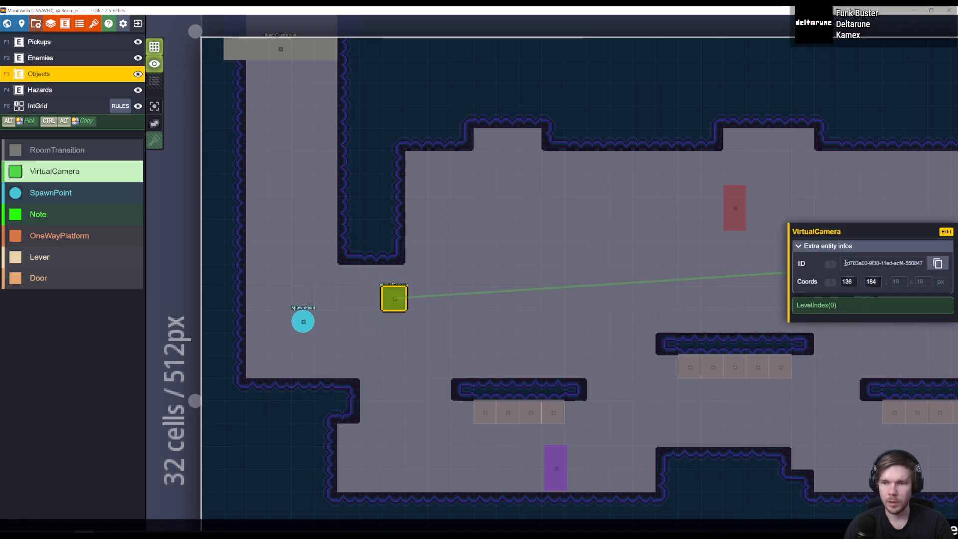
pyautogui.click(944, 232)
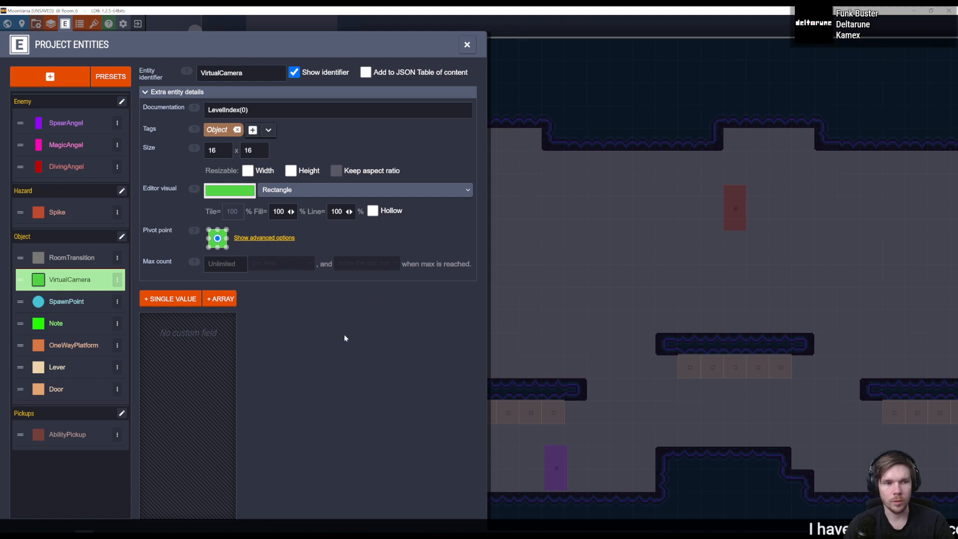
pyautogui.click(194, 108)
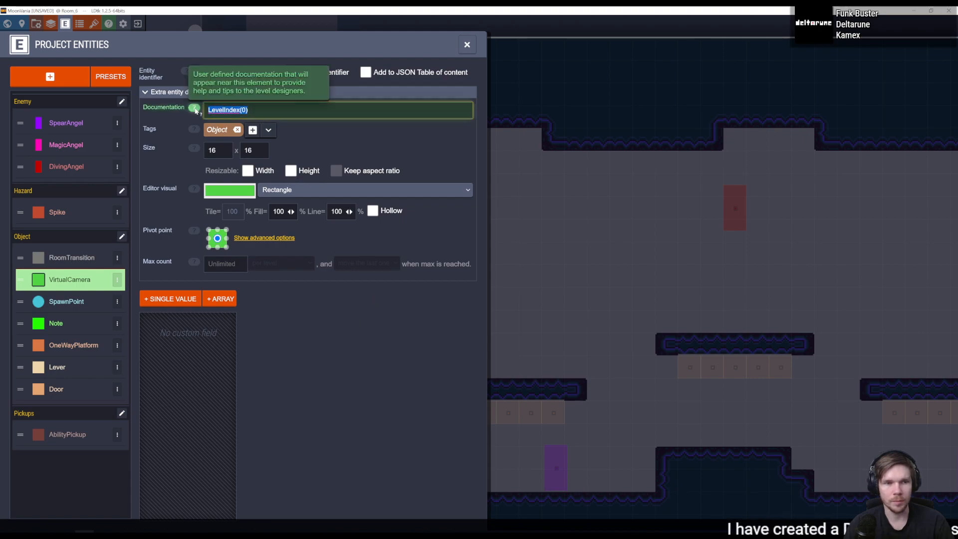
pyautogui.click(311, 397)
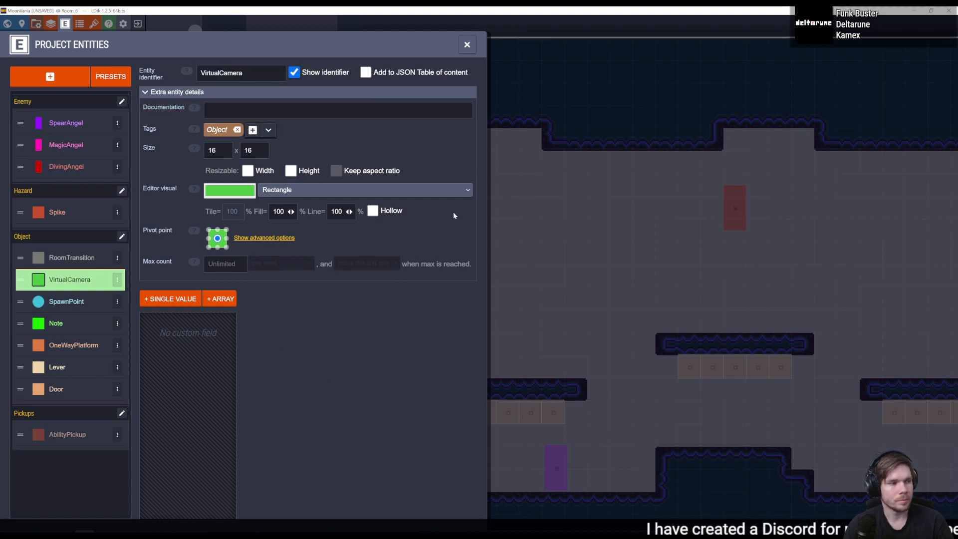
pyautogui.click(488, 56)
pyautogui.hotkey('ctrl', 's')
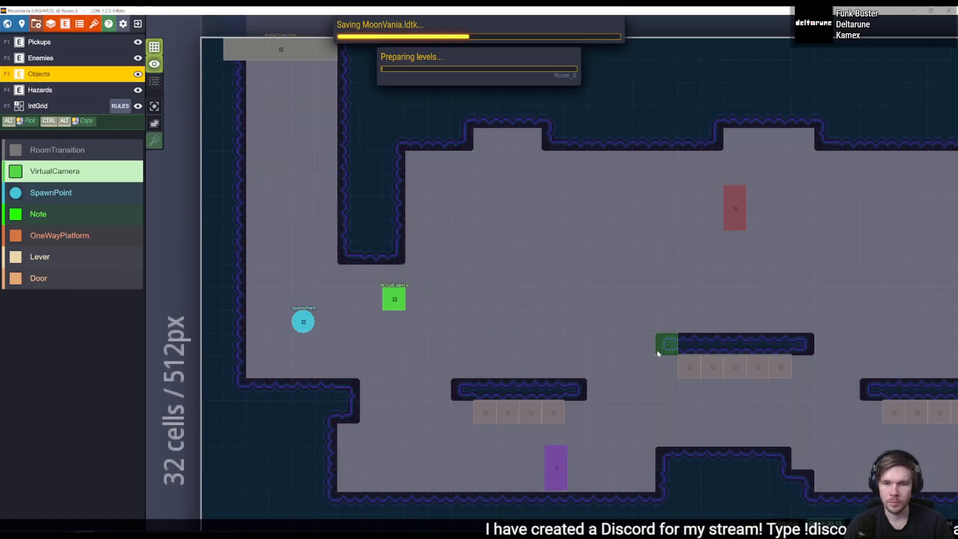
# - Move the VirtualCamera entity down one grid cell, save the project and switch to Unity
pyautogui.moveTo(771, 381); pyautogui.dragTo(820, 327, button='middle')
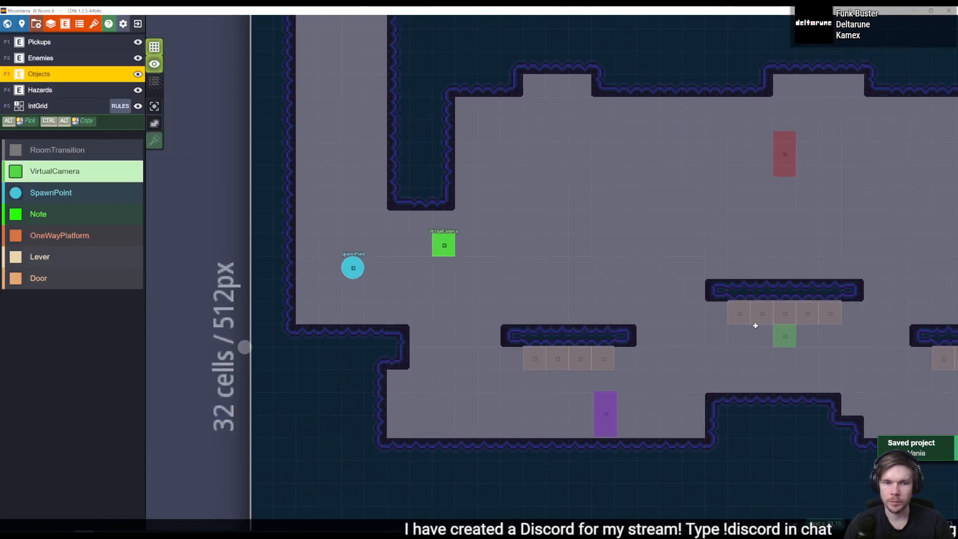
pyautogui.moveTo(756, 326); pyautogui.dragTo(693, 336, button='middle')
pyautogui.moveTo(380, 255); pyautogui.dragTo(376, 275)
pyautogui.hotkey('ctrl', 's')
pyautogui.hotkey('alt', 'Tab')
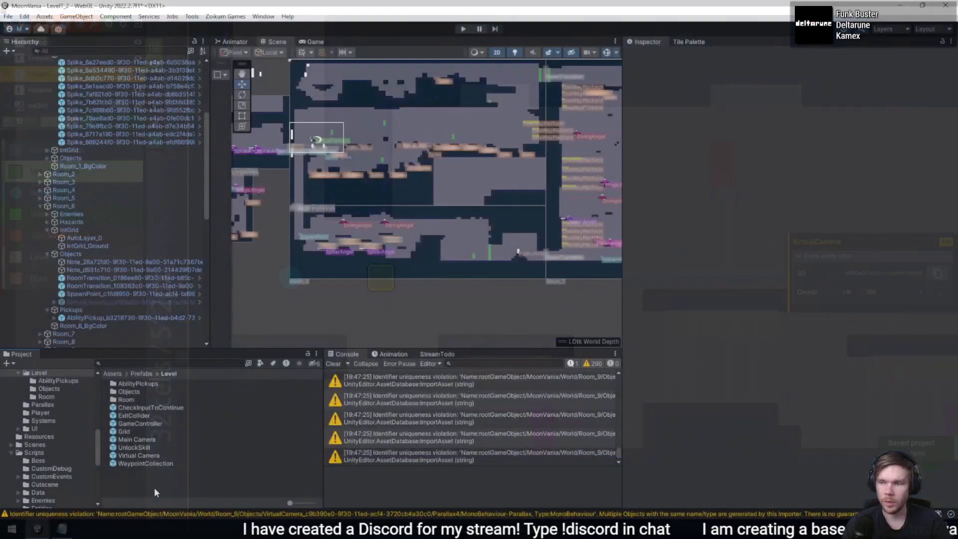
# - Assign Room_6 as the Bounding Shape 2D of the Cinemachine Confiner 2D on Room_6's VirtualCamera
pyautogui.click(97, 301)
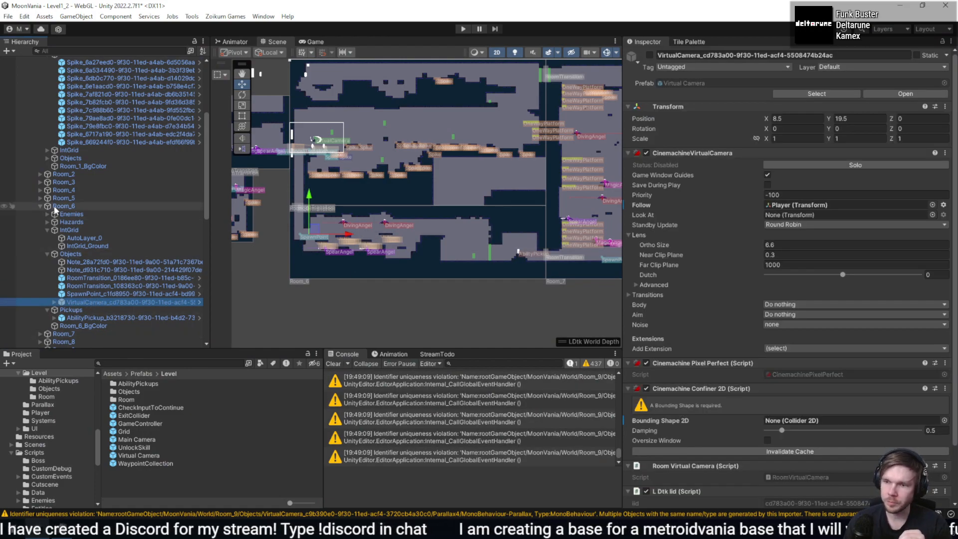
pyautogui.moveTo(55, 207); pyautogui.dragTo(817, 421)
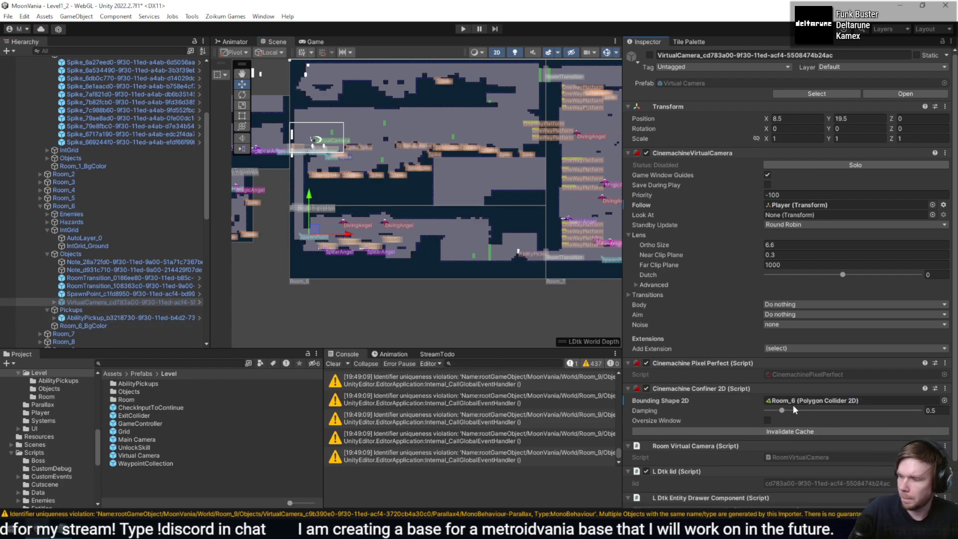
pyautogui.scroll(-3, 831, 407)
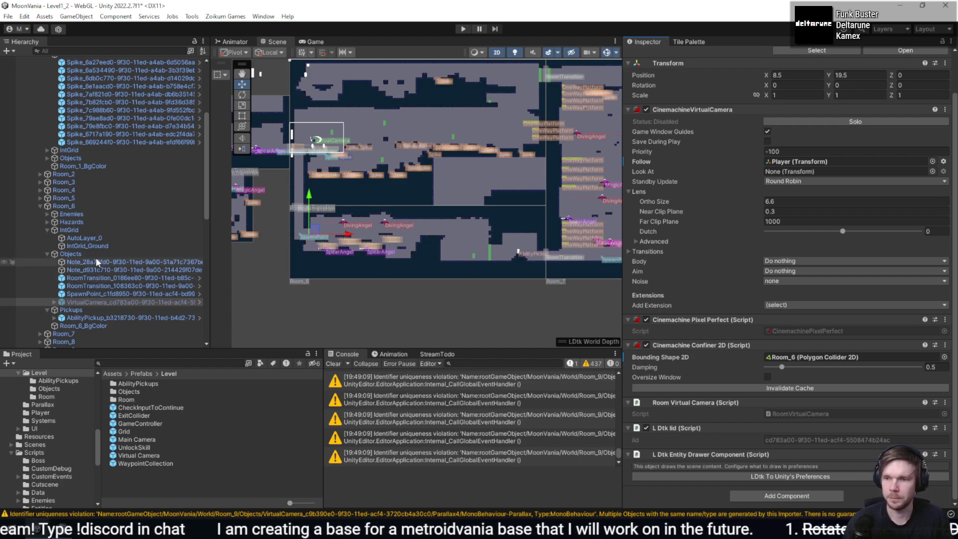
# - Check the Follow target and Bounding Shape 2D on Room_1's VirtualCamera
pyautogui.click(47, 158)
pyautogui.click(89, 199)
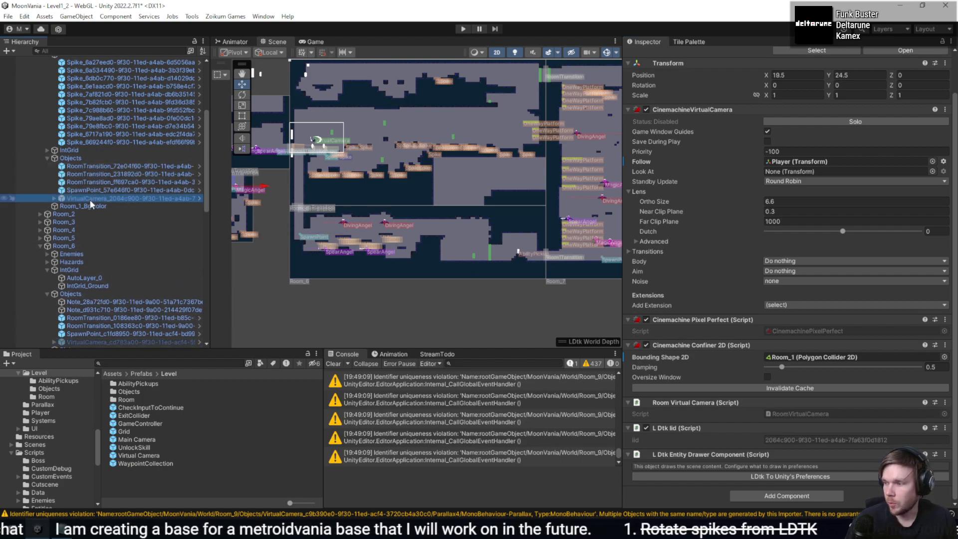
pyautogui.click(48, 158)
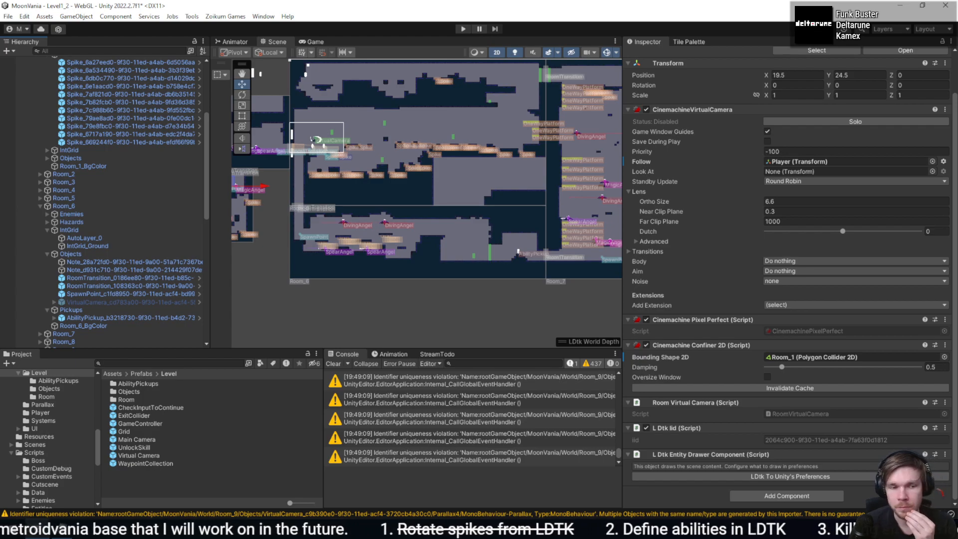
# - Switch to the code editor and comment out the camera confiner and follow code in LDTKEditor's SetDataOnItems
pyautogui.hotkey('alt', 'Tab')
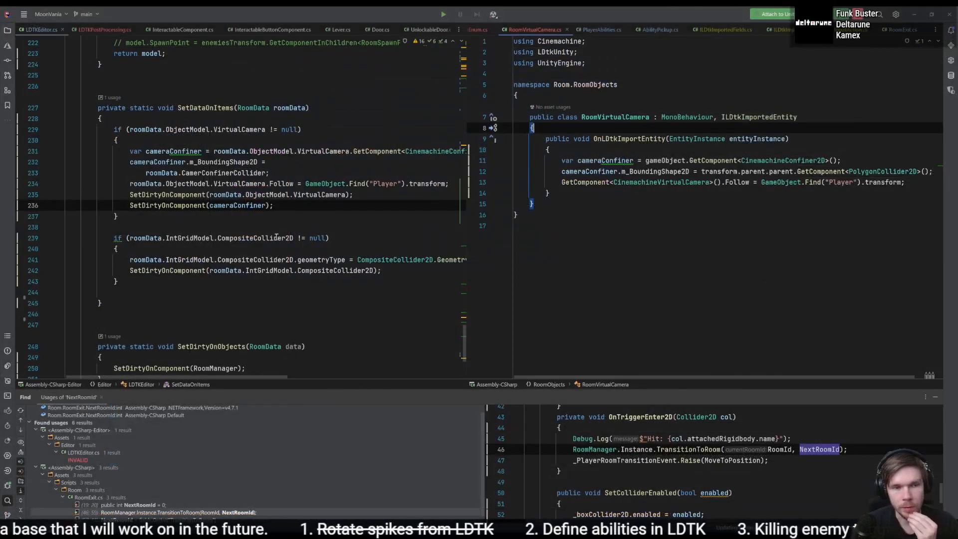
pyautogui.scroll(5, 293, 262)
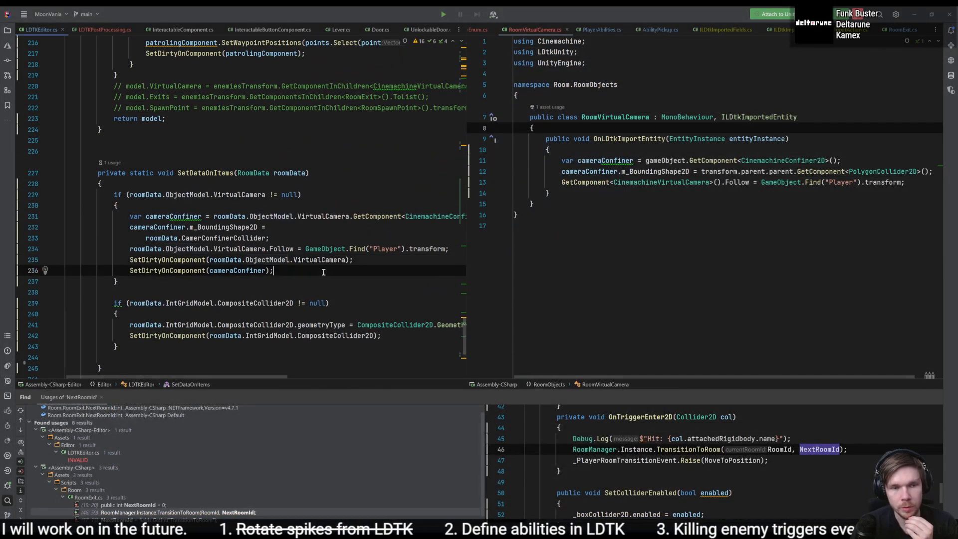
pyautogui.moveTo(273, 271); pyautogui.dragTo(131, 216)
pyautogui.hotkey('ctrl', '/')
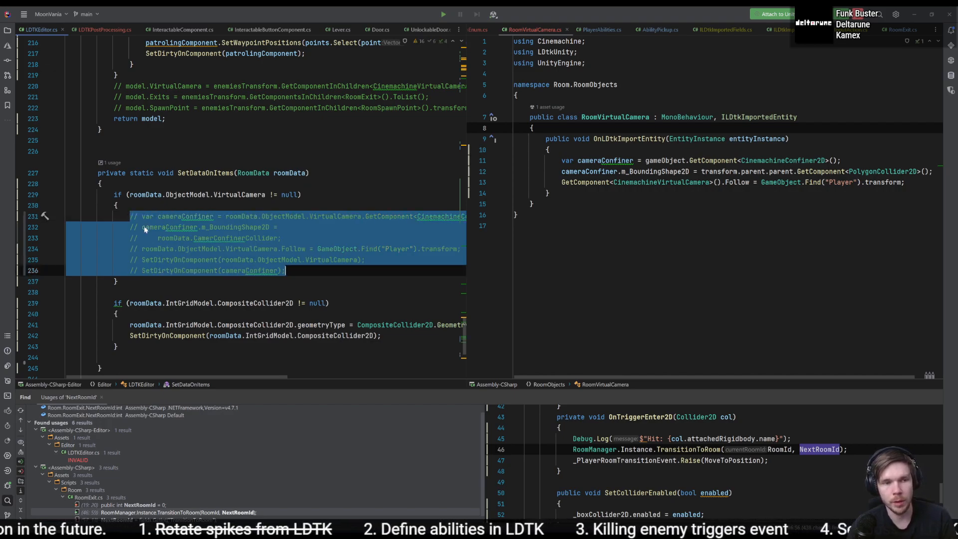
# - Review how LoadEnemiesInRoom assigns patrol waypoint positions to enemies
pyautogui.scroll(5, 316, 297)
pyautogui.click(323, 298)
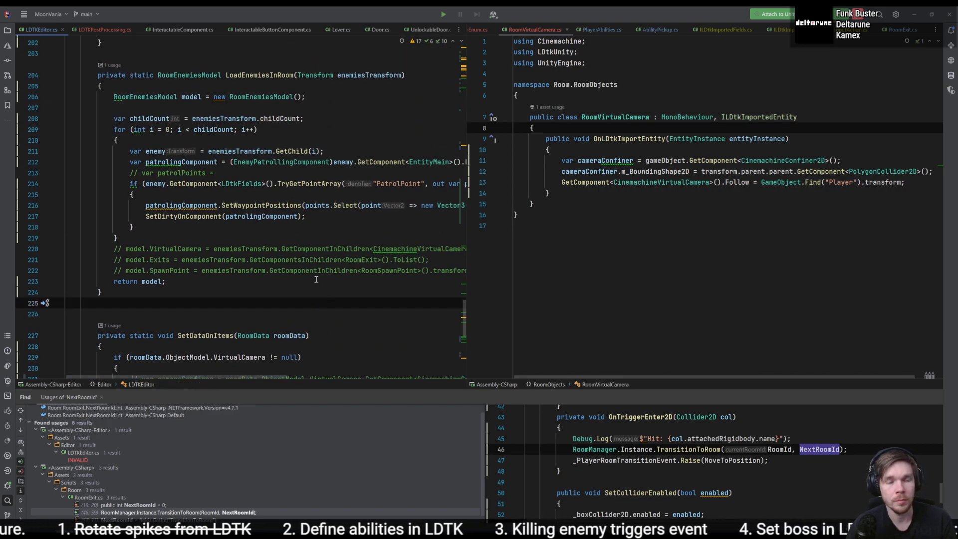
pyautogui.click(362, 216)
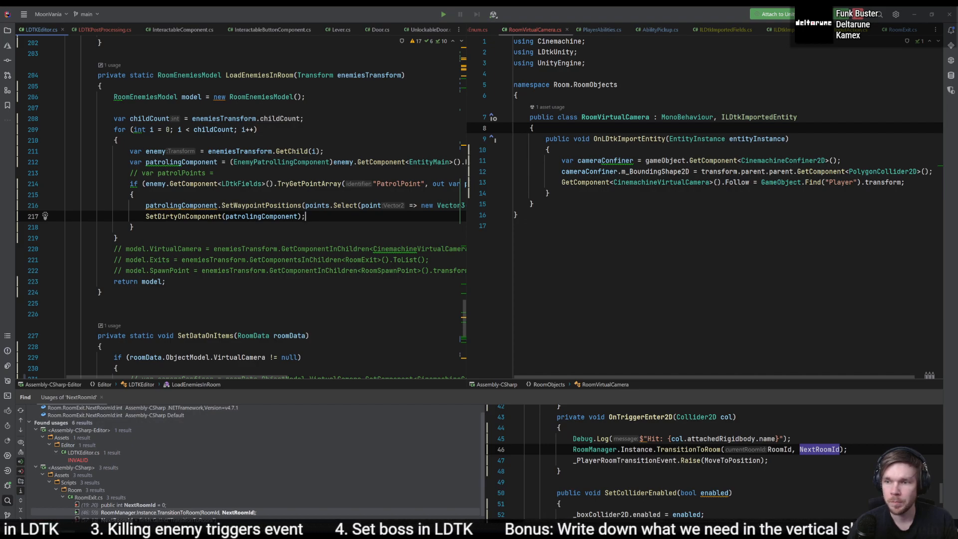
# - Switch to Unity and open the EnemyPatrollingComponent script from Room_1's MagicAngel enemy
pyautogui.hotkey('alt', 'Tab')
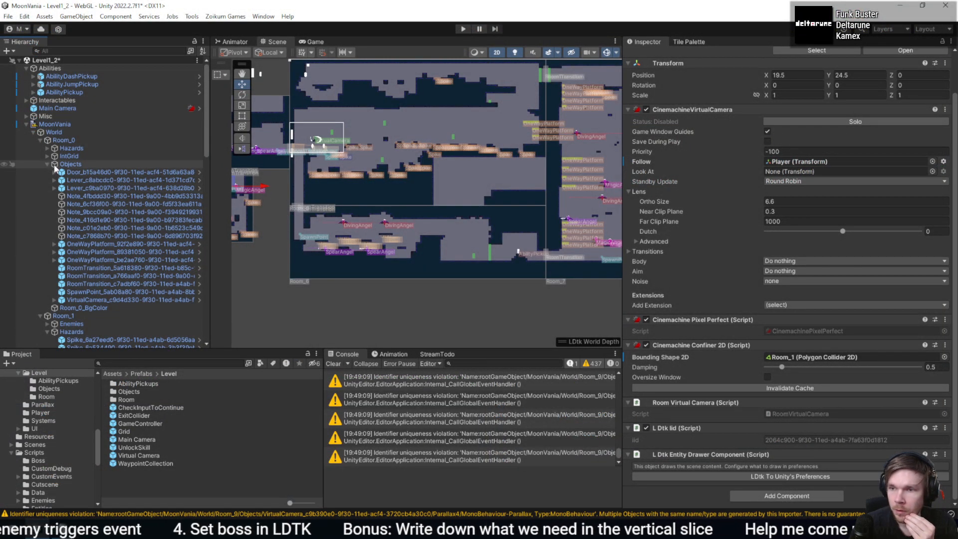
pyautogui.click(50, 164)
pyautogui.click(48, 164)
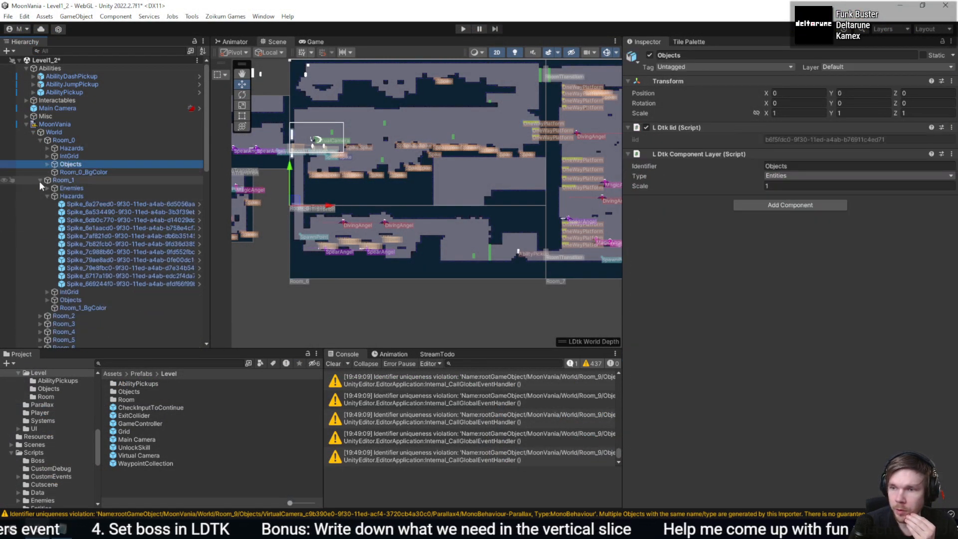
pyautogui.click(46, 188)
pyautogui.click(86, 205)
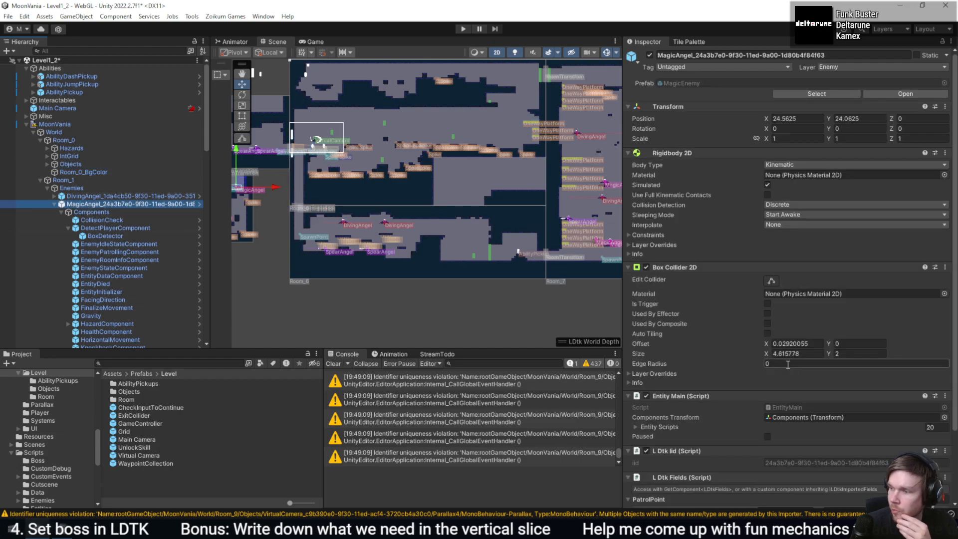
pyautogui.scroll(-3, 751, 373)
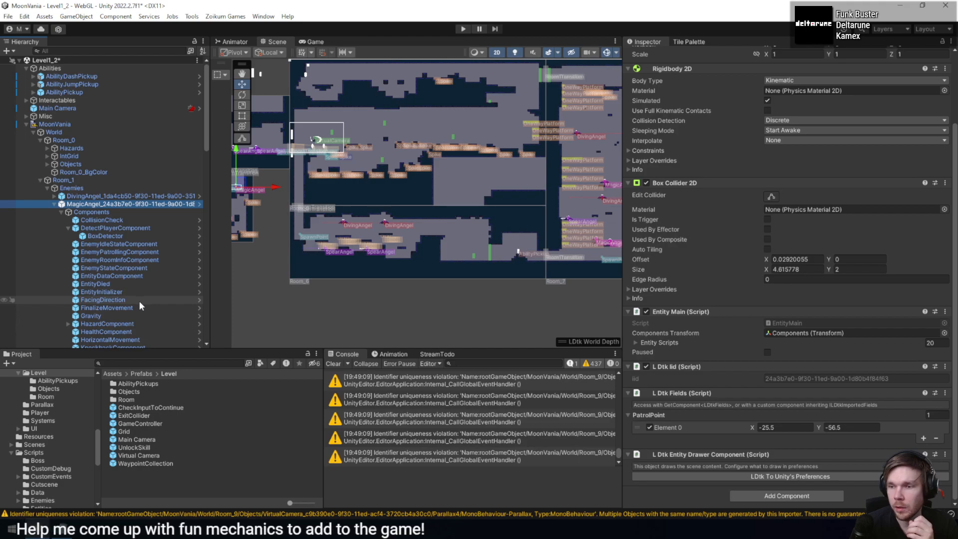
pyautogui.scroll(-3, 133, 301)
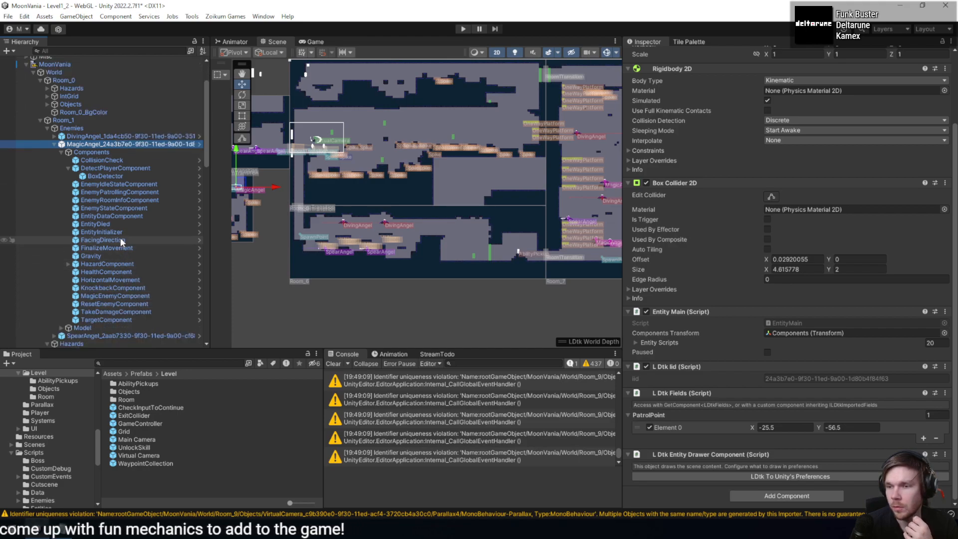
pyautogui.click(145, 194)
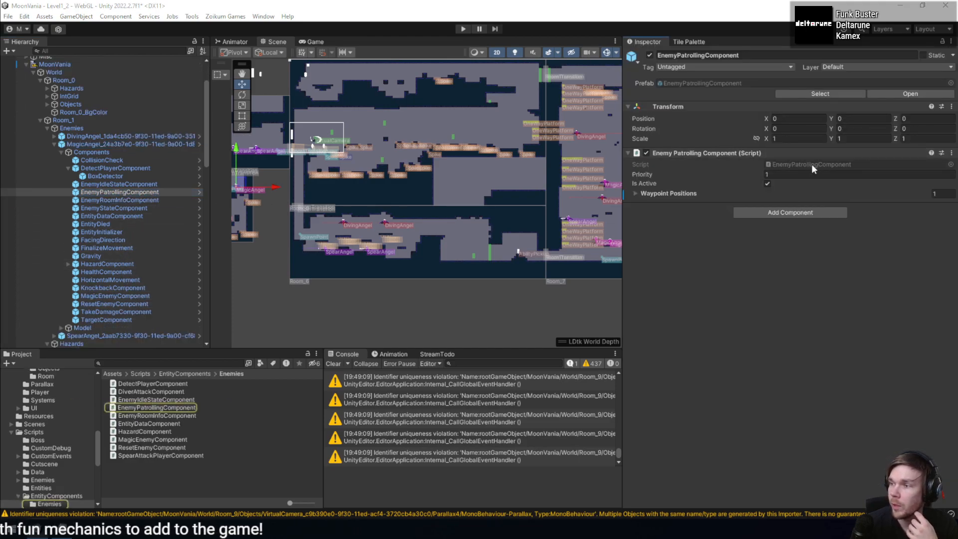
pyautogui.doubleClick(809, 165)
# - Make EnemyPatrollingComponent implement ILDtkImportedFields and generate an empty OnLDtkImportFields method
pyautogui.write(', ILdtk')
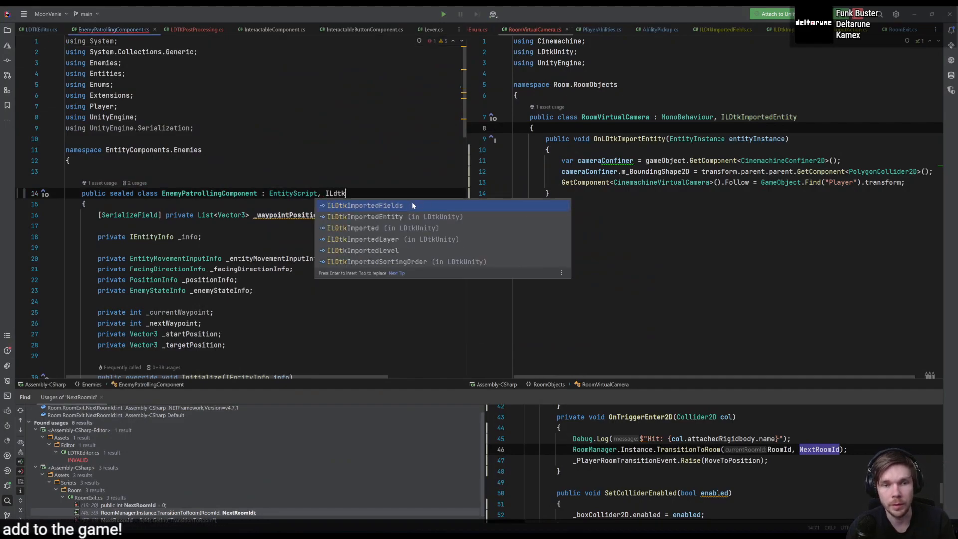
pyautogui.press('Return')
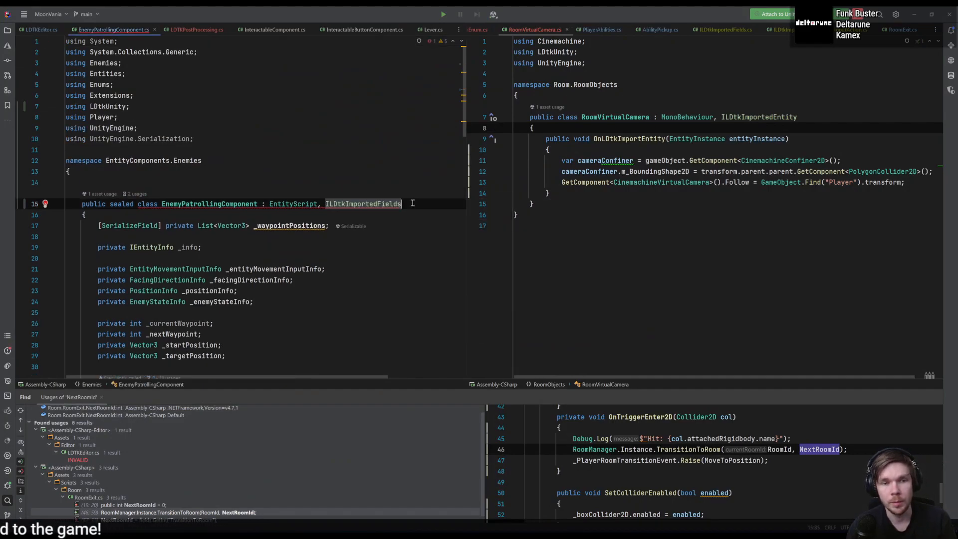
pyautogui.hotkey('alt', 'Return')
pyautogui.press('Return')
pyautogui.press('BackSpace')
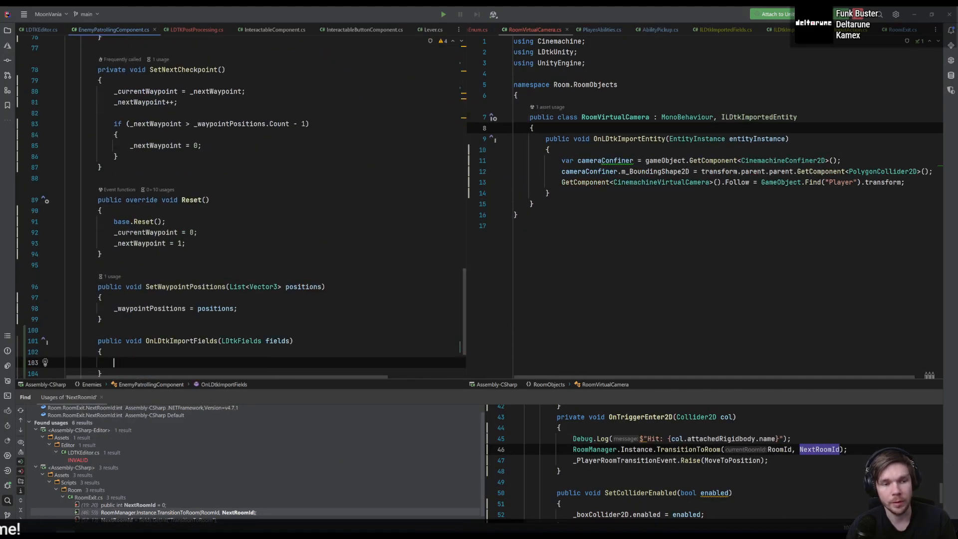
# - Log "In here" in OnLDtkImportFields, set a breakpoint on that line and switch back to Unity
pyautogui.write('Debug.Log')
pyautogui.press('Return')
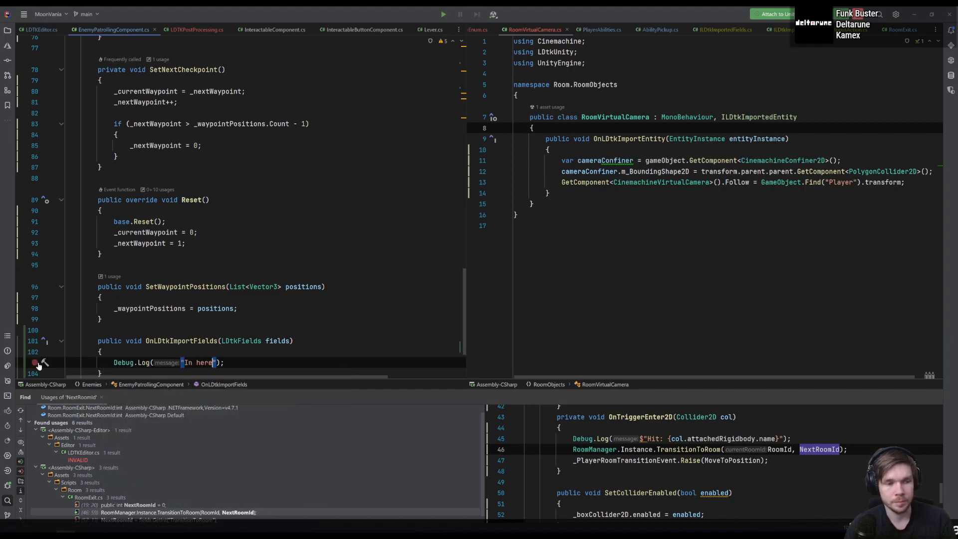
pyautogui.click(56, 365)
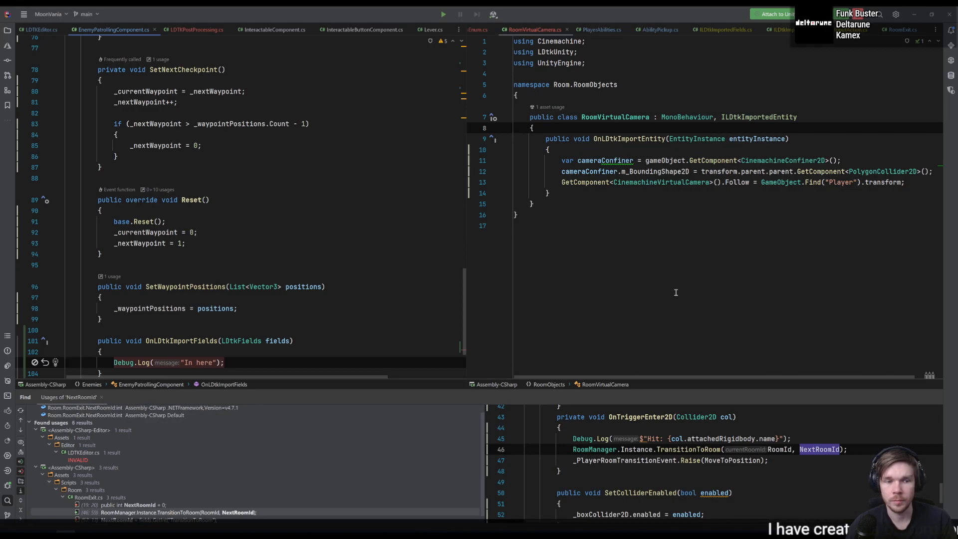
pyautogui.hotkey('alt', 'Tab')
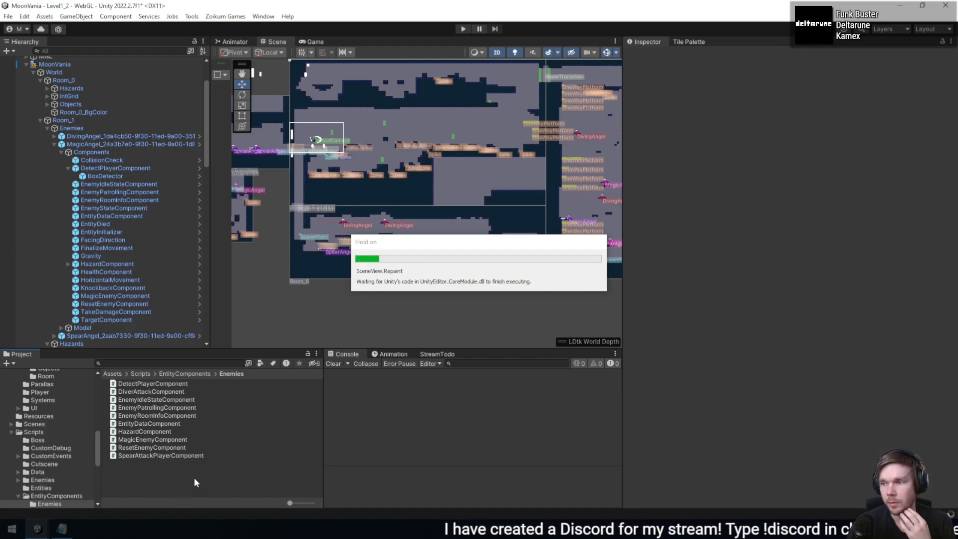
# - Reimport all LDtk assets from the project's LDtk To Unity settings and close the settings window
pyautogui.click(24, 16)
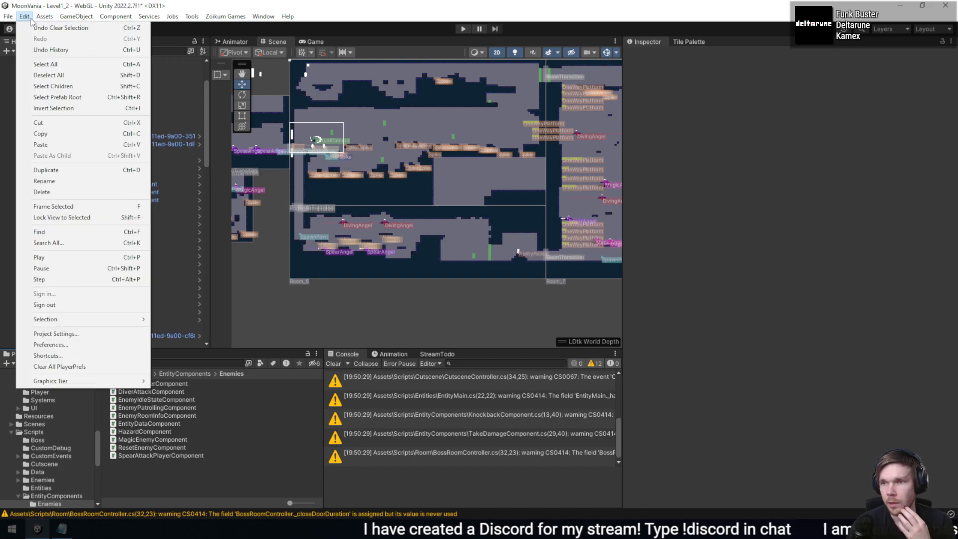
pyautogui.click(114, 333)
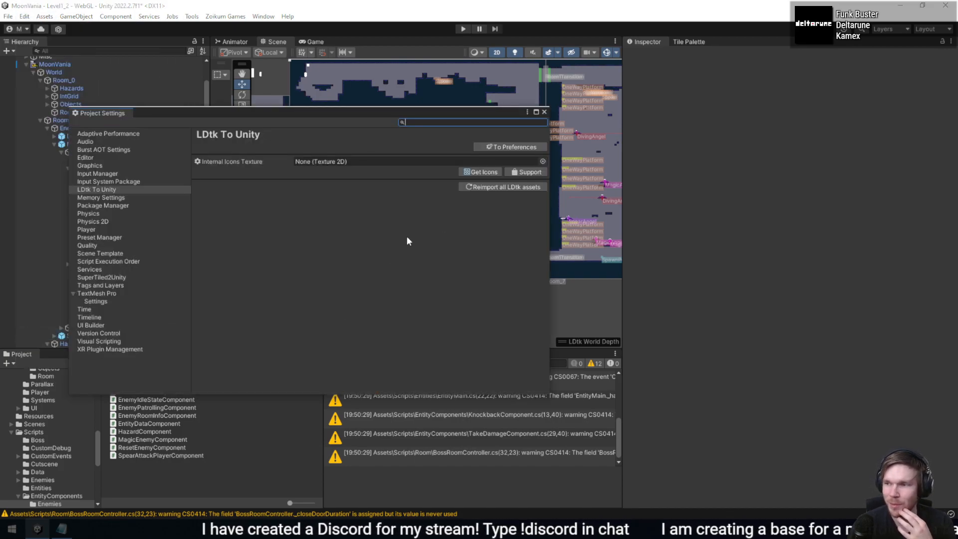
pyautogui.click(525, 188)
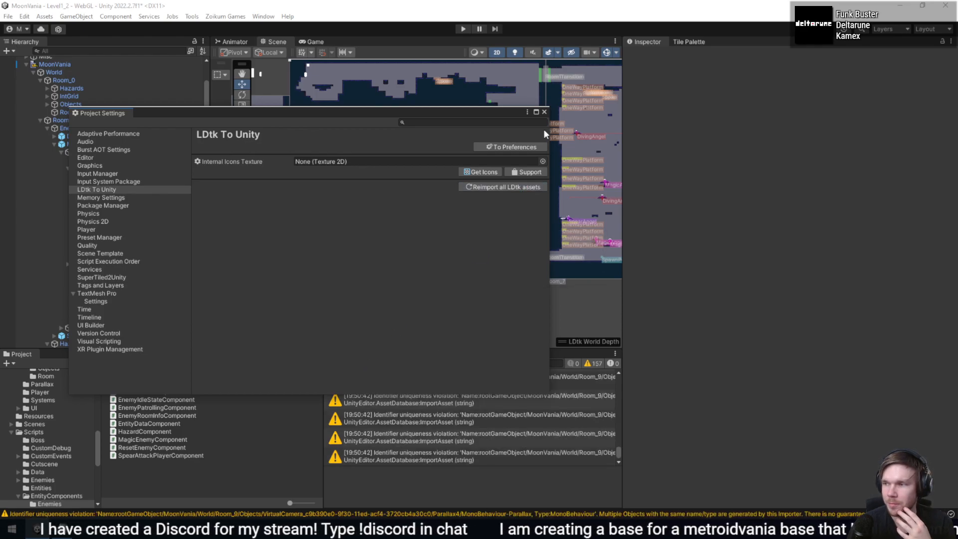
pyautogui.click(544, 112)
# - Switch to the code editor and delete the OnLDtkImportFields method from EnemyPatrollingComponent
pyautogui.hotkey('alt', 'Tab')
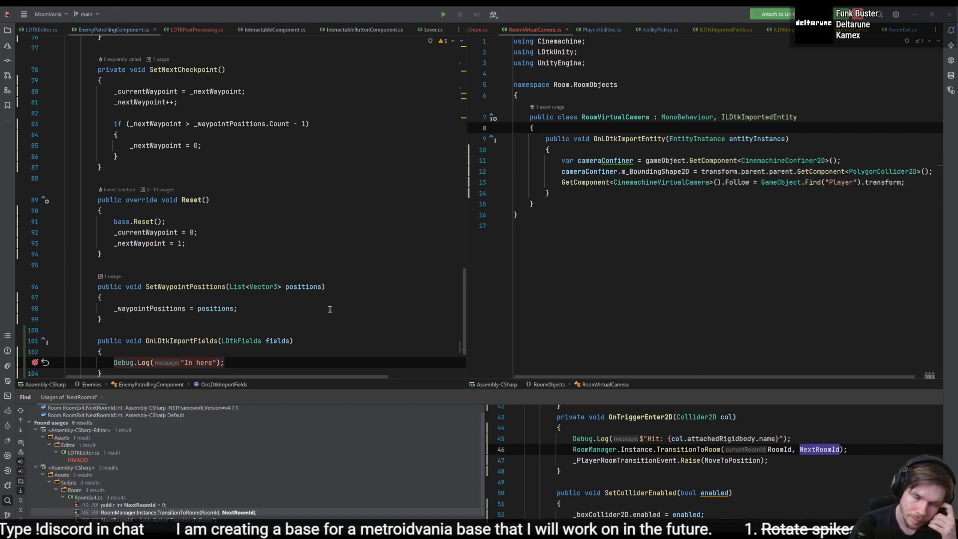
pyautogui.scroll(-1, 266, 364)
pyautogui.moveTo(250, 342); pyautogui.dragTo(358, 295)
pyautogui.press('BackSpace')
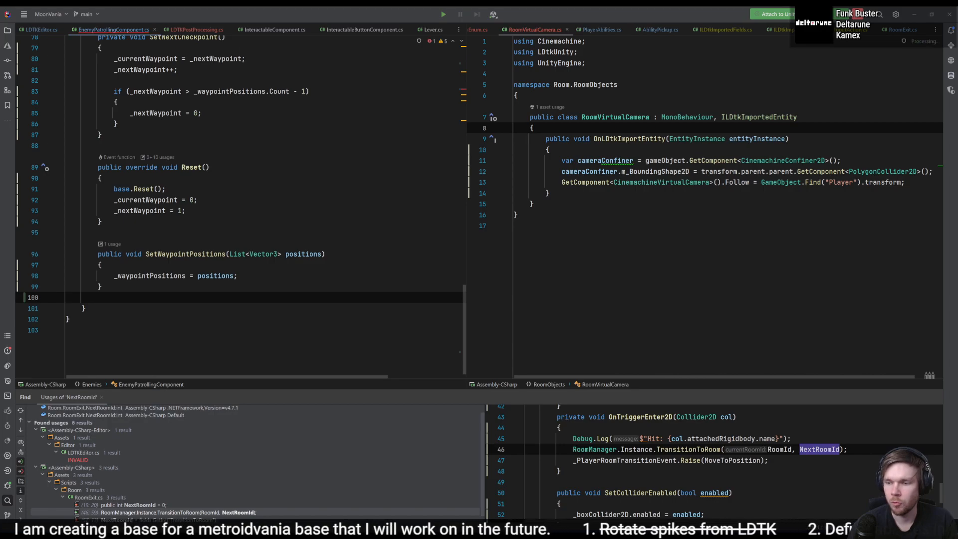
# - Open the compile error's source from Unity and remove ILDtkImportedFields from the EnemyPatrollingComponent class declaration
pyautogui.hotkey('alt', 'Tab')
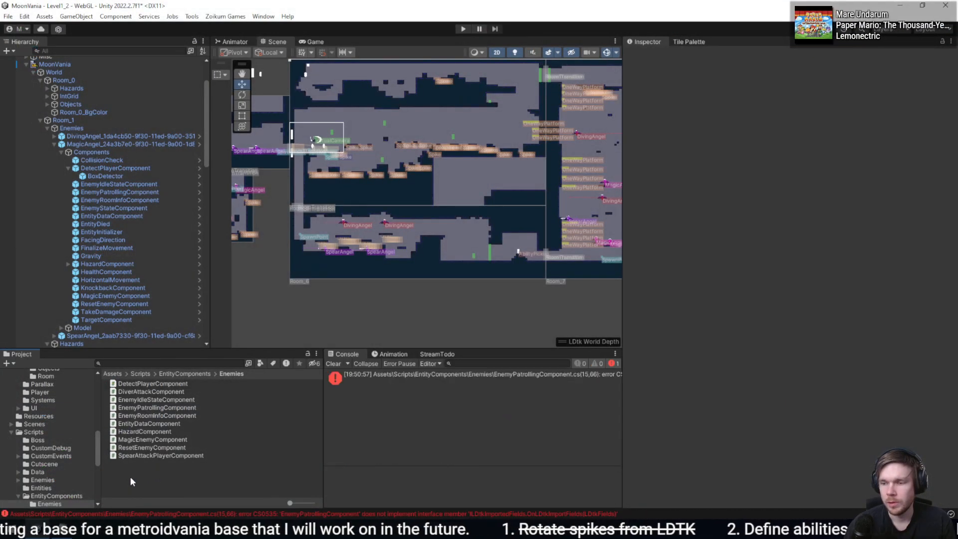
pyautogui.click(504, 376)
pyautogui.doubleClick(505, 376)
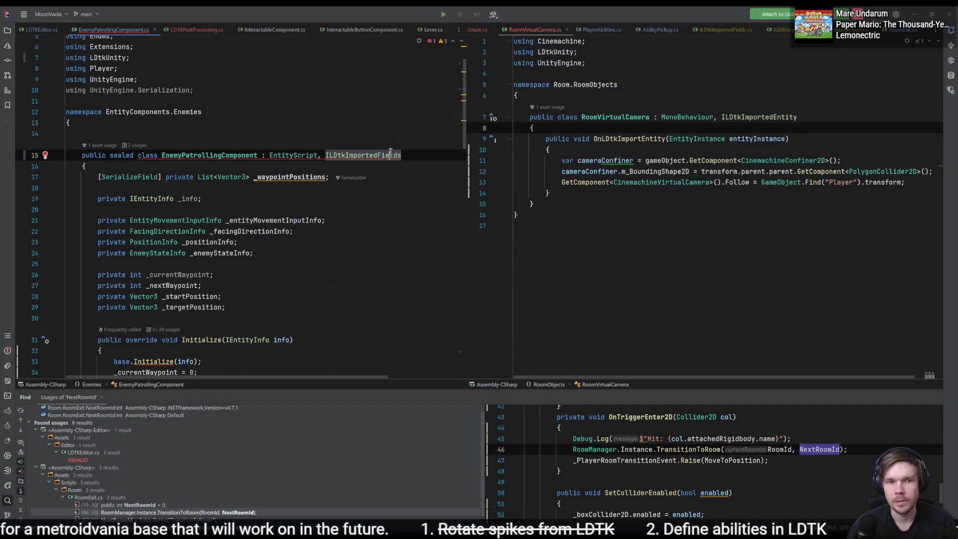
pyautogui.press('BackSpace')
pyautogui.press('BackSpace')
pyautogui.press('BackSpace')
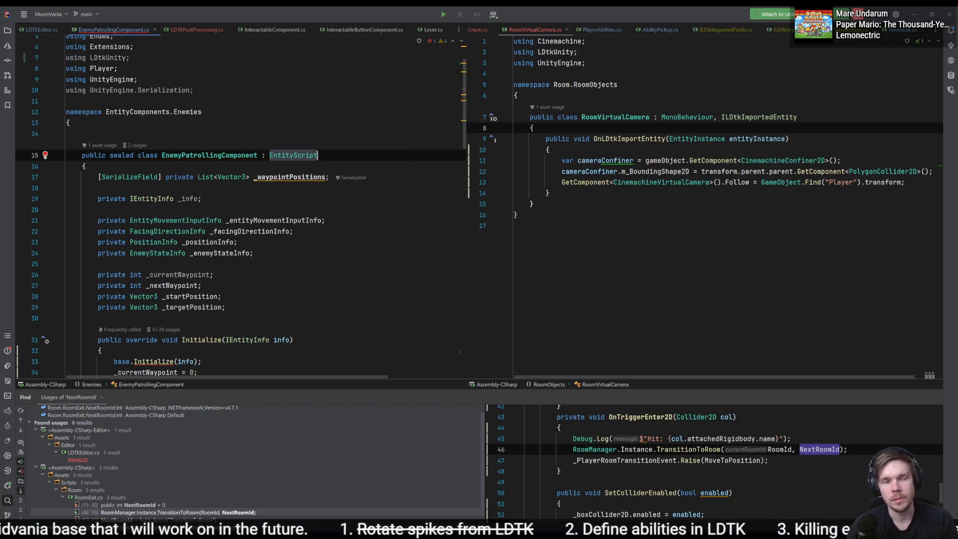
# - Switch back to Unity and examine the components and LDtk fields on Room_1's MagicAngel enemy
pyautogui.hotkey('alt', 'Tab')
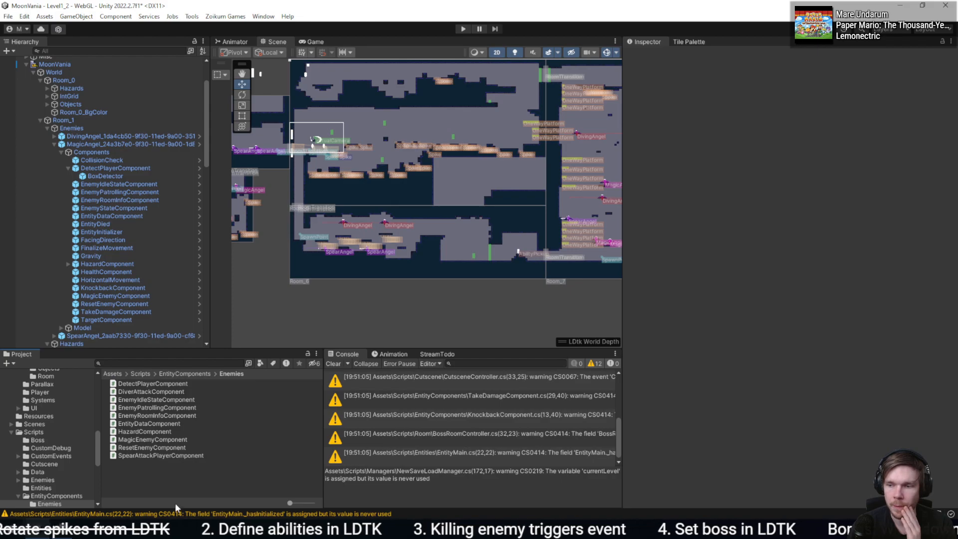
pyautogui.click(120, 144)
pyautogui.scroll(-5, 810, 316)
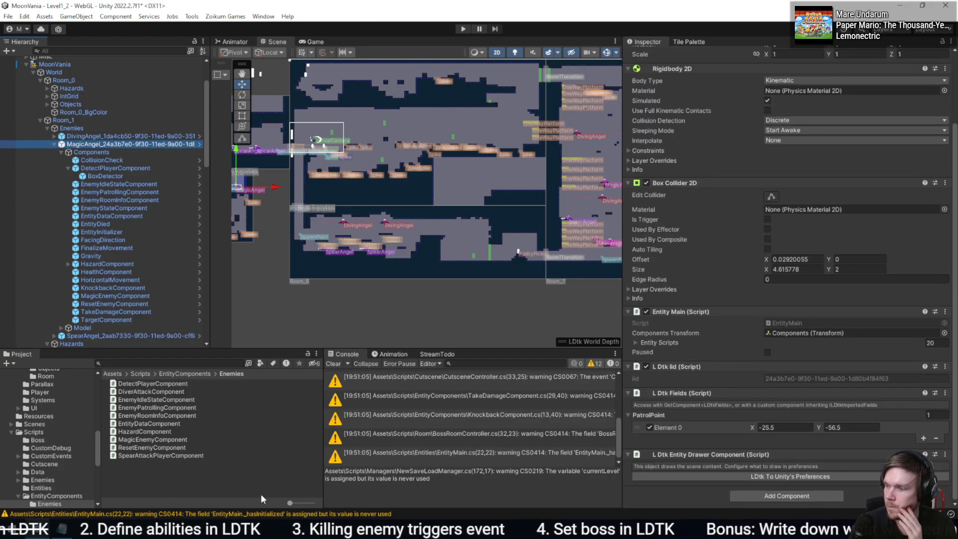
# - Create a C# script named EnemyImporterScript in the Assets/Scripts/Enemies folder
pyautogui.click(182, 409)
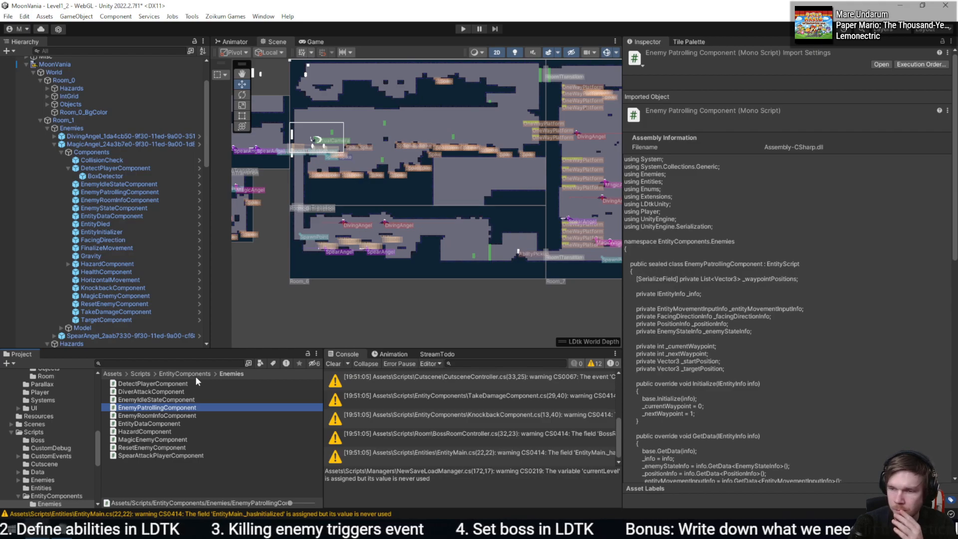
pyautogui.click(141, 374)
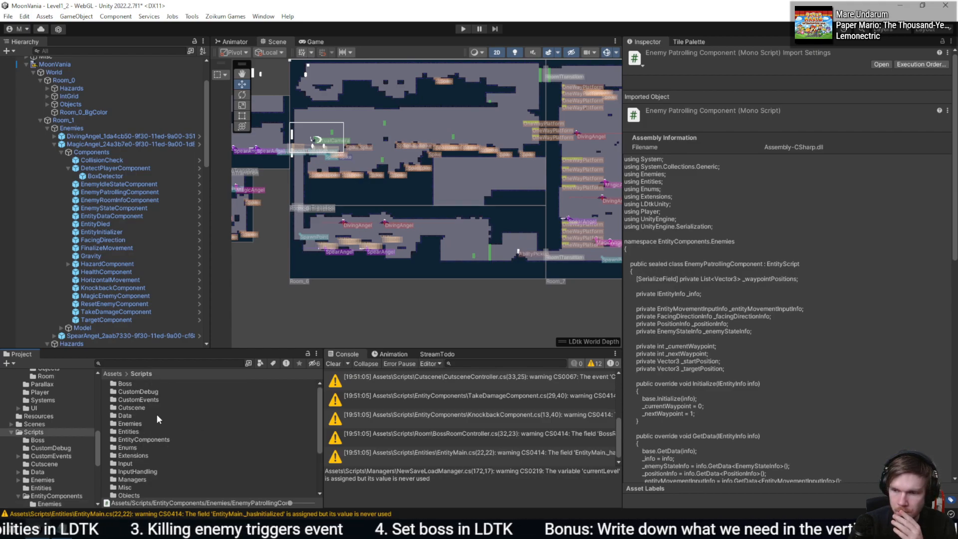
pyautogui.doubleClick(143, 425)
pyautogui.rightClick(164, 453)
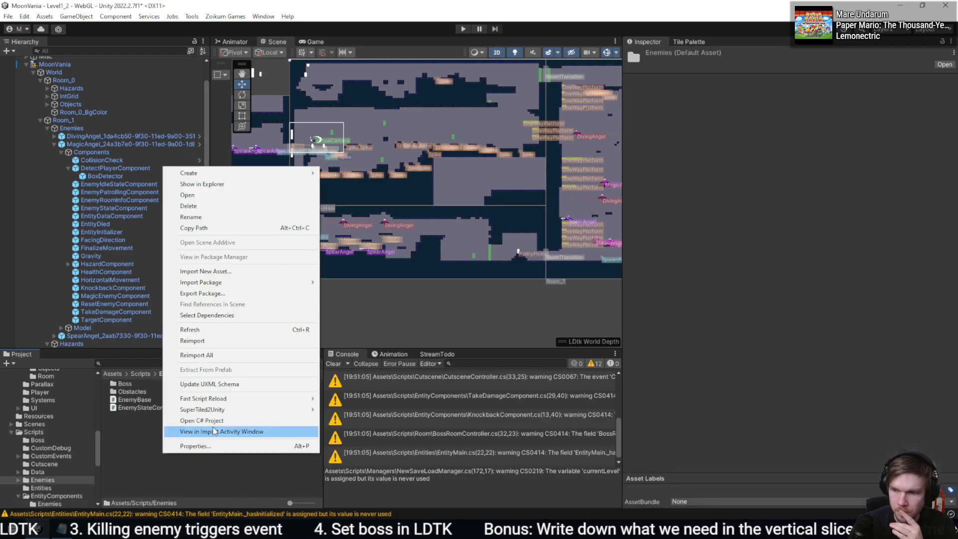
pyautogui.click(252, 184)
pyautogui.rightClick(202, 479)
pyautogui.moveTo(224, 192)
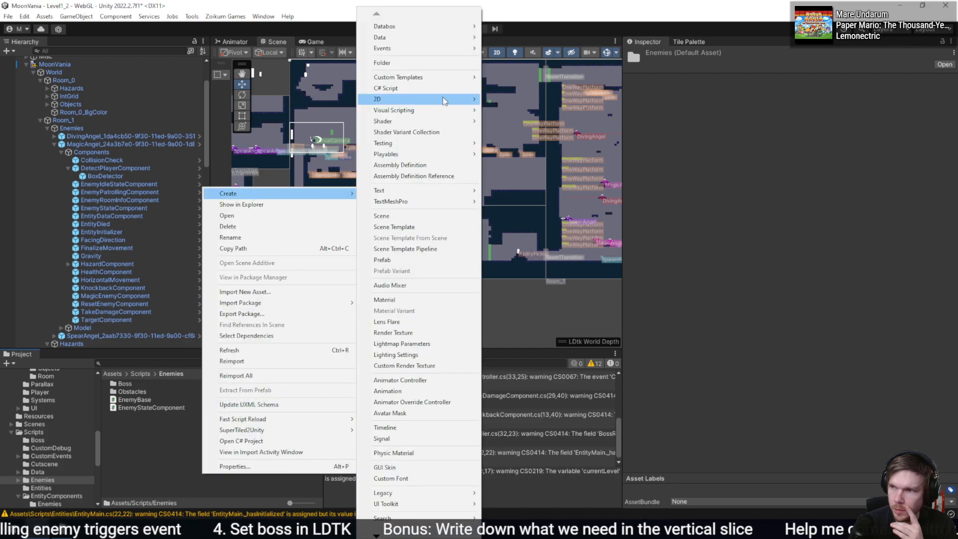
pyautogui.click(384, 99)
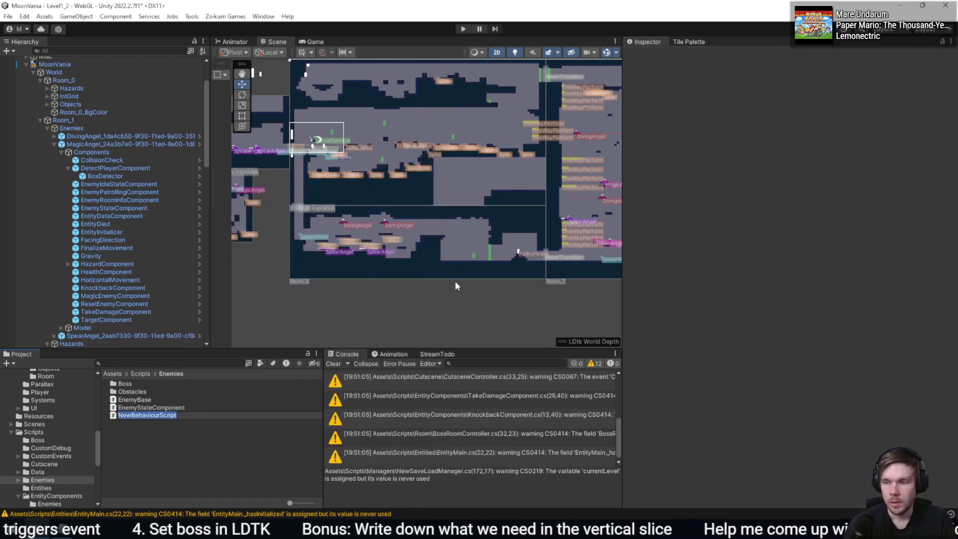
pyautogui.write('EnemyImporterScript')
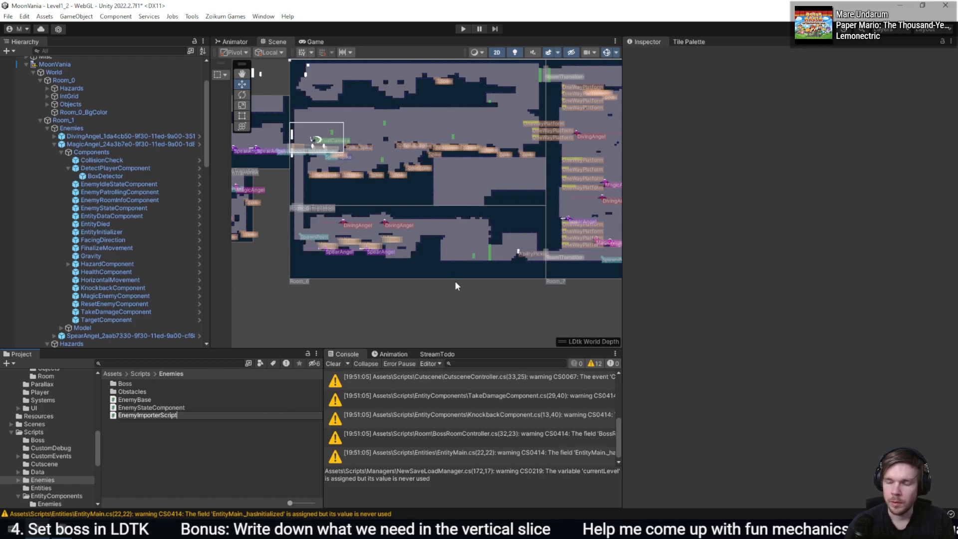
pyautogui.press('Return')
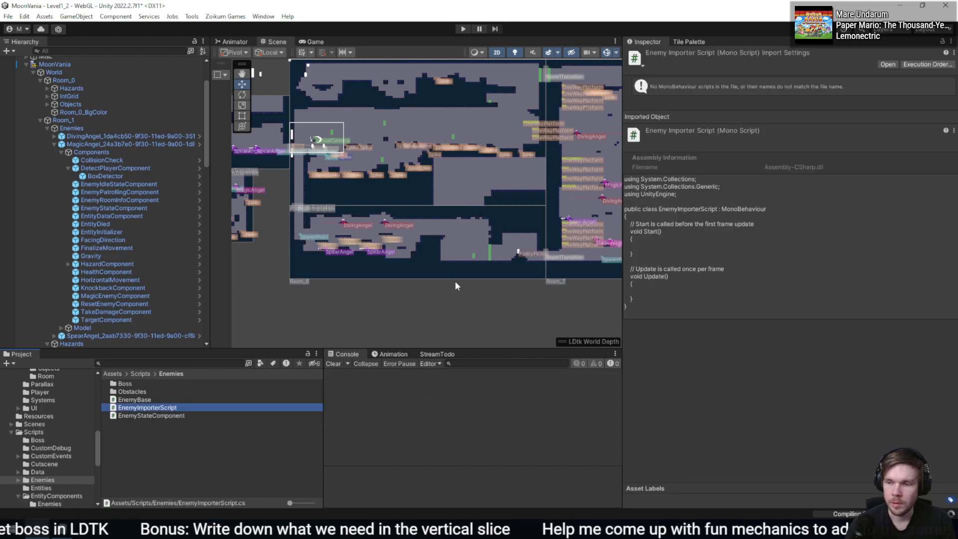
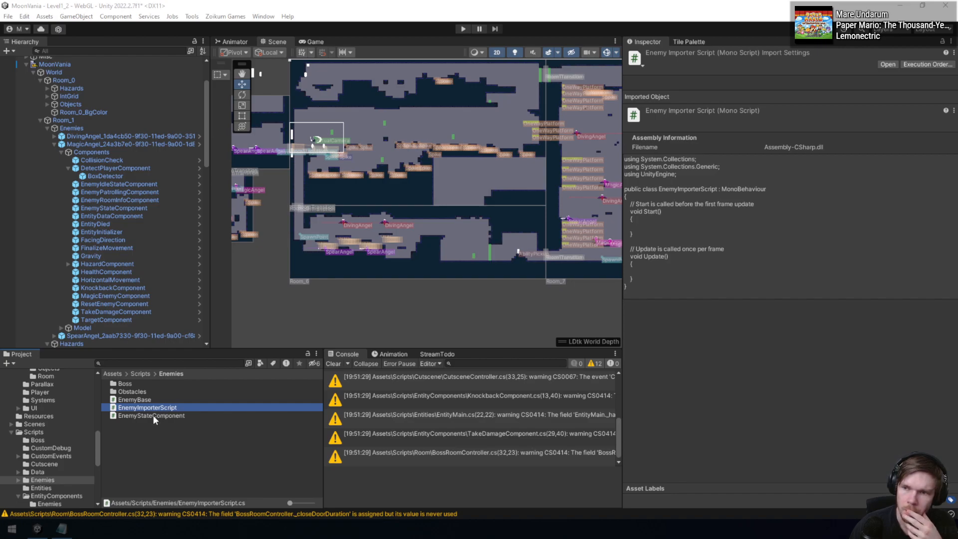
# - Add the Enemy Importer Script component to the MagicEnemy prefab used by the MagicAngel in Room_1
pyautogui.click(158, 144)
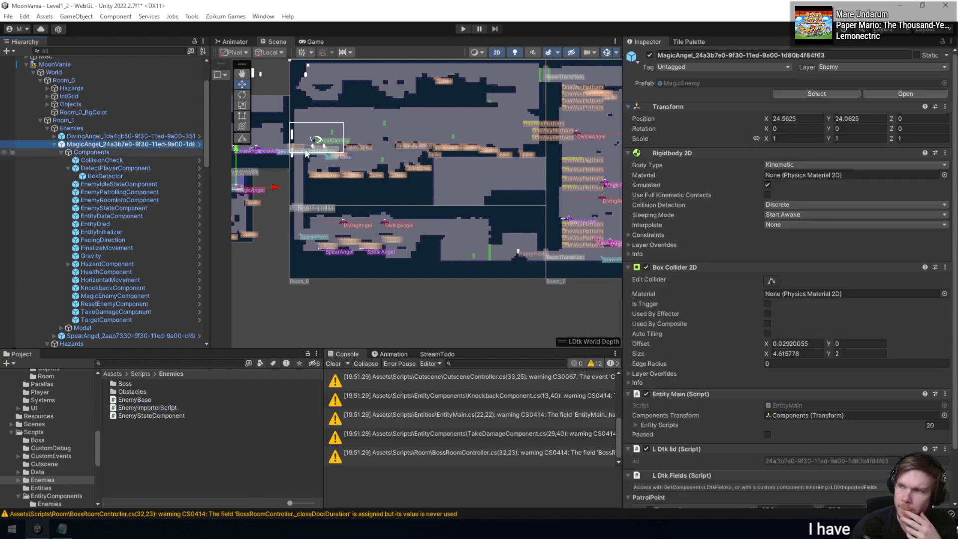
pyautogui.click(817, 95)
pyautogui.click(228, 455)
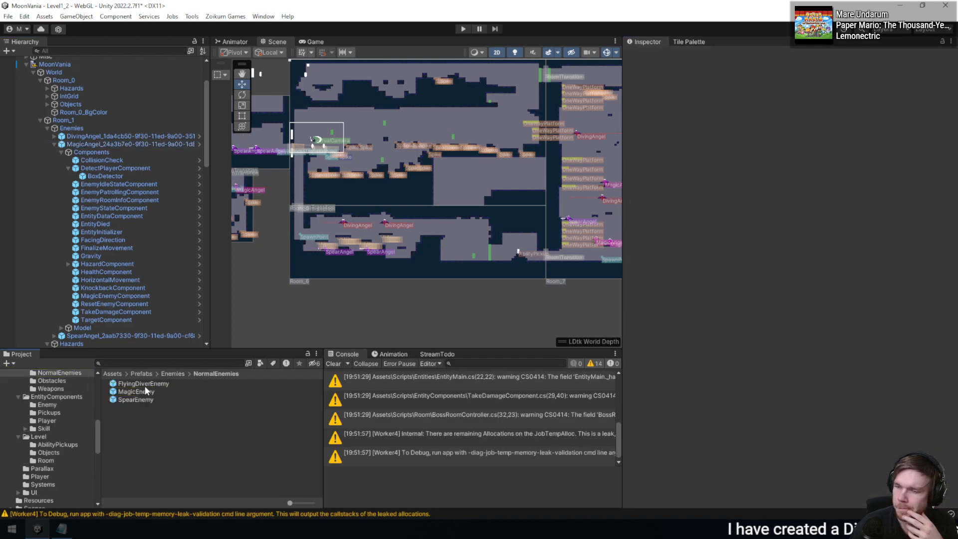
pyautogui.click(145, 391)
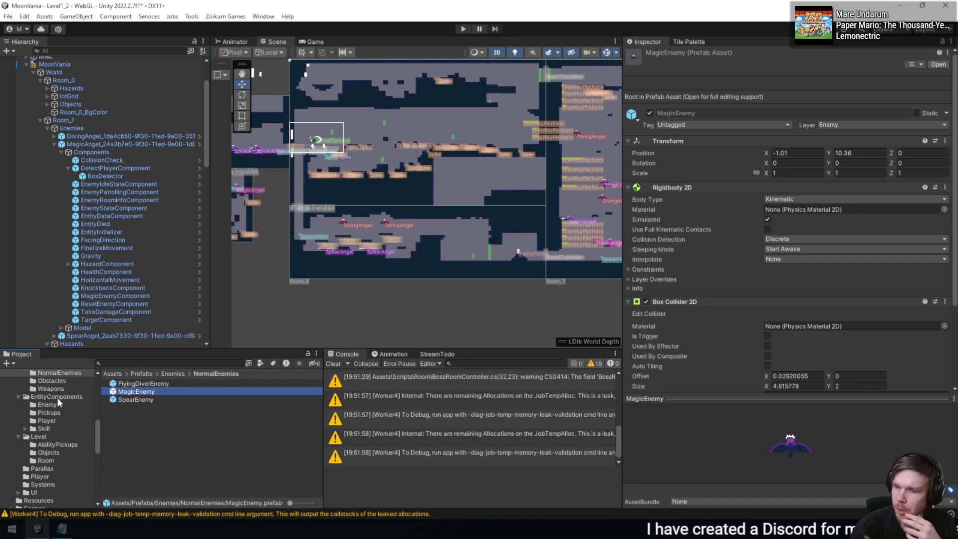
pyautogui.scroll(-4, 765, 378)
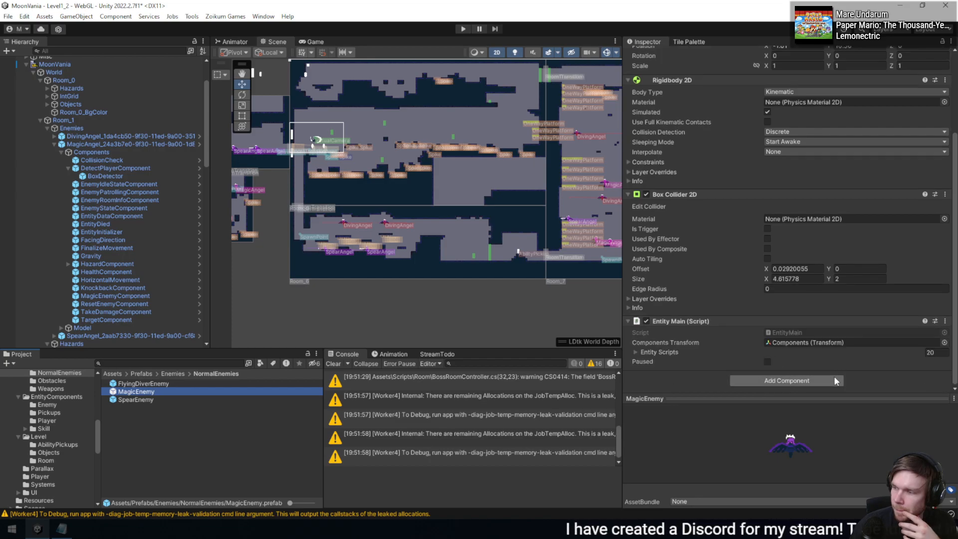
pyautogui.scroll(2, 701, 390)
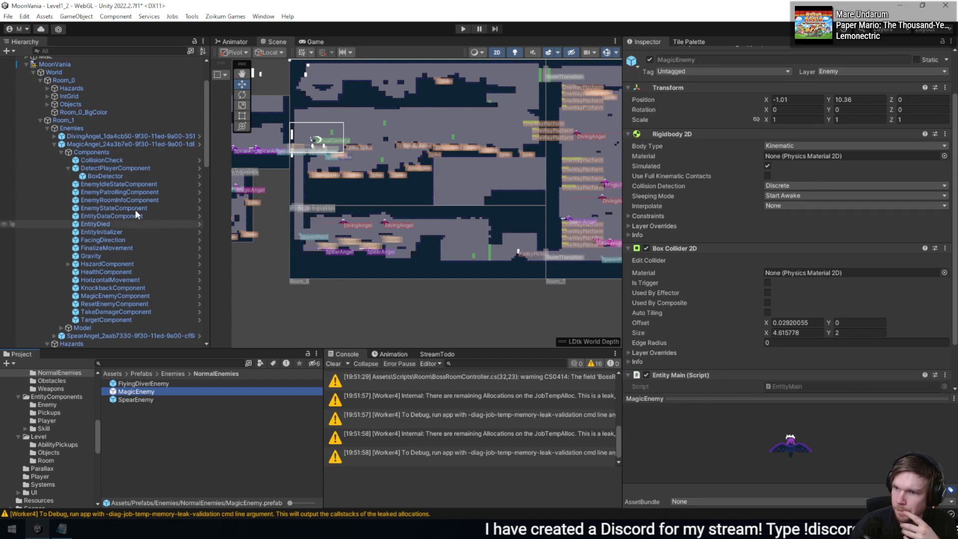
pyautogui.scroll(-2, 692, 314)
pyautogui.click(763, 380)
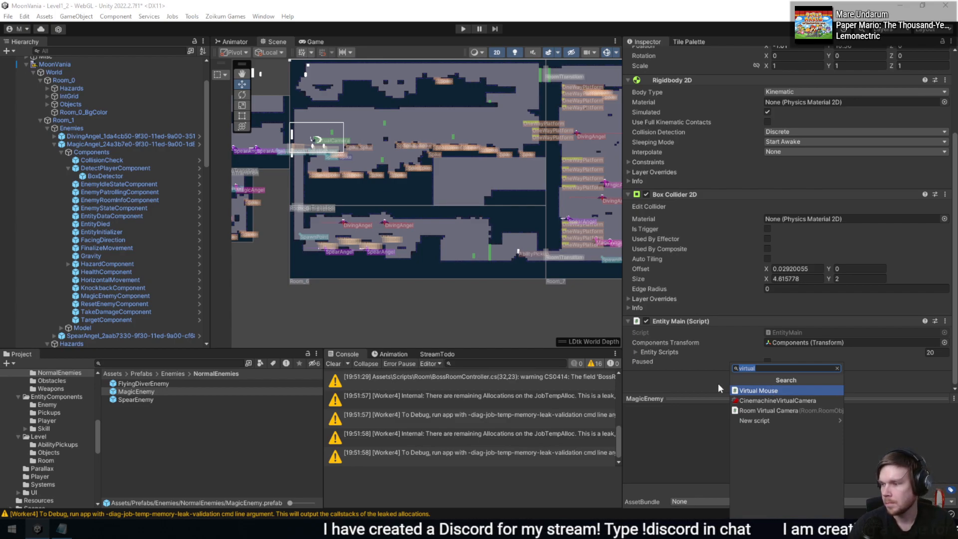
pyautogui.write('Enemyi')
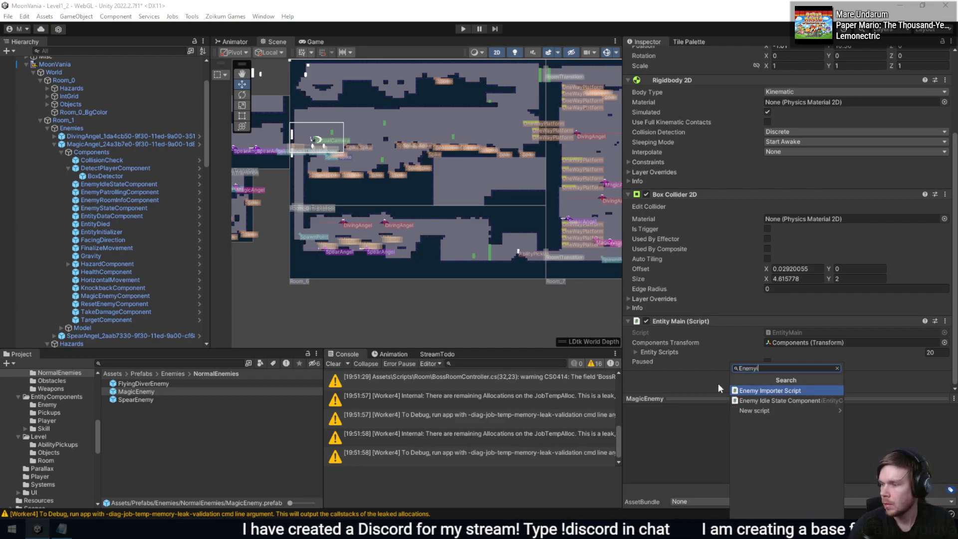
pyautogui.press('Return')
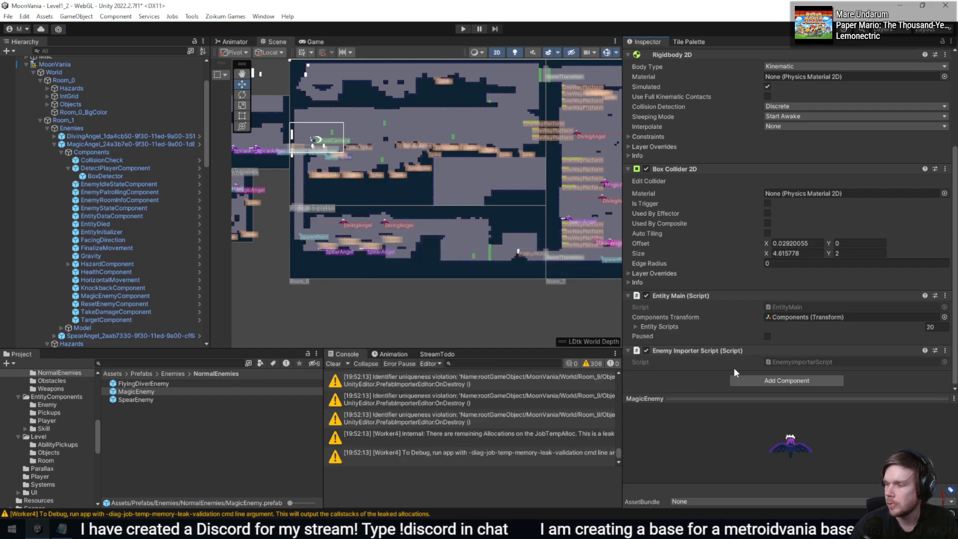
# - Open EnemyImporterScript in the code editor and make the class implement ILDtkImportedFields with an empty OnLDtkImportFields method
pyautogui.doubleClick(790, 361)
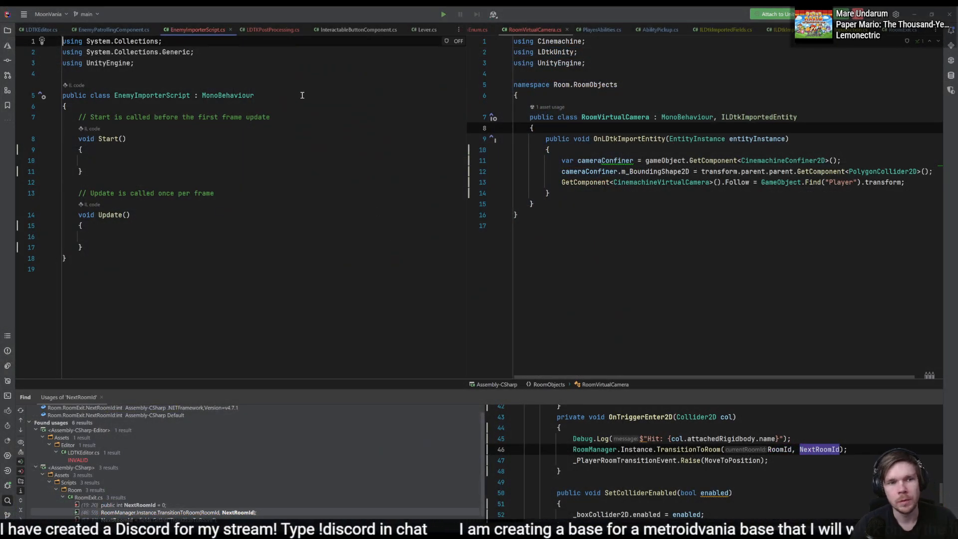
pyautogui.click(302, 94)
pyautogui.write(', ')
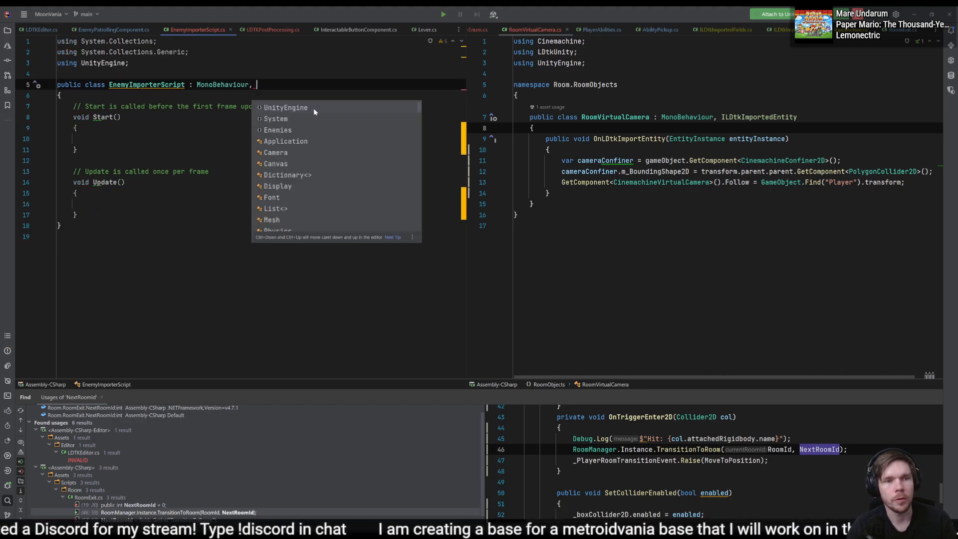
pyautogui.write('ILdtk')
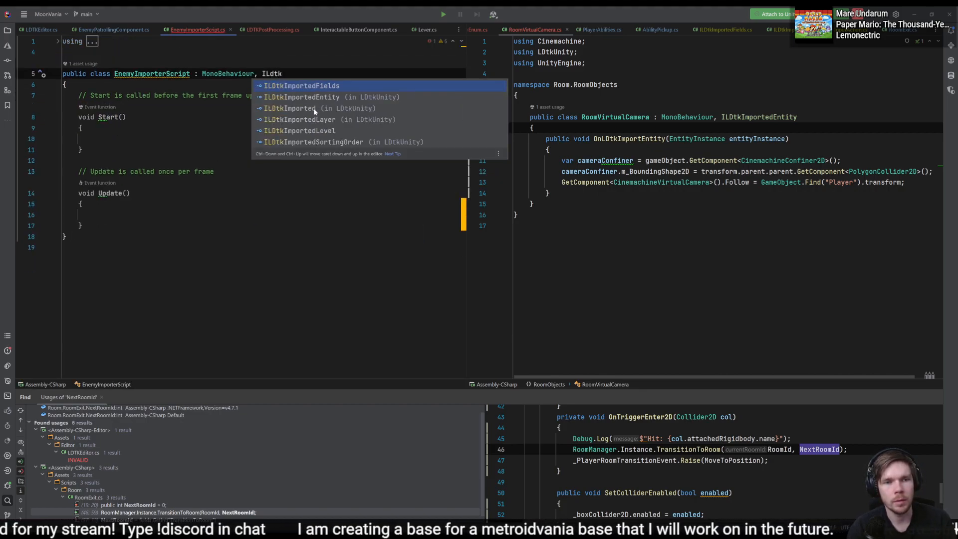
pyautogui.press('Return')
pyautogui.hotkey('alt', 'Return')
pyautogui.press('Return')
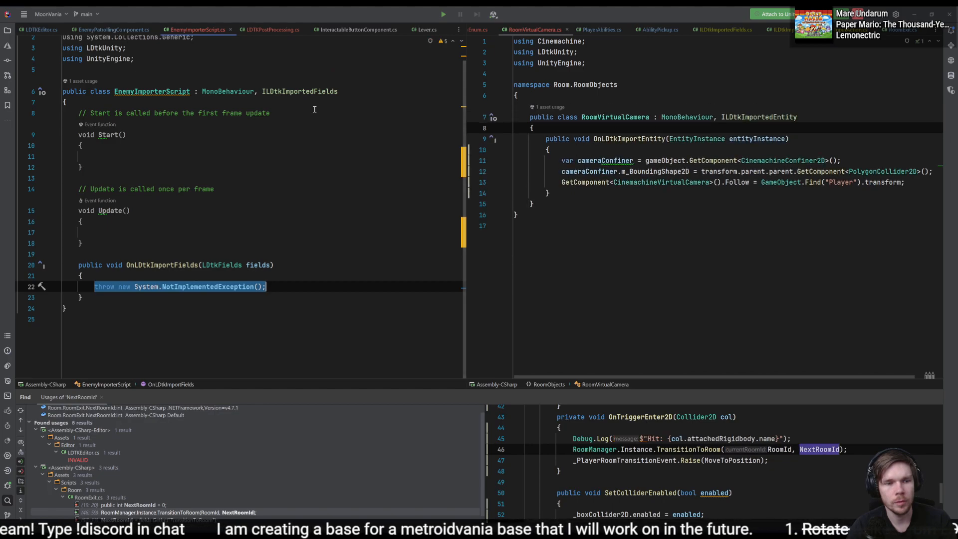
pyautogui.press('BackSpace')
# - Delete the template Start and Update methods from EnemyImporterScript
pyautogui.moveTo(158, 235); pyautogui.dragTo(149, 102)
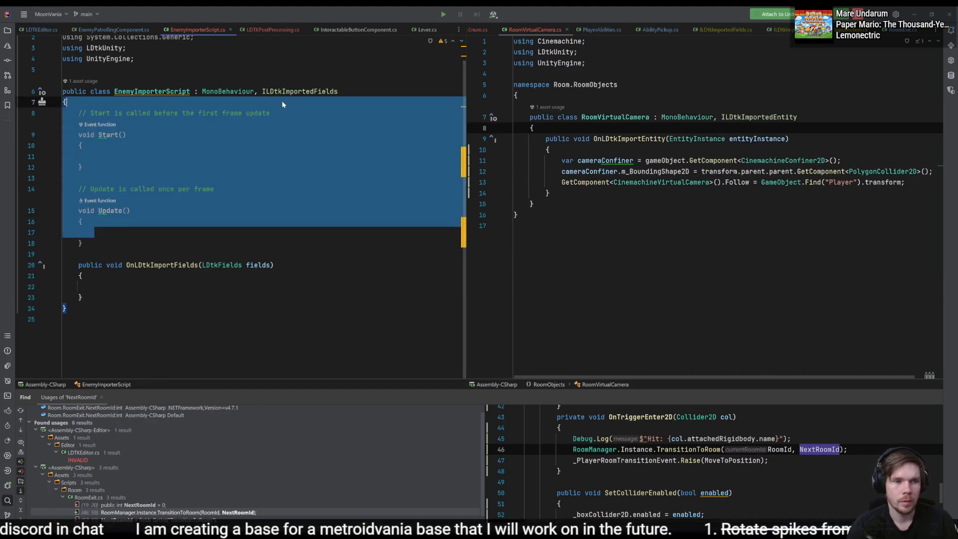
pyautogui.press('BackSpace')
pyautogui.press('Up')
pyautogui.press('Up')
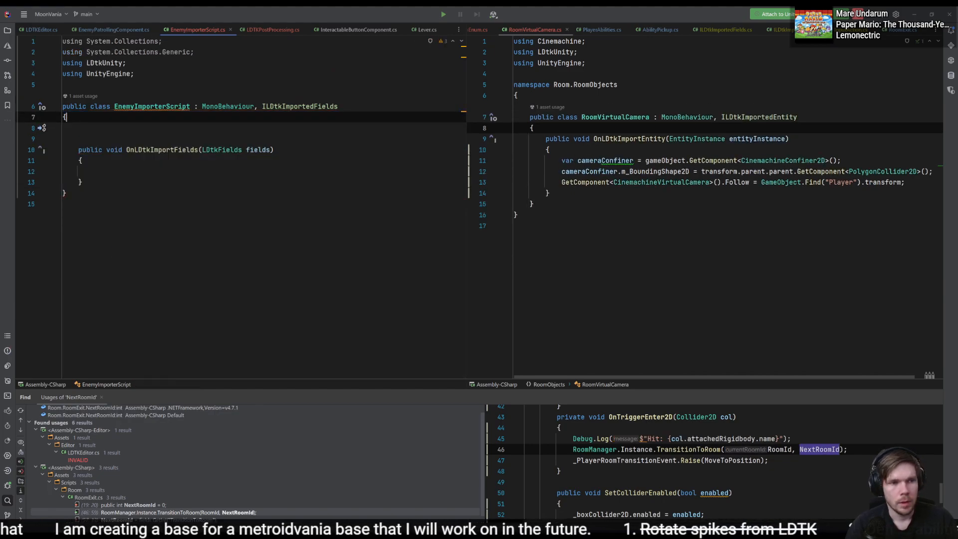
# - Wrap the EnemyImporterScript class in the Enemies namespace and clean up its unused usings and blank lines
pyautogui.hotkey('alt', 'Return')
pyautogui.press('Return')
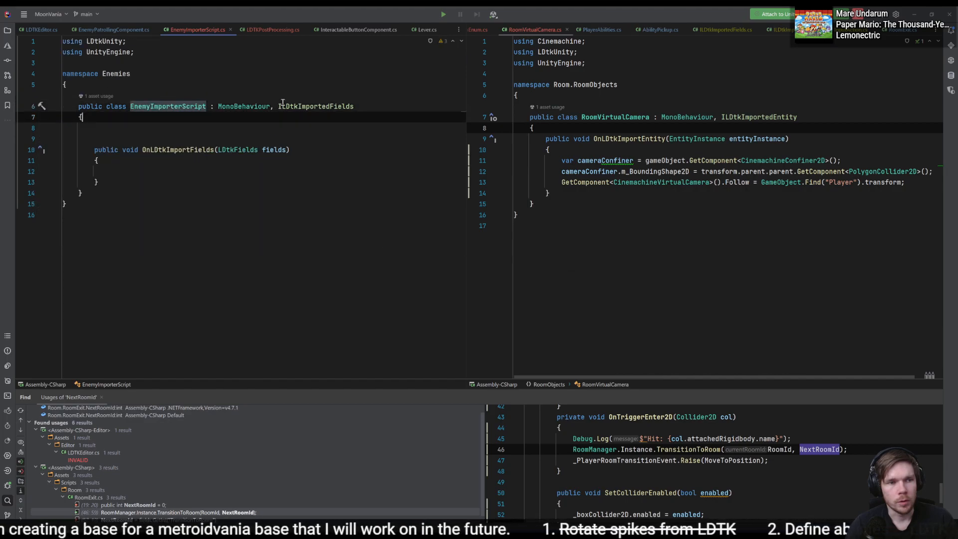
pyautogui.press('Down')
pyautogui.press('Down')
pyautogui.press('Down')
pyautogui.press('Down')
pyautogui.press('Down')
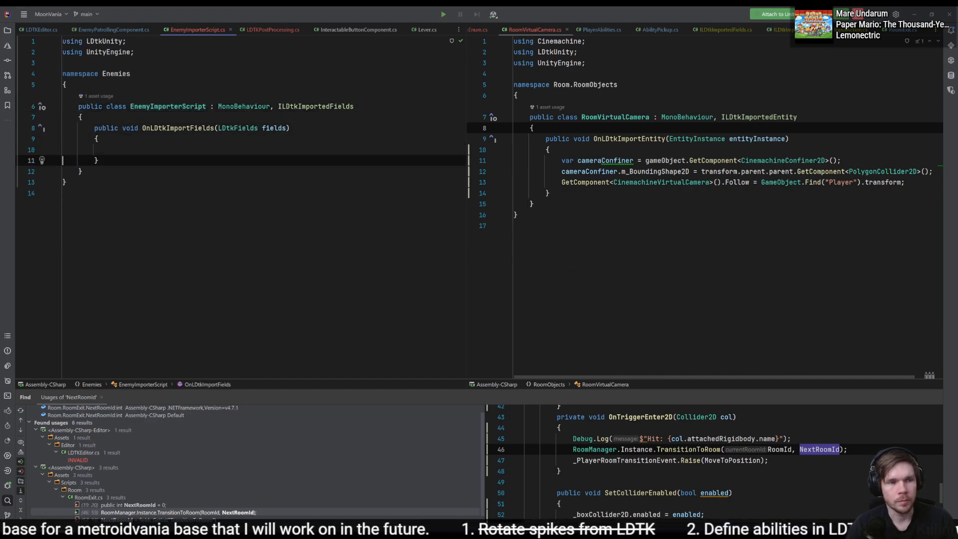
# - Call TrySetPatrolPoints() inside OnLDtkImportFields and generate it as a private void method with an empty body
pyautogui.press('Left')
pyautogui.write('TryGet')
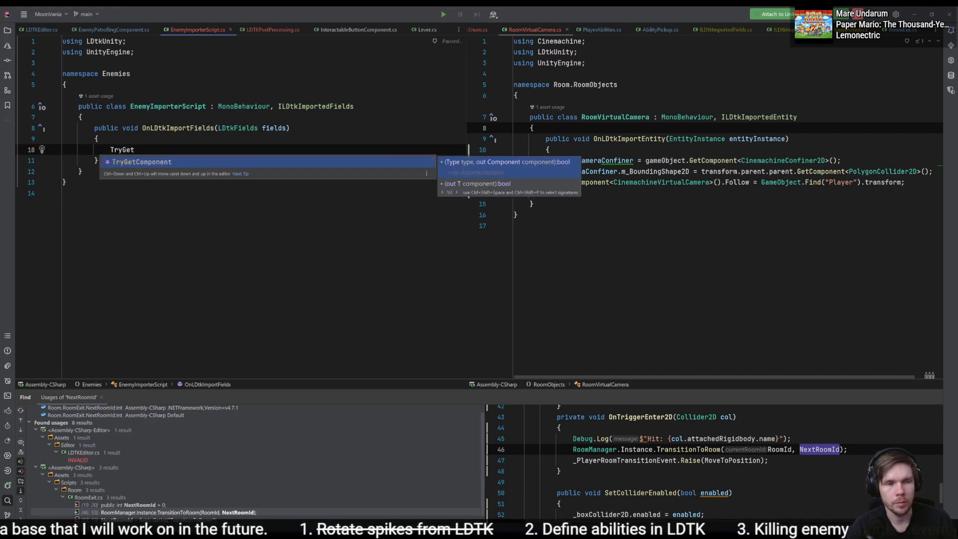
pyautogui.press('BackSpace')
pyautogui.press('BackSpace')
pyautogui.press('BackSpace')
pyautogui.write('SetPatrolPoints();')
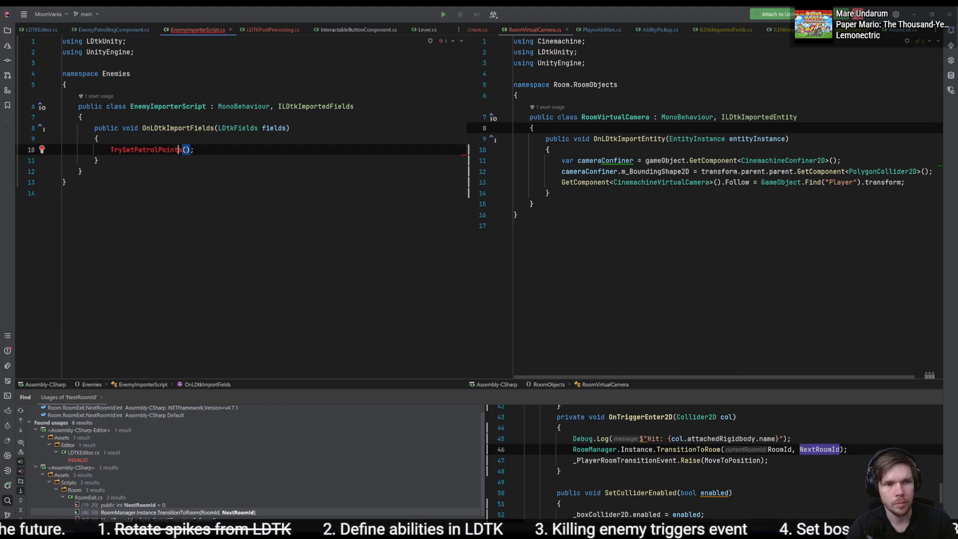
pyautogui.hotkey('alt', 'Return')
pyautogui.press('Return')
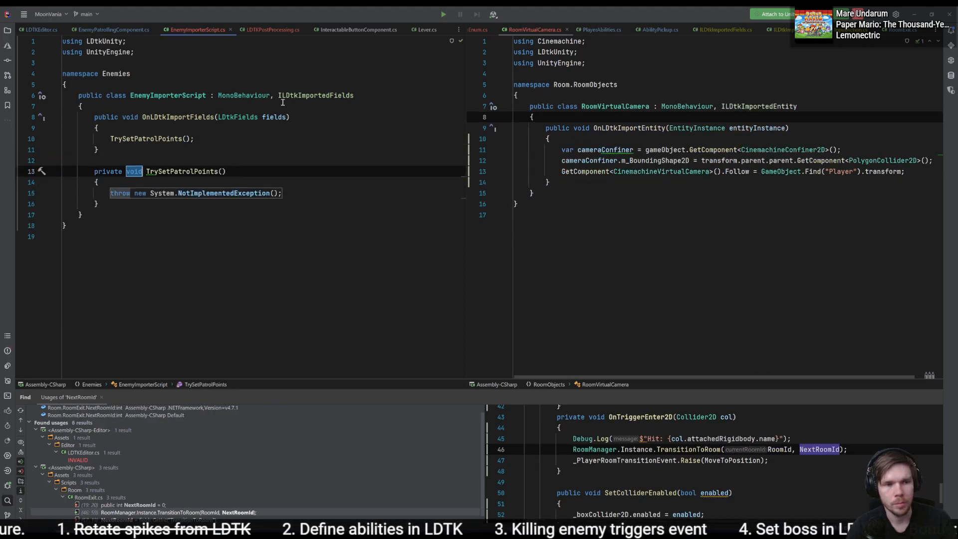
pyautogui.press('BackSpace')
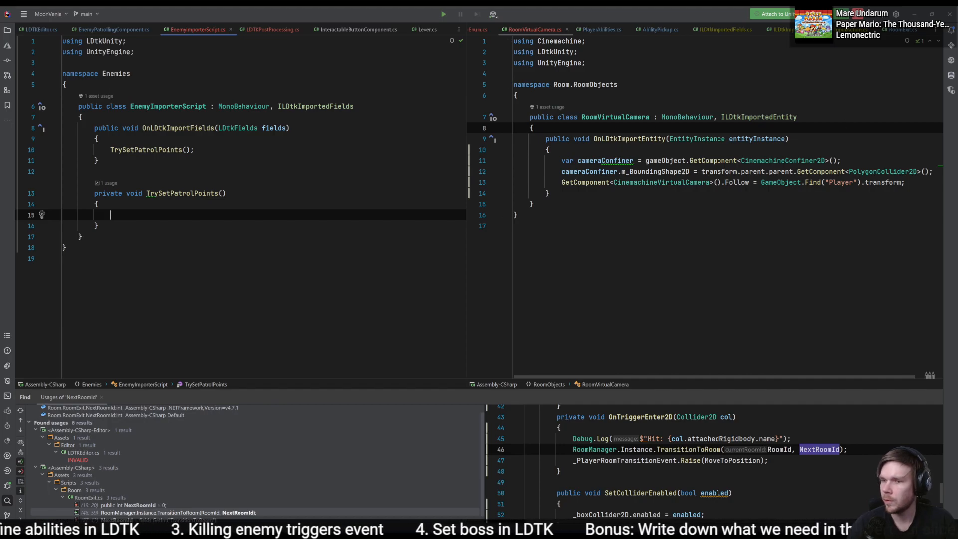
# - Check the MagicAngel's imported LDtk fields in Unity, then add an LDtkFields fields parameter to the TrySetPatrolPoints method
pyautogui.hotkey('alt', 'Tab')
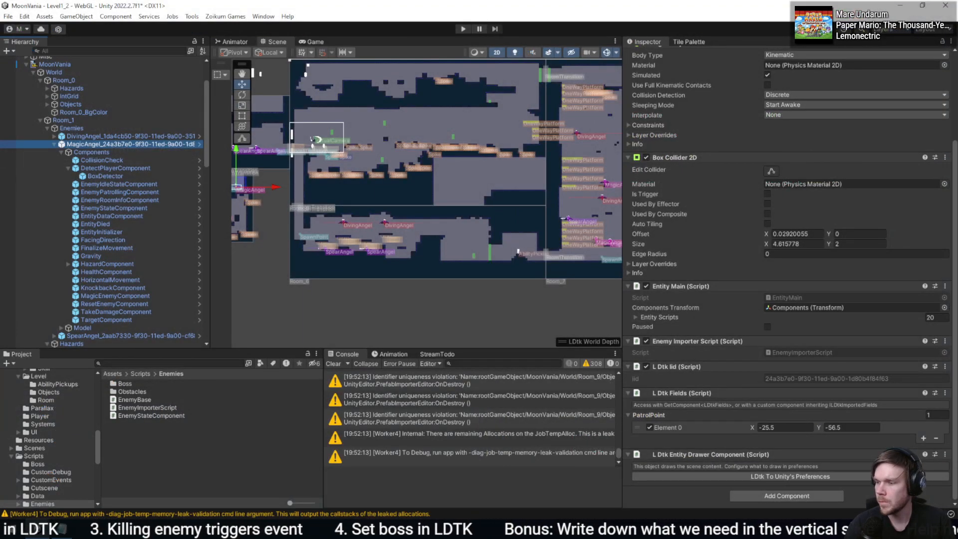
pyautogui.hotkey('alt', 'Tab')
pyautogui.write('fie')
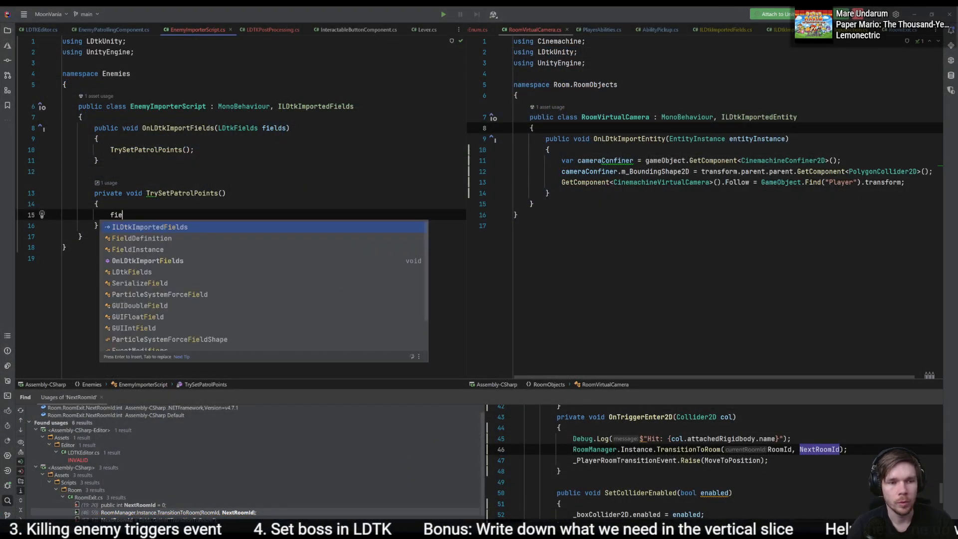
pyautogui.press('Escape')
pyautogui.press('Up')
pyautogui.press('Up')
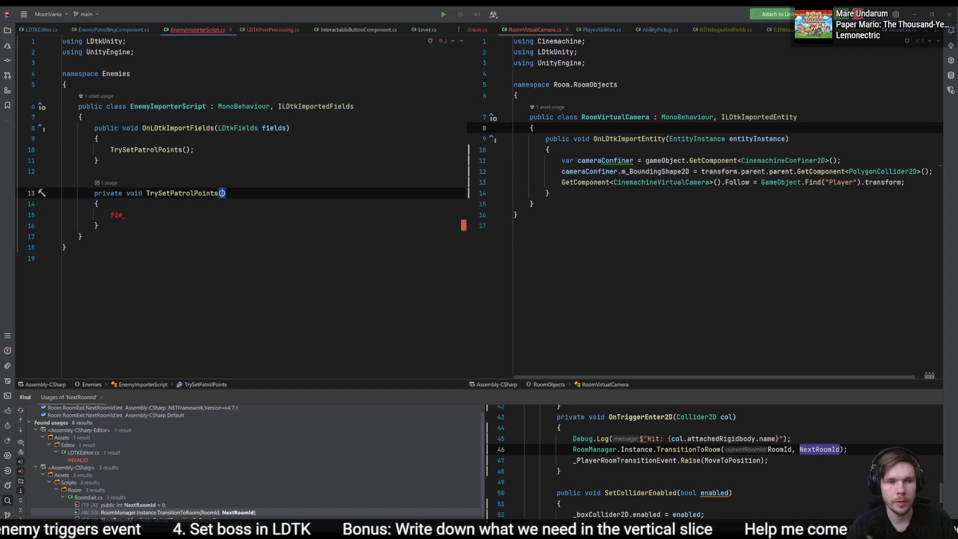
pyautogui.write('LDtkFields fie')
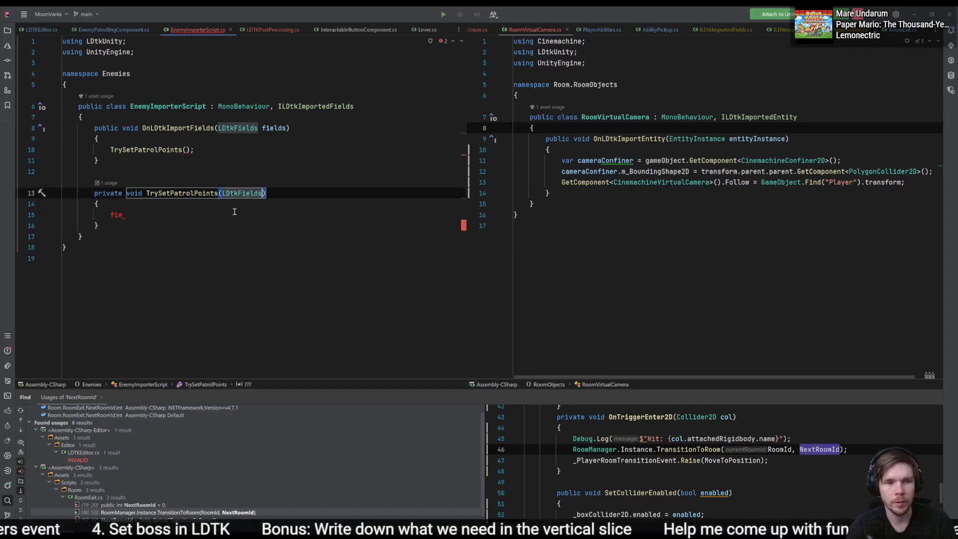
pyautogui.write('lds')
pyautogui.press('Escape')
pyautogui.press('Down')
pyautogui.press('Down')
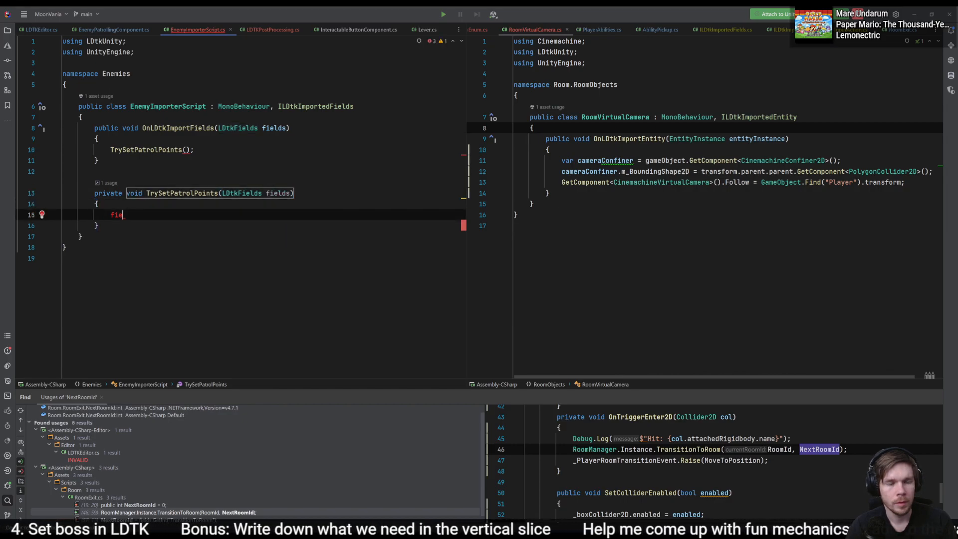
# - Insert a fields.TryGetPointArray() call in the body of TrySetPatrolPoints
pyautogui.write('ields.Try')
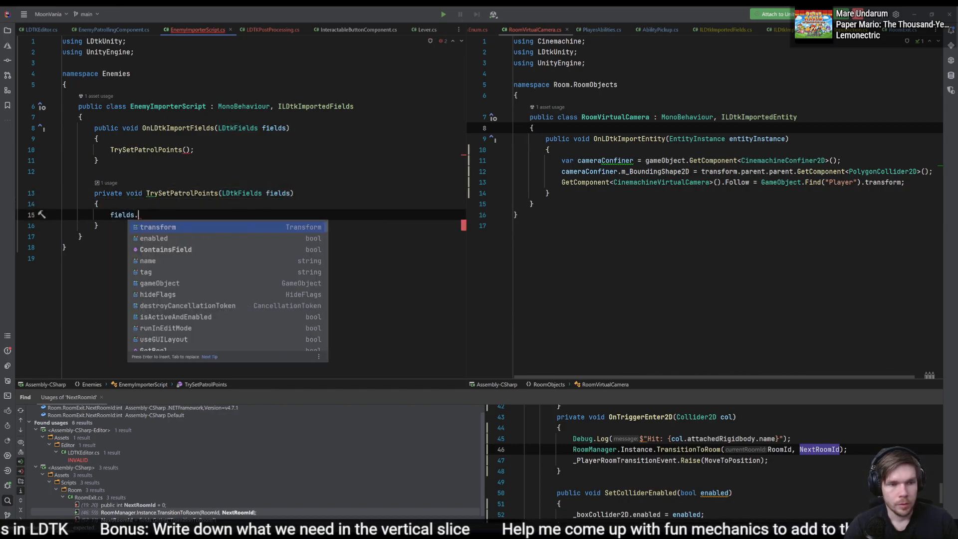
pyautogui.press('BackSpace')
pyautogui.press('BackSpace')
pyautogui.press('BackSpace')
pyautogui.press('BackSpace')
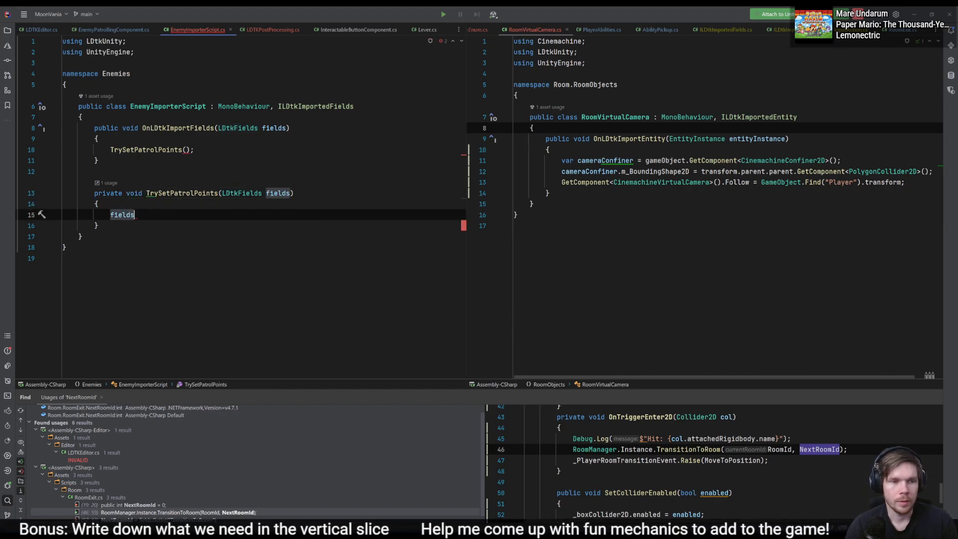
pyautogui.write('T')
pyautogui.press('BackSpace')
pyautogui.write('.Tryget')
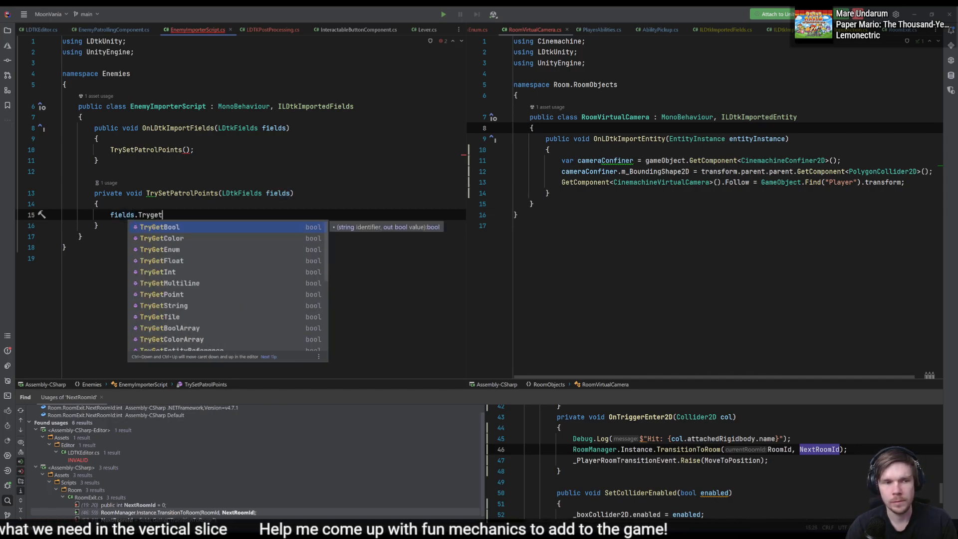
pyautogui.write('Arra')
pyautogui.press('Down')
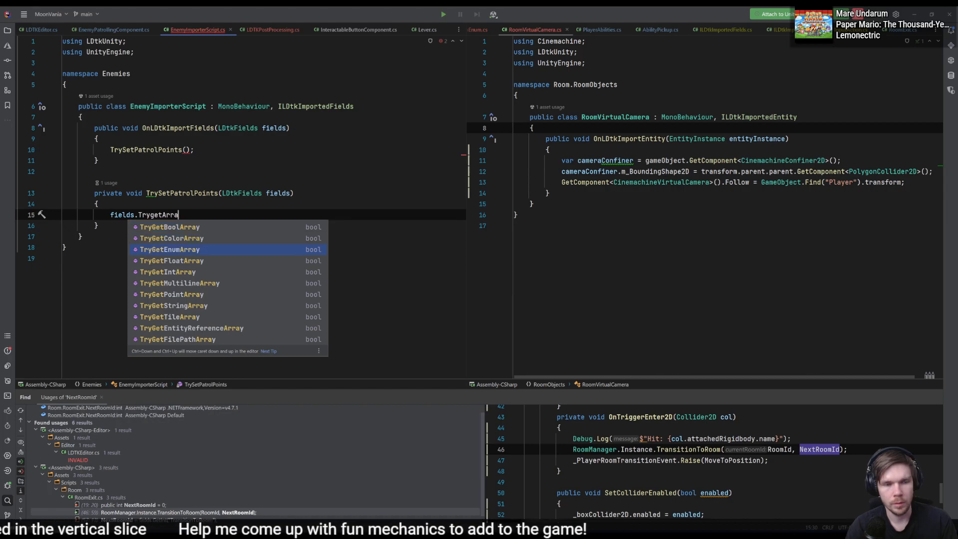
pyautogui.press('Down')
pyautogui.press('Down')
pyautogui.press('Down')
pyautogui.press('Down')
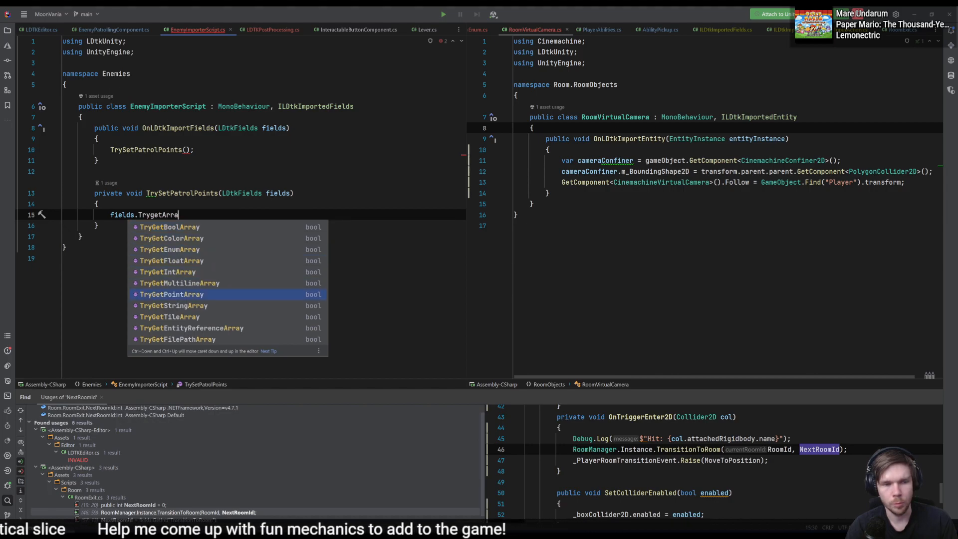
pyautogui.press('Return')
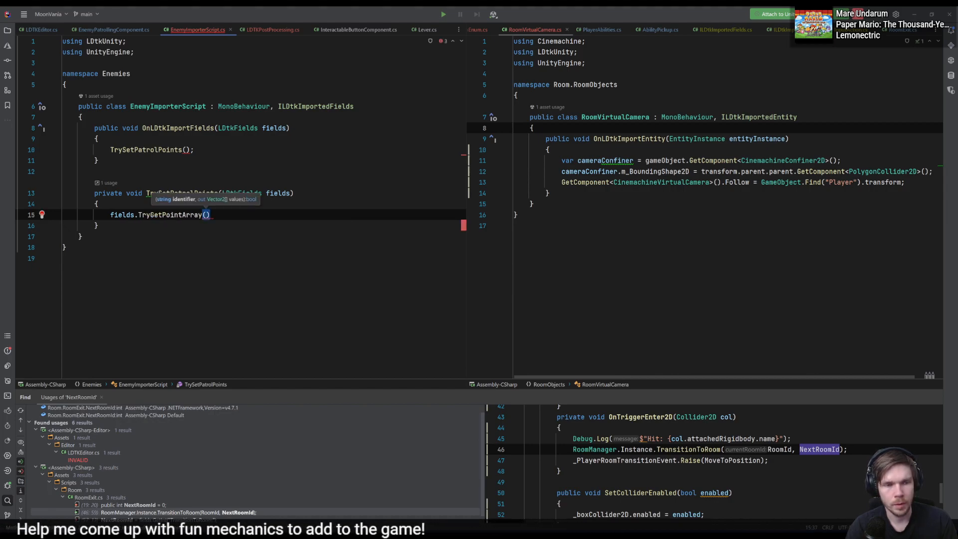
# - Fill in the TryGetPointArray arguments with the identifier "PatrolPoint" and out var points
pyautogui.write('"P')
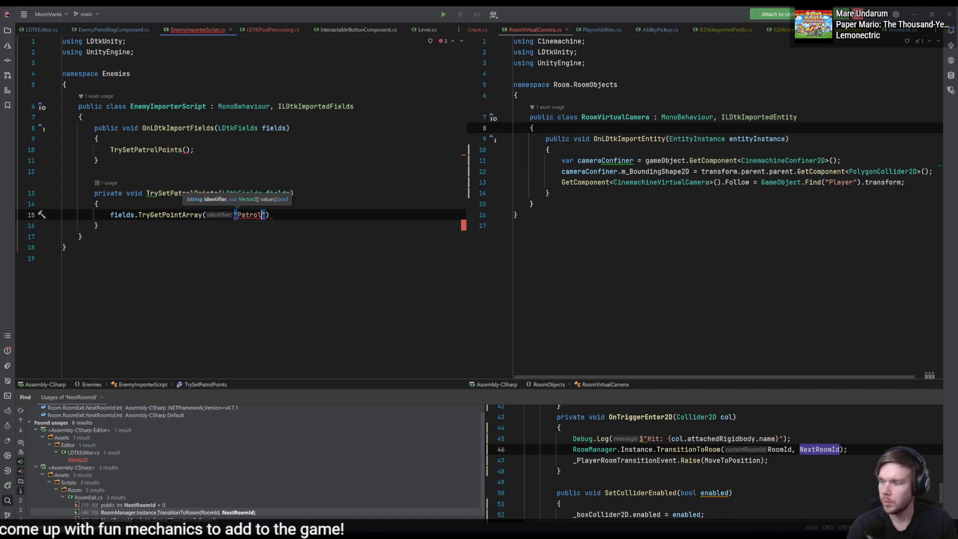
pyautogui.write('atrolPoint", out var ')
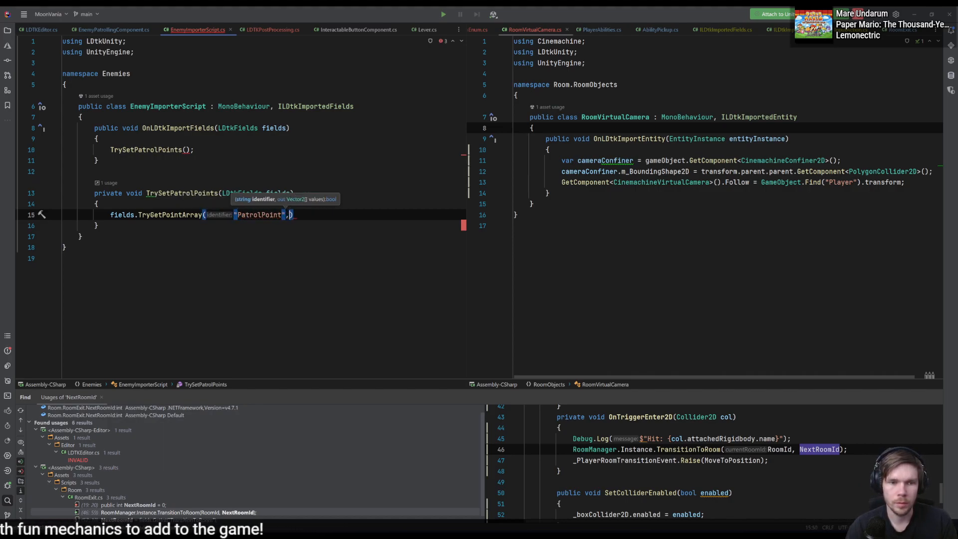
pyautogui.write('poitn')
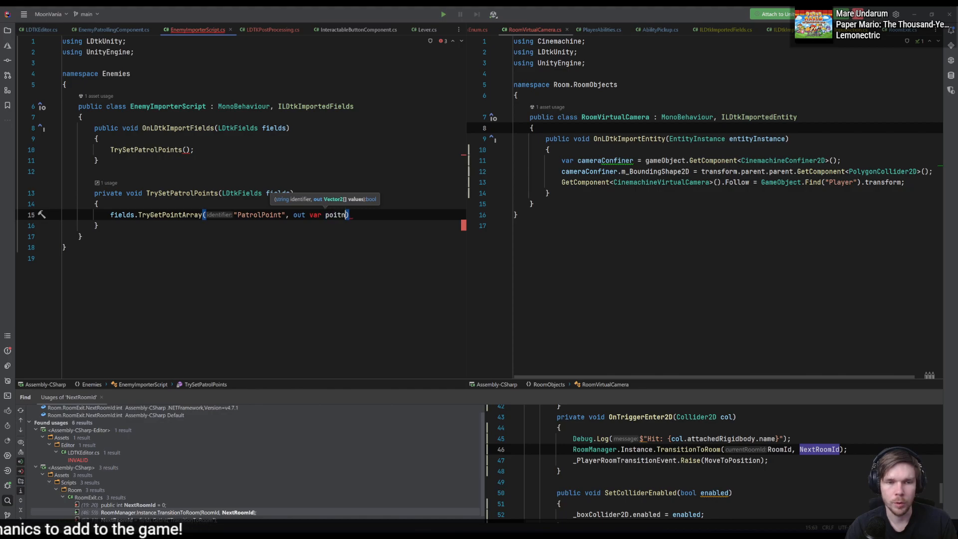
pyautogui.write('s')
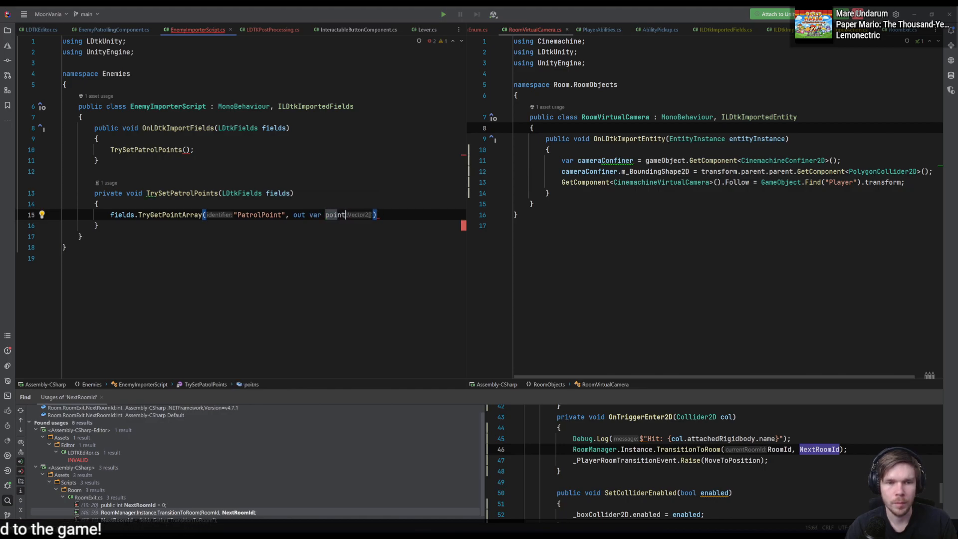
# - Turn the TryGetPointArray call into the condition of an if statement with an empty braced body
pyautogui.press('Return')
pyautogui.write('{')
pyautogui.press('Return')
pyautogui.press('Up')
pyautogui.press('Up')
pyautogui.press('Left')
pyautogui.press('Left')
pyautogui.press('Left')
pyautogui.press('Left')
pyautogui.press('Left')
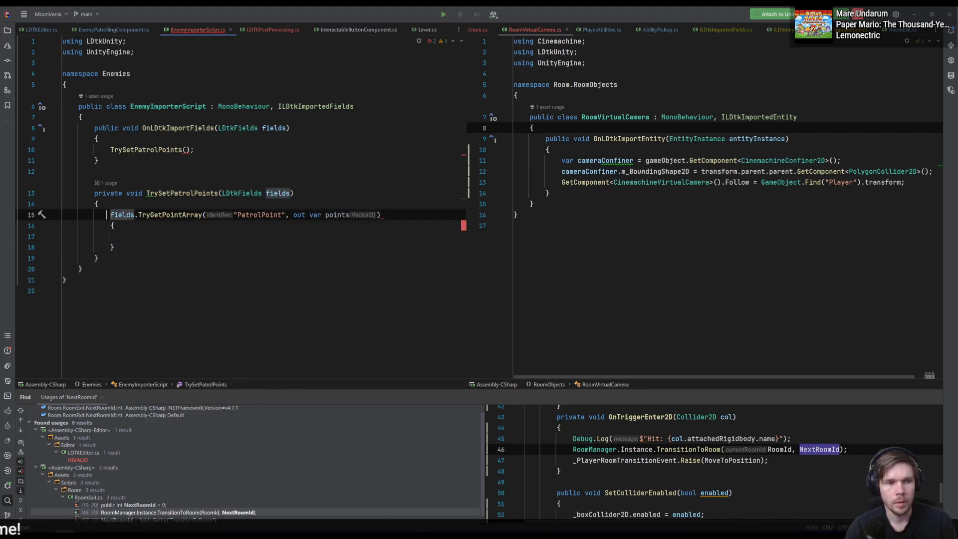
pyautogui.write('if(')
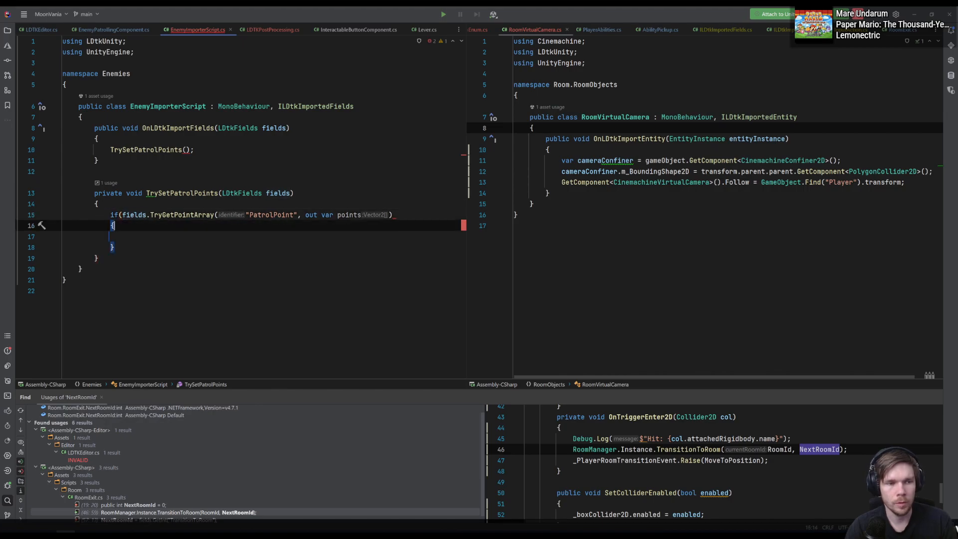
pyautogui.write(')')
pyautogui.press('Down')
pyautogui.press('Down')
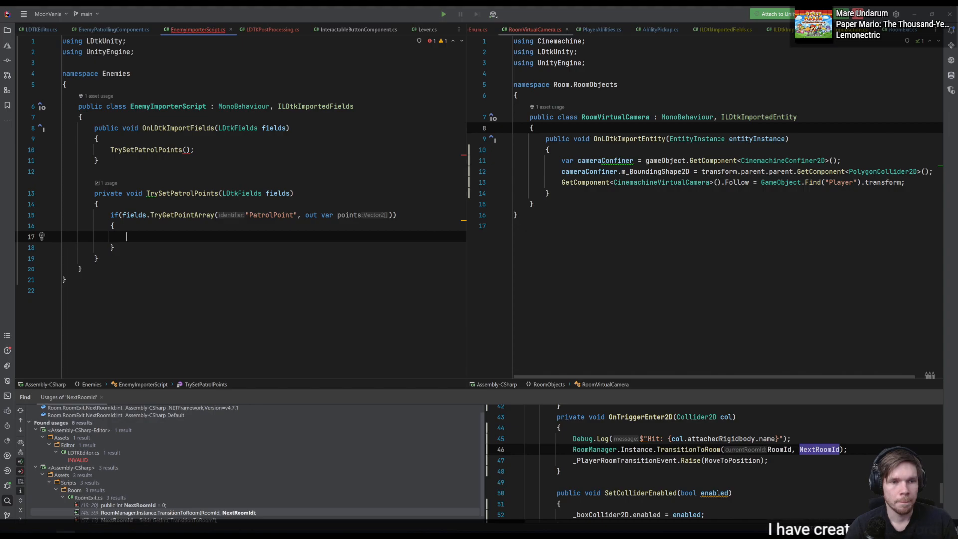
# - Pass fields as the argument of the TrySetPatrolPoints call in OnLDtkImportFields
pyautogui.press('Up')
pyautogui.press('Up')
pyautogui.press('Up')
pyautogui.press('Up')
pyautogui.press('Up')
pyautogui.press('Up')
pyautogui.press('Up')
pyautogui.hotkey('ctrl', 'Right')
pyautogui.hotkey('ctrl', 'Right')
pyautogui.hotkey('ctrl', 'Right')
pyautogui.press('Left')
pyautogui.press('Left')
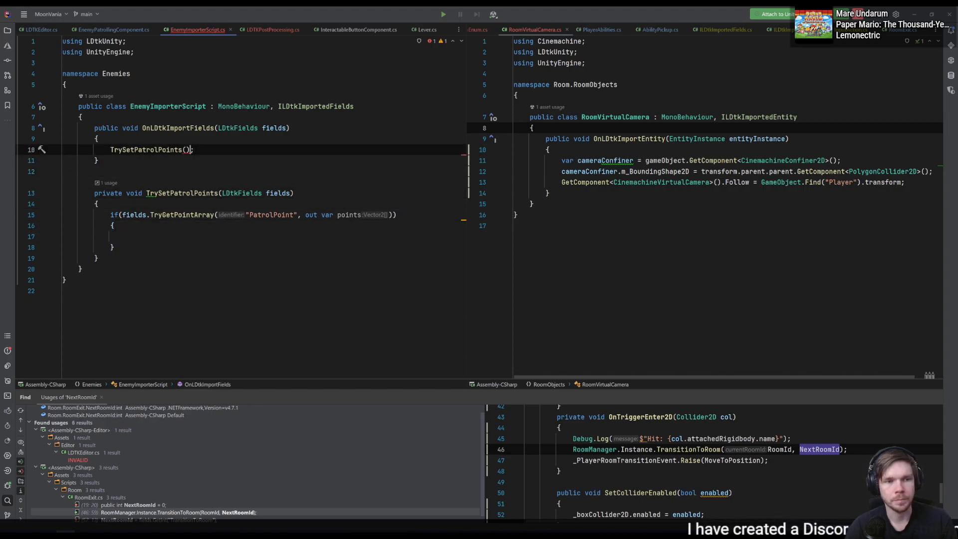
pyautogui.press('Left')
pyautogui.write('fiel')
pyautogui.press('Escape')
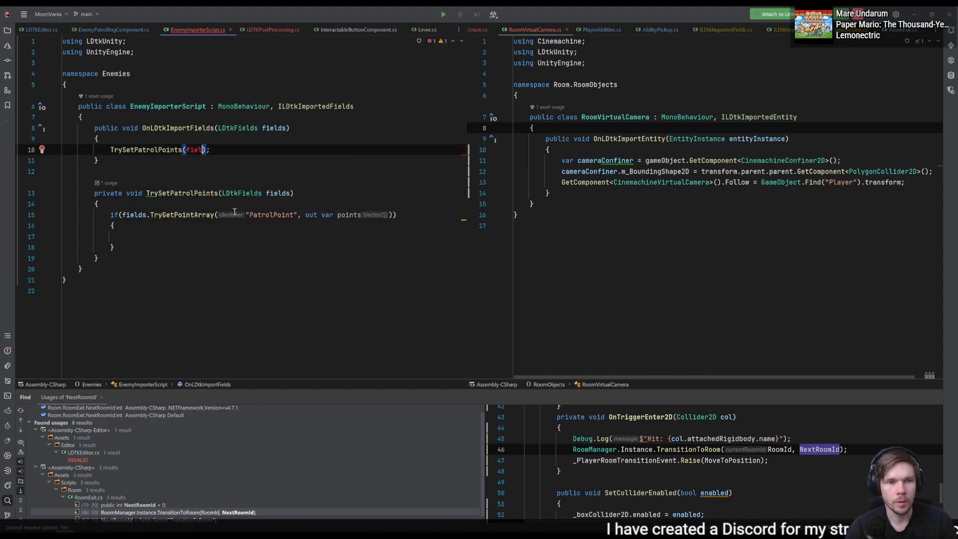
pyautogui.write('ds')
pyautogui.press('Down')
pyautogui.press('Down')
pyautogui.press('Down')
pyautogui.press('Down')
pyautogui.press('Down')
pyautogui.press('Down')
pyautogui.press('Down')
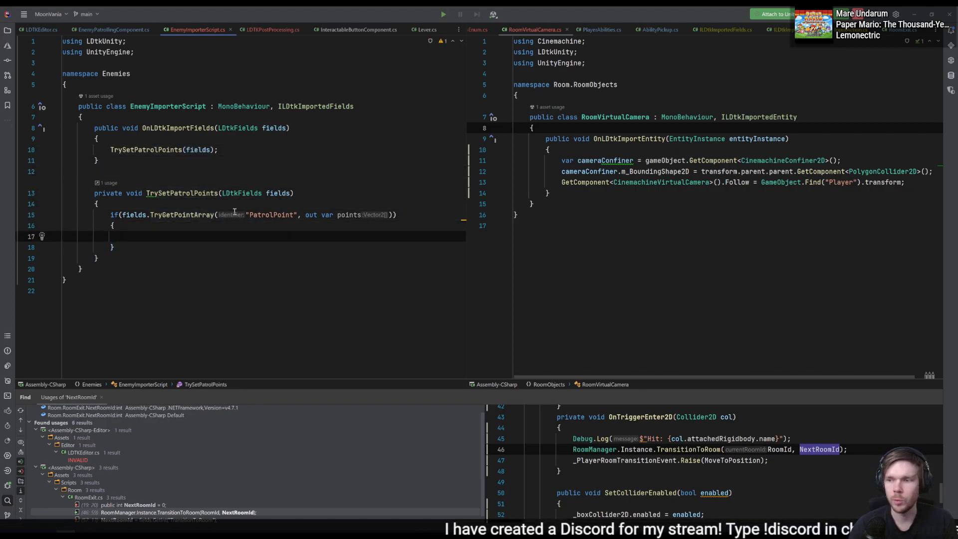
# - Move EnemyImporterScript.cs to the other editor split, close LDTKPostProcessing.cs, and bring up the patrol code of LoadEnemiesInRoom in LDTKEditor.cs beside it
pyautogui.moveTo(208, 38); pyautogui.dragTo(523, 28)
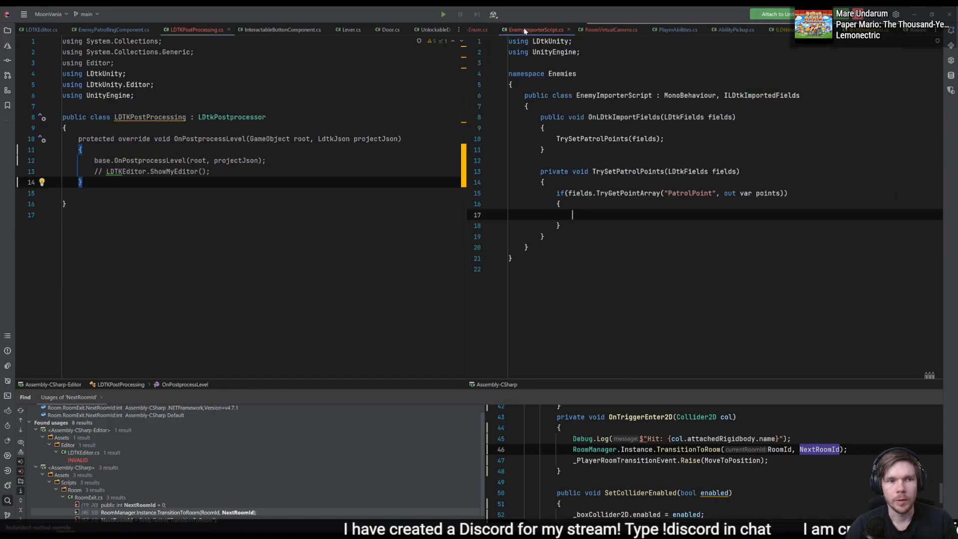
pyautogui.middleClick(203, 29)
pyautogui.click(43, 30)
pyautogui.click(302, 206)
pyautogui.scroll(2, 305, 214)
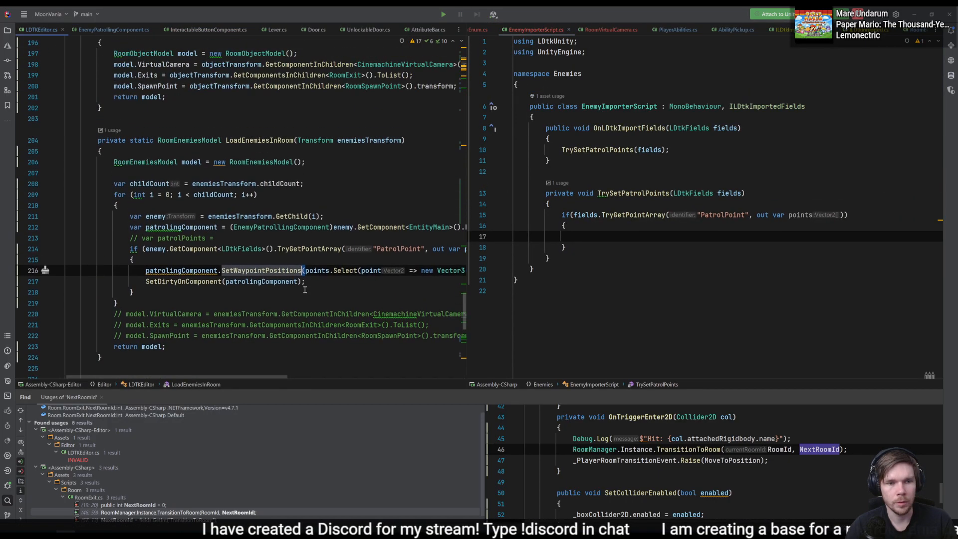
pyautogui.click(329, 227)
pyautogui.click(328, 260)
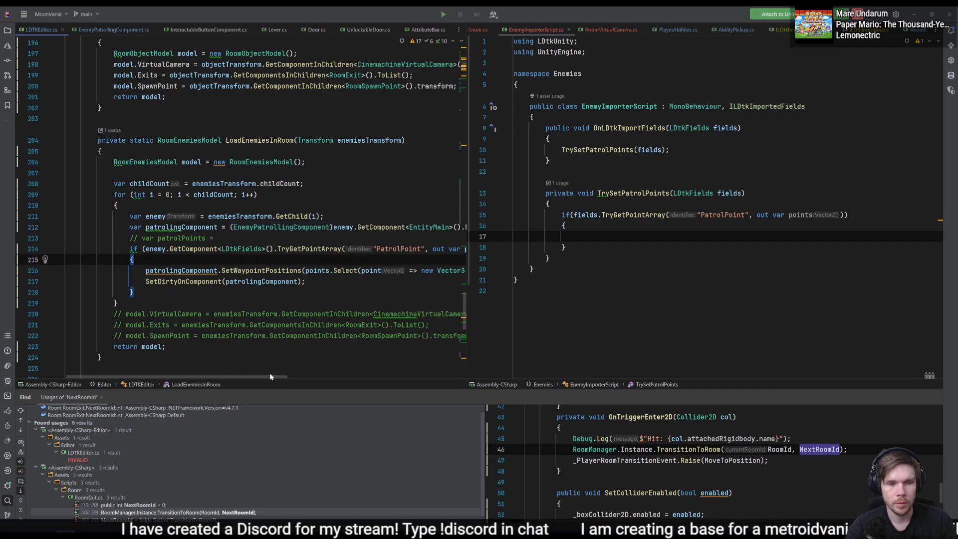
pyautogui.moveTo(269, 373); pyautogui.dragTo(308, 373)
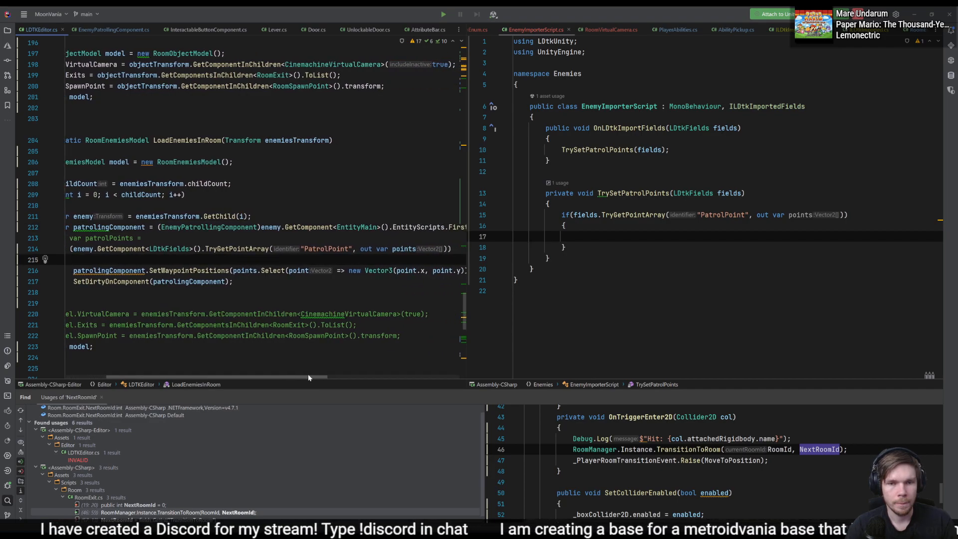
# - Write GetComponent<EntityMain>().EntityScripts inside the if block, importing the Entities namespace
pyautogui.click(744, 233)
pyautogui.write('GetComponent')
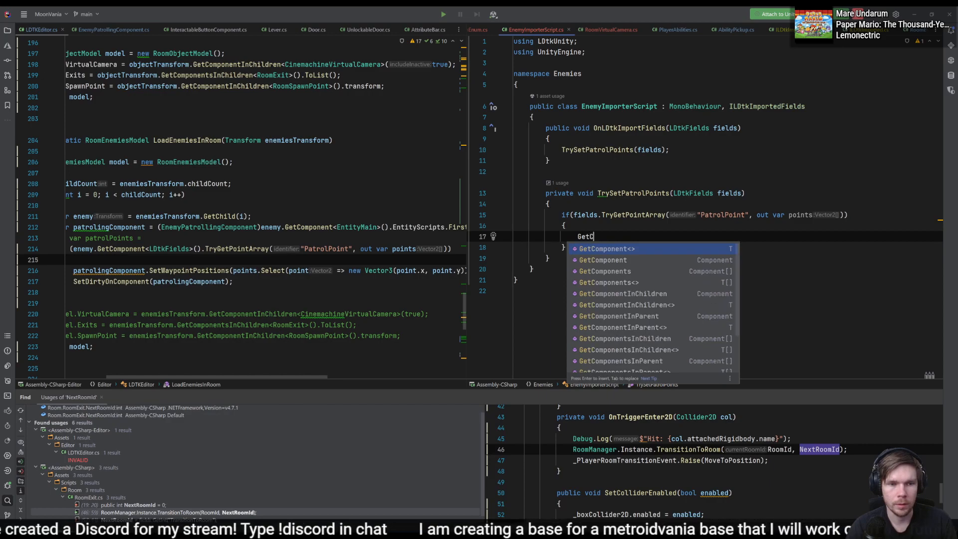
pyautogui.press('Return')
pyautogui.write('Entity')
pyautogui.write('Main')
pyautogui.press('Return')
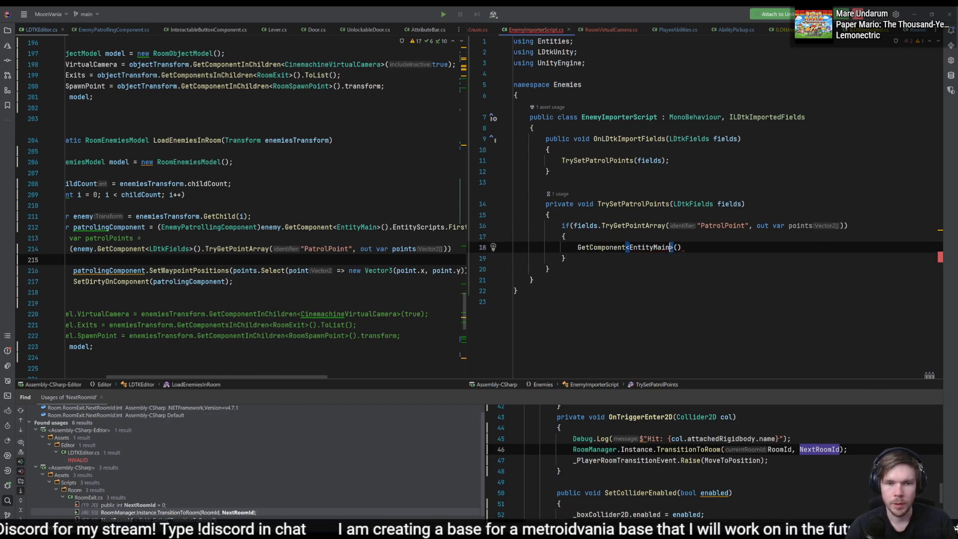
pyautogui.press('Right')
pyautogui.press('Right')
pyautogui.press('Right')
pyautogui.write('.enti')
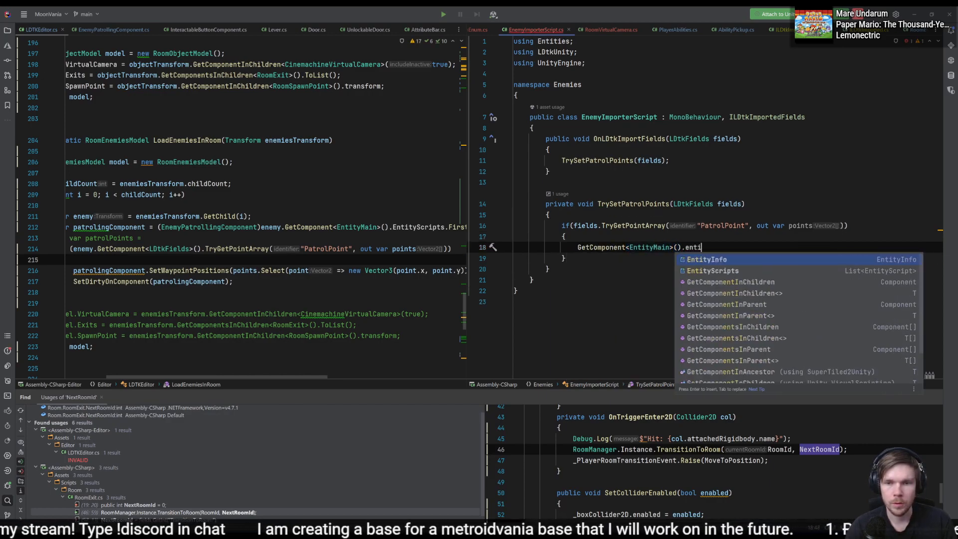
pyautogui.press('Down')
pyautogui.press('Return')
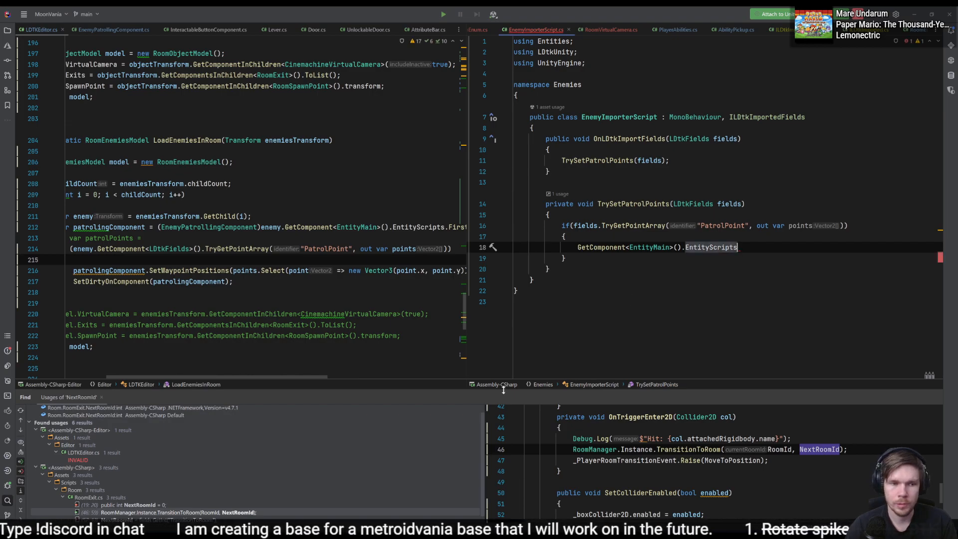
# - Replace the expression in the if block with the patrolingComponent declaration copied from LoadEnemiesInRoom in LDTKEditor.cs
pyautogui.click(315, 221)
pyautogui.click(312, 227)
pyautogui.hotkey('ctrl', 'c')
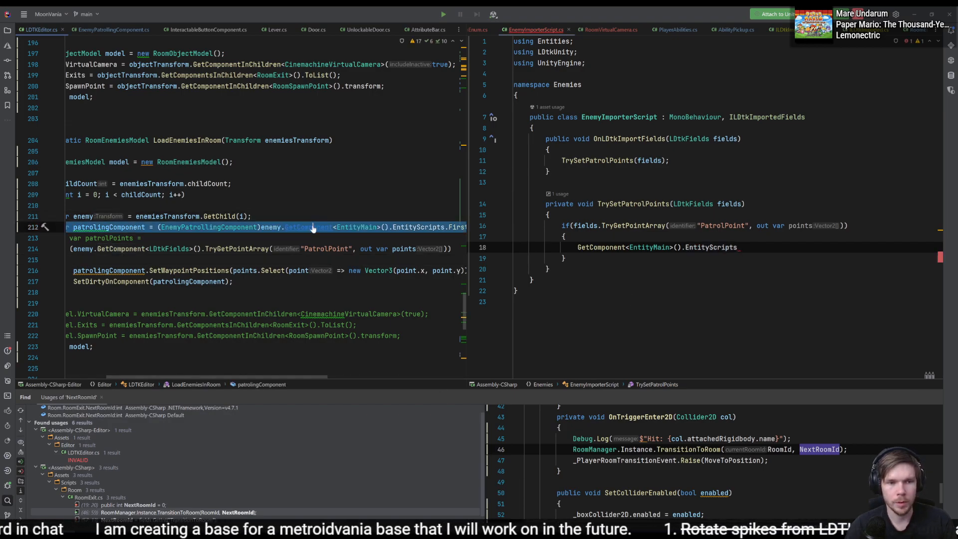
pyautogui.moveTo(746, 248); pyautogui.dragTo(577, 248)
pyautogui.hotkey('ctrl', 'v')
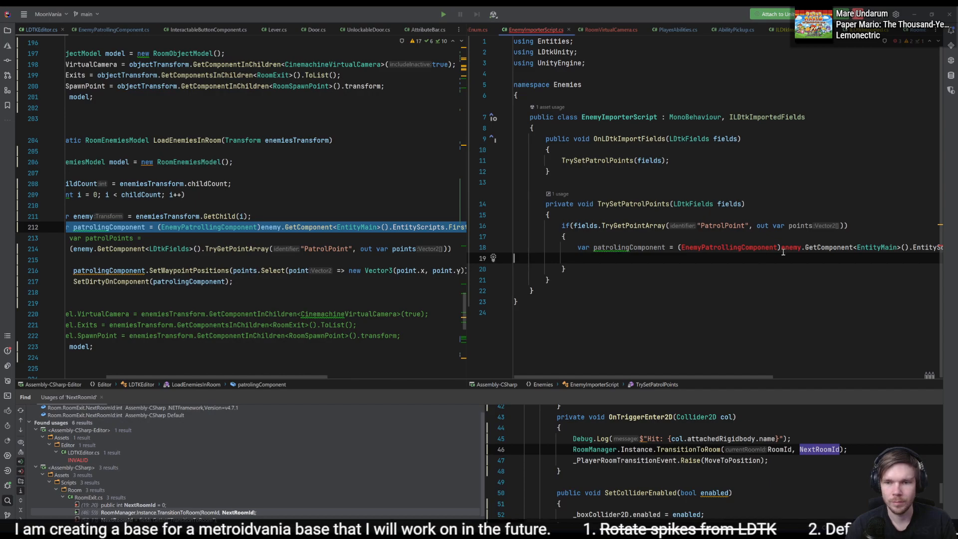
# - Remove the enemy. prefix from the patrolingComponent declaration and import the EntityComponents.Enemies namespace for EnemyPatrollingComponent
pyautogui.doubleClick(796, 248)
pyautogui.press('BackSpace')
pyautogui.press('BackSpace')
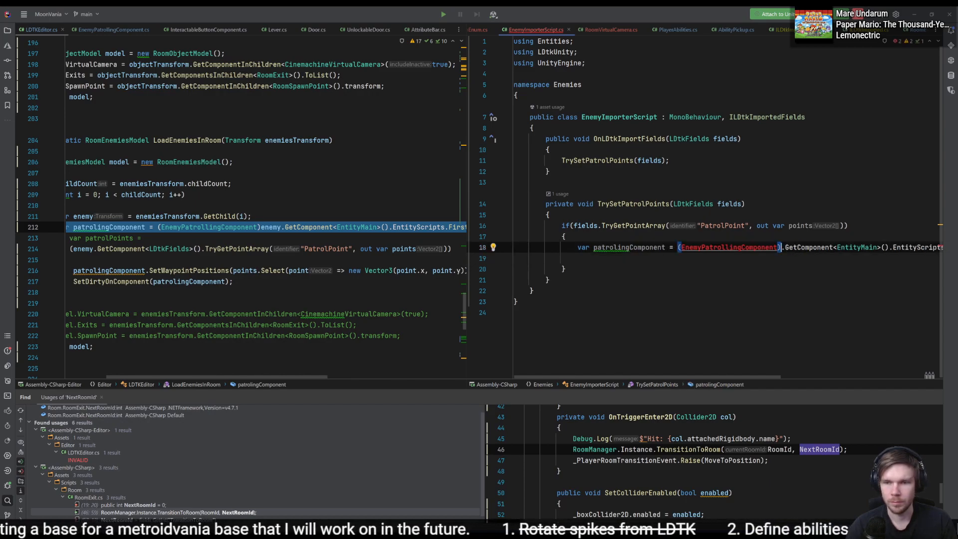
pyautogui.write(')')
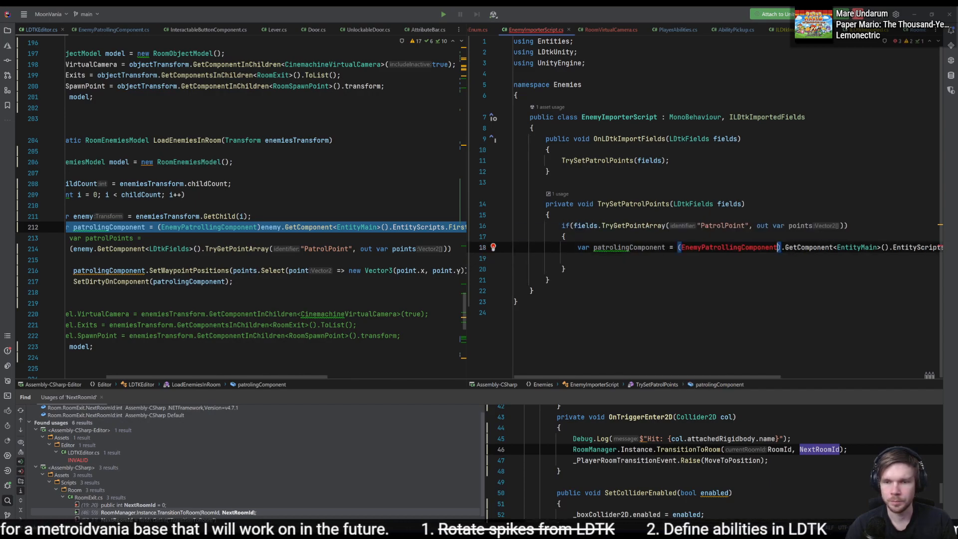
pyautogui.press('Left')
pyautogui.hotkey('alt', 'Return')
pyautogui.press('Return')
pyautogui.press('BackSpace')
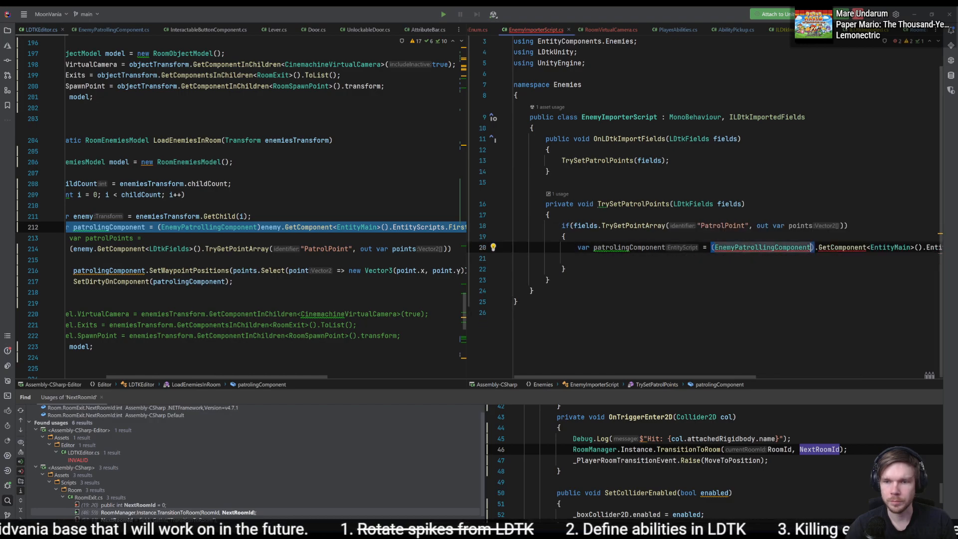
pyautogui.press('Right')
pyautogui.press('Right')
pyautogui.press('BackSpace')
pyautogui.hotkey('ctrl', 'Right')
pyautogui.hotkey('ctrl', 'Right')
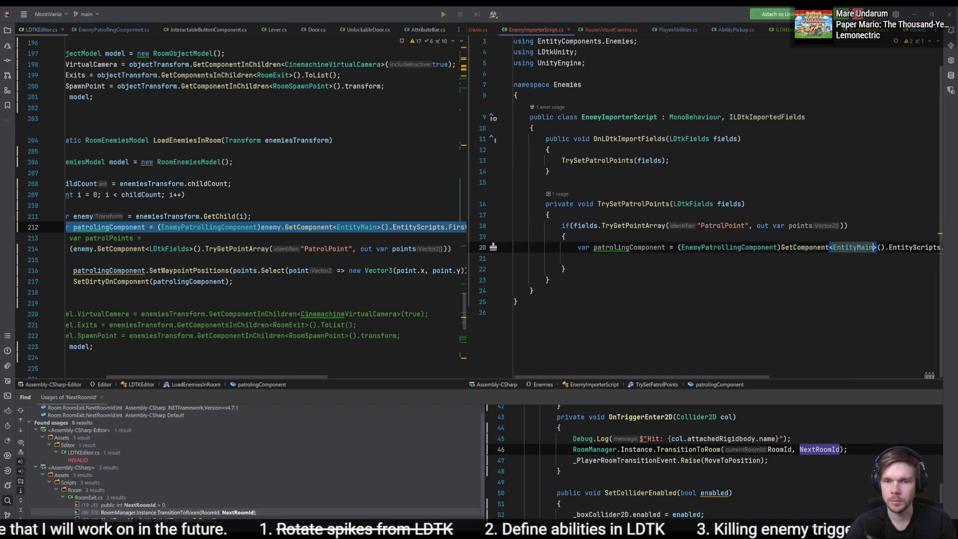
# - Copy the SetWaypointPositions and SetDirtyOnComponent lines from LoadEnemiesInRoom to below the patrolingComponent declaration in TrySetPatrolPoints
pyautogui.press('Down')
pyautogui.click(411, 249)
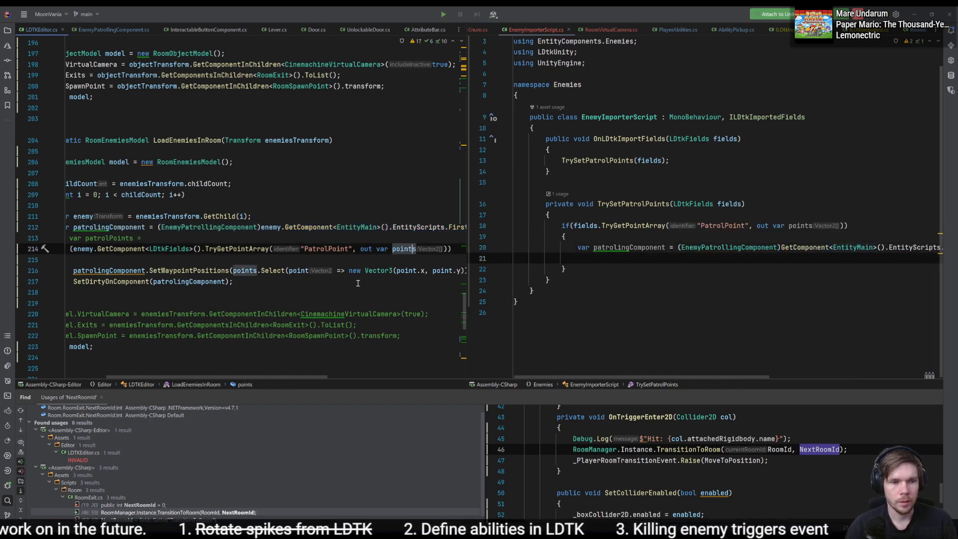
pyautogui.click(234, 302)
pyautogui.moveTo(234, 281); pyautogui.dragTo(260, 256)
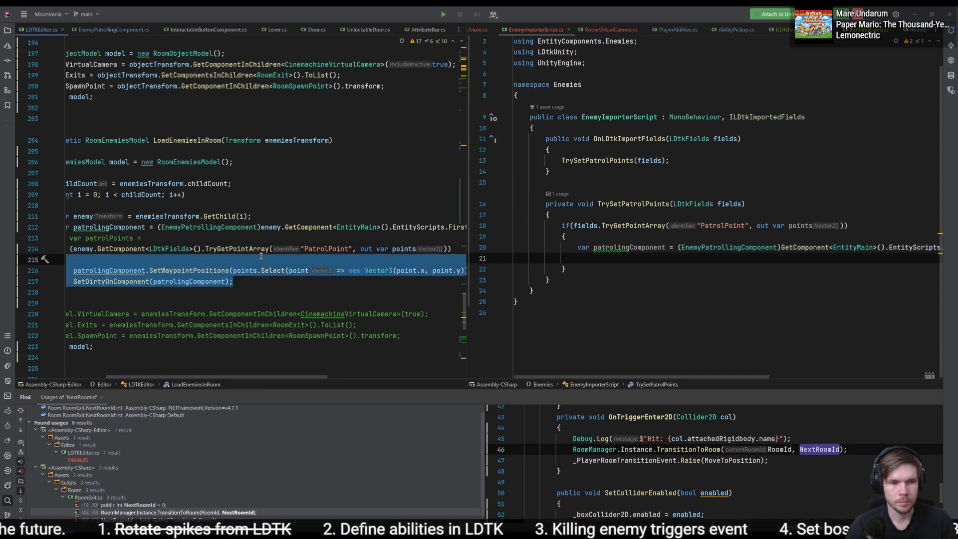
pyautogui.hotkey('ctrl', 'v')
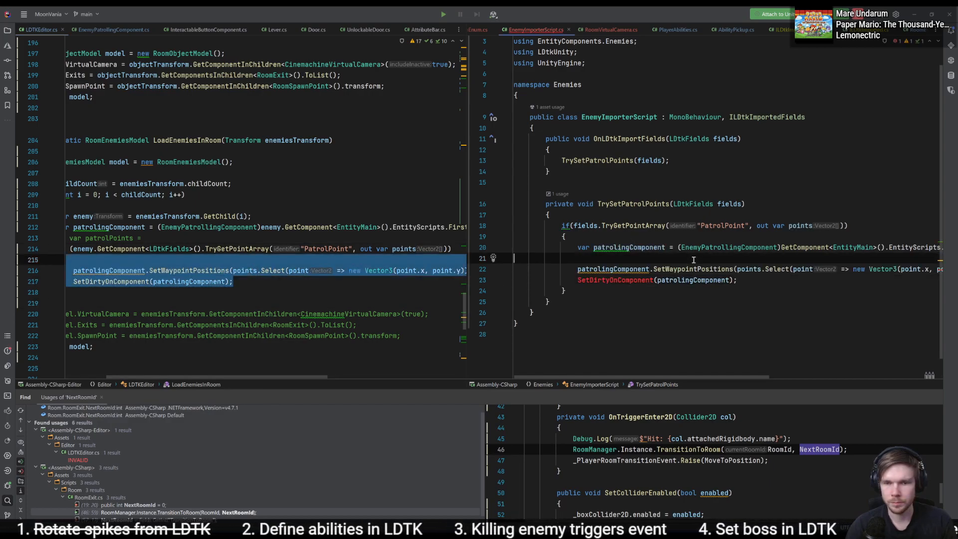
# - Compare the full copied lines in TrySetPatrolPoints with the original patrol code in LoadEnemiesInRoom
pyautogui.hscroll(3, 699, 267)
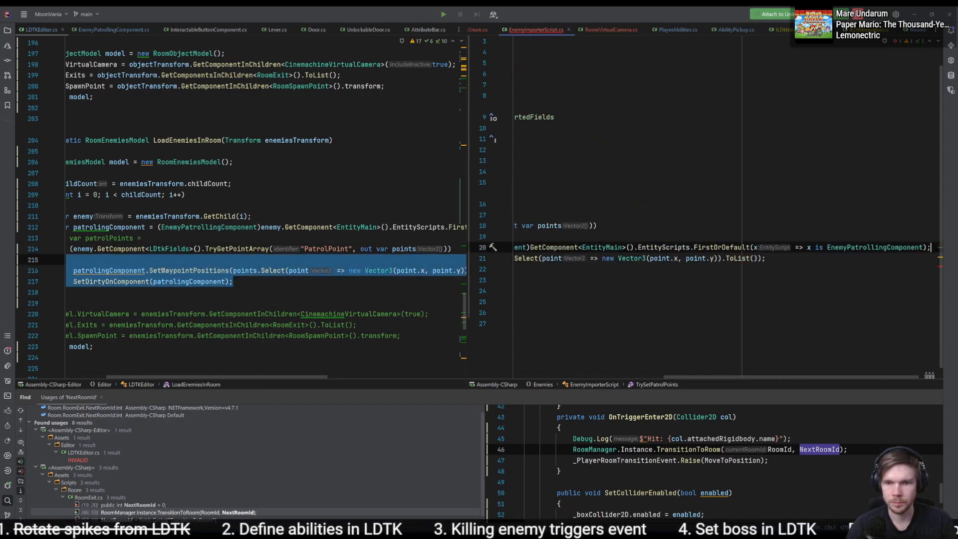
pyautogui.click(696, 376)
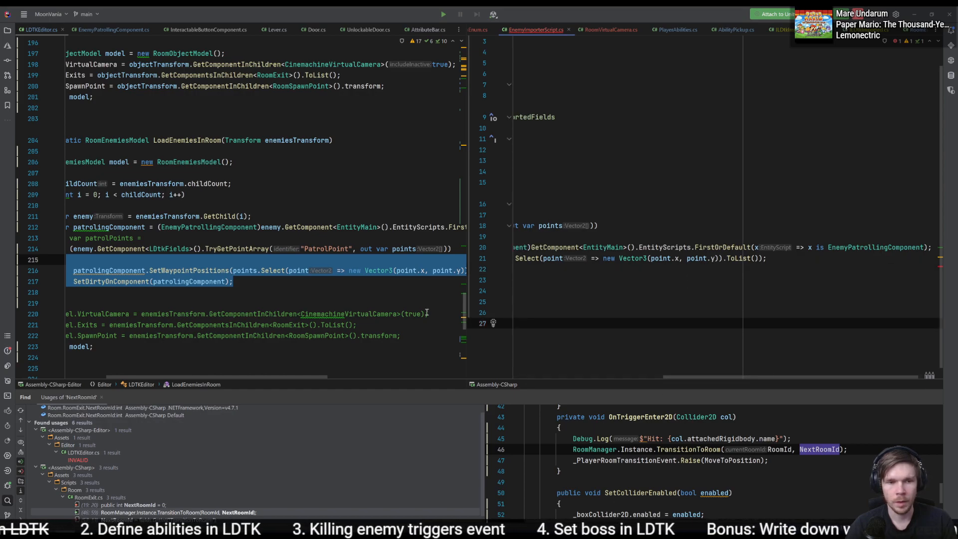
pyautogui.moveTo(305, 376); pyautogui.dragTo(249, 374)
pyautogui.moveTo(193, 294); pyautogui.dragTo(263, 241)
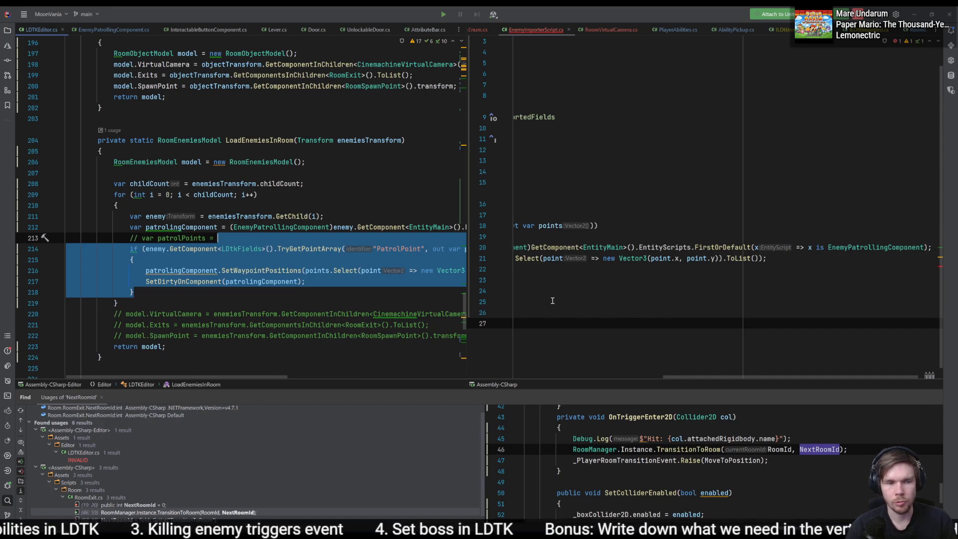
pyautogui.click(278, 249)
pyautogui.click(362, 219)
pyautogui.click(367, 226)
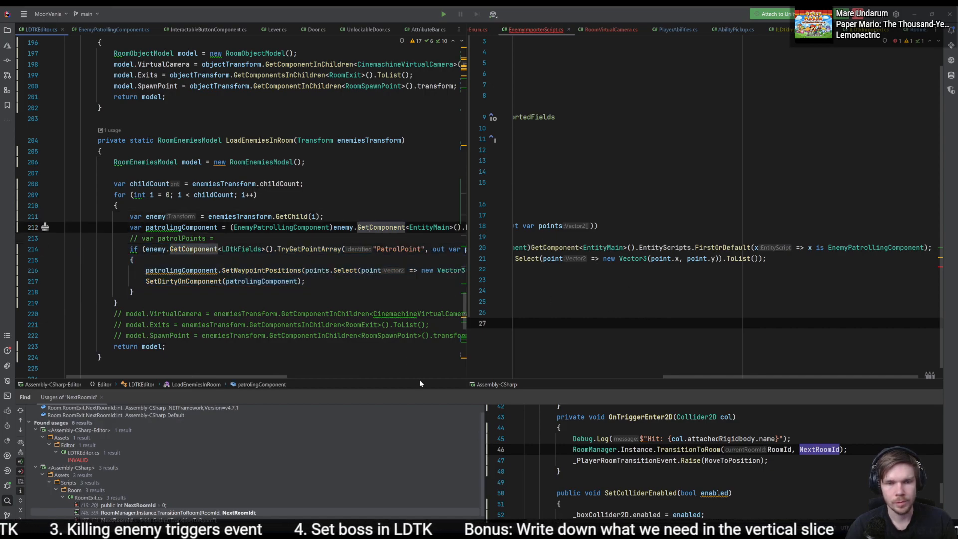
pyautogui.click(682, 387)
pyautogui.moveTo(678, 379); pyautogui.dragTo(545, 380)
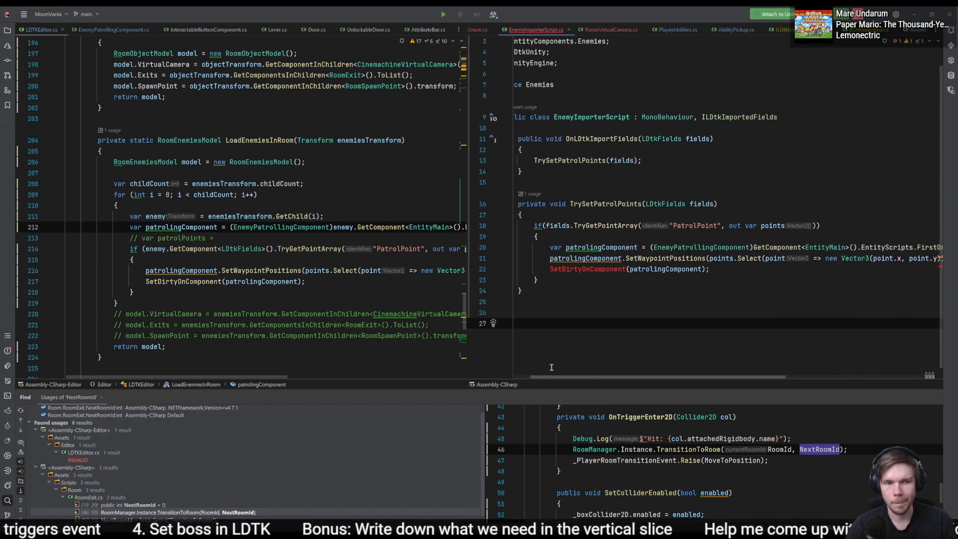
# - Remove the SetDirtyOnComponent(patrolingComponent) line from TrySetPatrolPoints
pyautogui.click(726, 268)
pyautogui.hotkey('ctrl', 'x')
pyautogui.click(593, 258)
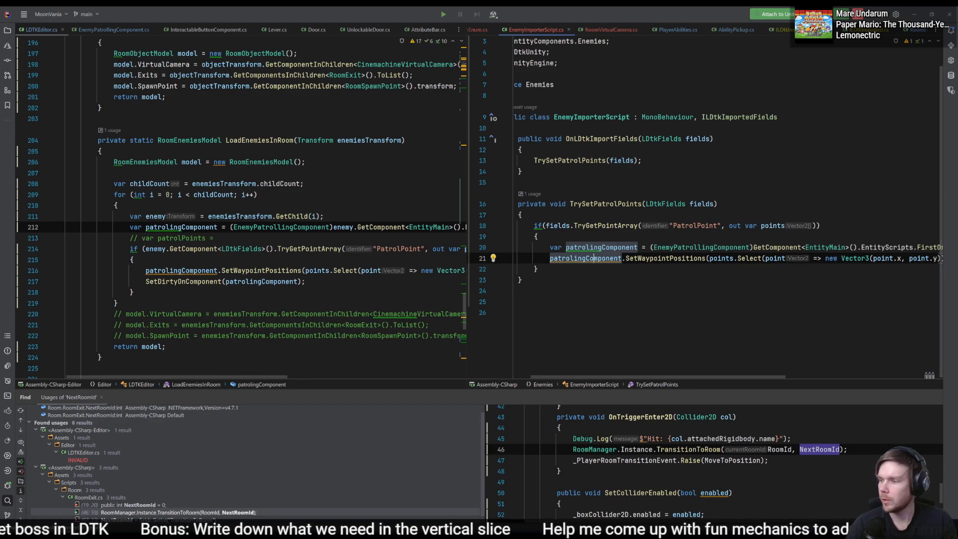
# - Switch to Unity and compare the Room_1 MagicAngel's imported PatrolPoint field with the Waypoint Positions of its EnemyPatrollingComponent
pyautogui.hotkey('alt', 'Tab')
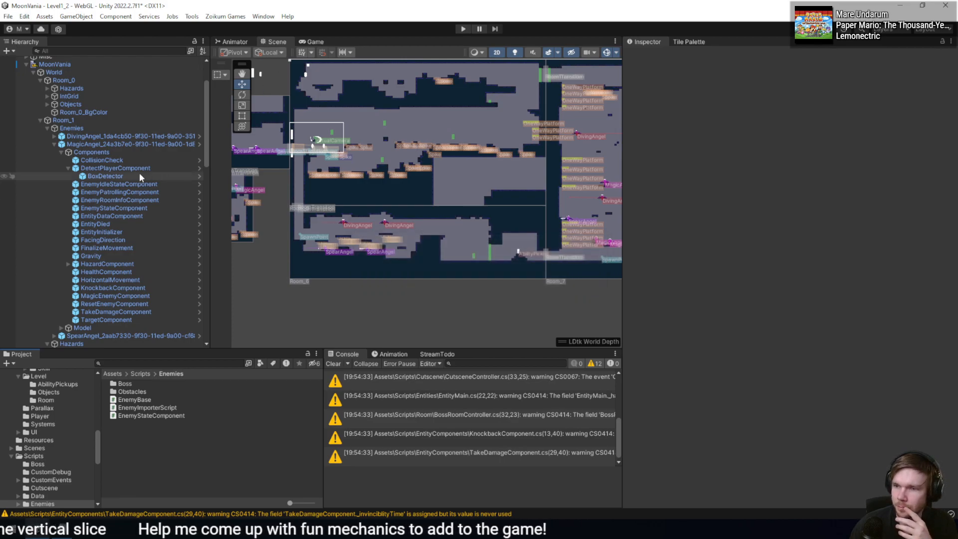
pyautogui.click(106, 145)
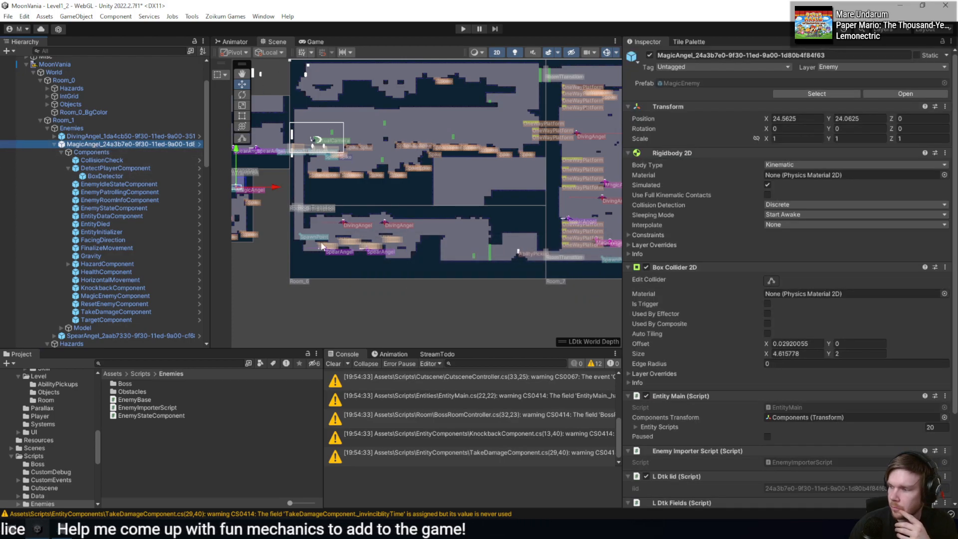
pyautogui.scroll(-2, 765, 336)
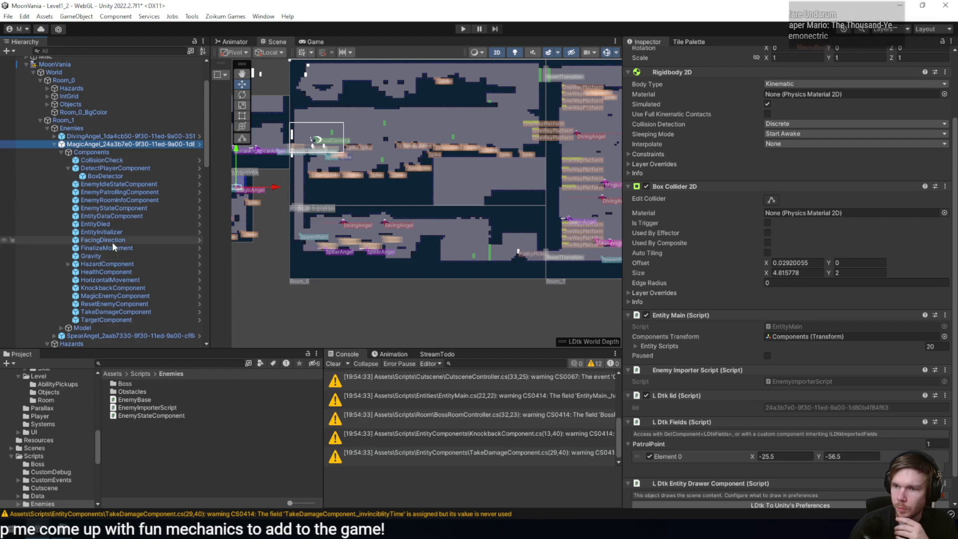
pyautogui.click(120, 199)
pyautogui.click(122, 193)
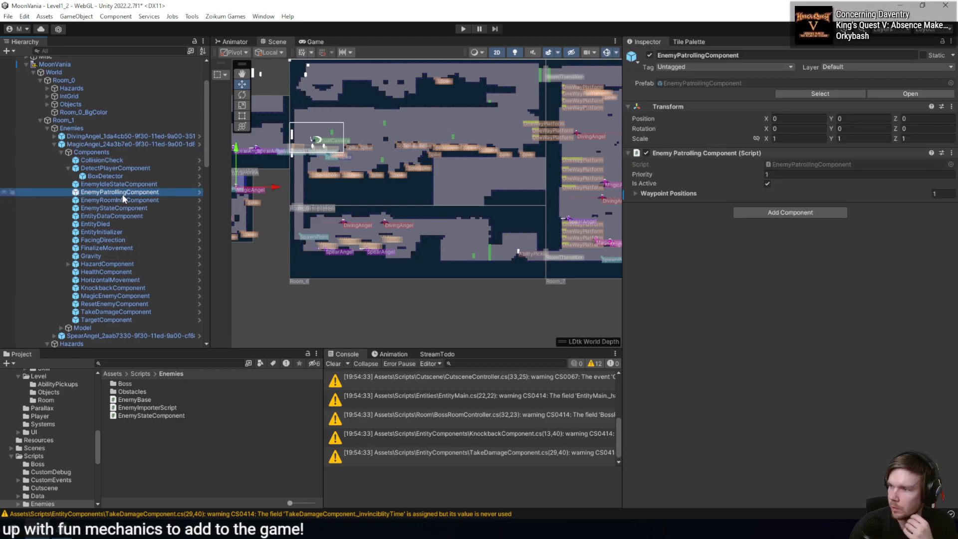
pyautogui.click(637, 194)
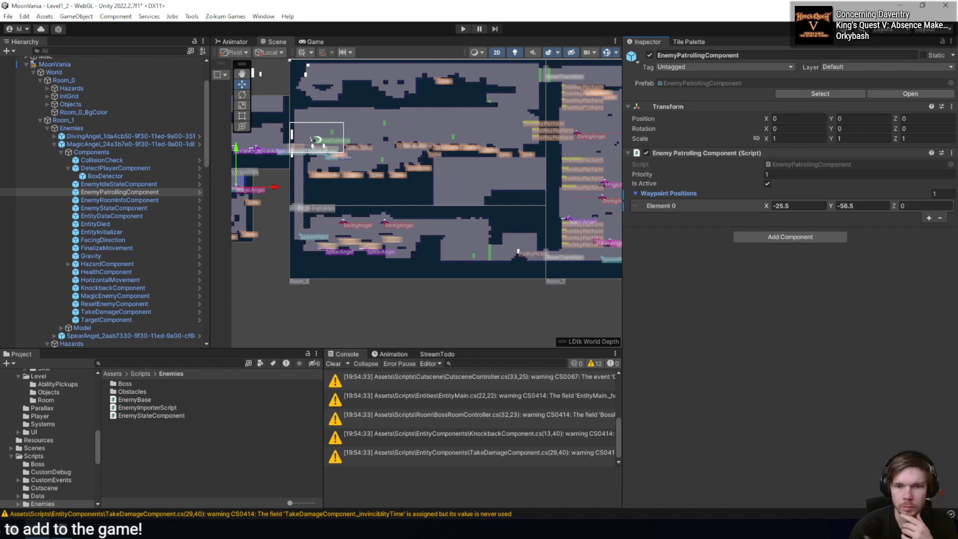
# - Switch to the code editor and comment out the whole body of LoadEnemiesInRoom in LDTKEditor.cs
pyautogui.hotkey('alt', 'Tab')
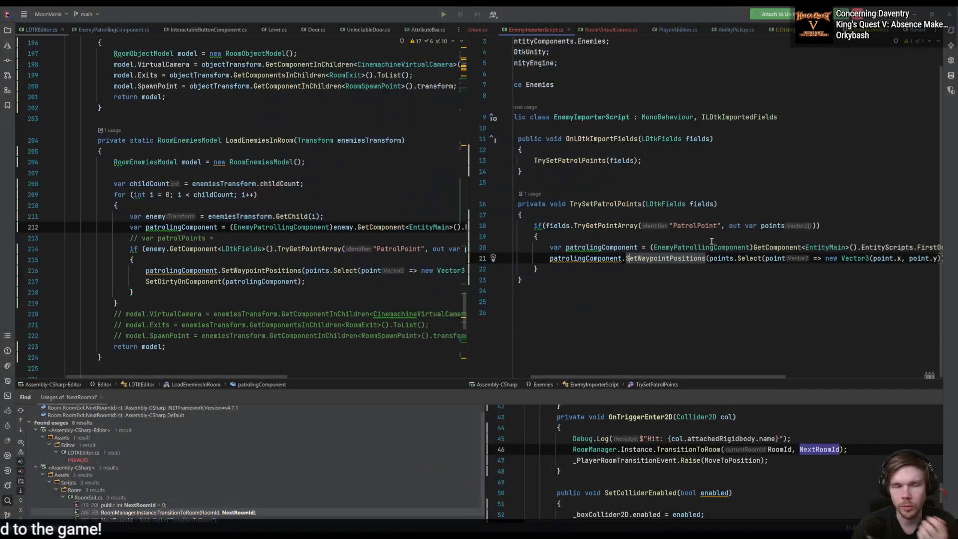
pyautogui.click(282, 293)
pyautogui.moveTo(190, 291); pyautogui.dragTo(142, 217)
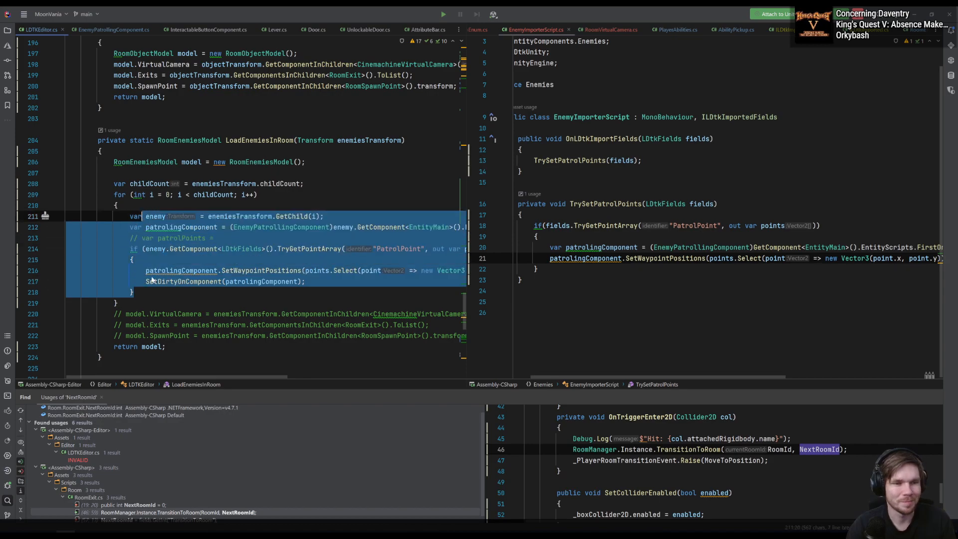
pyautogui.click(181, 346)
pyautogui.moveTo(181, 346); pyautogui.dragTo(114, 161)
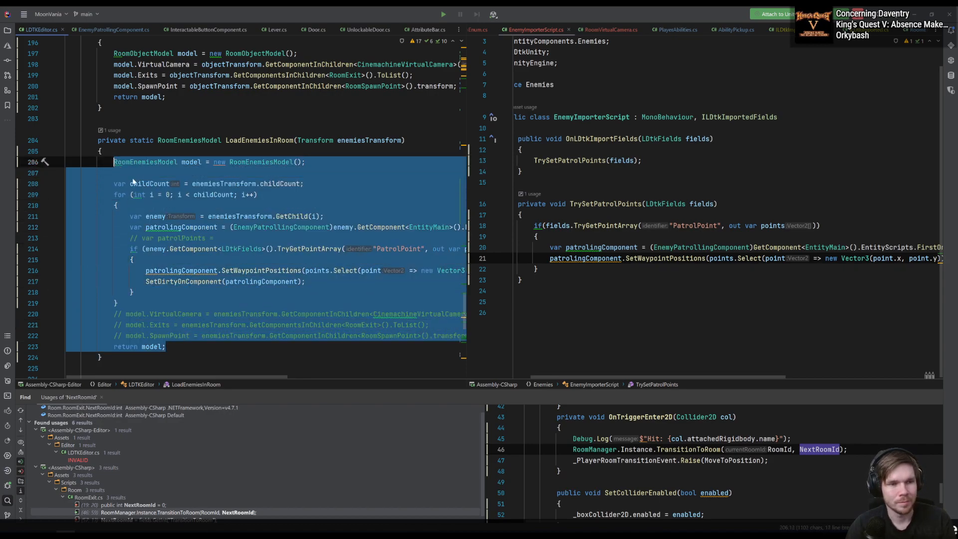
pyautogui.hotkey('ctrl', '/')
# - Review LoadObjectsInRoom in LDTKEditor.cs, including its virtual camera, exits and spawn point assignments, against the EntityMain lookup in TrySetPatrolPoints
pyautogui.scroll(5, 249, 224)
pyautogui.click(301, 269)
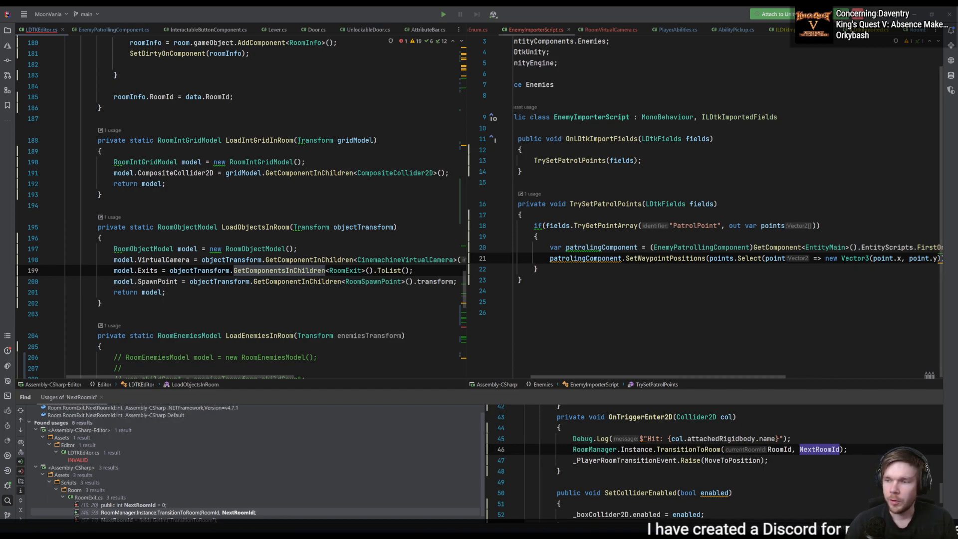
pyautogui.click(389, 260)
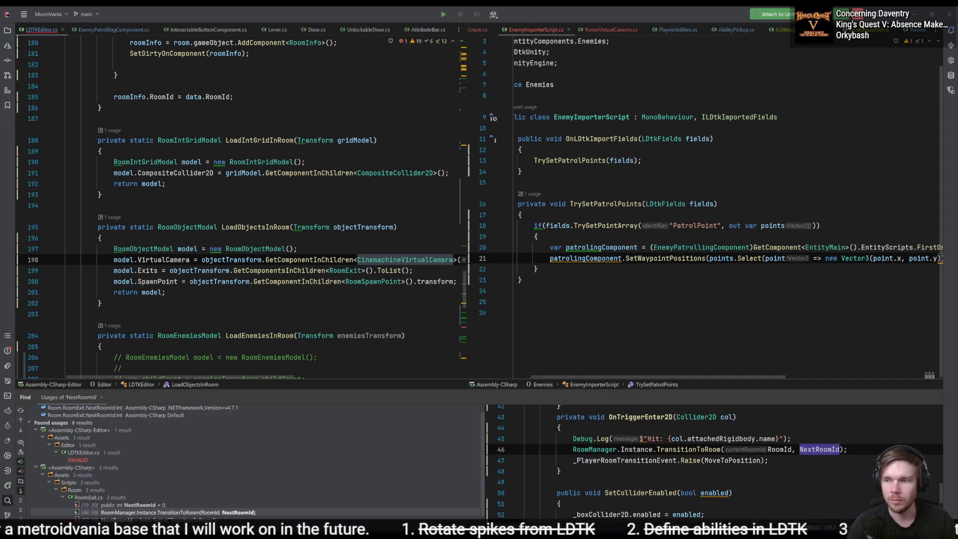
pyautogui.hotkey('alt', 'Tab')
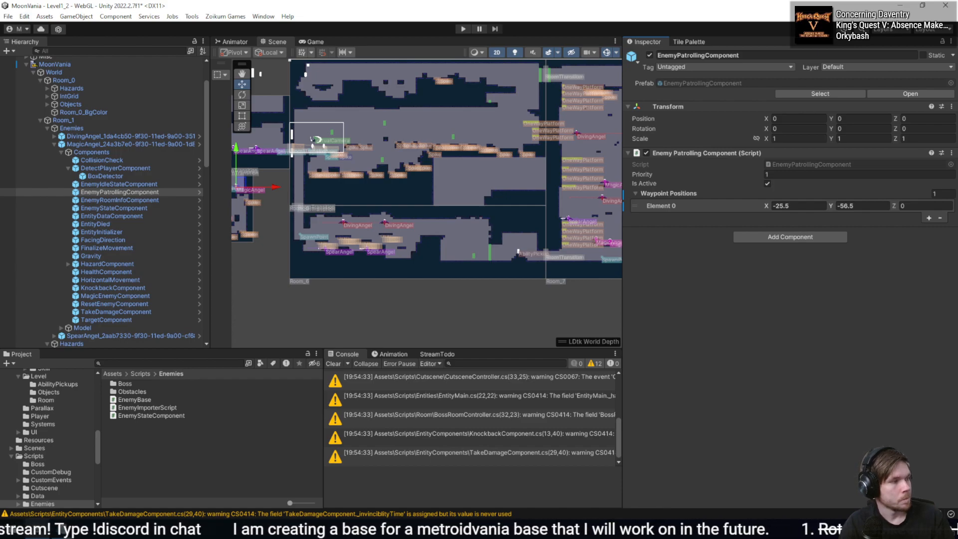
pyautogui.hotkey('alt', 'Tab')
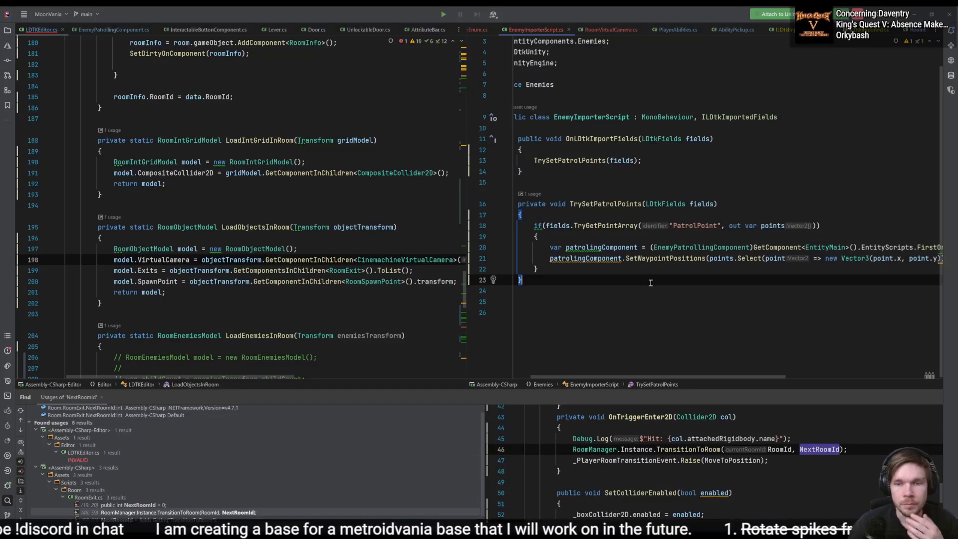
pyautogui.click(803, 247)
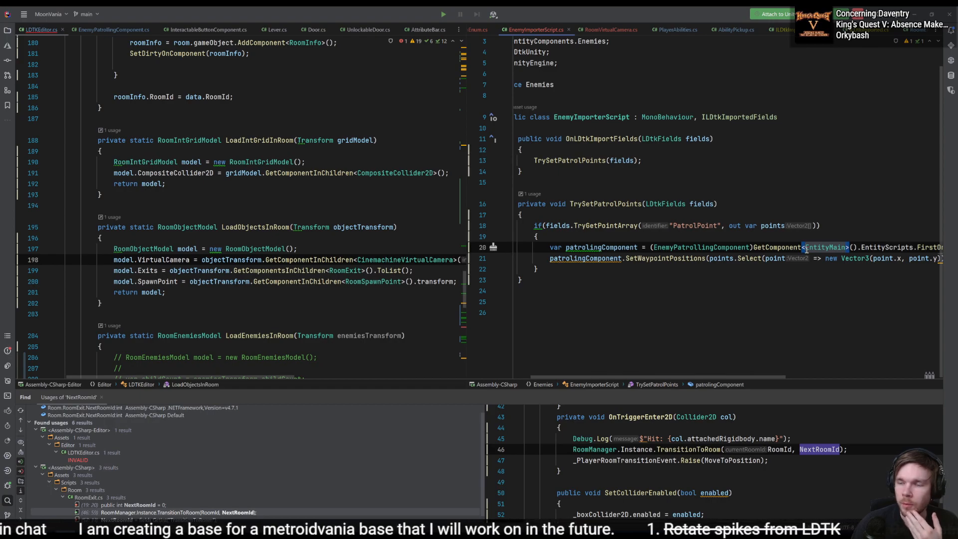
pyautogui.click(362, 272)
pyautogui.click(224, 281)
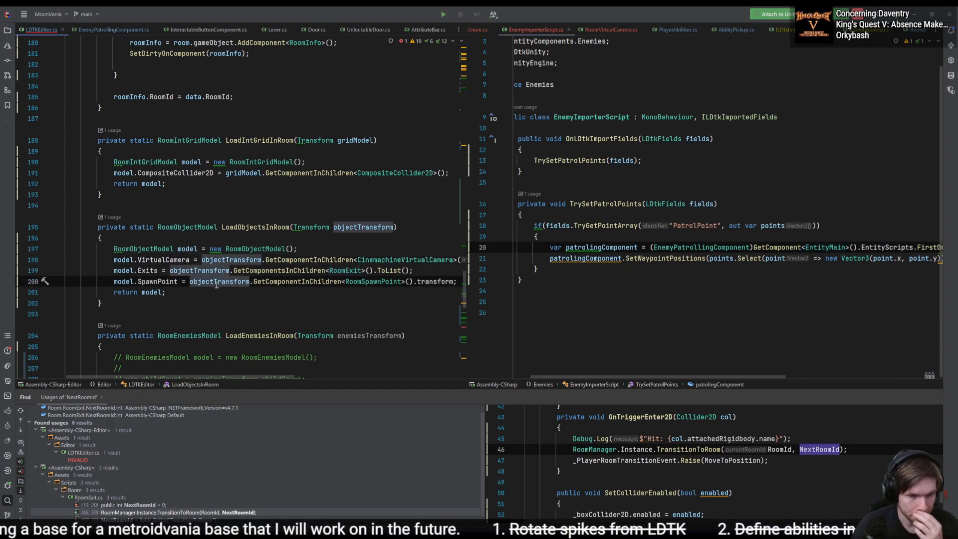
pyautogui.click(268, 227)
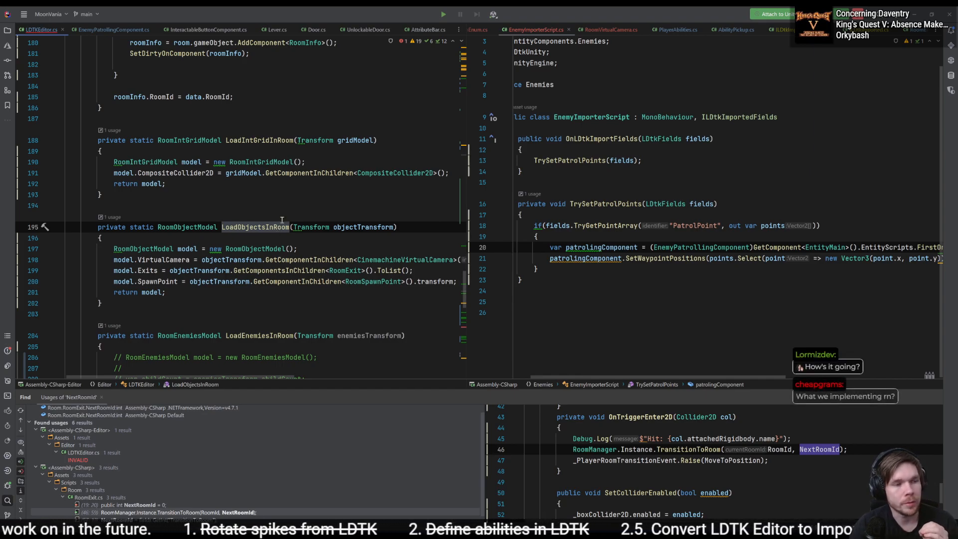
pyautogui.click(288, 205)
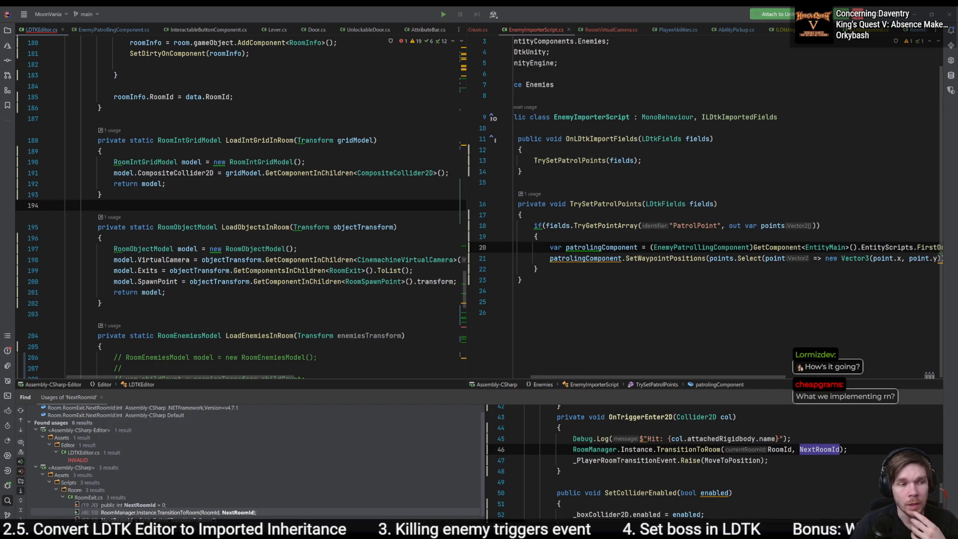
# - Switch to LDtk and examine the world layout, Room_6, and the enemy spawn and gate notes in Room_0
pyautogui.hotkey('alt', 'Tab')
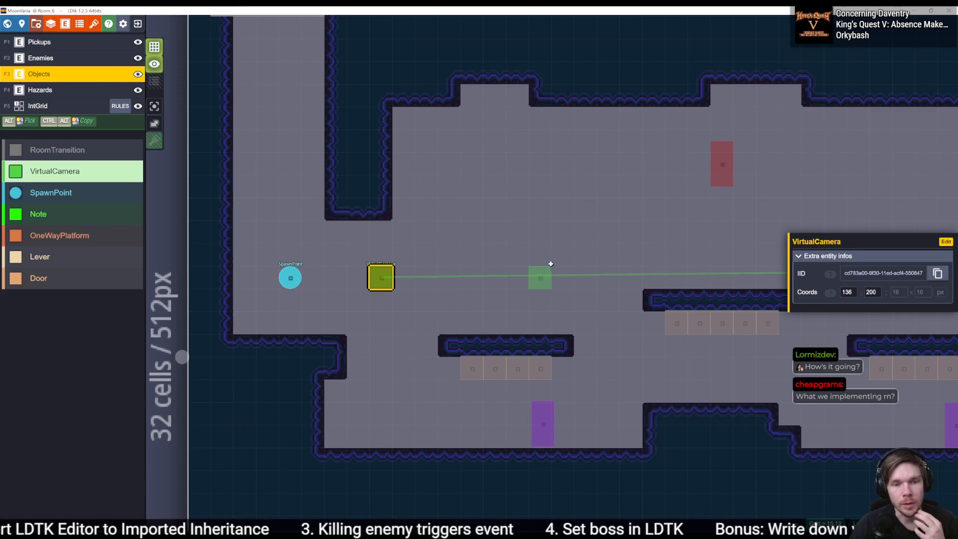
pyautogui.press('w')
pyautogui.scroll(3, 514, 239)
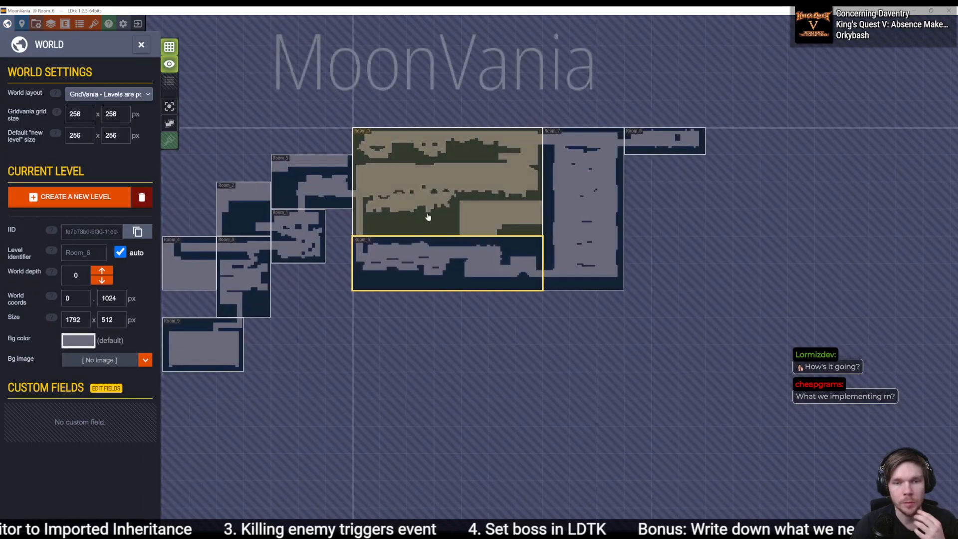
pyautogui.moveTo(429, 218); pyautogui.dragTo(536, 276, button='middle')
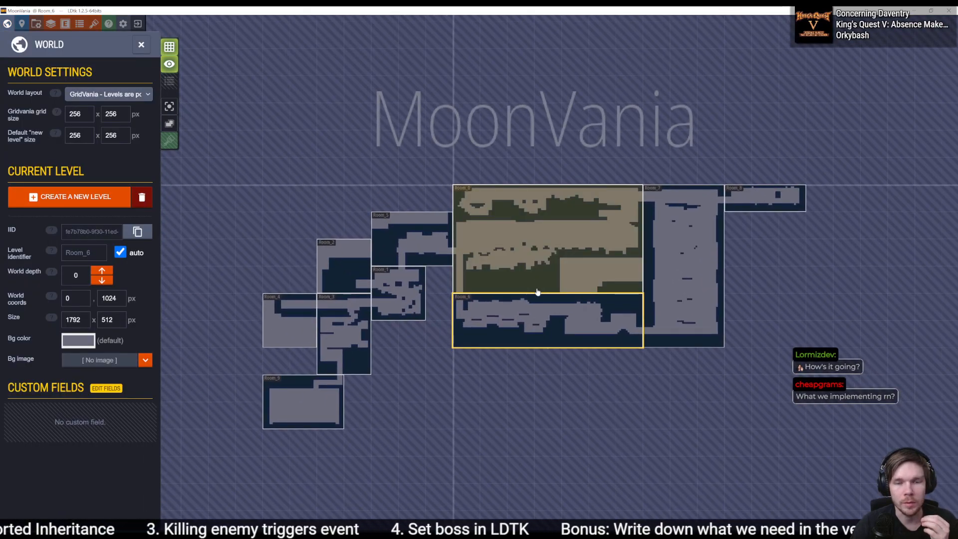
pyautogui.scroll(3, 571, 314)
pyautogui.click(603, 306)
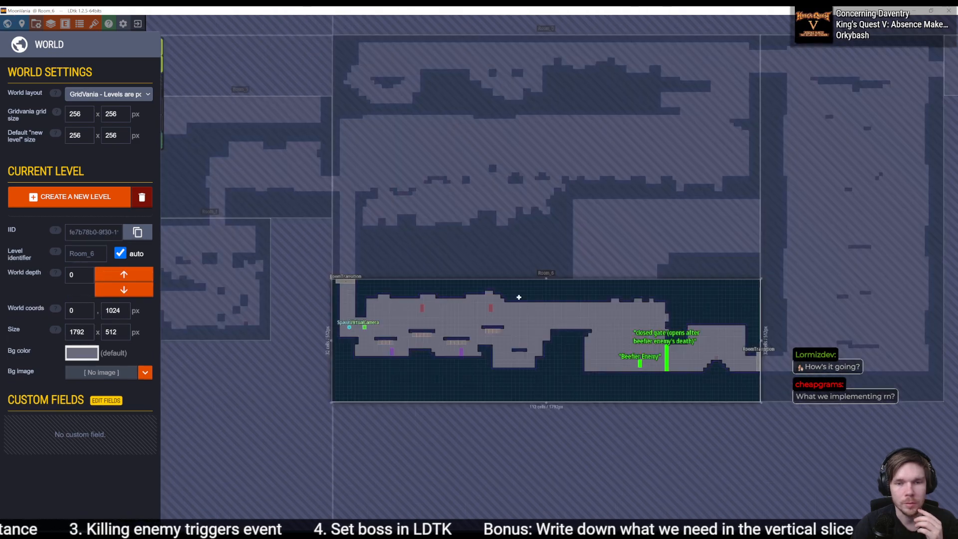
pyautogui.click(534, 232)
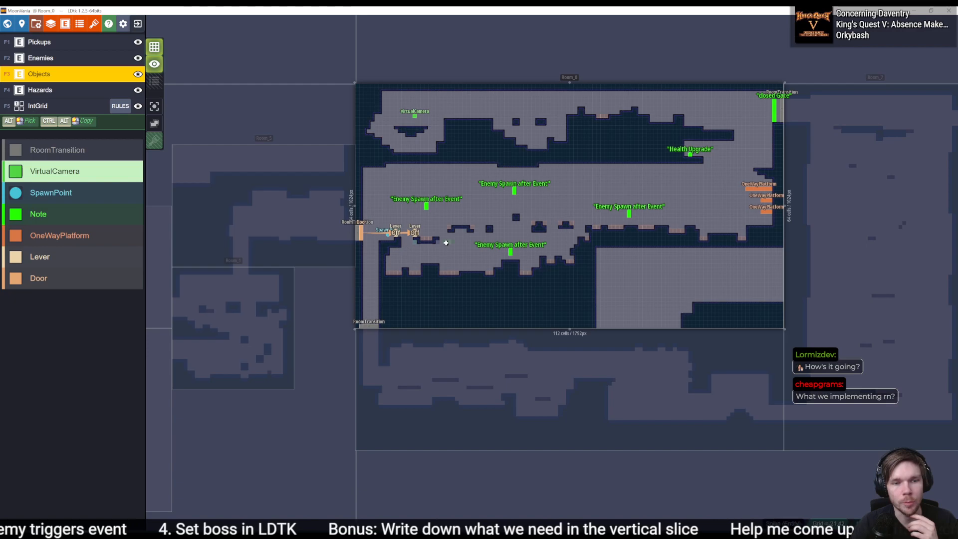
pyautogui.moveTo(658, 257); pyautogui.dragTo(551, 248, button='middle')
pyautogui.scroll(1, 558, 123)
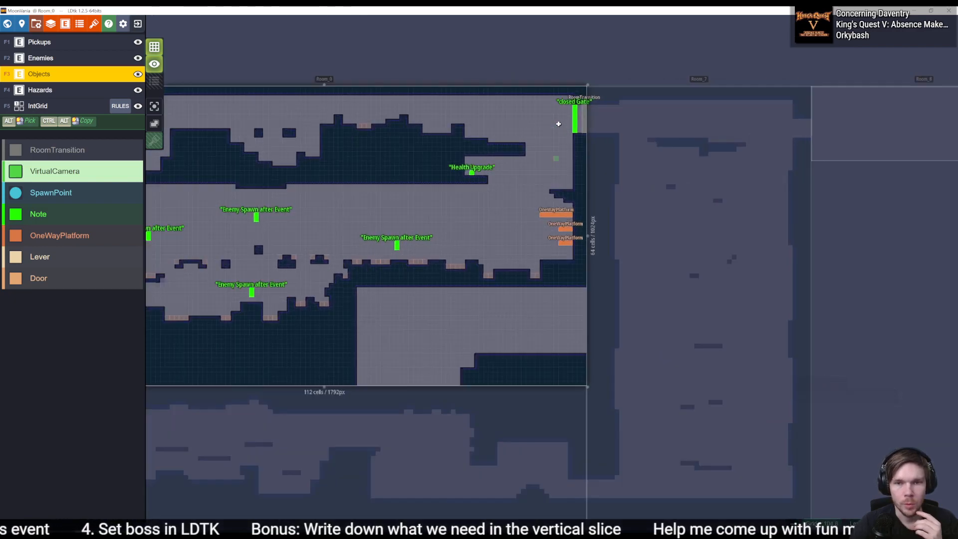
pyautogui.scroll(3, 558, 123)
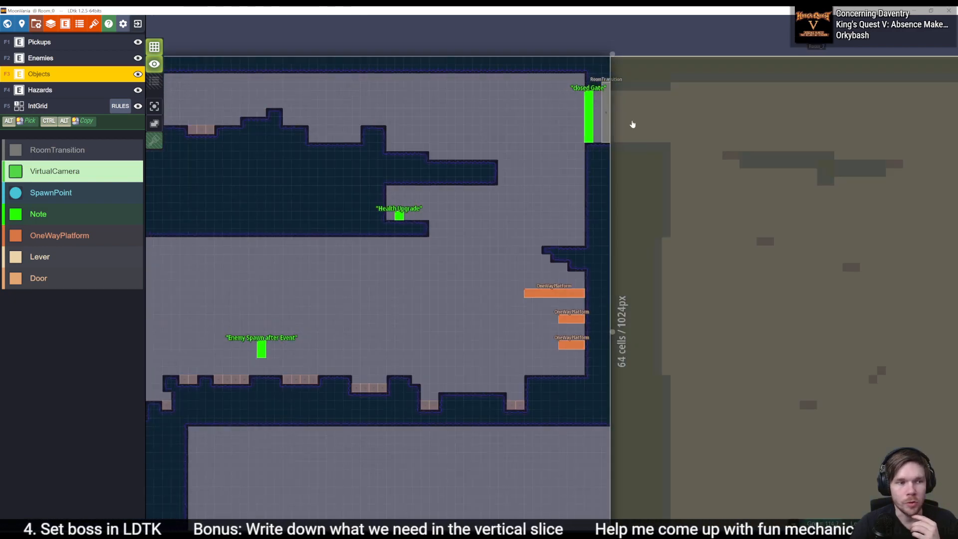
# - Examine the layouts of Room_7 and Room_8, and inspect the Toggle field of the Lever in Room_8
pyautogui.click(638, 127)
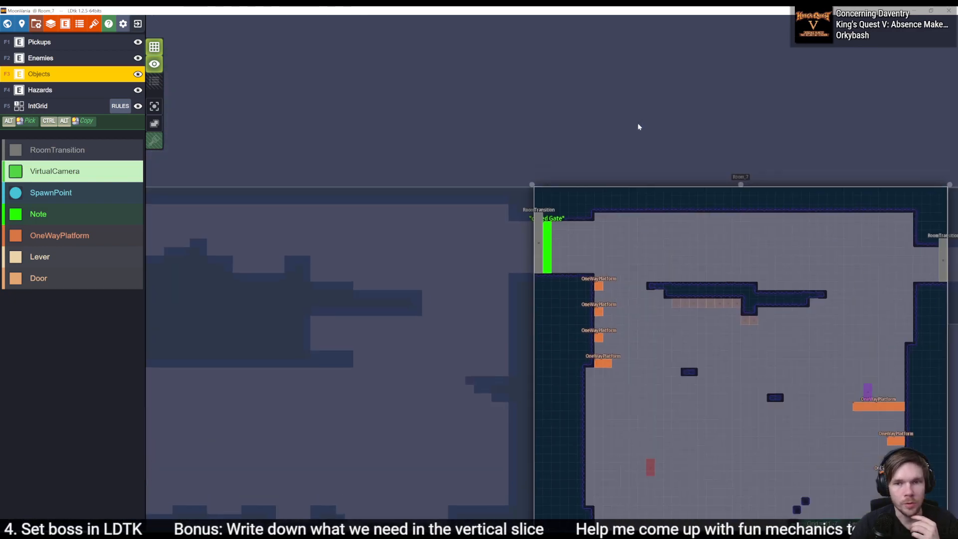
pyautogui.moveTo(623, 238); pyautogui.dragTo(377, 233, button='middle')
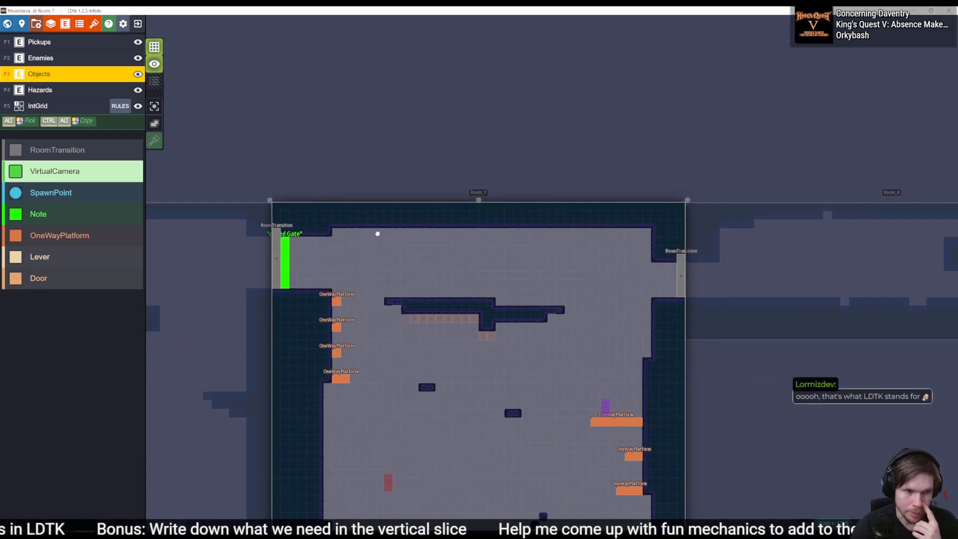
pyautogui.moveTo(465, 393); pyautogui.dragTo(496, 300, button='middle')
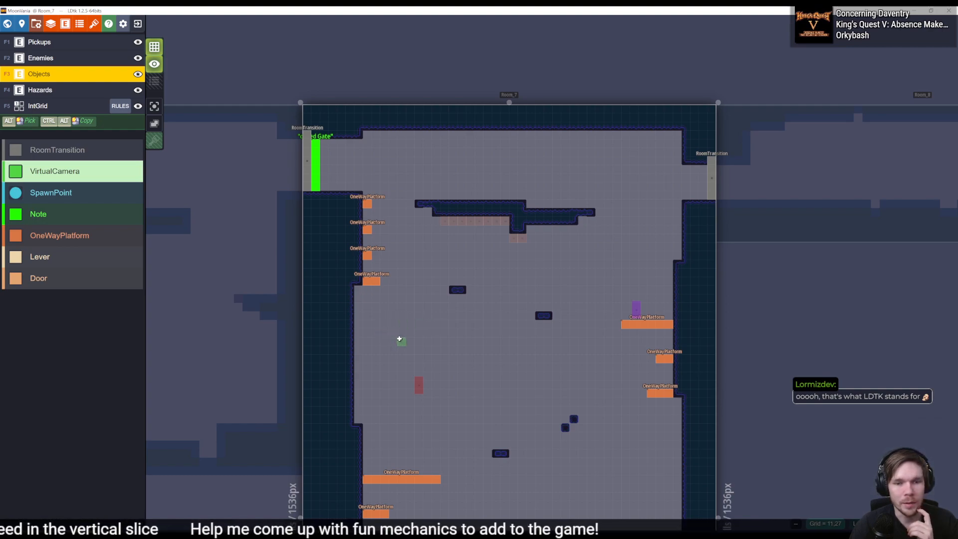
pyautogui.moveTo(593, 380); pyautogui.dragTo(319, 393, button='middle')
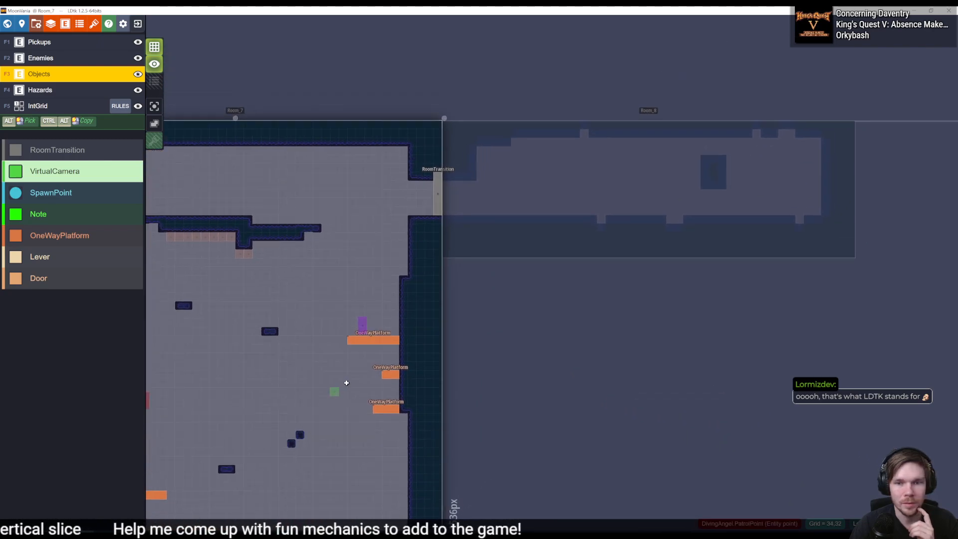
pyautogui.click(519, 216)
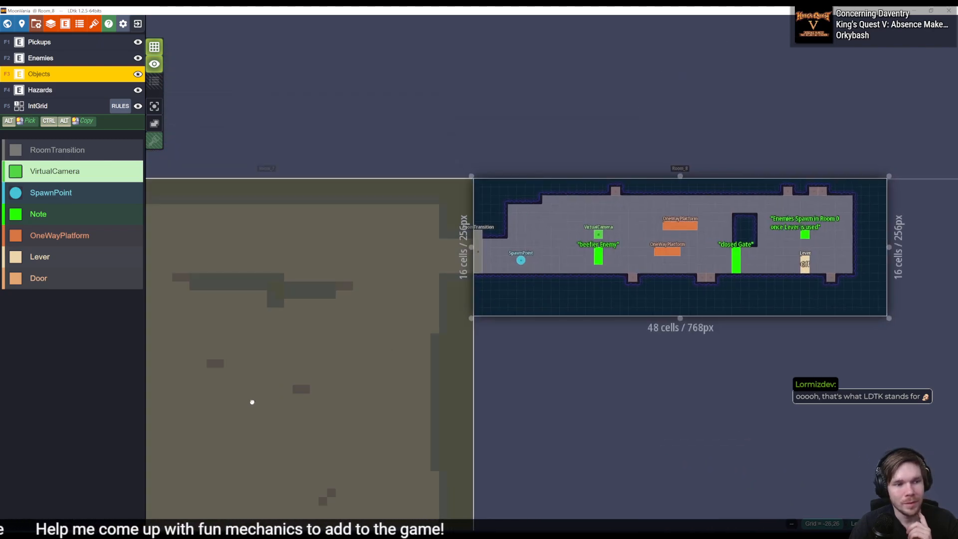
pyautogui.moveTo(382, 398); pyautogui.dragTo(571, 264, button='middle')
pyautogui.moveTo(621, 317); pyautogui.dragTo(360, 398, button='middle')
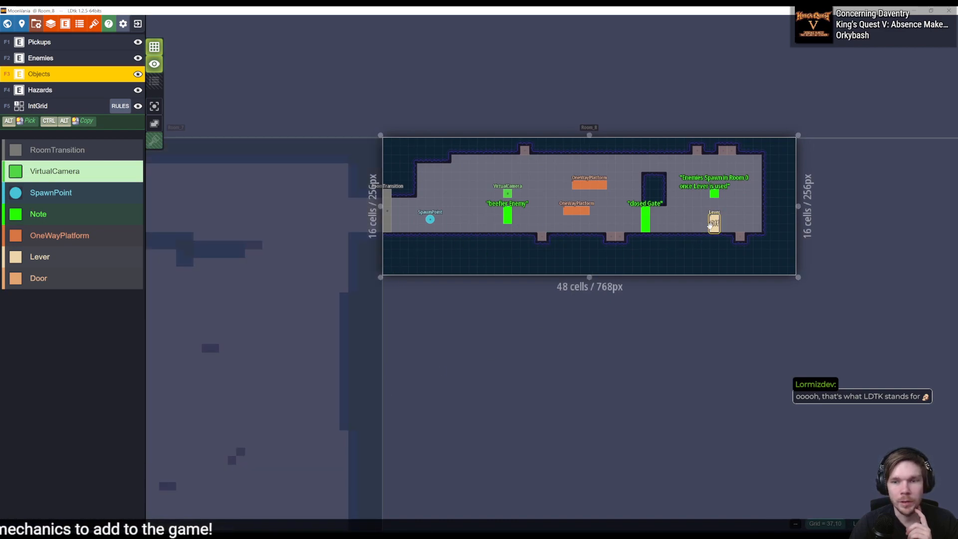
pyautogui.click(714, 221)
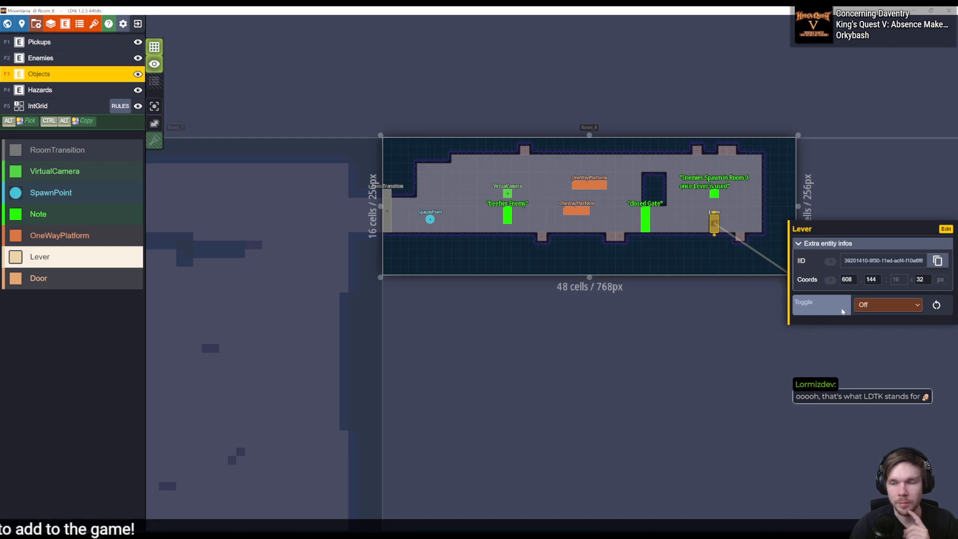
# - Inspect how the Room_0 Door and its Lever entities reference each other, and switch back to Unity
pyautogui.moveTo(243, 352); pyautogui.dragTo(707, 242, button='middle')
pyautogui.scroll(-3, 391, 357)
pyautogui.moveTo(360, 338); pyautogui.dragTo(569, 297, button='middle')
pyautogui.scroll(6, 452, 281)
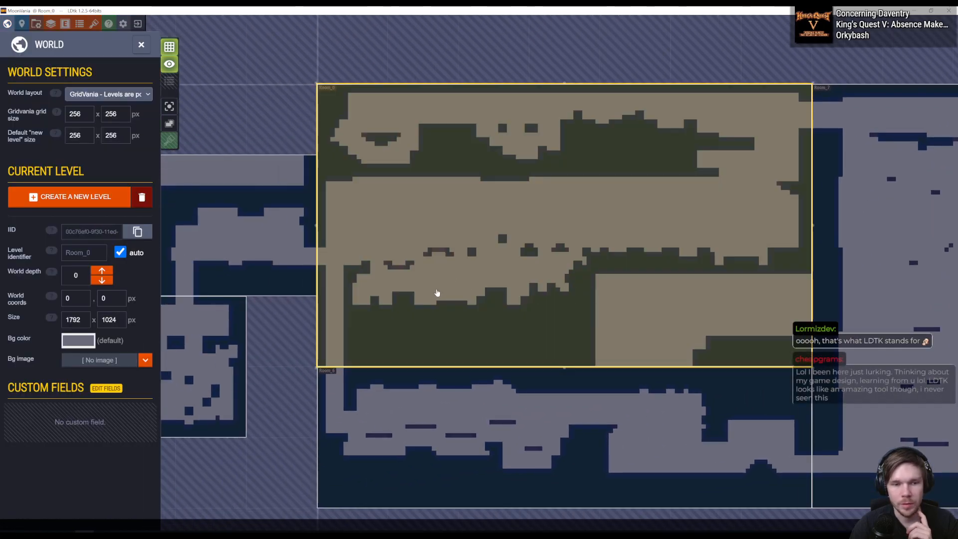
pyautogui.scroll(2, 349, 299)
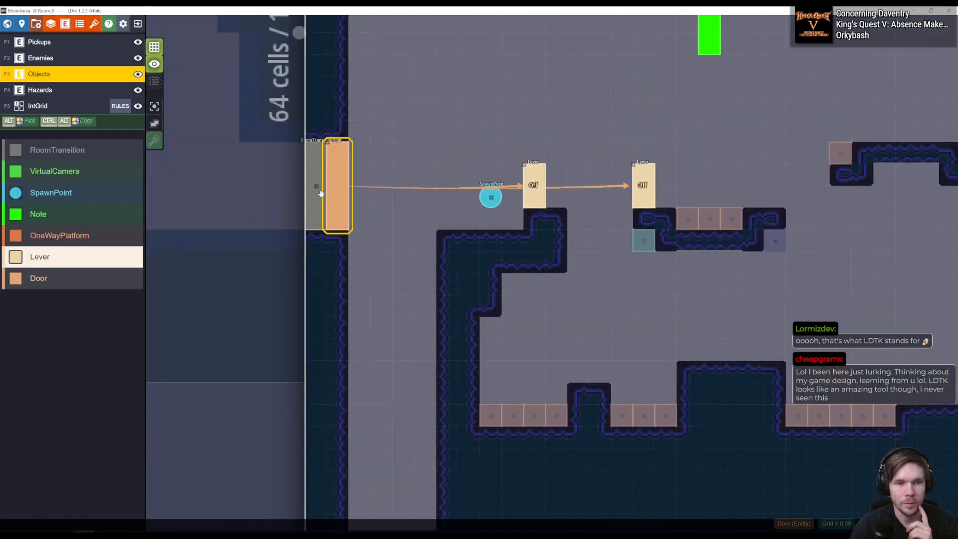
pyautogui.click(331, 186)
pyautogui.click(335, 185)
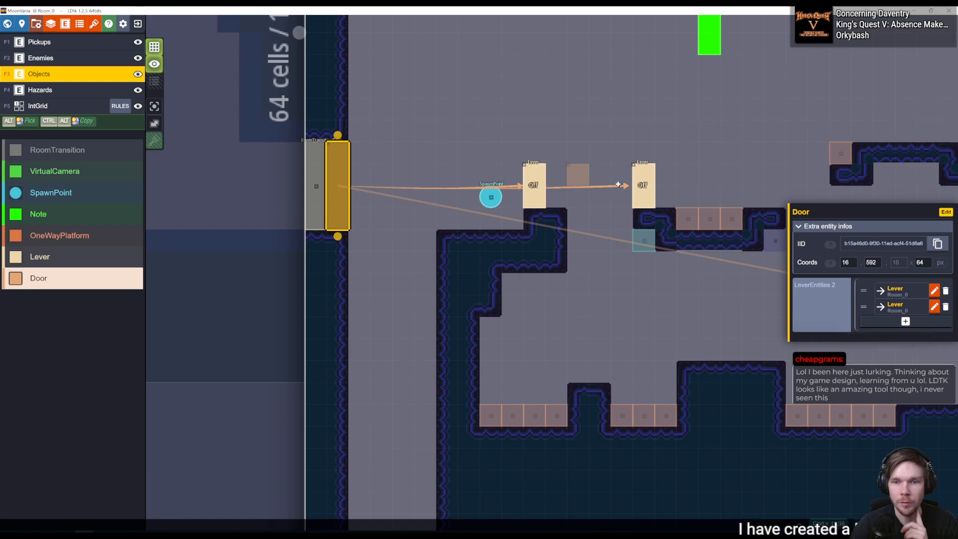
pyautogui.click(898, 291)
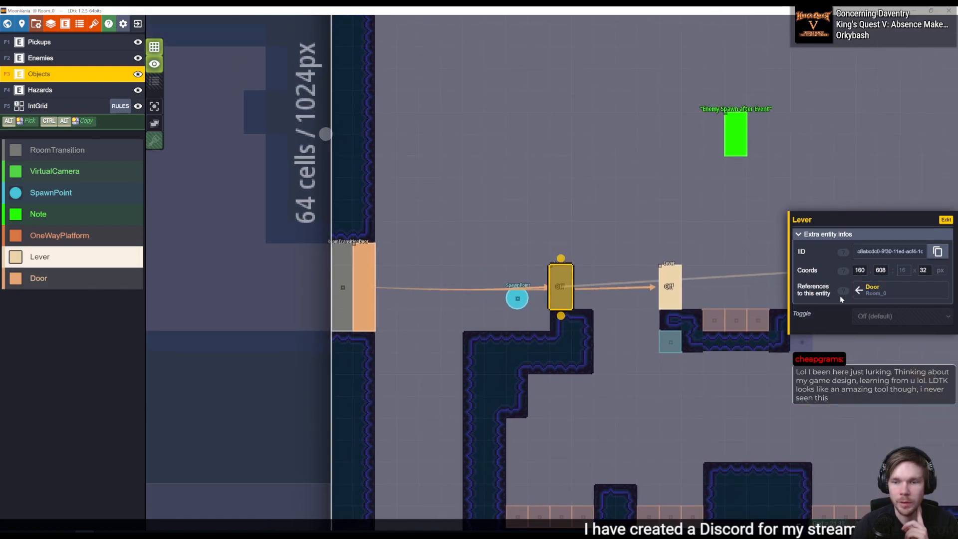
pyautogui.click(868, 290)
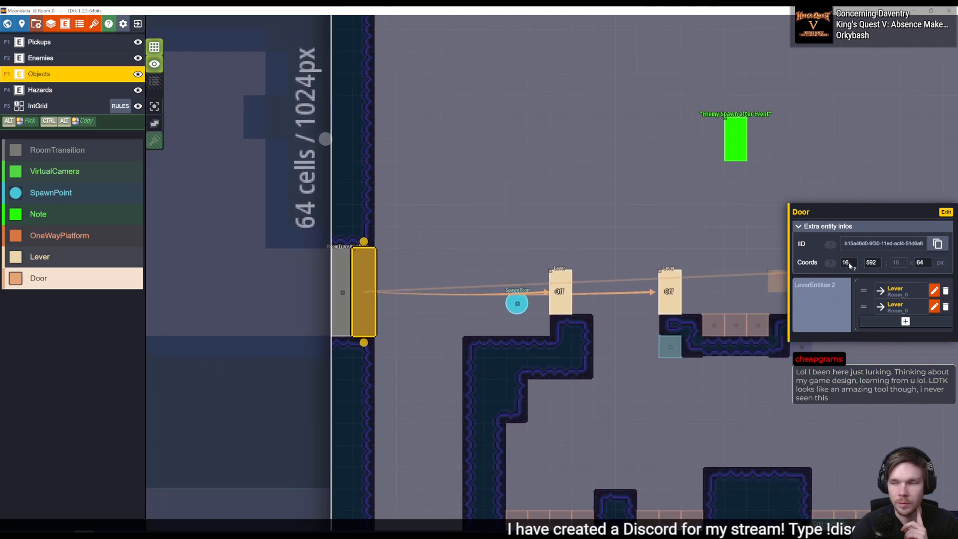
pyautogui.hotkey('alt', 'Tab')
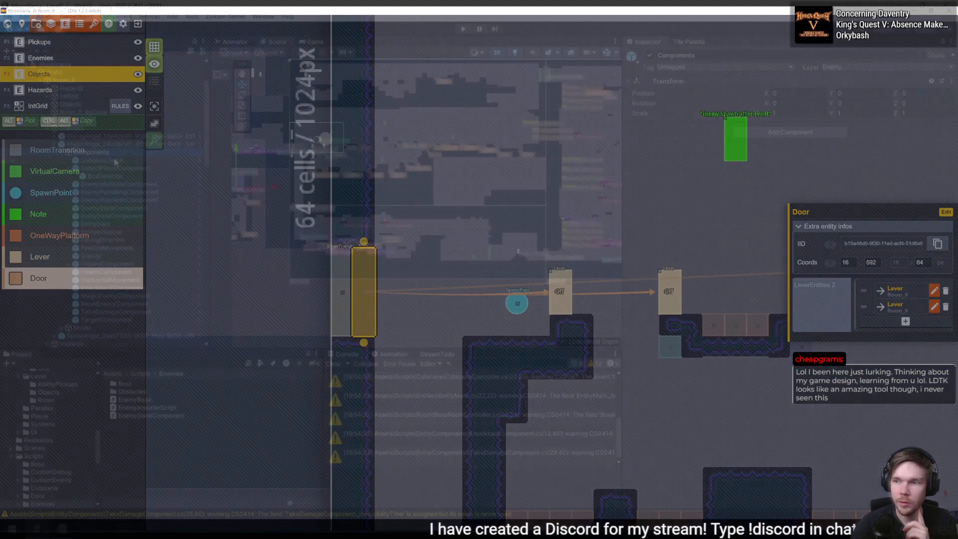
# - Expand Room_0's Objects in the Unity scene and select the imported Door
pyautogui.click(39, 120)
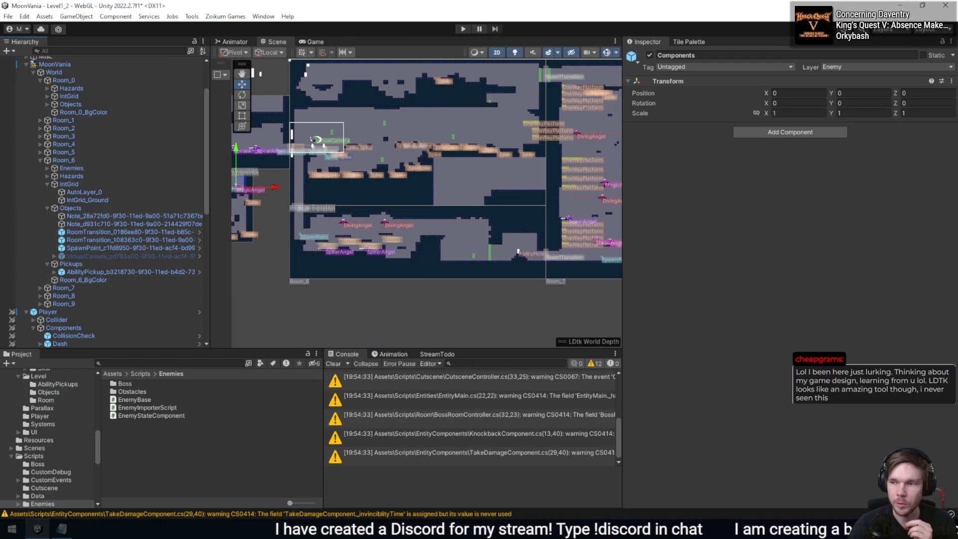
pyautogui.scroll(3, 100, 250)
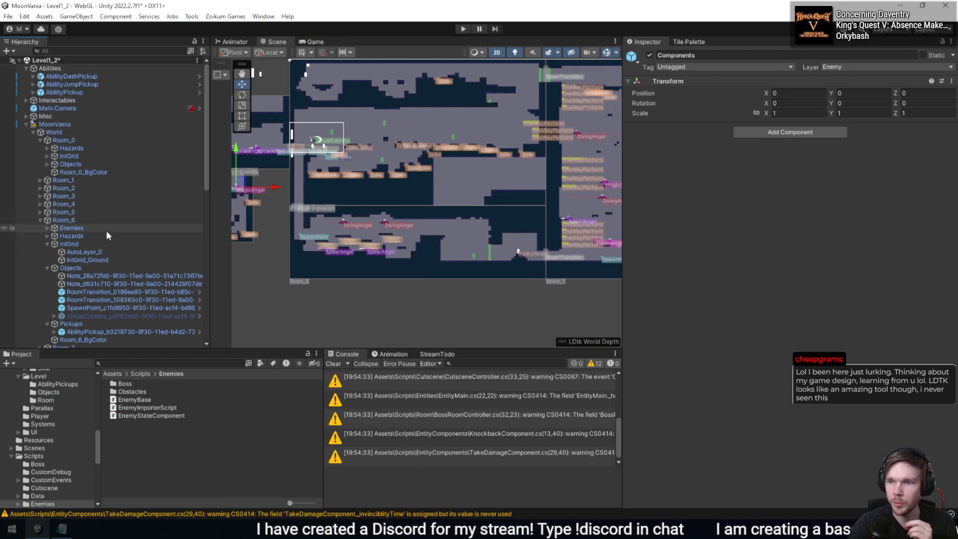
pyautogui.click(47, 164)
pyautogui.click(85, 172)
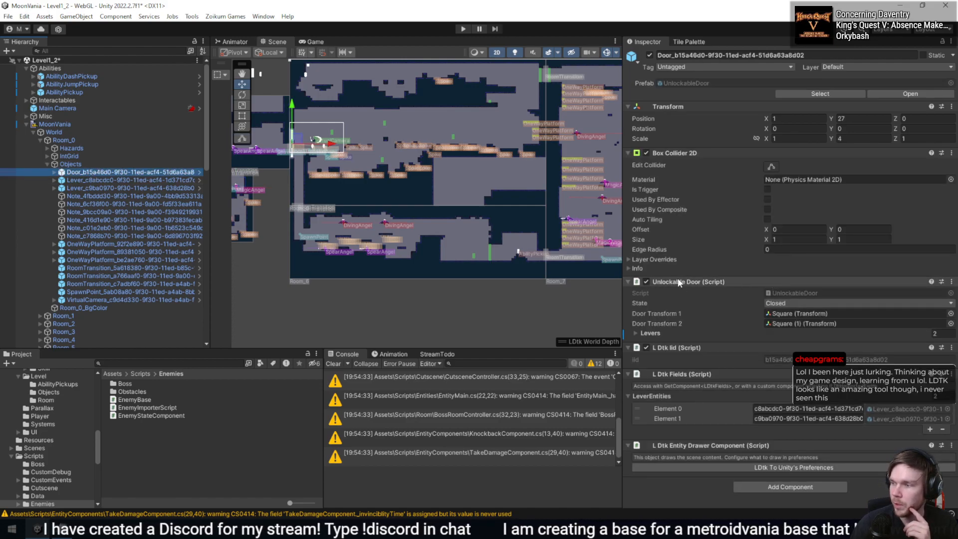
# - Inspect the lever references in the Door's Unlockable Door script, and switch to LDtk to compare them with the linked Lever entities
pyautogui.click(650, 333)
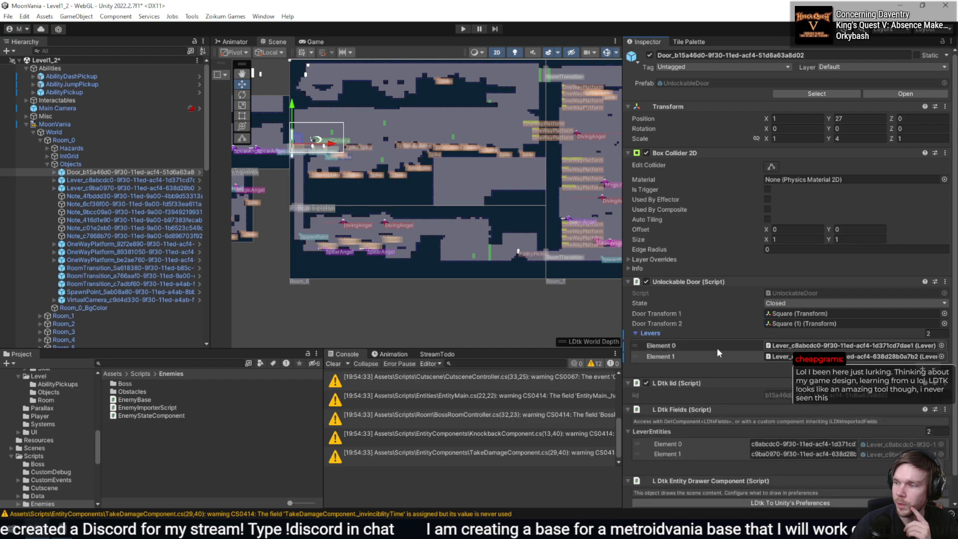
pyautogui.click(717, 347)
pyautogui.click(801, 356)
pyautogui.click(802, 346)
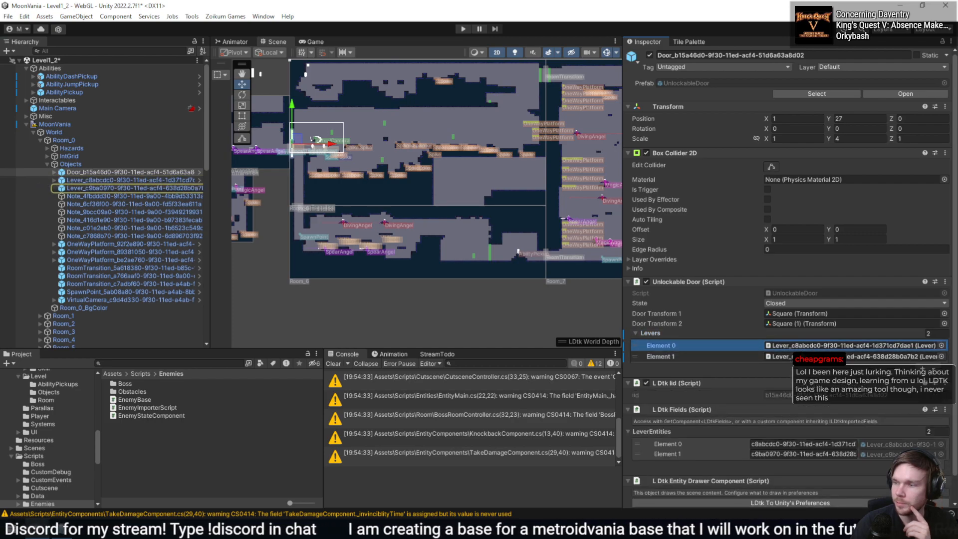
pyautogui.click(801, 347)
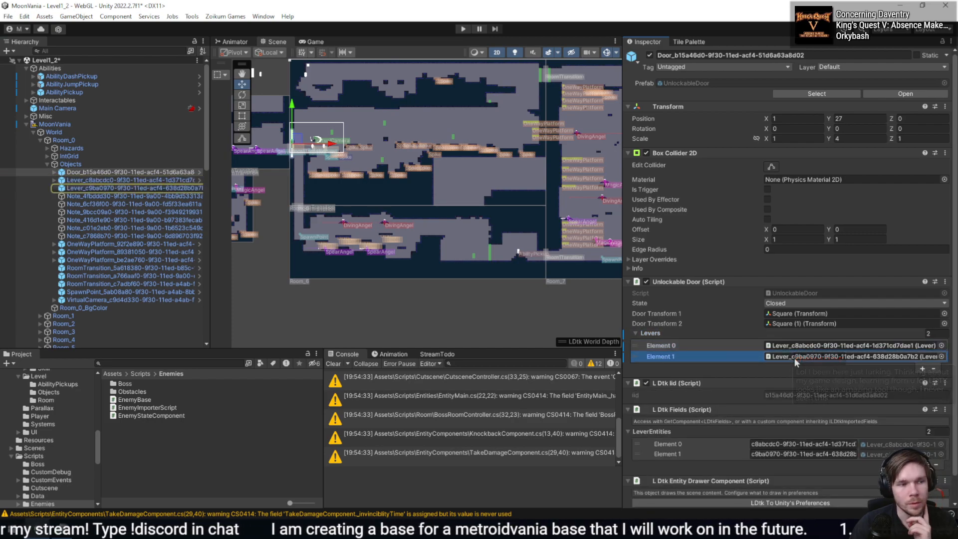
pyautogui.click(798, 356)
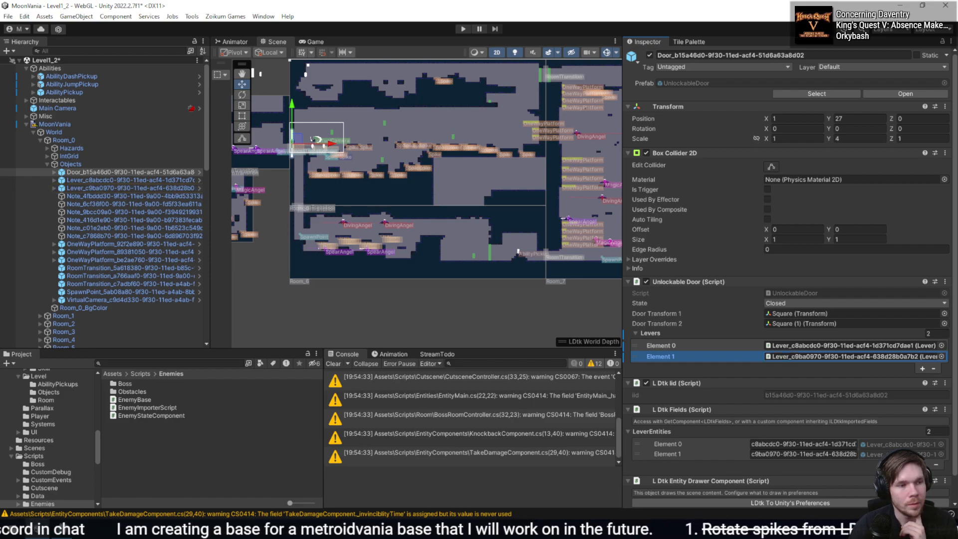
pyautogui.hotkey('alt', 'Tab')
pyautogui.moveTo(690, 269); pyautogui.dragTo(503, 271, button='middle')
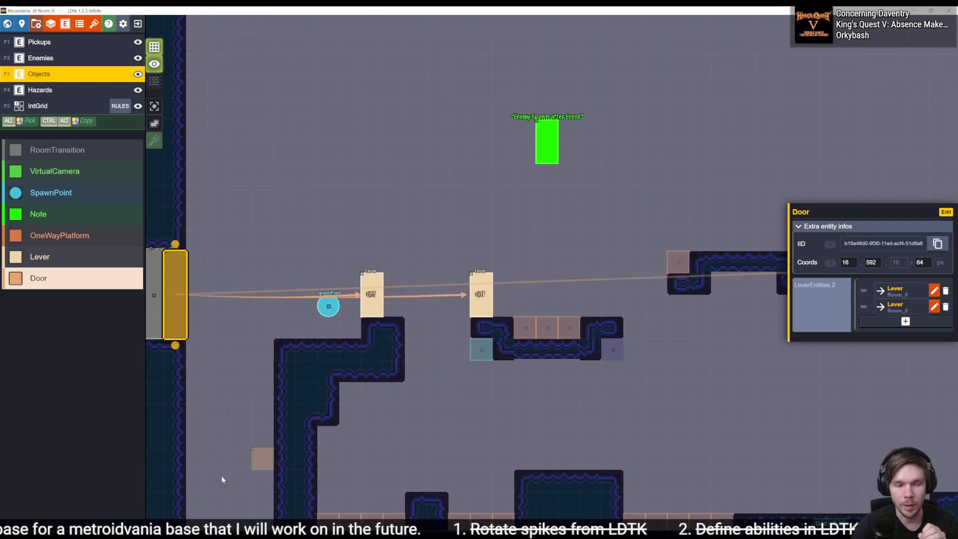
# - Switch to Rider, search everywhere for "tiled", browse the matches and close the search
pyautogui.hotkey('alt', 'Tab')
pyautogui.press('shift')
pyautogui.press('shift')
pyautogui.write('tiole')
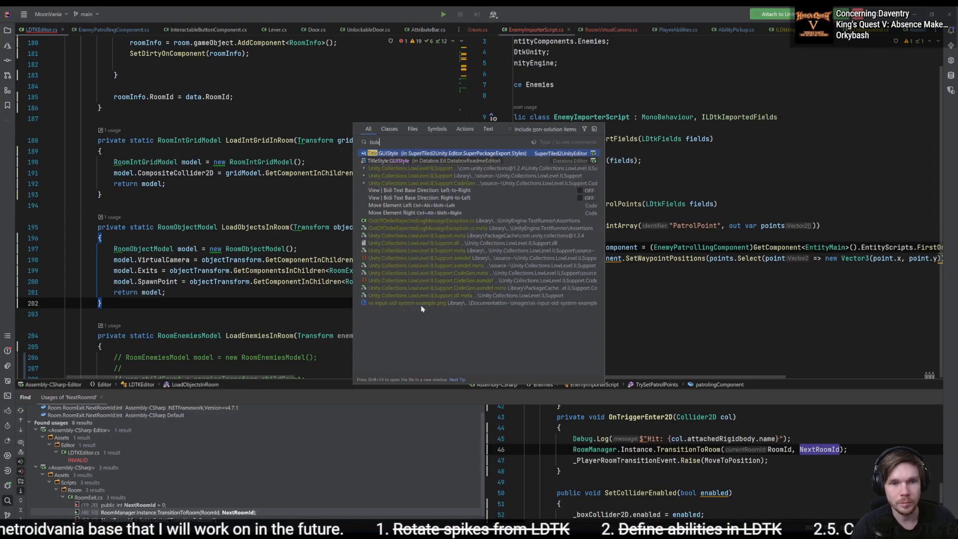
pyautogui.press('BackSpace')
pyautogui.press('BackSpace')
pyautogui.write('iled')
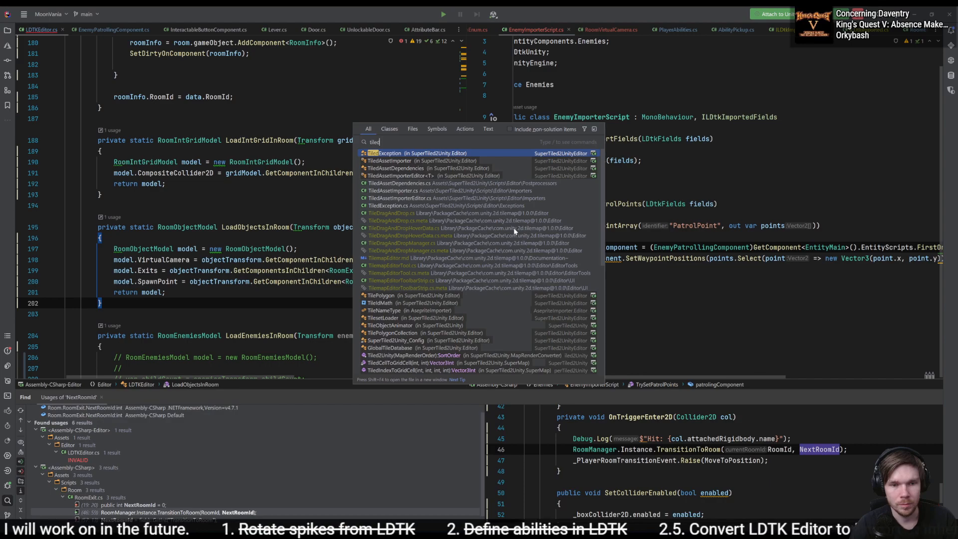
pyautogui.scroll(-2, 513, 227)
pyautogui.scroll(-3, 514, 228)
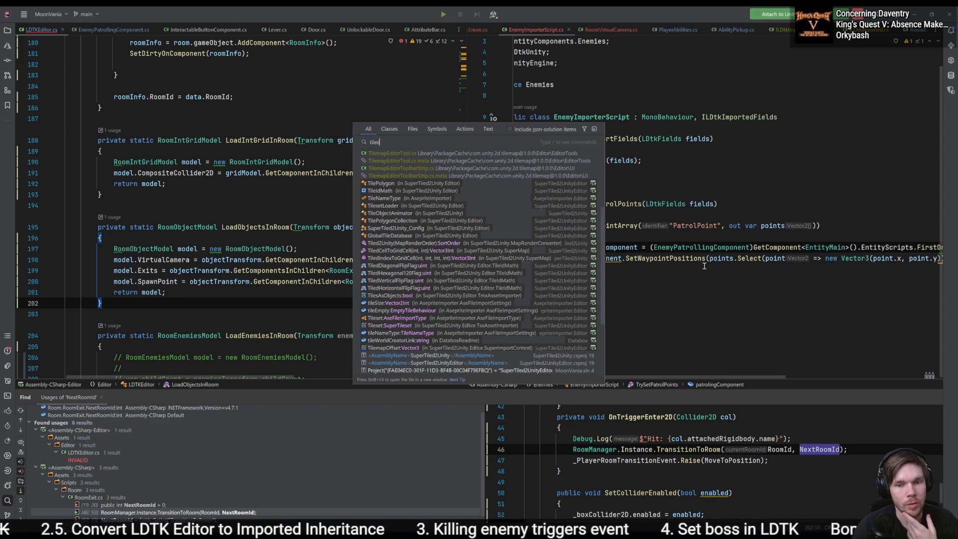
pyautogui.click(704, 268)
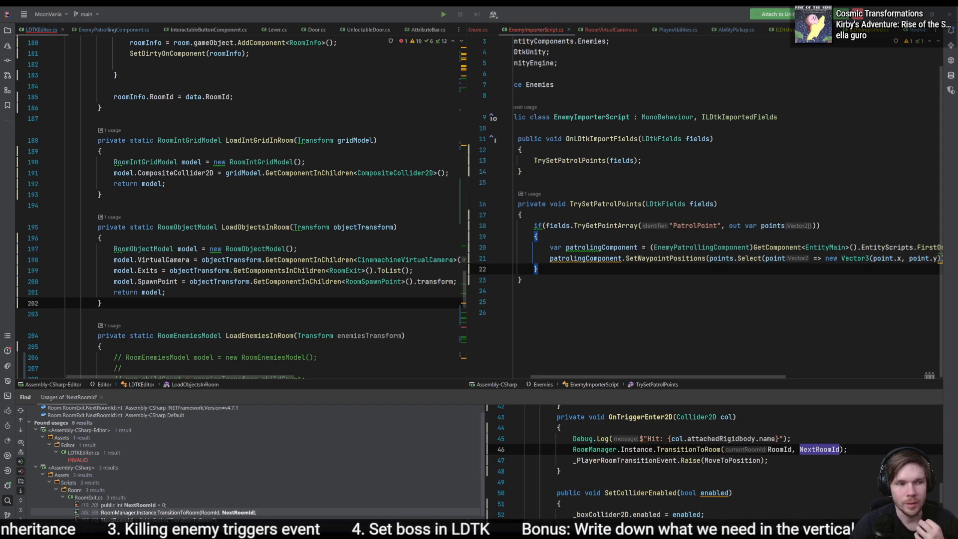
# - Switch to LDtk, examine the door, levers and enemy spawn notes across Room_0, and deselect the Door
pyautogui.click(312, 530)
pyautogui.moveTo(598, 282); pyautogui.dragTo(482, 317, button='middle')
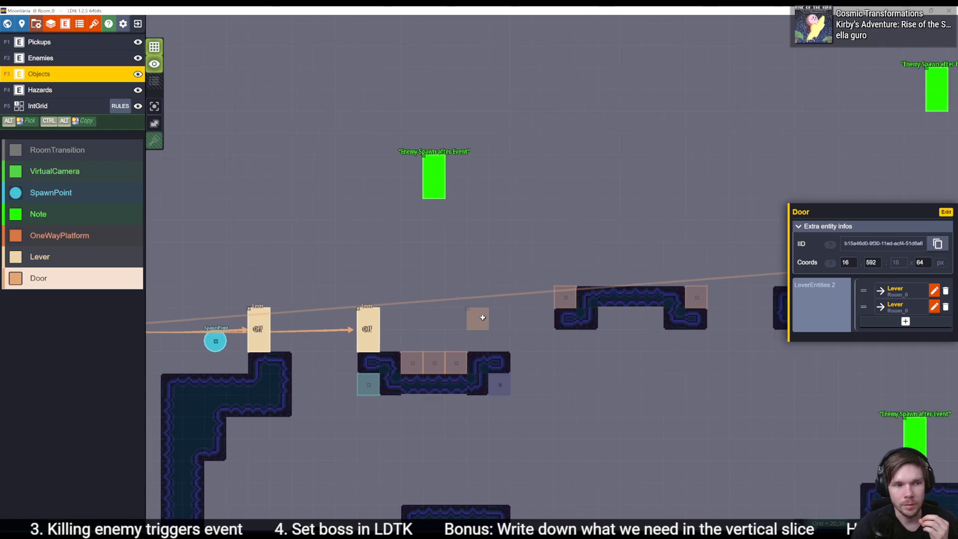
pyautogui.moveTo(394, 350); pyautogui.dragTo(562, 336, button='middle')
pyautogui.scroll(-3, 558, 337)
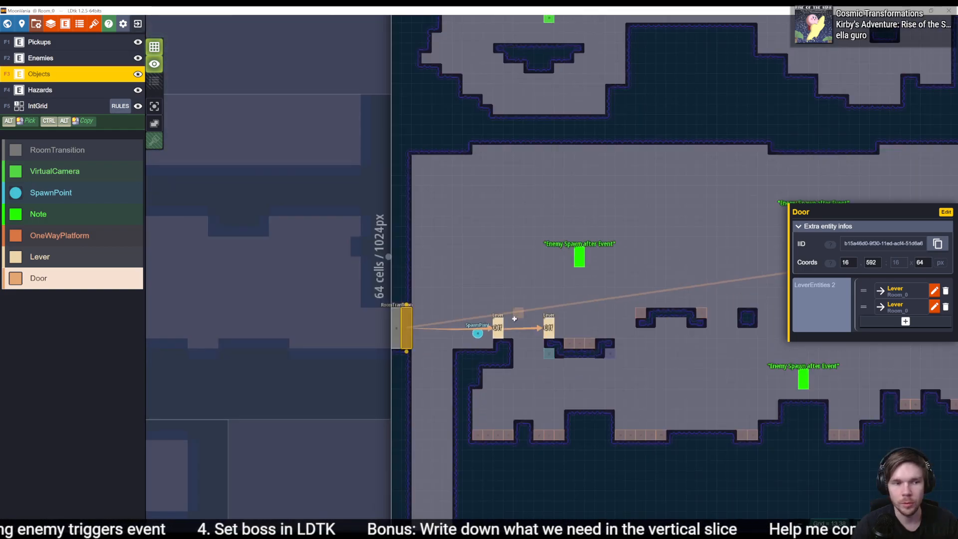
pyautogui.moveTo(576, 271); pyautogui.dragTo(471, 271, button='middle')
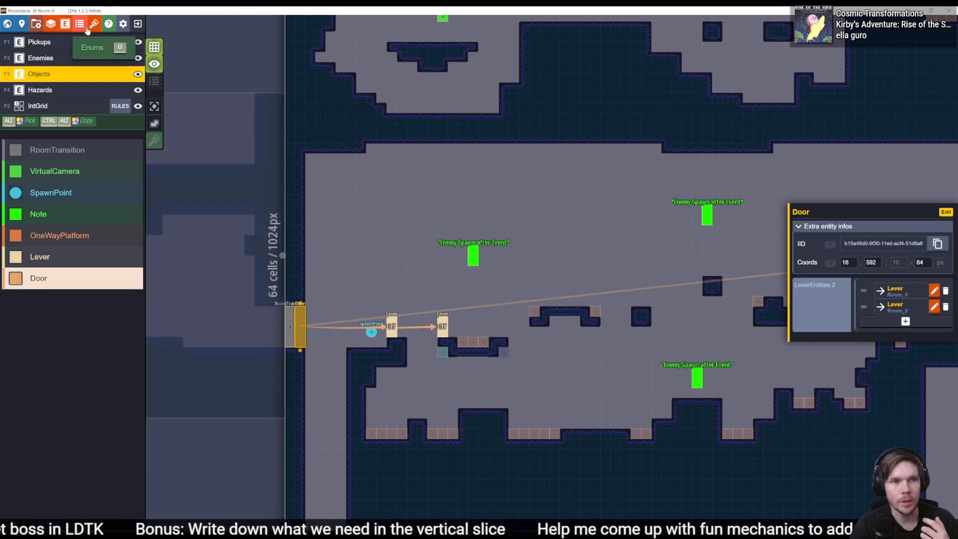
pyautogui.moveTo(230, 303); pyautogui.dragTo(423, 317, button='middle')
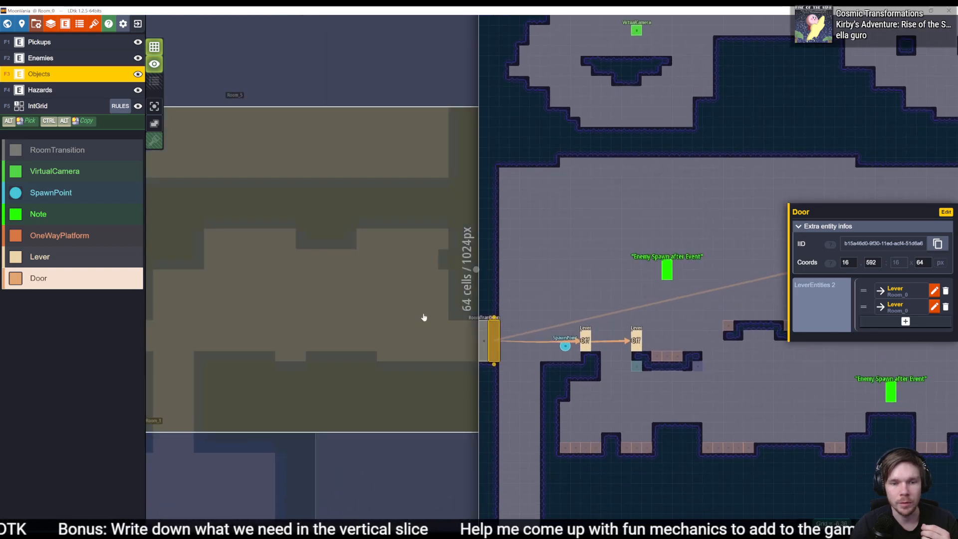
pyautogui.click(424, 317)
pyautogui.click(702, 296)
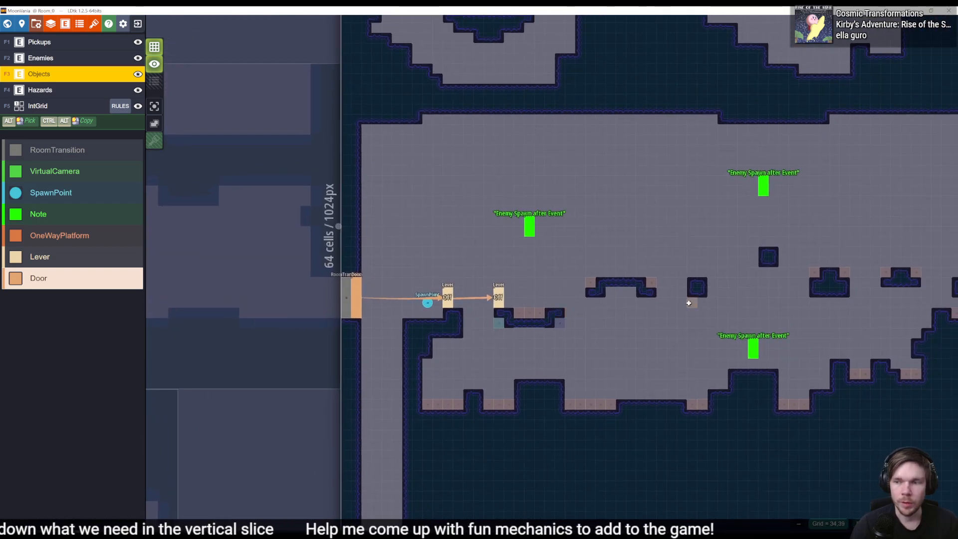
# - Switch to Unity and inspect a RoomTransition and a Lever among Room_0's imported objects
pyautogui.hotkey('alt', 'Tab')
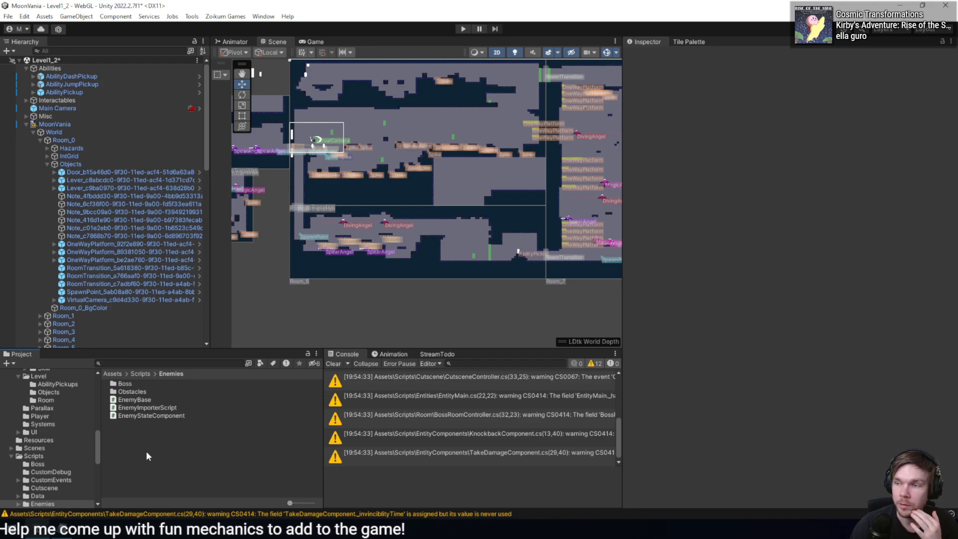
pyautogui.click(90, 275)
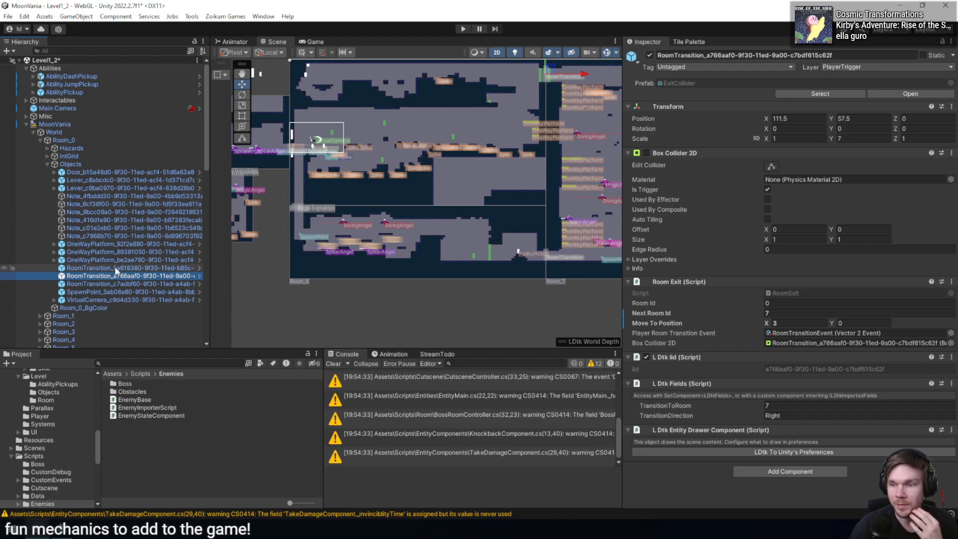
pyautogui.click(136, 181)
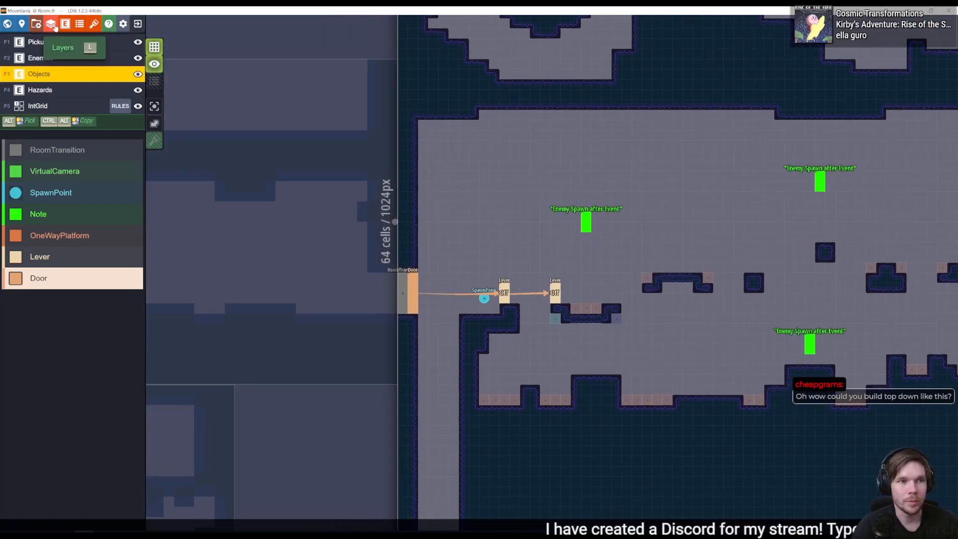
# - View Room_0's level settings and the available world layout options in LDtk's world settings
pyautogui.click(21, 23)
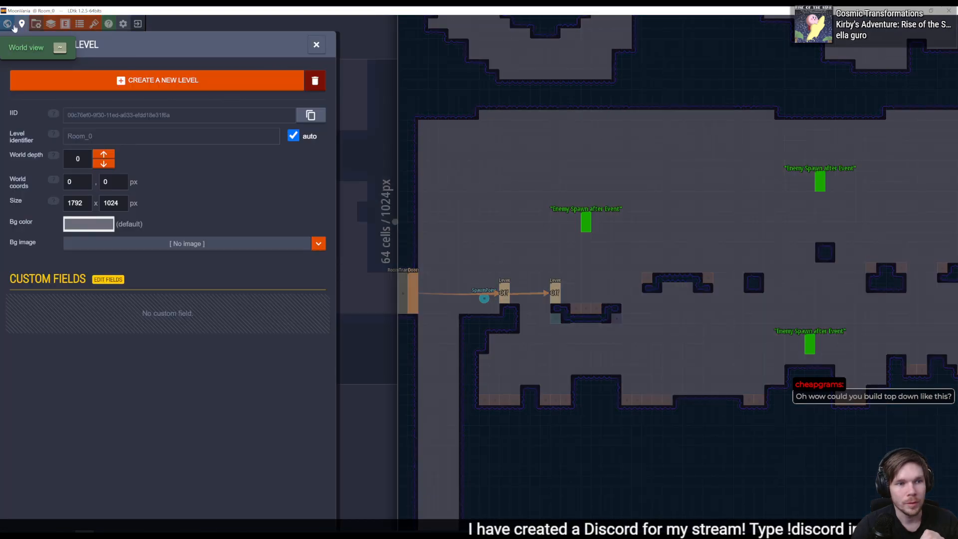
pyautogui.click(8, 23)
pyautogui.click(105, 94)
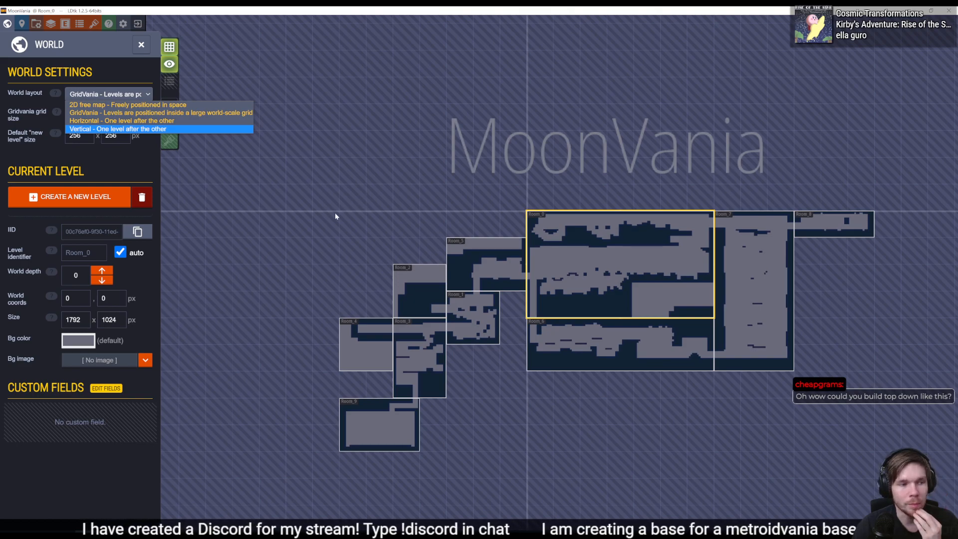
pyautogui.click(370, 214)
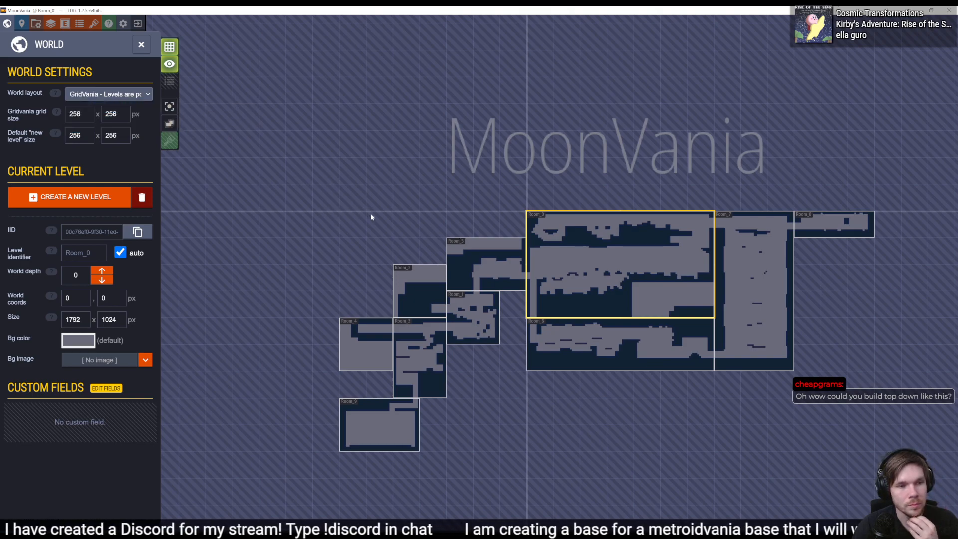
# - Review the Door entity definition with its LeverEntities field, and return to the Room_0 layout
pyautogui.click(65, 24)
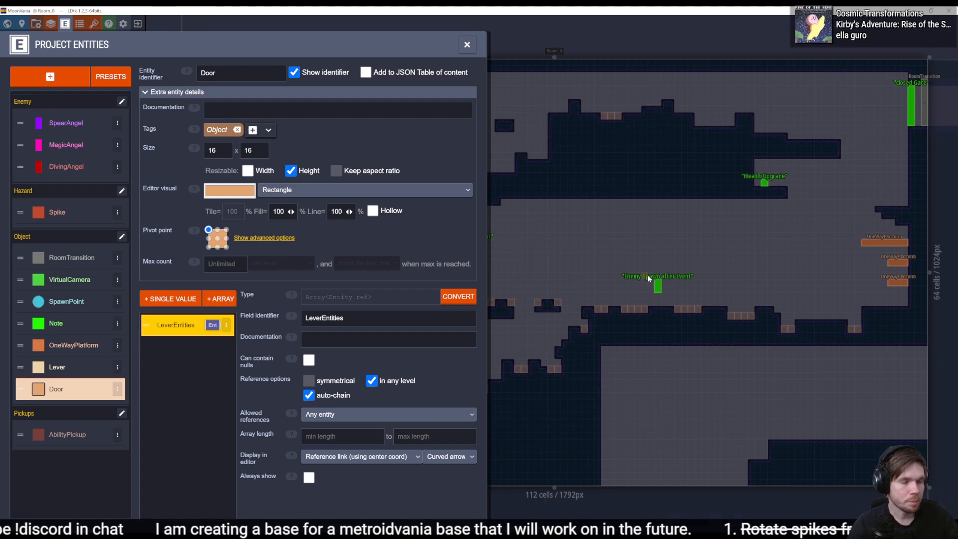
pyautogui.click(713, 263)
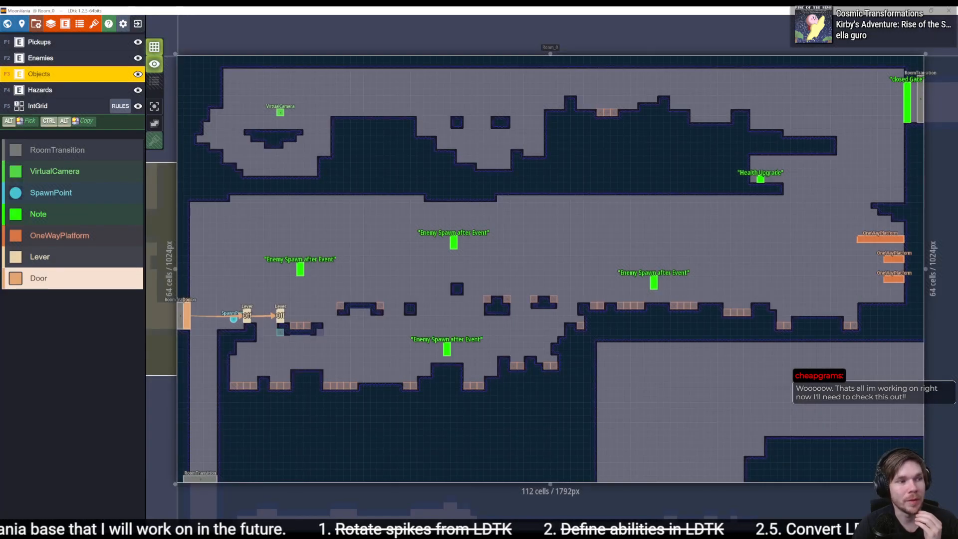
pyautogui.moveTo(689, 308); pyautogui.dragTo(618, 280, button='middle')
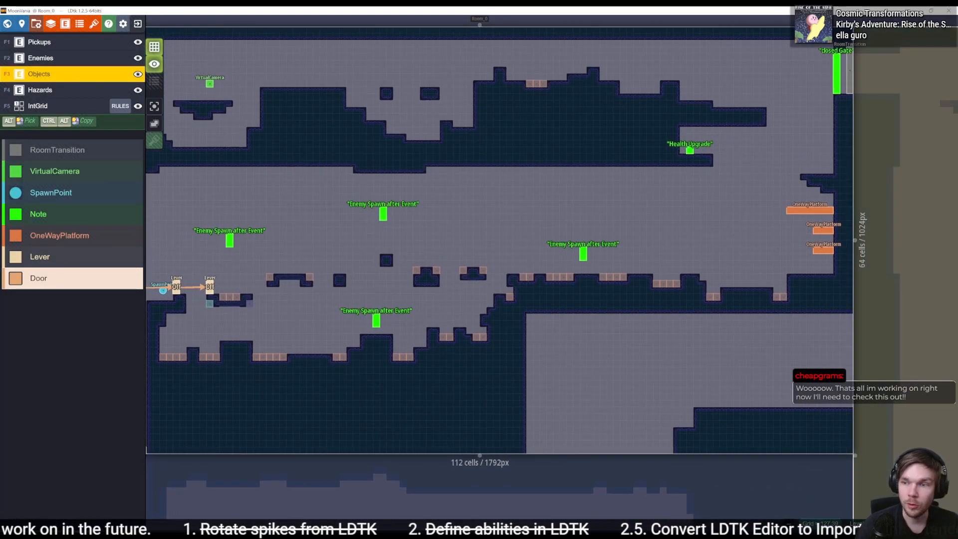
# - Switch to Unity and inspect the components of Room_0's OneWayPlatform, SpawnPoint and VirtualCamera objects
pyautogui.hotkey('alt', 'Tab')
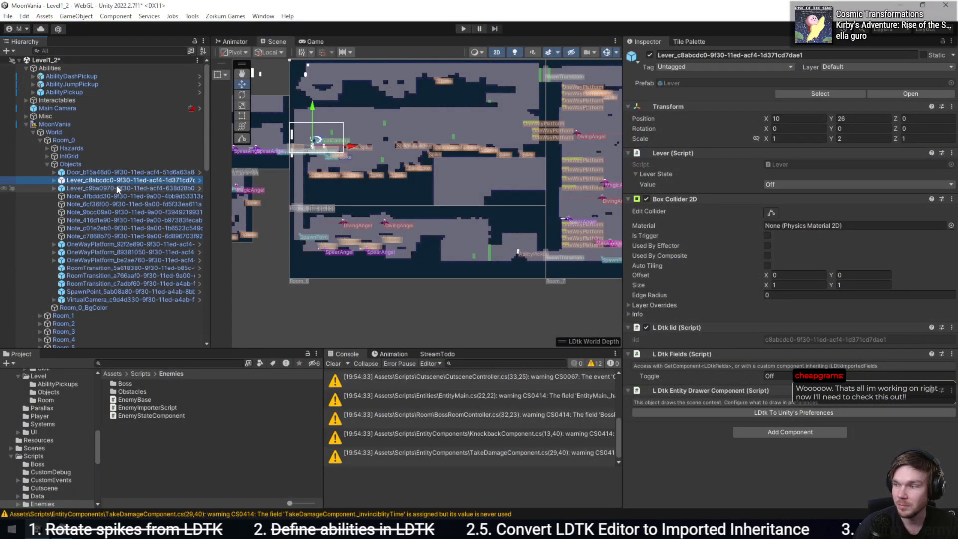
pyautogui.click(133, 260)
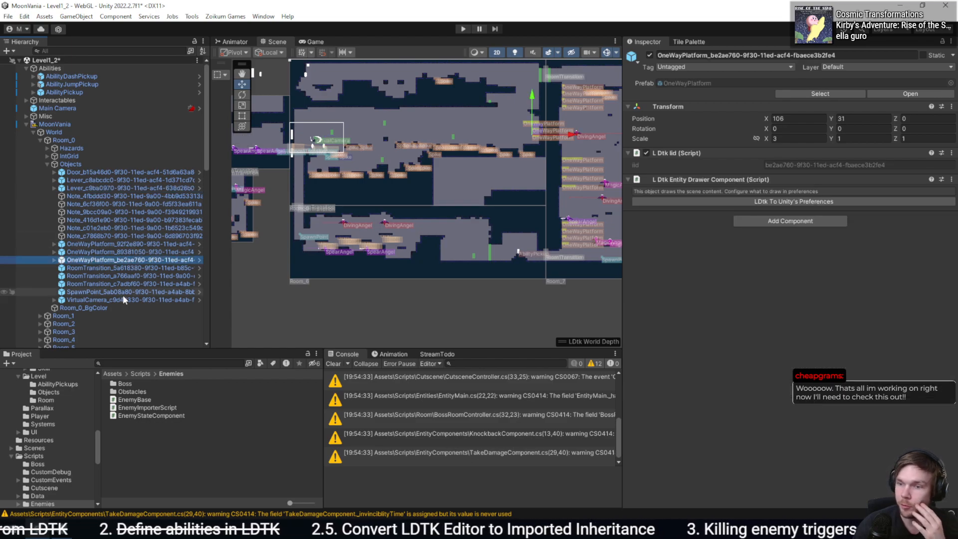
pyautogui.click(140, 294)
pyautogui.click(138, 300)
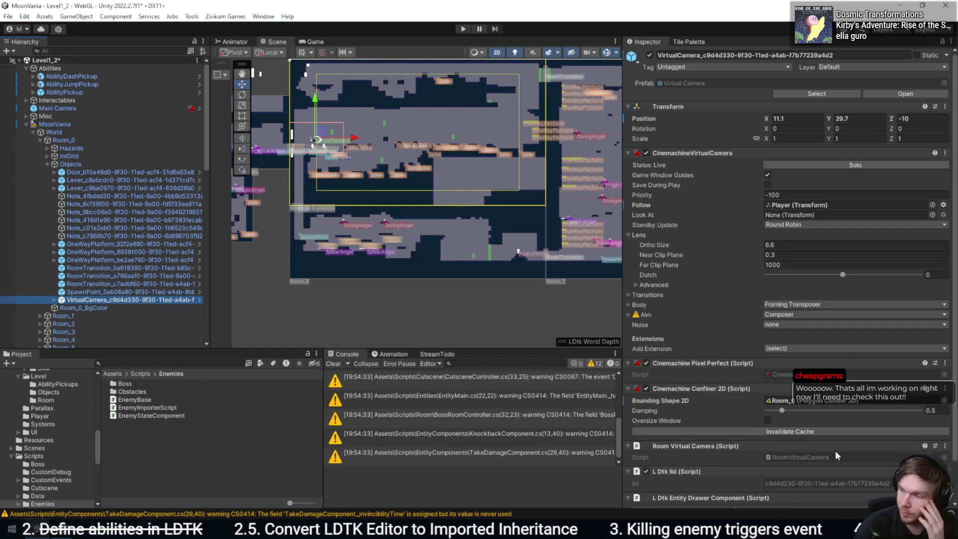
pyautogui.scroll(-2, 835, 450)
# - Switch to LDtk and inspect the VirtualCamera entity placed in Room_0
pyautogui.hotkey('alt', 'Tab')
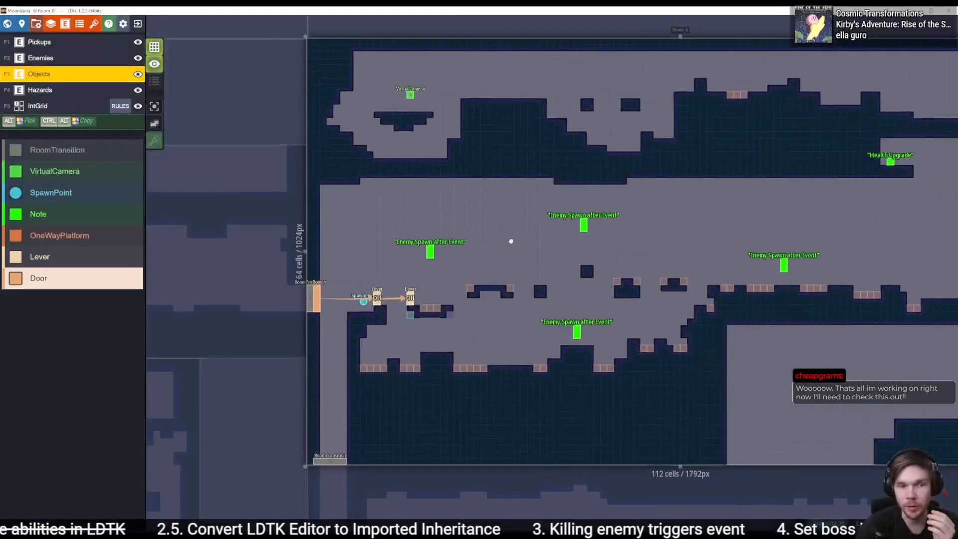
pyautogui.click(413, 94)
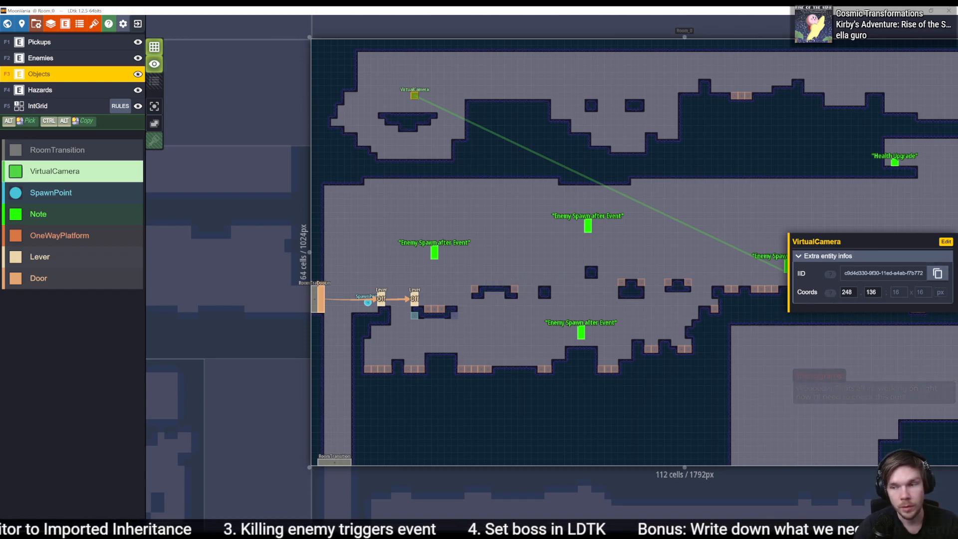
pyautogui.hotkey('alt', 'Tab')
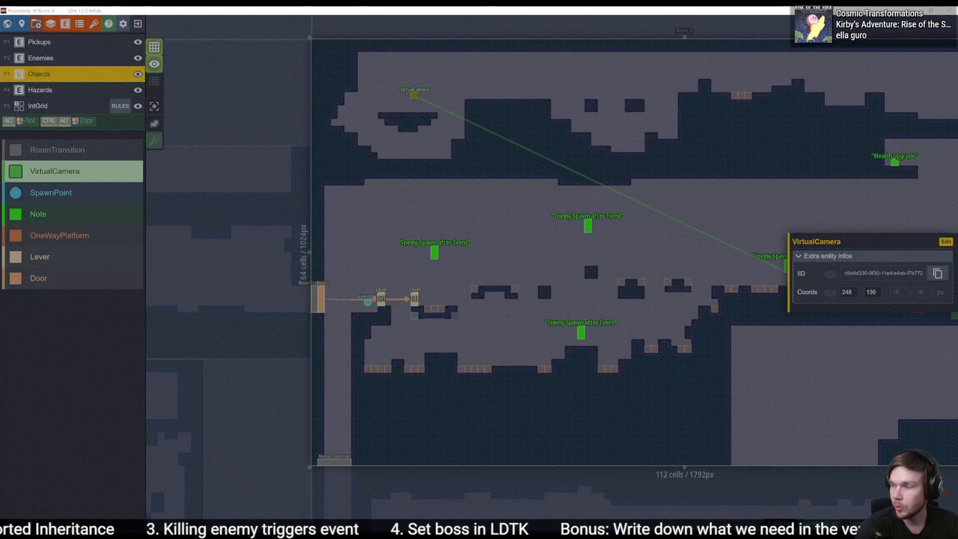
# - Switch to Rider and review RoomVirtualCamera's ILDtkImportedEntity interface and its OnLDtkImportEntity method
pyautogui.hotkey('alt', 'Tab')
pyautogui.click(771, 118)
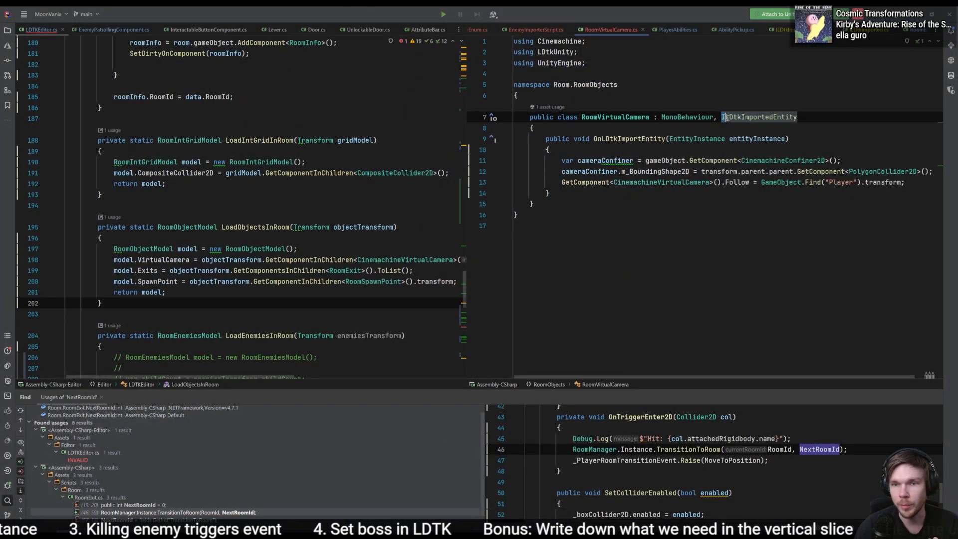
pyautogui.moveTo(722, 118); pyautogui.dragTo(797, 118)
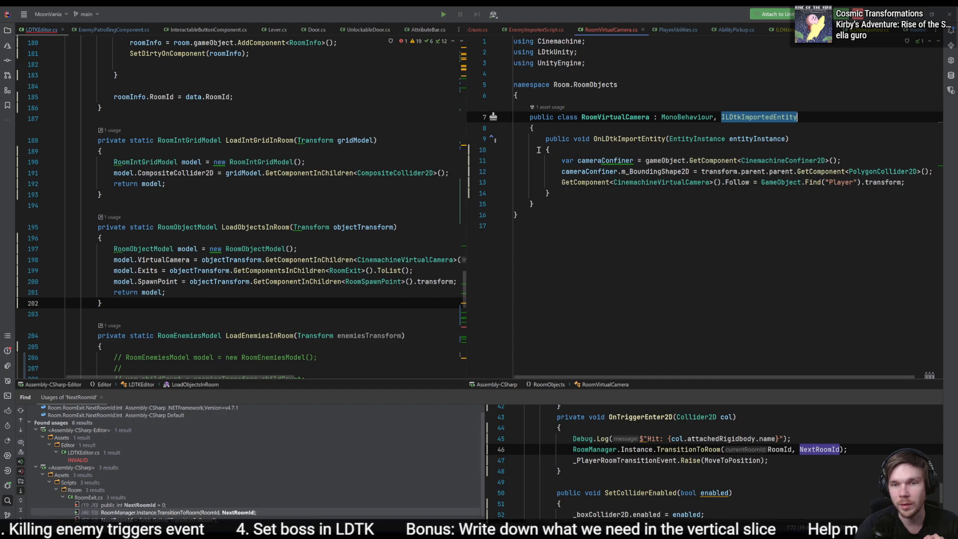
pyautogui.moveTo(546, 138); pyautogui.dragTo(780, 195)
pyautogui.click(807, 222)
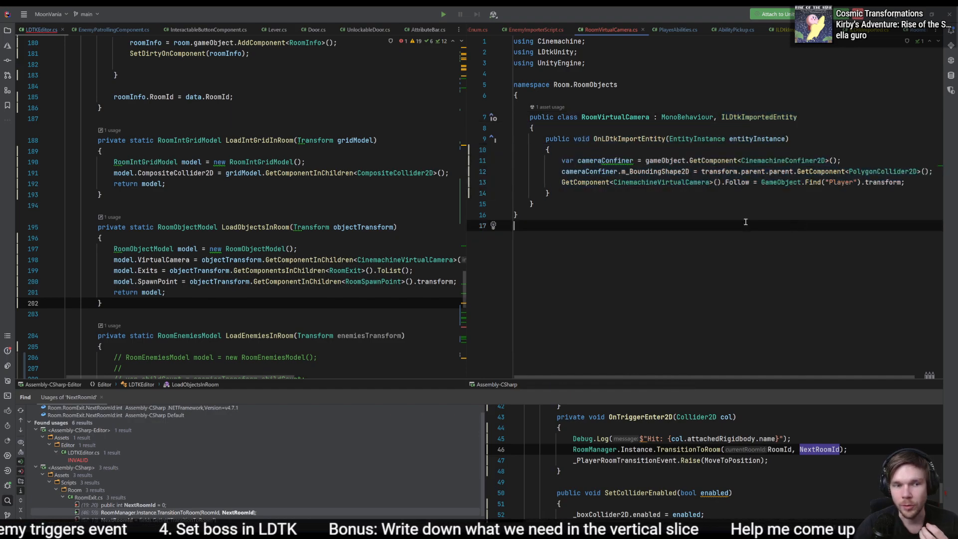
# - Switch to Unity and review the entity prefab assignments in the MoonVania LDtk project's import settings
pyautogui.click(353, 206)
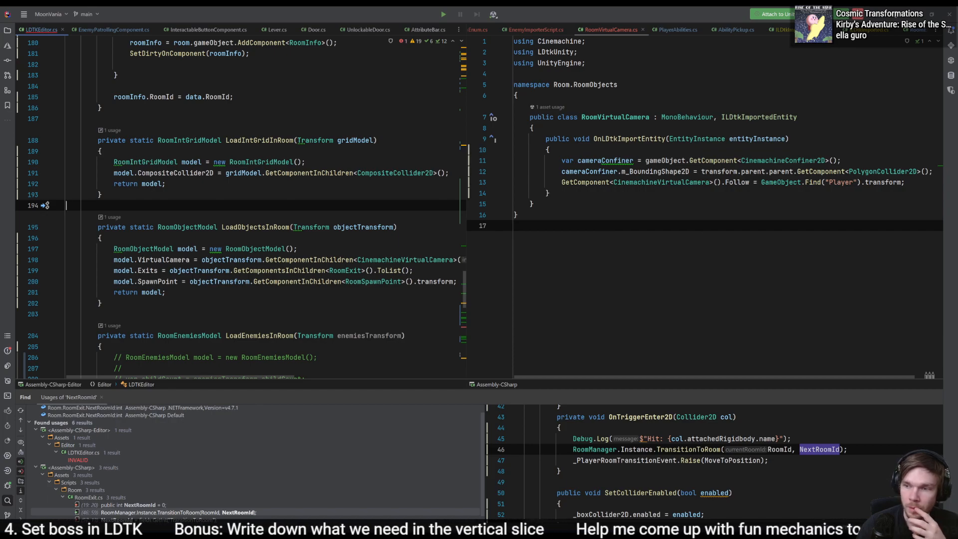
pyautogui.hotkey('alt', 'Tab')
pyautogui.scroll(3, 62, 461)
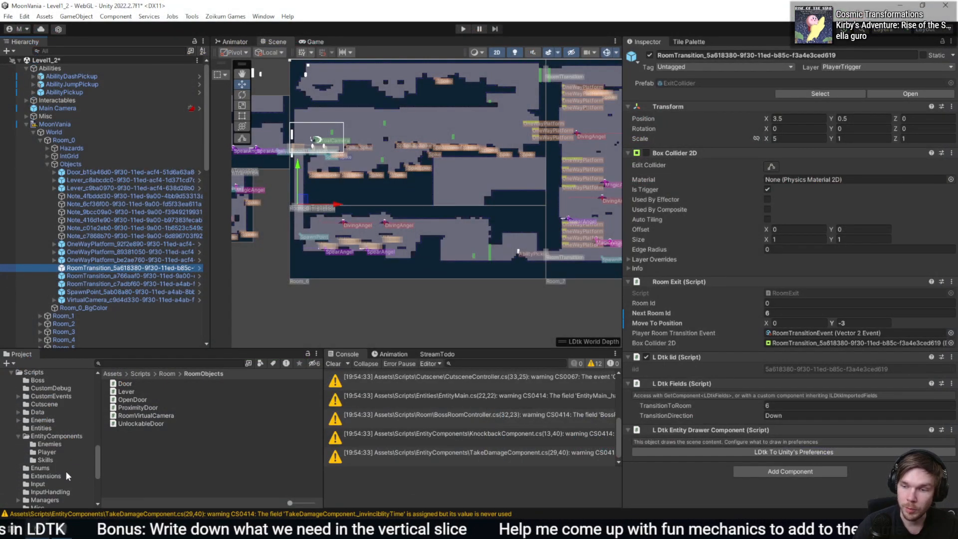
pyautogui.scroll(3, 56, 466)
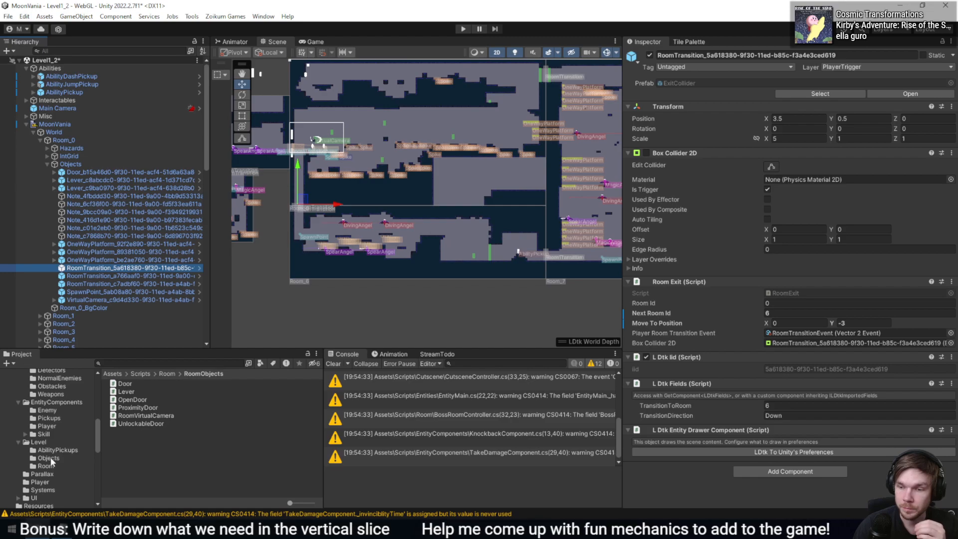
pyautogui.scroll(5, 48, 449)
pyautogui.click(34, 402)
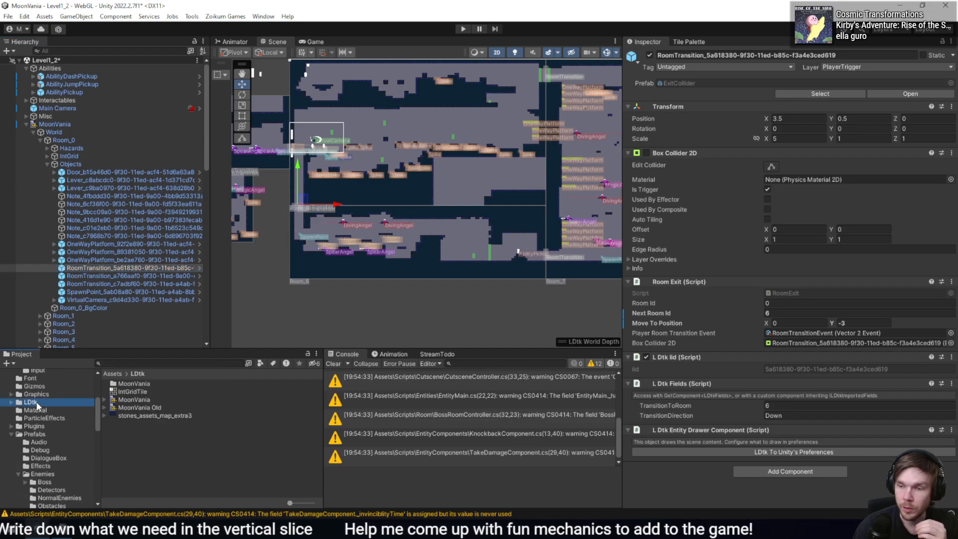
pyautogui.click(115, 399)
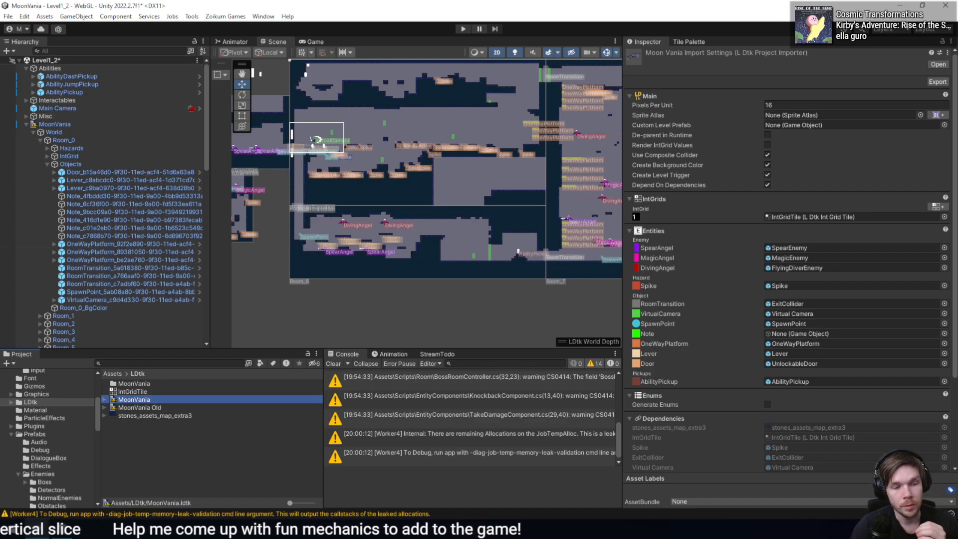
# - Switch to LDtk and inspect a floor spike's Damage and Direction fields on Room_0's Hazards layer
pyautogui.click(59, 529)
pyautogui.scroll(3, 521, 280)
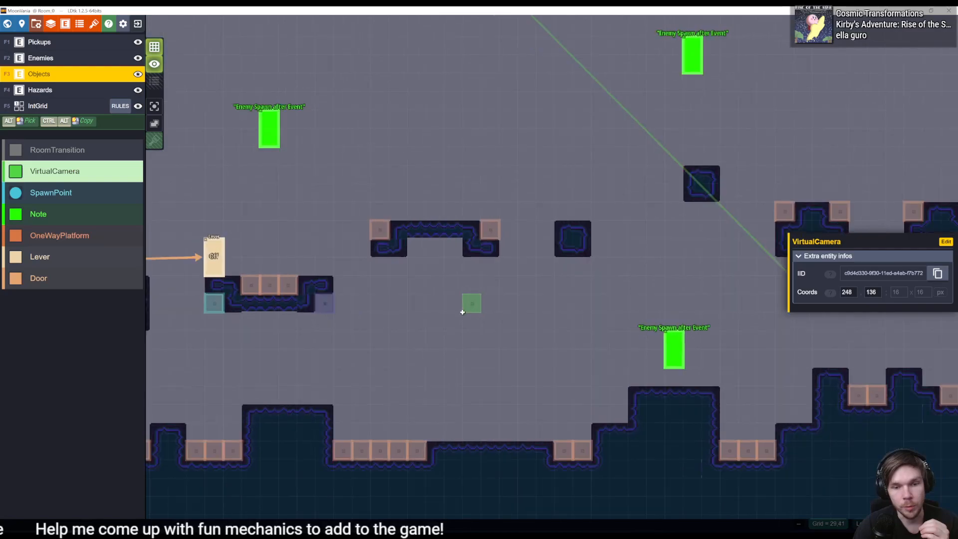
pyautogui.click(397, 451)
pyautogui.hotkey('ctrl', 'z')
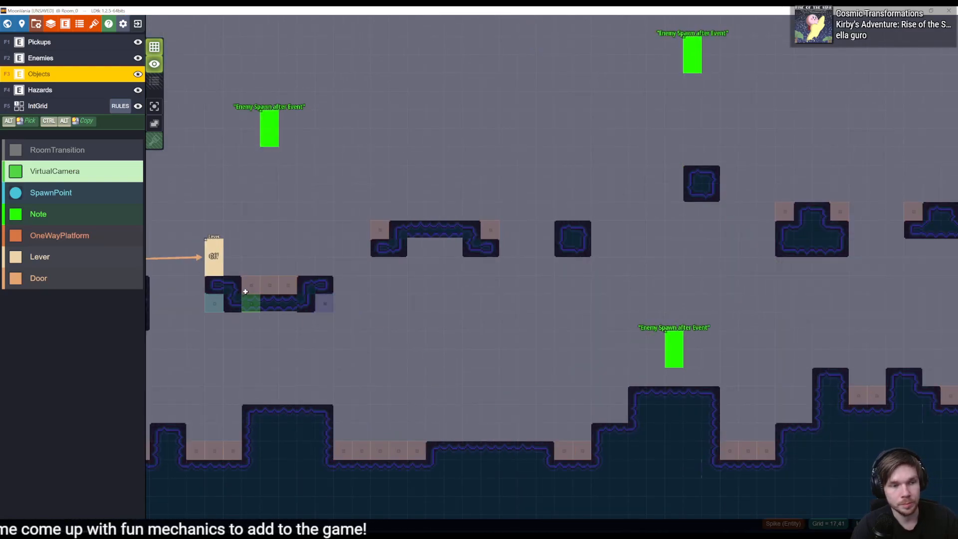
pyautogui.click(61, 90)
pyautogui.click(416, 451)
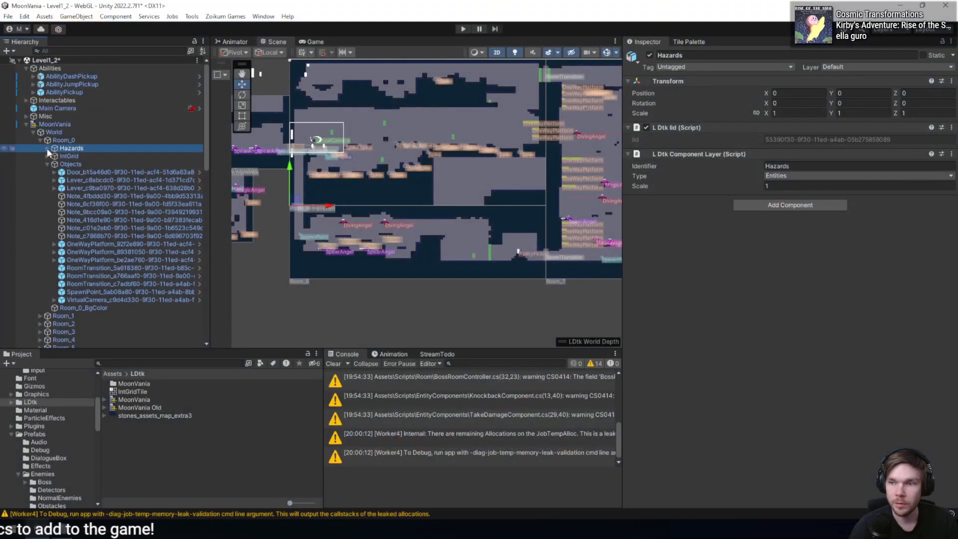
# - Switch to Unity, expand Room_0's Hazards, and inspect the components of several imported Spike objects
pyautogui.click(47, 148)
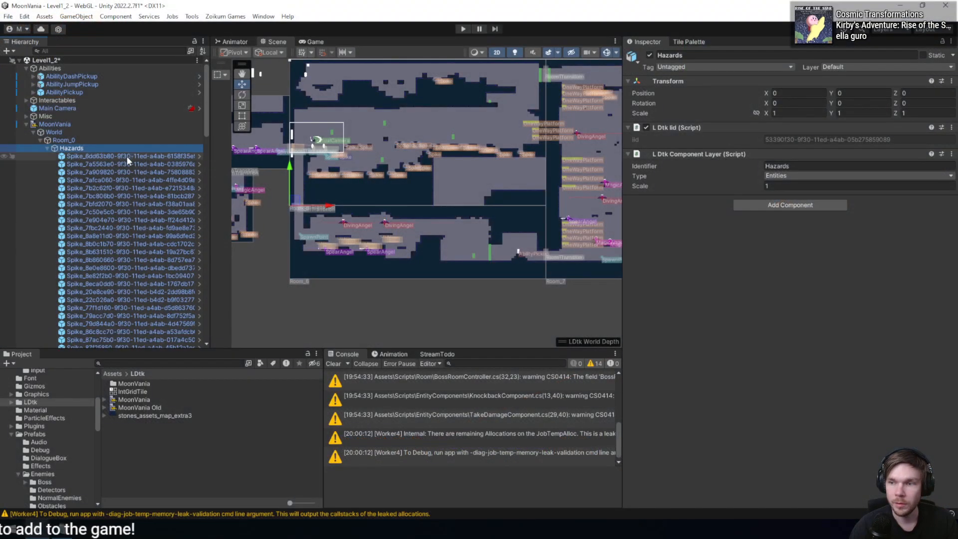
pyautogui.click(119, 203)
pyautogui.click(119, 309)
pyautogui.click(110, 212)
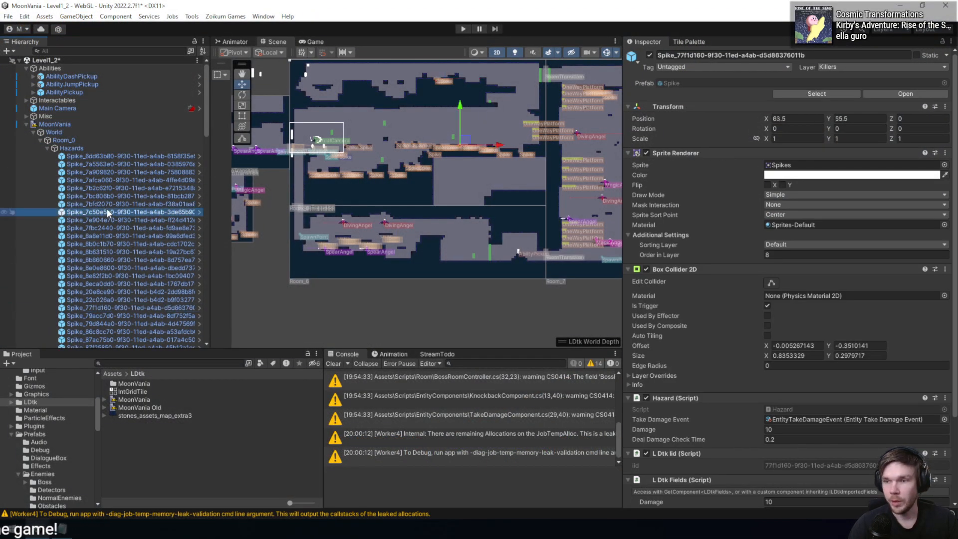
pyautogui.click(106, 180)
pyautogui.click(103, 259)
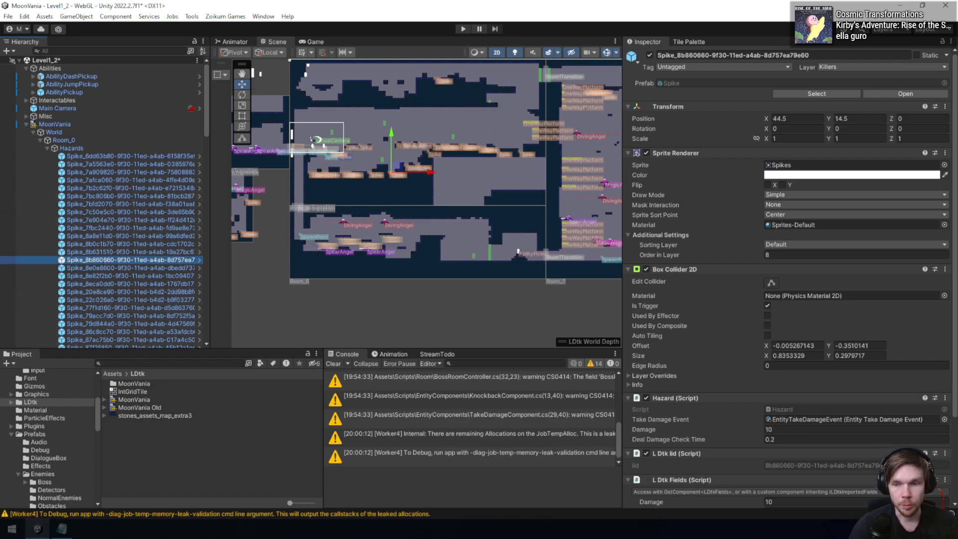
# - Recheck the MoonVania import settings in Unity, and look over Room_0's spike placements in LDtk
pyautogui.click(122, 400)
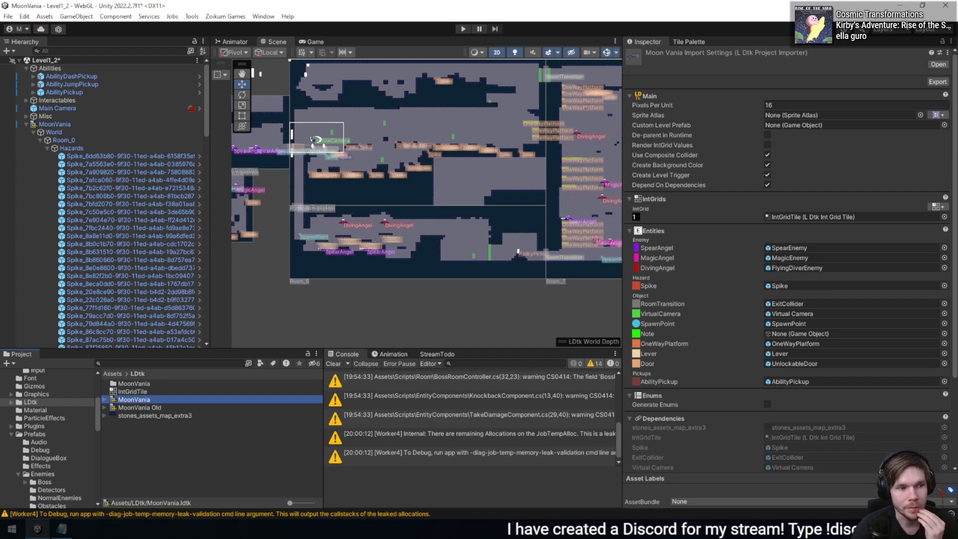
pyautogui.hotkey('alt', 'Tab')
pyautogui.moveTo(618, 251); pyautogui.dragTo(715, 259, button='middle')
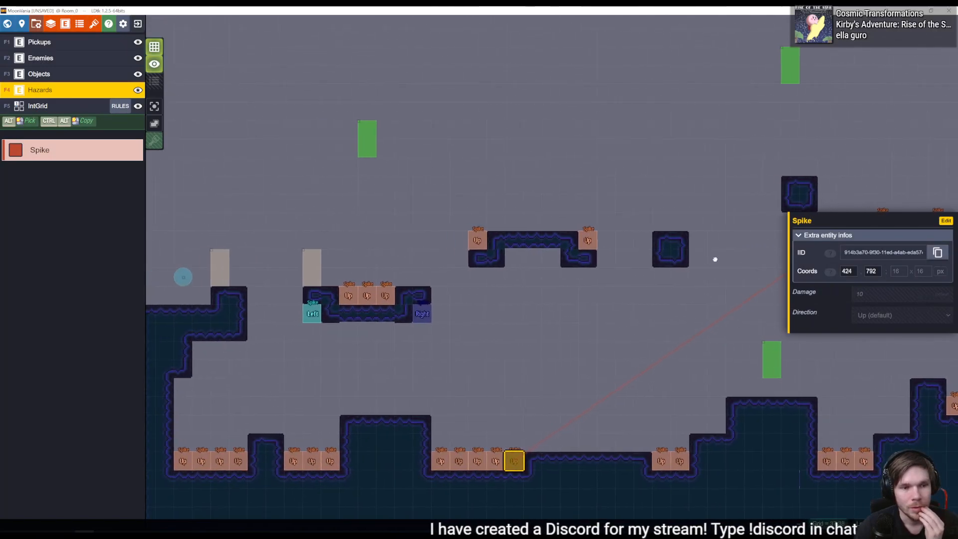
pyautogui.moveTo(398, 289); pyautogui.dragTo(433, 289, button='middle')
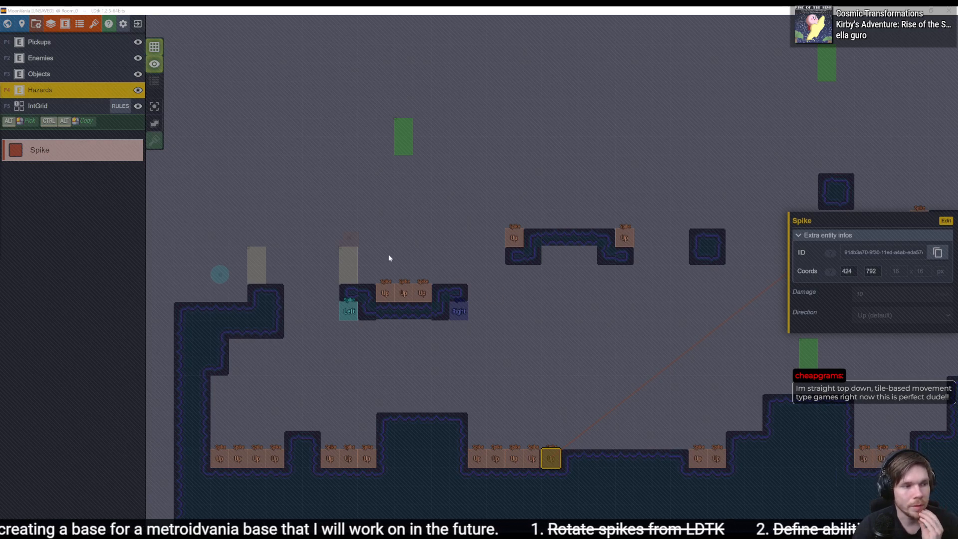
pyautogui.click(483, 257)
pyautogui.moveTo(550, 268); pyautogui.dragTo(433, 235, button='middle')
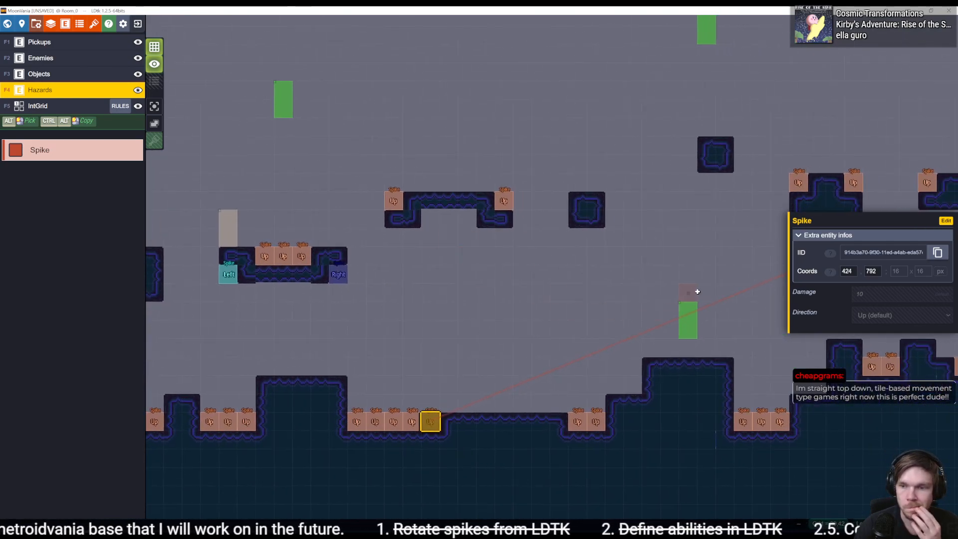
pyautogui.moveTo(553, 402); pyautogui.dragTo(554, 286, button='middle')
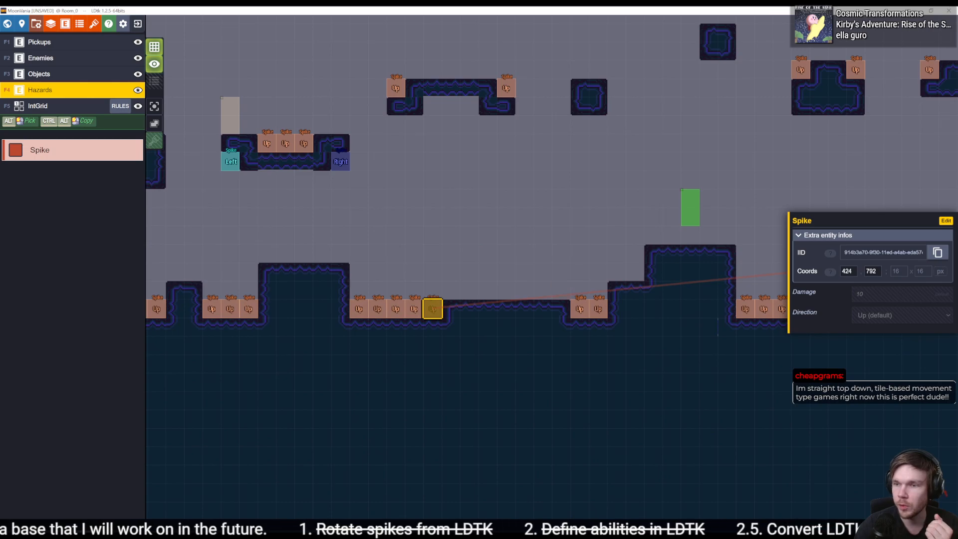
# - Open the Hazard script from a spike's component in Unity, and place Hazard.cs in the editor group beside LDTKEditor.cs
pyautogui.hotkey('alt', 'Tab')
pyautogui.scroll(-3, 680, 346)
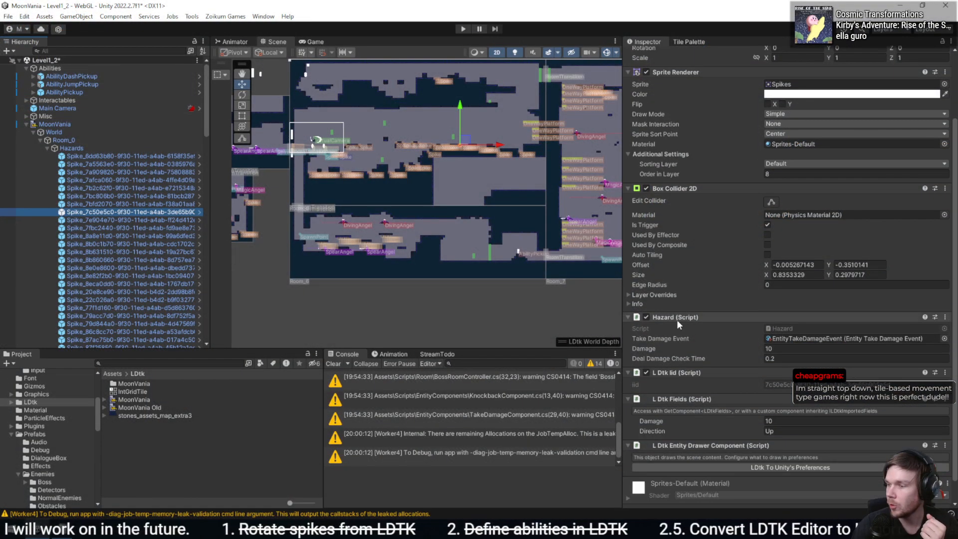
pyautogui.doubleClick(808, 329)
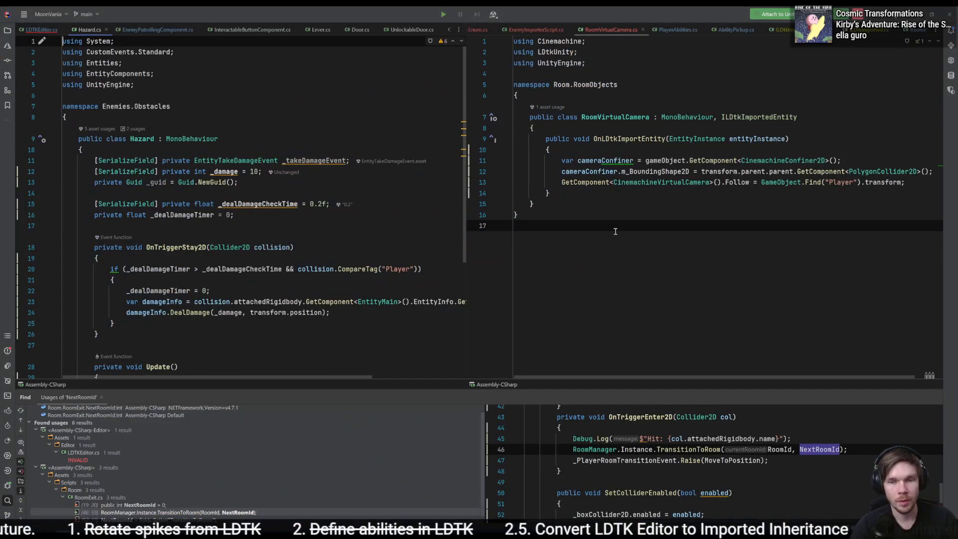
pyautogui.click(212, 211)
pyautogui.moveTo(84, 31); pyautogui.dragTo(583, 31)
pyautogui.scroll(-3, 679, 323)
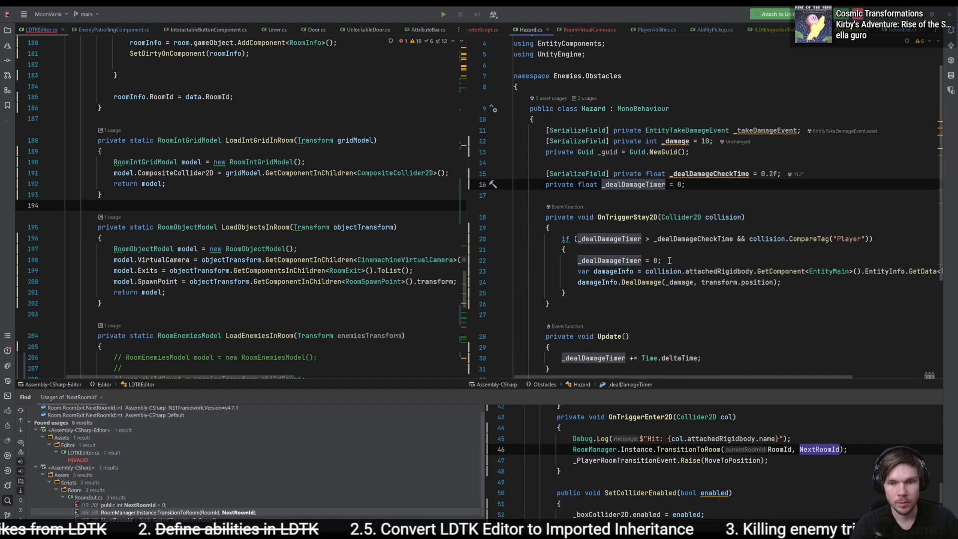
# - Make the Hazard class implement ILDtkImportedFields and generate the OnLDtkImportFields method after SetDamage
pyautogui.click(660, 351)
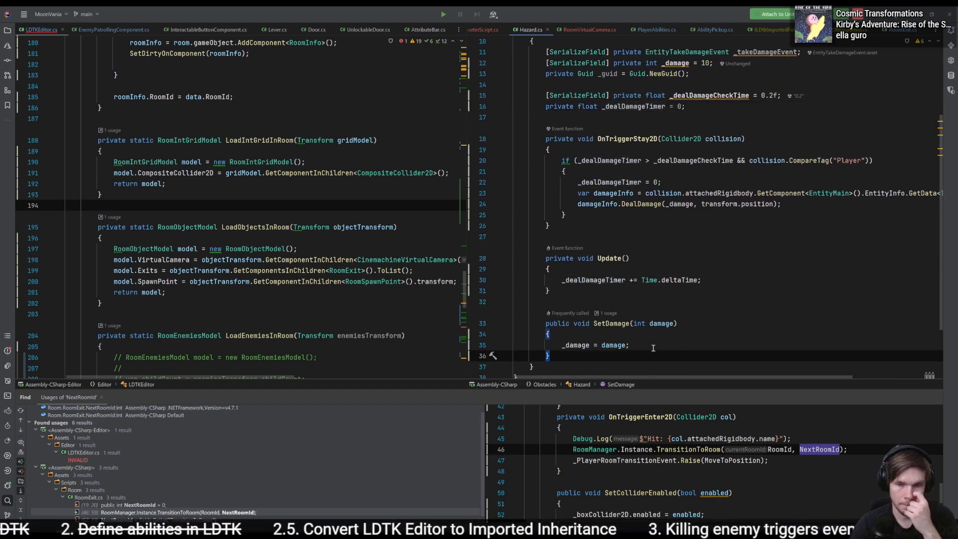
pyautogui.press('Return')
pyautogui.press('Return')
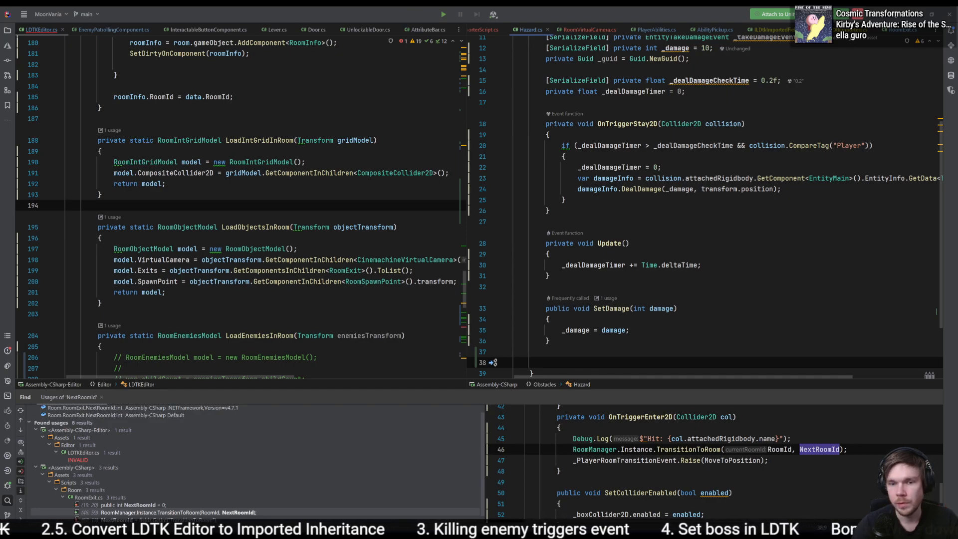
pyautogui.scroll(4, 744, 199)
pyautogui.click(743, 142)
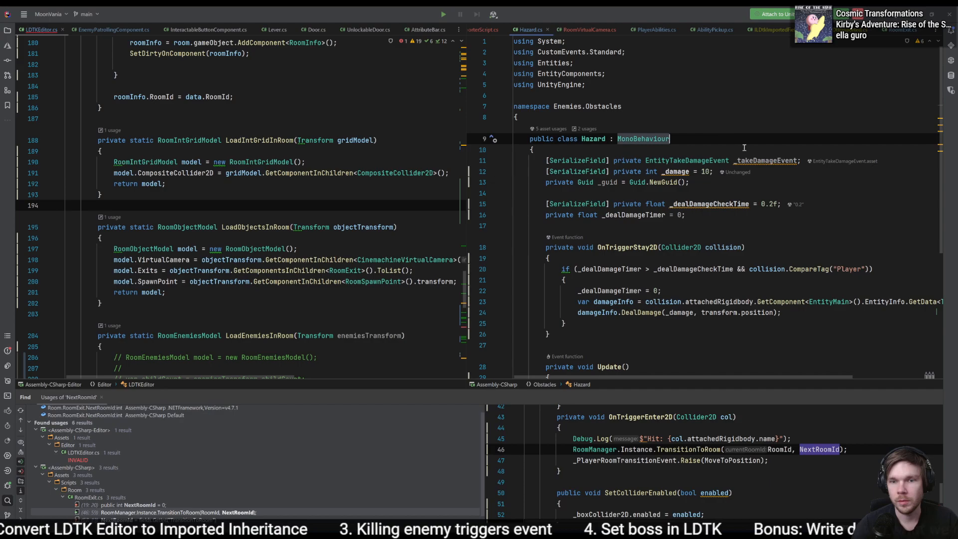
pyautogui.write(', ILD')
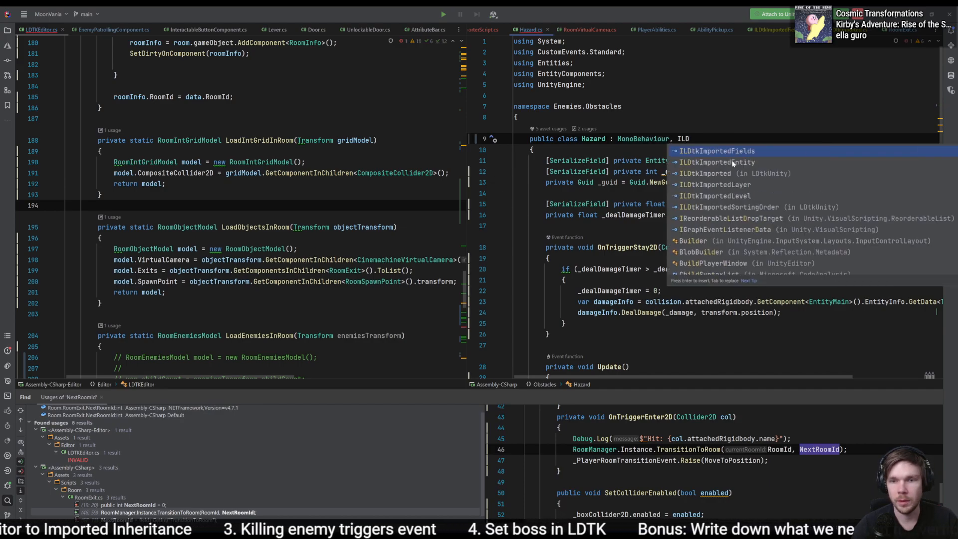
pyautogui.press('Return')
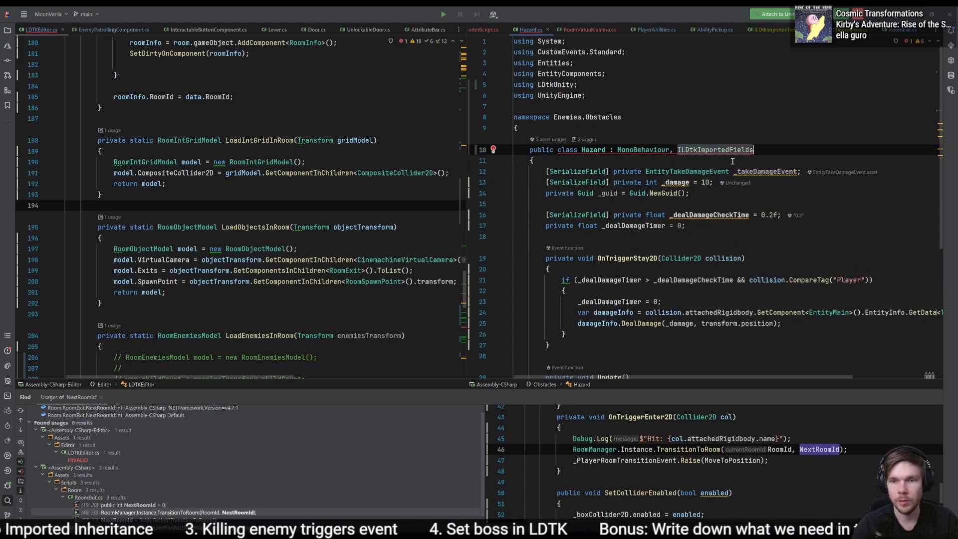
pyautogui.hotkey('alt', 'Return')
pyautogui.press('Return')
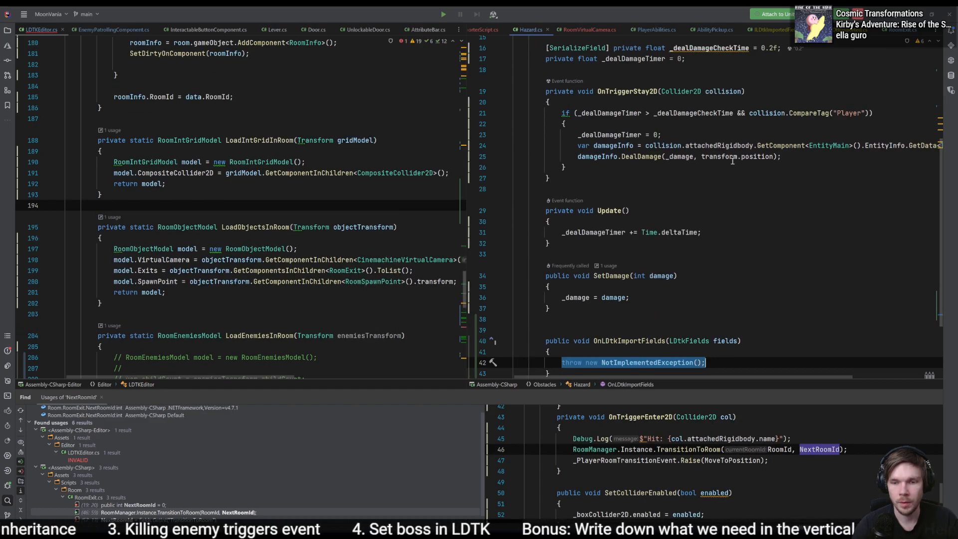
# - Replace the NotImplementedException placeholder in OnLDtkImportFields with the declaration of a var named direction
pyautogui.press('BackSpace')
pyautogui.write('var rotation =')
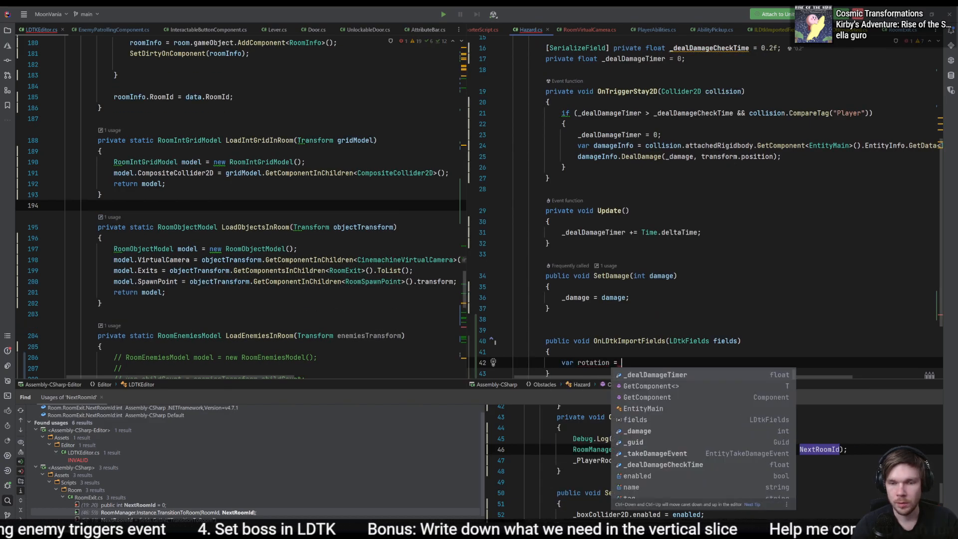
pyautogui.press('BackSpace')
pyautogui.press('BackSpace')
pyautogui.press('BackSpace')
pyautogui.hotkey('ctrl', 'shift', 'Left')
pyautogui.press('BackSpace')
pyautogui.write('directio')
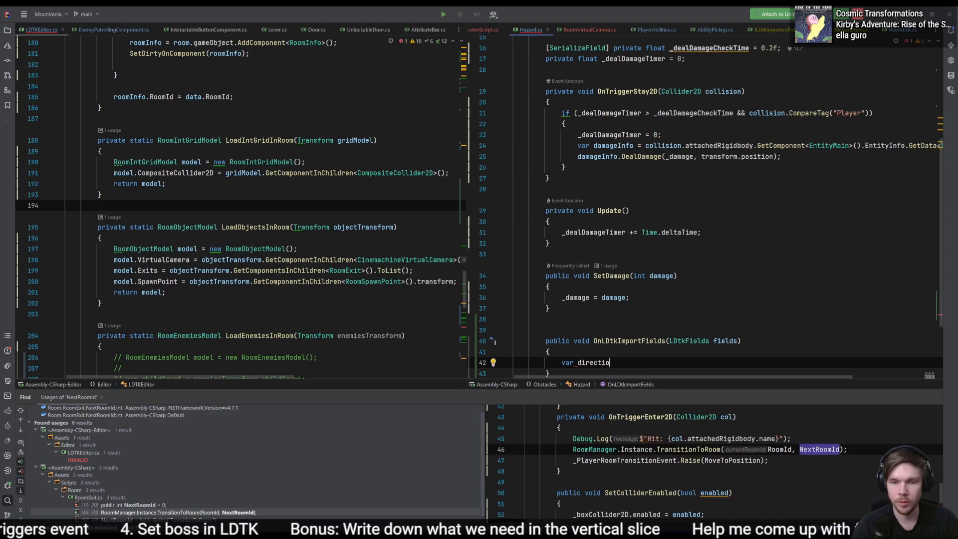
pyautogui.write('n = fields.trygetenu')
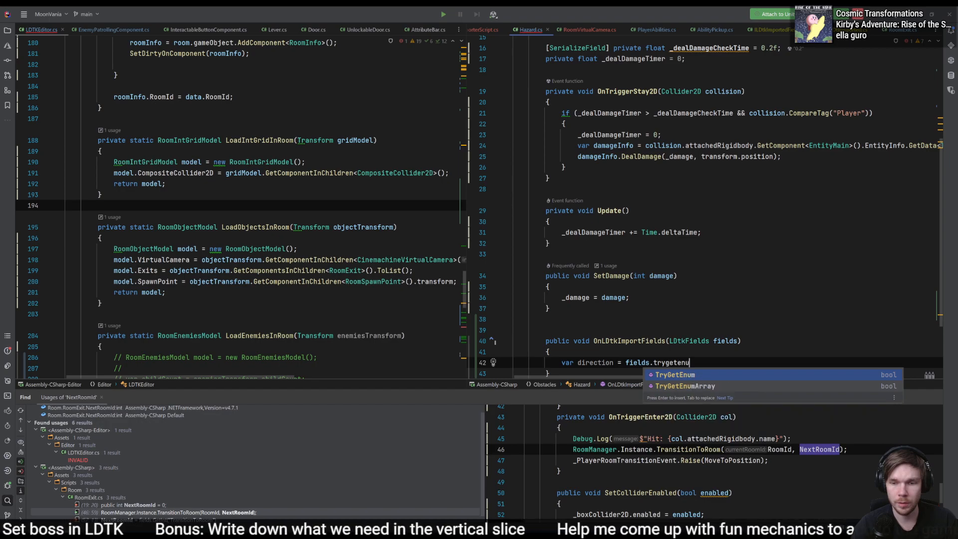
# - Assign direction from fields.TryGetEnum with the identifier "Direction"
pyautogui.press('Return')
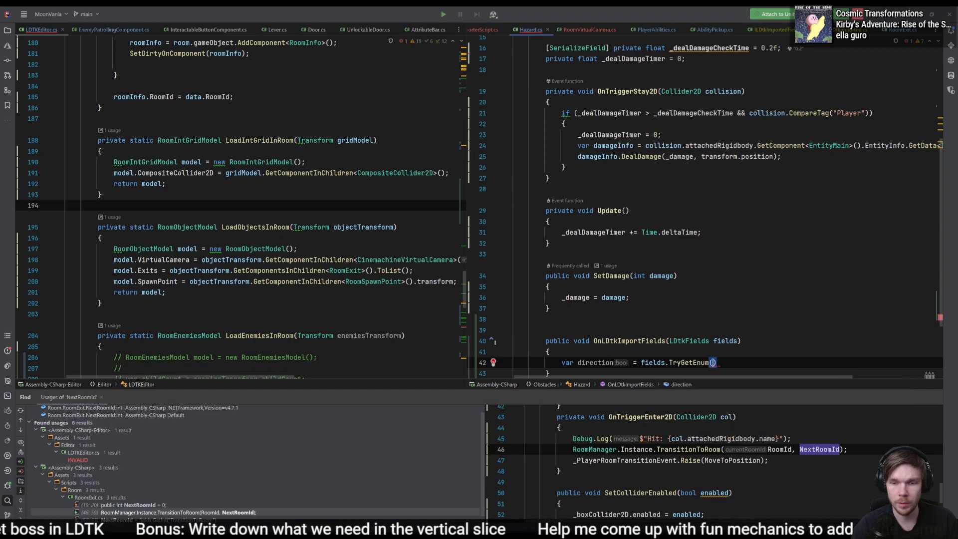
pyautogui.write('"')
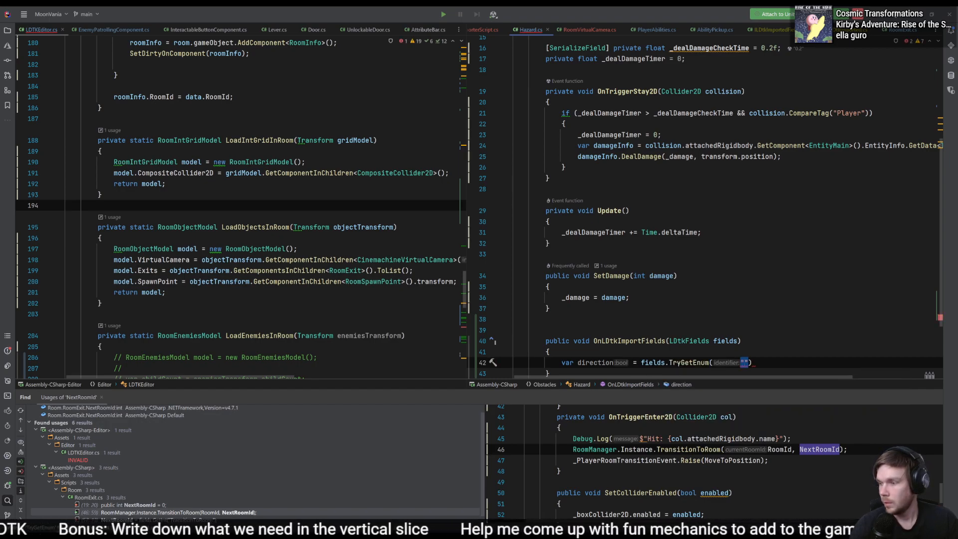
pyautogui.write('Direction"')
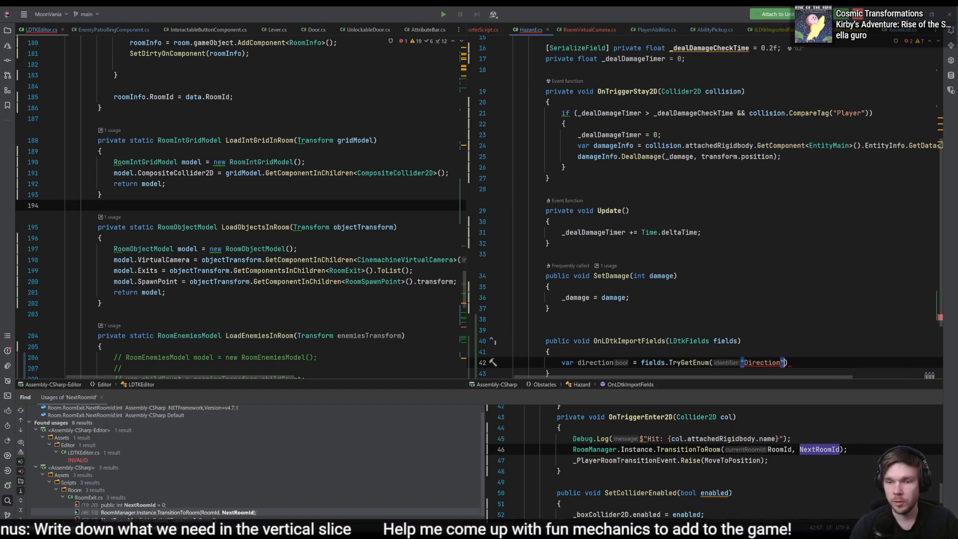
pyautogui.write(');')
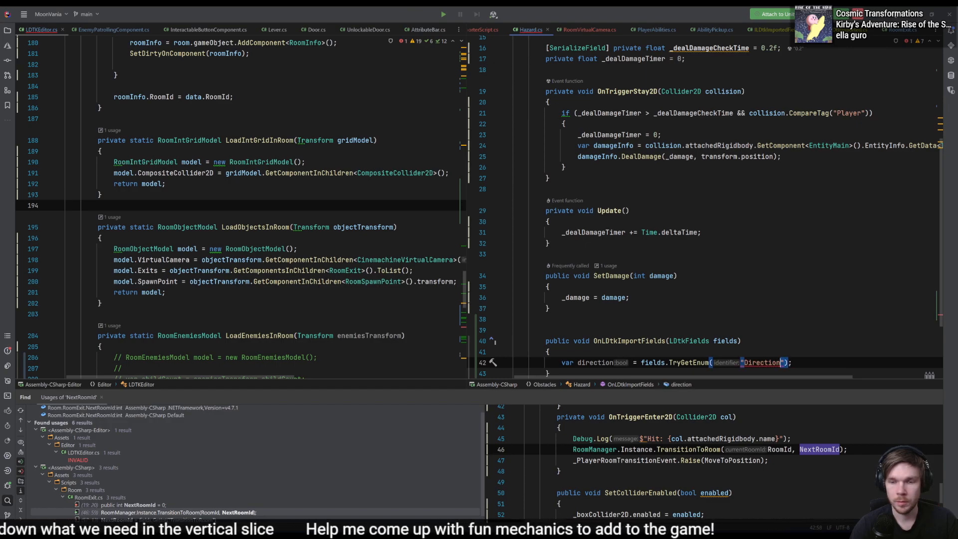
# - Give the TryGetEnum call the type argument DirectionEnum
pyautogui.press('Left')
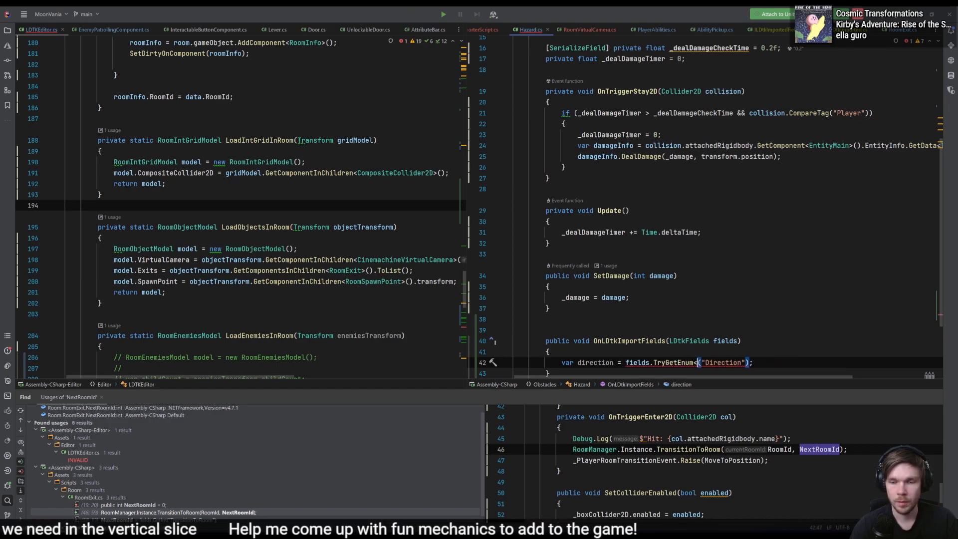
pyautogui.write('<DirectionEnum')
pyautogui.press('Return')
pyautogui.write('>')
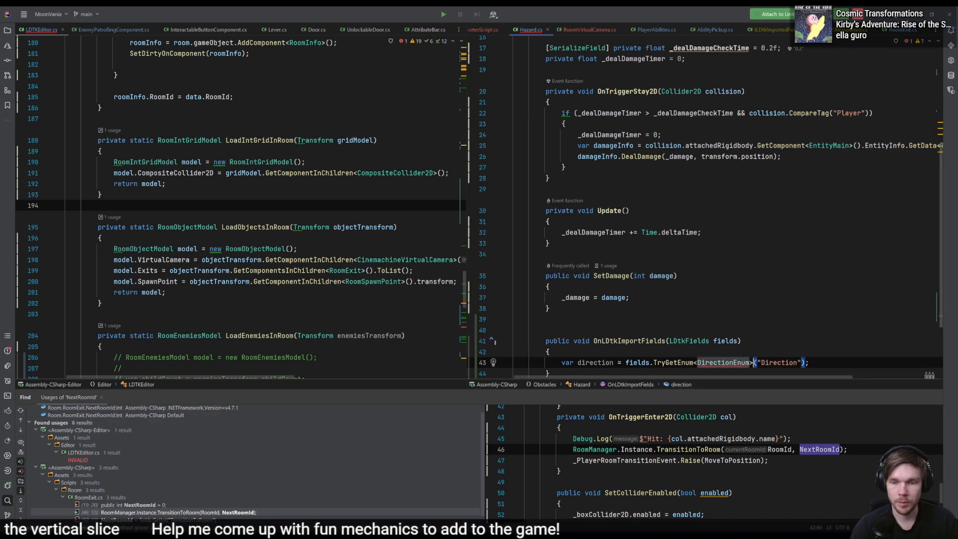
pyautogui.press('End')
pyautogui.press('Left')
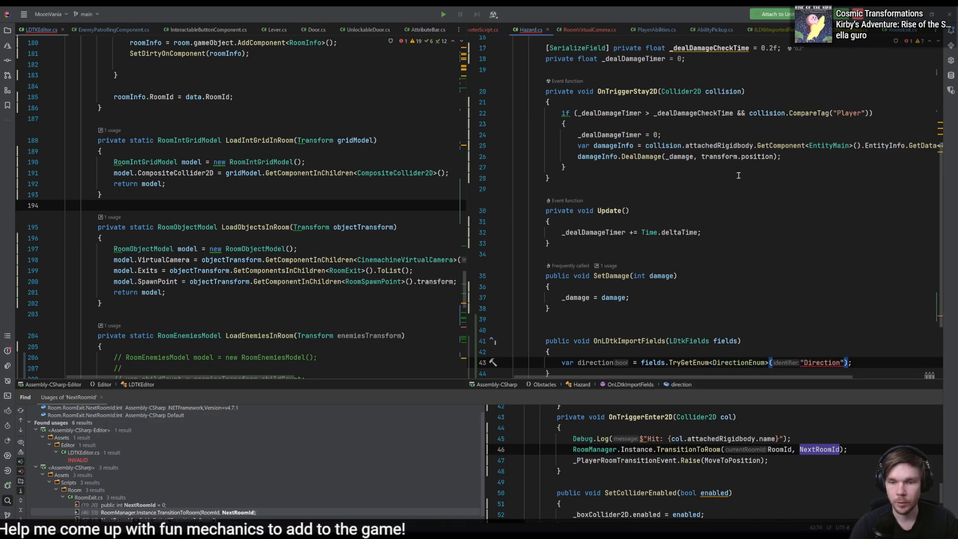
# - Replace TryGetEnum with GetEnum in the direction declaration of OnLDtkImportFields, keeping the DirectionEnum type argument
pyautogui.doubleClick(686, 359)
pyautogui.write('Gett')
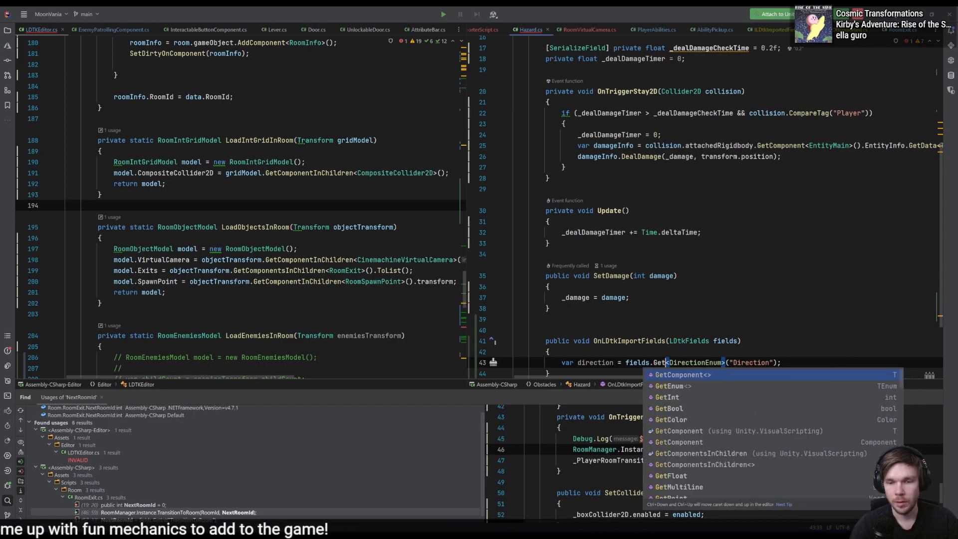
pyautogui.press('BackSpace')
pyautogui.write('Enum')
pyautogui.press('Return')
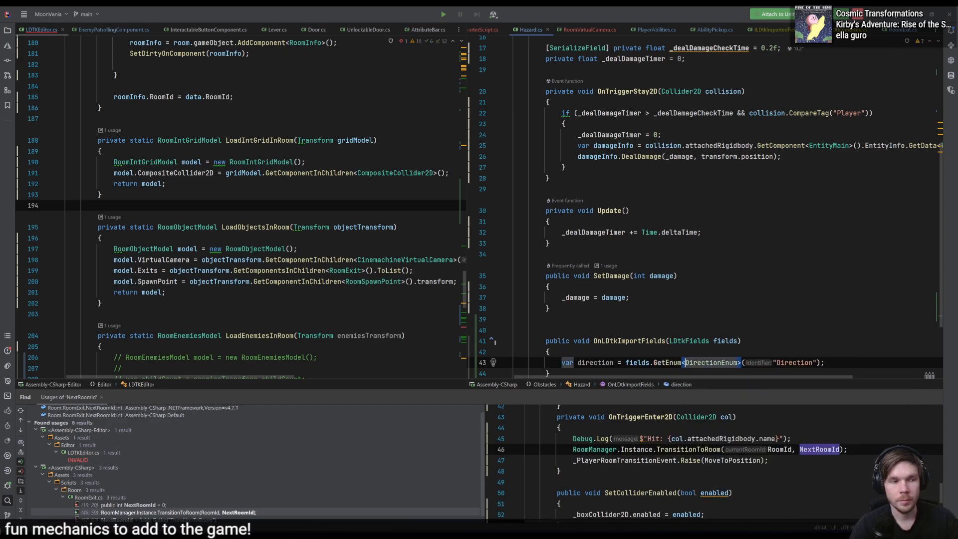
pyautogui.scroll(-2, 848, 309)
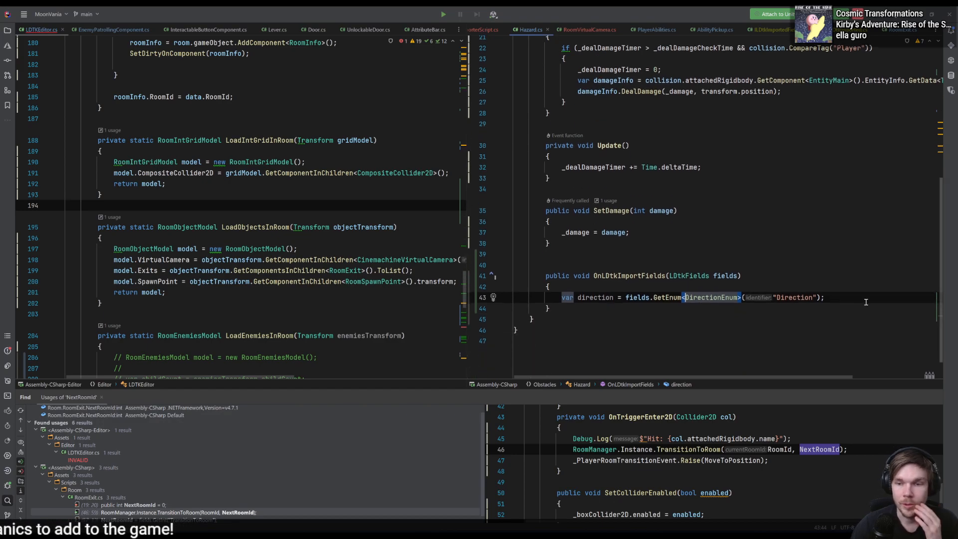
pyautogui.click(866, 299)
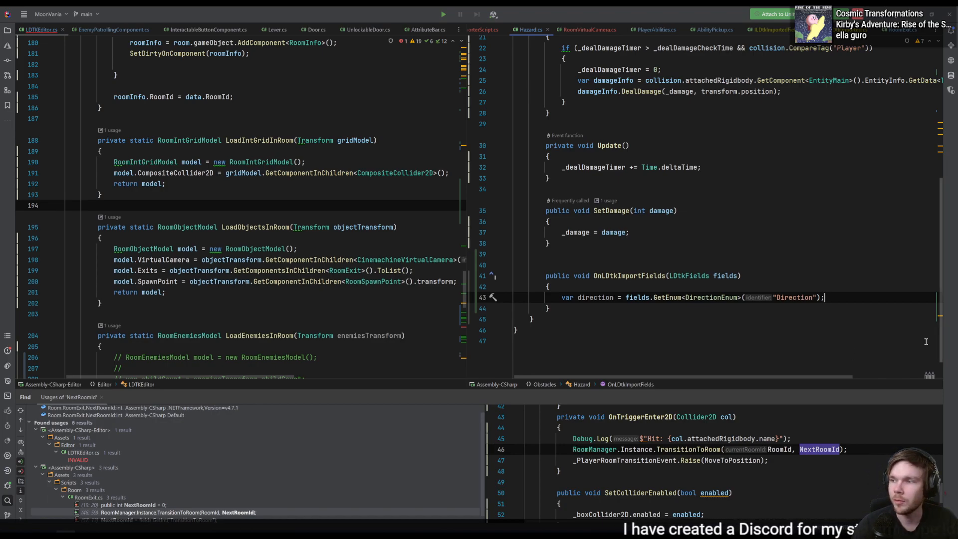
# - Check the inferred type of the direction variable in OnLDtkImportFields
pyautogui.click(739, 298)
pyautogui.click(637, 297)
pyautogui.click(613, 298)
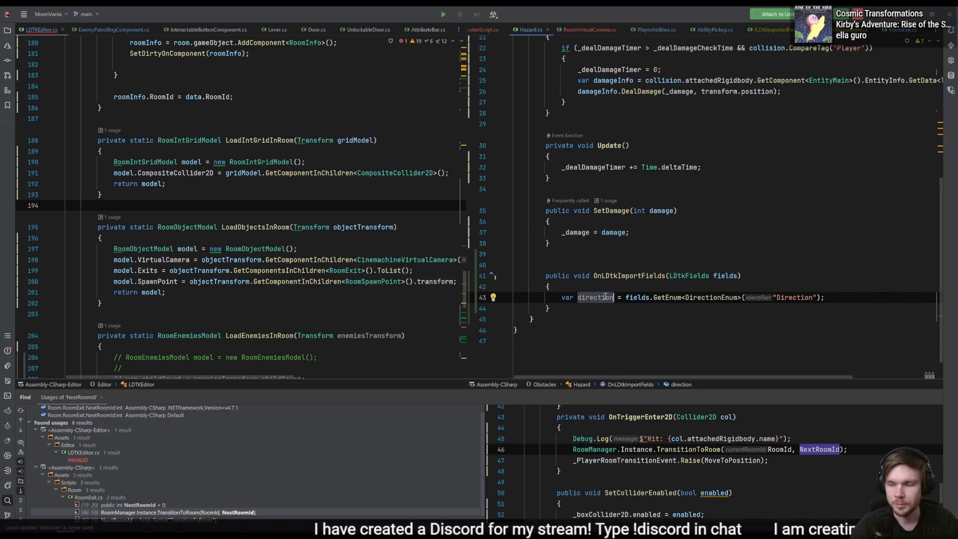
pyautogui.moveTo(605, 297)
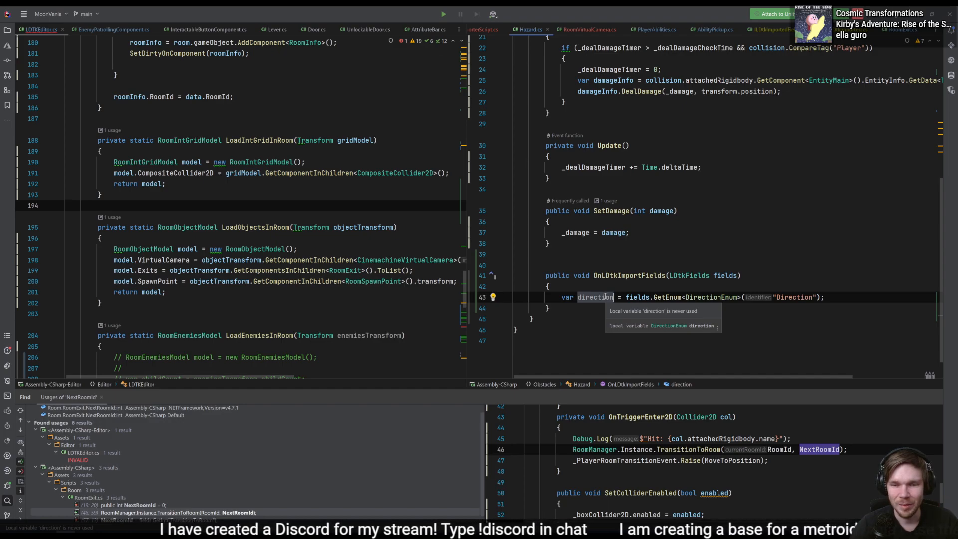
pyautogui.click(833, 296)
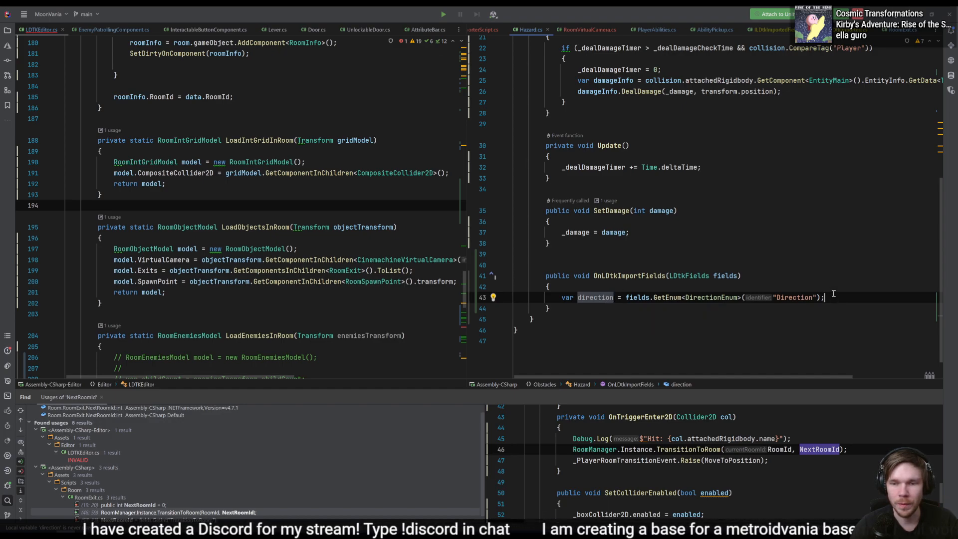
# - Add an empty line below the direction declaration and look up the definition of DirectionEnum
pyautogui.press('Return')
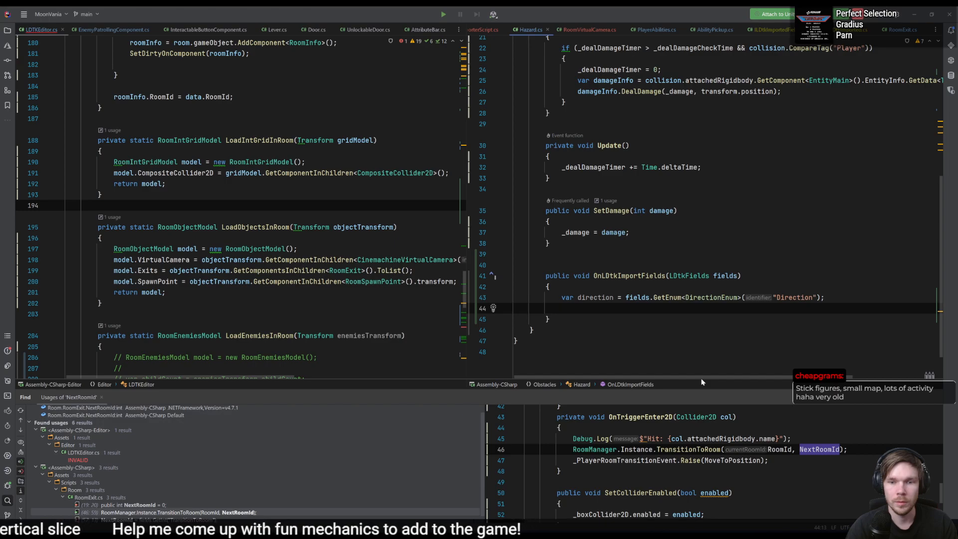
pyautogui.press('Up')
pyautogui.hotkey('ctrl', 'Right')
pyautogui.hotkey('ctrl', 'Right')
pyautogui.hotkey('ctrl', 'Right')
pyautogui.hotkey('ctrl', 'Right')
pyautogui.hotkey('ctrl', 'Right')
pyautogui.hotkey('ctrl', 'Right')
pyautogui.hotkey('ctrl', 'Right')
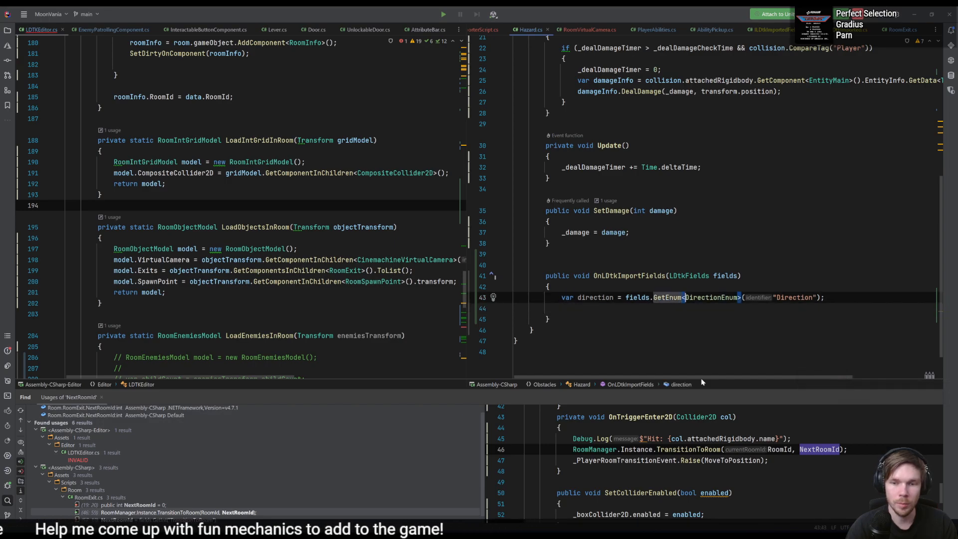
pyautogui.press('F12')
pyautogui.hotkey('ctrl', '-')
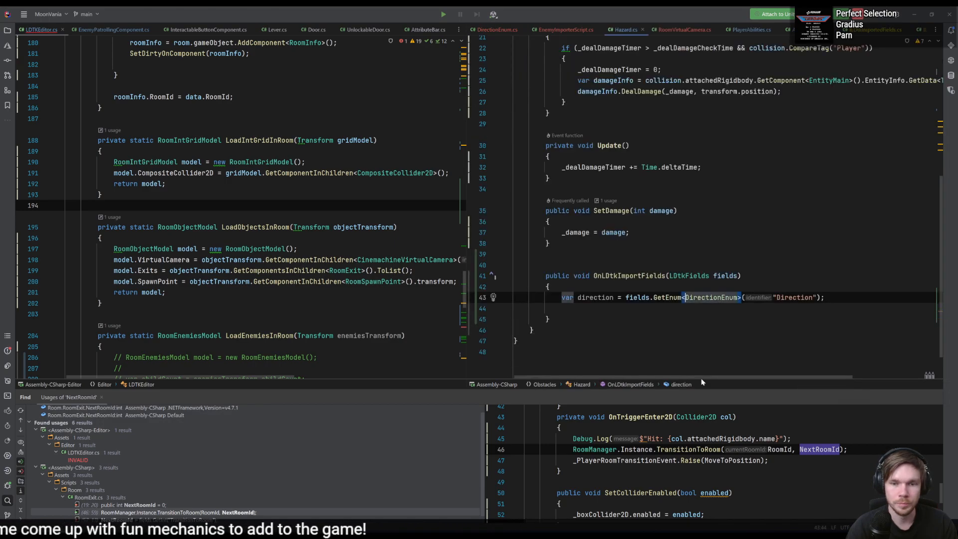
# - Try to assign transform.rotation.eulerAngles below the direction declaration and cut the line back to transform
pyautogui.press('Down')
pyautogui.write('transform.rotat')
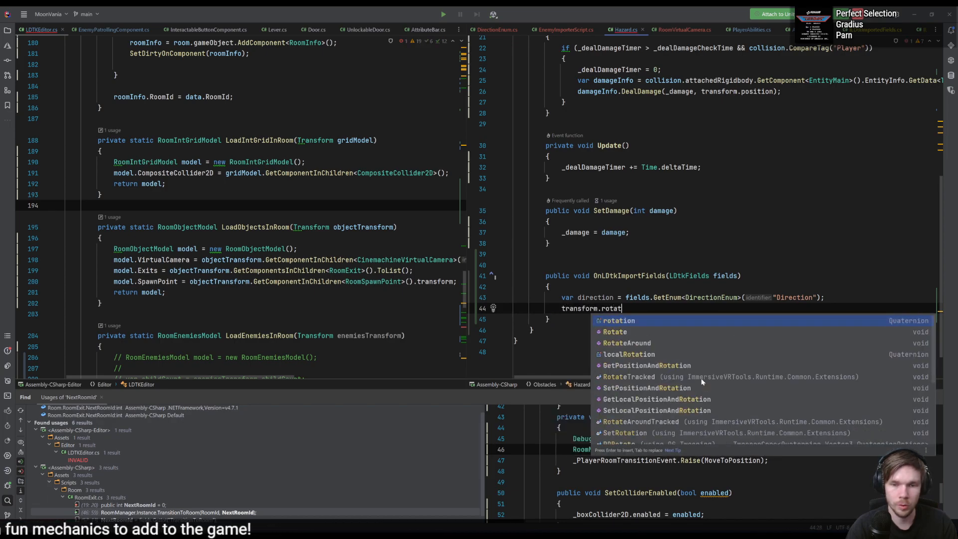
pyautogui.press('Return')
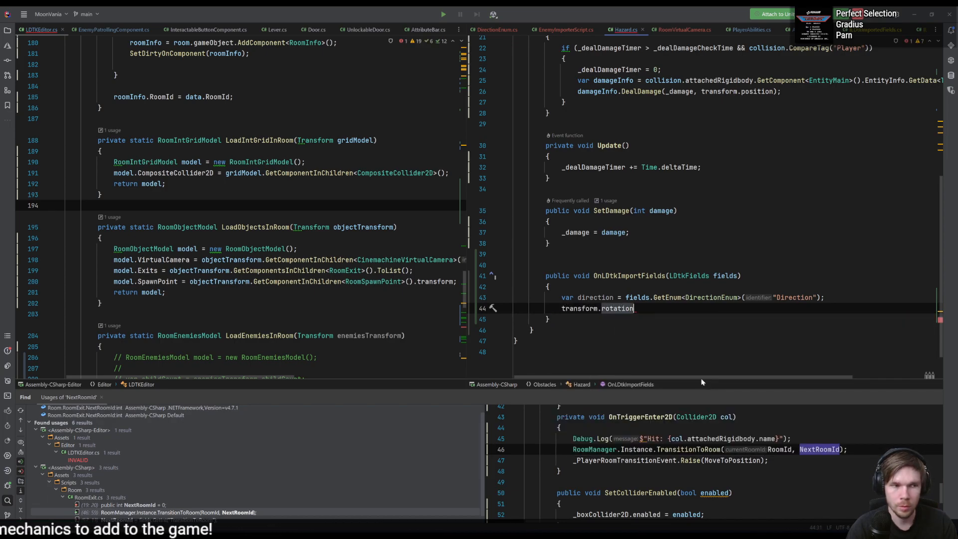
pyautogui.write('.eul')
pyautogui.press('Return')
pyautogui.write('= new')
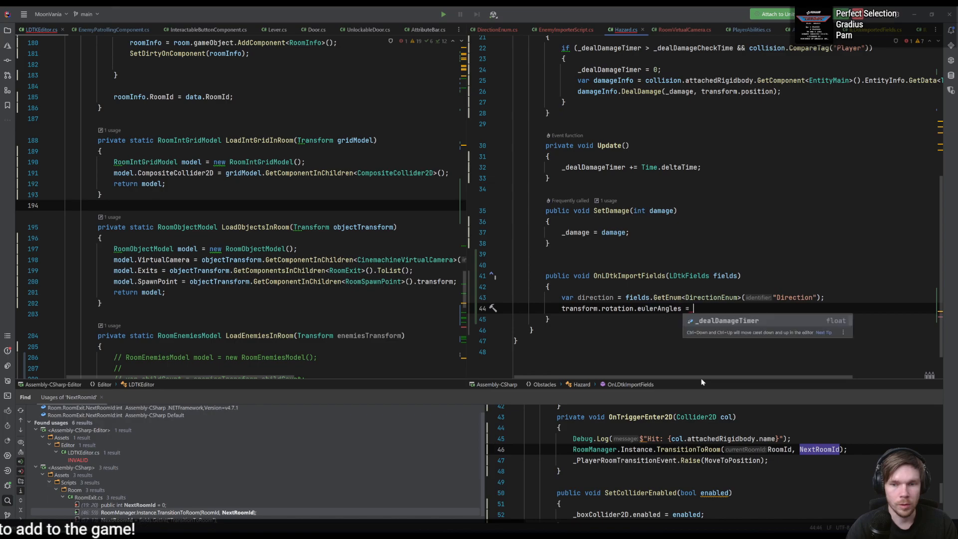
pyautogui.press('Return')
pyautogui.hotkey('ctrl', 'BackSpace')
pyautogui.hotkey('ctrl', 'BackSpace')
pyautogui.hotkey('ctrl', 'BackSpace')
pyautogui.hotkey('ctrl', 'BackSpace')
pyautogui.hotkey('ctrl', 'BackSpace')
pyautogui.hotkey('ctrl', 'BackSpace')
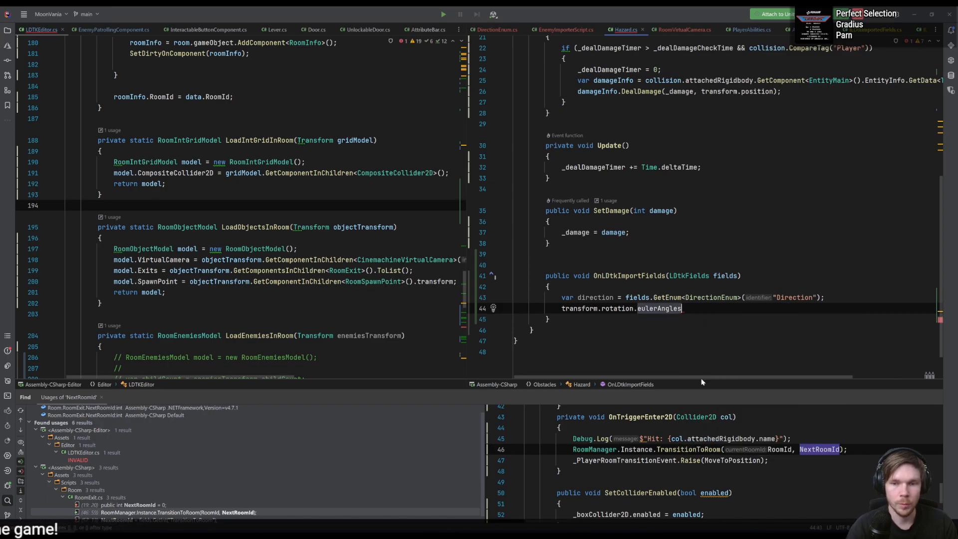
pyautogui.write('eur')
pyautogui.hotkey('ctrl', 'BackSpace')
pyautogui.hotkey('ctrl', 'BackSpace')
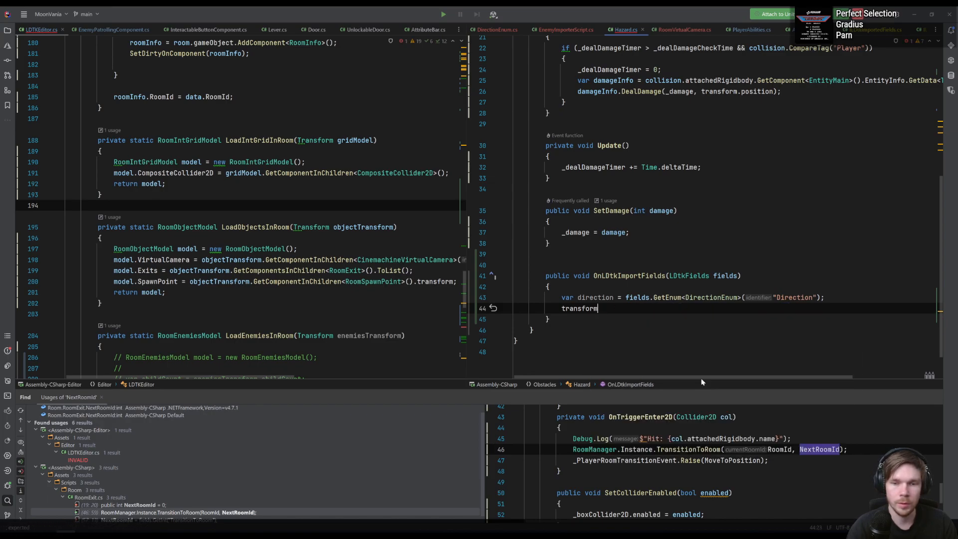
# - Complete the line so transform.eulerAngles is assigned new Vector3(0, 0, direction * -90)
pyautogui.write('.')
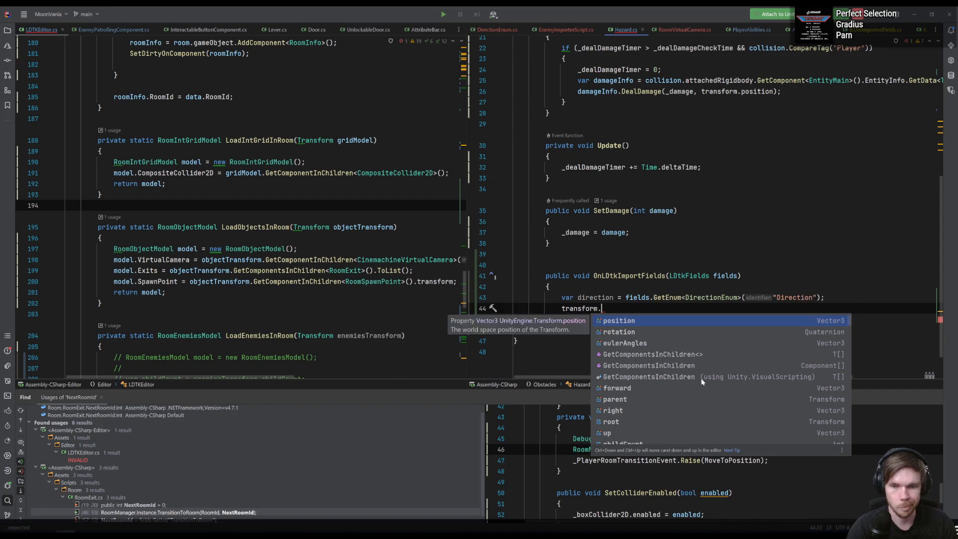
pyautogui.write('e')
pyautogui.press('Return')
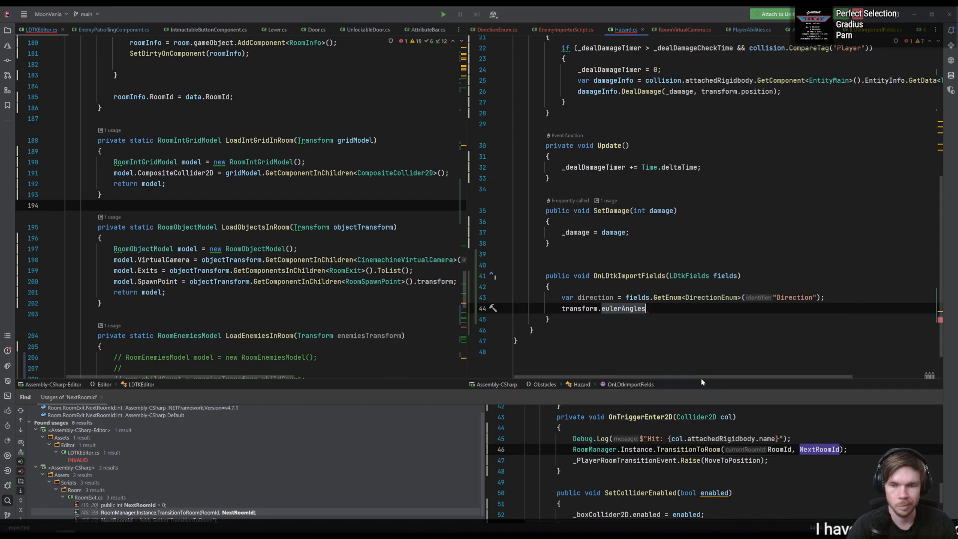
pyautogui.write('= new Ve')
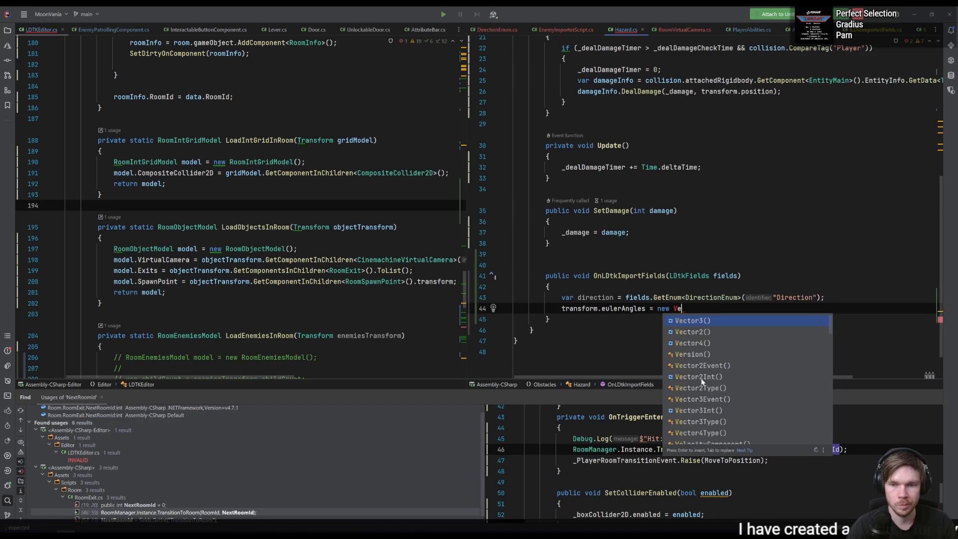
pyautogui.press('Return')
pyautogui.write('0, 0, direction ')
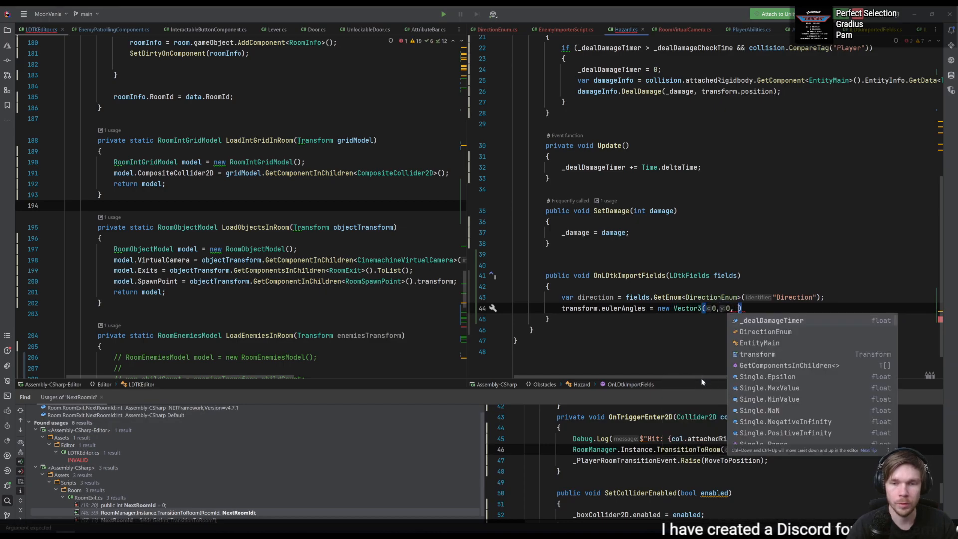
pyautogui.write('* 90')
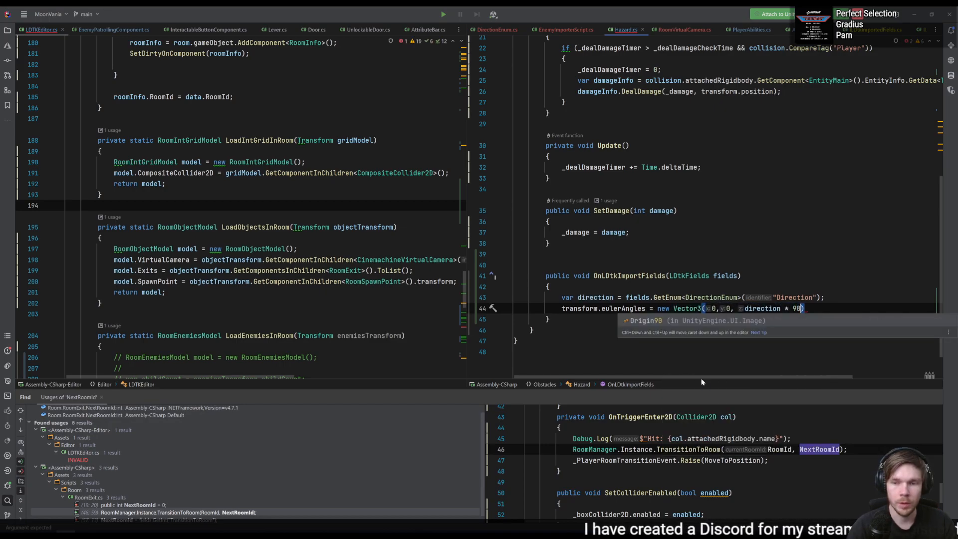
pyautogui.write('-')
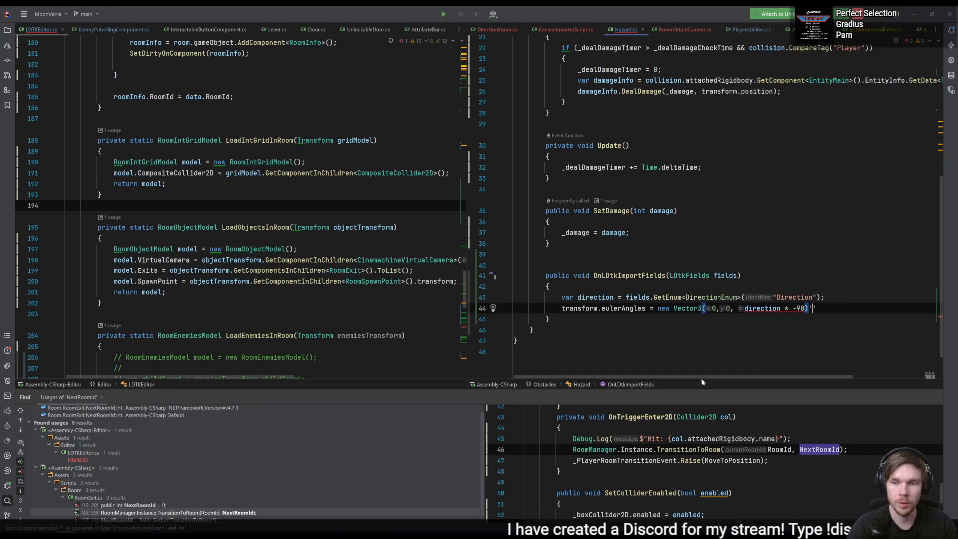
pyautogui.press('End')
pyautogui.write("'")
pyautogui.write(';')
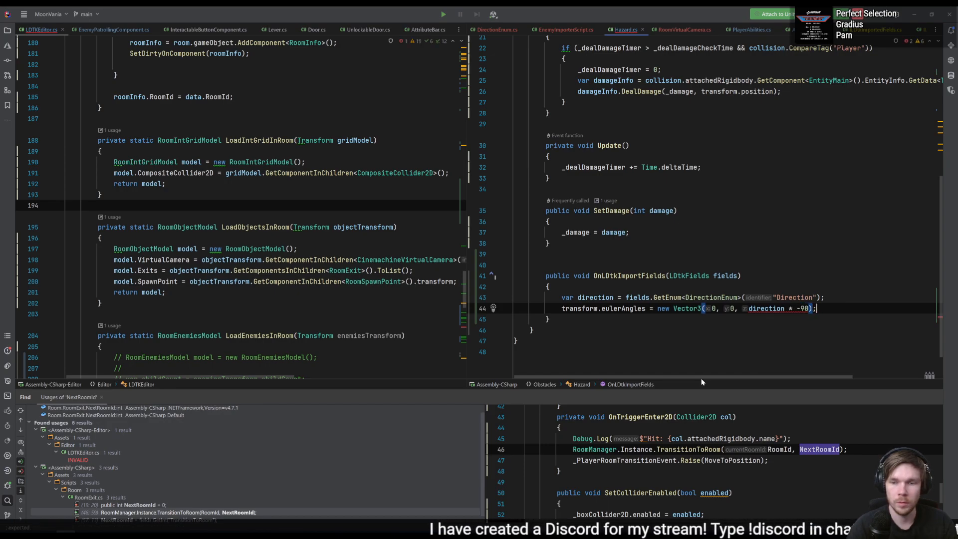
# - Check the error on the direction multiplication and cast direction to int in the Vector3 argument
pyautogui.hotkey('alt', 'Return')
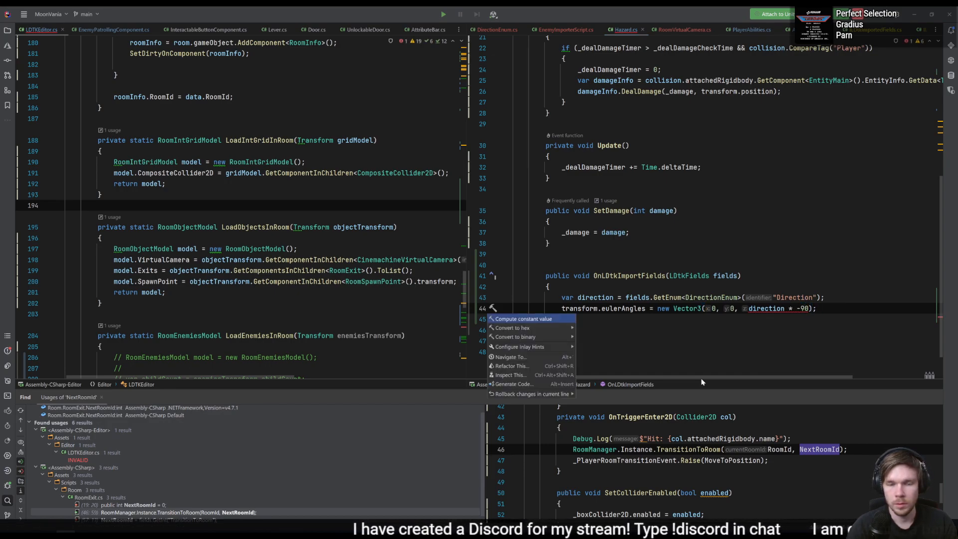
pyautogui.press('Escape')
pyautogui.hotkey('alt', 'Return')
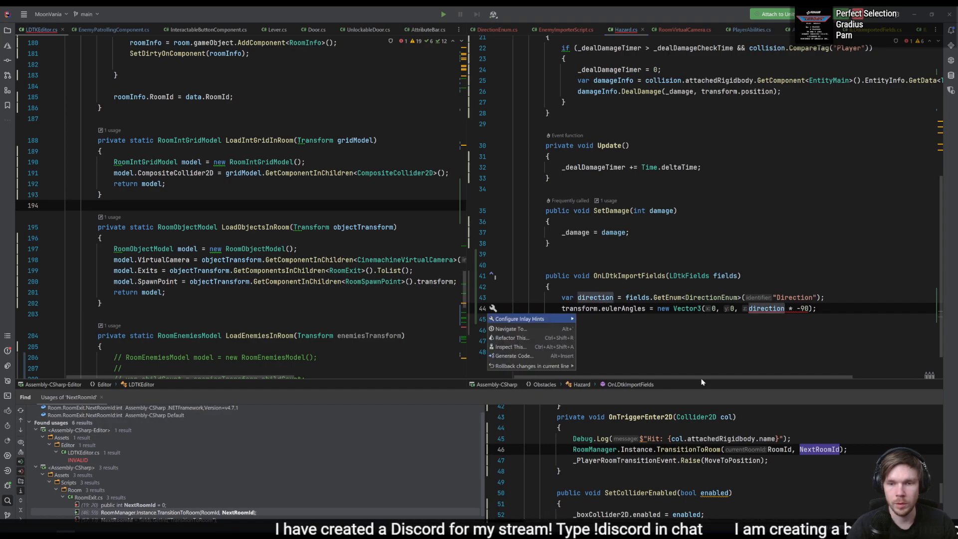
pyautogui.press('Escape')
pyautogui.click(736, 323)
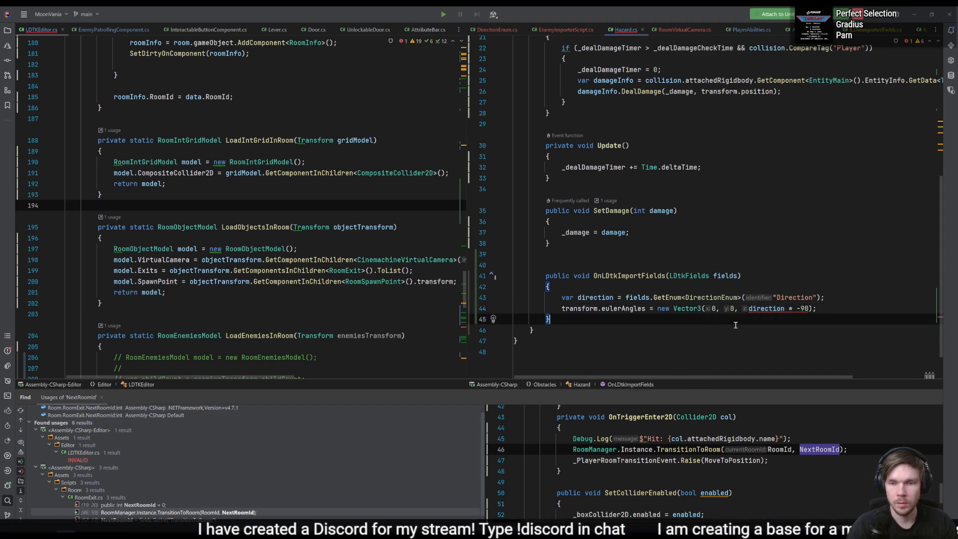
pyautogui.moveTo(768, 310)
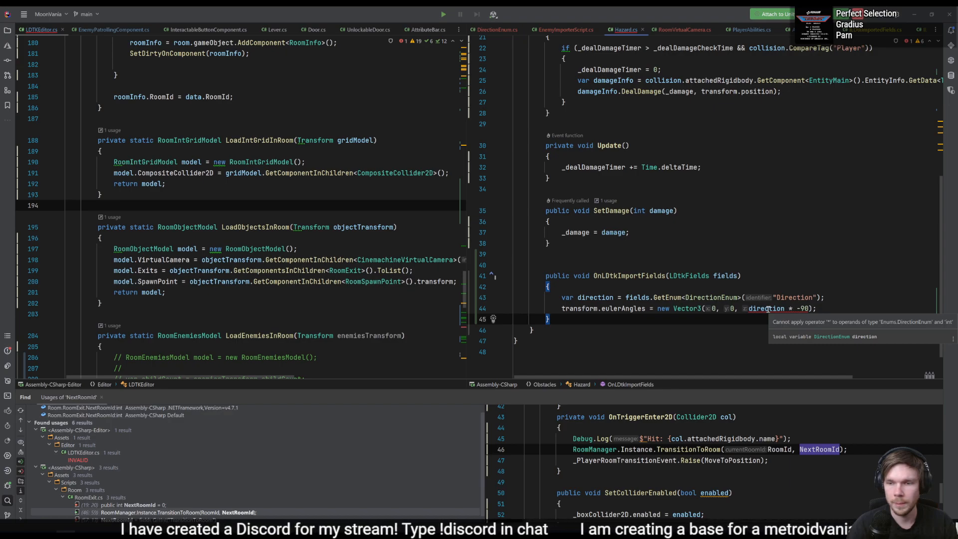
pyautogui.click(786, 308)
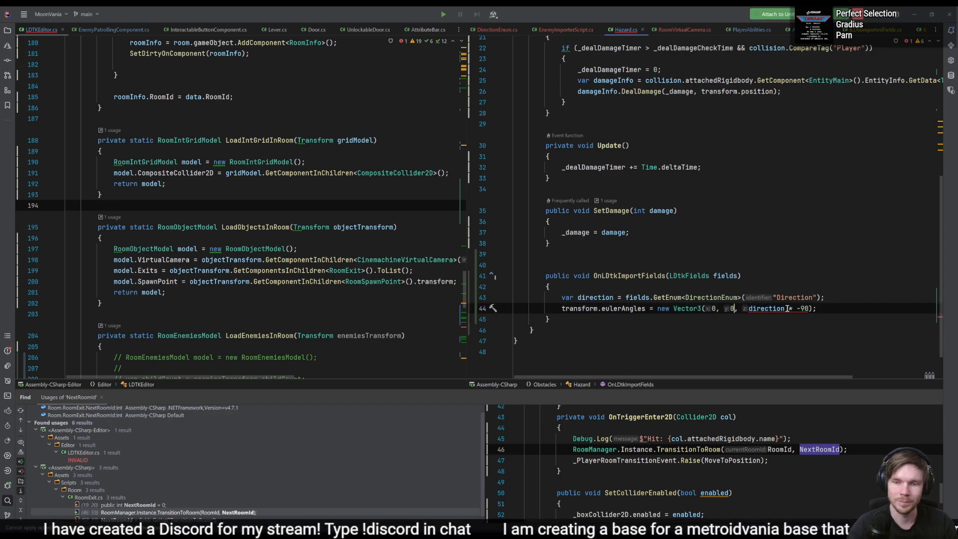
pyautogui.press('Right')
pyautogui.write('(int)')
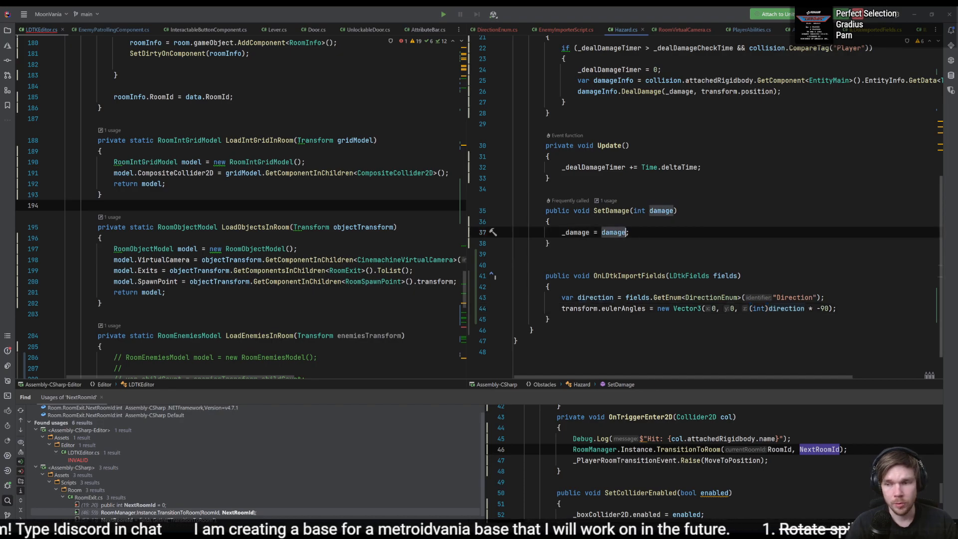
# - Switch to Unity and open the source of the CS0161 console error, the LoadEnemiesInRoom method in LDTKEditor
pyautogui.hotkey('alt', 'Tab')
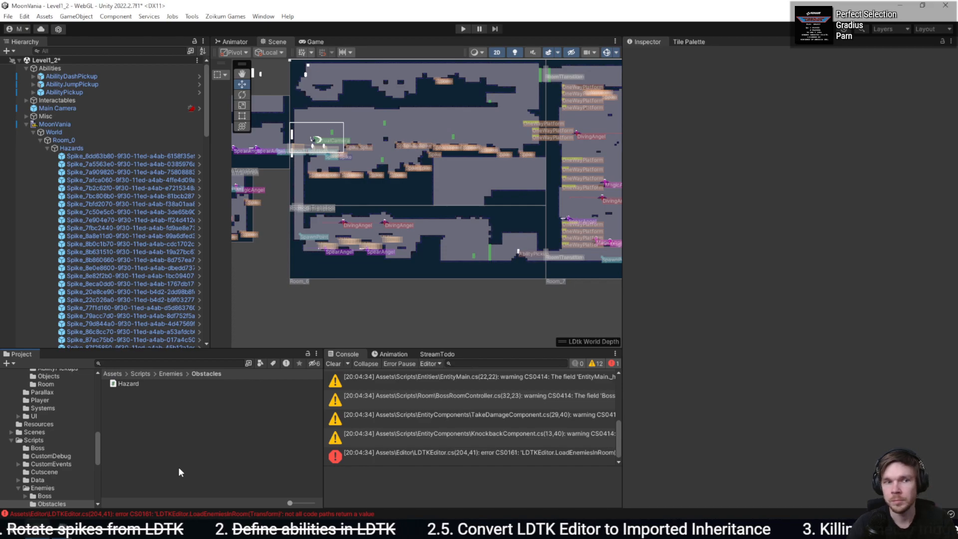
pyautogui.doubleClick(508, 452)
pyautogui.press('Down')
pyautogui.press('Down')
pyautogui.press('Down')
pyautogui.press('Down')
pyautogui.press('Down')
pyautogui.press('Down')
pyautogui.press('Down')
pyautogui.press('Down')
pyautogui.press('Down')
pyautogui.press('Down')
pyautogui.press('Down')
pyautogui.press('Down')
pyautogui.press('Down')
pyautogui.press('Down')
pyautogui.press('Down')
pyautogui.press('Down')
pyautogui.press('Down')
pyautogui.press('Down')
pyautogui.press('Down')
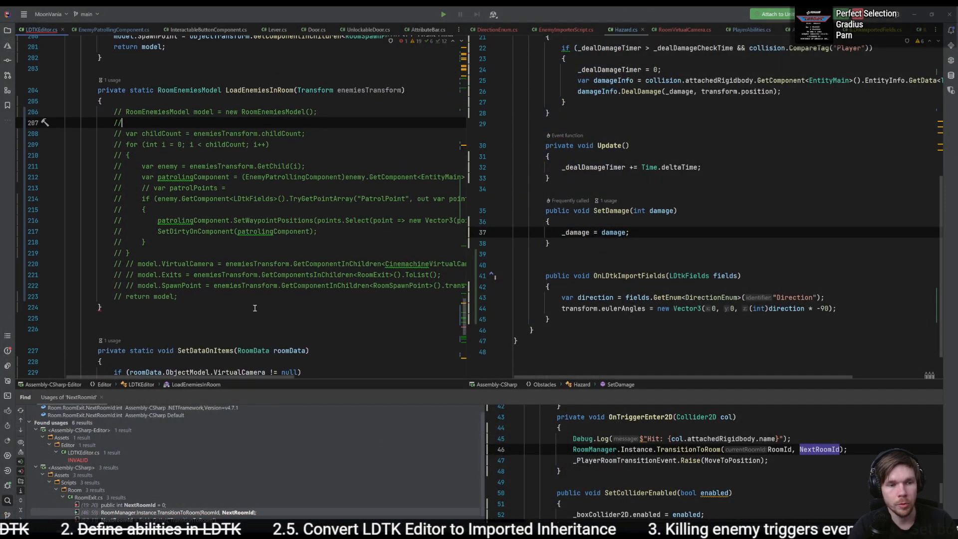
# - Uncomment the RoomEnemiesModel model declaration at the start of LoadEnemiesInRoom
pyautogui.click(126, 112)
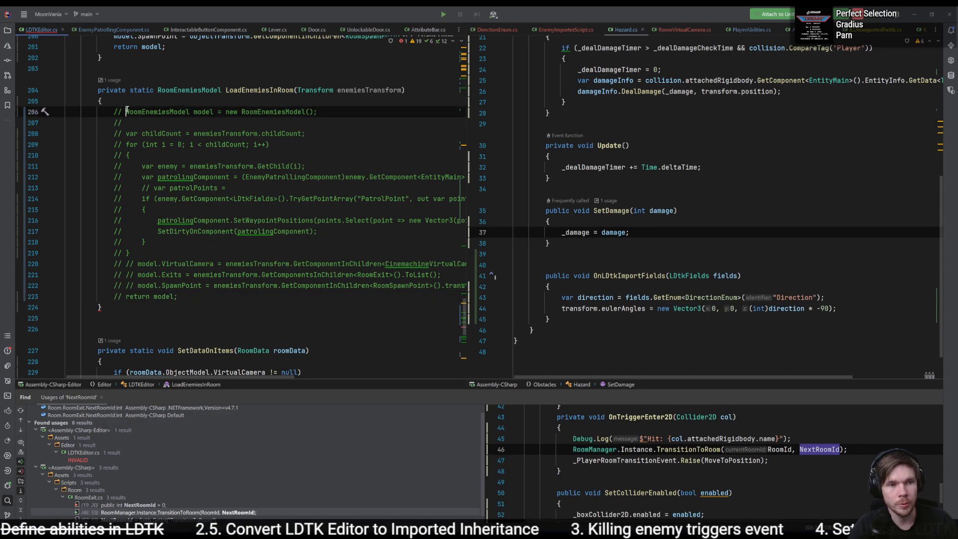
pyautogui.press('BackSpace')
pyautogui.press('BackSpace')
pyautogui.press('BackSpace')
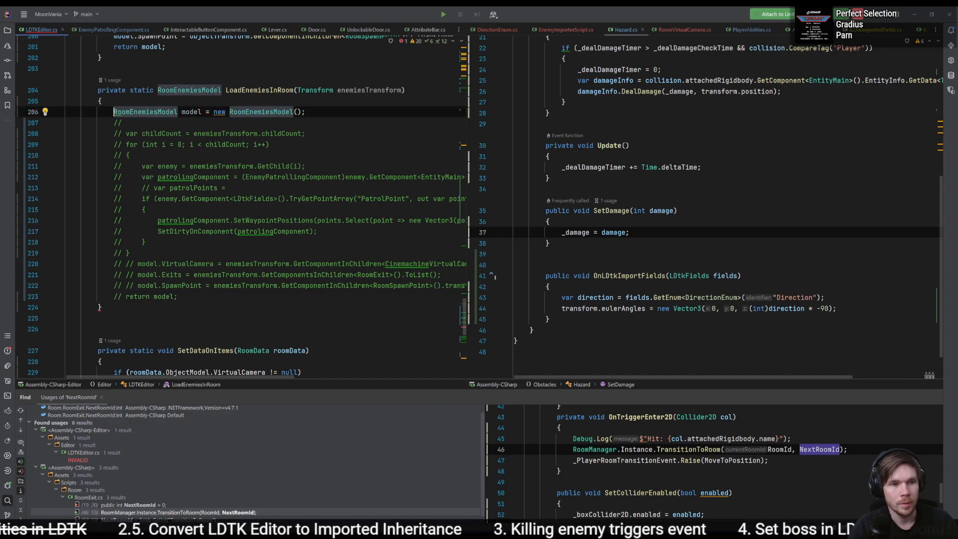
# - Add "return model;" directly below the model declaration in LoadEnemiesInRoom
pyautogui.press('Up')
pyautogui.press('Down')
pyautogui.press('End')
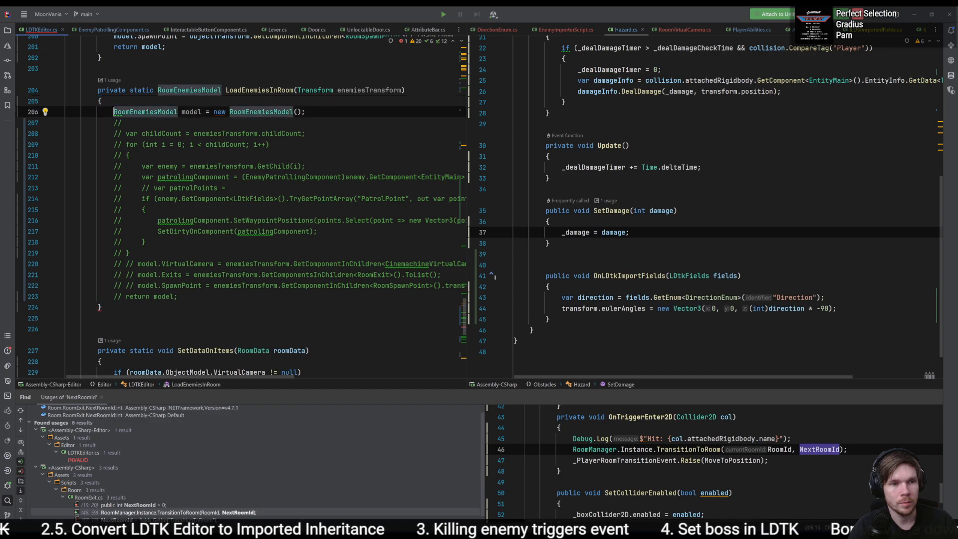
pyautogui.press('Return')
pyautogui.write('retu')
pyautogui.press('Return')
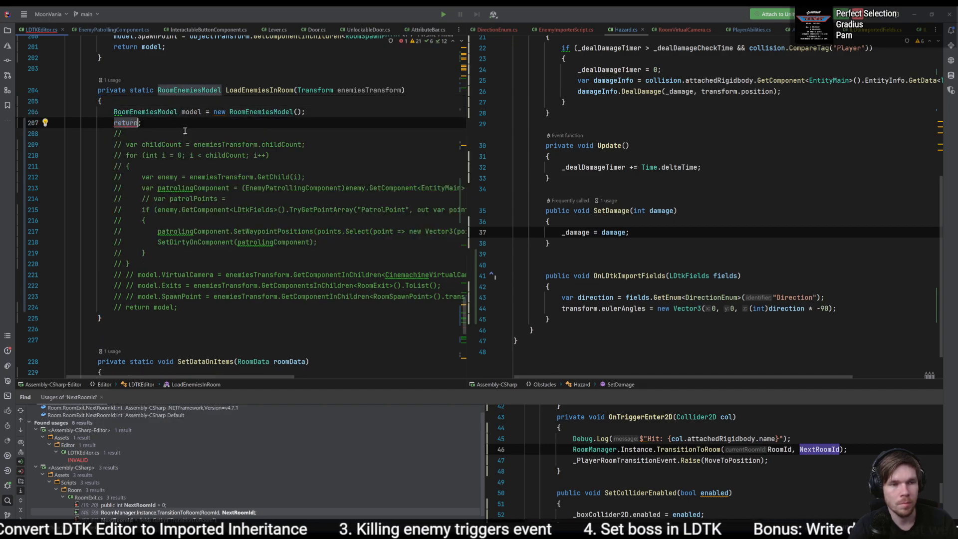
pyautogui.write('model')
pyautogui.press('Escape')
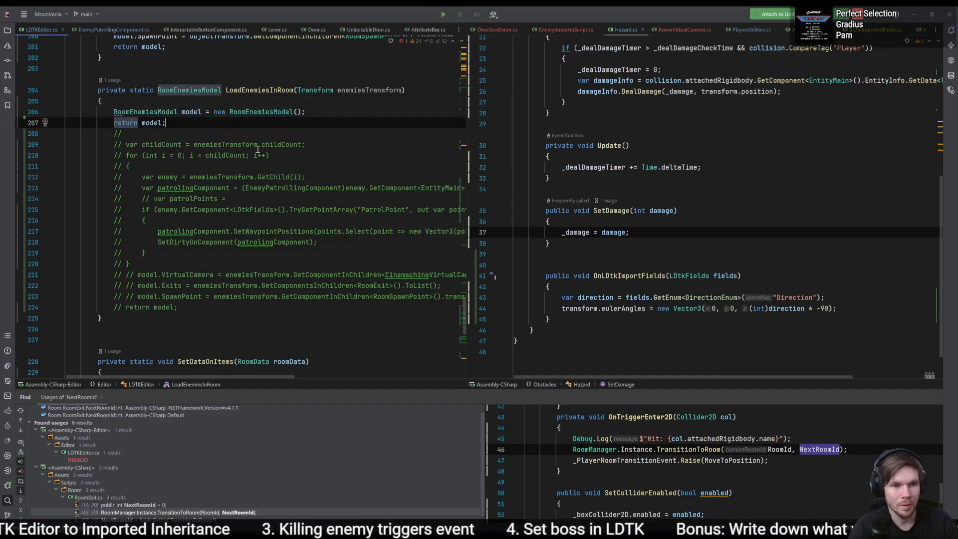
# - Uncomment the model.VirtualCamera, model.Exits and model.SpawnPoint assignments at the end of LoadEnemiesInRoom
pyautogui.click(224, 155)
pyautogui.click(191, 112)
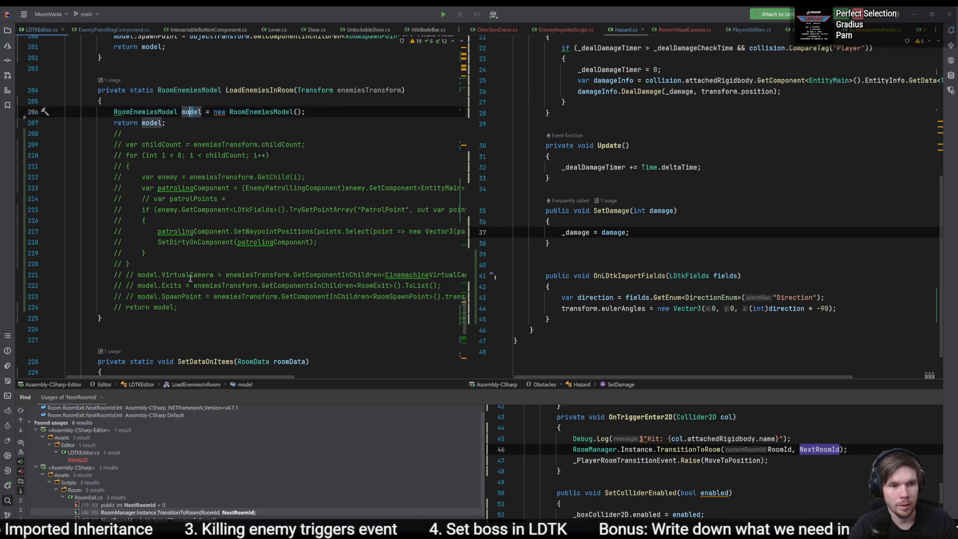
pyautogui.click(165, 285)
pyautogui.moveTo(201, 297); pyautogui.dragTo(162, 275)
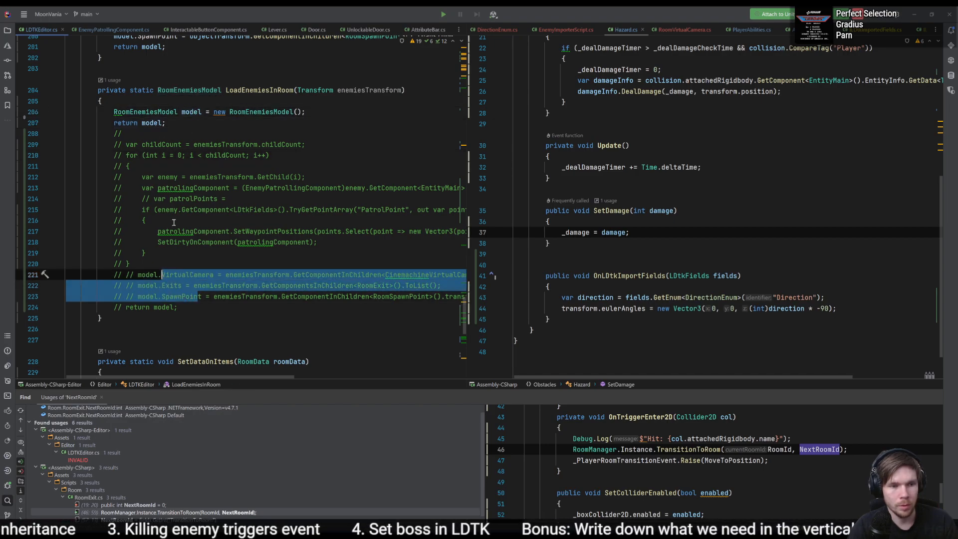
pyautogui.hotkey('ctrl', '/')
pyautogui.hotkey('ctrl', '/')
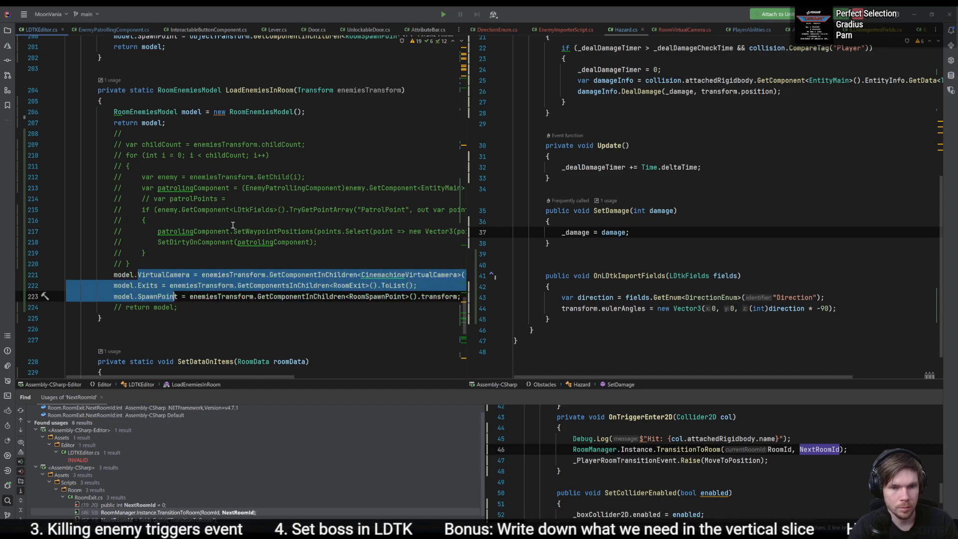
# - Try to move "return model;" below the SpawnPoint assignment in LoadEnemiesInRoom, and undo the move
pyautogui.click(194, 124)
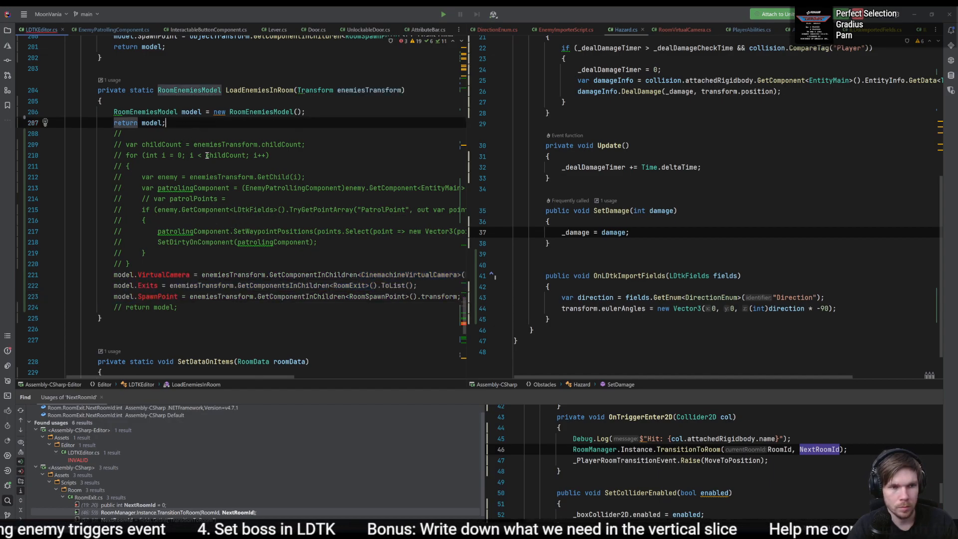
pyautogui.hotkey('ctrl', 'x')
pyautogui.click(216, 295)
pyautogui.hotkey('ctrl', 'v')
pyautogui.hotkey('ctrl', 'z')
pyautogui.hotkey('ctrl', 'z')
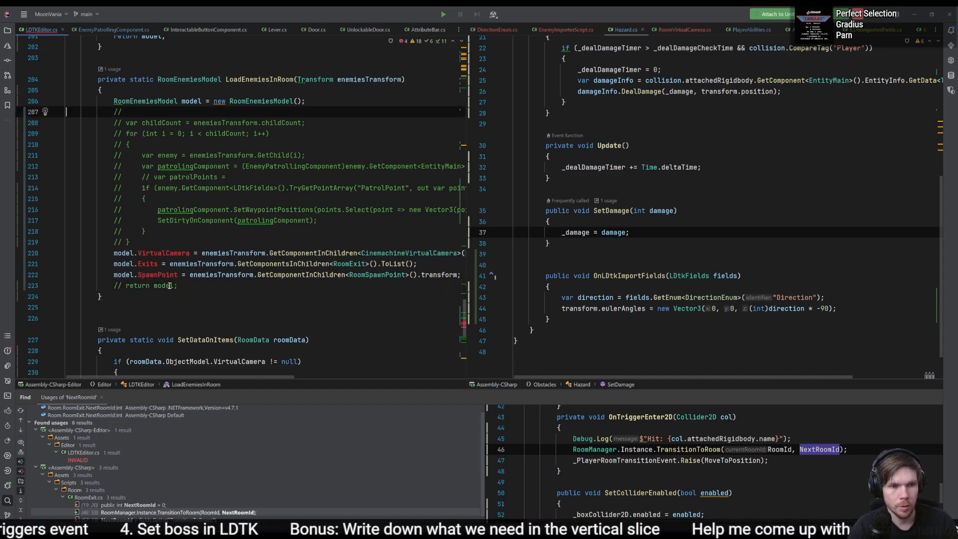
pyautogui.hotkey('ctrl', 'z')
pyautogui.hotkey('ctrl', 'z')
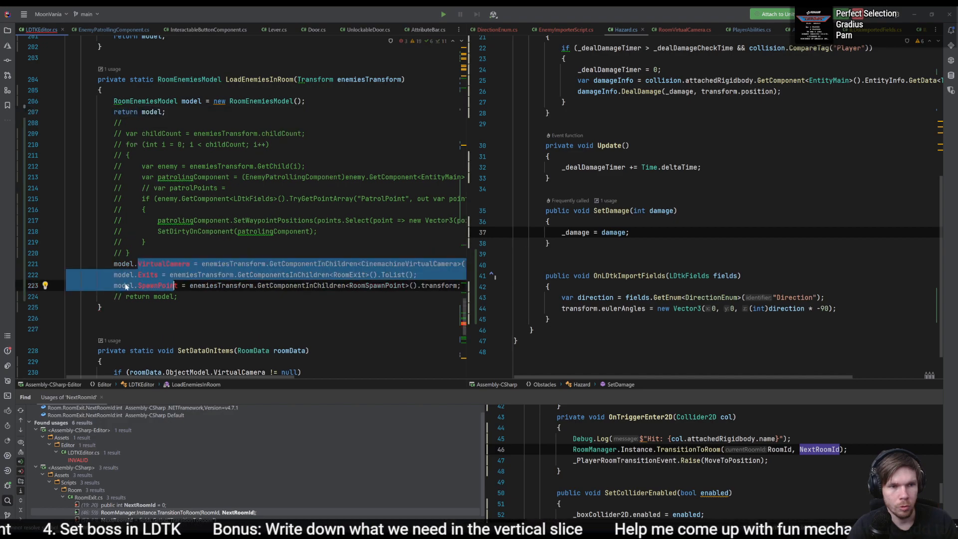
# - Review the LoadEnemiesInRoom body and comment out the VirtualCamera, Exits and SpawnPoint assignments again
pyautogui.click(242, 277)
pyautogui.click(260, 102)
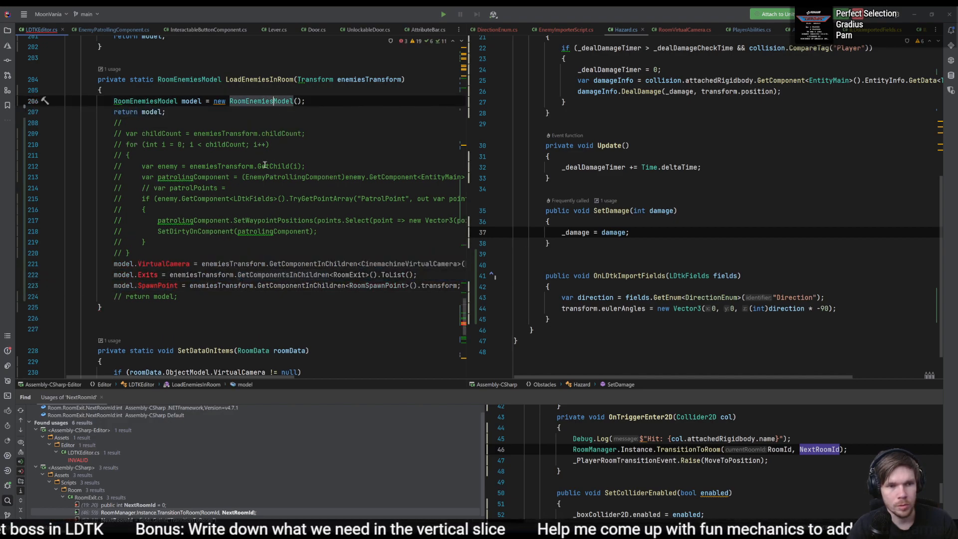
pyautogui.click(194, 231)
pyautogui.click(161, 200)
pyautogui.moveTo(172, 175); pyautogui.dragTo(204, 164)
pyautogui.click(213, 159)
pyautogui.click(216, 166)
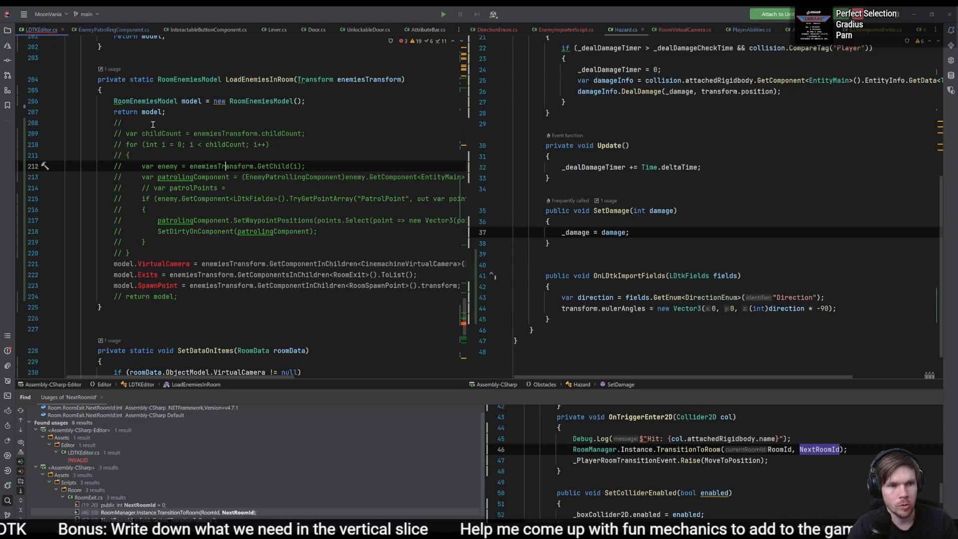
pyautogui.click(150, 124)
pyautogui.click(218, 231)
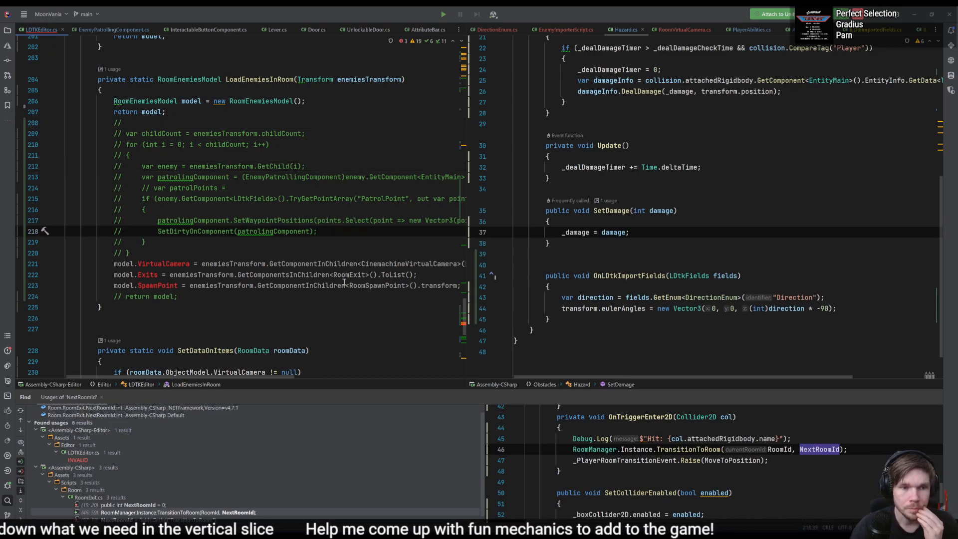
pyautogui.moveTo(297, 285); pyautogui.dragTo(325, 264)
pyautogui.hotkey('ctrl', '/')
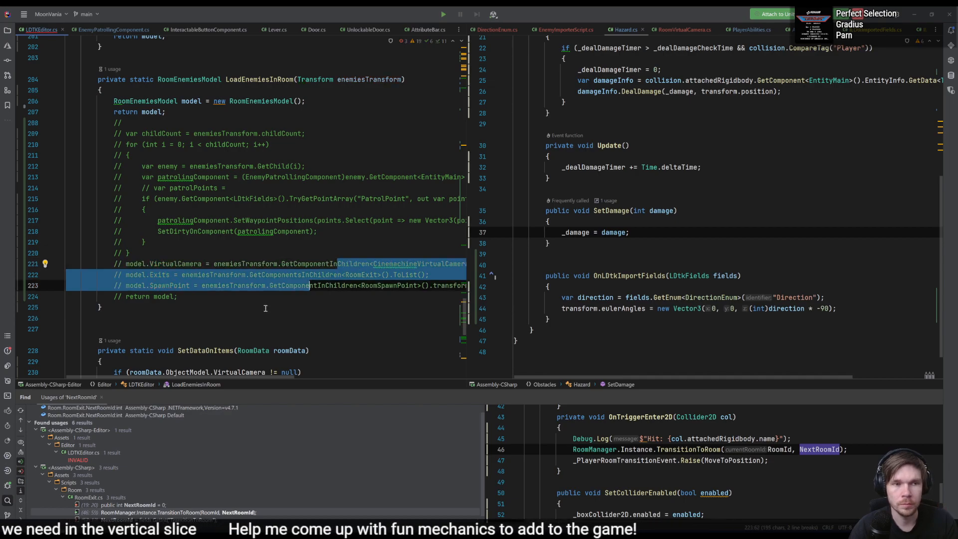
# - Examine what LoadObjectsInRoom, LoadEnemiesInRoom and SetDataOnItems still do in LDTKEditor
pyautogui.scroll(5, 265, 309)
pyautogui.click(339, 316)
pyautogui.scroll(-2, 339, 316)
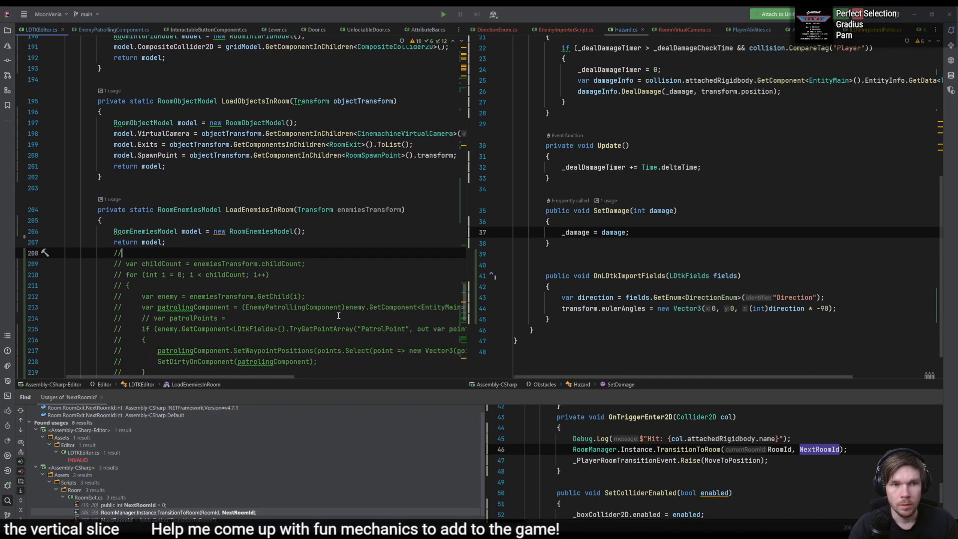
pyautogui.click(329, 314)
pyautogui.scroll(-15, 339, 313)
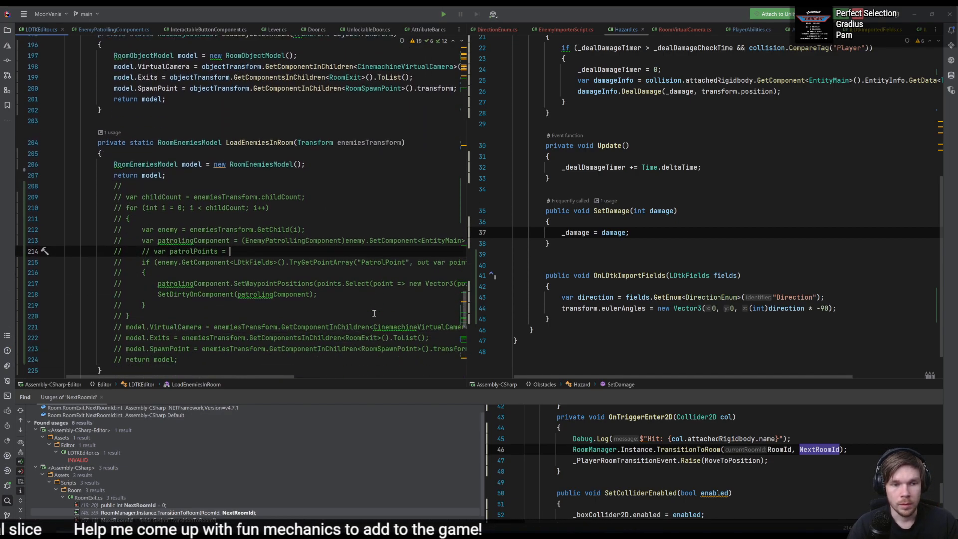
pyautogui.scroll(6, 345, 306)
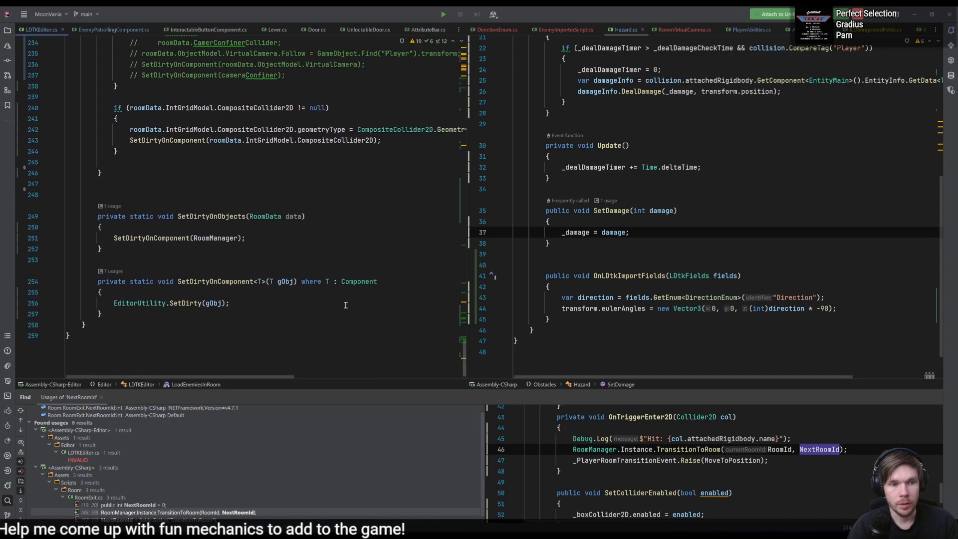
pyautogui.click(309, 314)
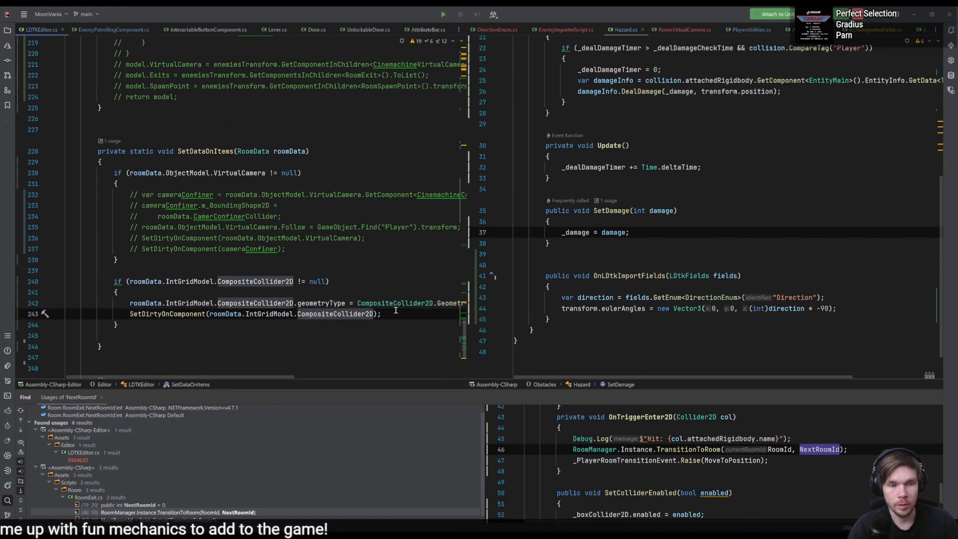
pyautogui.scroll(9, 398, 309)
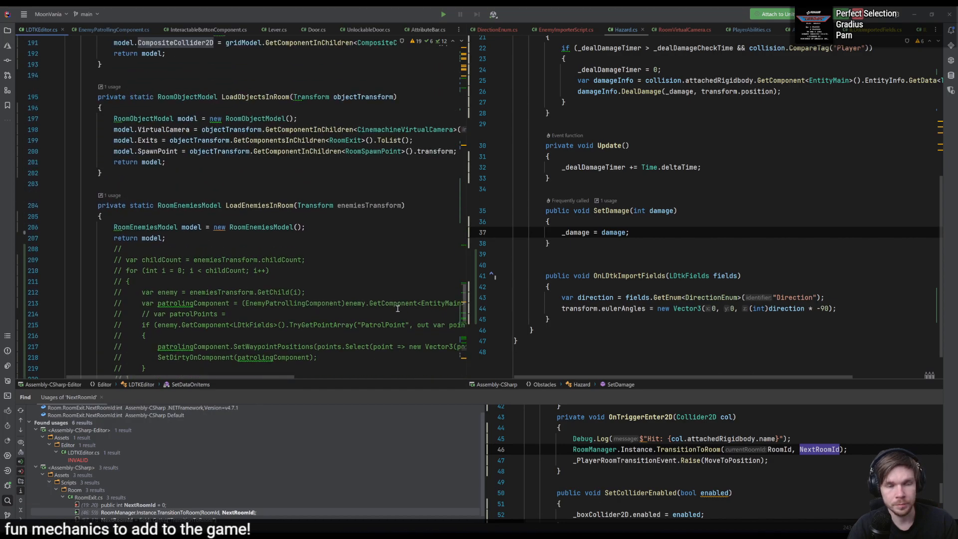
pyautogui.scroll(-10, 398, 308)
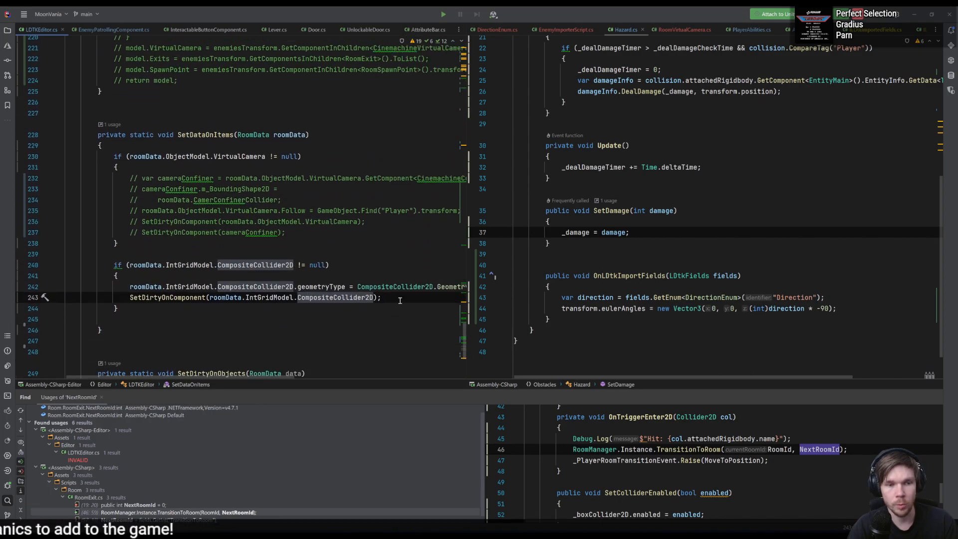
pyautogui.scroll(14, 401, 295)
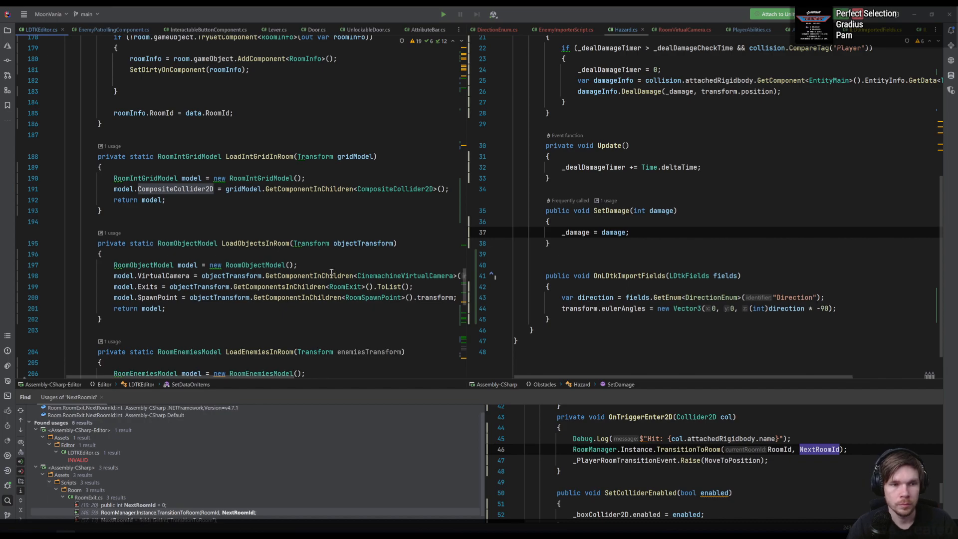
pyautogui.scroll(-14, 332, 272)
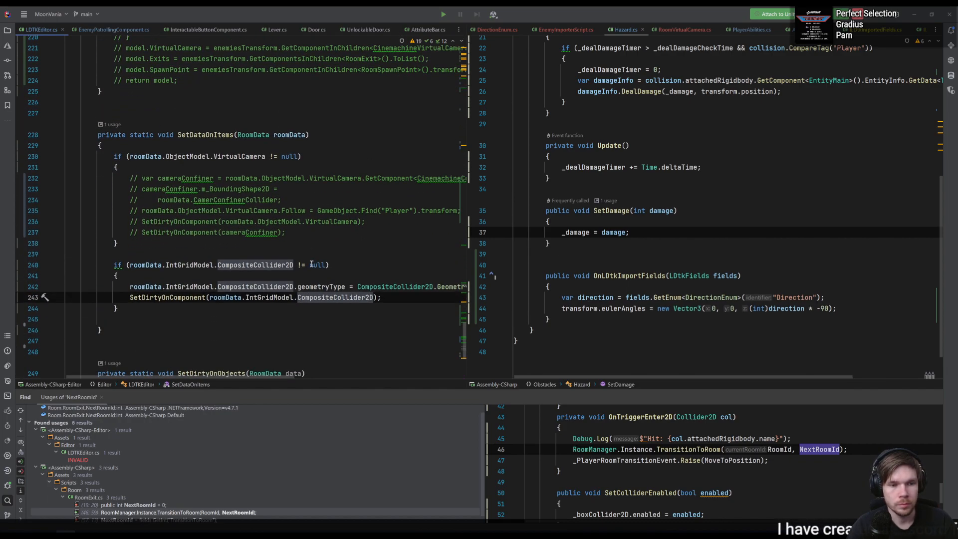
pyautogui.scroll(20, 311, 264)
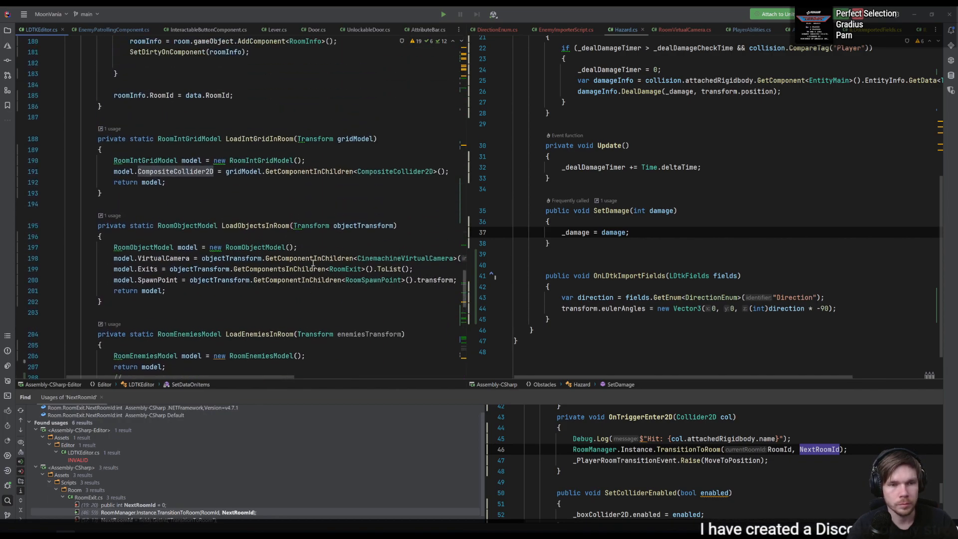
# - Examine how LoadBaseData fills the room data, camera confiner collider and RoomInfo from the LDtkComponentLevel
pyautogui.click(245, 290)
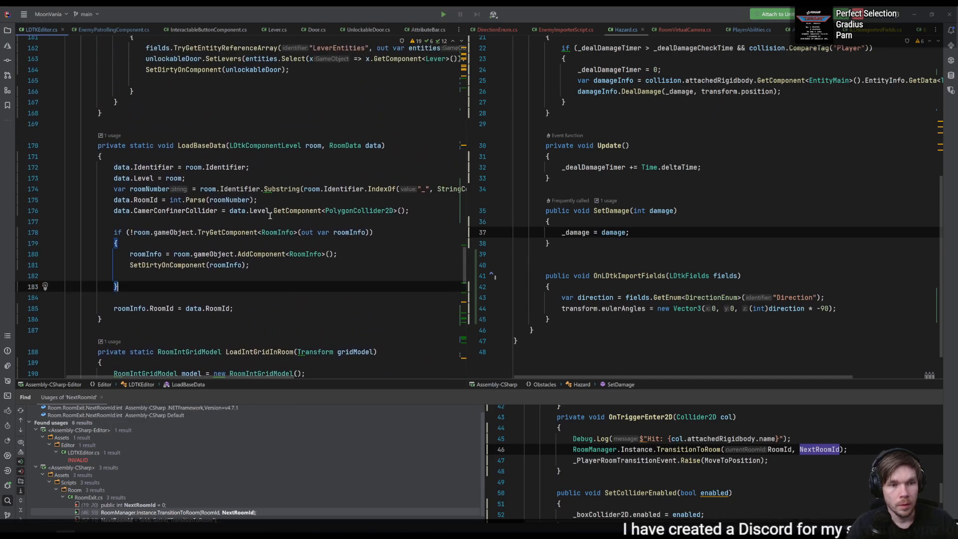
pyautogui.click(260, 181)
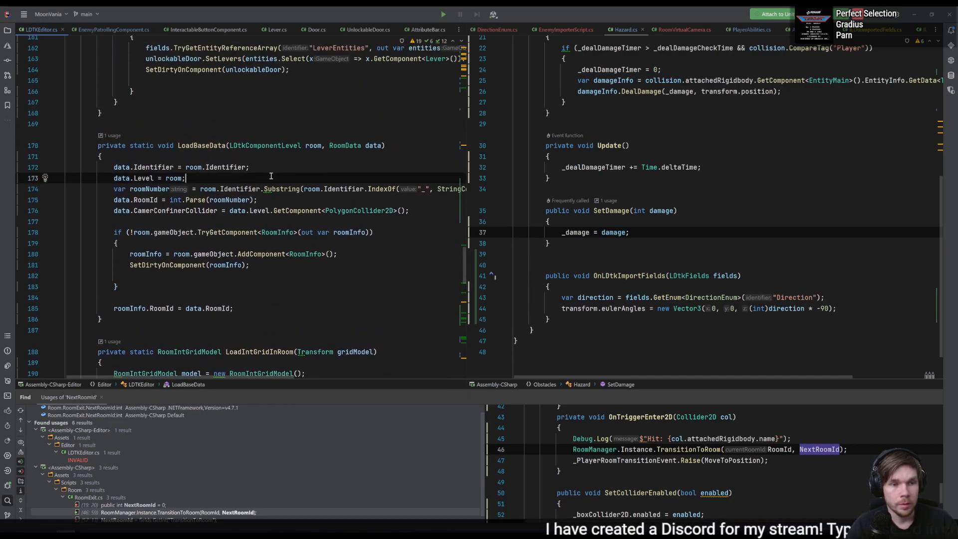
pyautogui.click(261, 165)
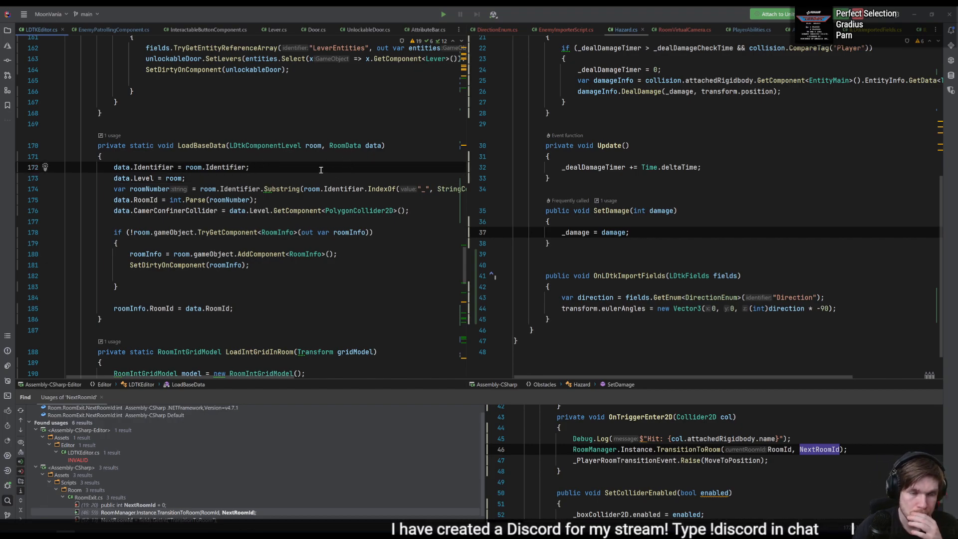
pyautogui.doubleClick(396, 210)
pyautogui.click(417, 210)
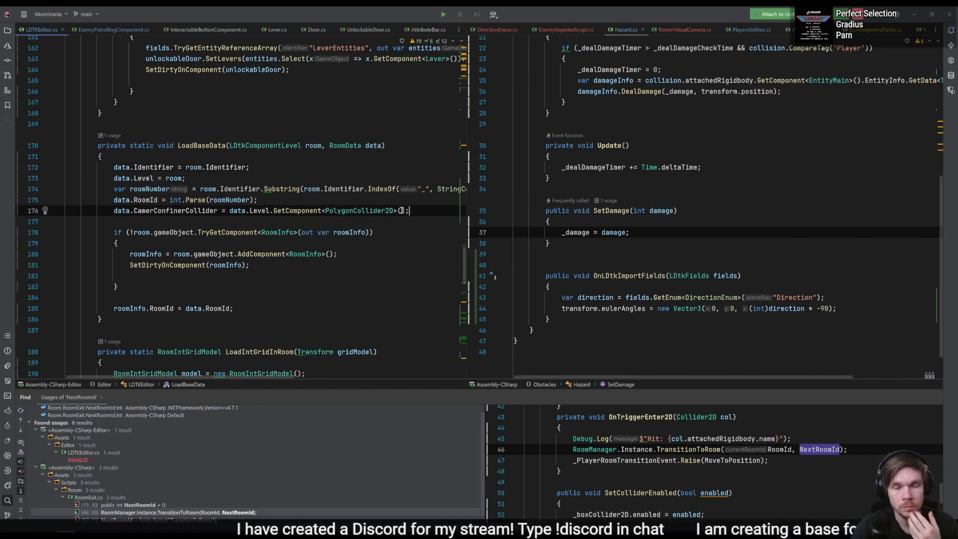
pyautogui.scroll(5, 305, 233)
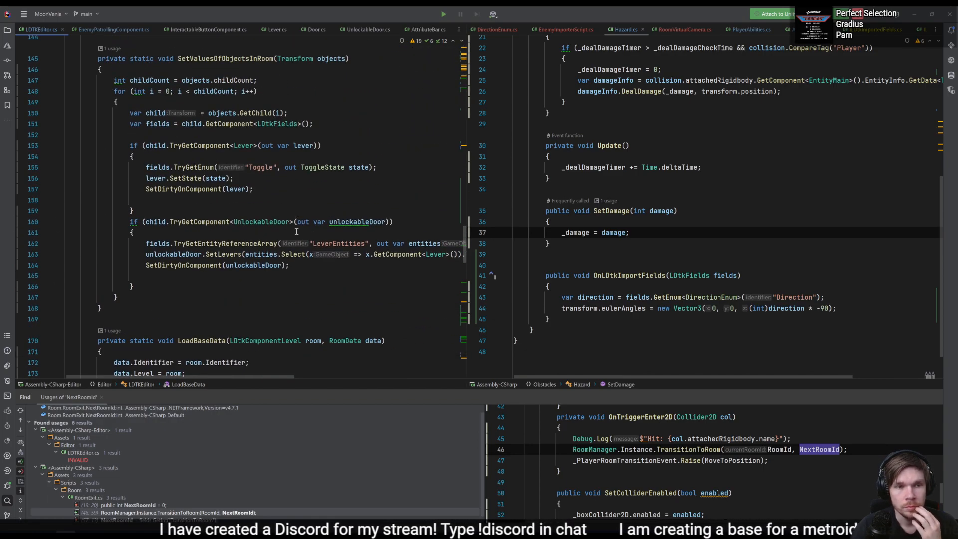
pyautogui.scroll(-5, 310, 268)
pyautogui.click(273, 179)
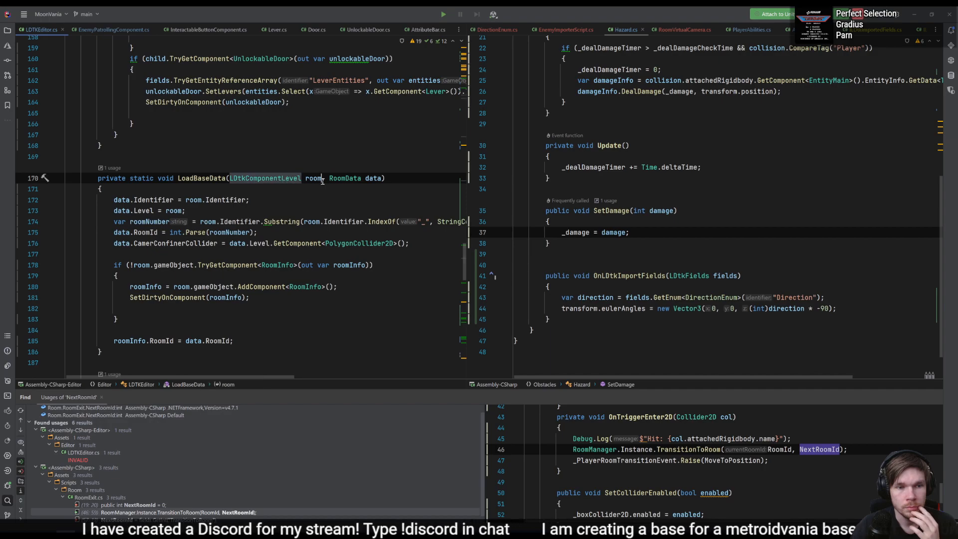
pyautogui.scroll(10, 312, 180)
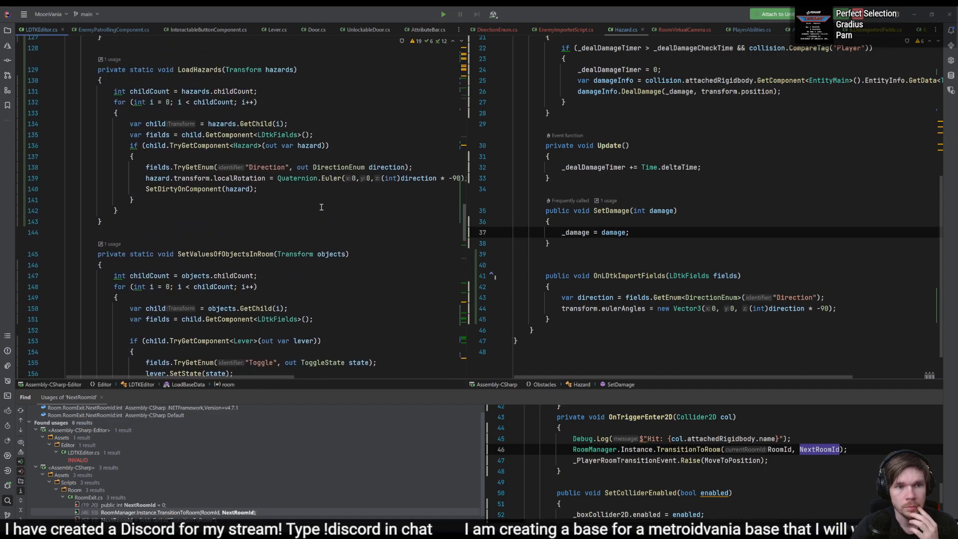
pyautogui.scroll(-7, 214, 279)
pyautogui.click(213, 278)
# - Trace the calls from LoadBaseData up through LoadRoom to UpdateRoomManager and examine its loop over the rooms
pyautogui.scroll(13, 271, 284)
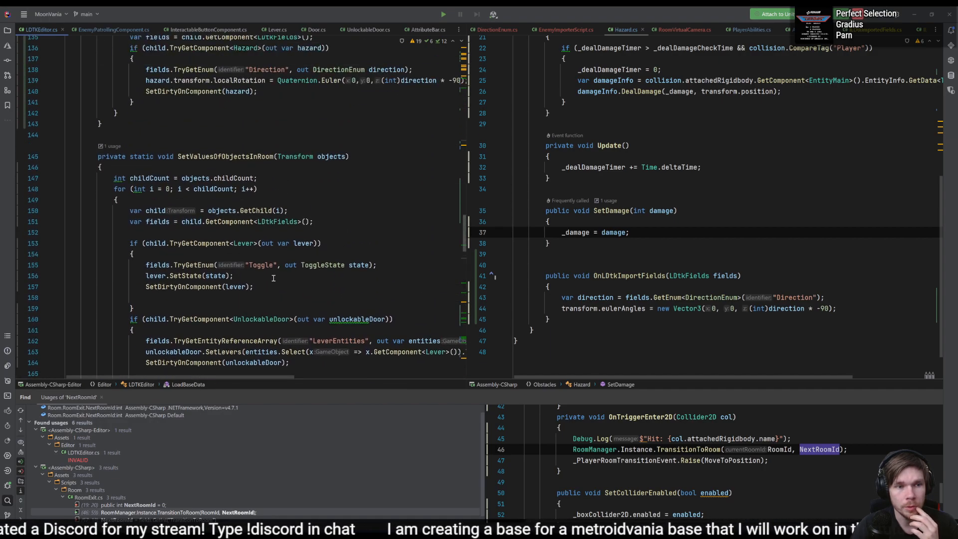
pyautogui.scroll(14, 271, 285)
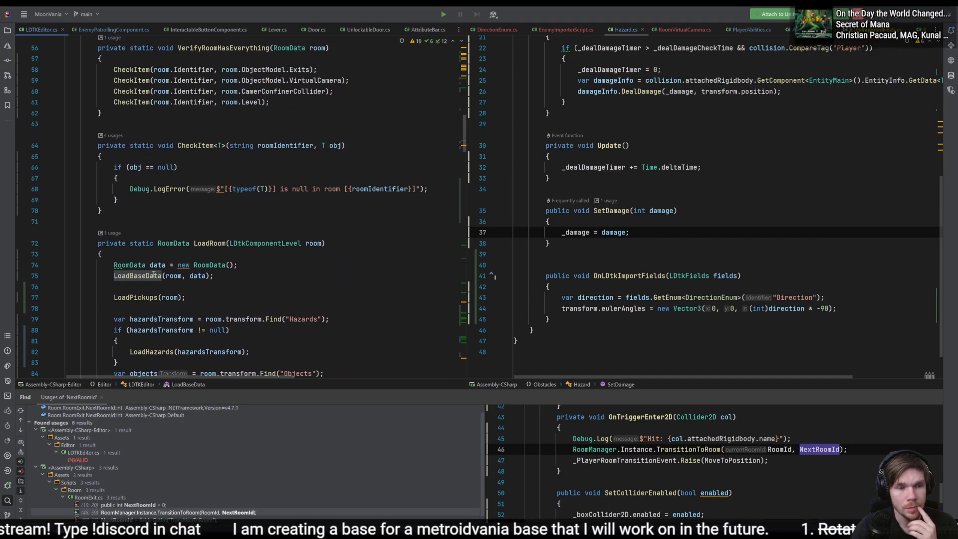
pyautogui.click(259, 244)
pyautogui.scroll(4, 204, 250)
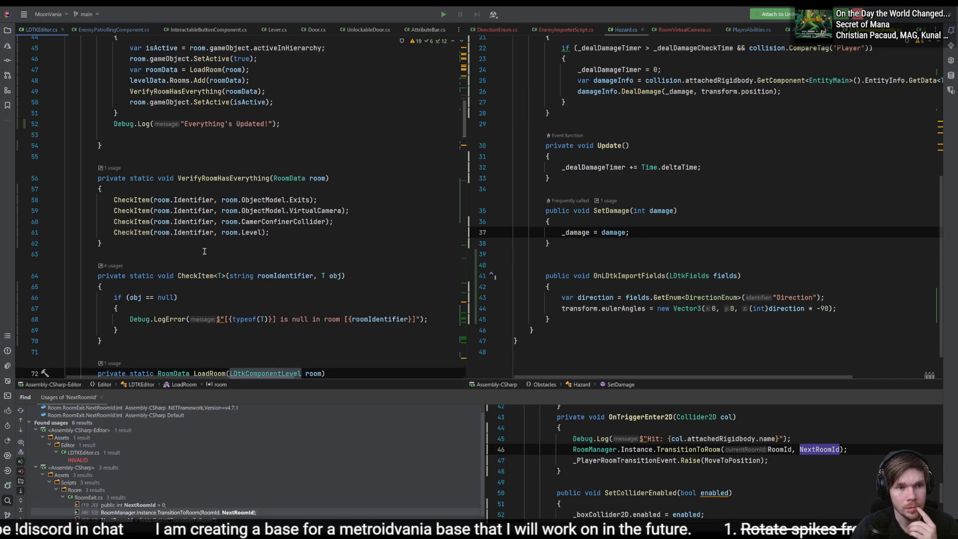
pyautogui.scroll(-3, 204, 251)
pyautogui.click(210, 275)
pyautogui.scroll(5, 239, 295)
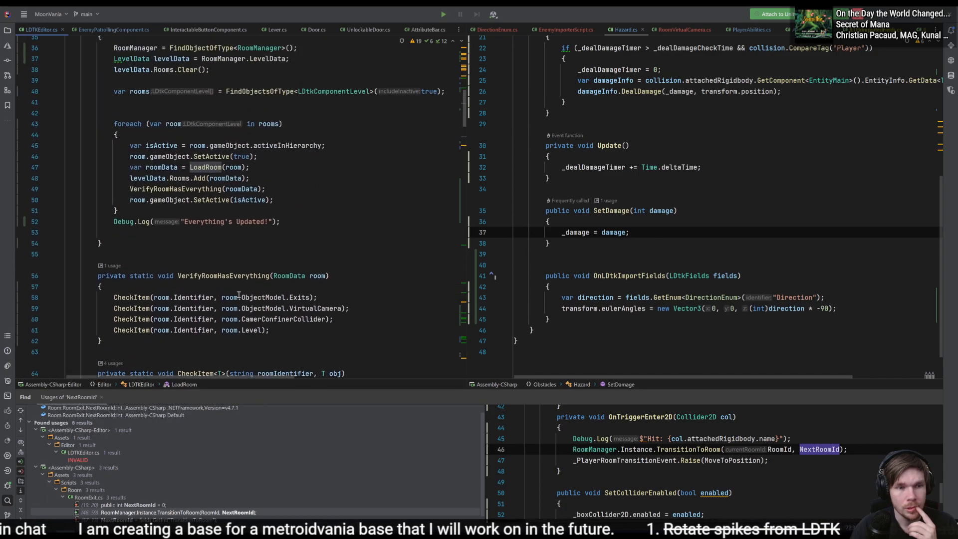
pyautogui.scroll(5, 238, 294)
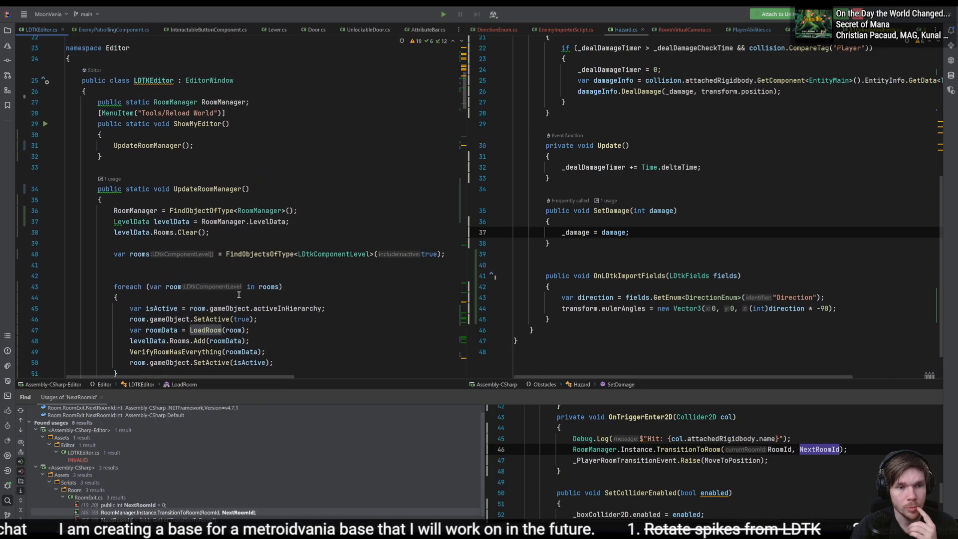
pyautogui.click(217, 188)
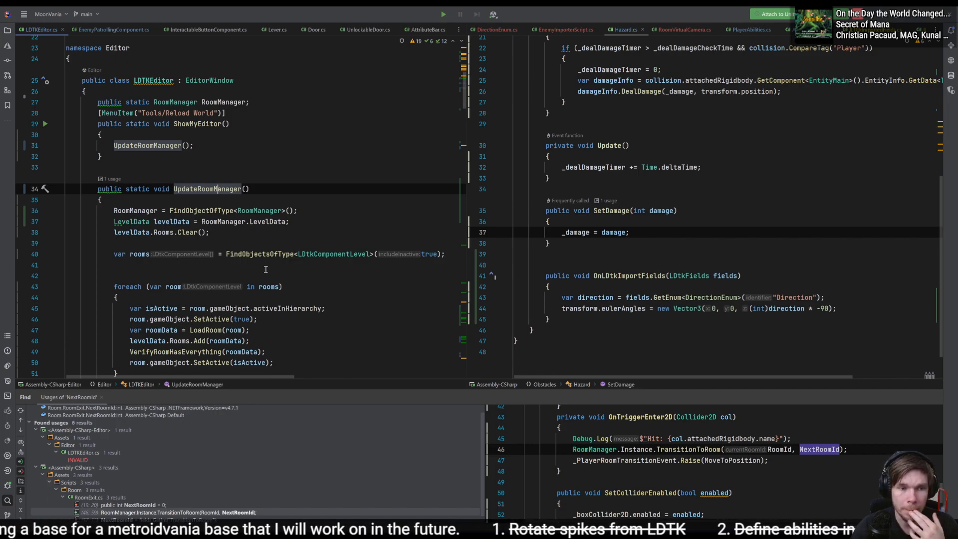
pyautogui.click(322, 254)
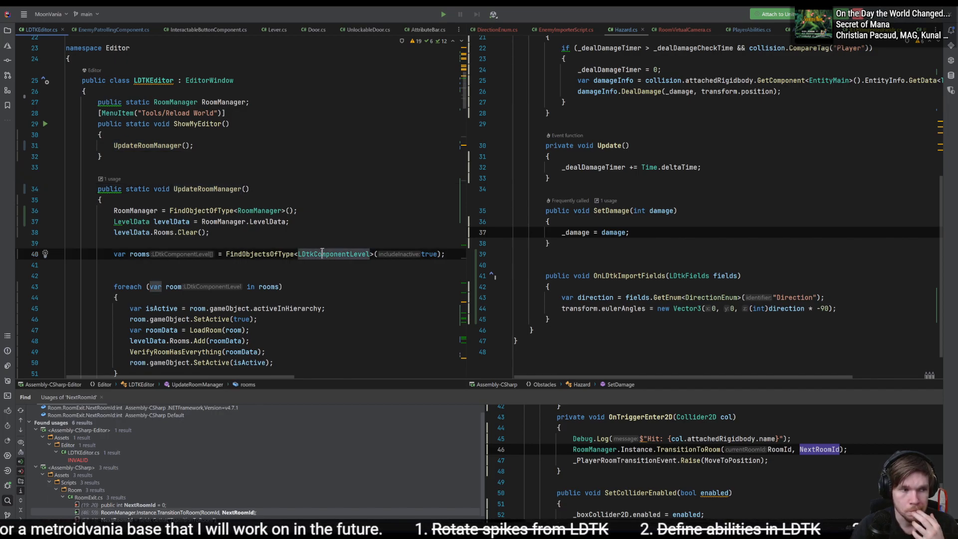
pyautogui.scroll(-4, 392, 263)
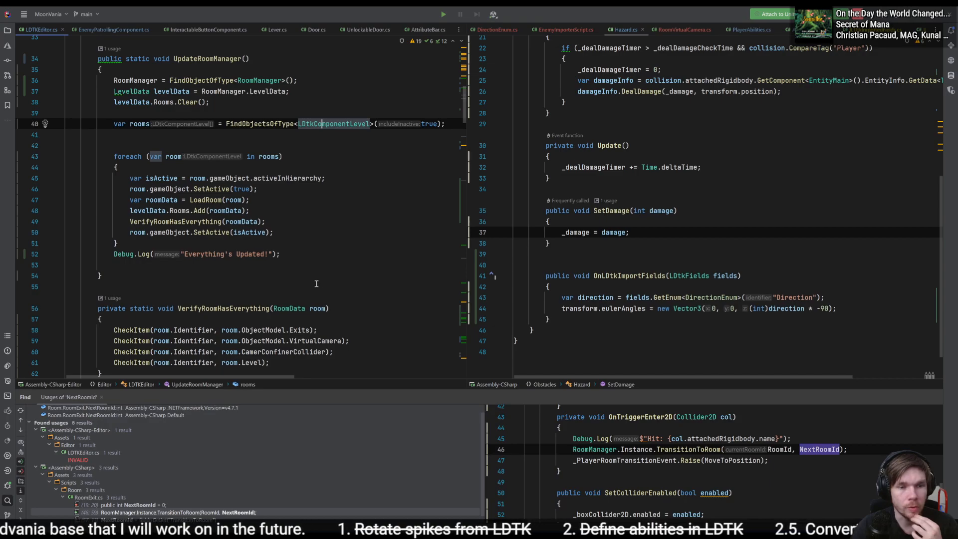
pyautogui.click(310, 234)
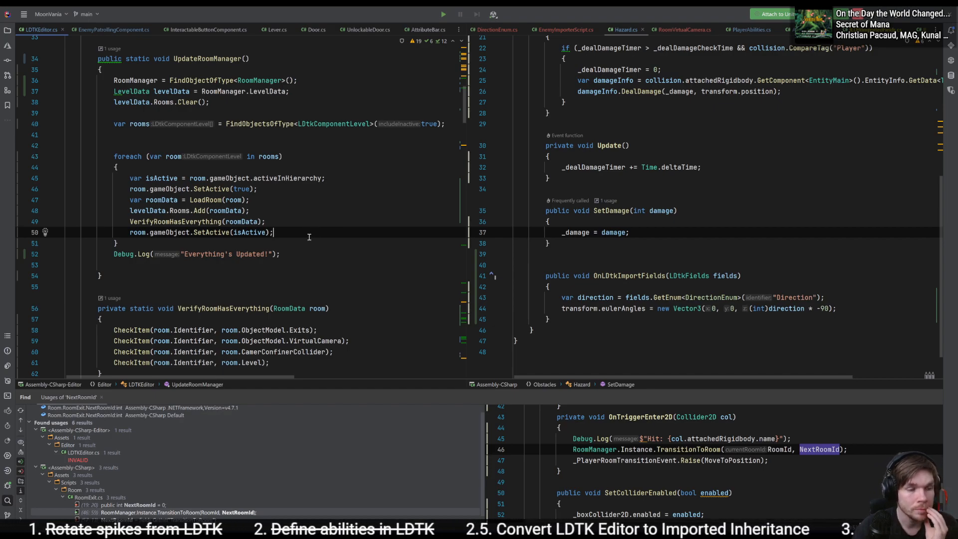
# - Examine UpdateRoomManager and how LoadRoom handles hazards, objects, IntGrid and enemies, down to the LoadPickups method
pyautogui.click(320, 265)
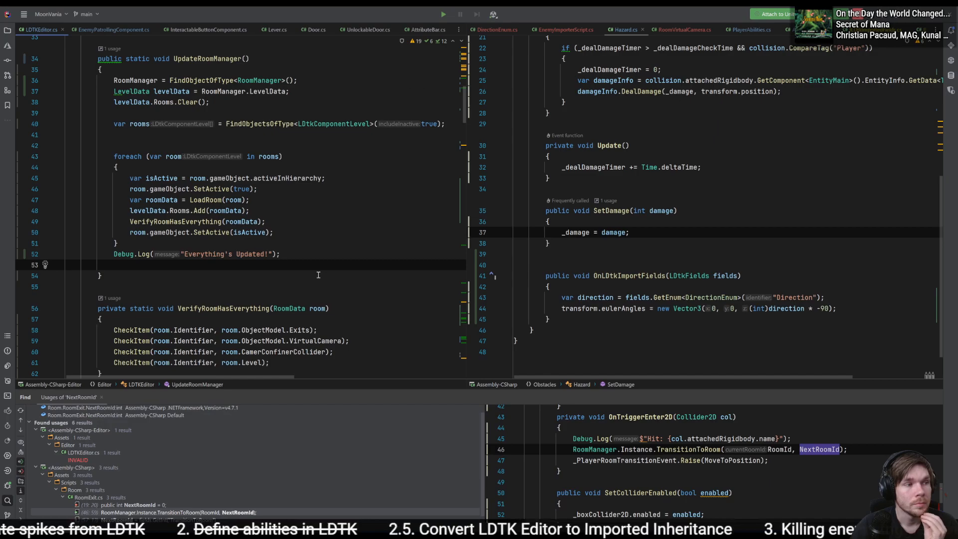
pyautogui.click(335, 275)
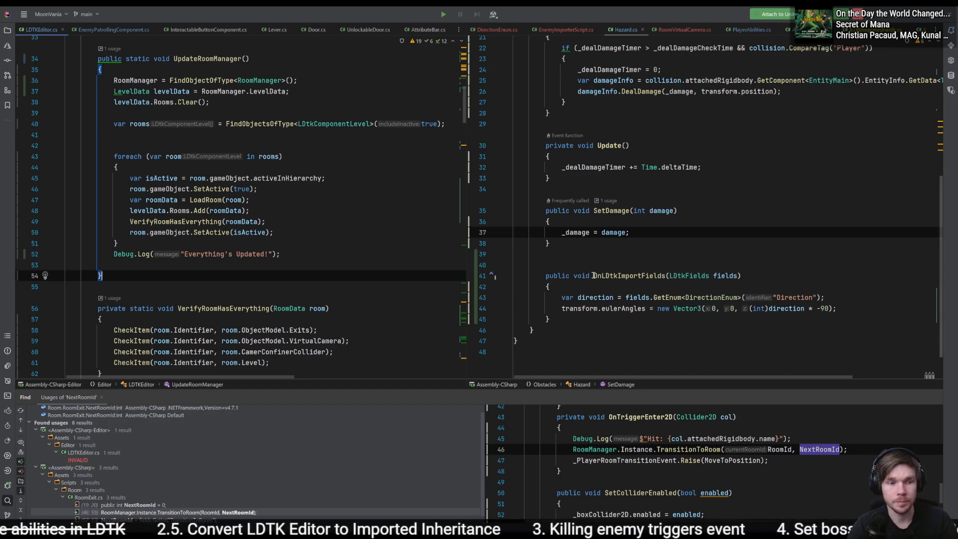
pyautogui.scroll(-10, 363, 238)
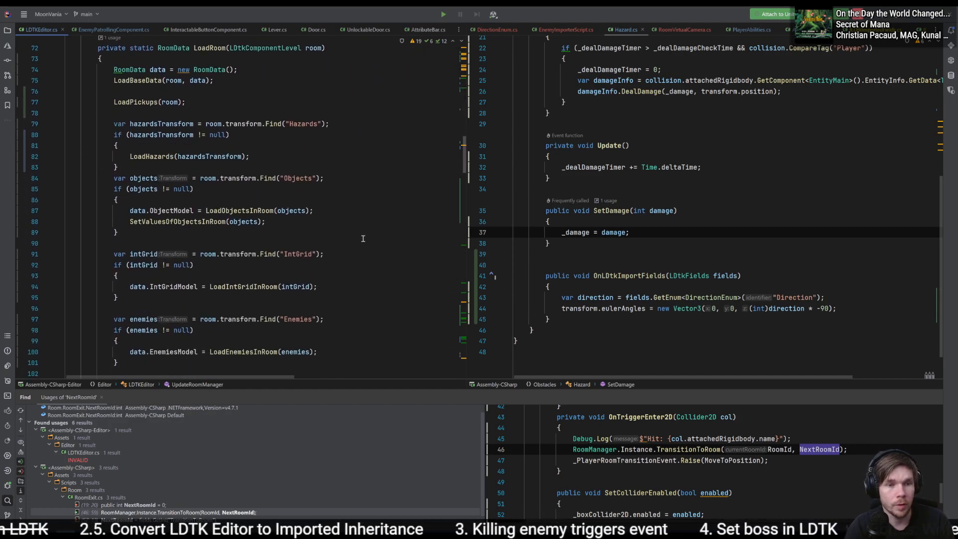
pyautogui.click(363, 238)
pyautogui.click(356, 234)
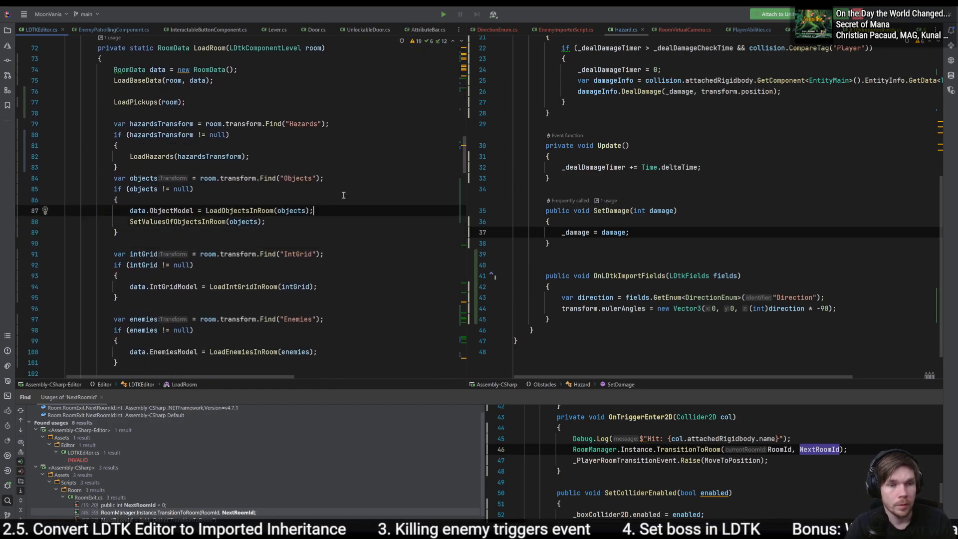
pyautogui.scroll(-5, 340, 207)
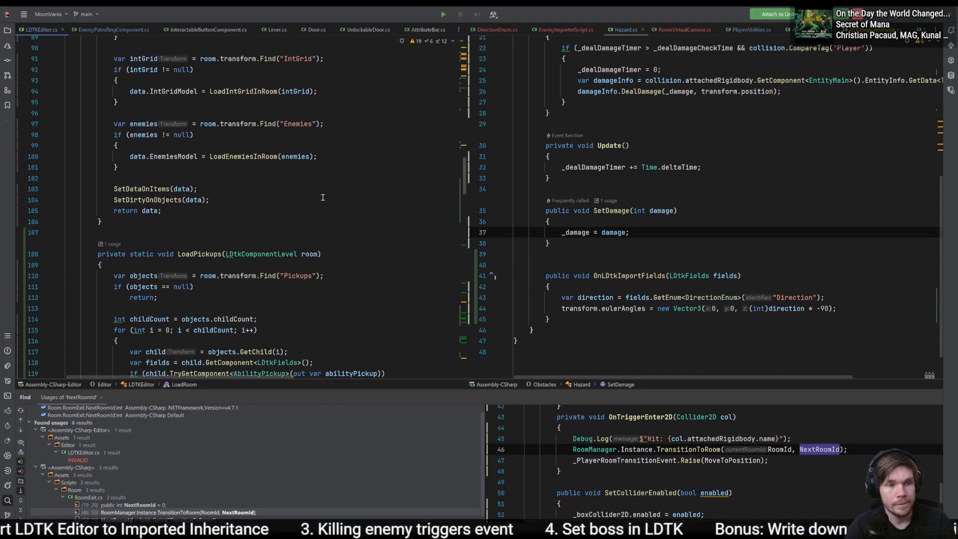
pyautogui.scroll(-4, 341, 207)
pyautogui.click(340, 183)
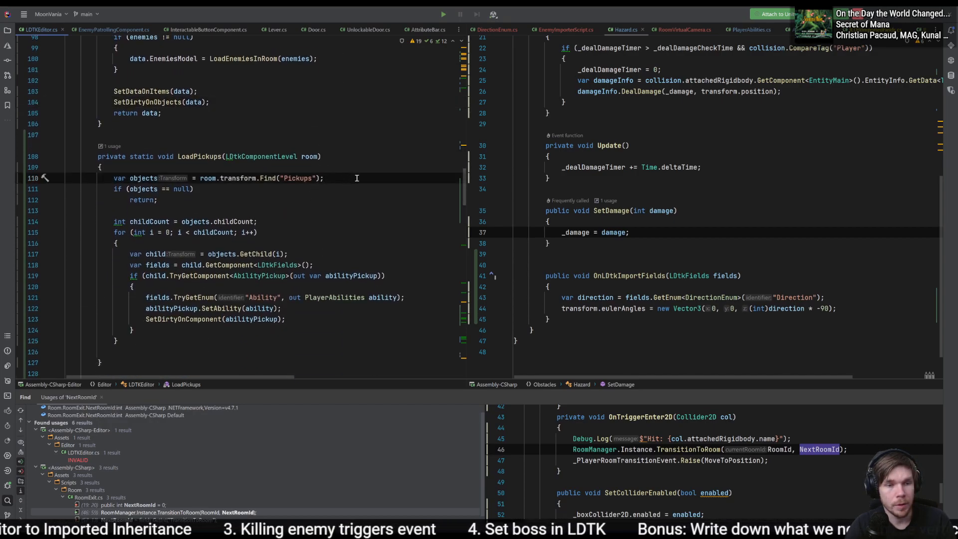
# - Delete the whole LoadPickups method from LDTKEditor, leaving one blank line between LoadRoom and LoadHazards
pyautogui.moveTo(272, 341); pyautogui.dragTo(313, 140)
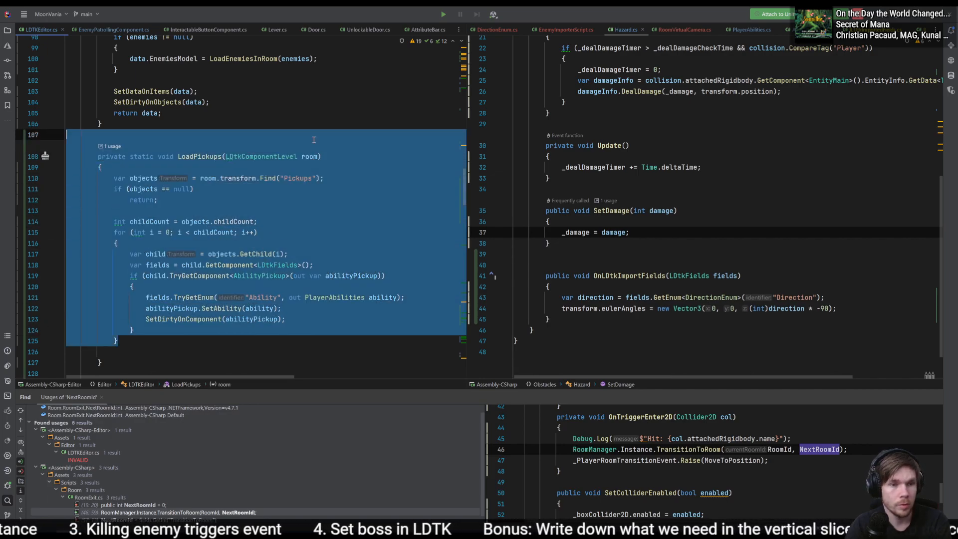
pyautogui.press('BackSpace')
pyautogui.keyDown('shift'); pyautogui.click(220, 165); pyautogui.keyUp('shift')
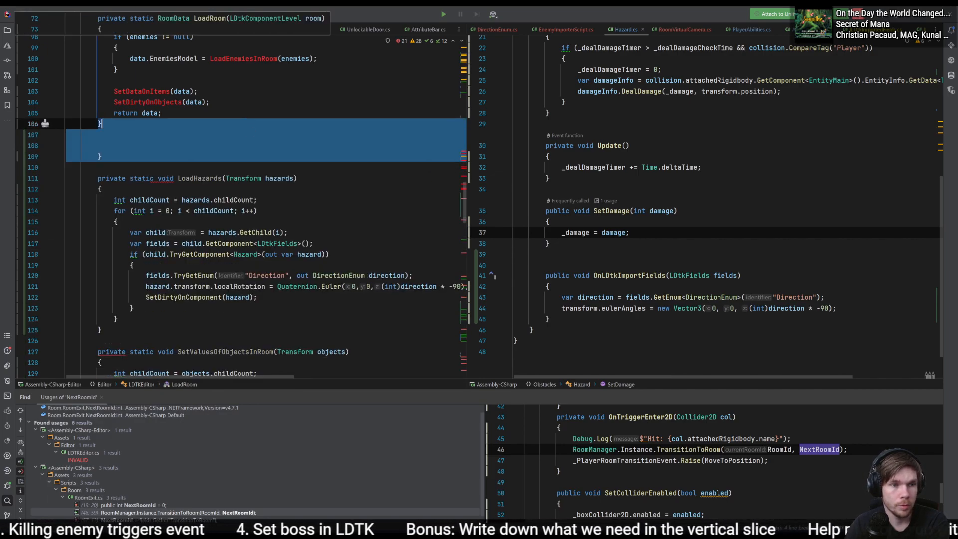
pyautogui.press('BackSpace')
pyautogui.press('BackSpace')
pyautogui.press('Return')
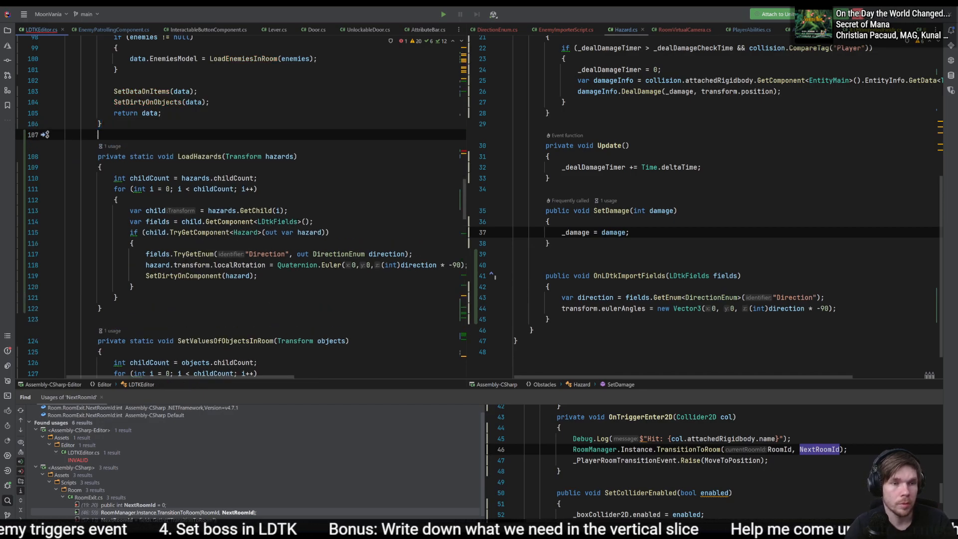
# - Remove the LoadPickups(room) call and its extra blank line from LoadRoom, and switch to the Unity editor
pyautogui.scroll(7, 377, 256)
pyautogui.click(376, 256)
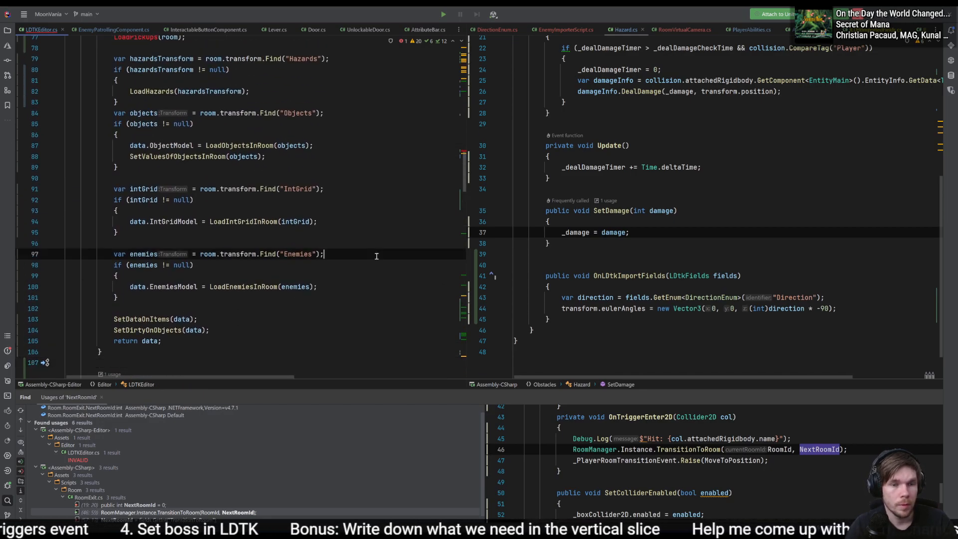
pyautogui.click(362, 283)
pyautogui.scroll(4, 289, 274)
pyautogui.moveTo(224, 177); pyautogui.dragTo(279, 159)
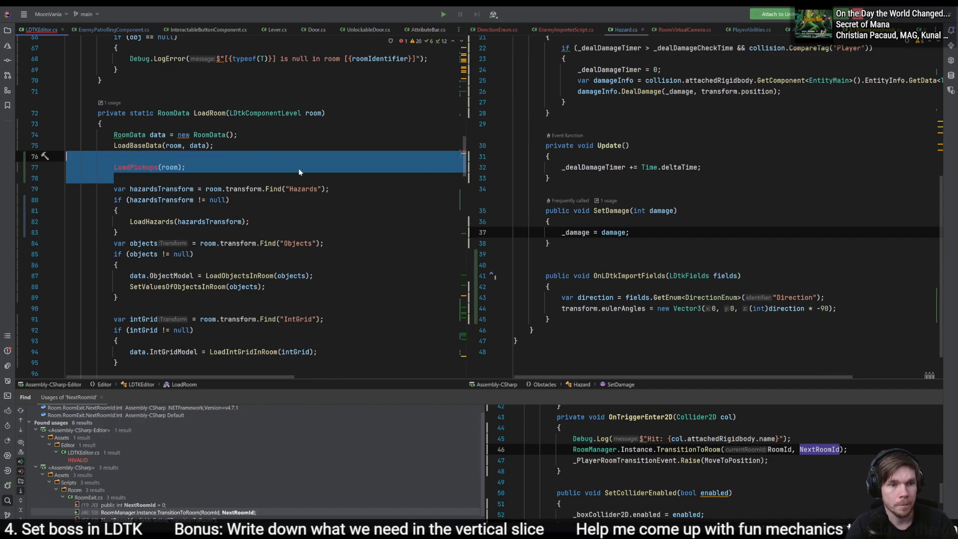
pyautogui.press('BackSpace')
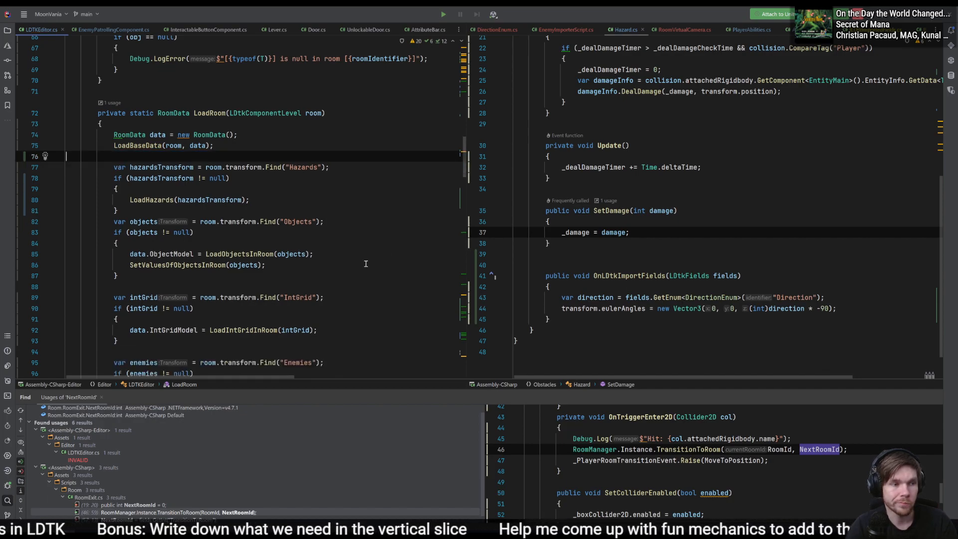
pyautogui.hotkey('alt', 'Tab')
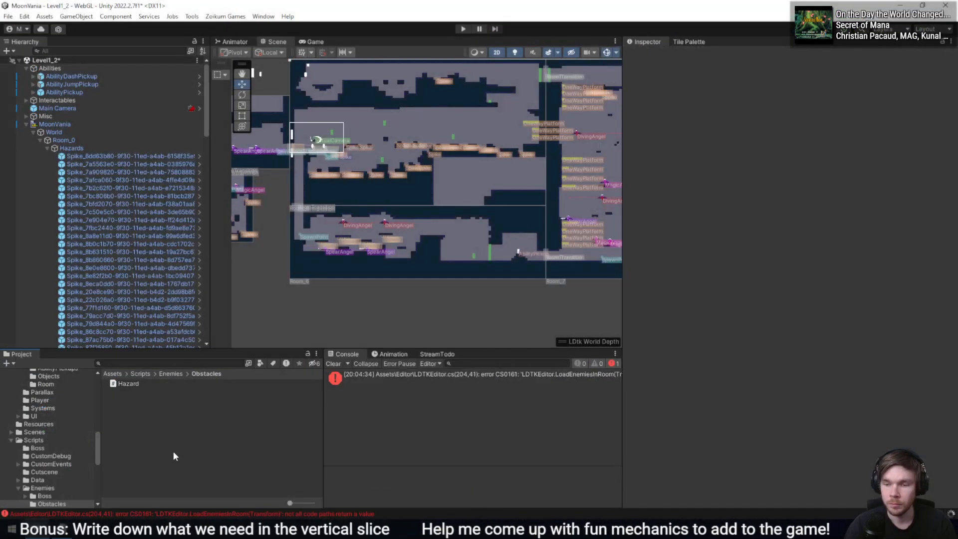